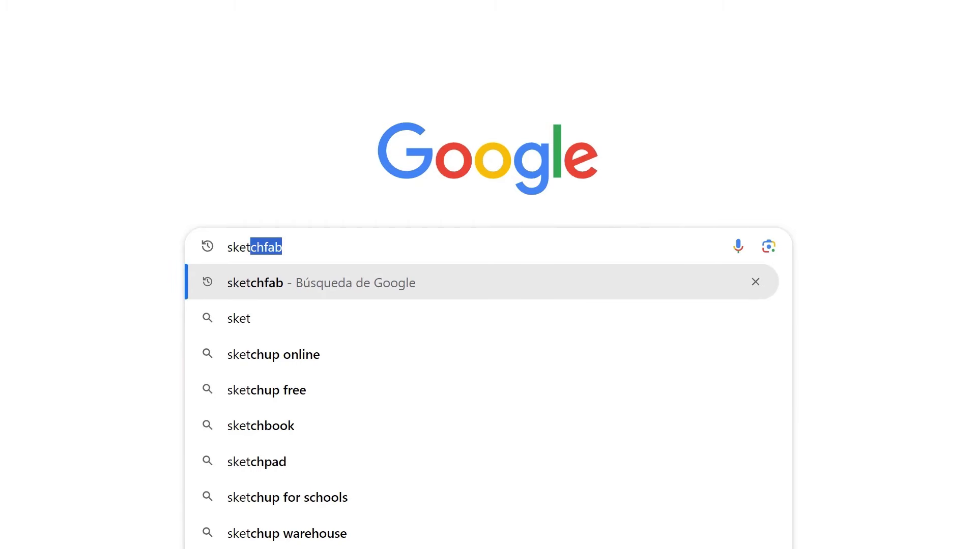
- Search Google for 'sketchfab', open the Sketchfab site and go to its model search
key("Return")
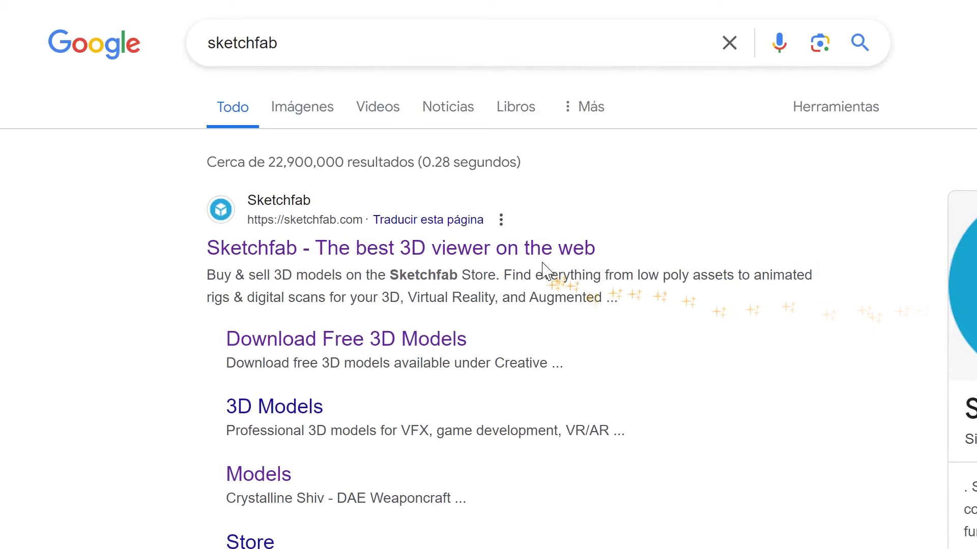
left_click(532, 264)
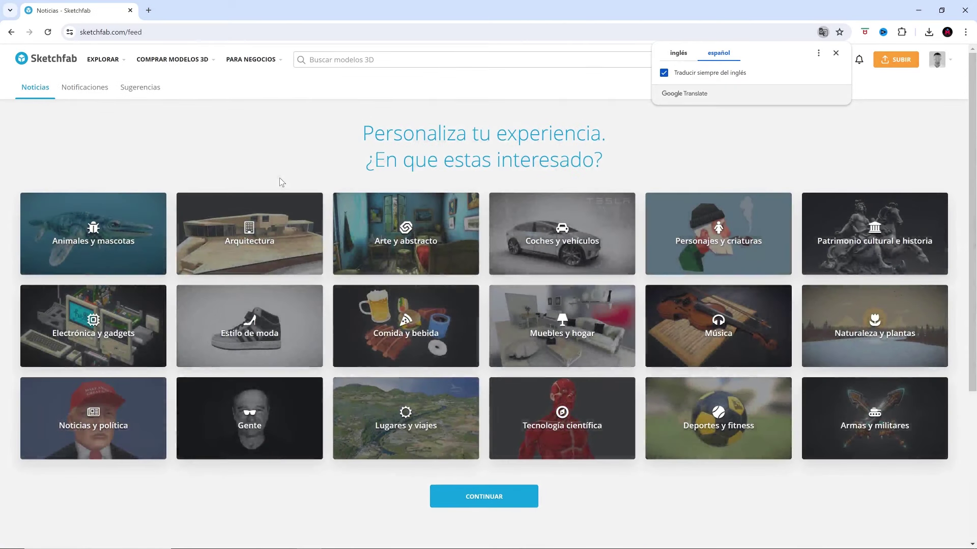
left_click(835, 54)
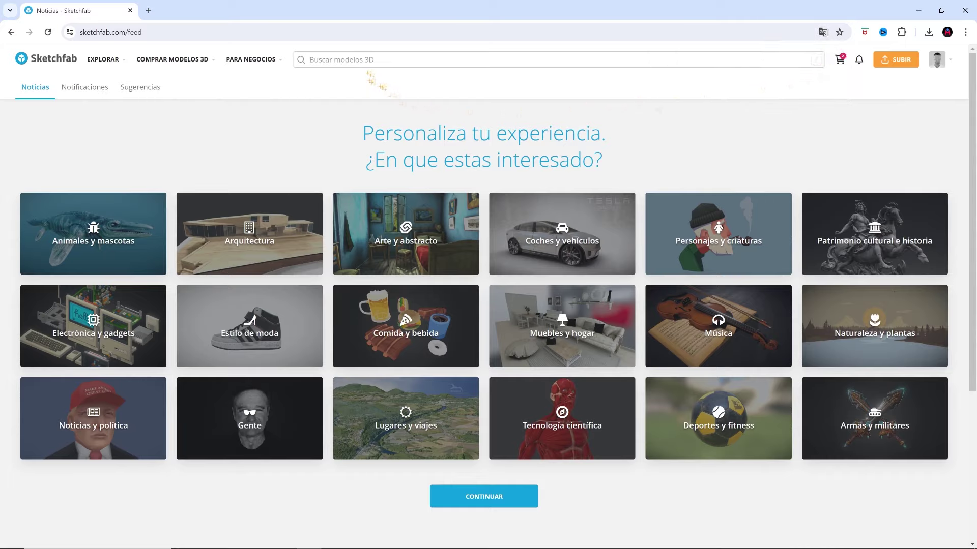
left_click(366, 60)
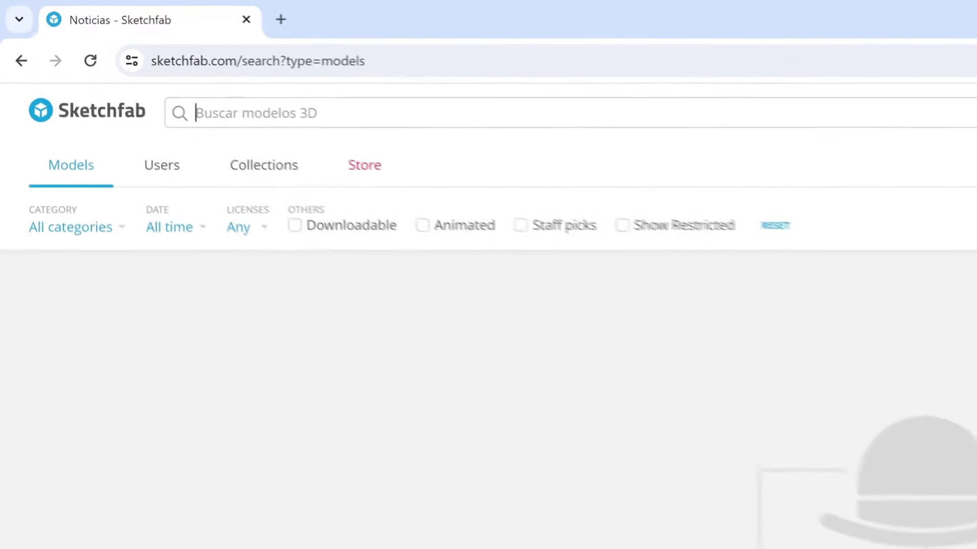
- Search Sketchfab for 'old crown' and open the Old Crown model, orbiting to inspect it
type("old crown")
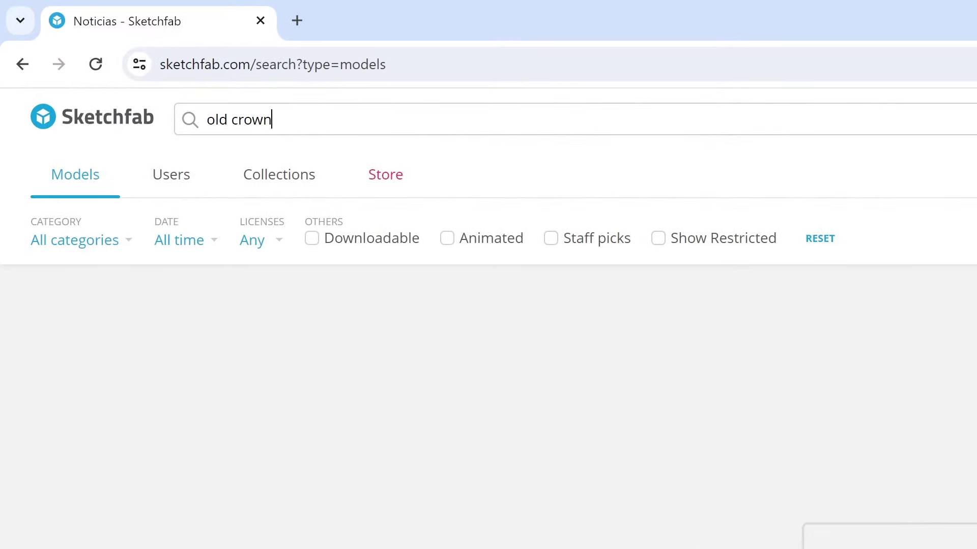
key("Return")
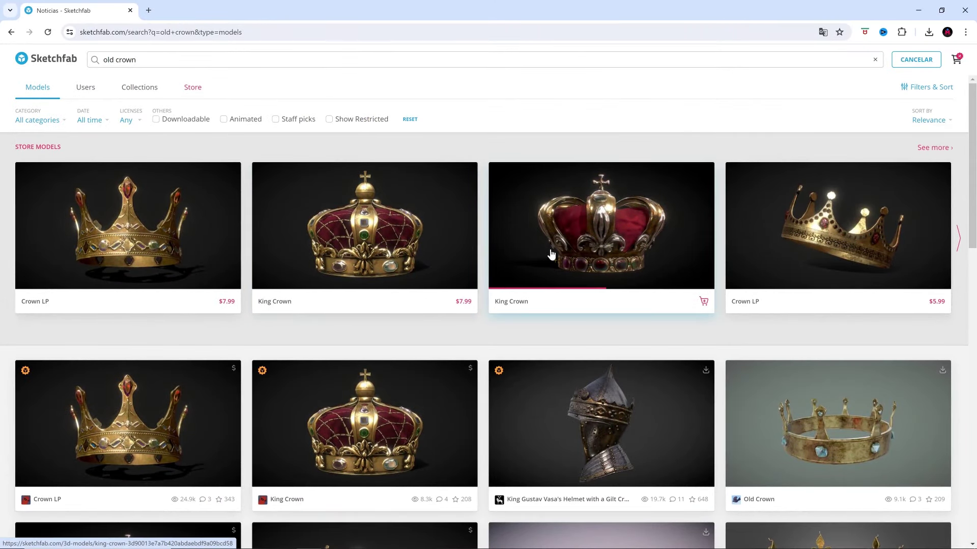
scroll(551, 254, "down", 4)
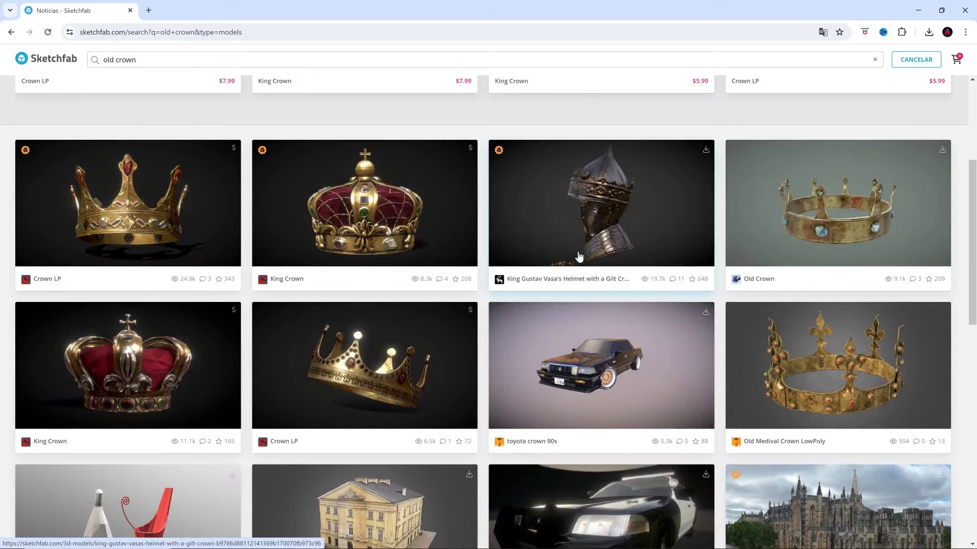
left_click(842, 222)
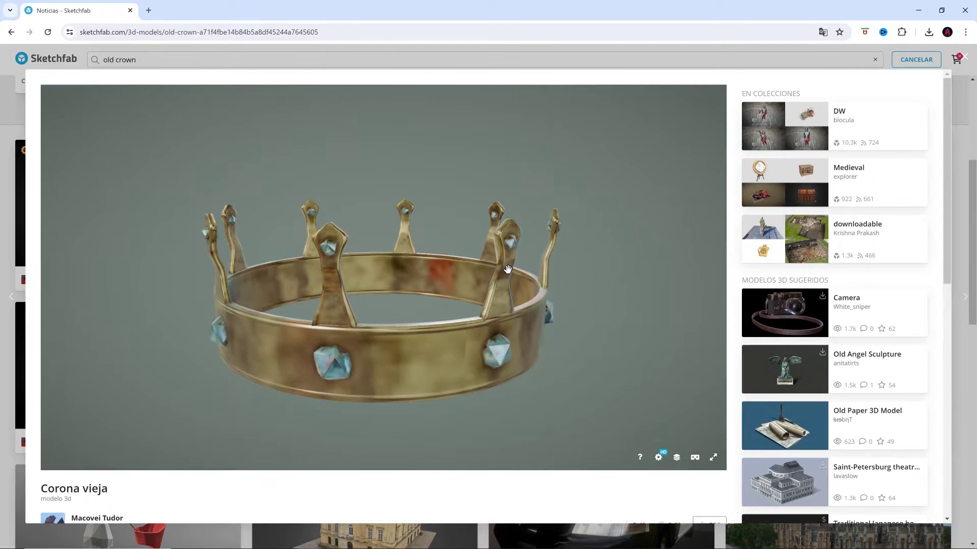
mouse_move(504, 340)
left_mouse_down()
mouse_move(453, 335)
mouse_move(410, 346)
left_mouse_up()
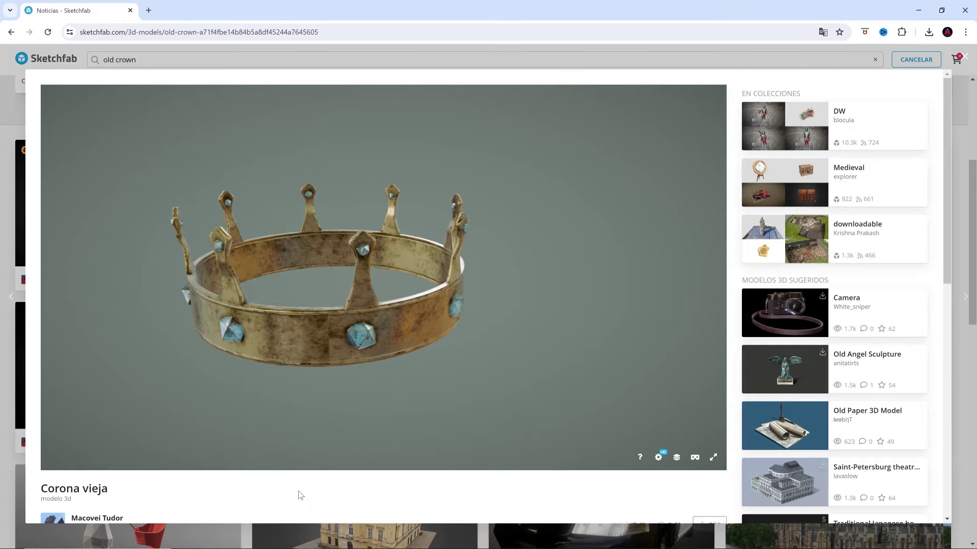
scroll(298, 494, "down", 4)
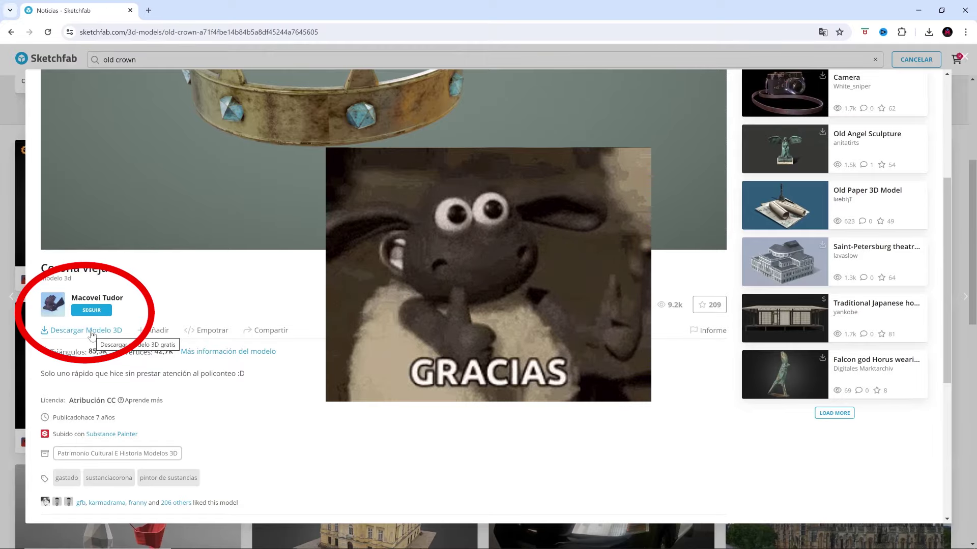
- Download the Old Crown as a 1k-texture GLB and confirm old_crown (1).glb in downloads
left_click(92, 335)
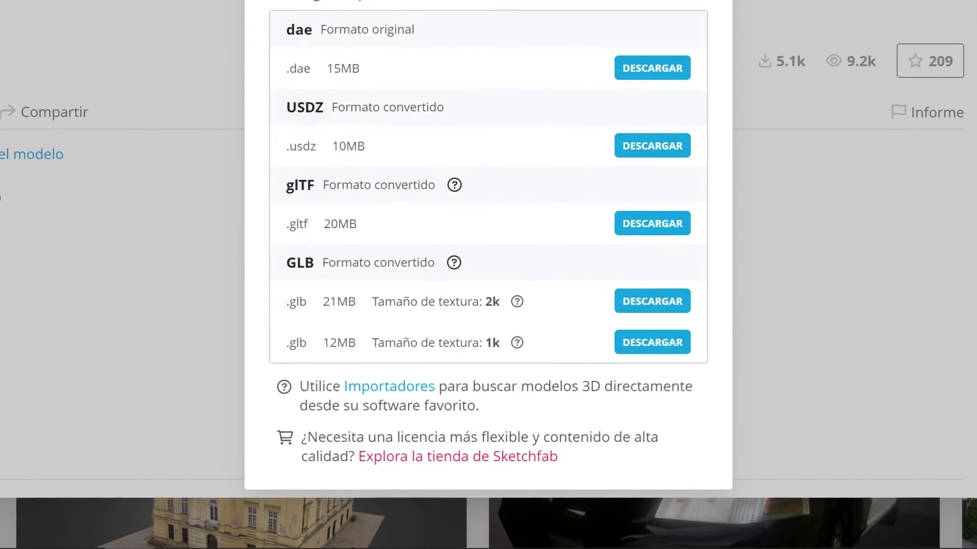
double_click(393, 406)
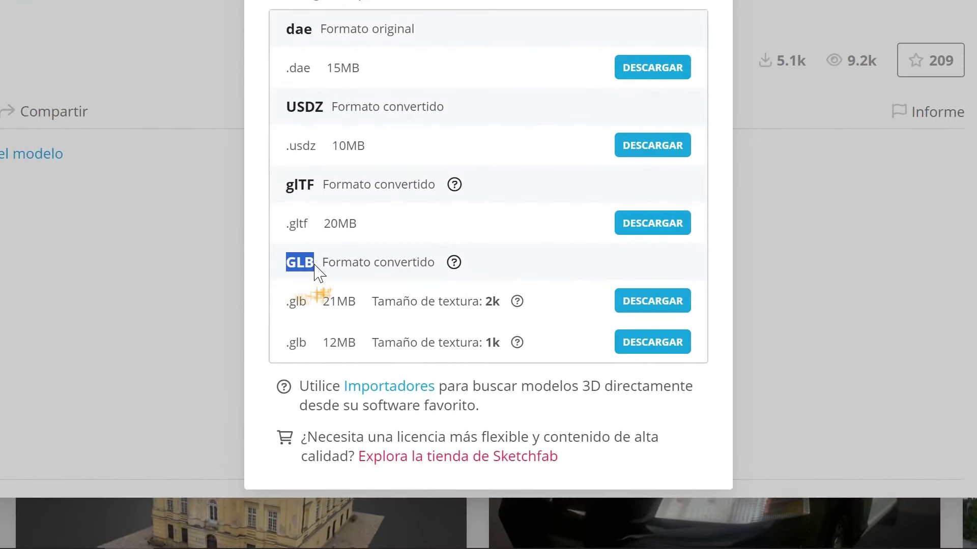
left_click(647, 349)
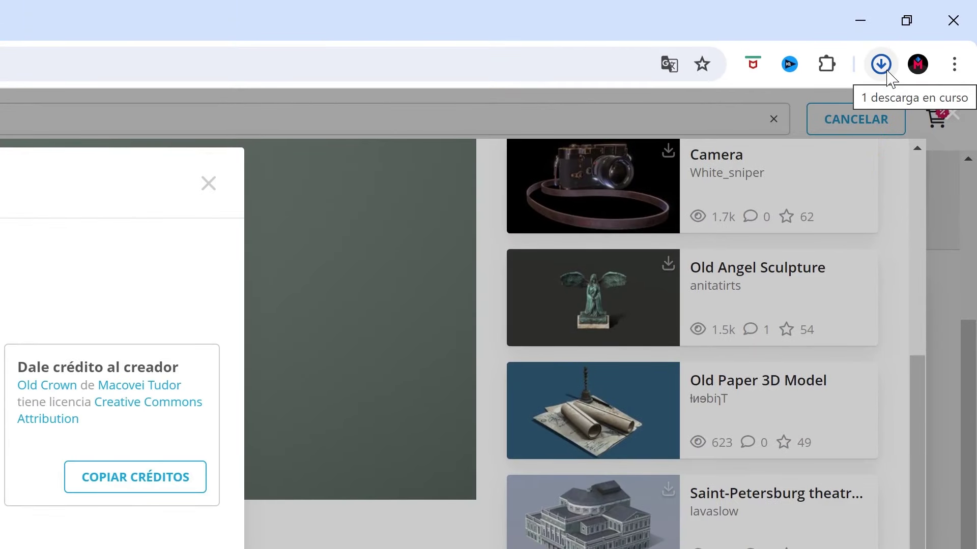
left_click(887, 73)
left_click(679, 119)
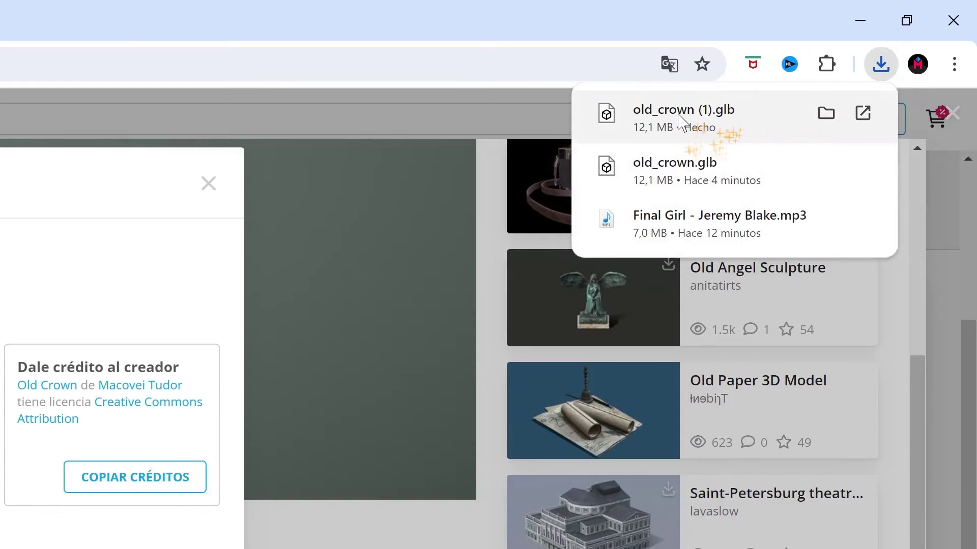
left_click(196, 131)
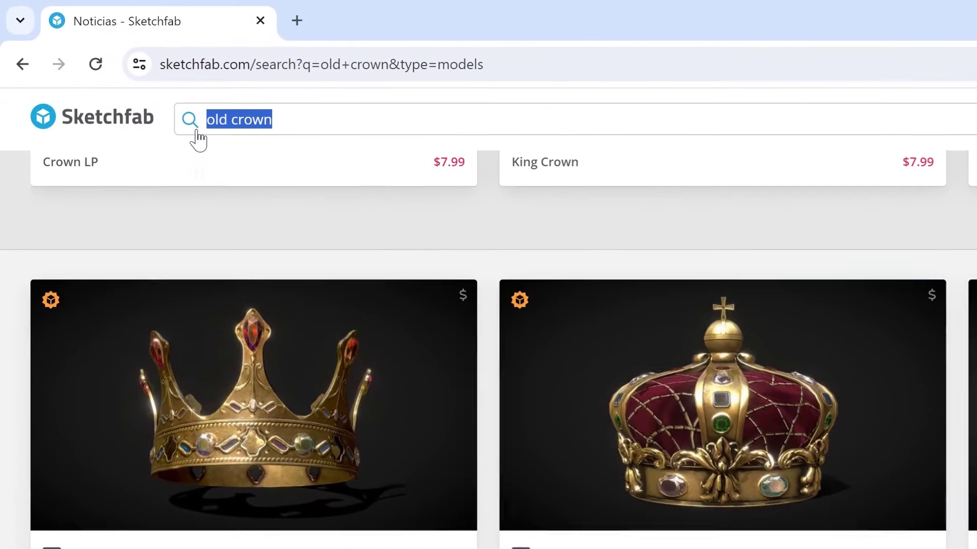
type("logo y")
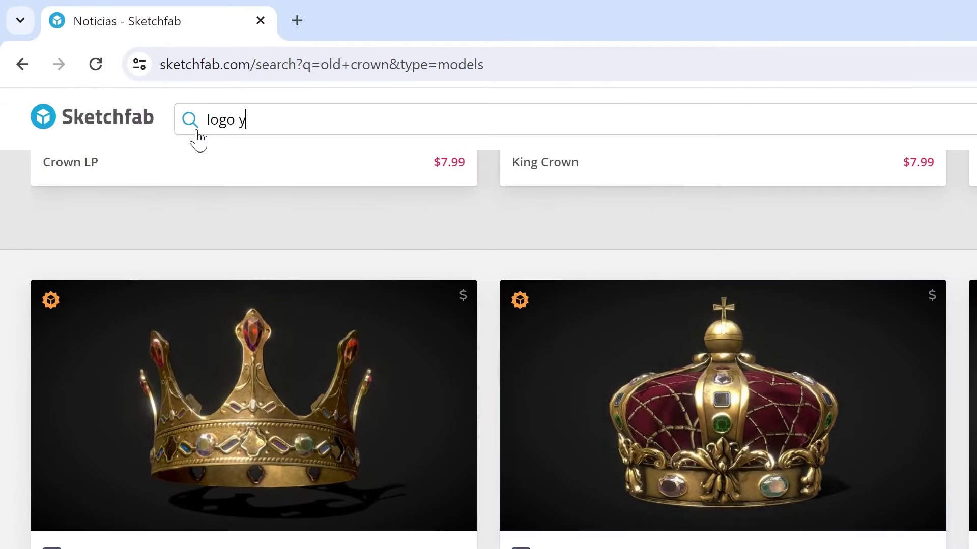
type("e")
- Search for 'logo youtube' and open the YouTube logo model, orbiting to view its side
key("Return")
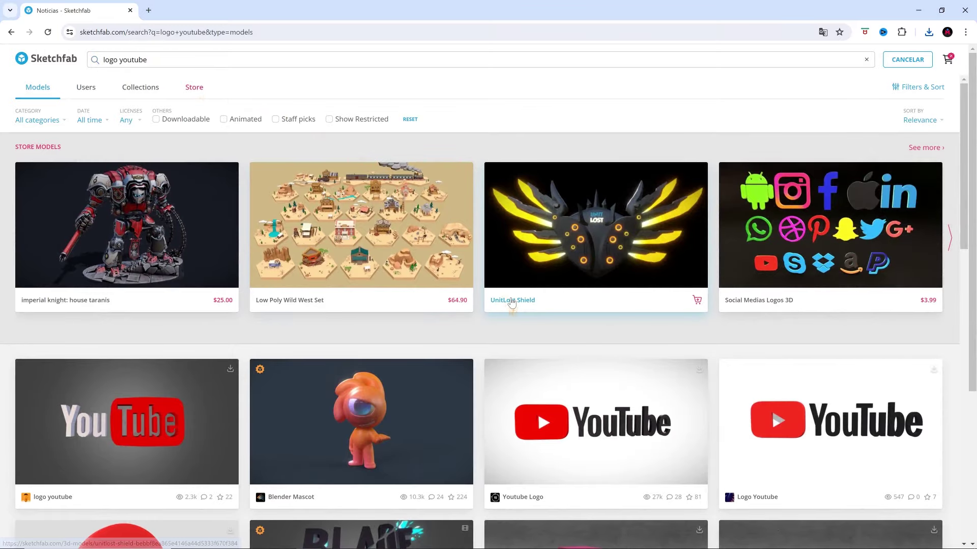
scroll(498, 275, "down", 4)
scroll(511, 303, "down", 7)
scroll(512, 302, "down", 2)
scroll(511, 302, "down", 4)
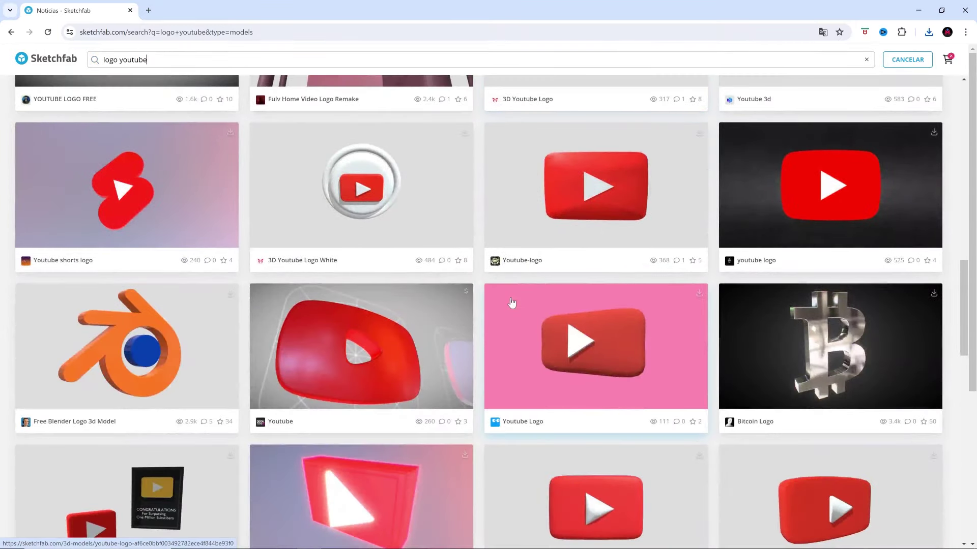
scroll(511, 302, "down", 4)
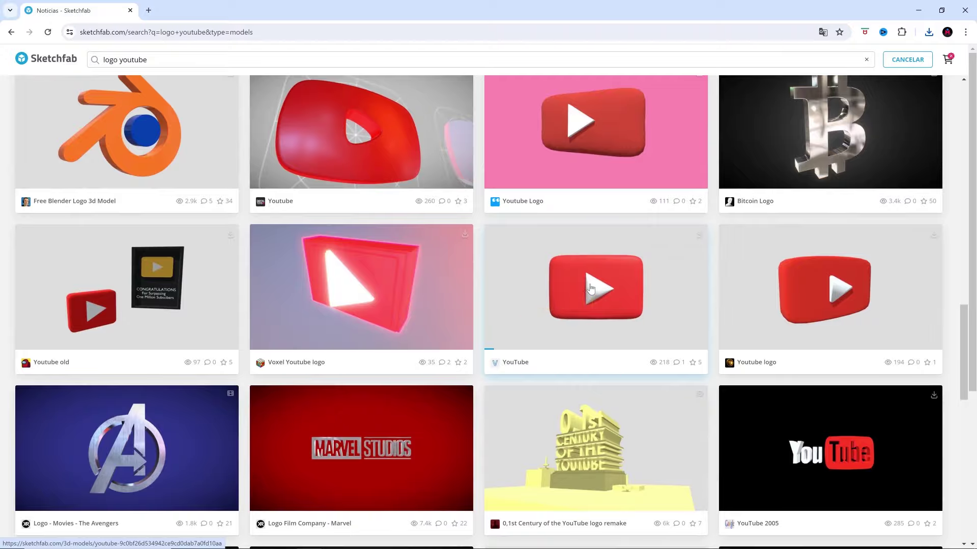
left_click(590, 289)
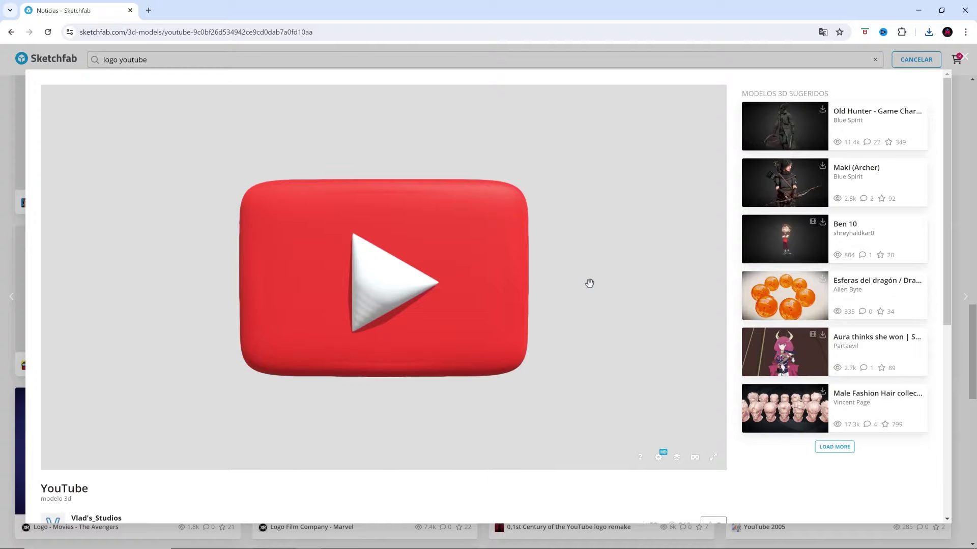
mouse_move(442, 338)
left_mouse_down()
mouse_move(412, 353)
mouse_move(414, 335)
left_mouse_up()
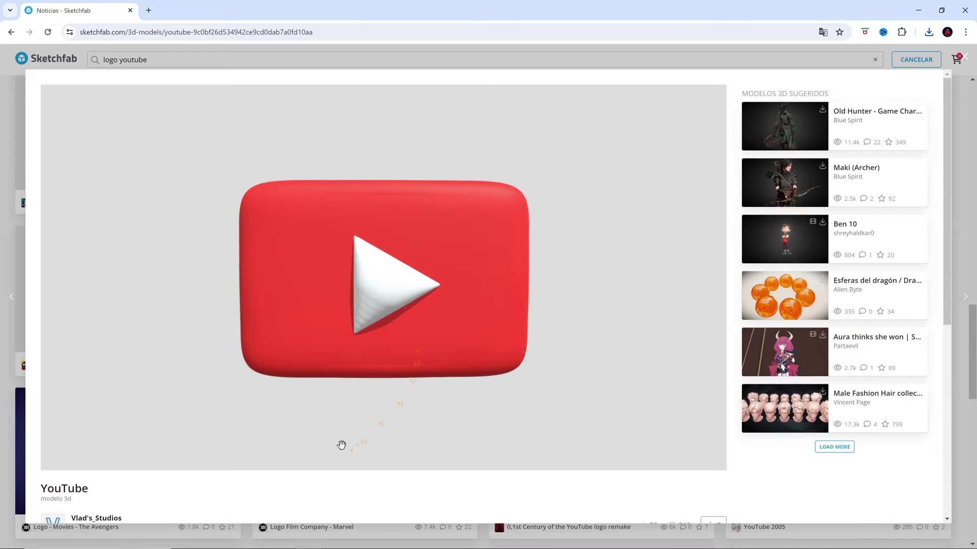
- Download the YouTube model as a 1k-texture GLB and confirm youtube.glb (15.3 MB)
scroll(283, 496, "down", 4)
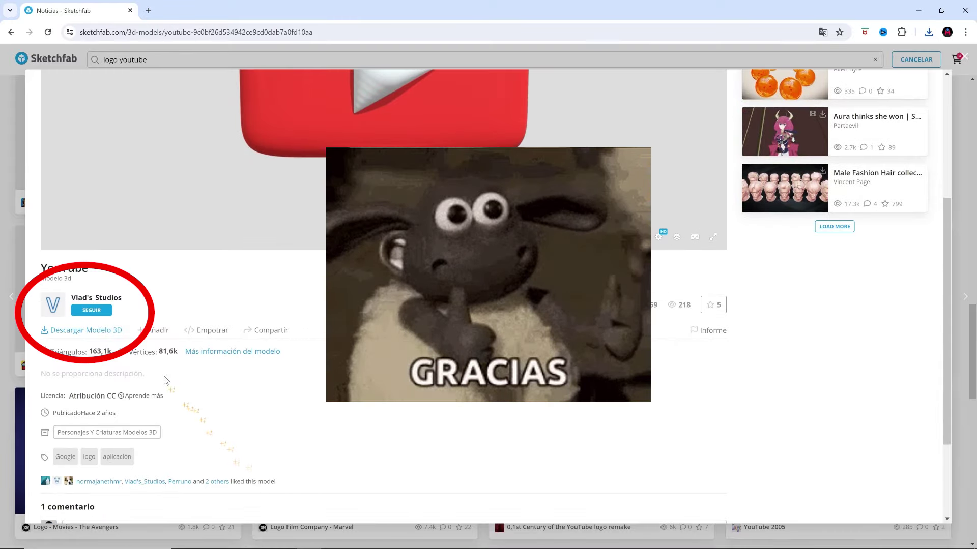
left_click(116, 335)
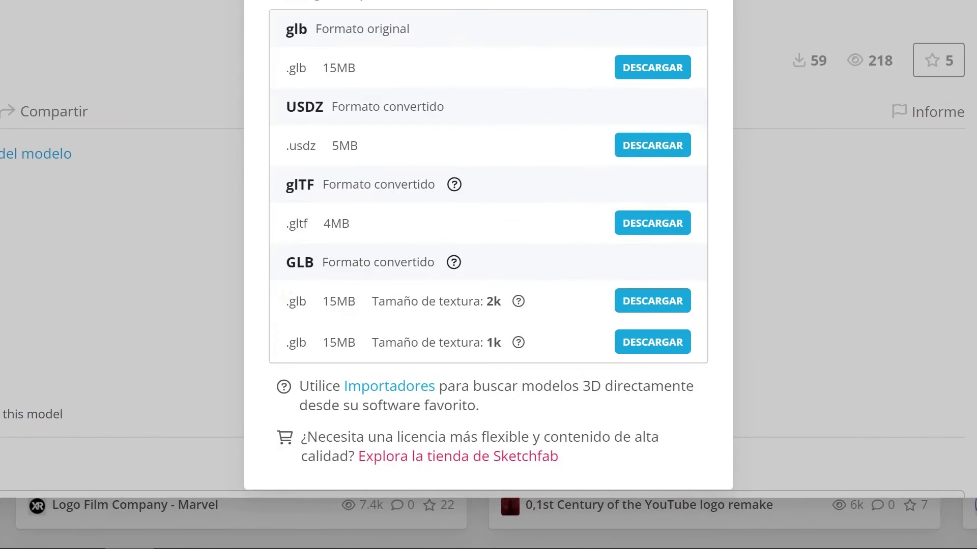
double_click(394, 405)
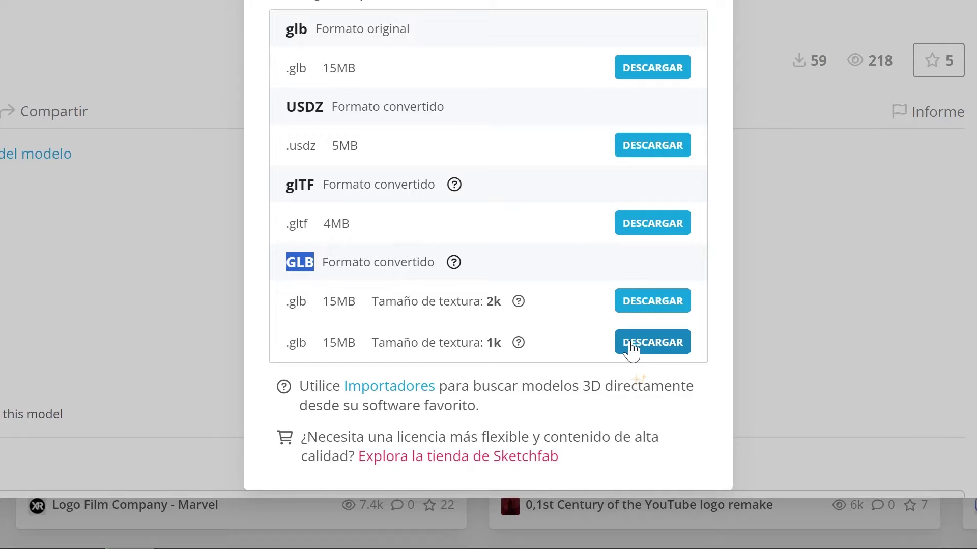
left_click(633, 348)
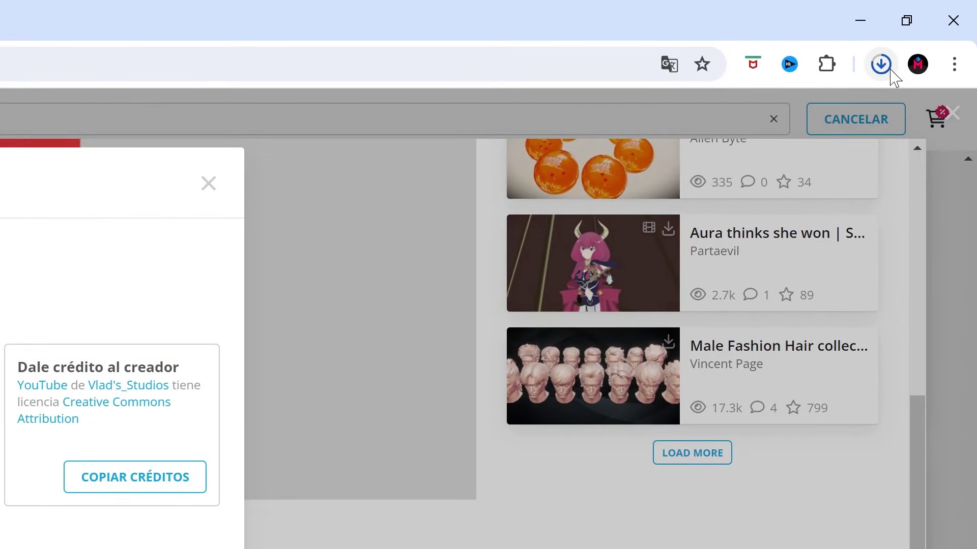
left_click(885, 67)
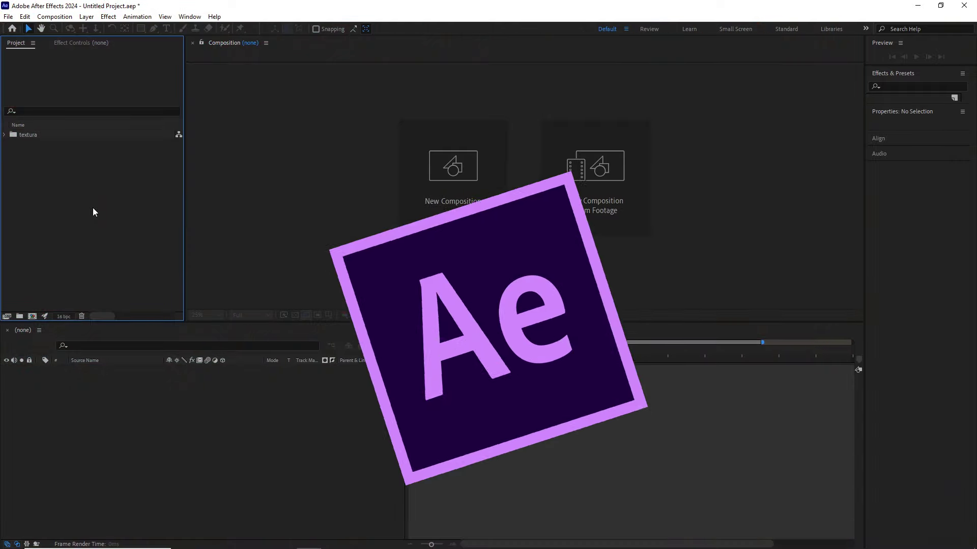
- Import the three downloaded GLB models into the After Effects project
left_click(8, 17)
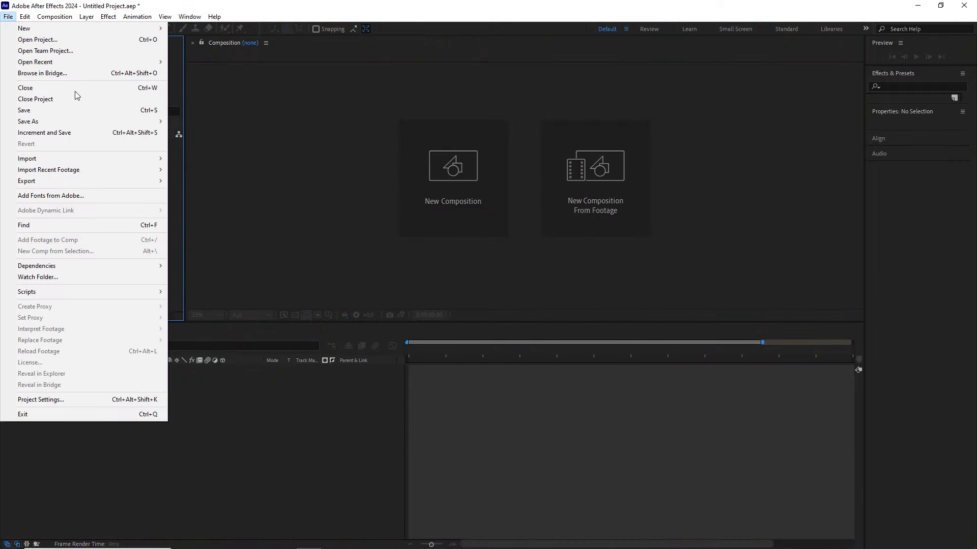
left_click(122, 158)
left_click(185, 159)
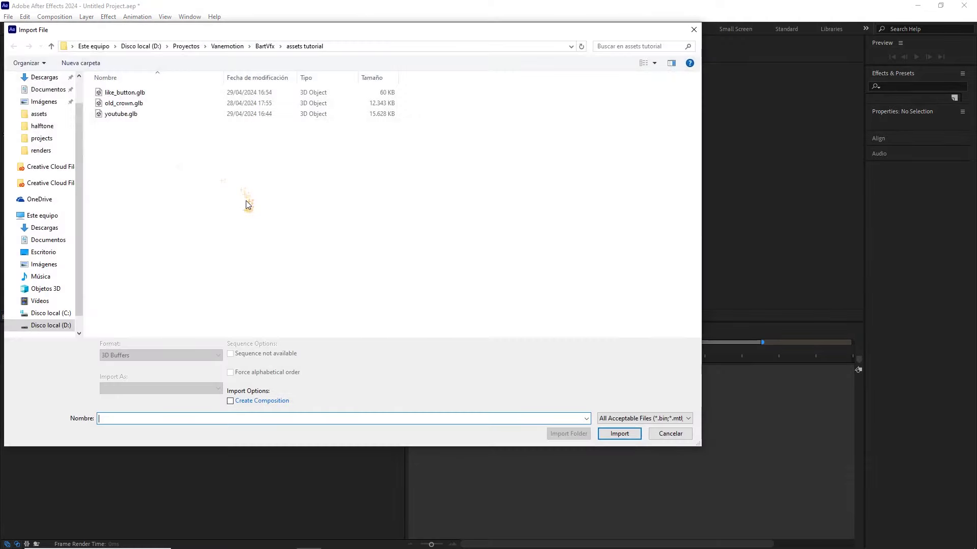
left_click_drag(246, 203, 159, 95)
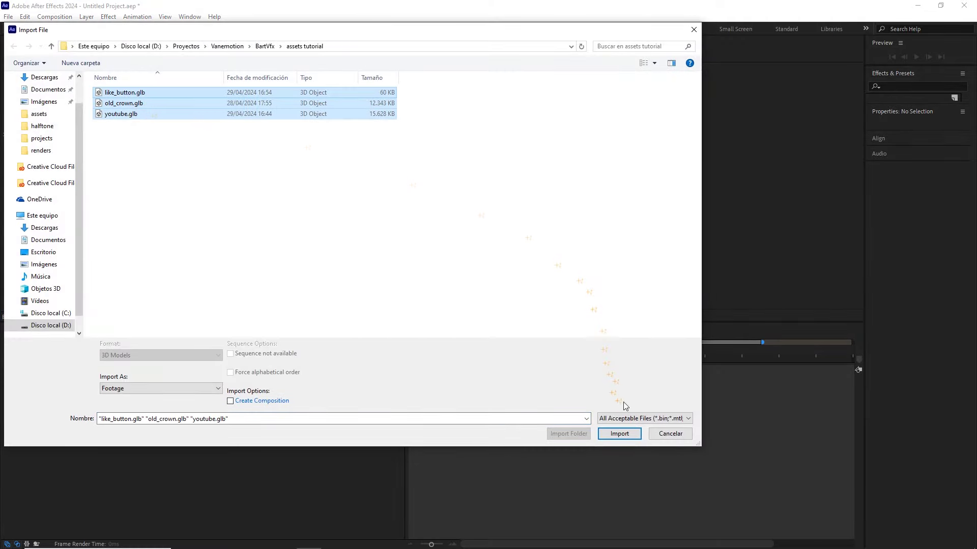
left_click(620, 434)
- Name the folder 'objetos 3d' and delete the youtube, old_crown and like_button folders
mouse_move(70, 194)
left_mouse_down()
mouse_move(73, 224)
mouse_move(22, 319)
left_mouse_up()
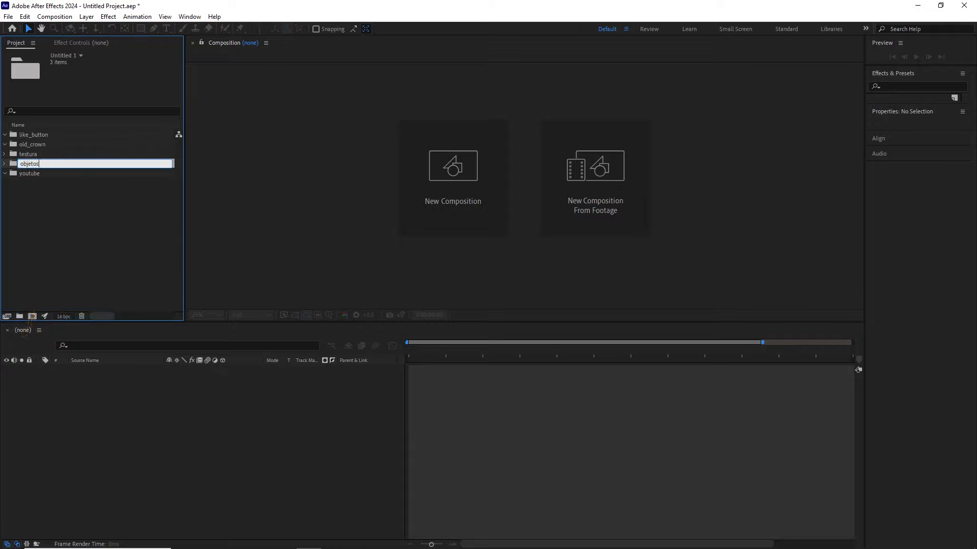
type("3d")
left_click(44, 260)
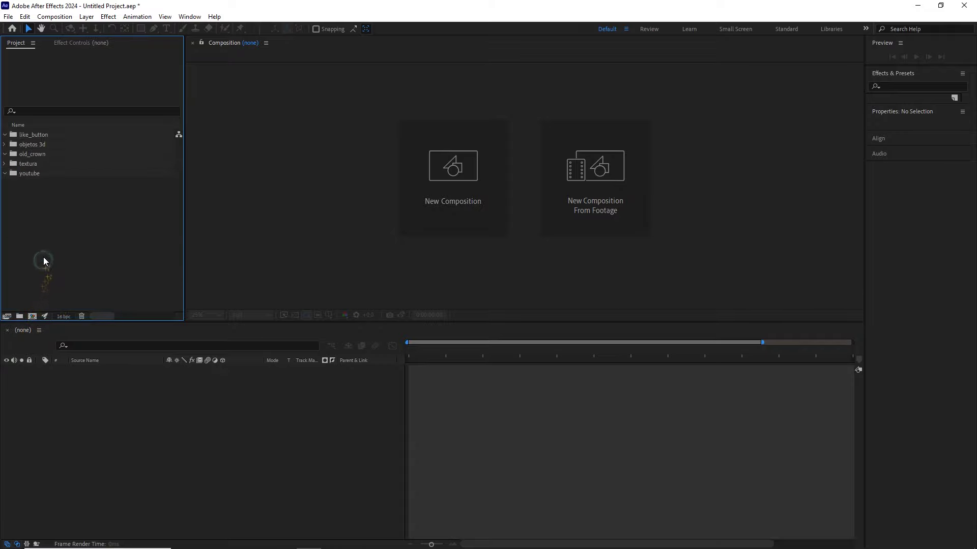
left_click(21, 173)
left_click(42, 154, "ctrl")
left_click(42, 136, "ctrl")
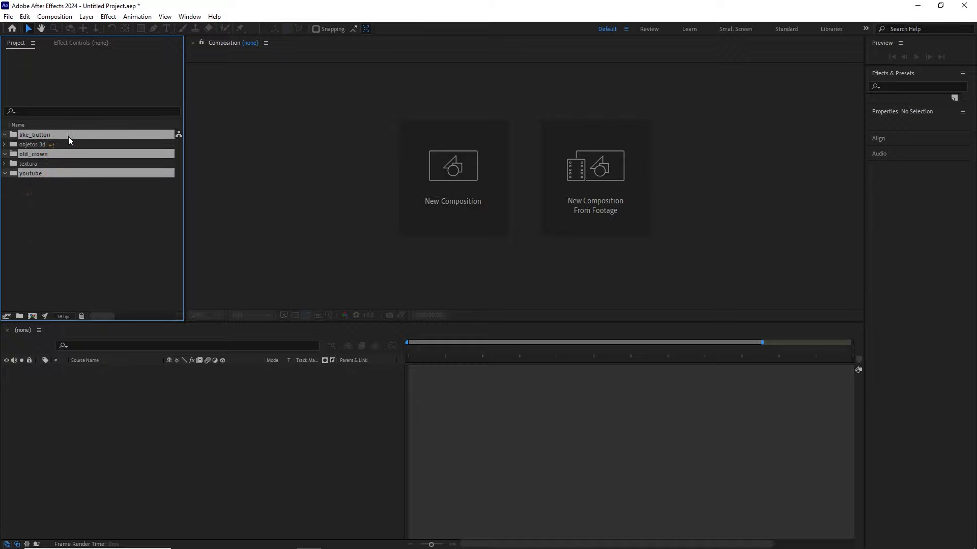
key("Delete")
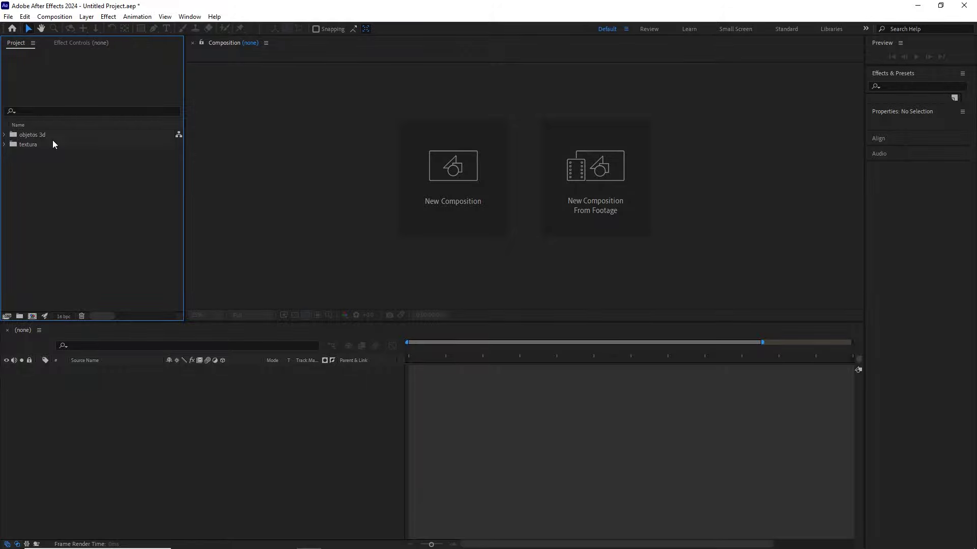
left_click(55, 16)
- Create the 'animación' composition at 1080×1920, 30 fps, 9 seconds long
left_click(70, 29)
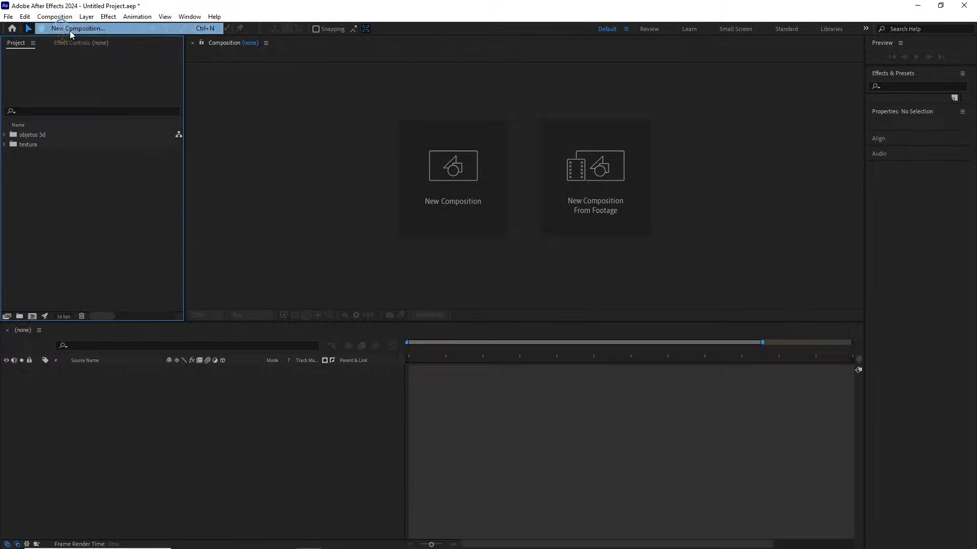
type("animación")
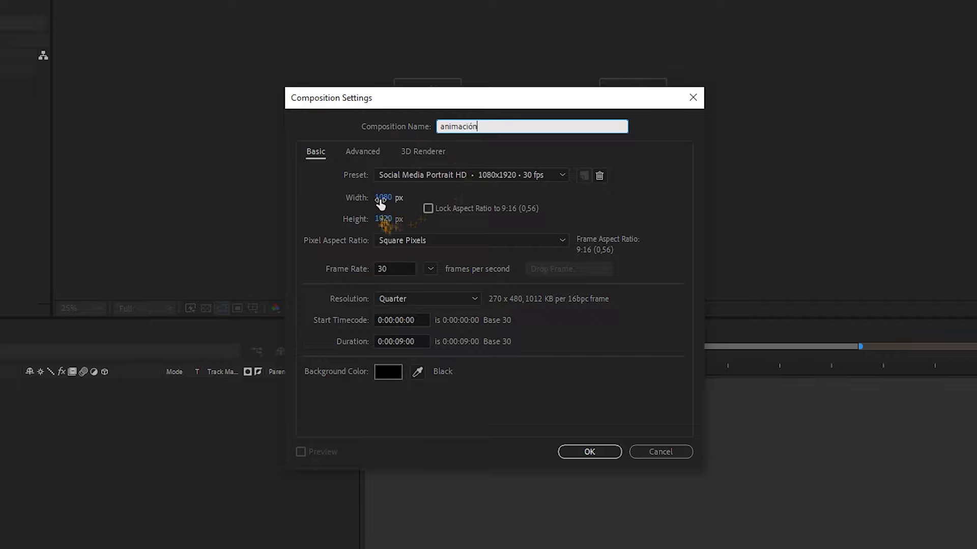
left_click(384, 197)
left_click(383, 217)
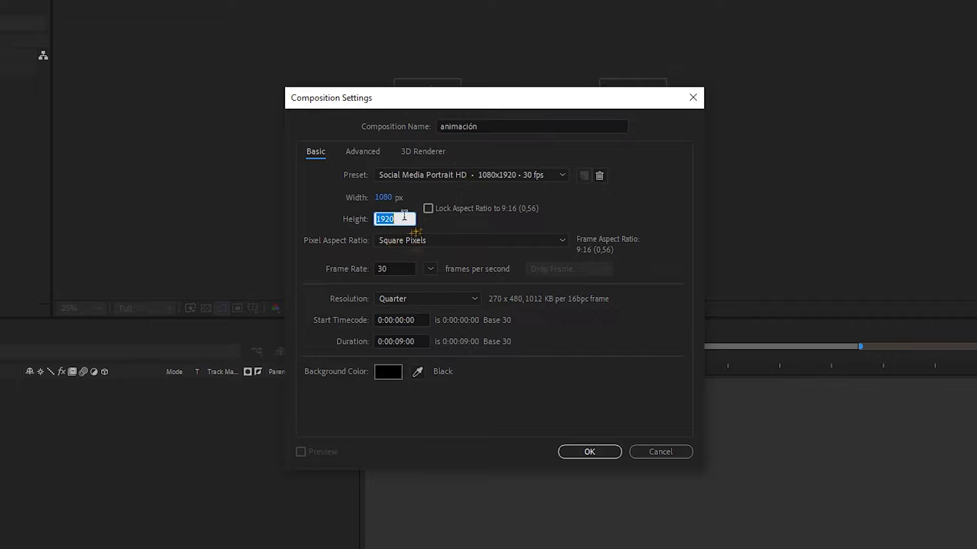
left_click(387, 199)
left_click(403, 264)
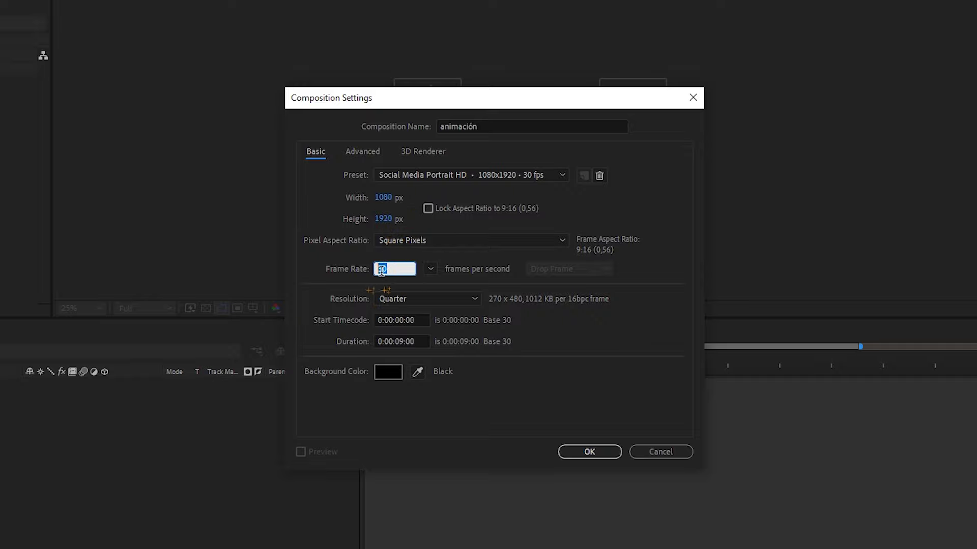
left_click(402, 341)
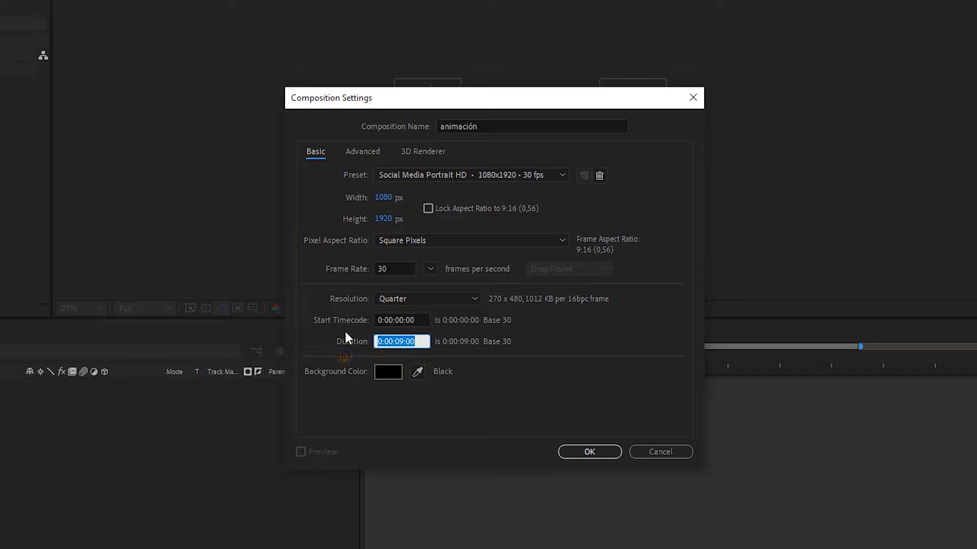
left_click(588, 450)
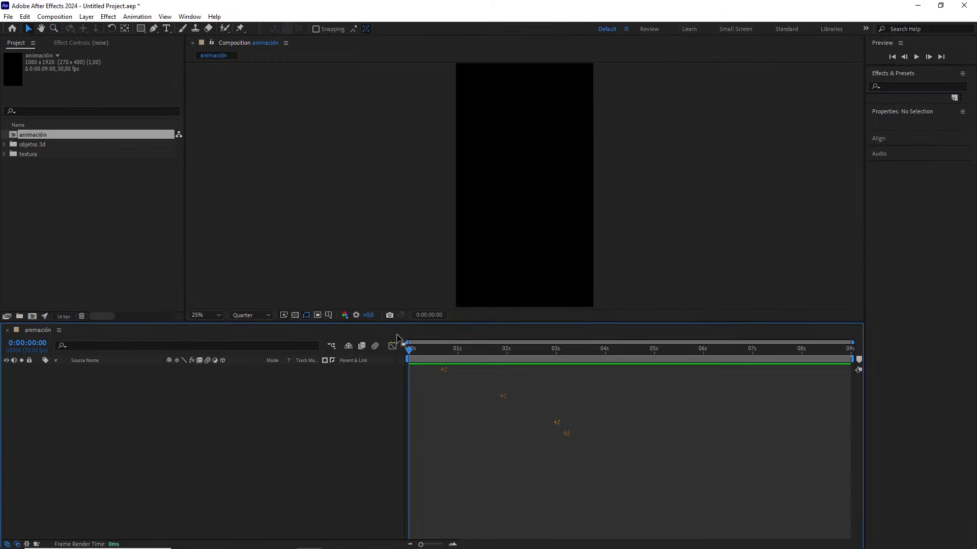
- Show the title/action safe guides over the composition
left_click(329, 315)
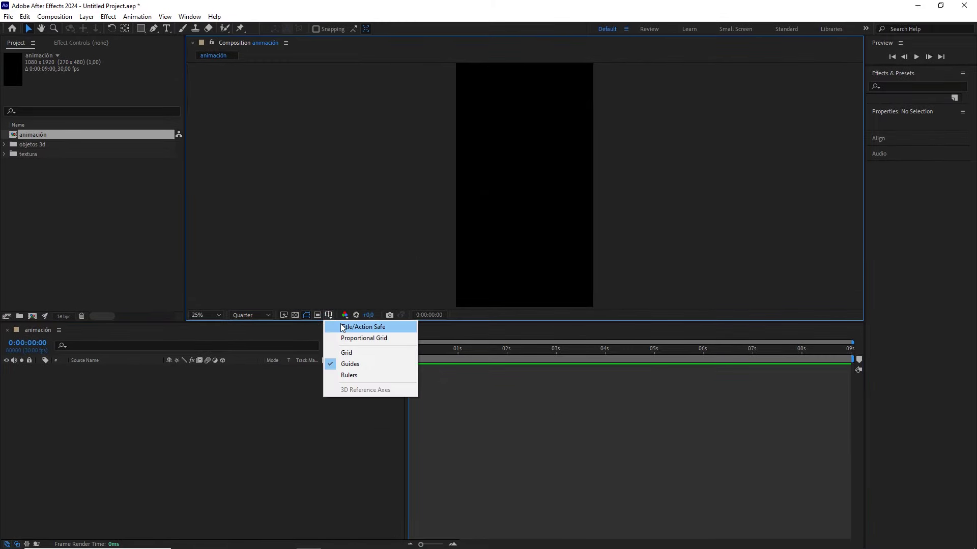
left_click(356, 325)
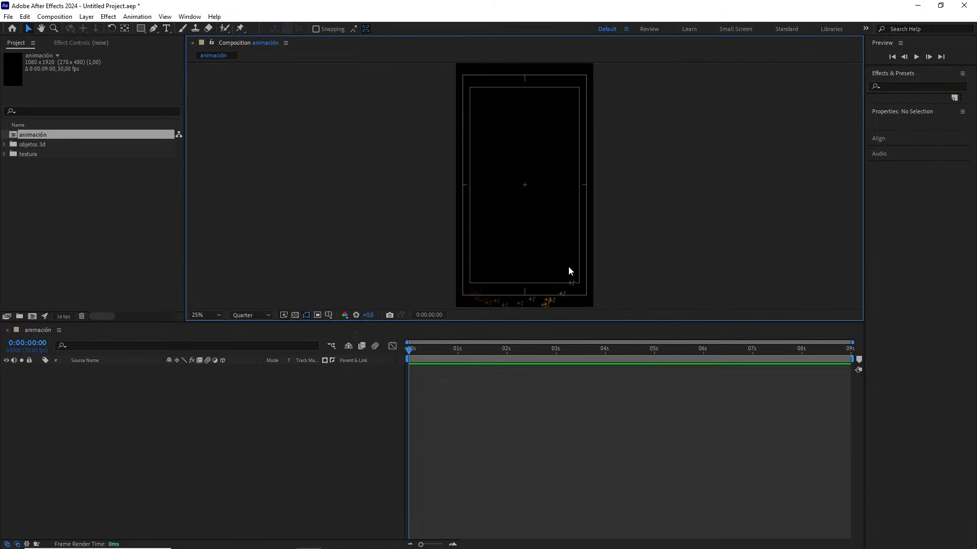
scroll(534, 175, "up", 2)
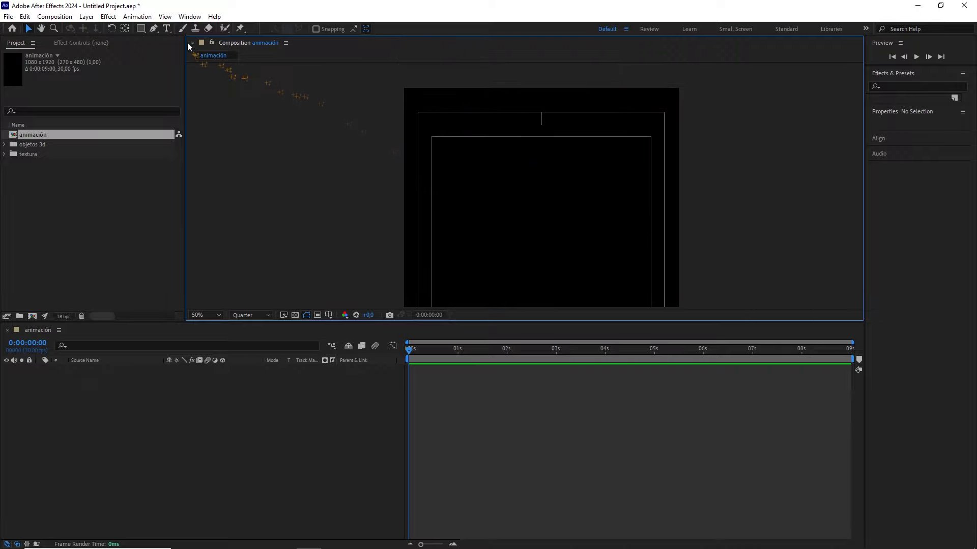
- Add a SABEMOS text layer near the top-left set in Montserrat Black Italic
left_click(167, 28)
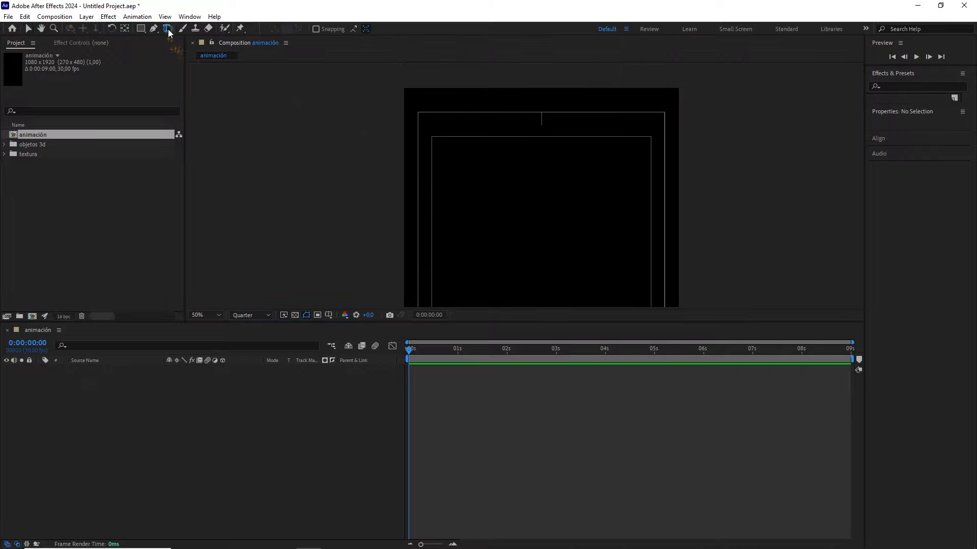
left_click(466, 135)
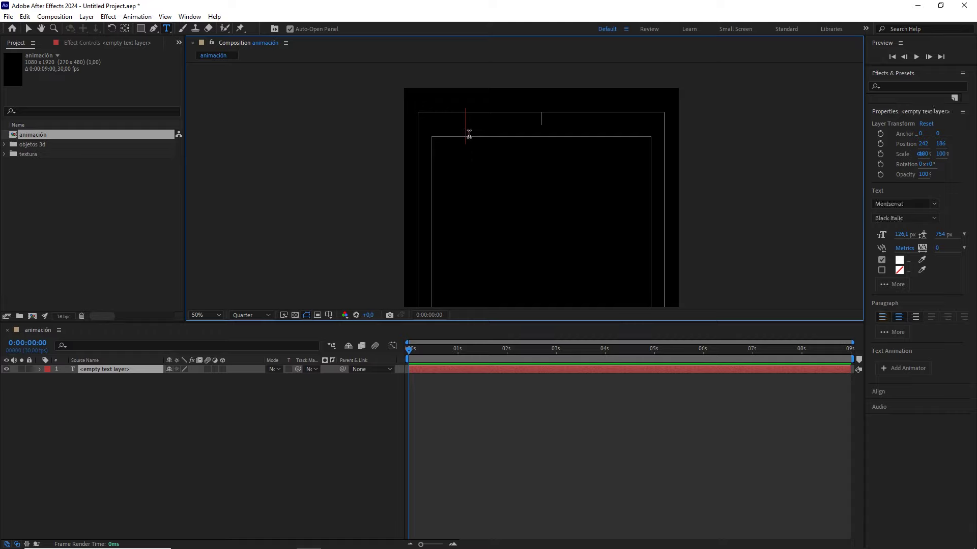
type("SABEMOS")
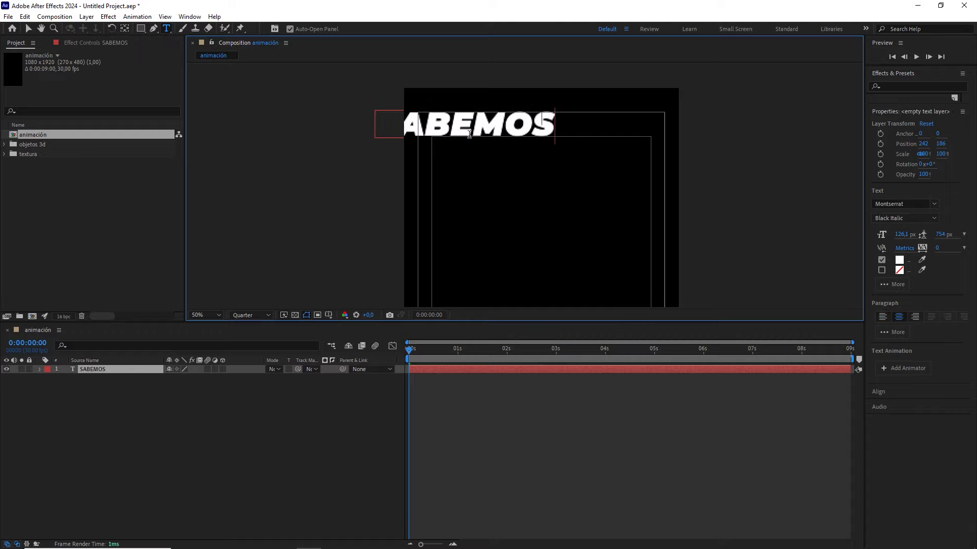
left_click(143, 375)
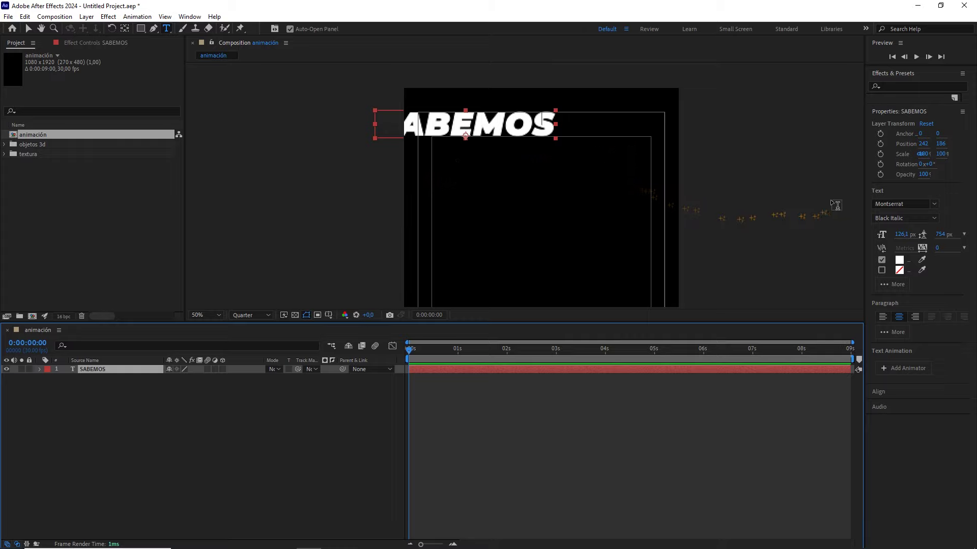
left_click(906, 219)
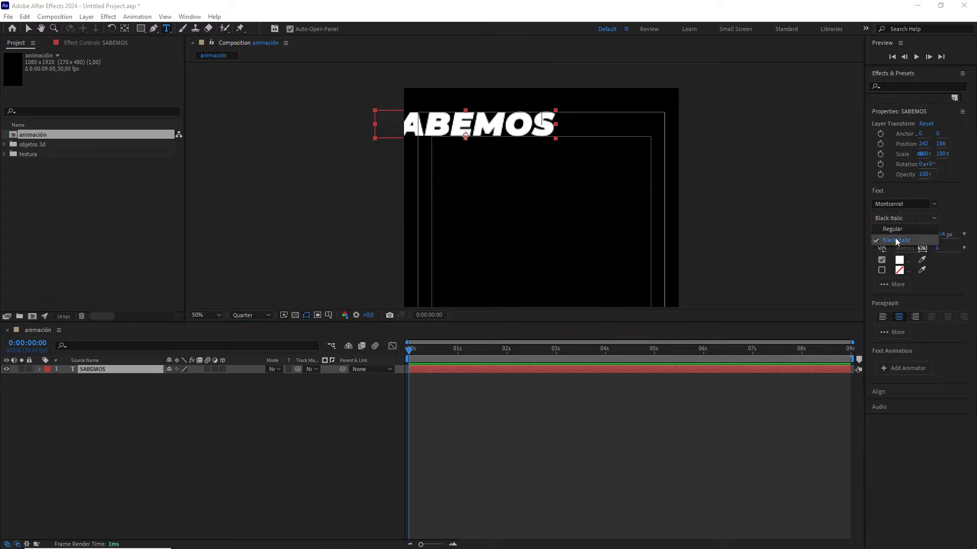
left_click(896, 241)
left_click(148, 370)
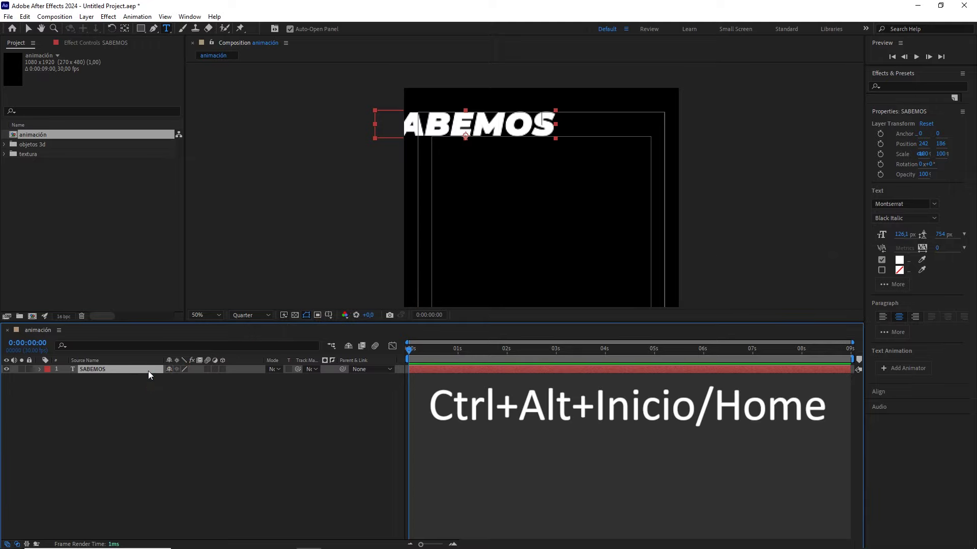
- Centre SABEMOS's anchor point and centre the layer in the composition
key("ctrl+alt+Home")
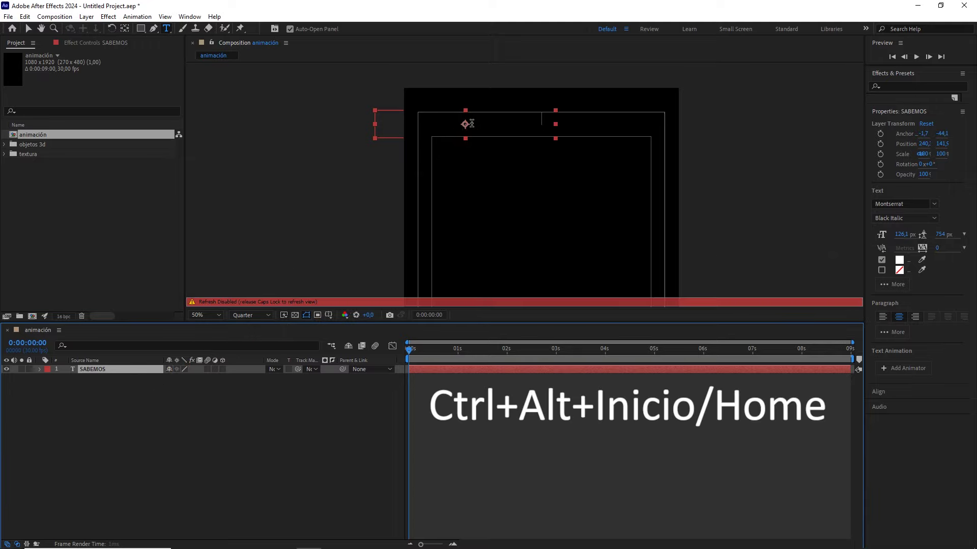
key("Caps_Lock")
key("comma")
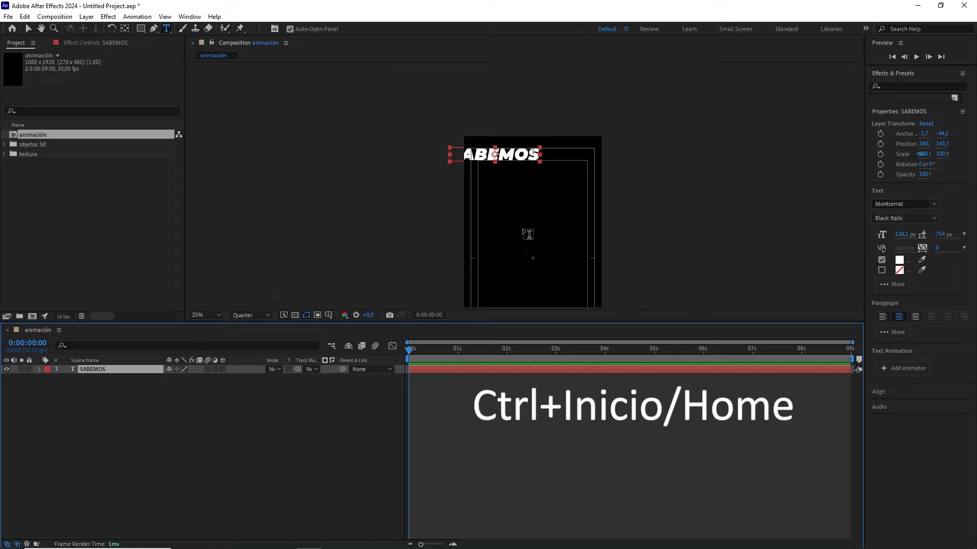
key("ctrl+Home")
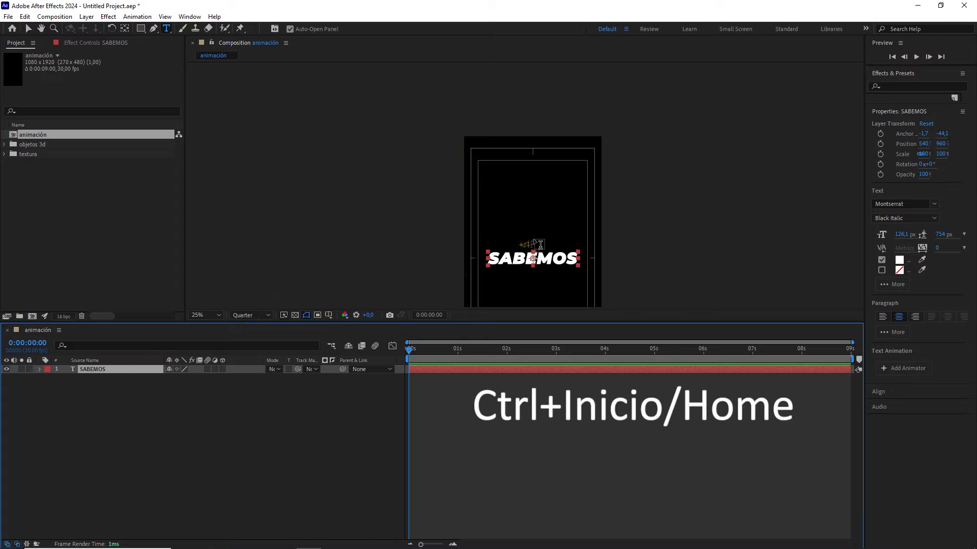
left_click_drag(530, 230, 525, 182)
key("ctrl+t")
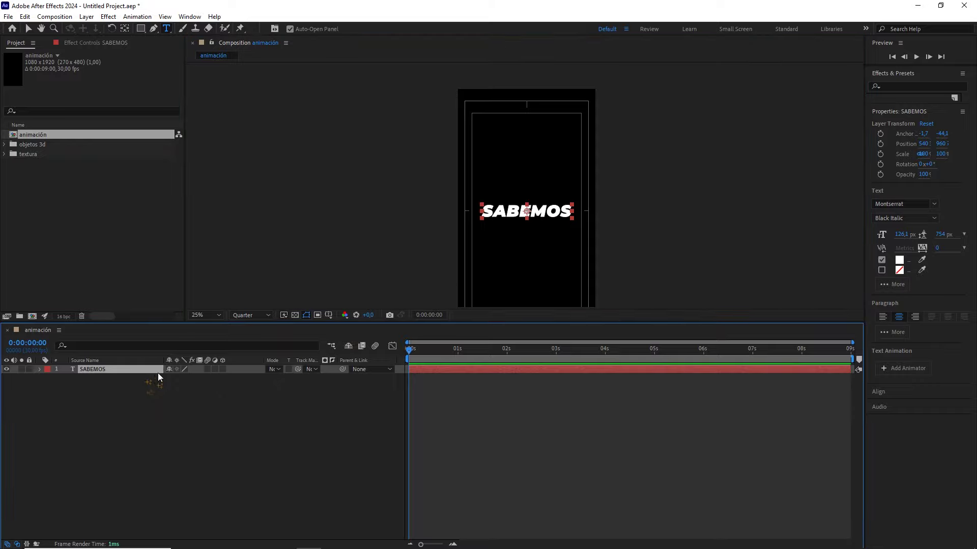
- Move SABEMOS near the top of the frame and scale it to about 133%
left_click(28, 29)
mouse_move(532, 212)
left_mouse_down()
mouse_move(533, 121)
mouse_move(545, 238)
left_mouse_up()
scroll(544, 151, "up", 2)
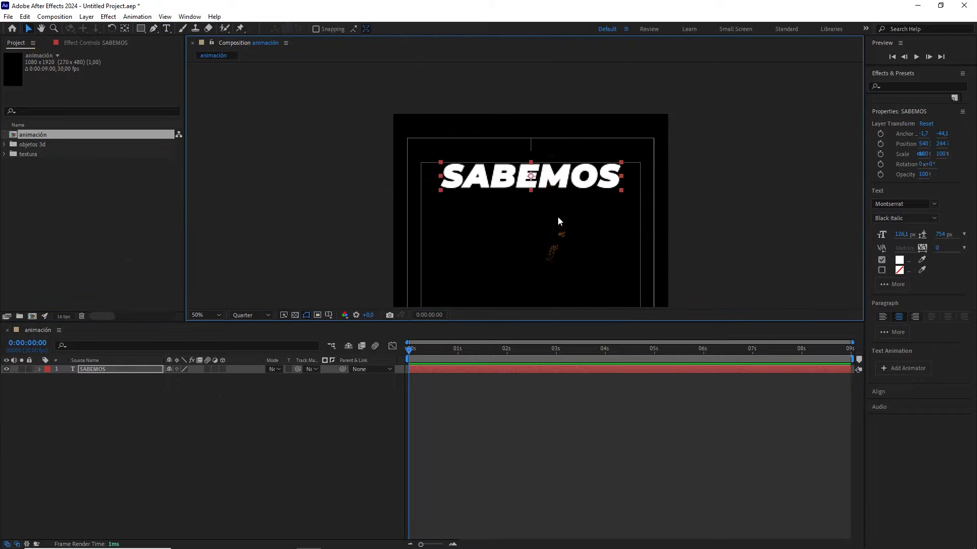
scroll(557, 215, "up", 2)
left_click_drag(580, 180, 580, 164)
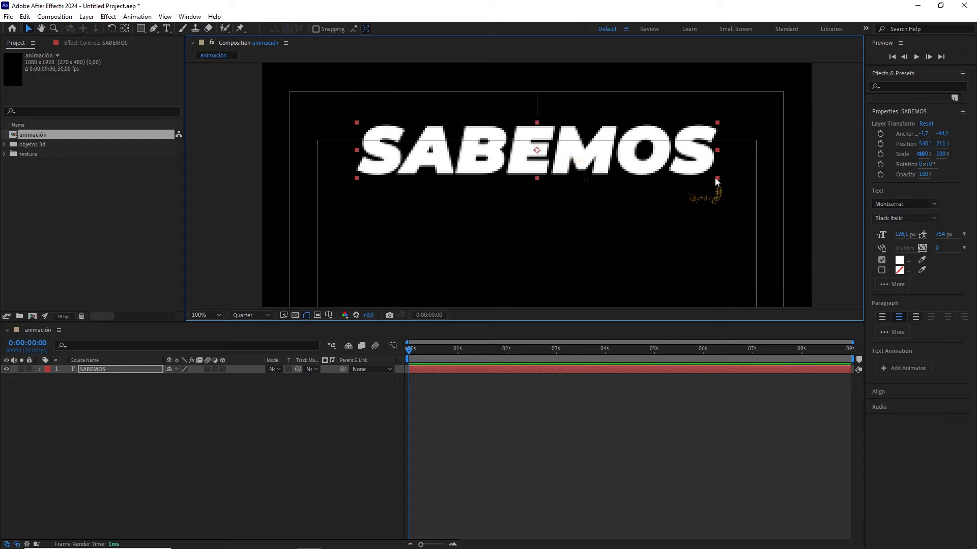
left_click_drag(717, 179, 740, 187)
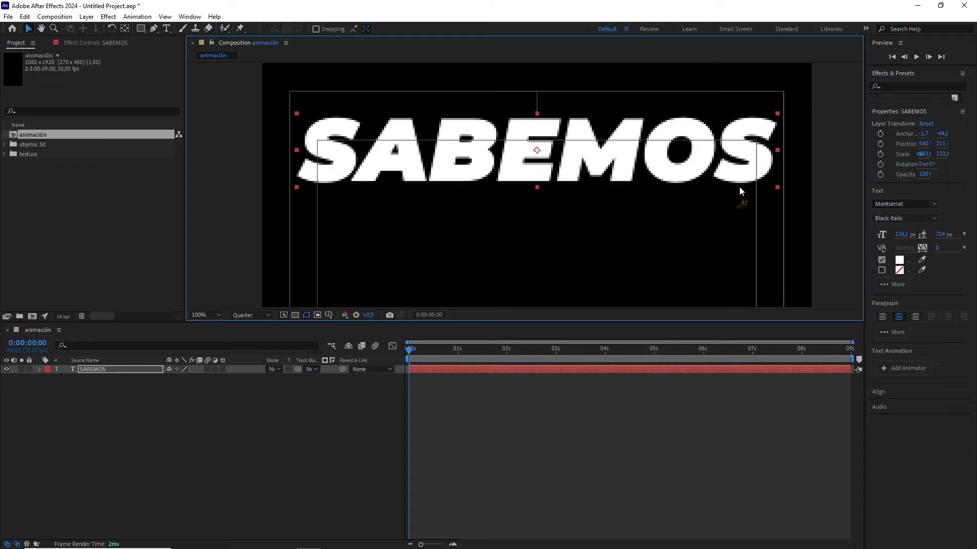
left_click_drag(650, 157, 649, 137)
scroll(648, 136, "down", 4)
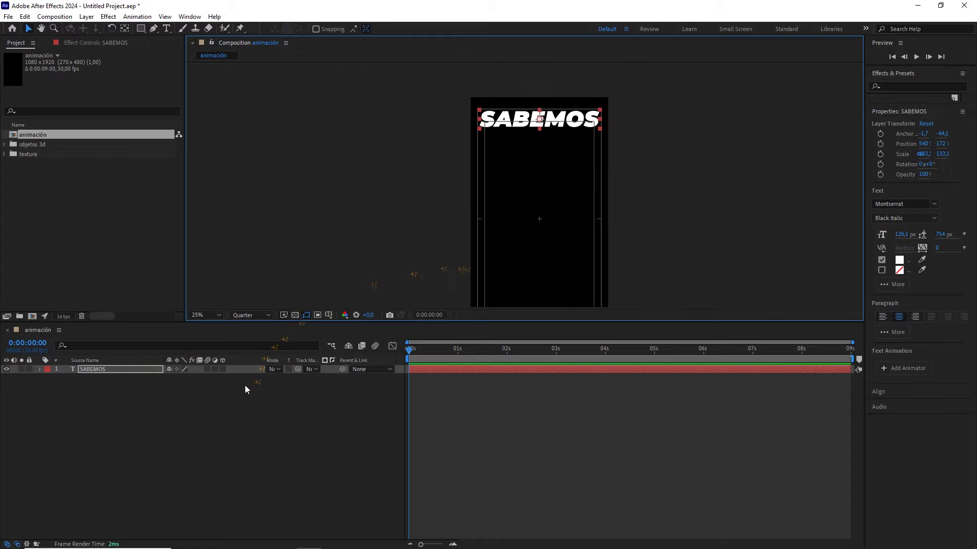
- Set up the Pen tool with no fill and a 10 px stroke
left_click(238, 406)
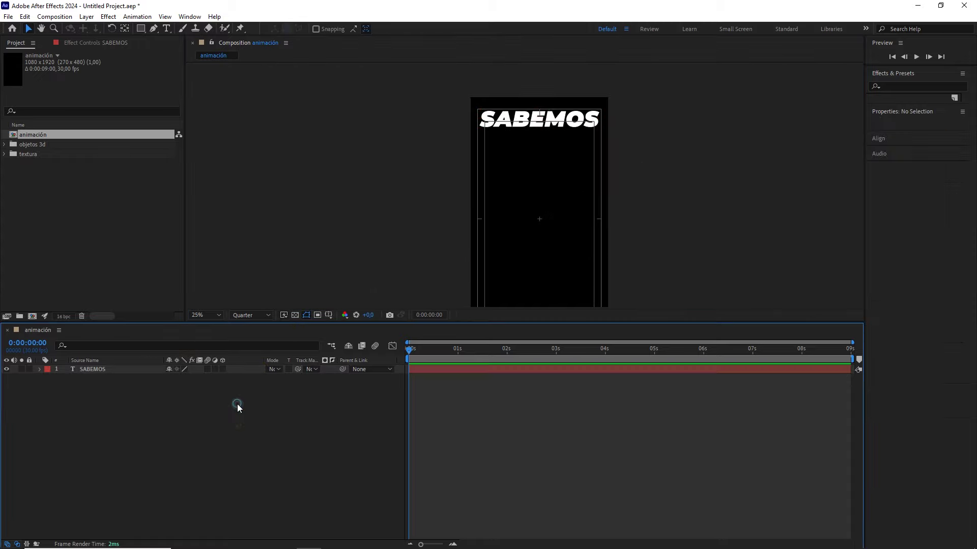
left_click(153, 28)
left_click(188, 29)
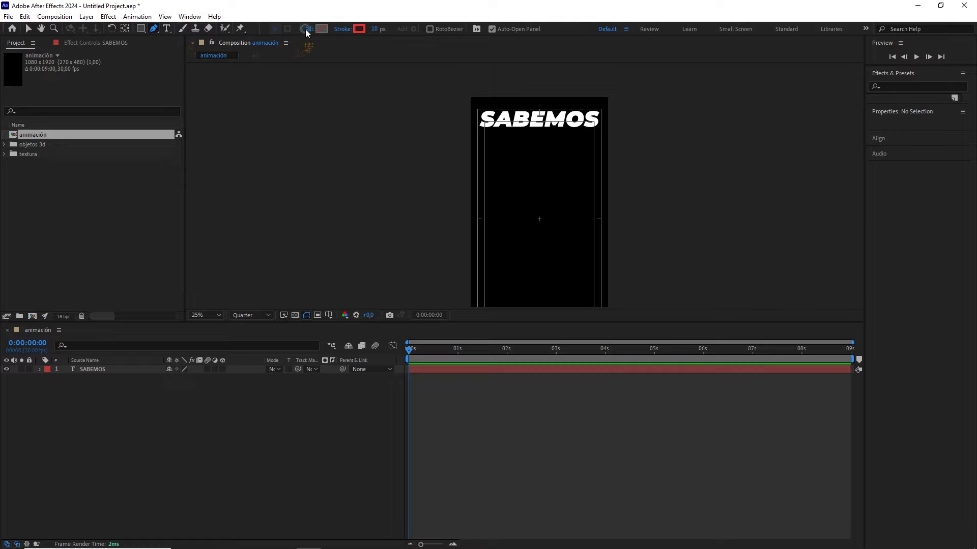
left_click(306, 29)
left_click(430, 191)
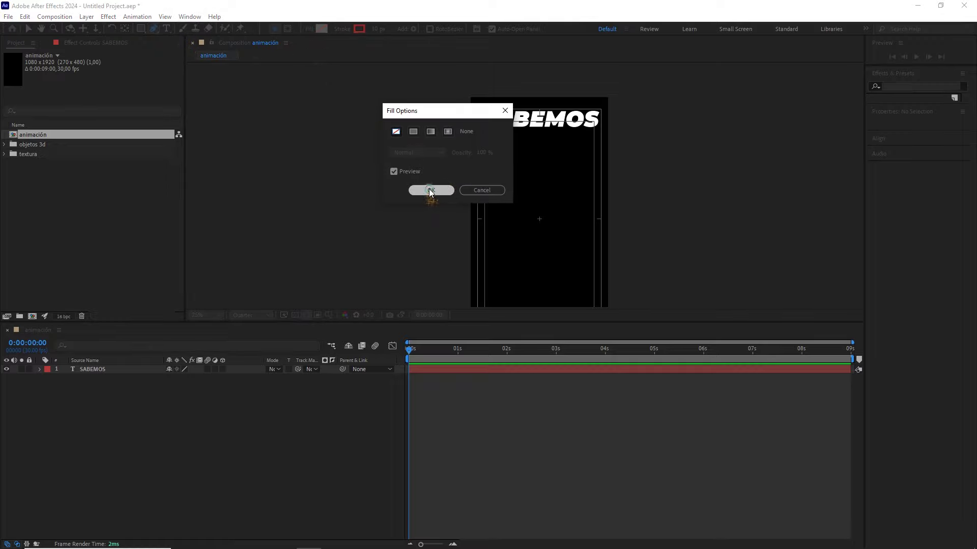
left_click(375, 29)
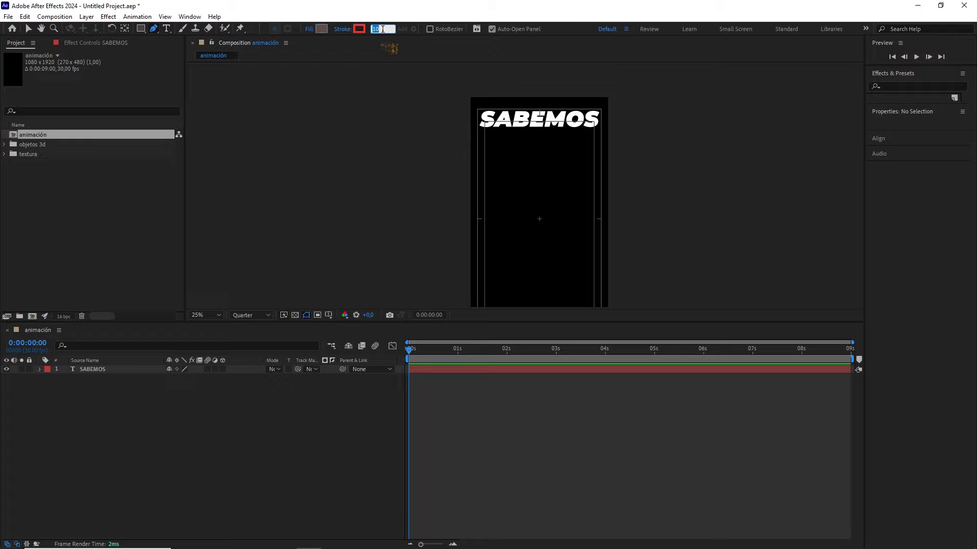
- Draw a red zigzag line beneath the SABEMOS title
left_click(480, 139)
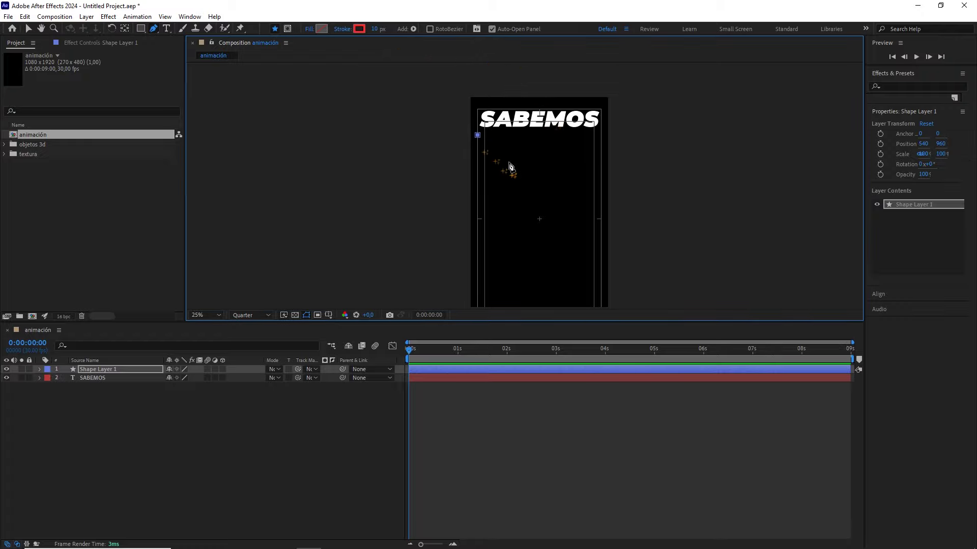
scroll(498, 148, "up", 4)
scroll(498, 149, "down", 4)
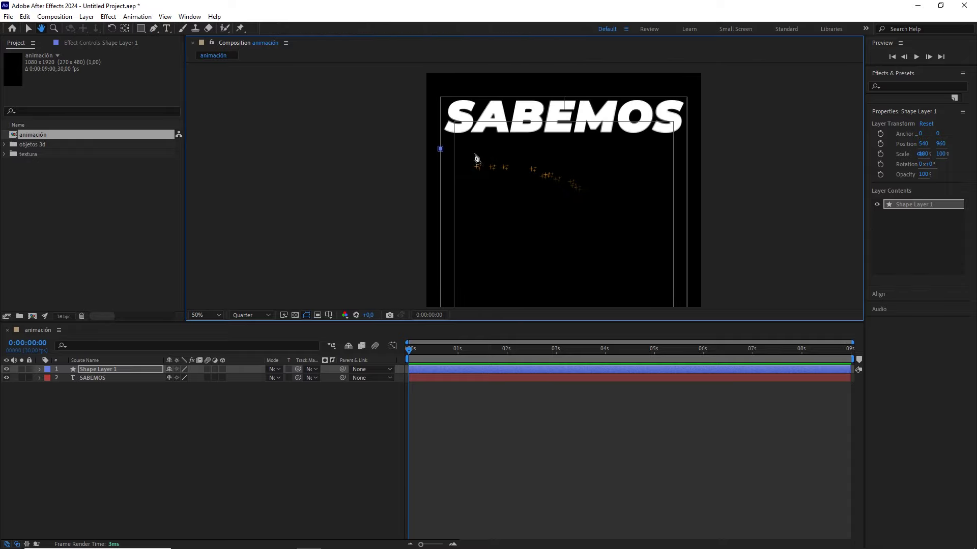
left_click(440, 146)
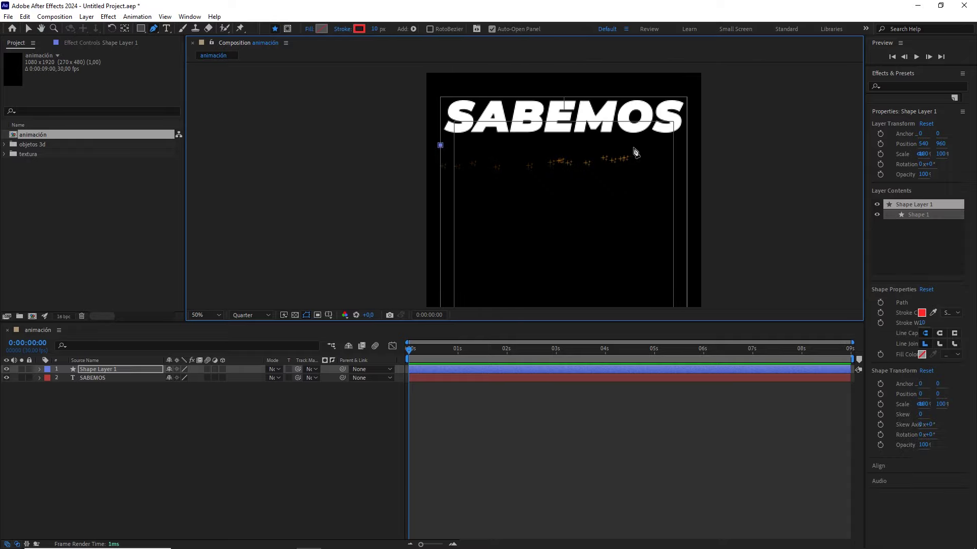
left_click(680, 154)
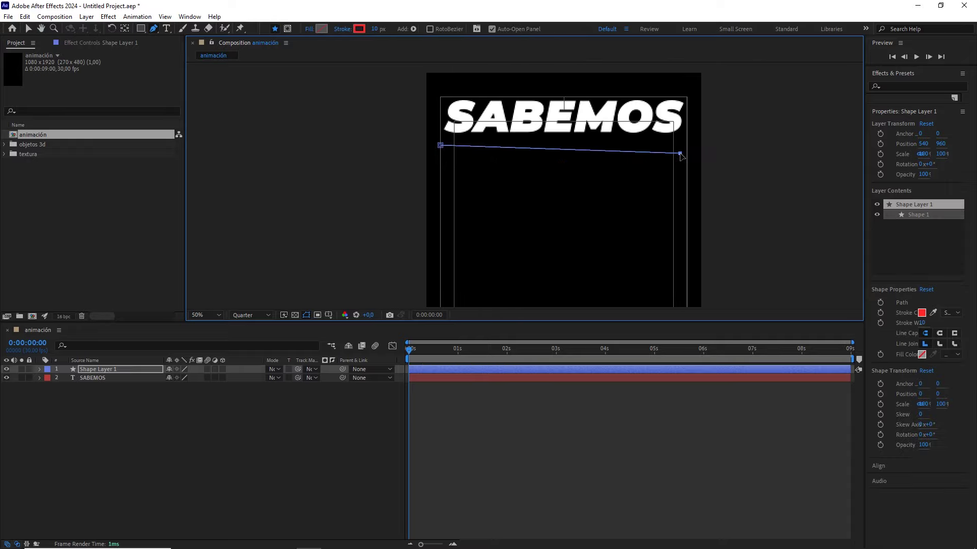
left_click(537, 170)
left_click(587, 177)
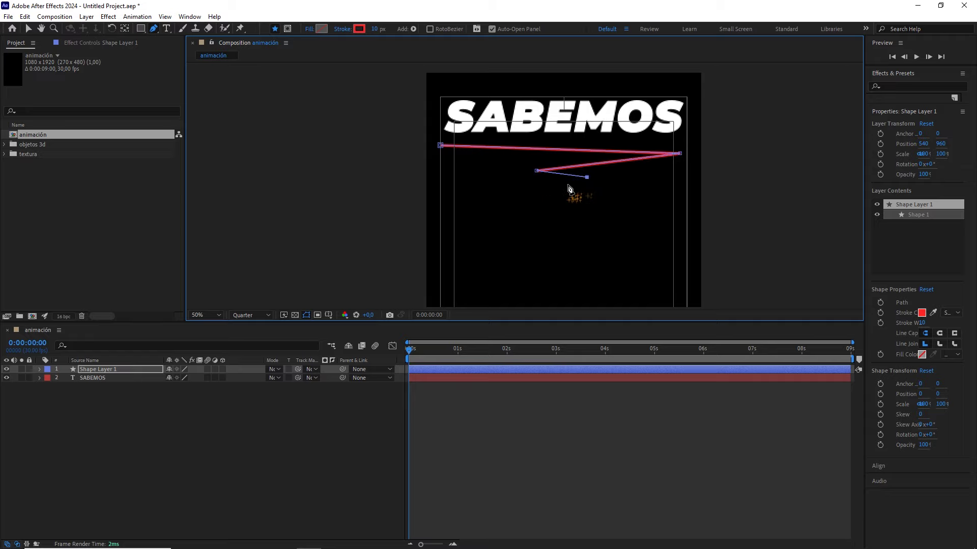
left_click(563, 184)
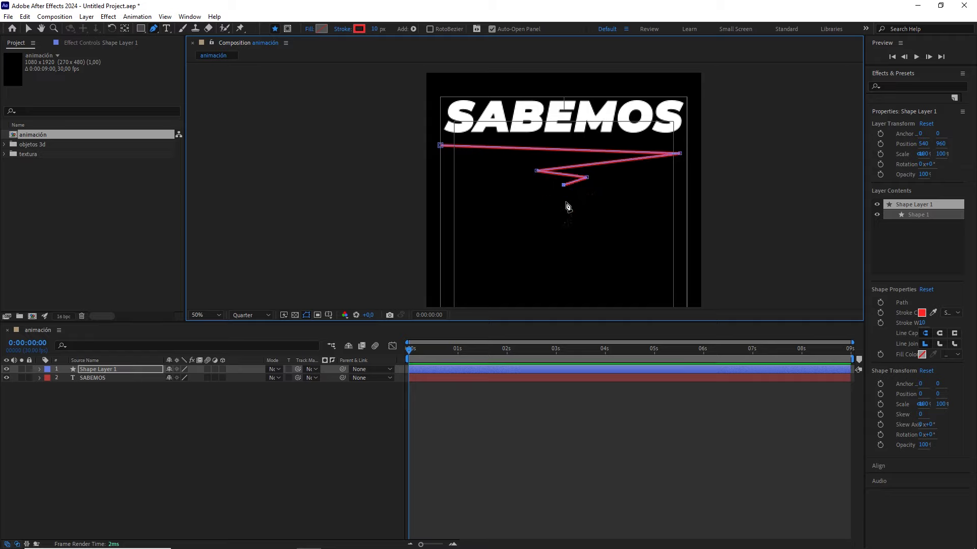
left_click(105, 376)
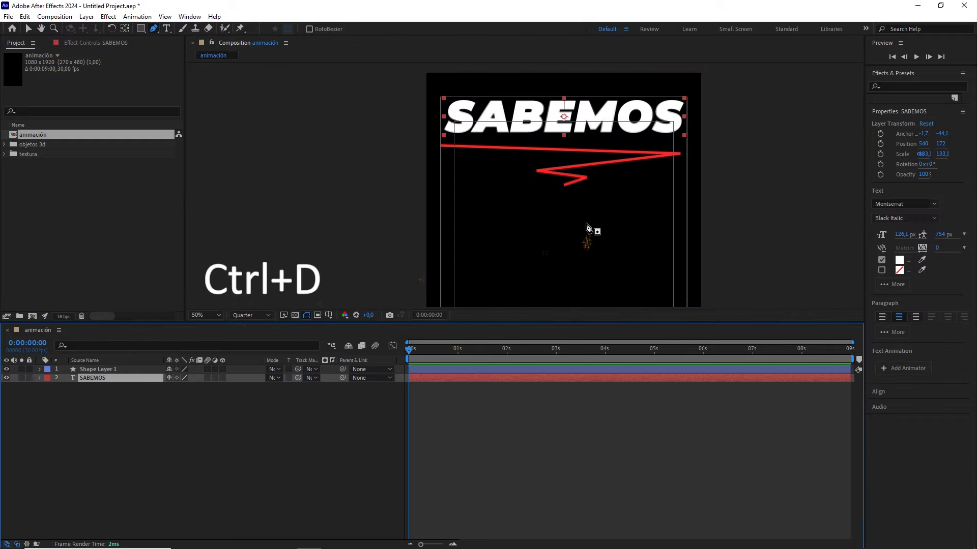
- Duplicate SABEMOS, move the copy below the zigzag and retype it as QUE LA
key("ctrl+d")
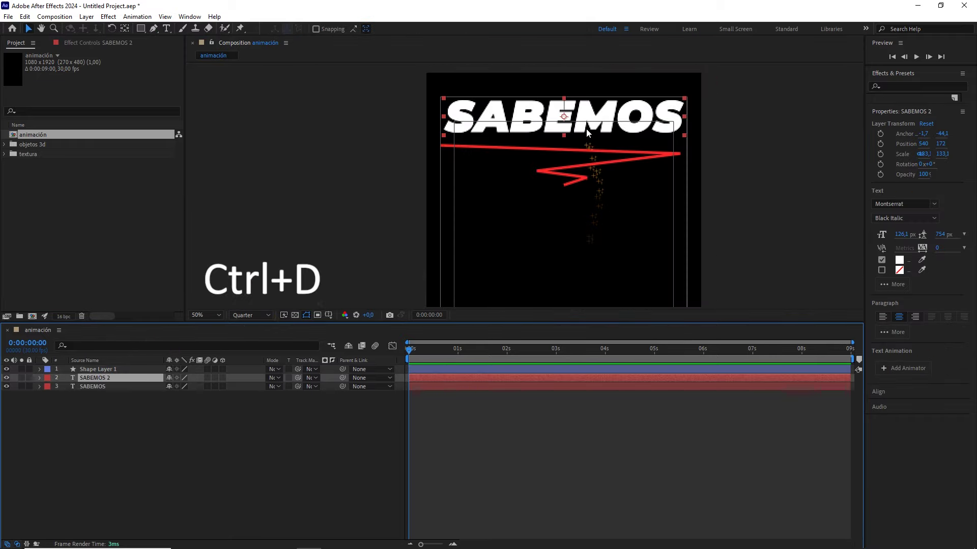
key("v")
left_click_drag(587, 119, 589, 210)
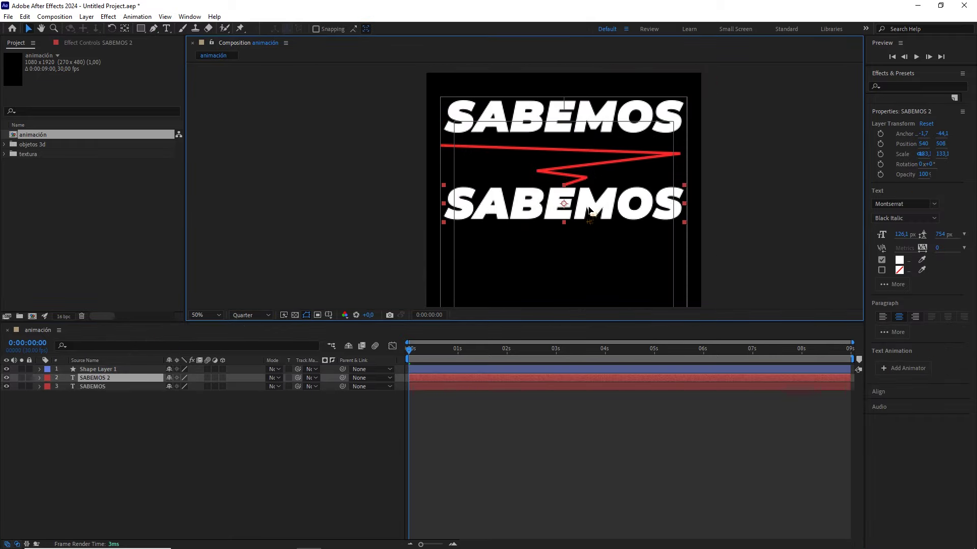
double_click(589, 208)
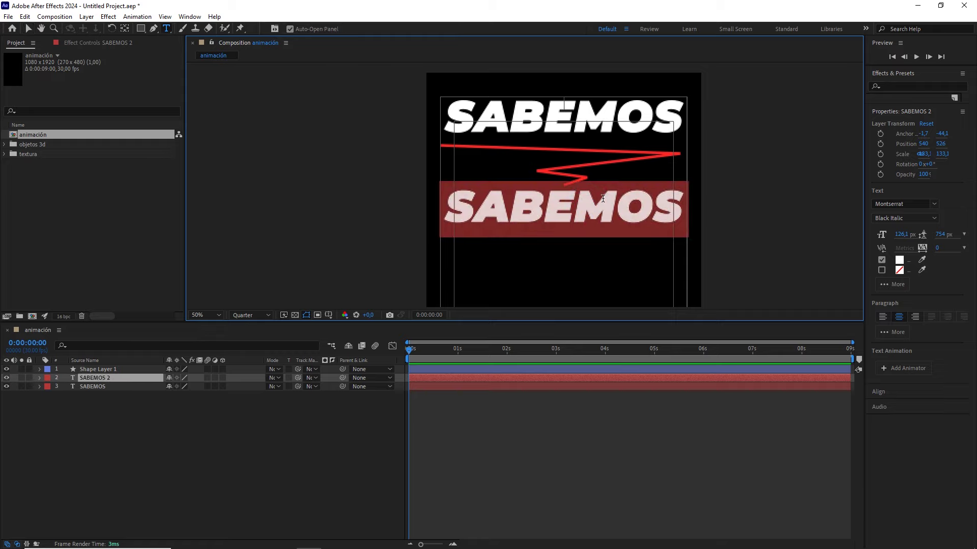
type("QUE LA")
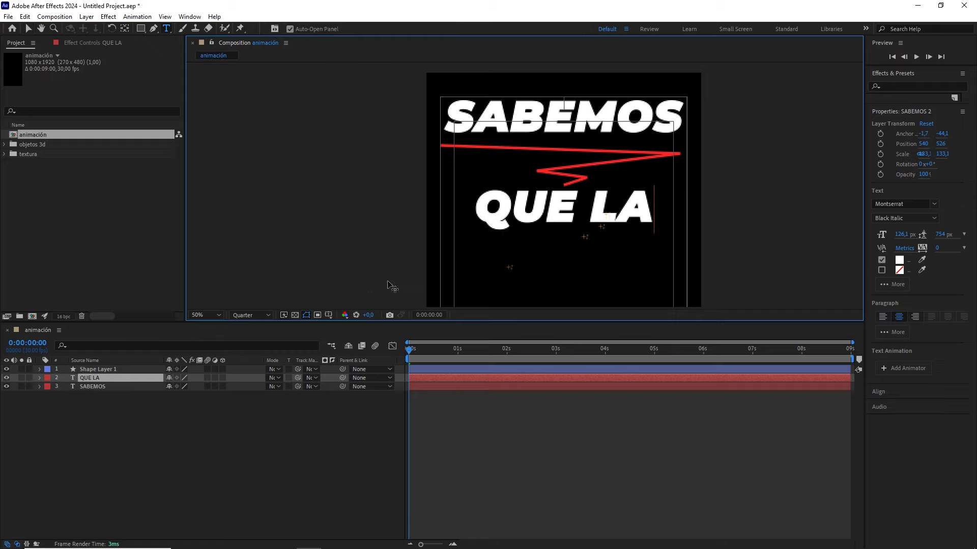
left_click(110, 377)
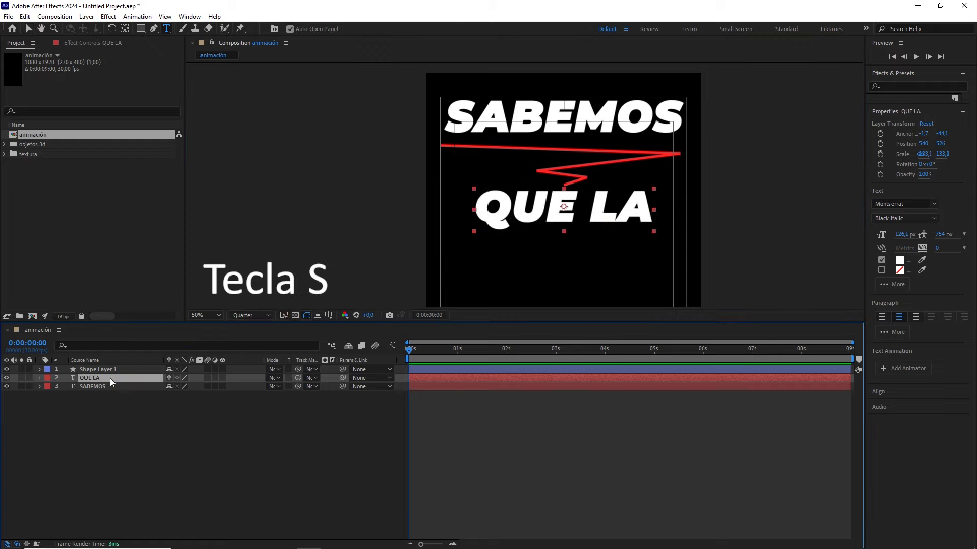
- Scale QUE LA to 73.1% and nudge it up closer to the zigzag
key("s")
left_click_drag(179, 387, 171, 387)
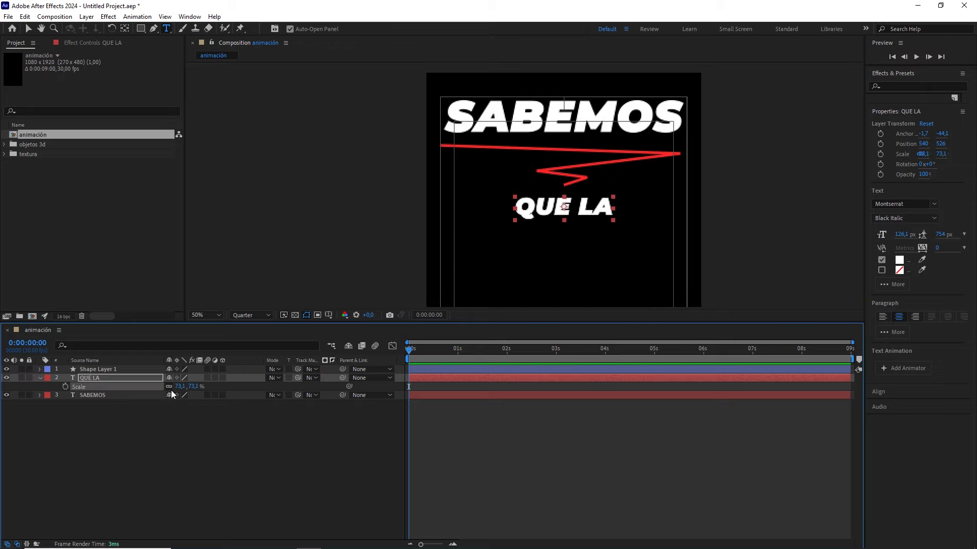
key("v")
key("period")
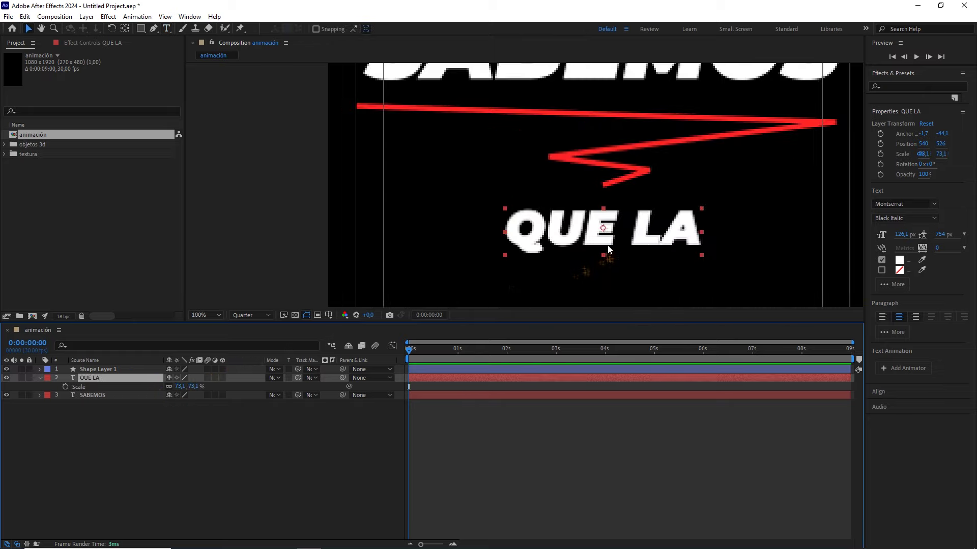
left_click_drag(663, 237, 650, 221)
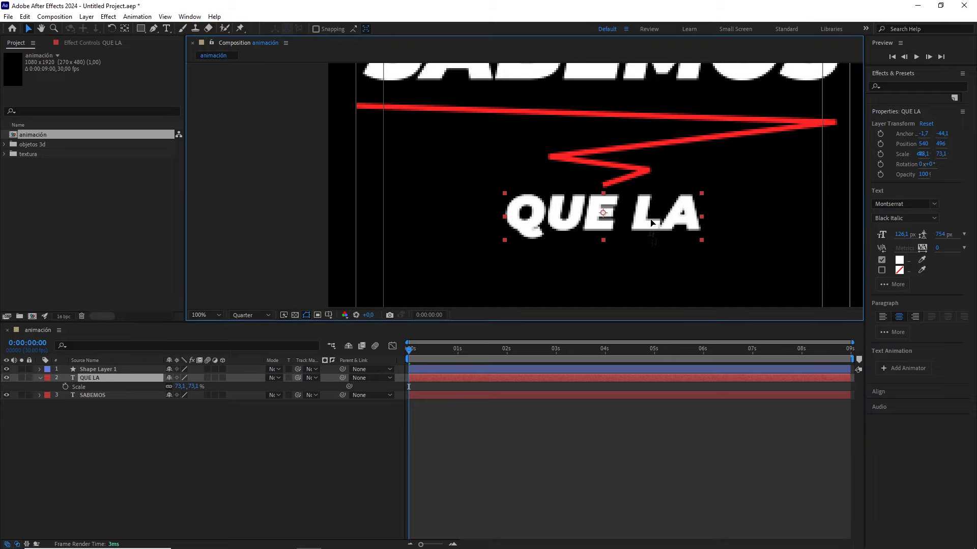
key("comma")
key("comma")
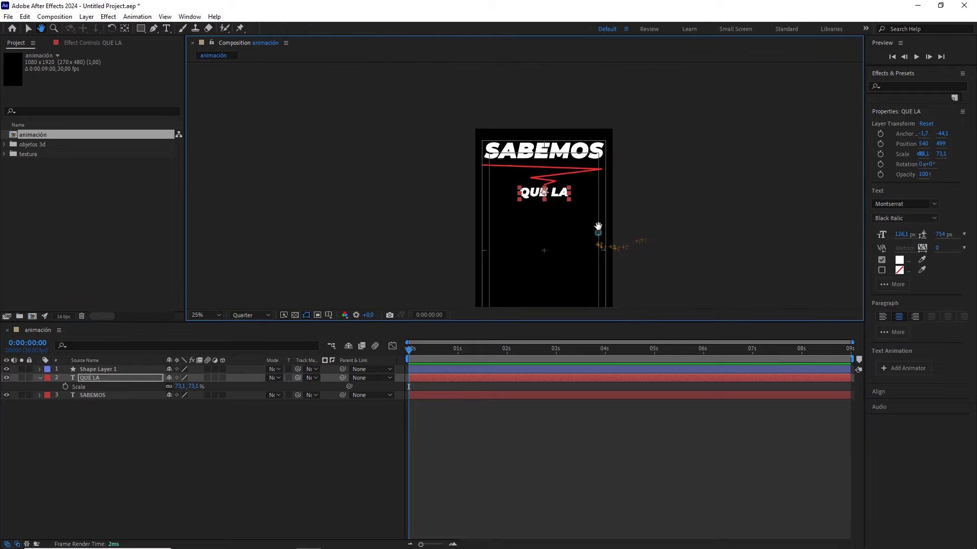
left_click_drag(595, 233, 594, 204)
left_click(175, 405)
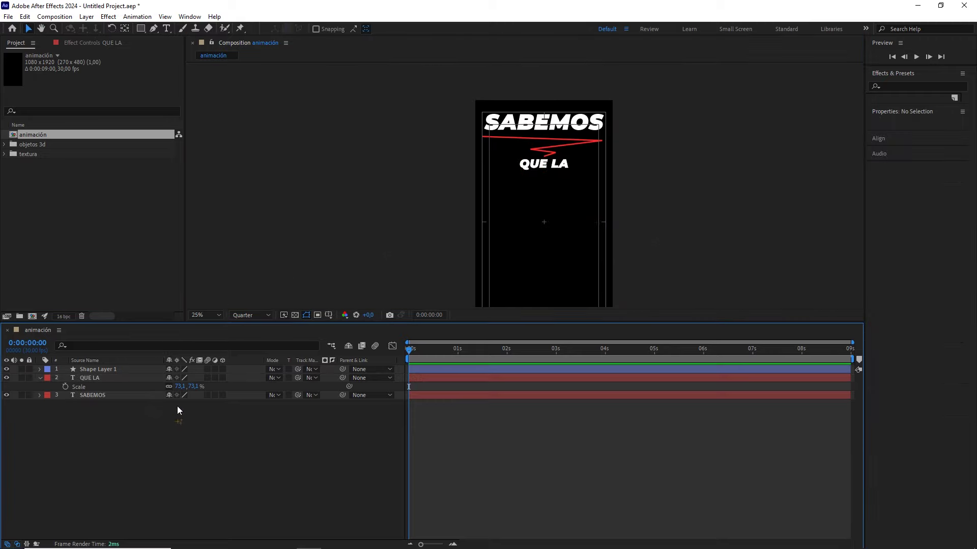
- Draw a red Pen line from beside QUE LA down to the frame's lower-left corner
left_click(153, 29)
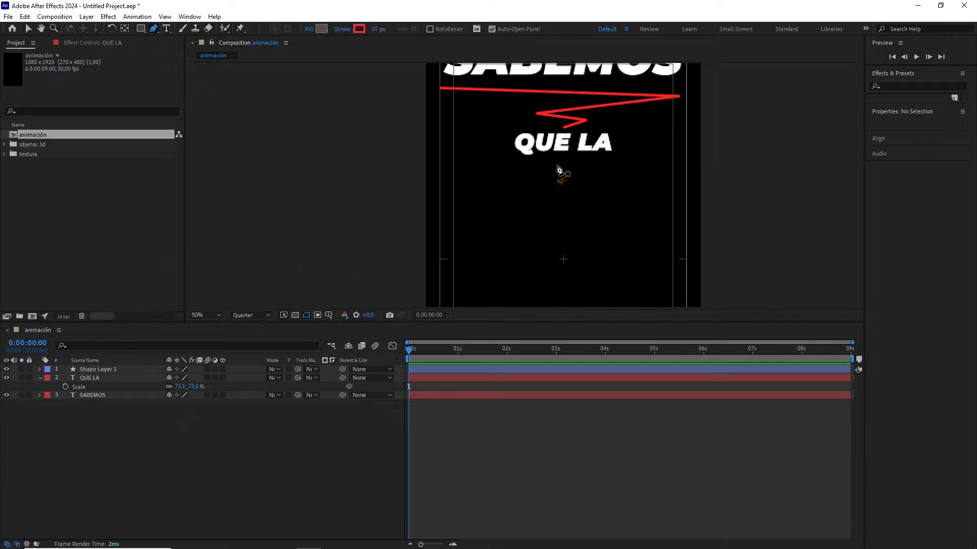
scroll(560, 173, "up", 2)
scroll(532, 136, "up", 2)
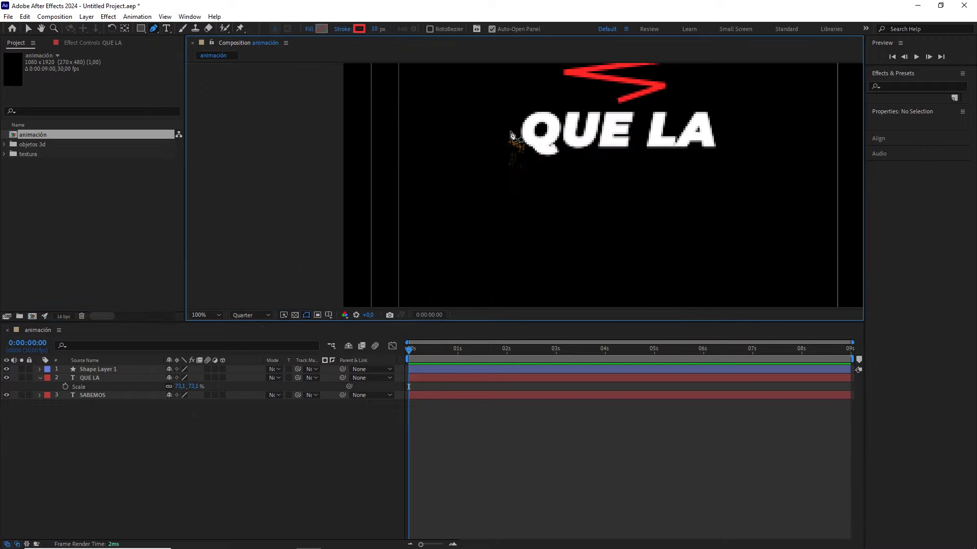
left_click(506, 136)
scroll(520, 168, "down", 2)
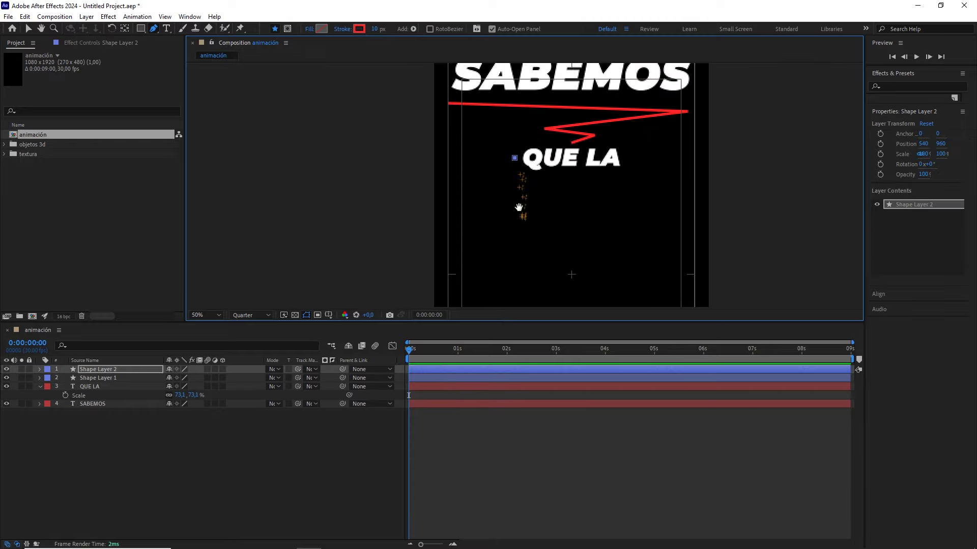
left_click_drag(532, 212, 539, 145)
key("g")
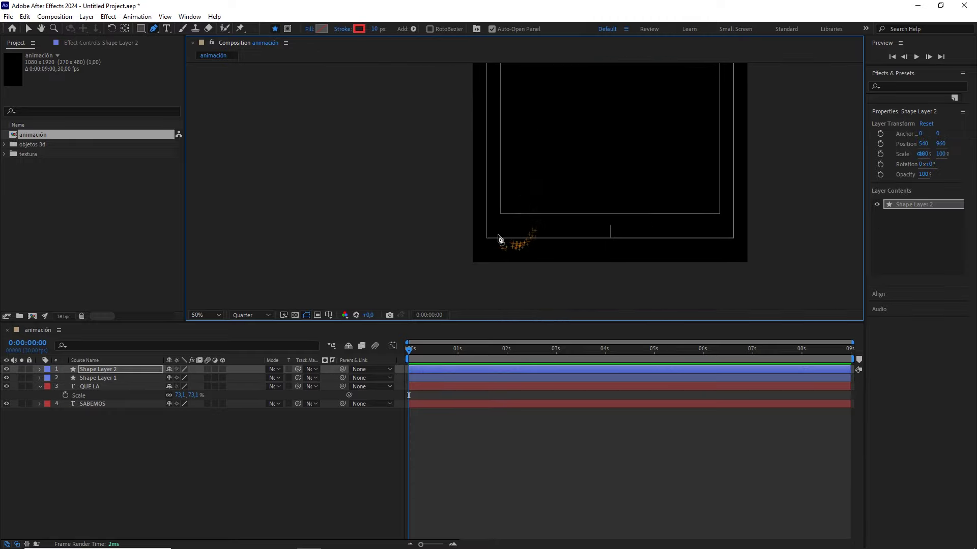
left_click(487, 238)
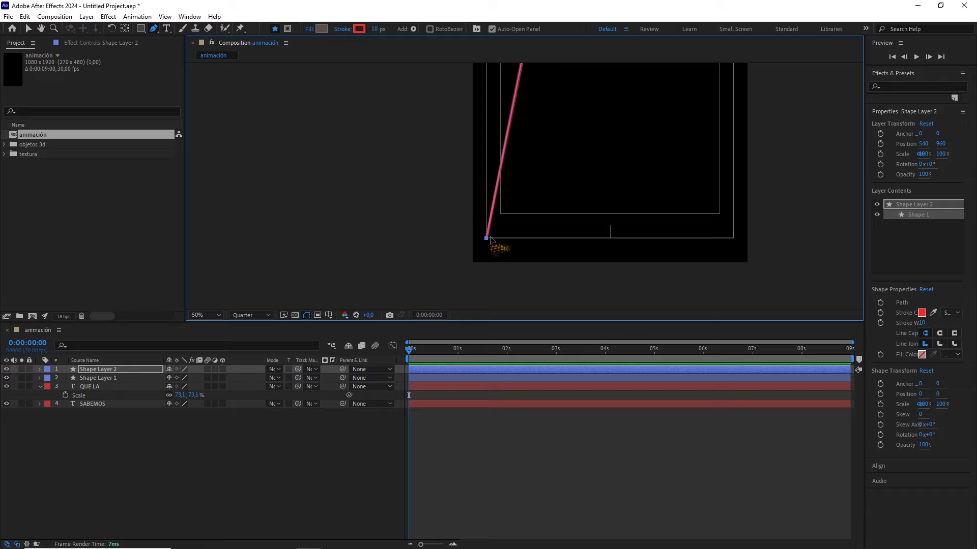
left_click_drag(487, 238, 521, 215)
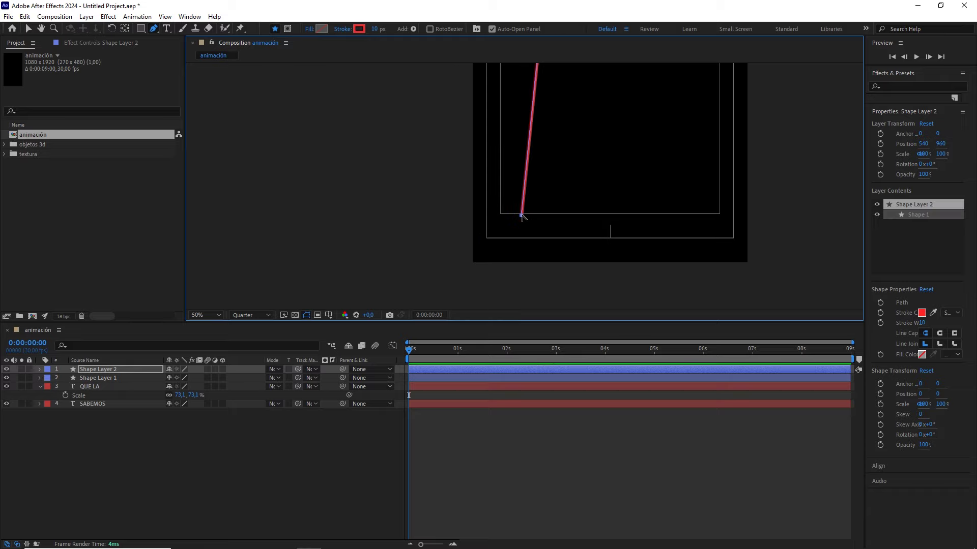
key("ctrl+z")
scroll(569, 161, "down", 3)
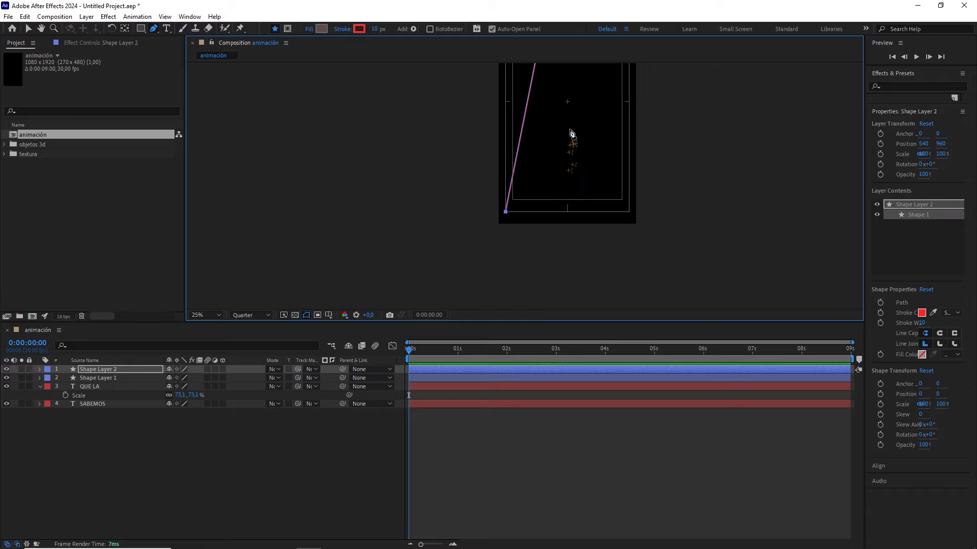
left_click(286, 419)
- Add a 50mm one-node camera, Camera 1, accepting the 2D-layer warning
right_click(225, 456)
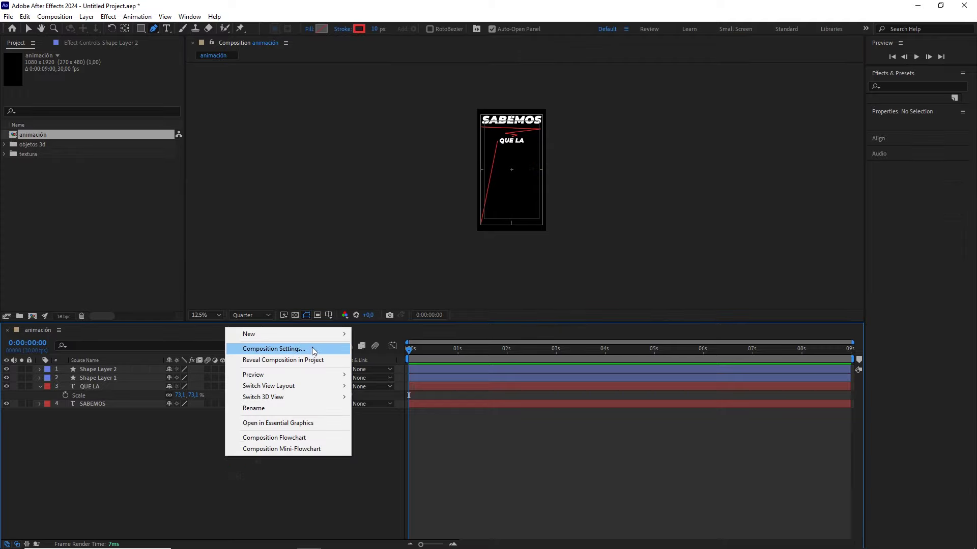
mouse_move(315, 333)
left_click(398, 381)
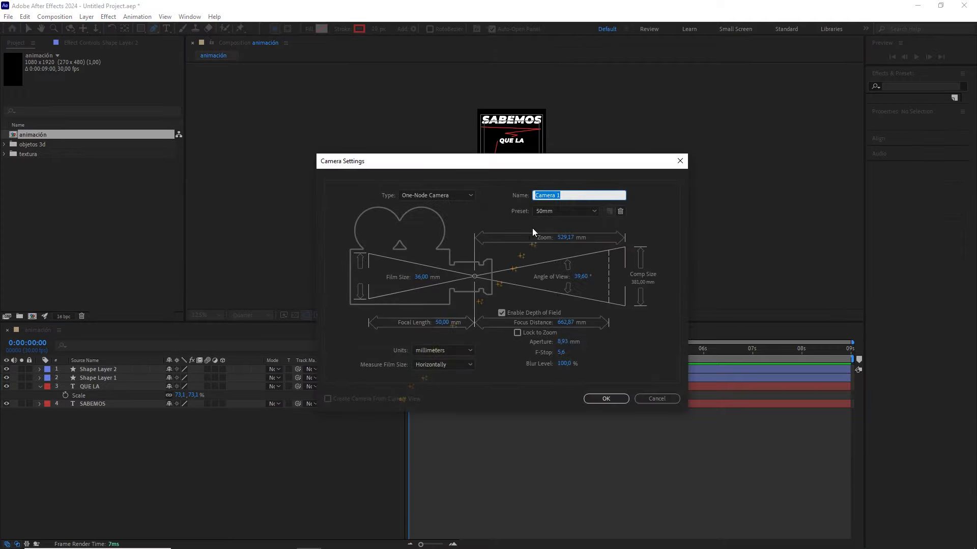
left_click(554, 212)
left_click(560, 279)
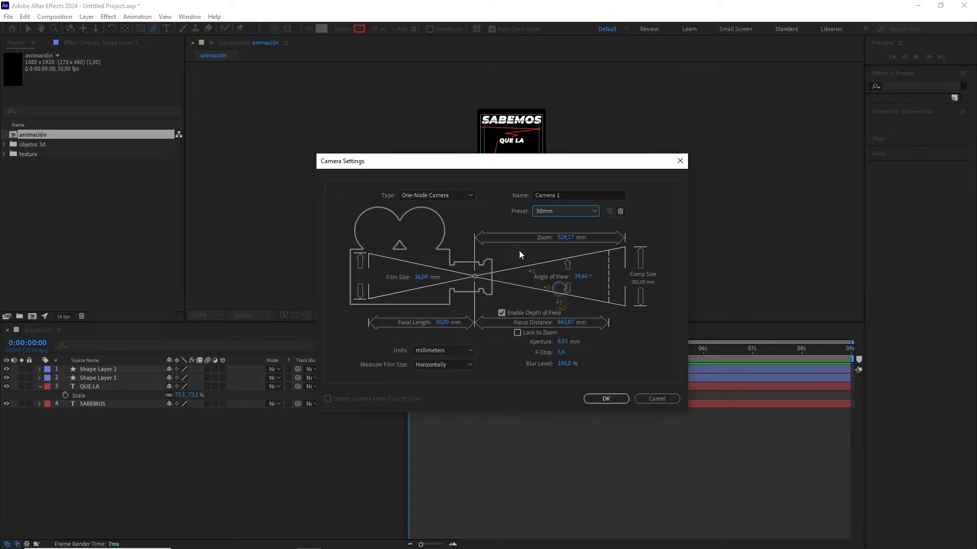
left_click(459, 196)
left_click(442, 197)
left_click(605, 399)
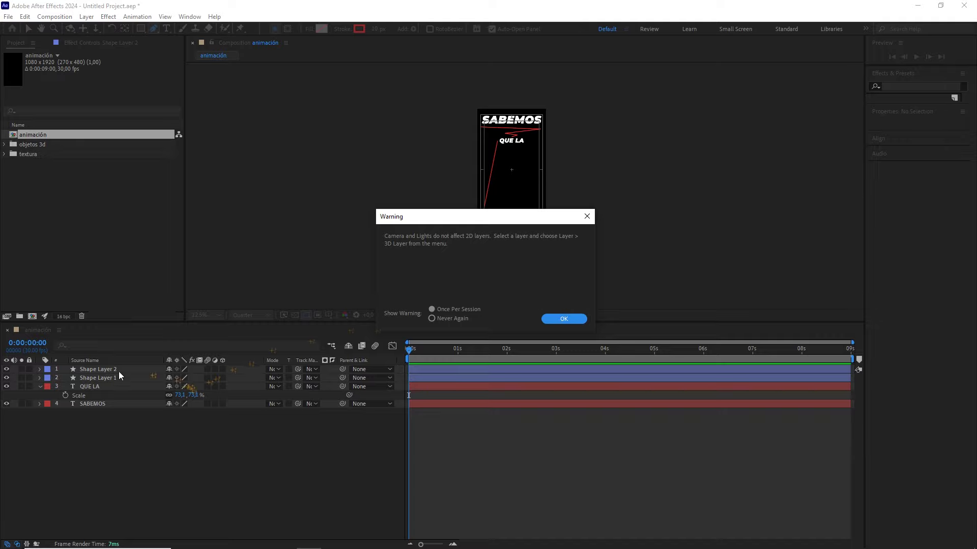
left_click(558, 319)
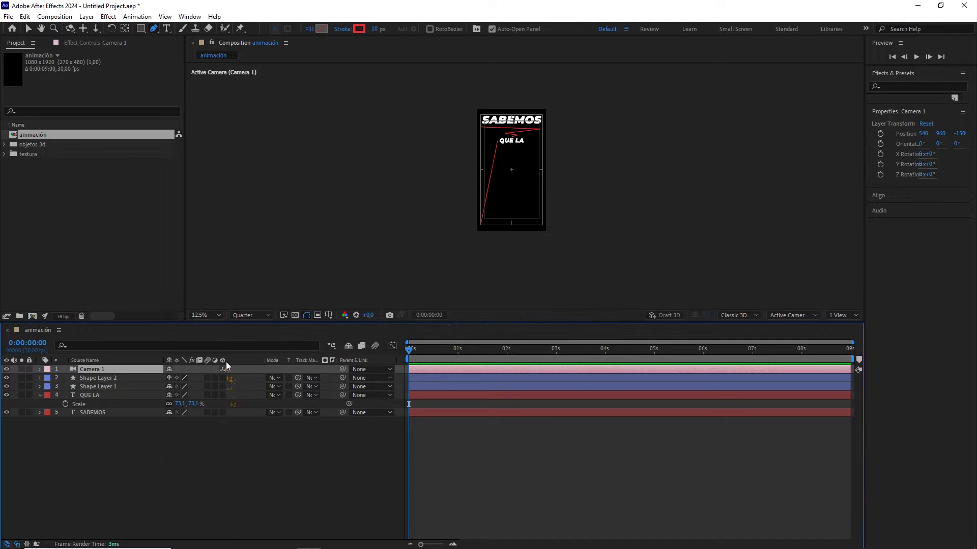
- Switch SABEMOS, QUE LA and both shape layers to 3D layers
key("F4")
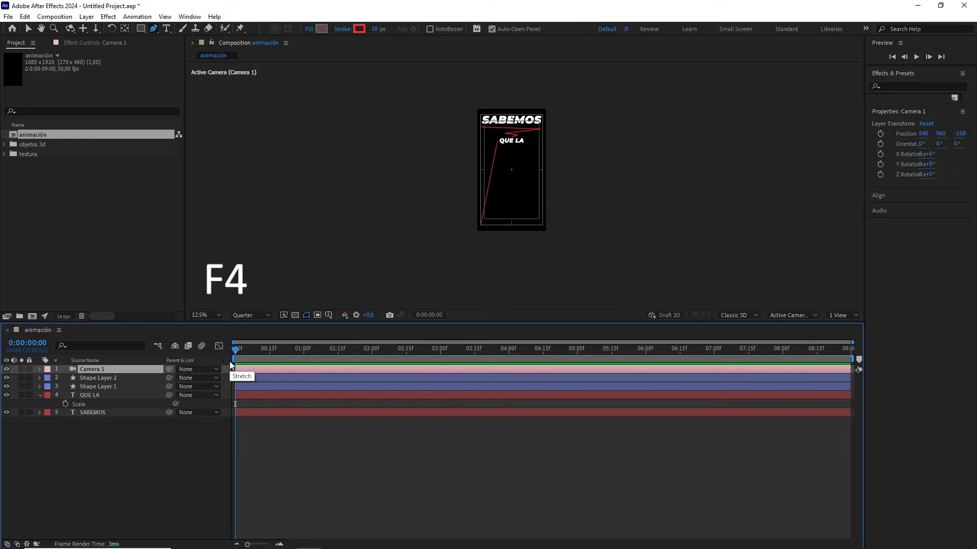
key("F4")
mouse_move(168, 440)
left_mouse_down()
mouse_move(99, 380)
mouse_move(145, 383)
left_mouse_up()
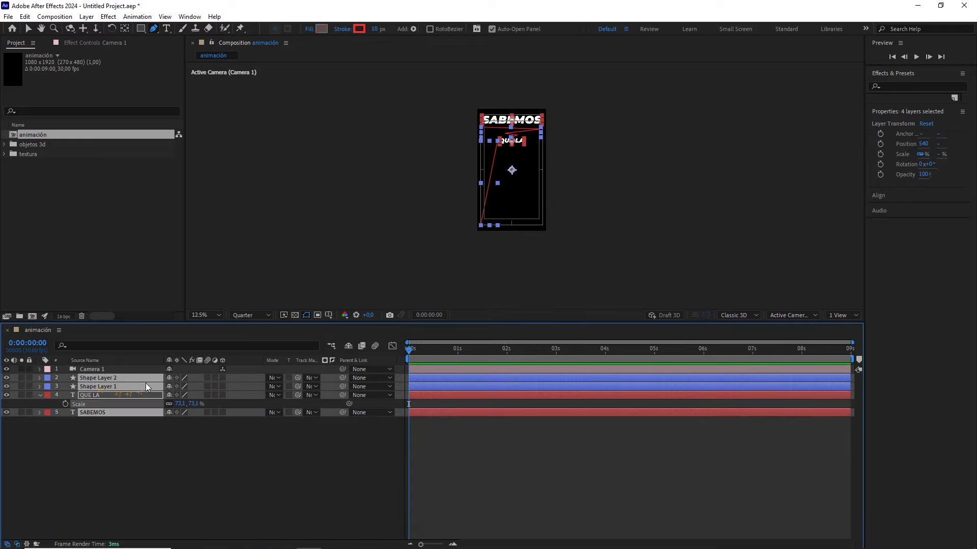
left_click(223, 378)
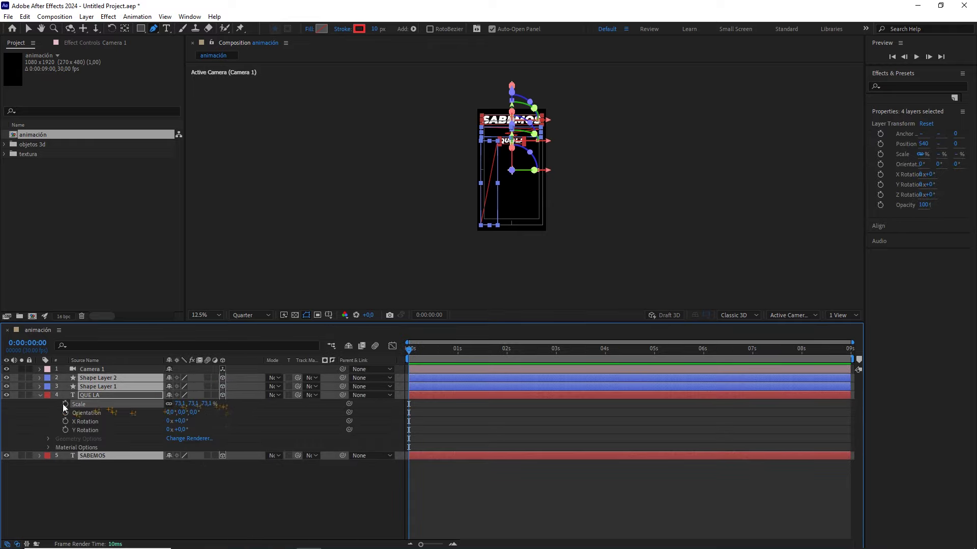
- Collapse QUE LA's properties, deselect all layers, and bring up the timeline's New layer menu
left_click(40, 393)
left_click(234, 440)
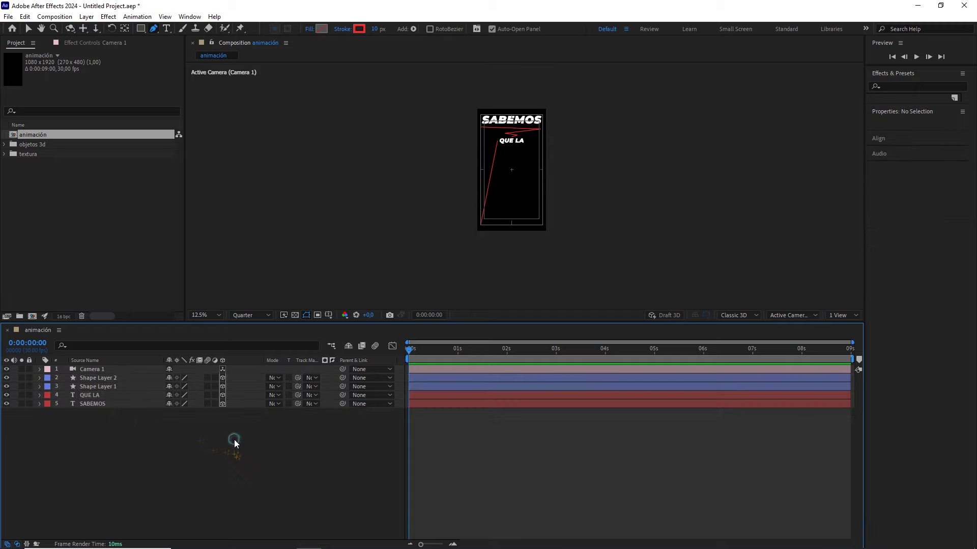
right_click(234, 439)
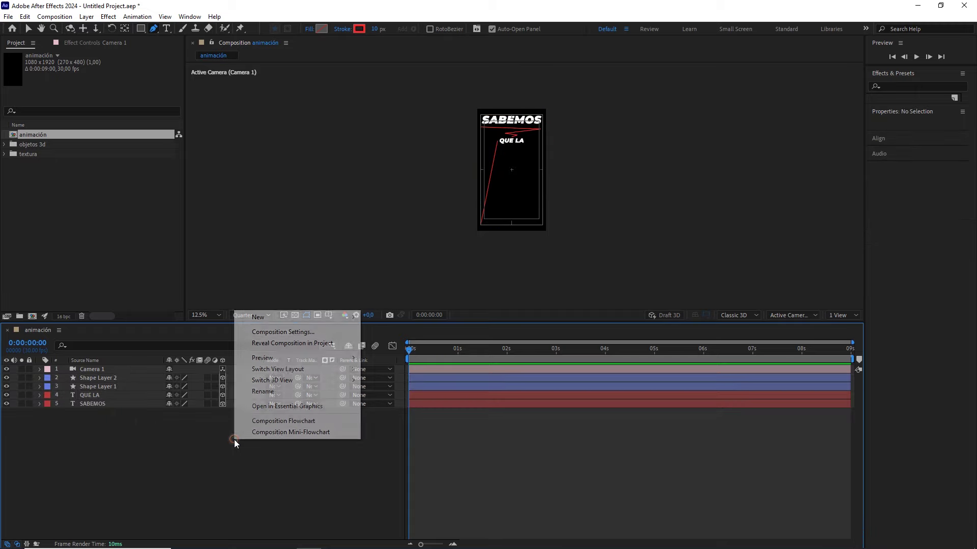
left_click(356, 318)
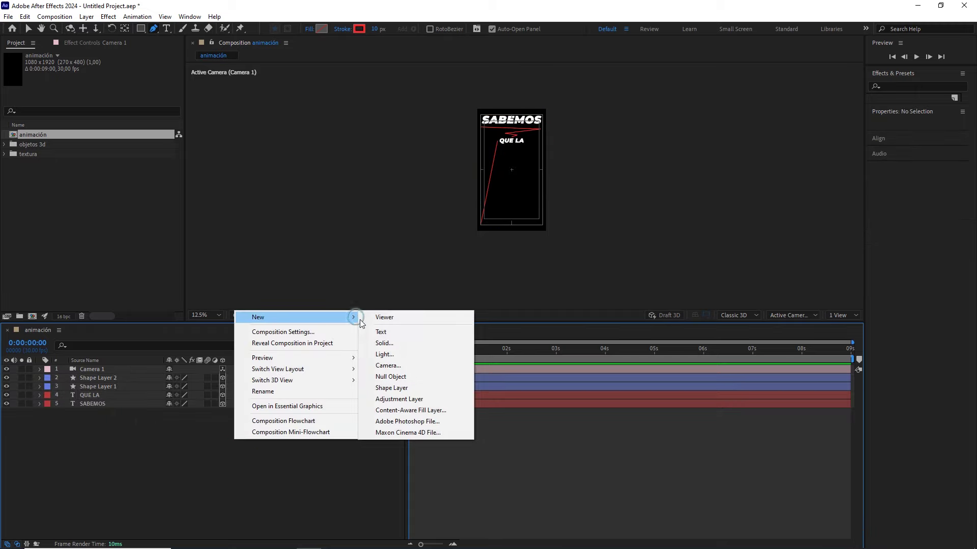
- Add a 3D Null 1 layer, then bring up the options for Camera 1's Position
left_click(389, 377)
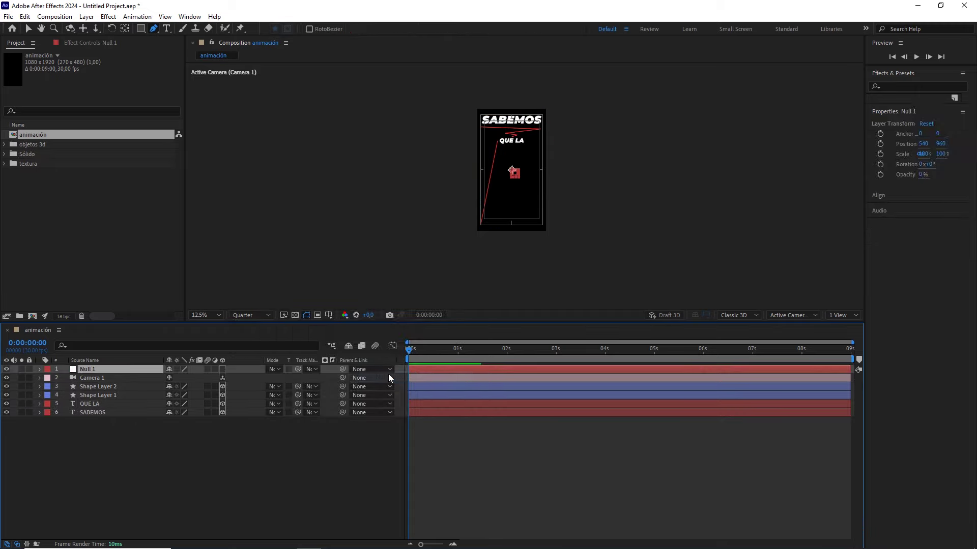
left_click(224, 368)
left_click(88, 378)
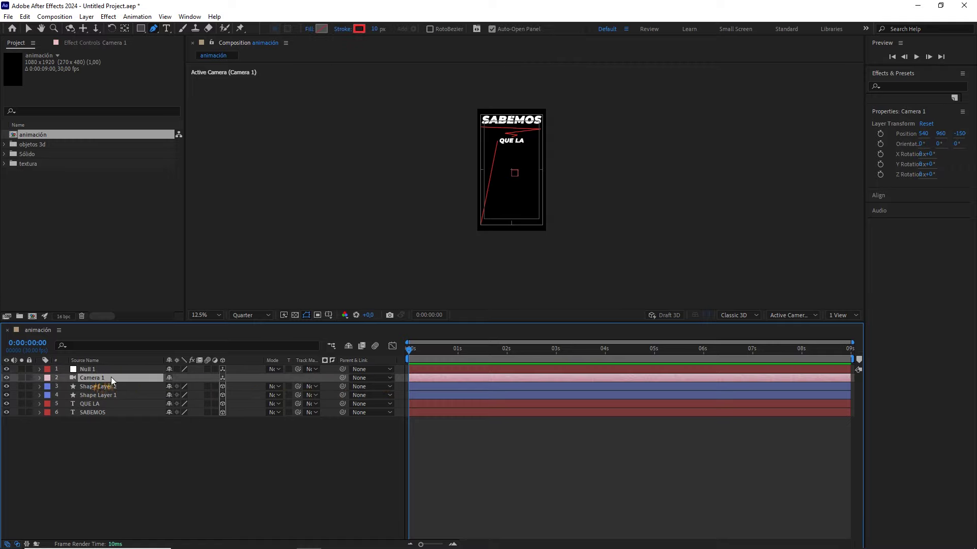
key("p")
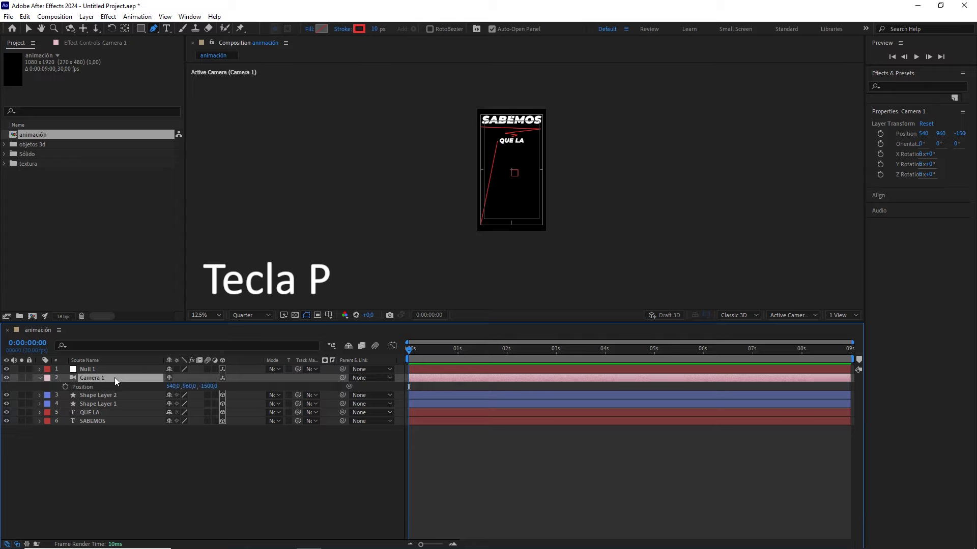
right_click(87, 387)
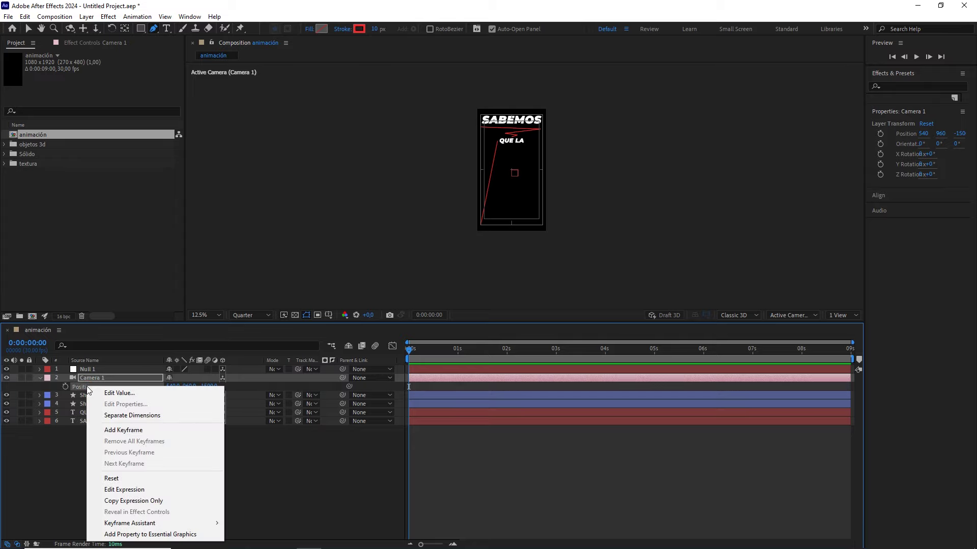
- Separate Camera 1's Position into X, Y, Z and set Y Position to 305 at 1:15
left_click(132, 416)
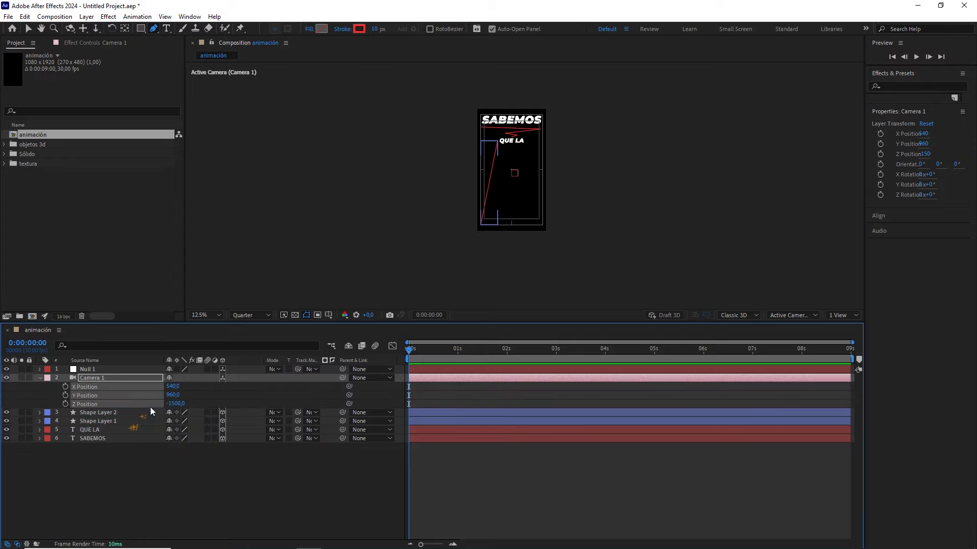
left_click_drag(417, 350, 486, 362)
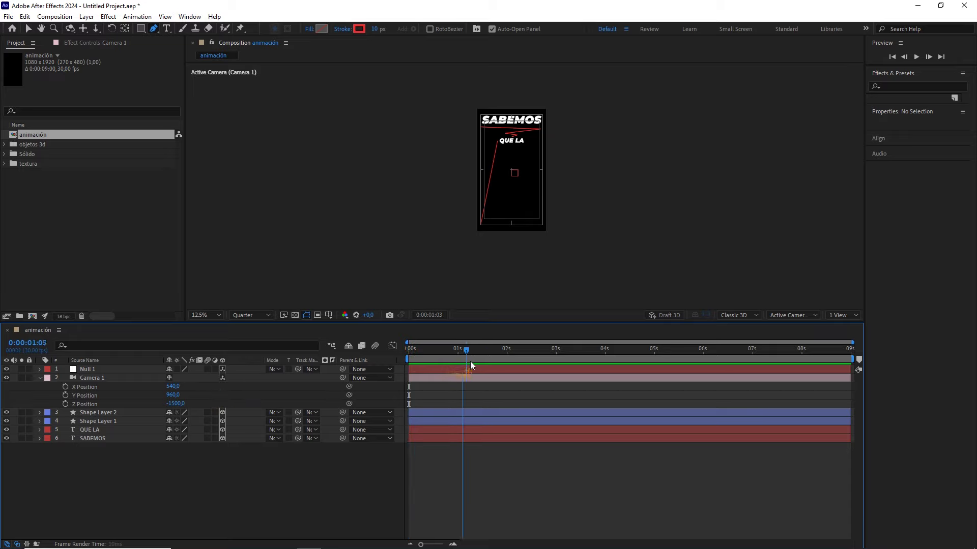
left_click(28, 343)
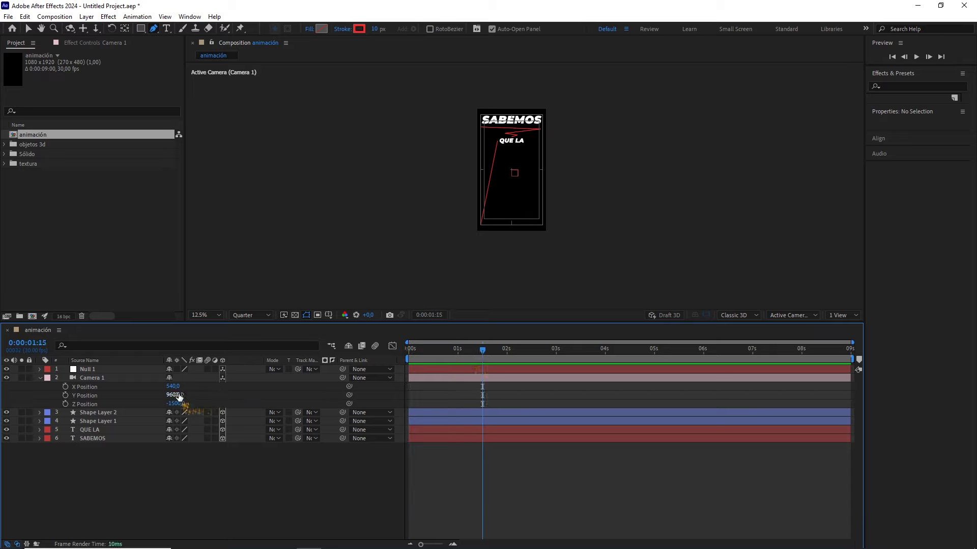
left_click_drag(173, 395, 153, 394)
scroll(429, 260, "up", 2)
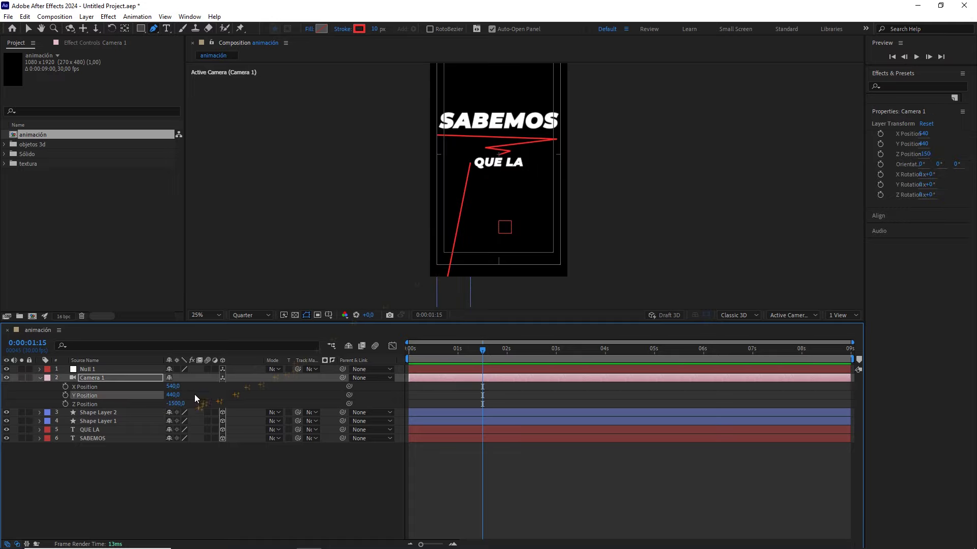
left_click(175, 395)
left_click(222, 402)
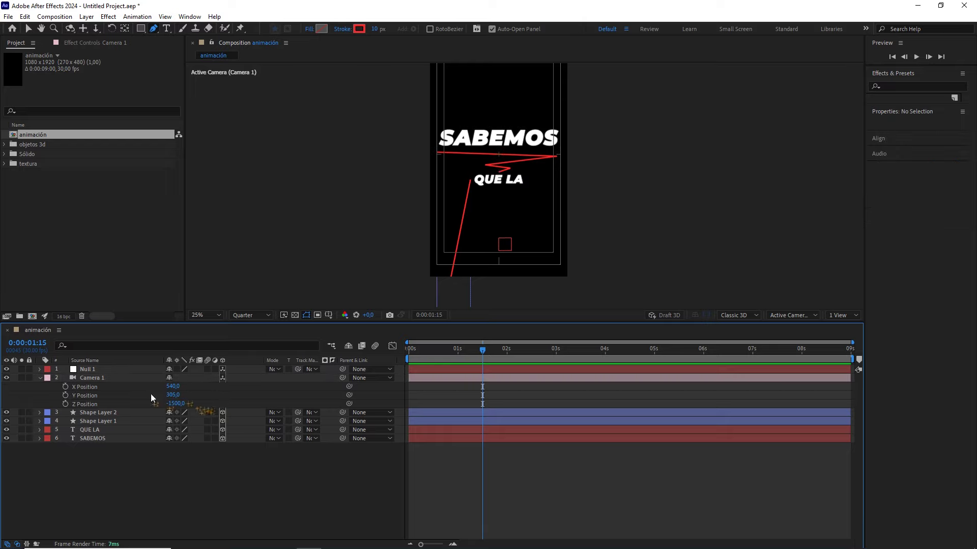
- Keyframe Z Position at 1:15, set it to -2500 at 0:00, and select both keyframes
left_click(66, 403)
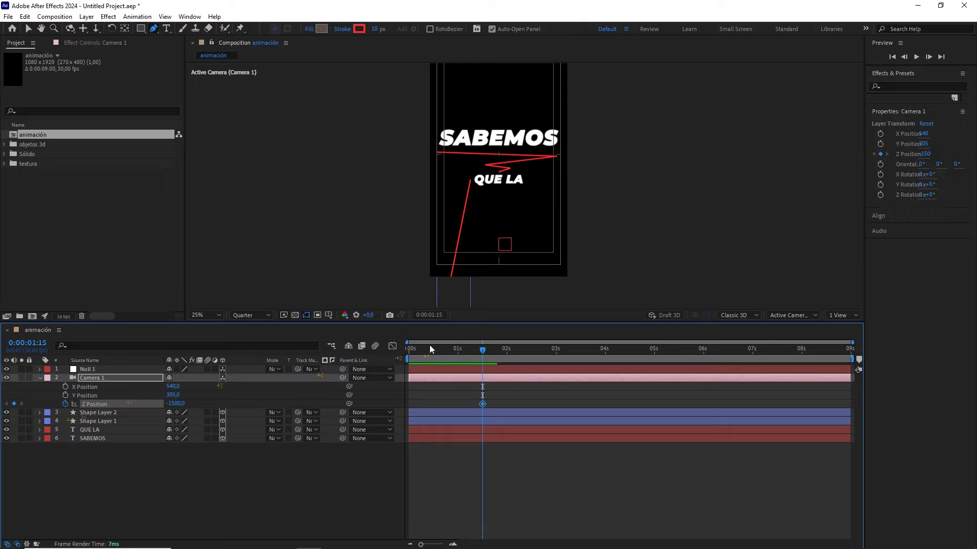
mouse_move(475, 351)
left_mouse_down()
mouse_move(432, 350)
mouse_move(407, 367)
left_mouse_up()
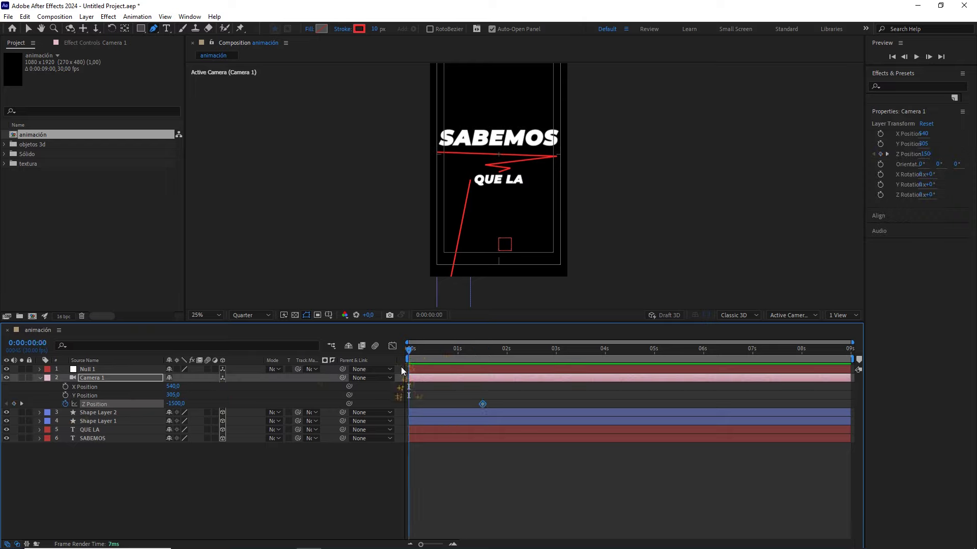
left_click_drag(176, 404, 159, 408)
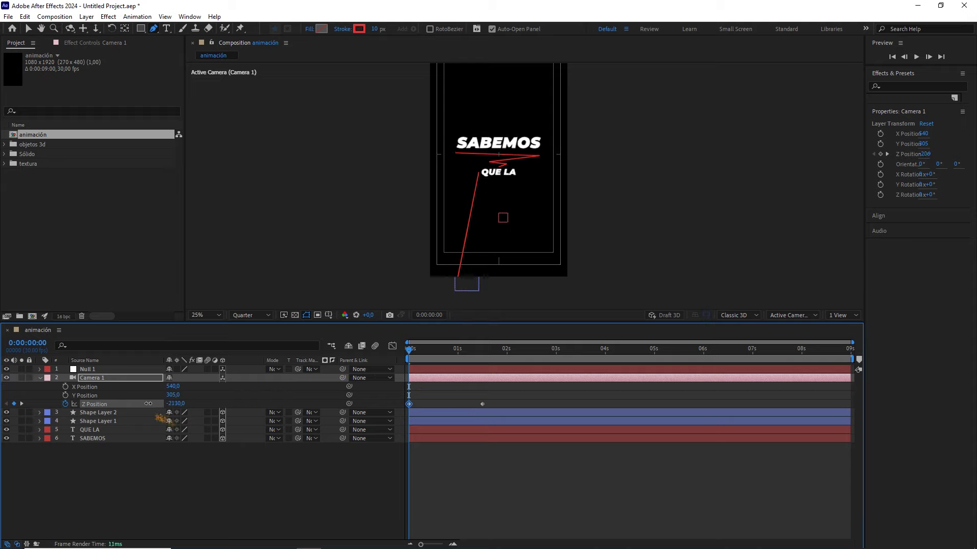
left_click(175, 403)
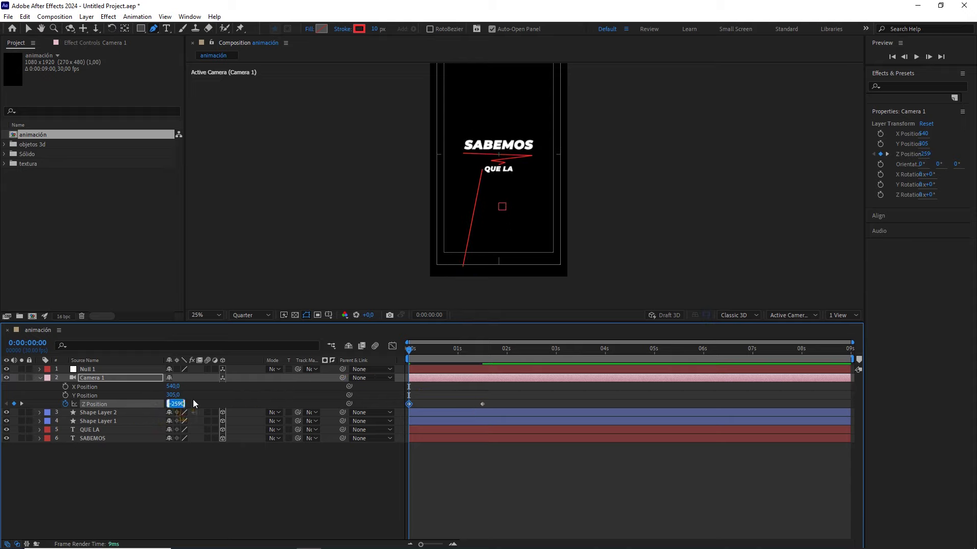
type("-250")
left_click(234, 389)
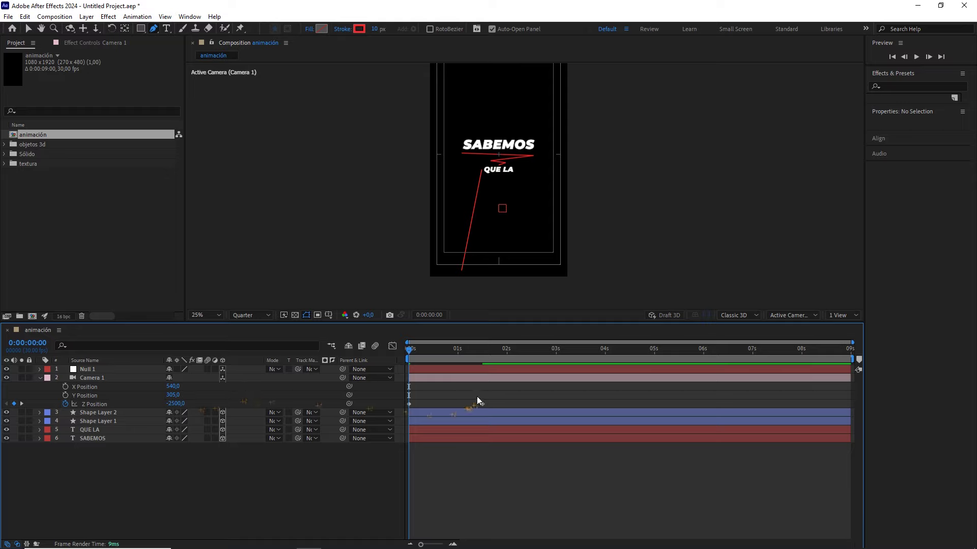
left_click_drag(491, 400, 402, 414)
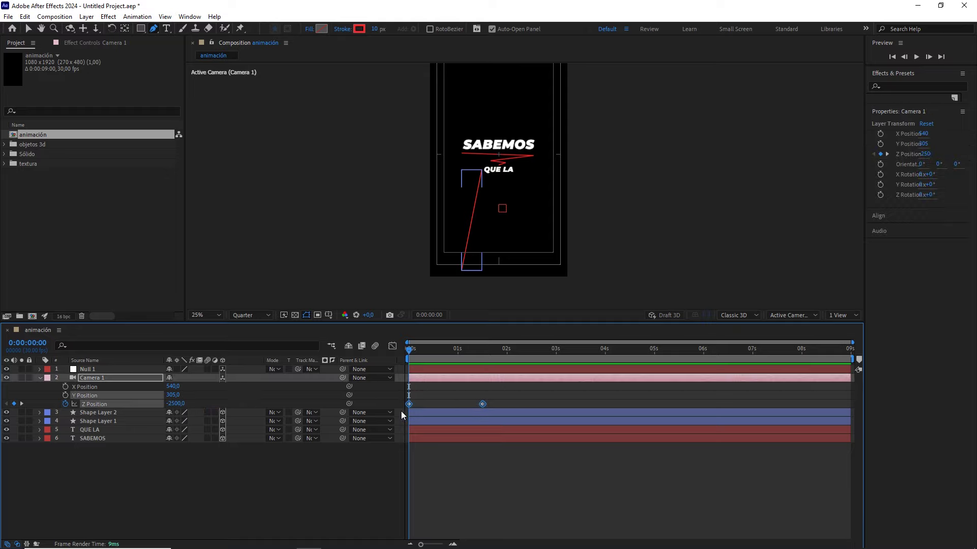
- Easy Ease the Z keyframes and reshape the curve to rush from -2500, settling into 1:15
key("F9")
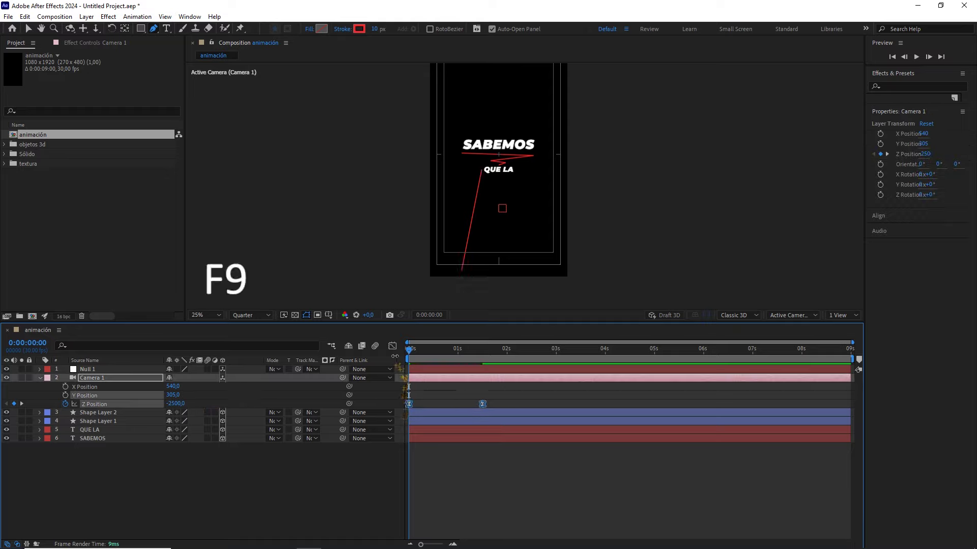
left_click(392, 346)
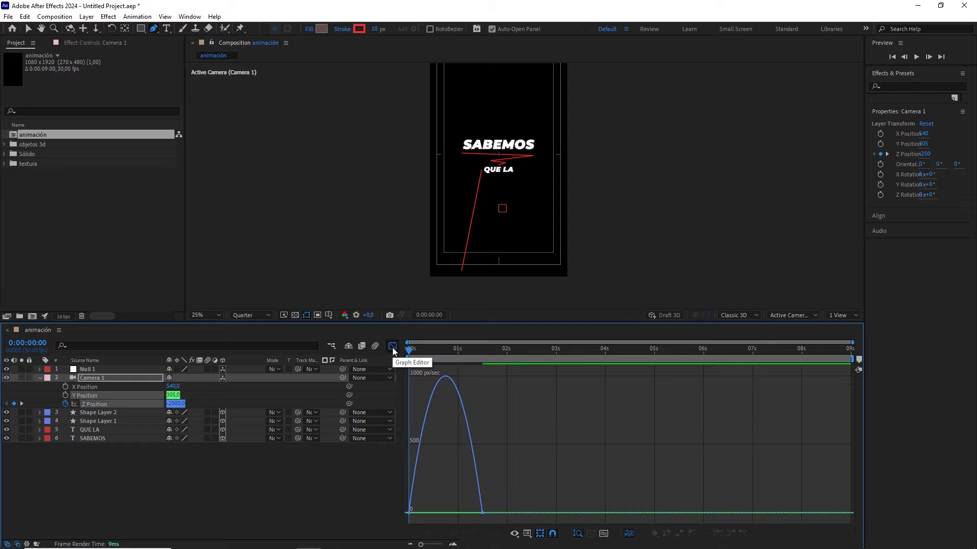
left_click(527, 534)
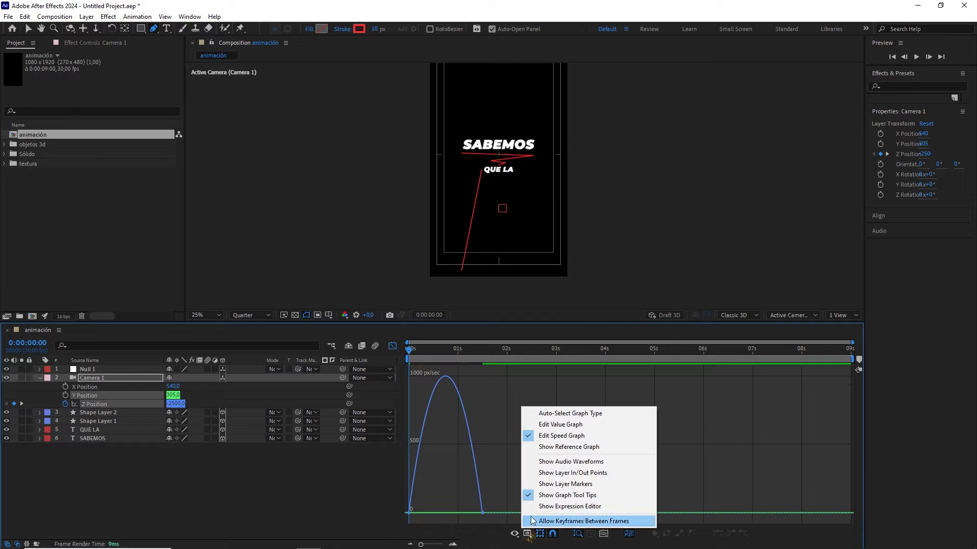
left_click(557, 425)
mouse_move(554, 427)
left_mouse_down()
mouse_move(462, 495)
mouse_move(442, 465)
left_mouse_up()
key("v")
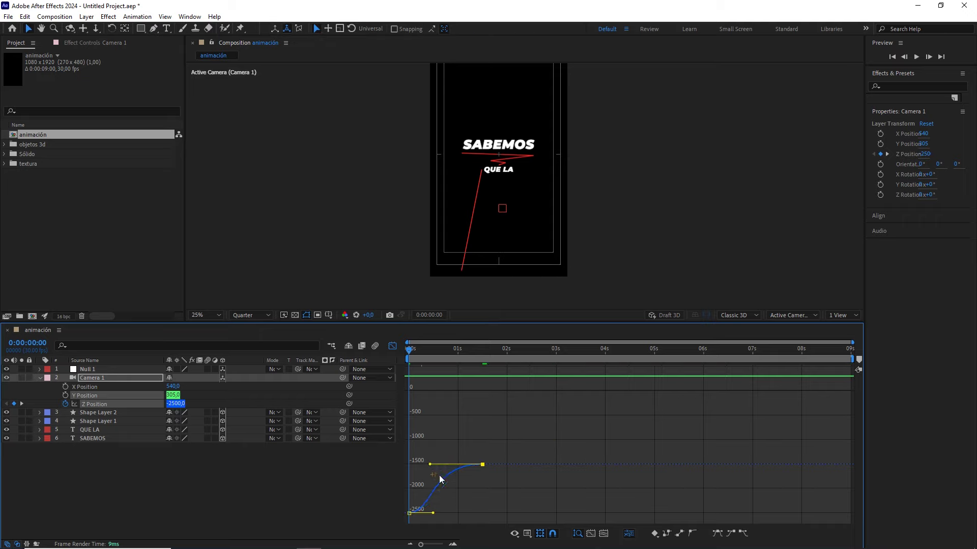
left_click_drag(432, 513, 417, 491)
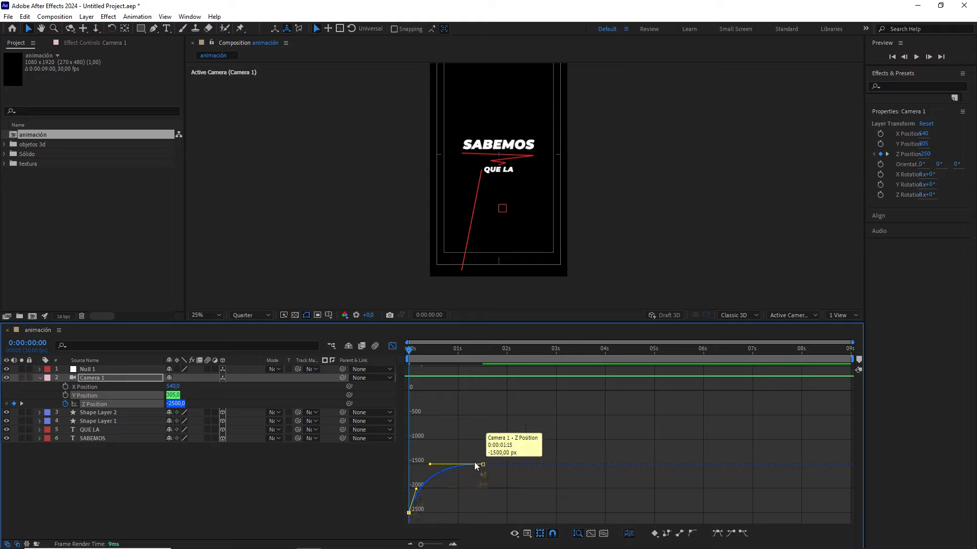
left_click(527, 533)
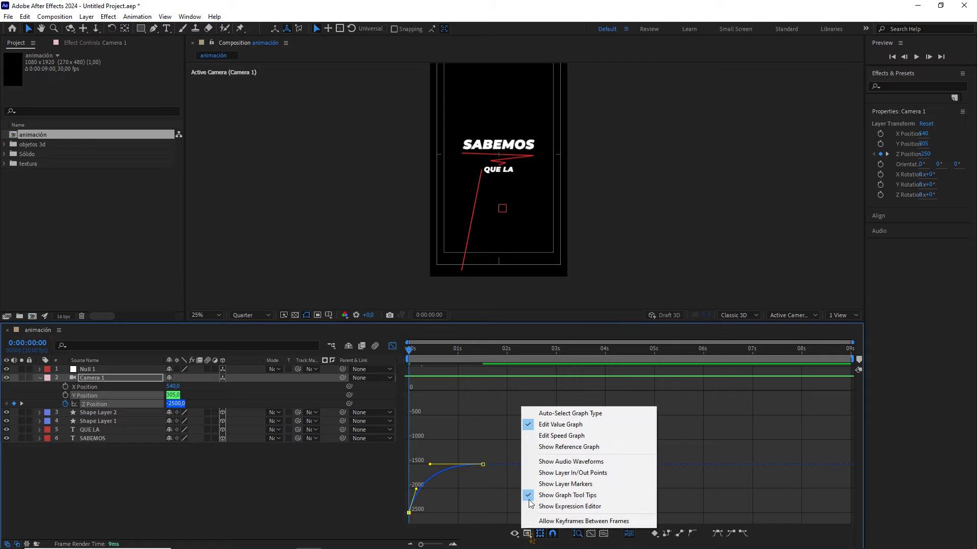
left_click(572, 438)
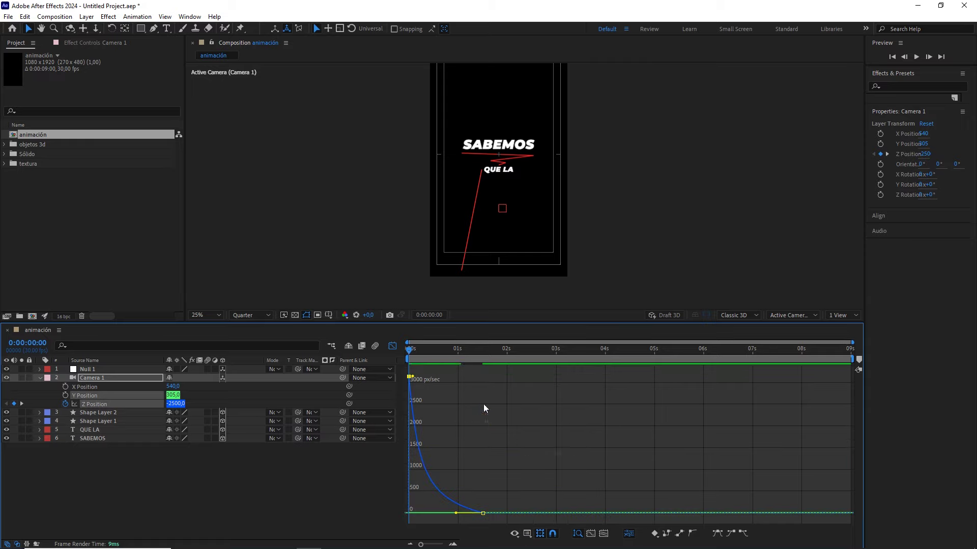
left_click(391, 345)
- Preview the camera move, then parent Camera 1 to Null 1
left_click(379, 459)
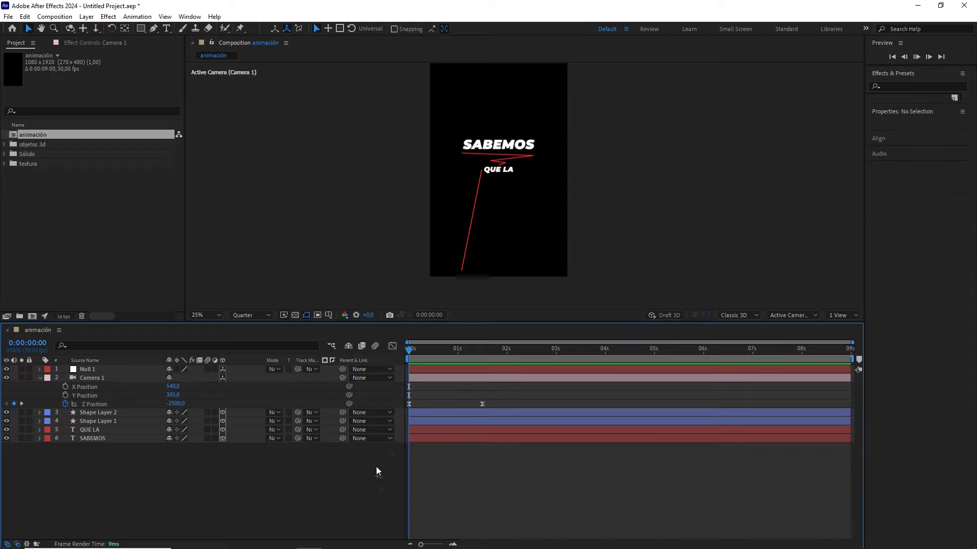
key("space")
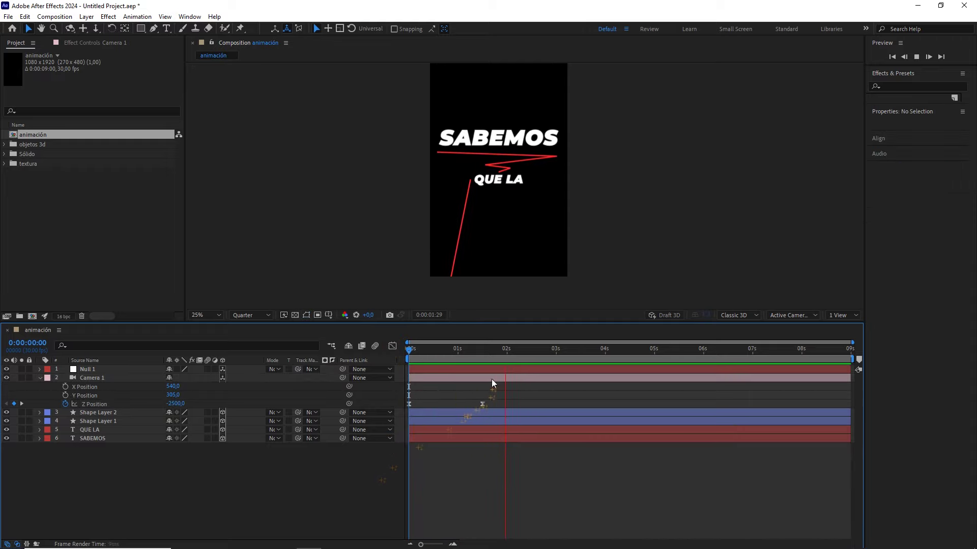
left_click_drag(493, 351, 482, 351)
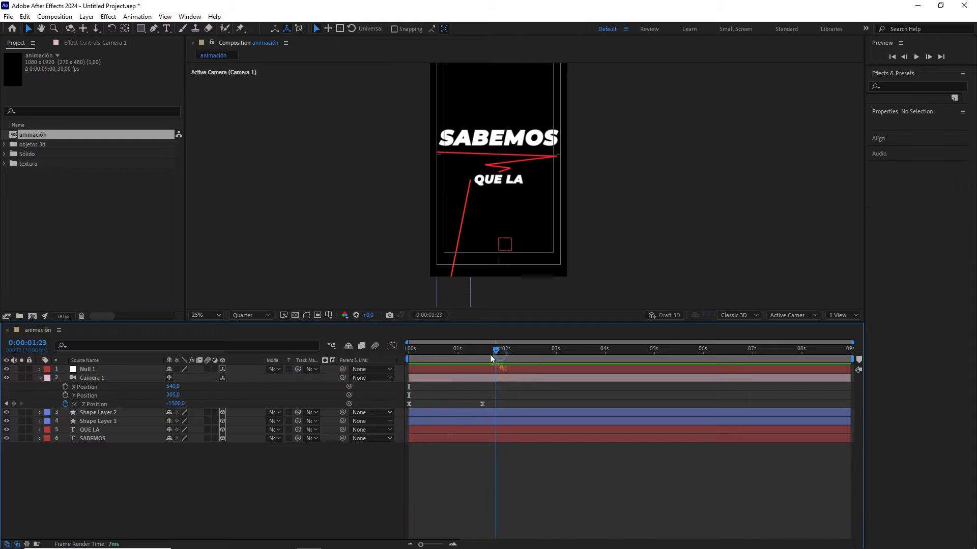
left_click(106, 378)
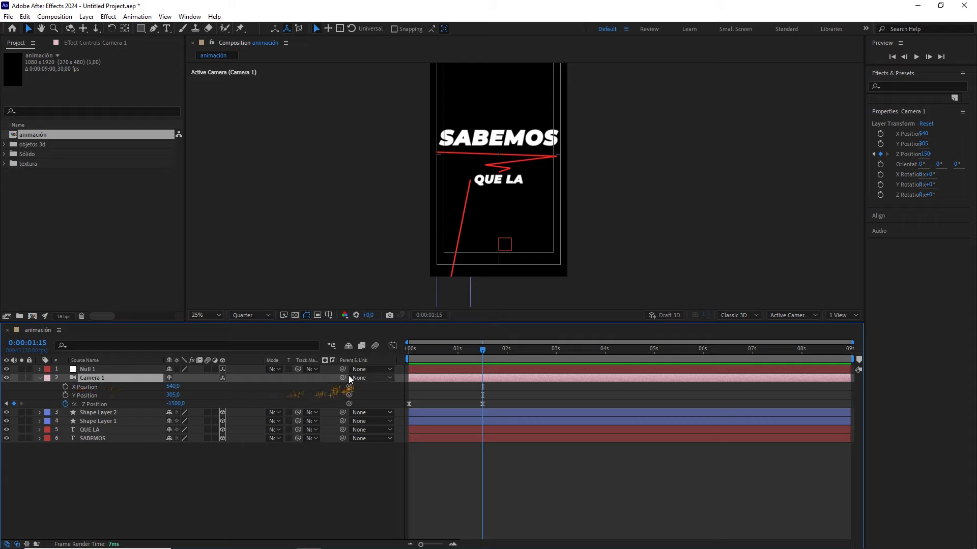
left_click_drag(313, 378, 129, 366)
- Animate Null 1's Position from Y 960 at 1s to Y 2600 at 2:05, with Easy Ease
left_click(120, 371)
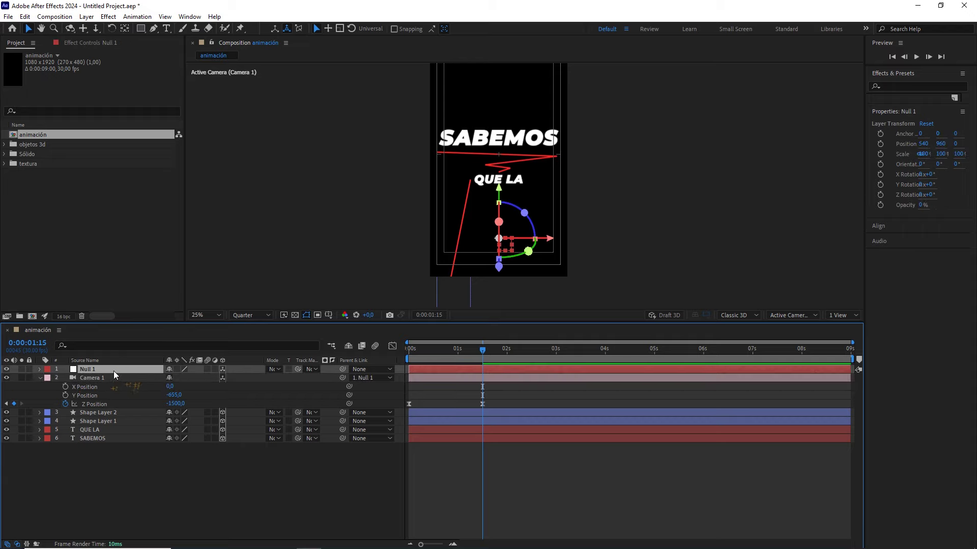
key("p")
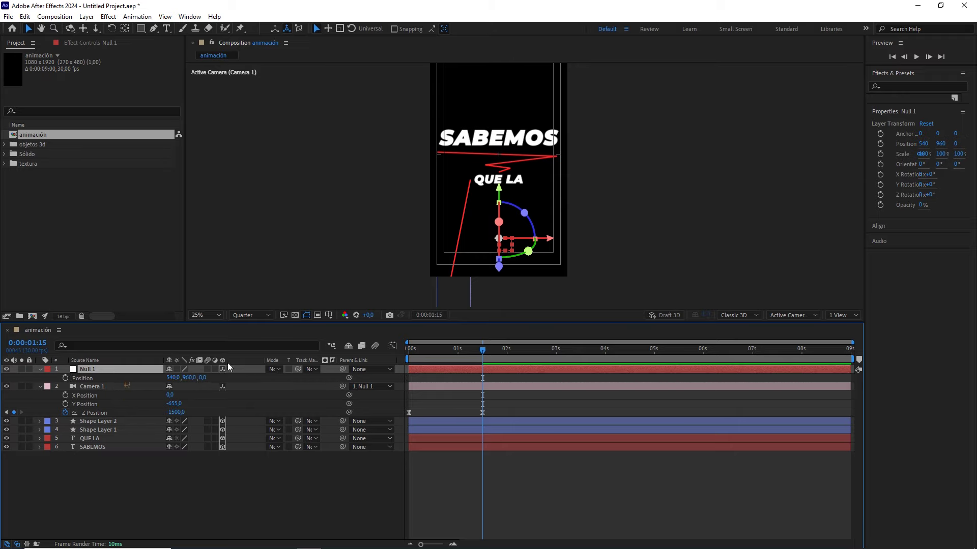
left_click_drag(479, 351, 467, 354)
left_click_drag(461, 359, 459, 359)
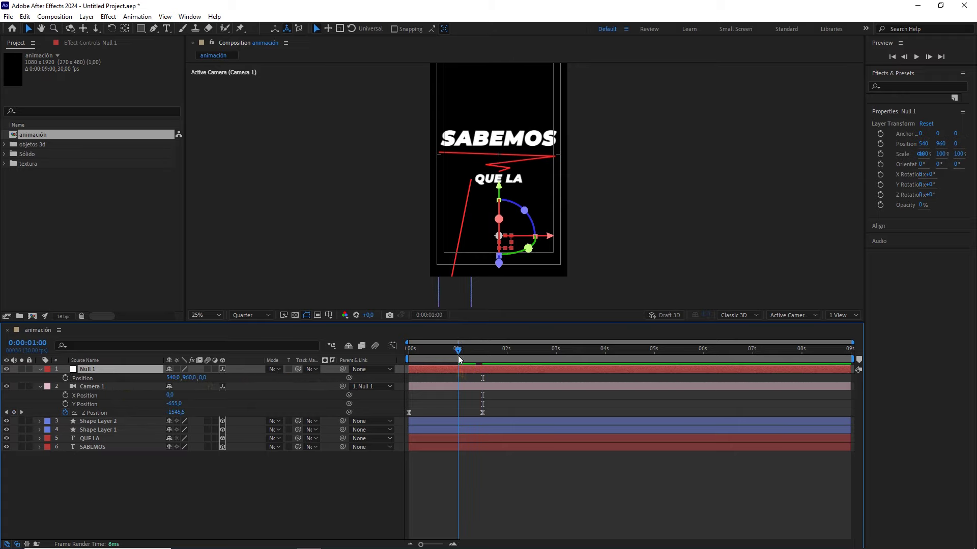
left_click(65, 378)
left_click(492, 351)
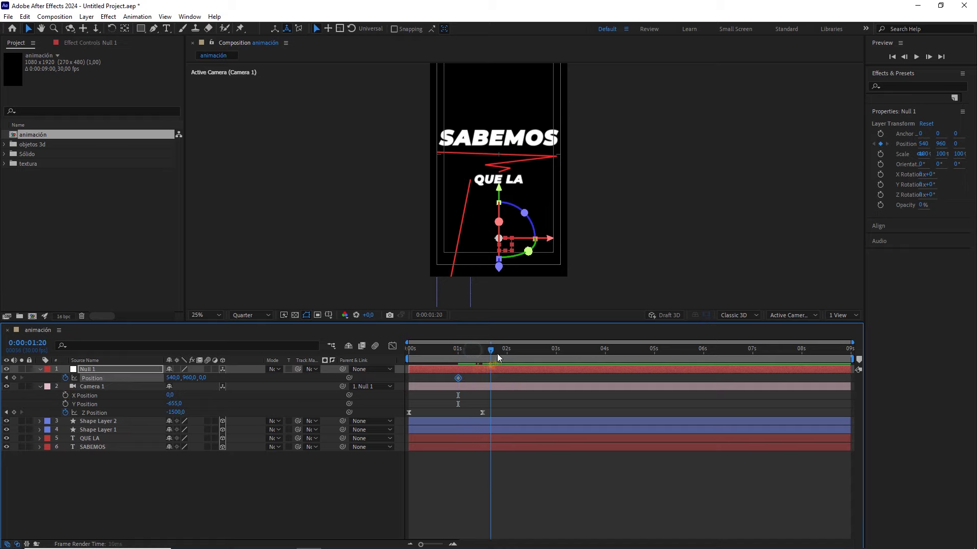
left_click_drag(498, 355, 514, 356)
left_click_drag(190, 378, 262, 367)
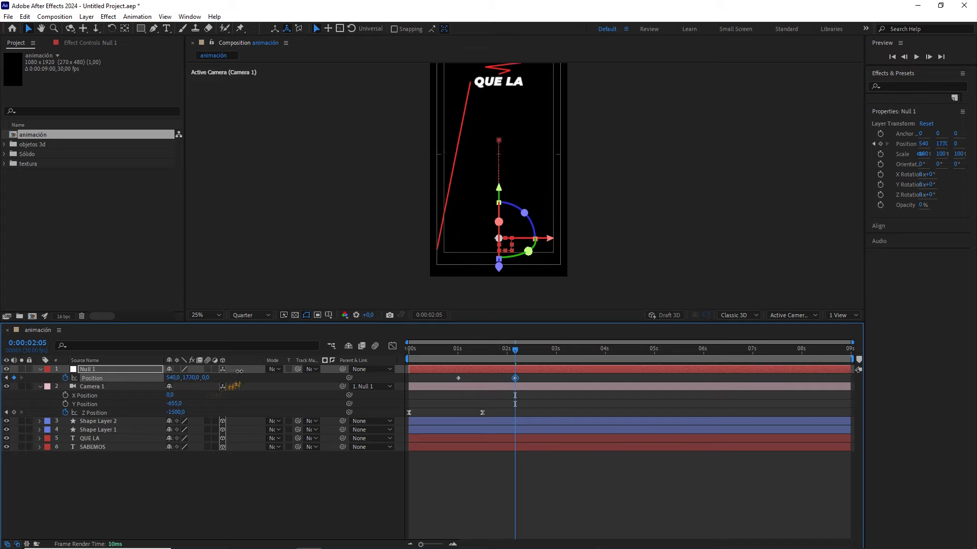
left_click(196, 378)
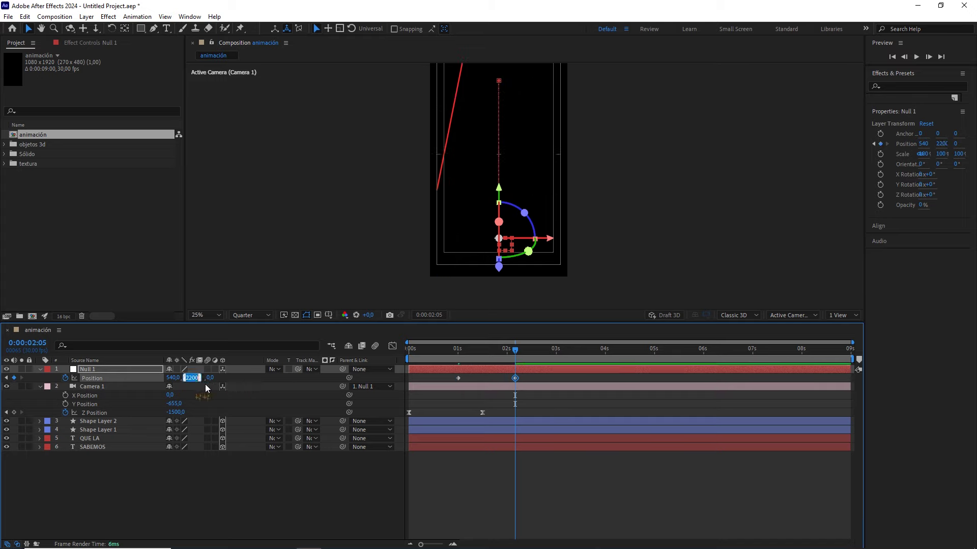
type("2600")
key("Return")
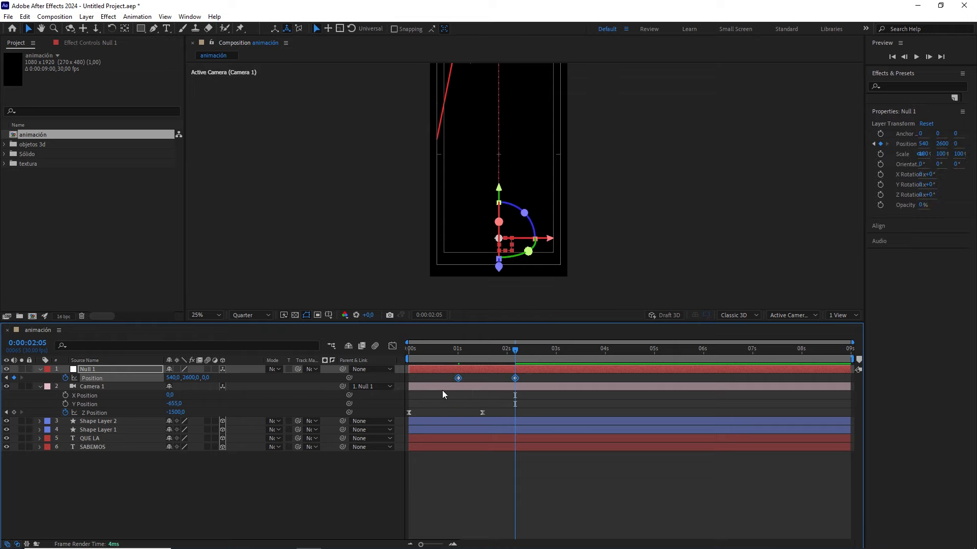
key("F9")
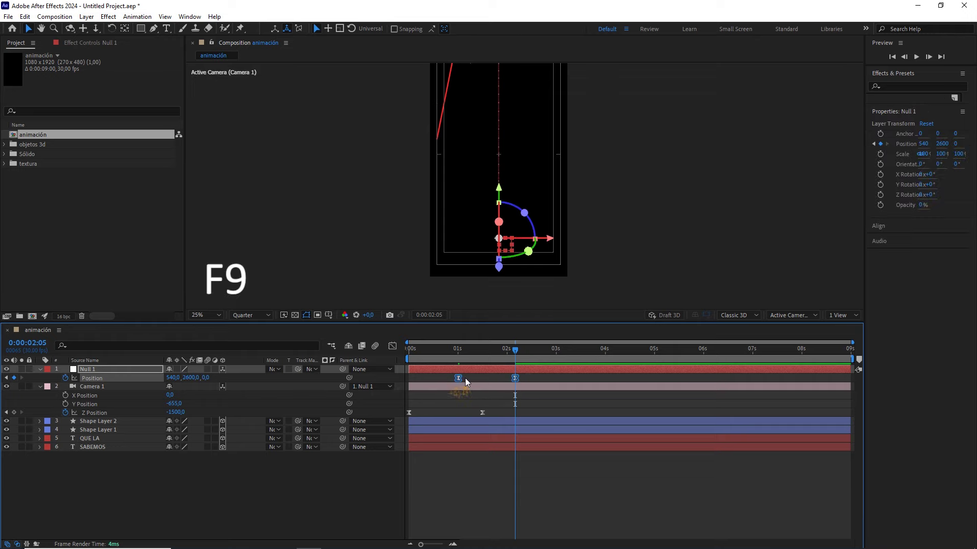
- Set the Null 1 Position keyframes' Keyframe Velocity to 65% incoming influence
right_click(459, 377)
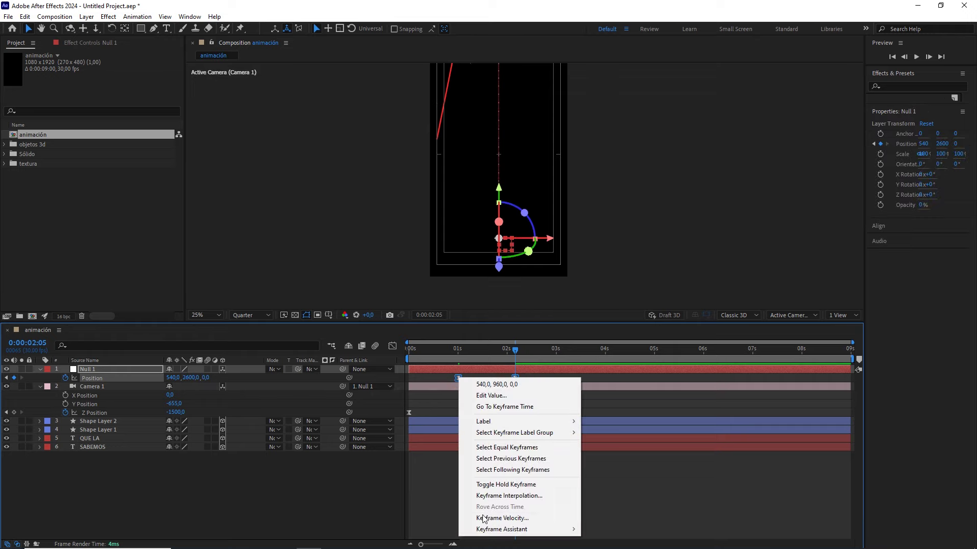
left_click(519, 517)
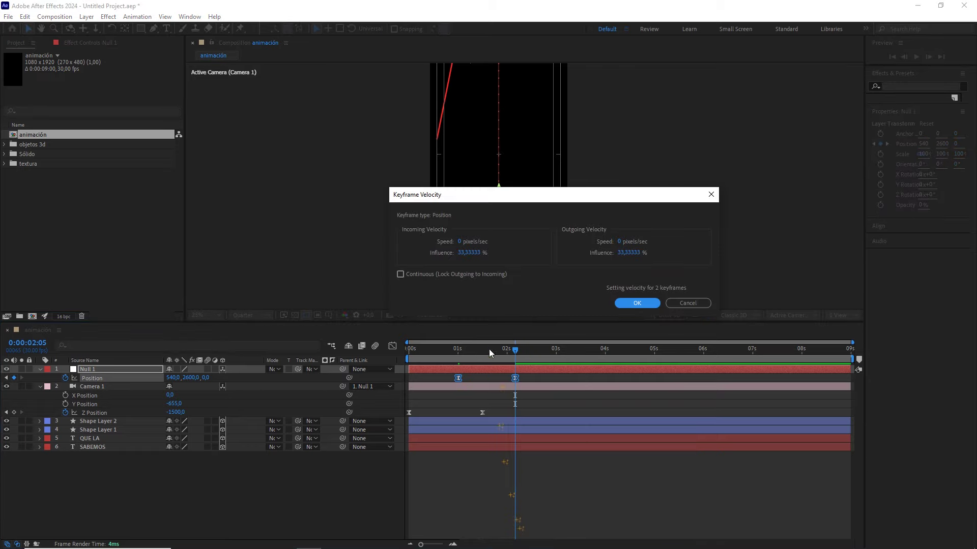
left_click(482, 253)
type("65")
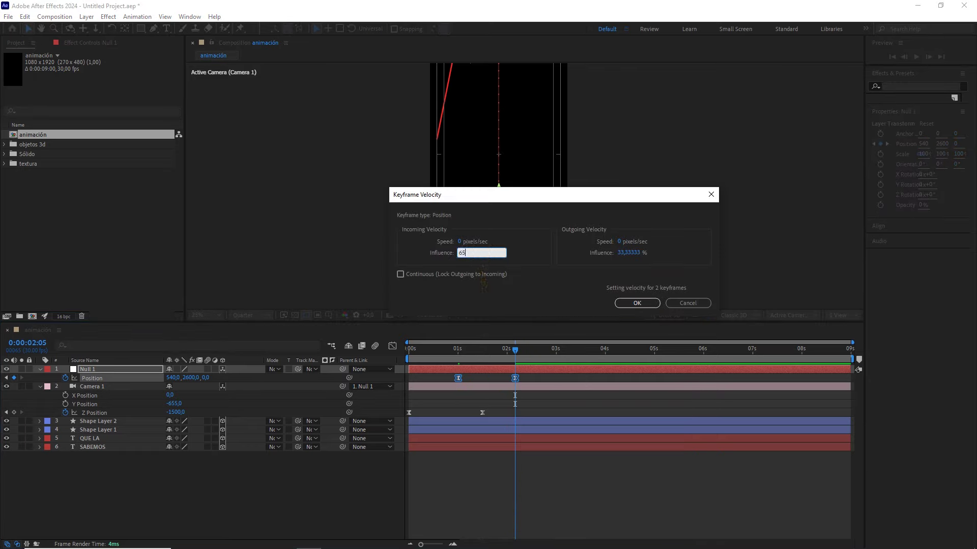
left_click(636, 252)
type("65")
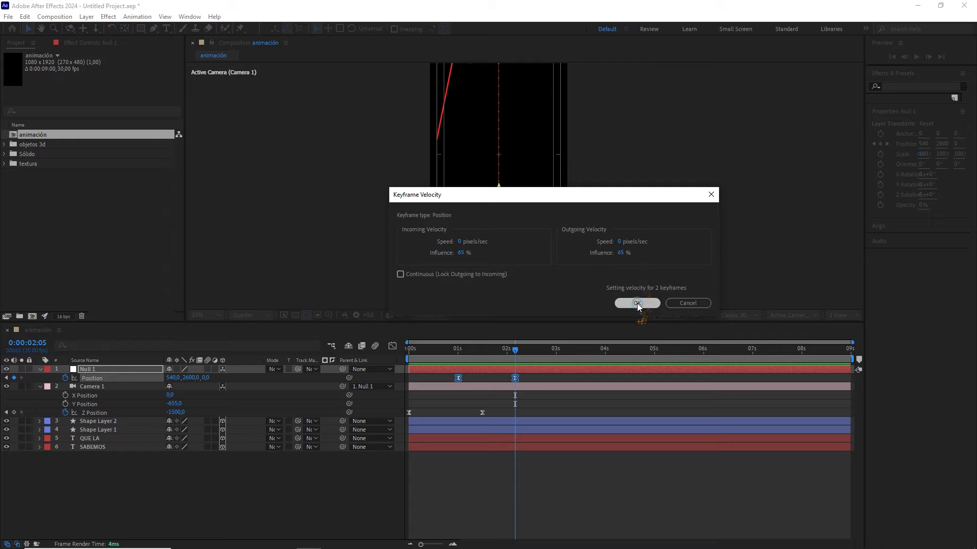
left_click(636, 303)
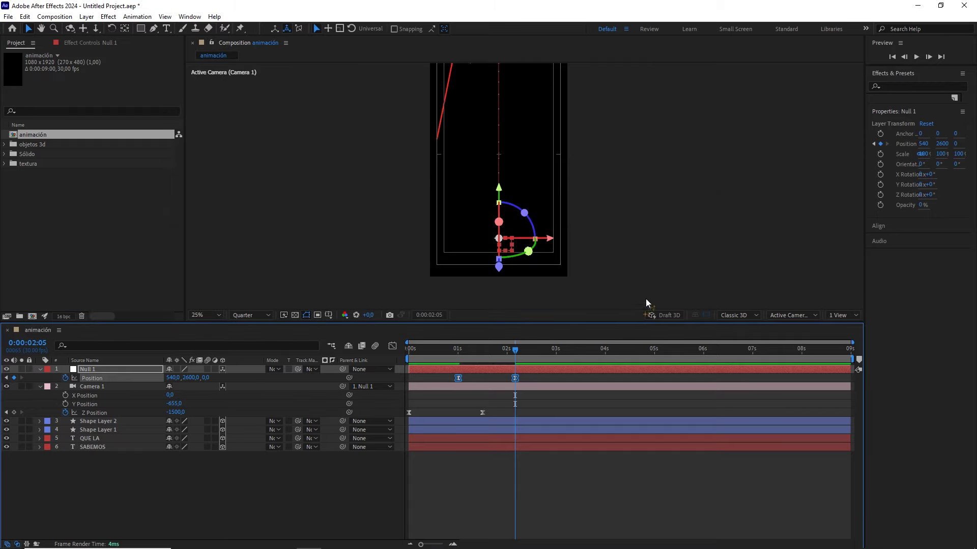
- Fit the composition in the viewer and preview the camera move up to 2:05
left_click_drag(515, 350, 409, 350)
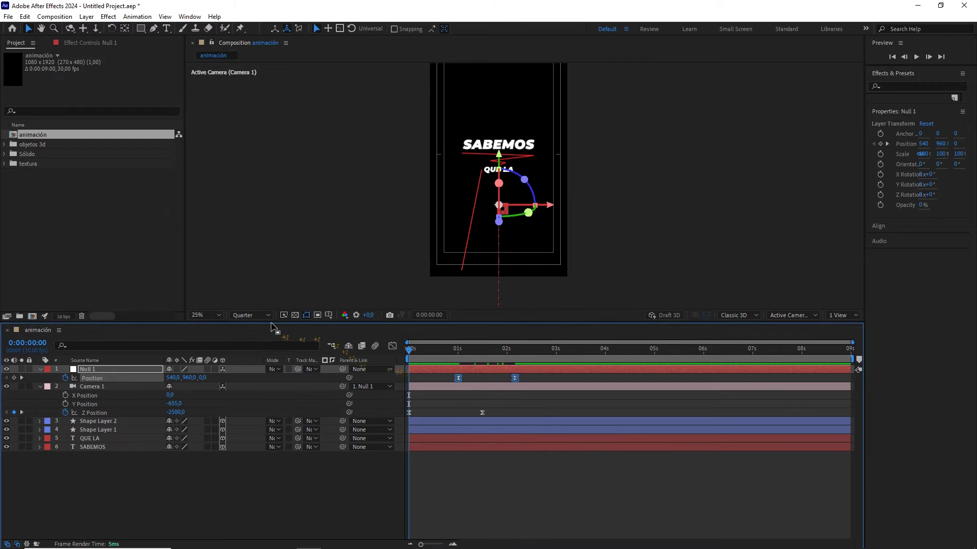
left_click(211, 315)
left_click(208, 491)
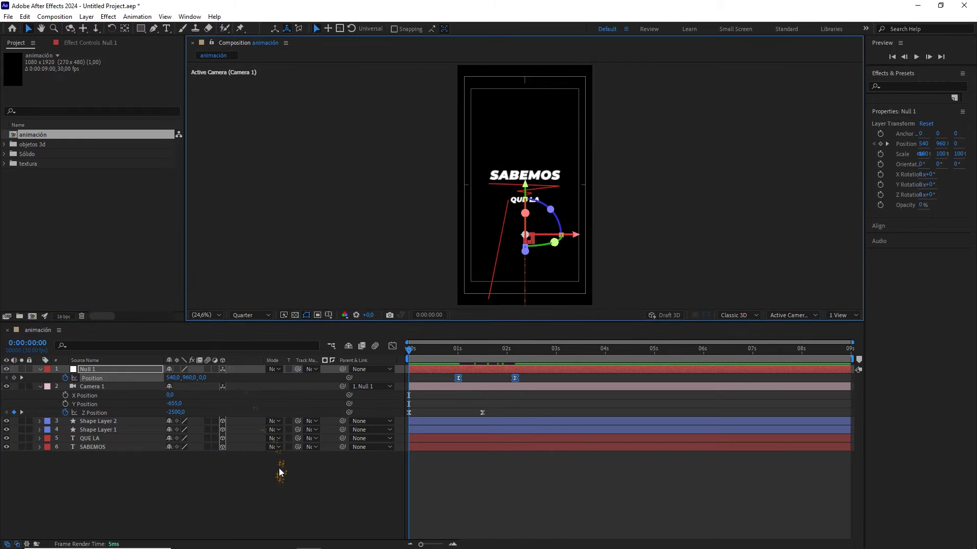
left_click(278, 470)
key("space")
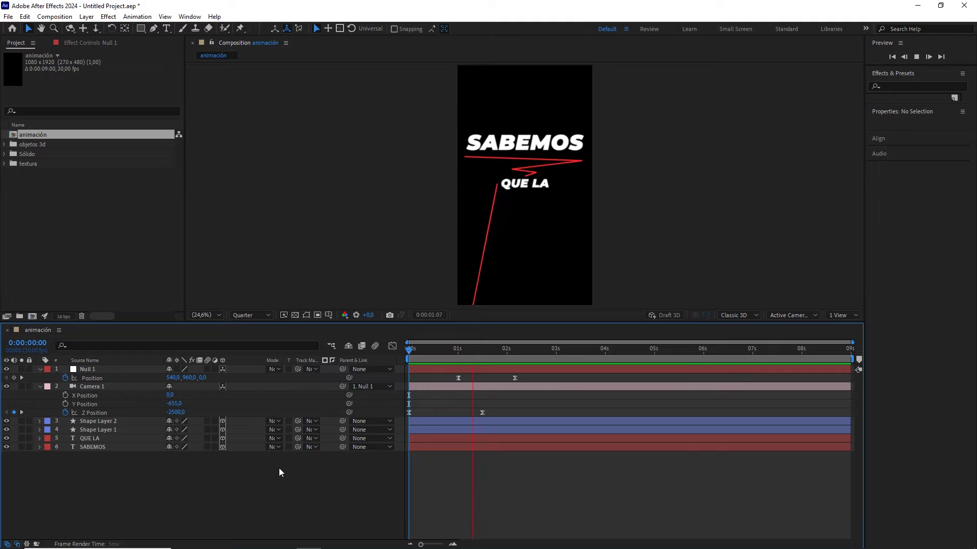
left_click(523, 360)
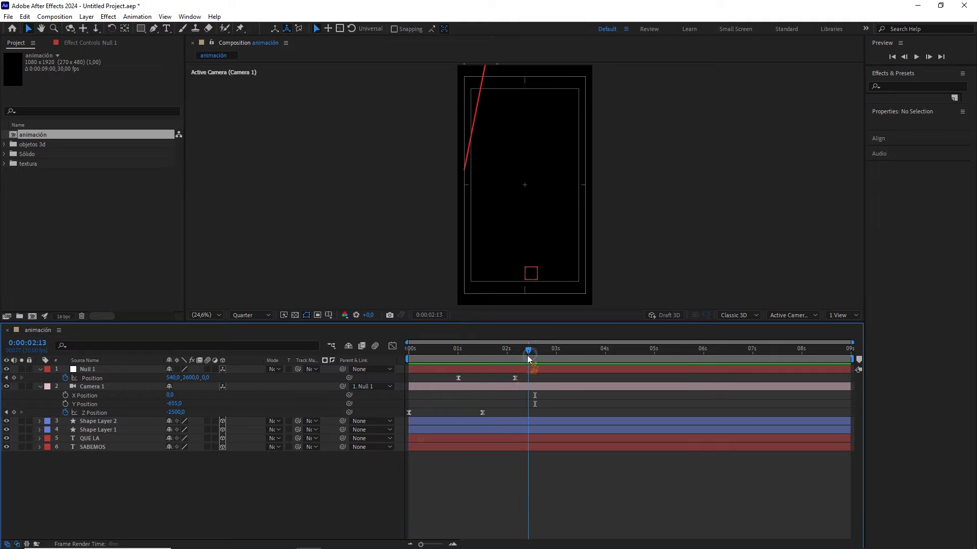
- Duplicate SABEMOS and move SABEMOS 2 down to about Y 2000, using a Left view
left_click(110, 447)
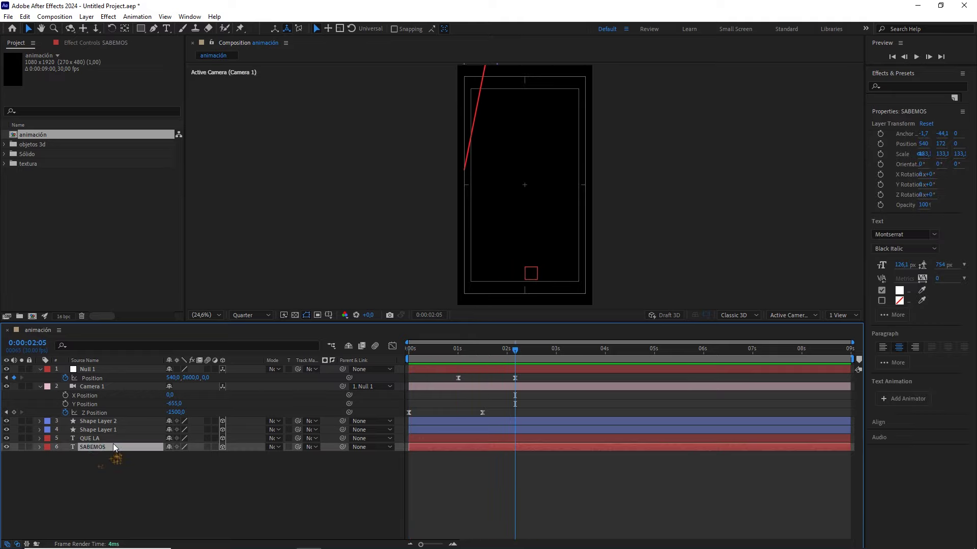
key("ctrl+d")
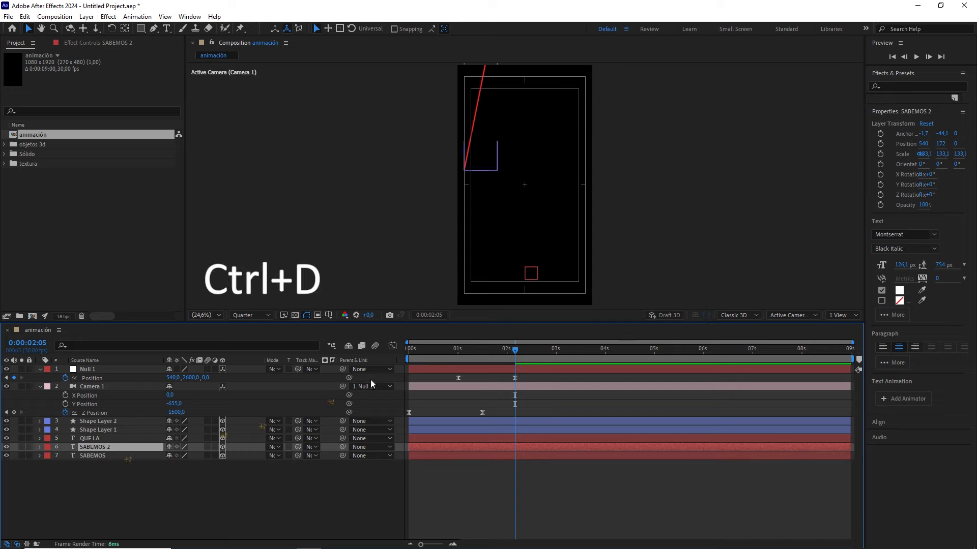
left_click(849, 315)
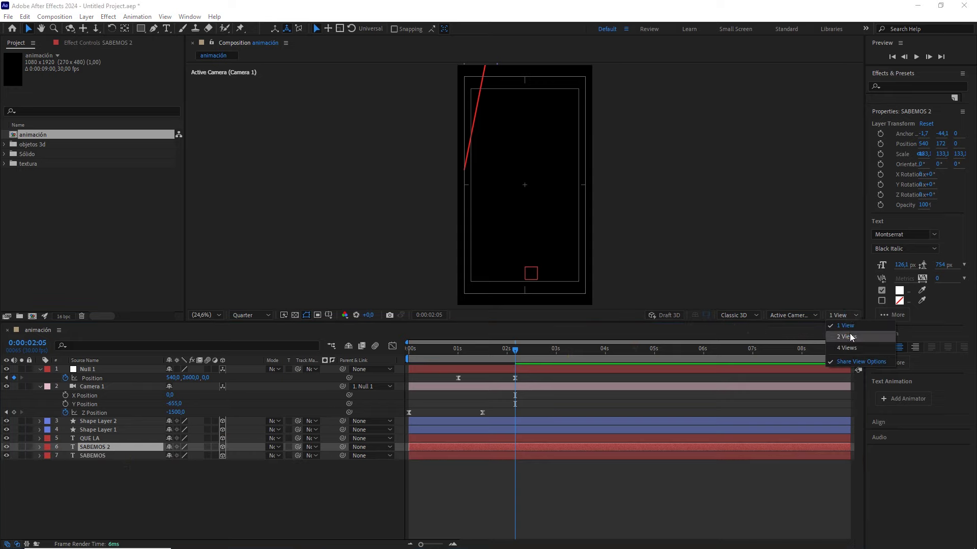
left_click(850, 334)
left_click_drag(399, 221, 400, 178)
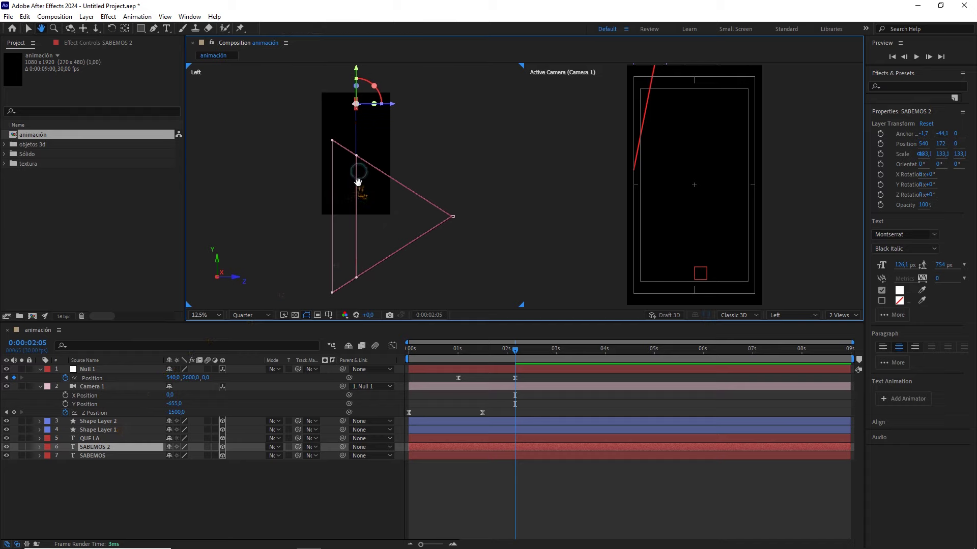
left_click_drag(358, 74, 365, 176)
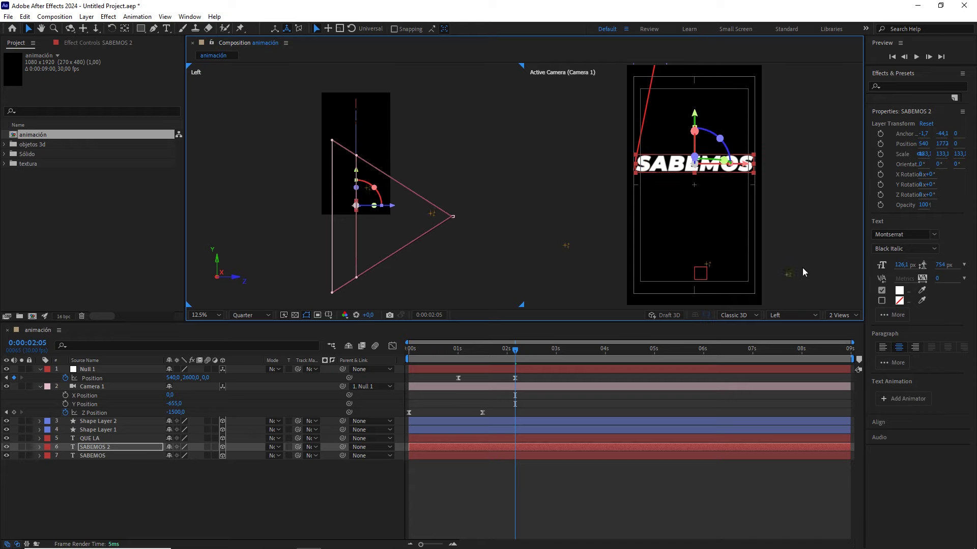
left_click(839, 315)
left_click(840, 328)
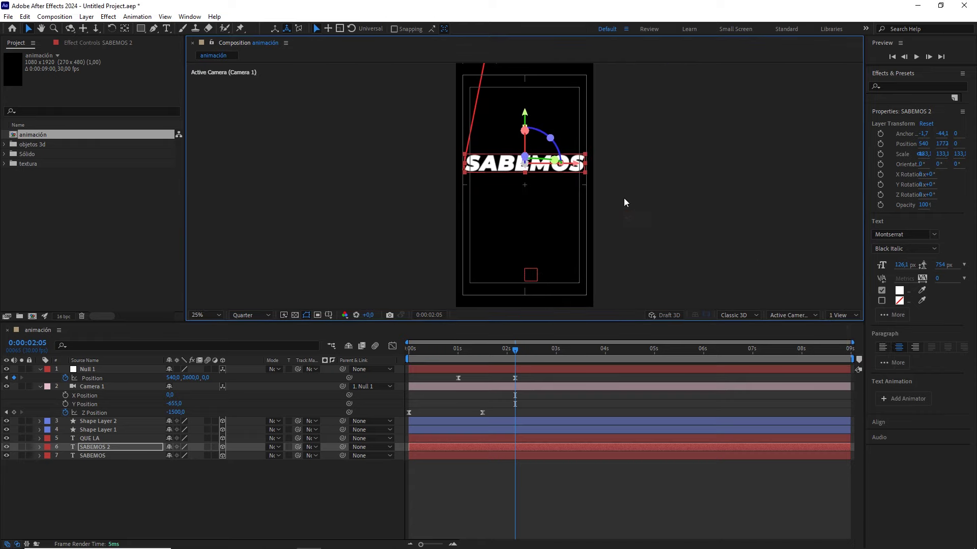
left_click_drag(527, 123, 530, 144)
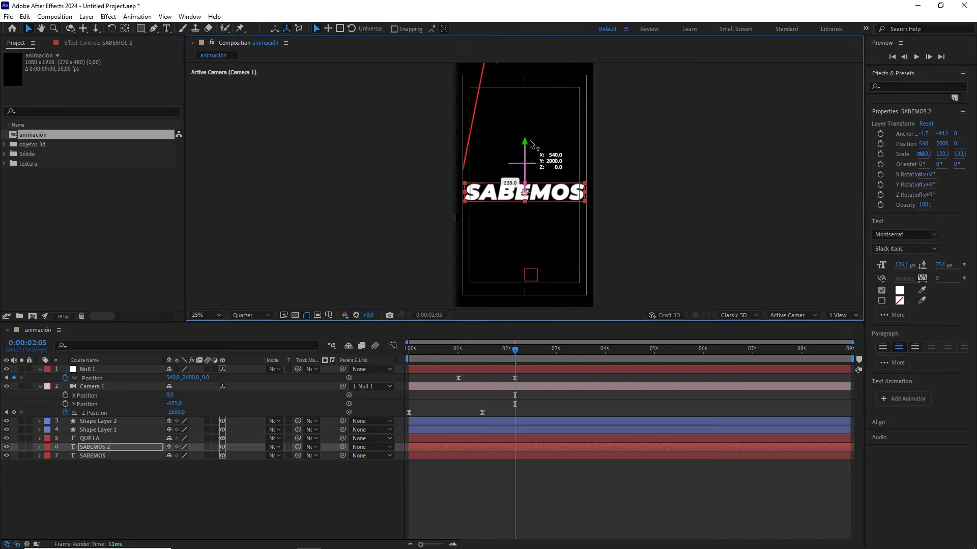
key("period")
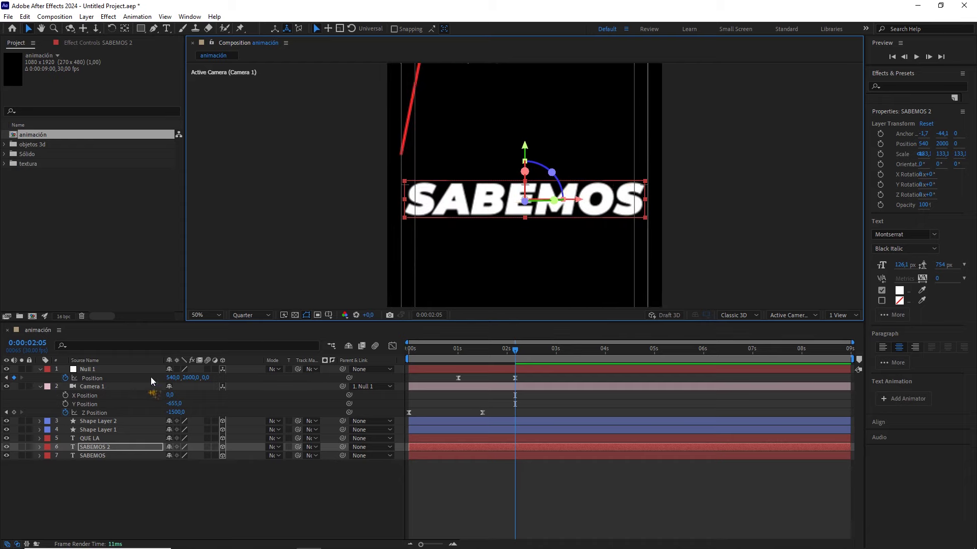
- Change SABEMOS 2's text to CONSISTENCIA and scale it to 86.1%
double_click(116, 447)
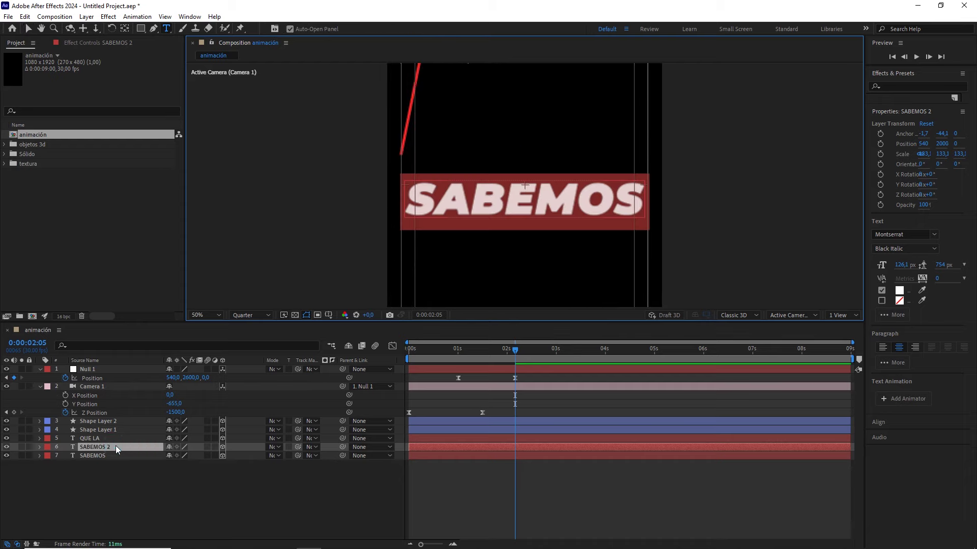
type("CONSIST")
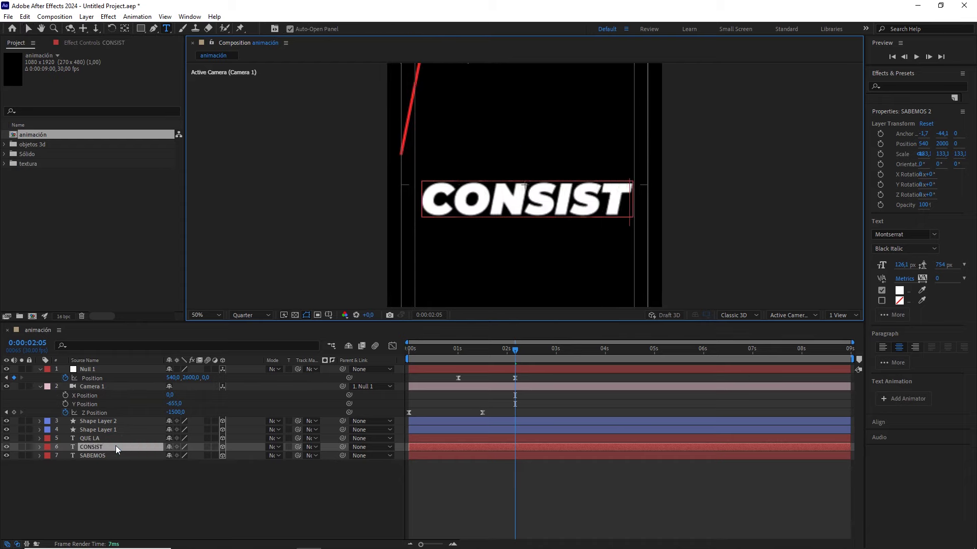
type("ENC")
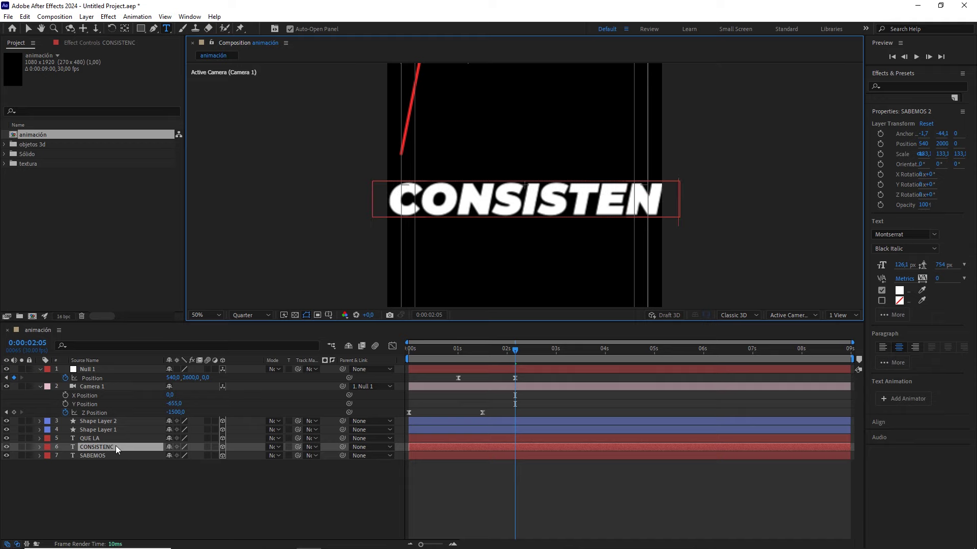
type("IA")
left_click(121, 447)
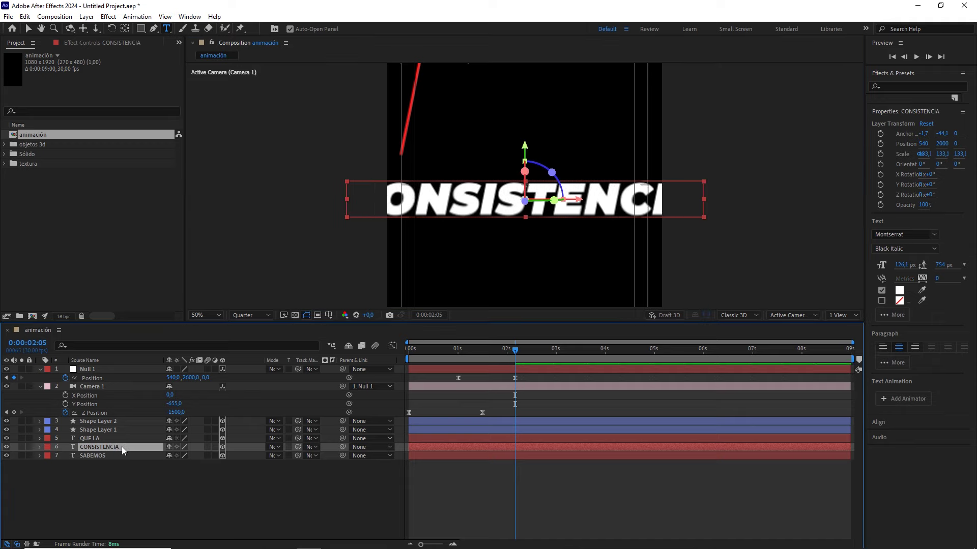
key("s")
left_click_drag(201, 455, 189, 455)
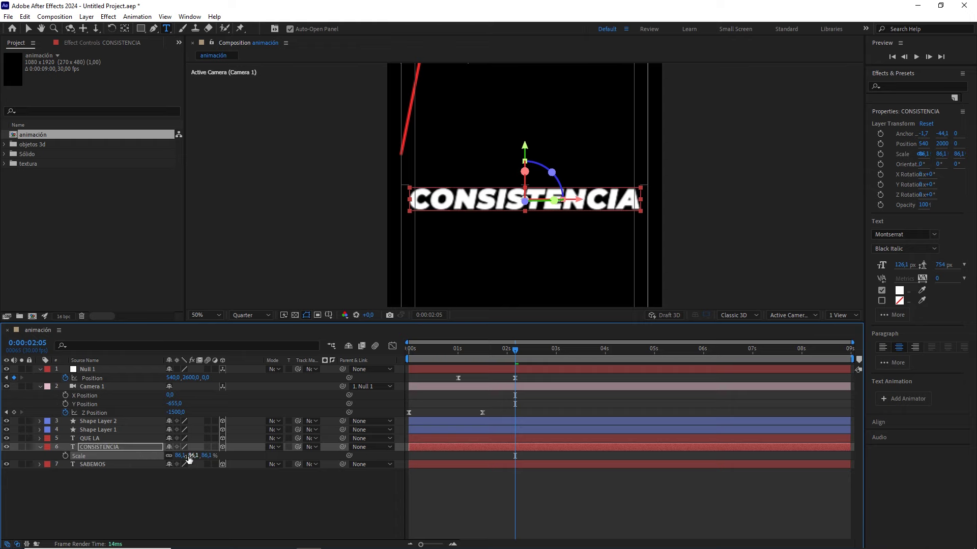
left_click(135, 447)
- Reposition CONSISTENCIA to Y 1993 using the title/action safe guides at 100% zoom
key("period")
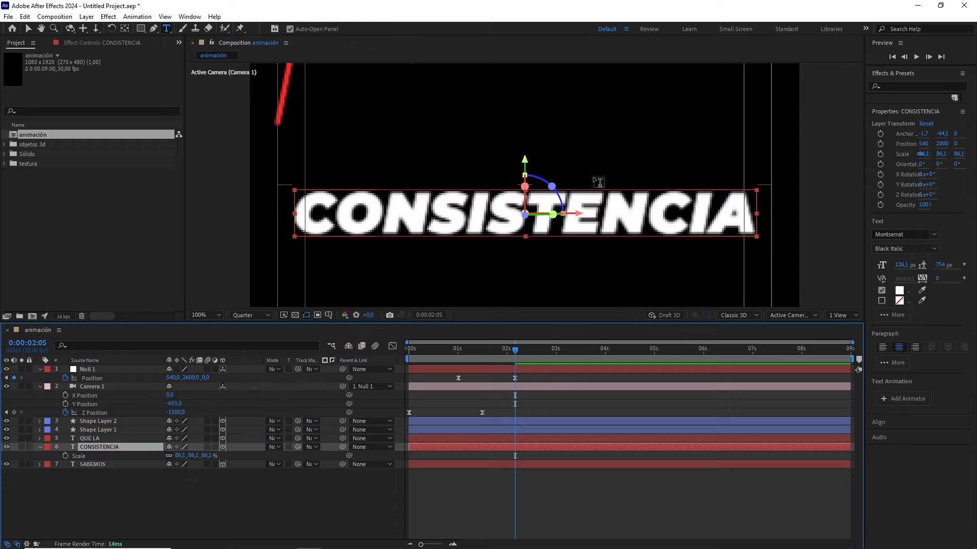
key("v")
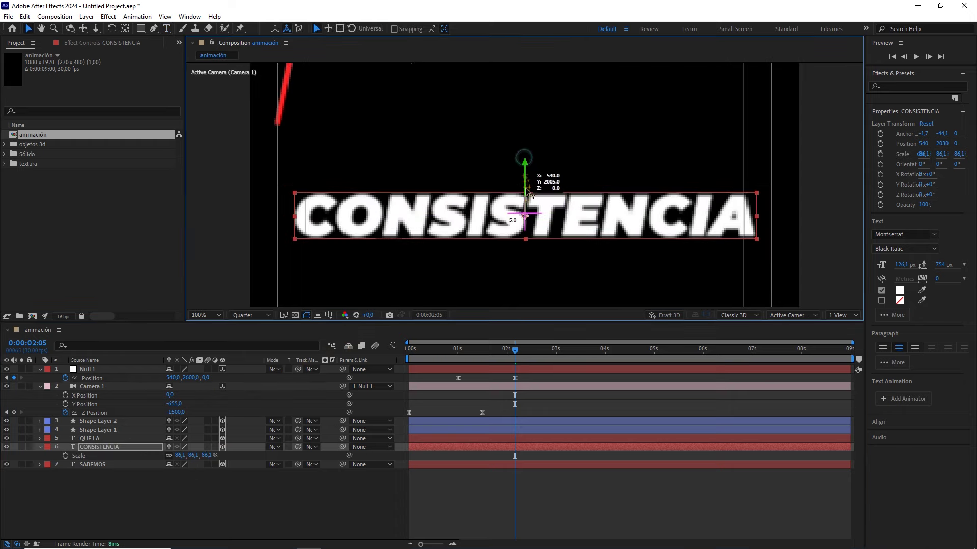
left_click_drag(527, 161, 525, 194)
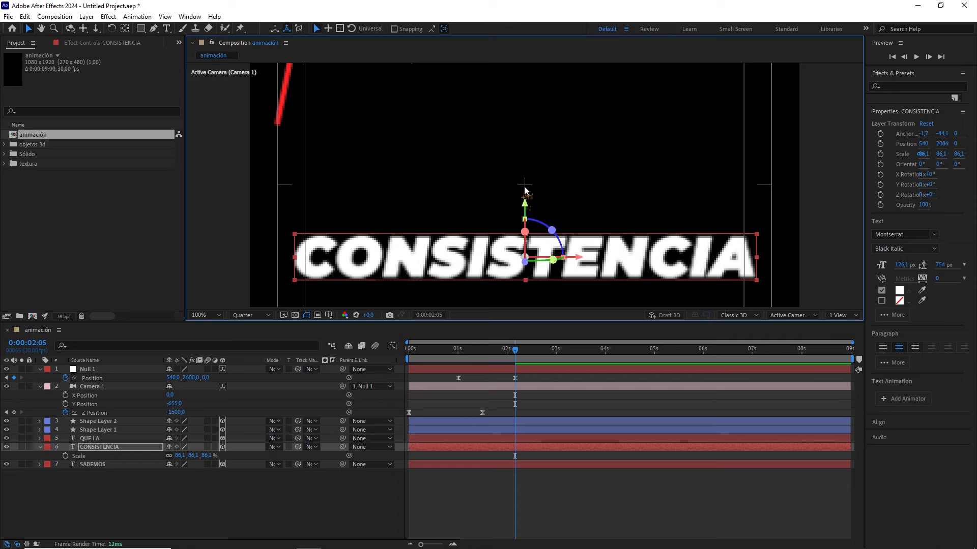
left_click(328, 315)
left_click(334, 324)
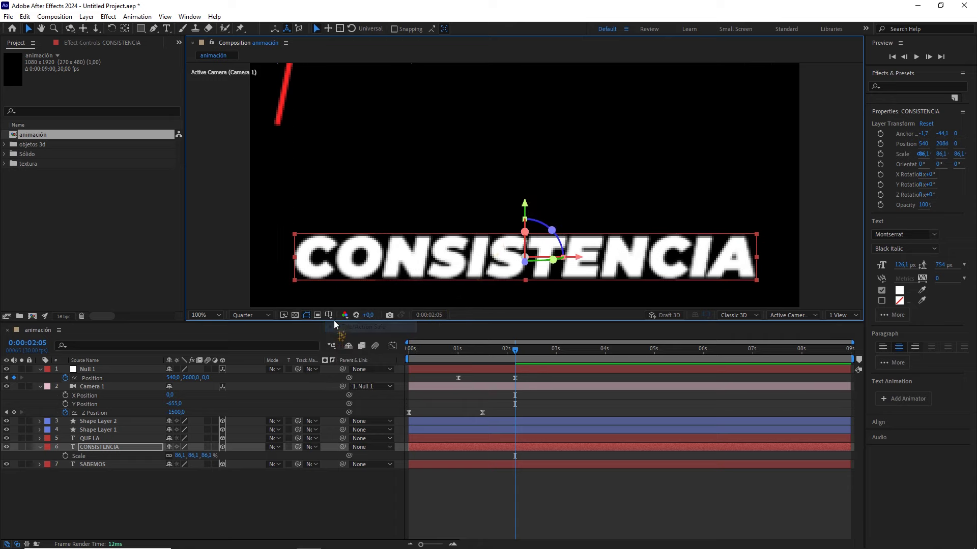
left_click(328, 315)
left_click(334, 325)
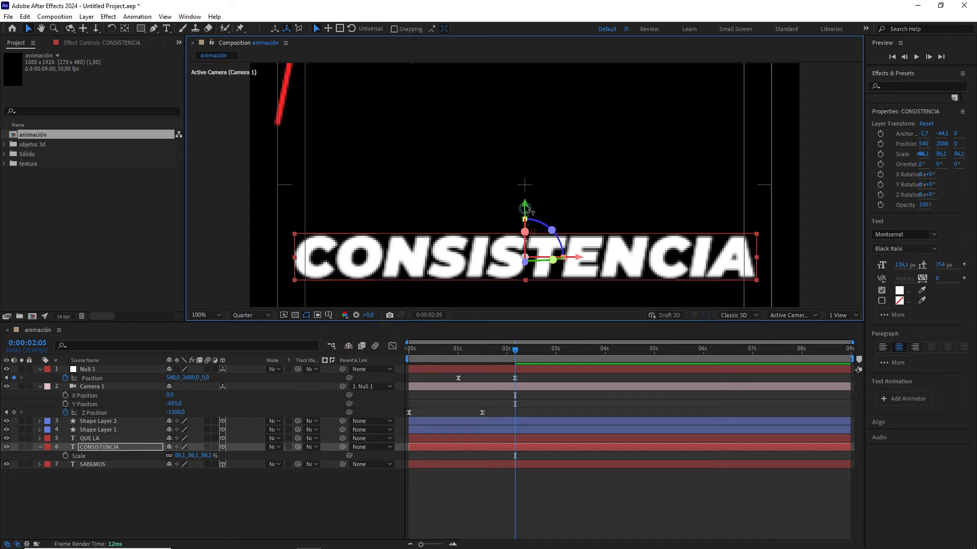
left_click_drag(526, 208, 527, 164)
key("comma")
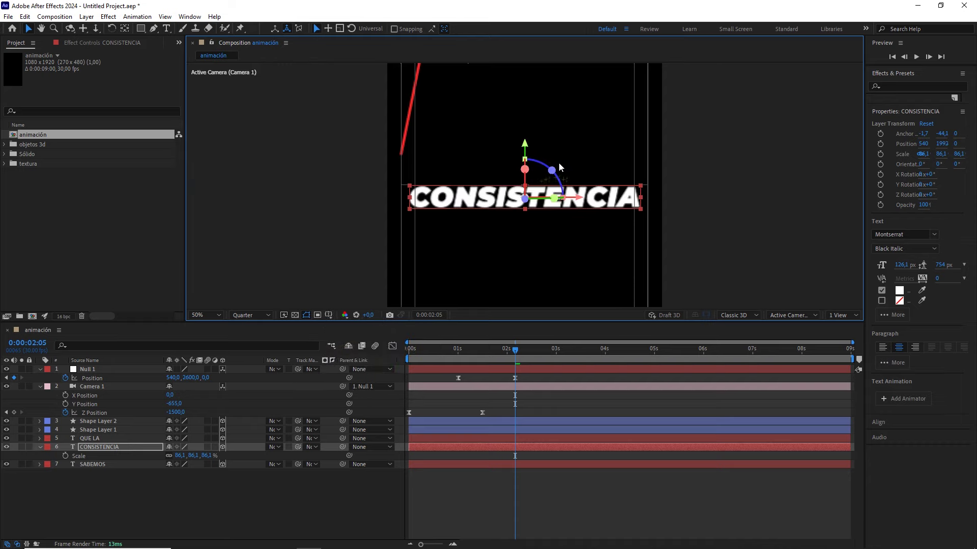
- Duplicate CONSISTENCIA, move the copy below it to Y 2138, and retype it as CLAVE
key("ctrl+d")
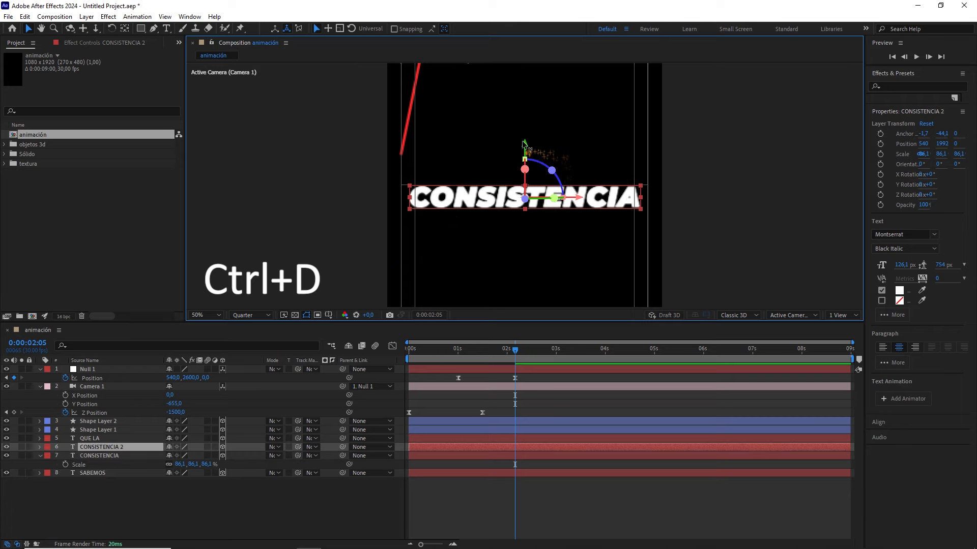
left_click_drag(527, 152, 612, 233)
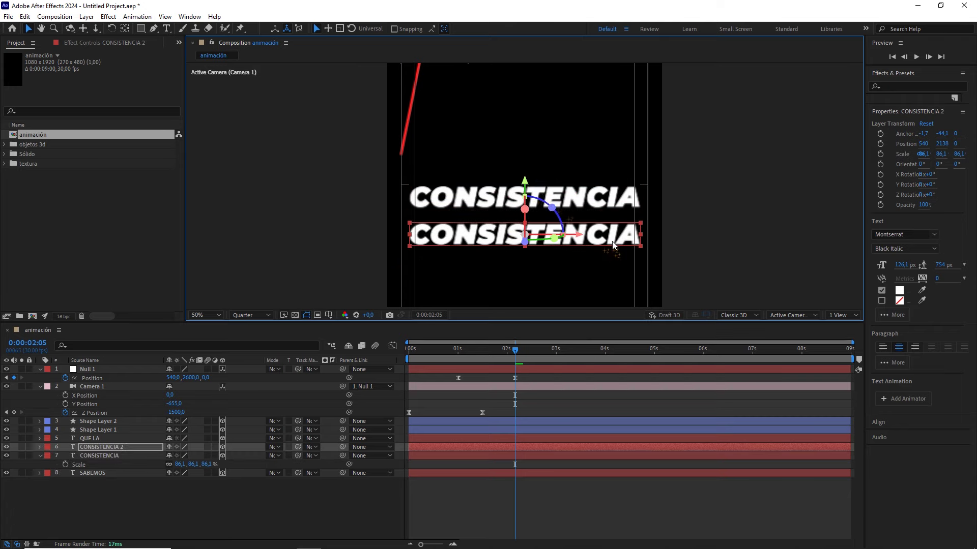
double_click(612, 233)
type("C")
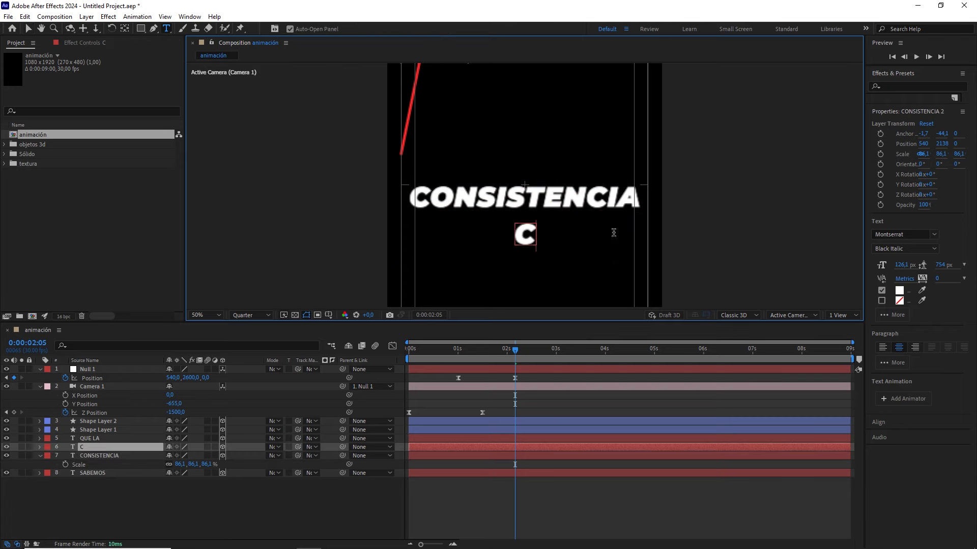
type("LAVE")
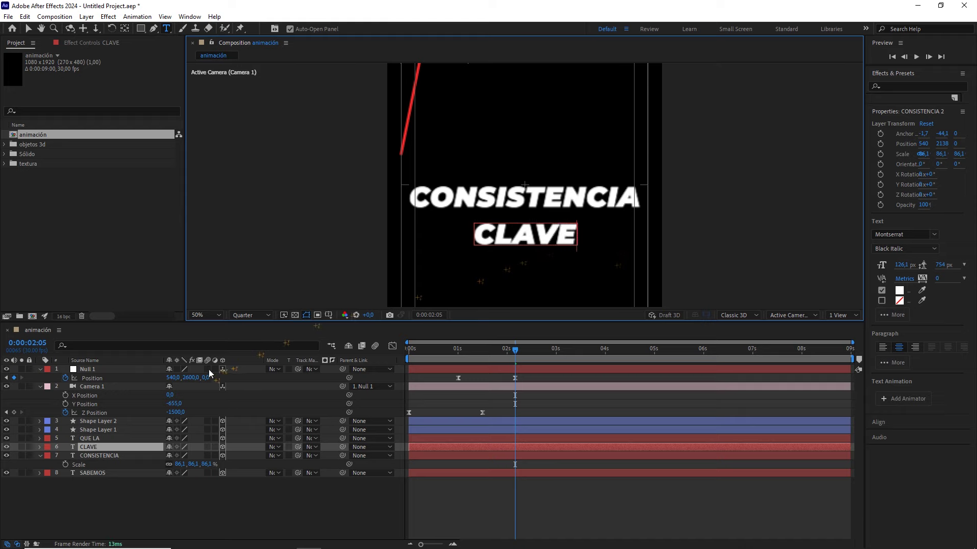
left_click(115, 446)
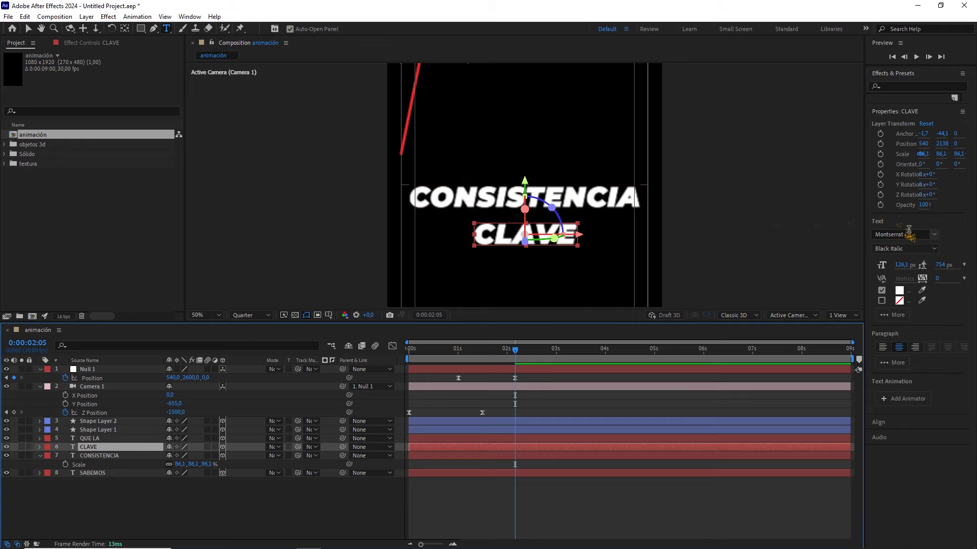
- Set CLAVE's font to Calibri Light Italic
left_click(906, 234)
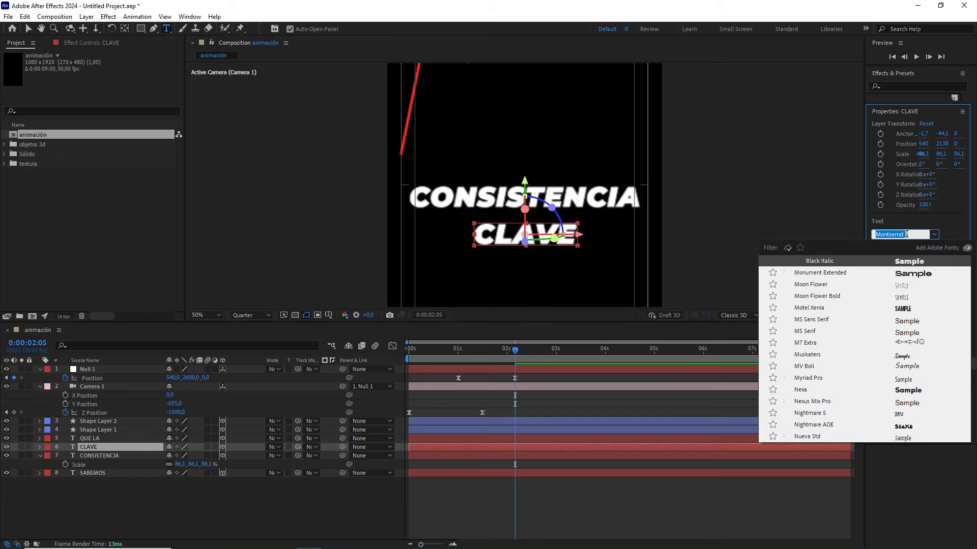
key("Caps_Lock")
type("CALIBR")
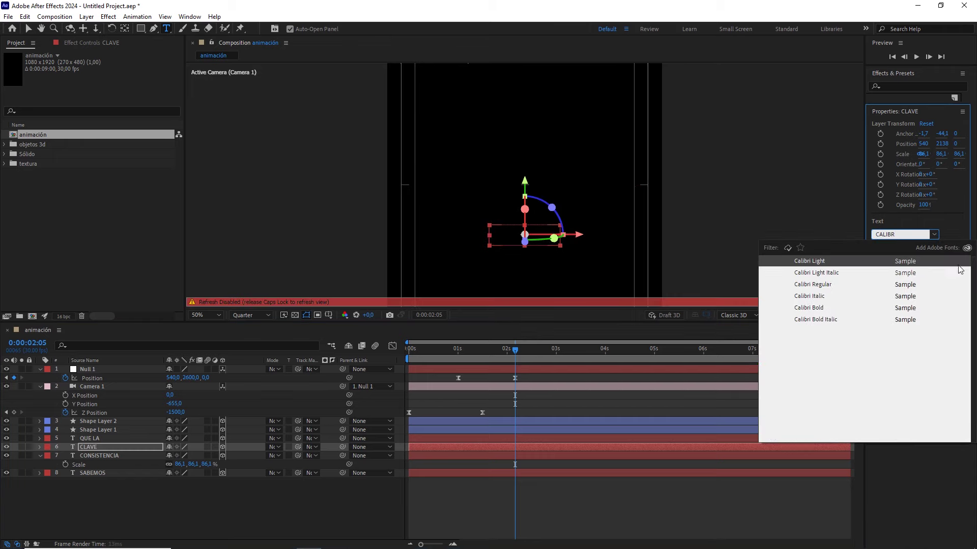
left_click(825, 274)
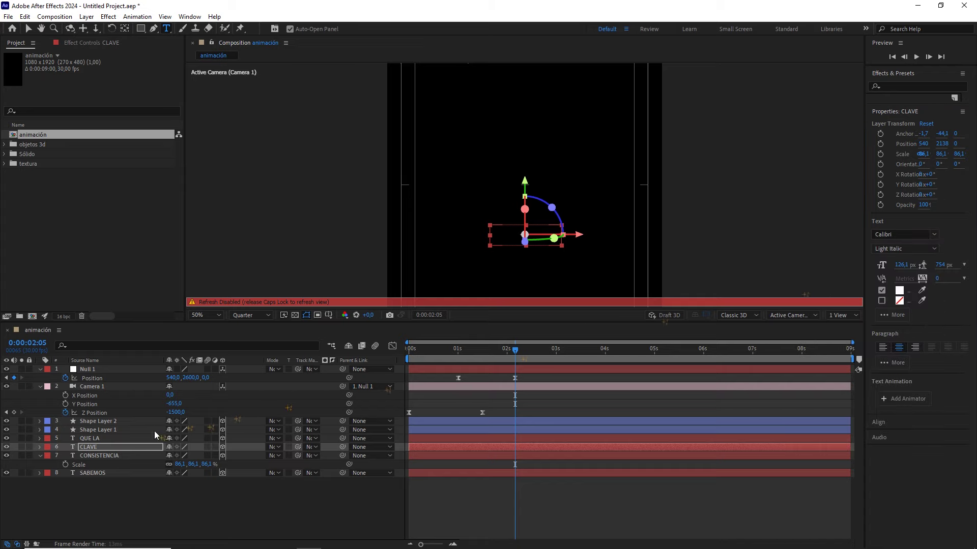
key("Caps_Lock")
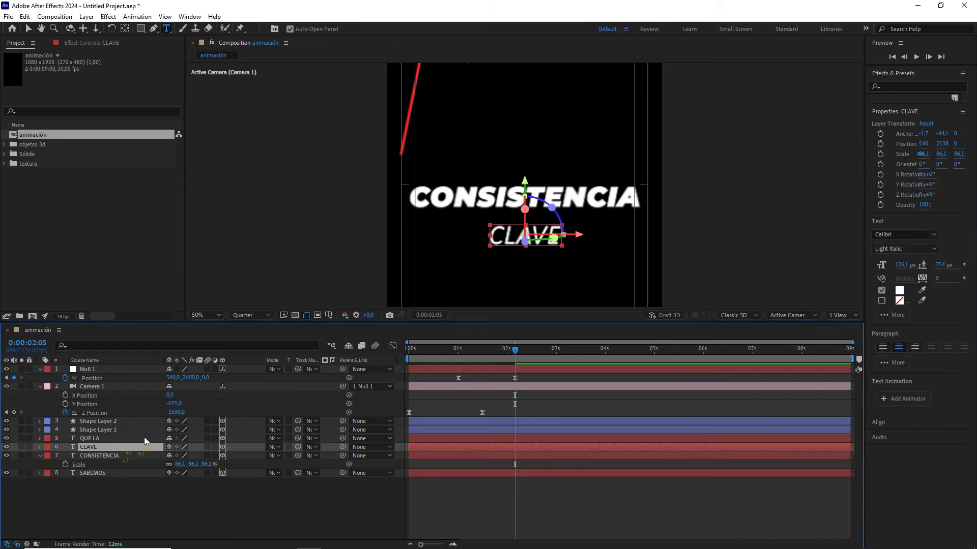
- Enlarge CLAVE to about 160% scale and nudge it up slightly, to 540, 2132
key("v")
left_click_drag(561, 246, 578, 257)
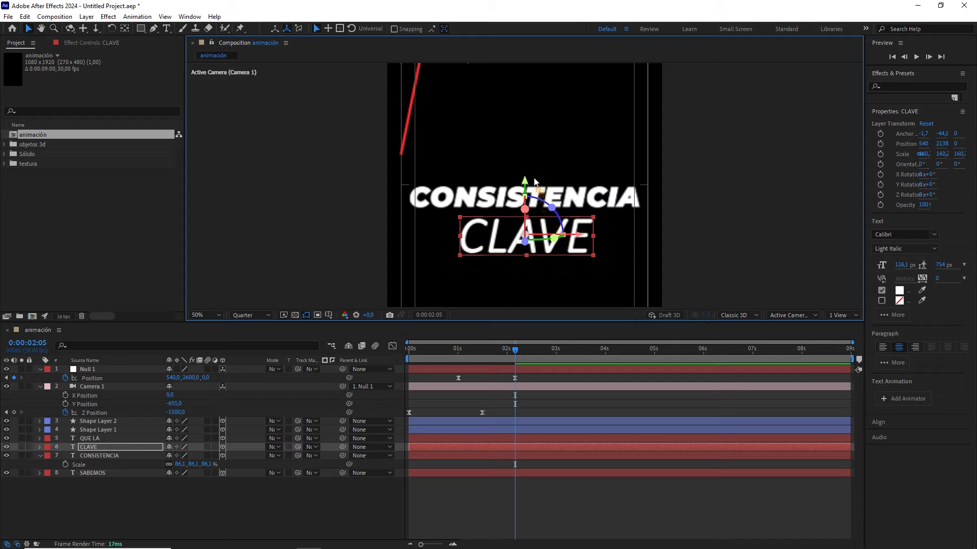
left_click_drag(525, 182, 526, 181)
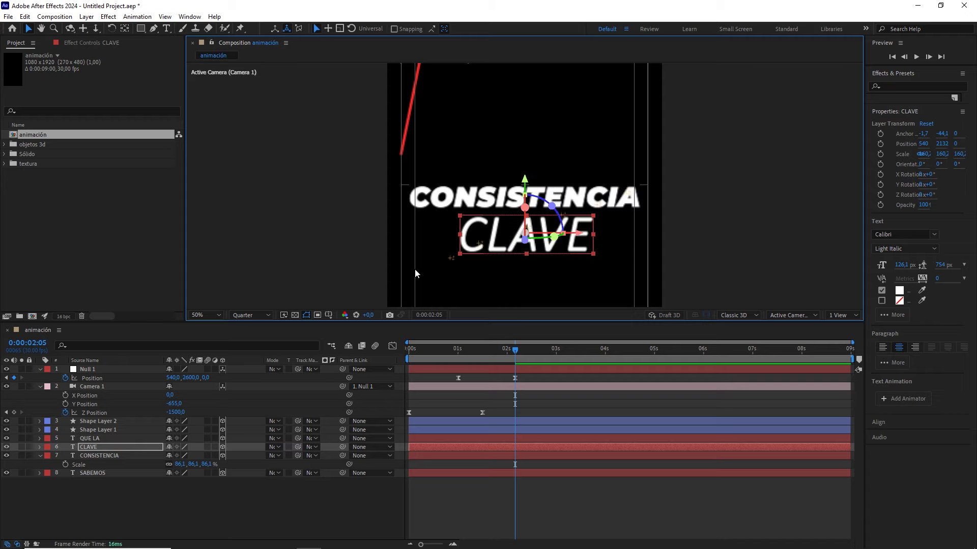
left_click(286, 481)
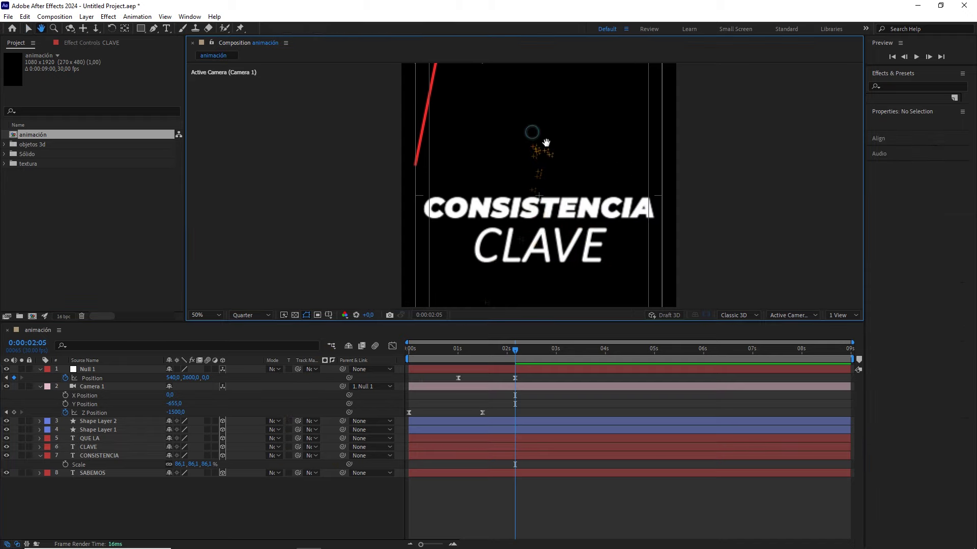
- Drag Shape Layer 2's bottom path point so the red line ends just above CONSISTENCIA
left_click(425, 151)
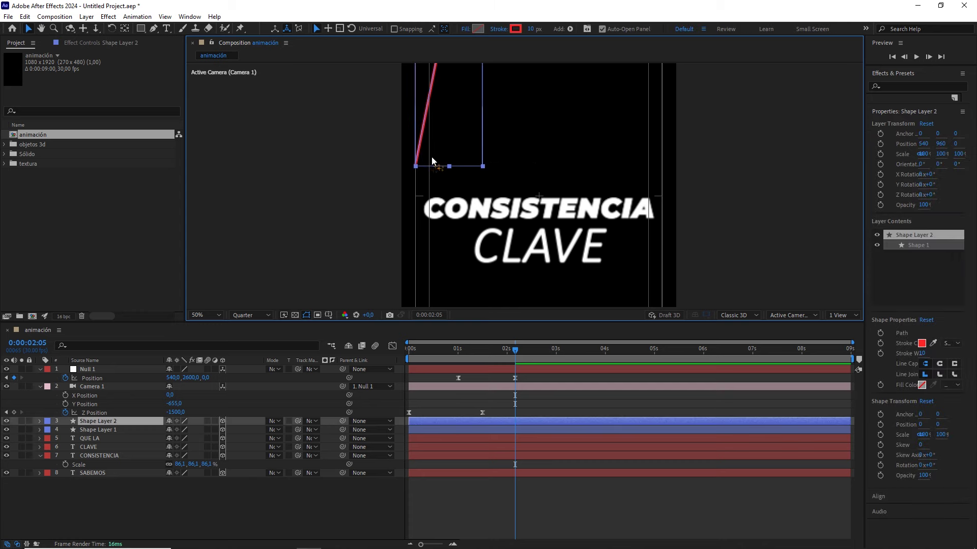
left_click(154, 28)
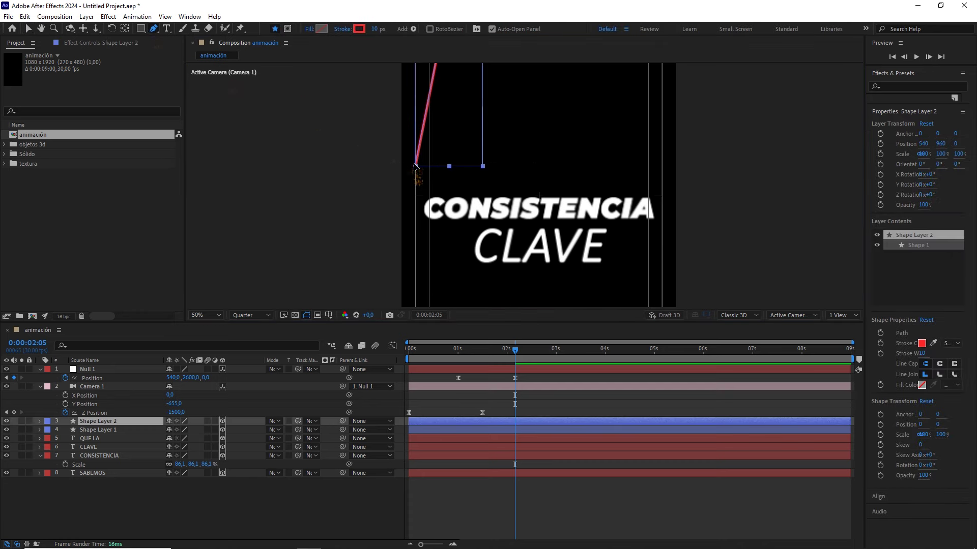
left_click_drag(415, 166, 426, 188)
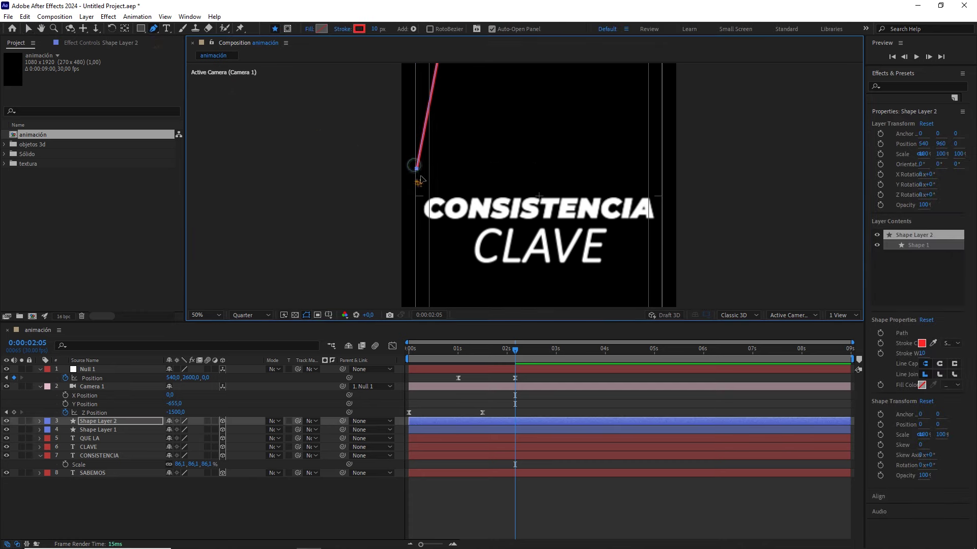
scroll(426, 188, "up", 2)
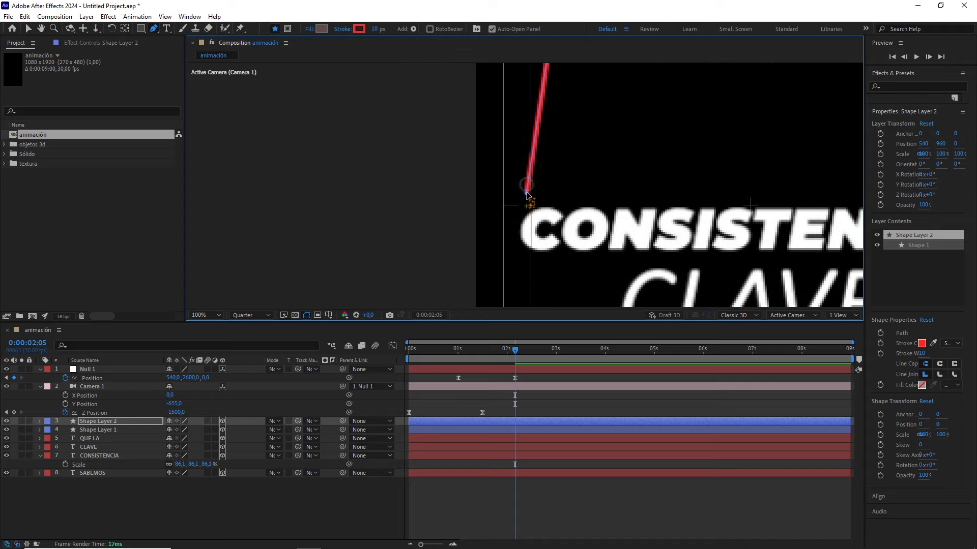
left_click_drag(521, 198, 518, 199)
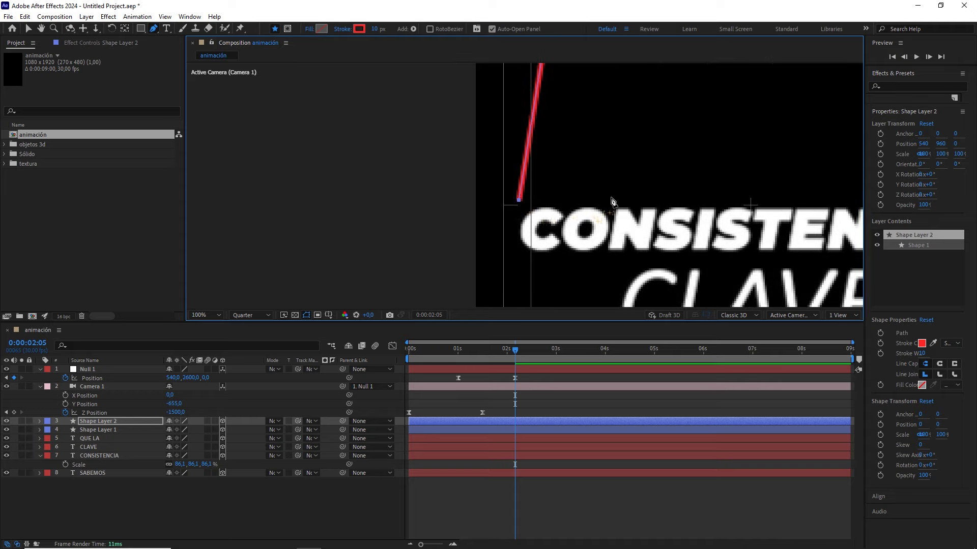
scroll(605, 204, "down", 4)
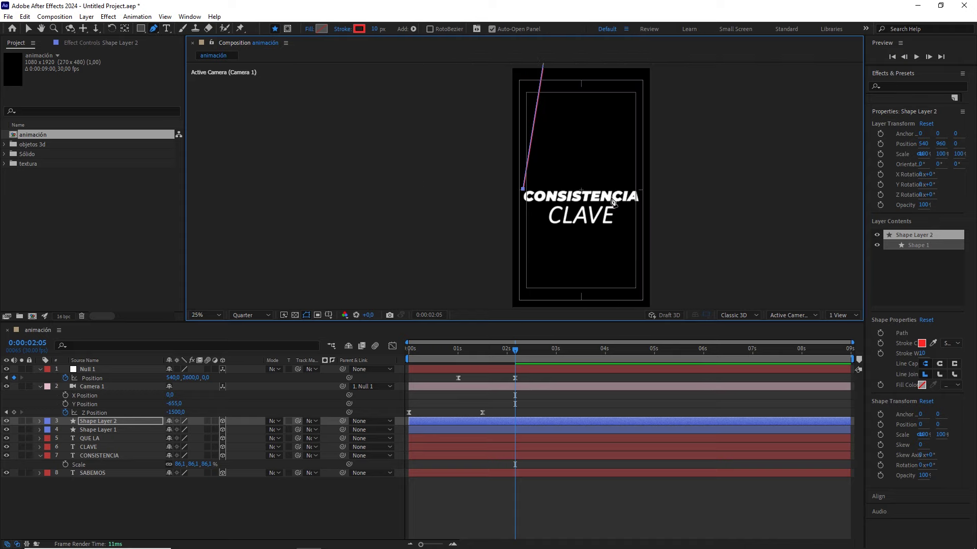
left_click(307, 489)
left_click_drag(493, 353, 456, 352)
- Preview the animation, then rename the shape layers 'trazado vertical' and 'zig zag'
key("space")
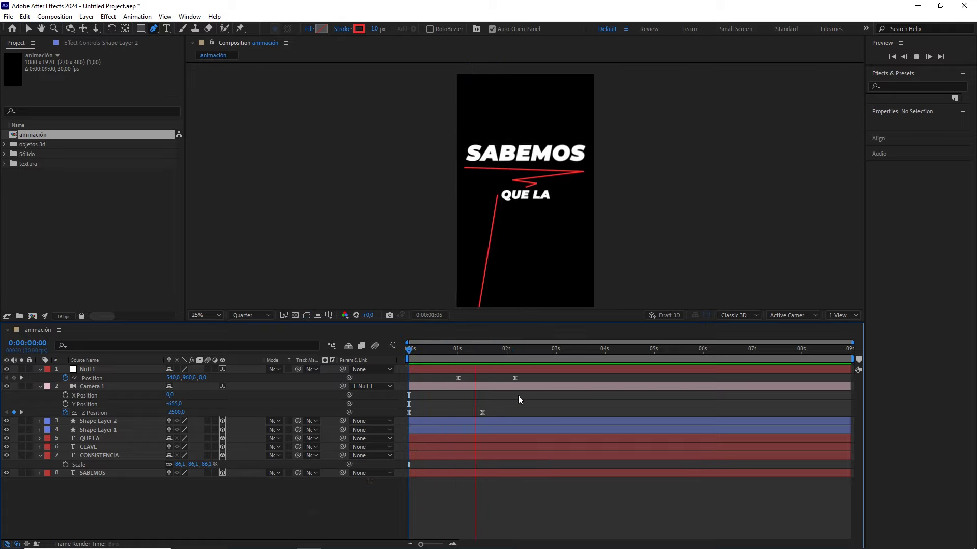
left_click_drag(527, 353, 487, 356)
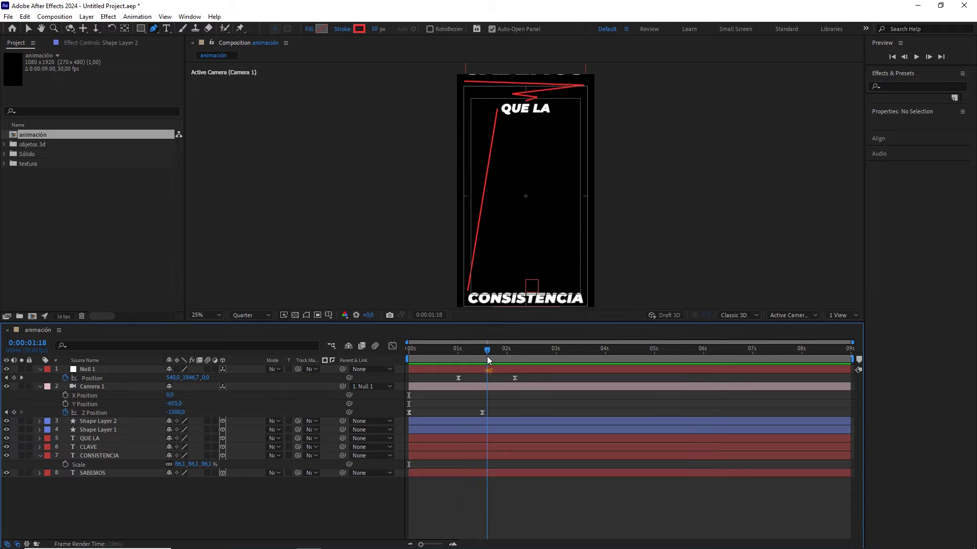
left_click(100, 421)
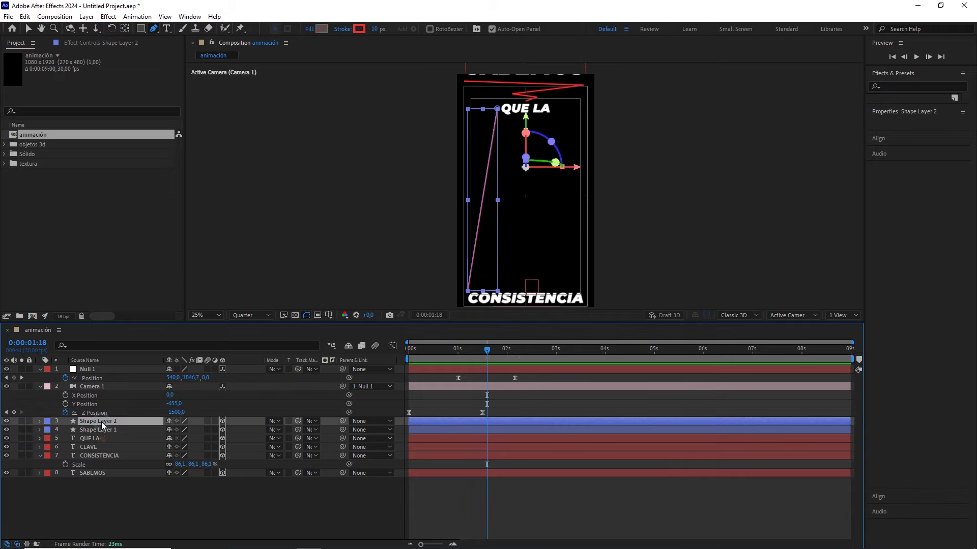
key("Return")
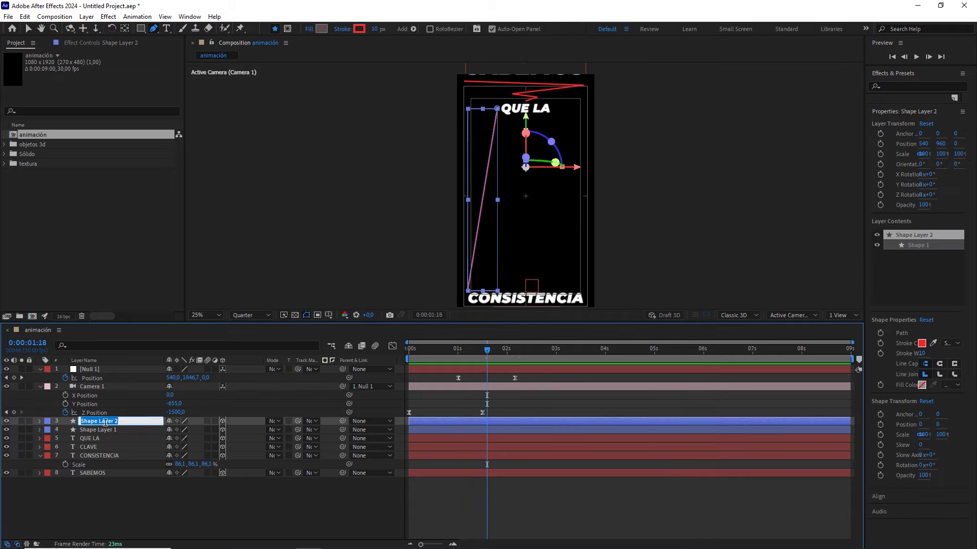
type("trazado vertical")
left_click(105, 431)
key("Return")
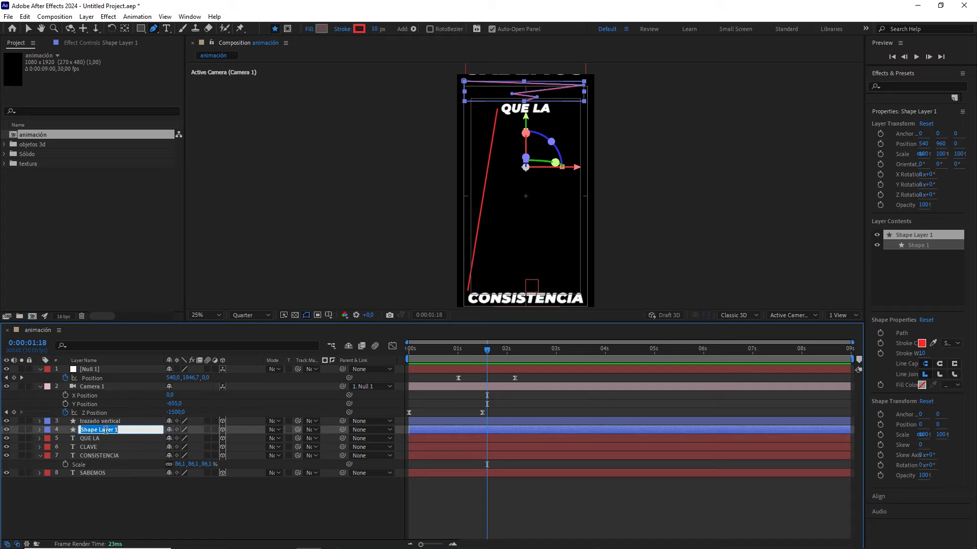
type("zig zag")
left_click(145, 503)
- Duplicate the Shape 1 group inside trazado vertical's Contents to create Shape 2
left_click(100, 421)
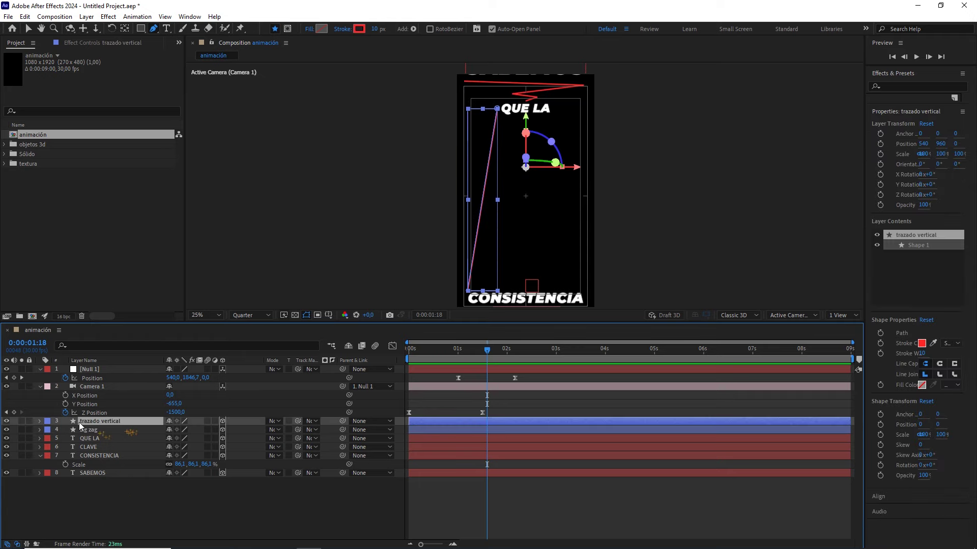
left_click(39, 422)
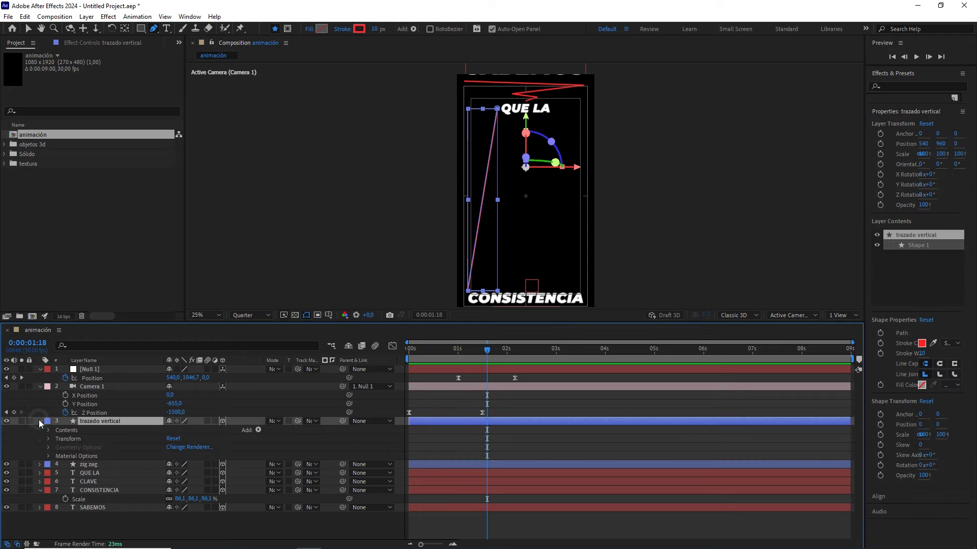
left_click(48, 431)
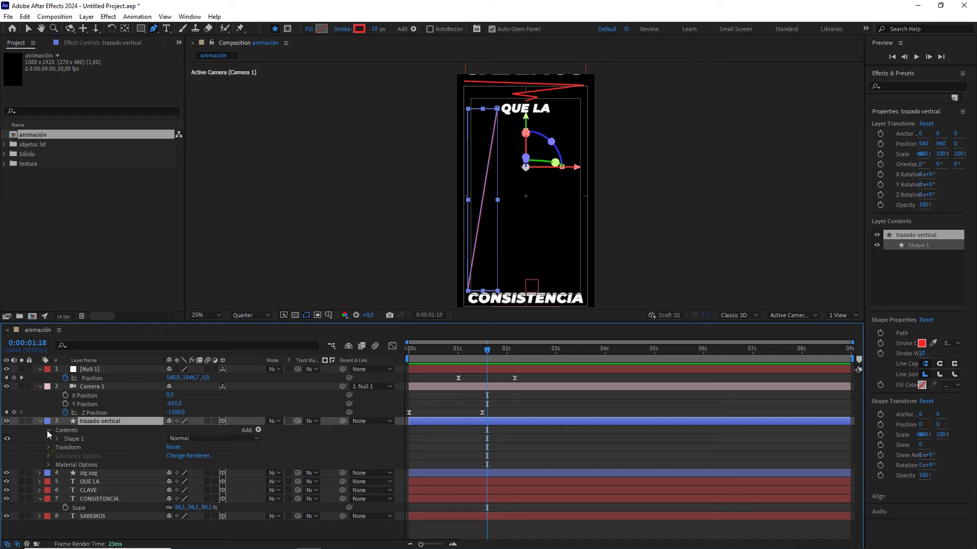
left_click(75, 439)
key("ctrl+d")
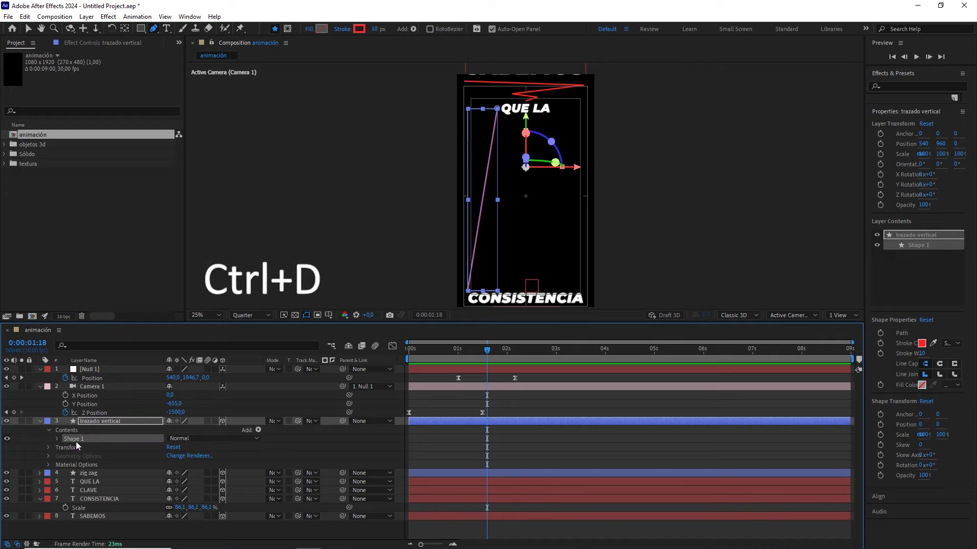
key("ctrl+d")
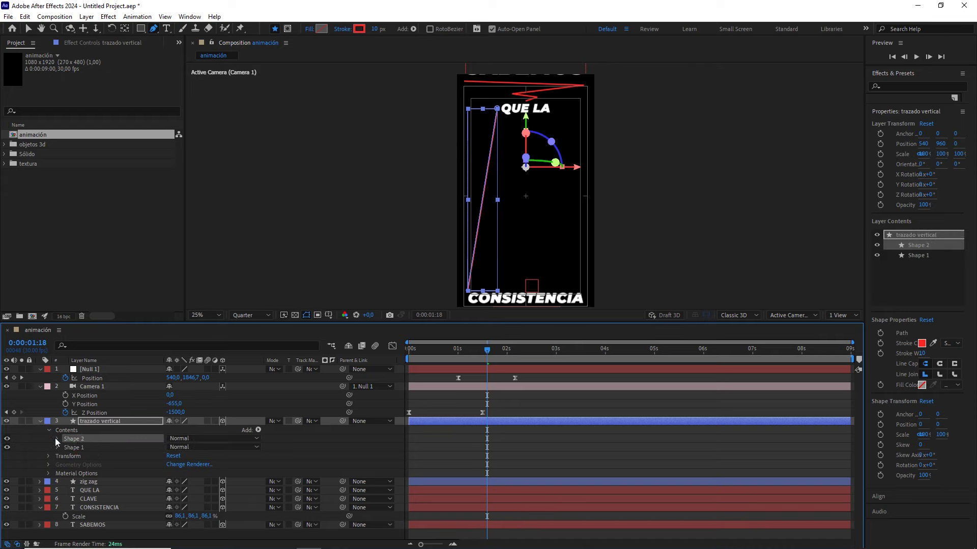
- Unlink Shape 2's scale and set X to -100% to mirror the line
left_click(55, 439)
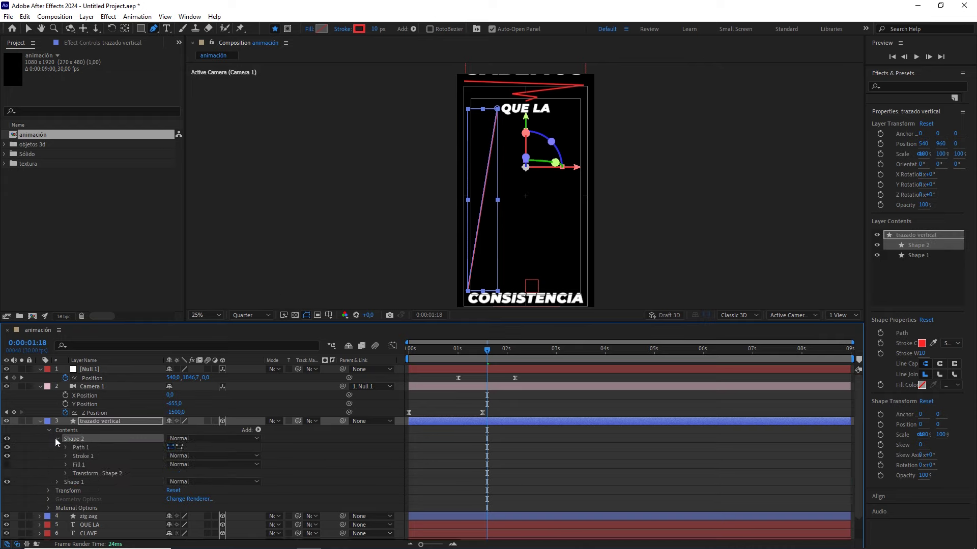
left_click(66, 473)
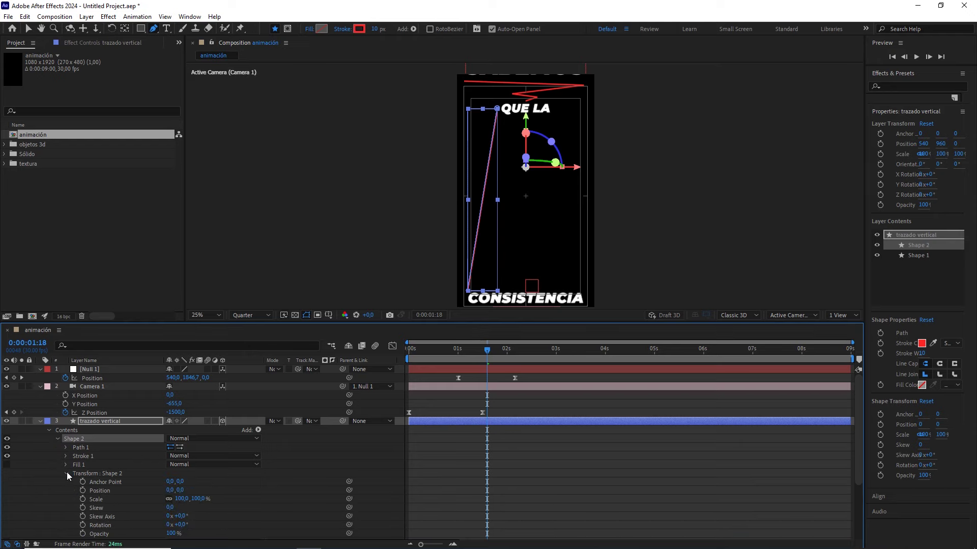
left_click(169, 499)
left_click_drag(181, 499, 129, 519)
left_click(183, 499)
type("-100")
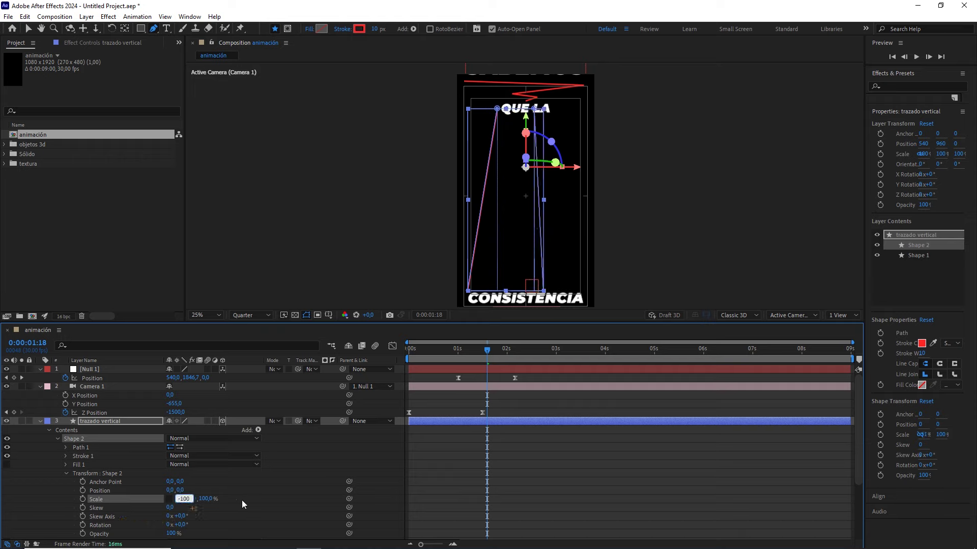
left_click(263, 495)
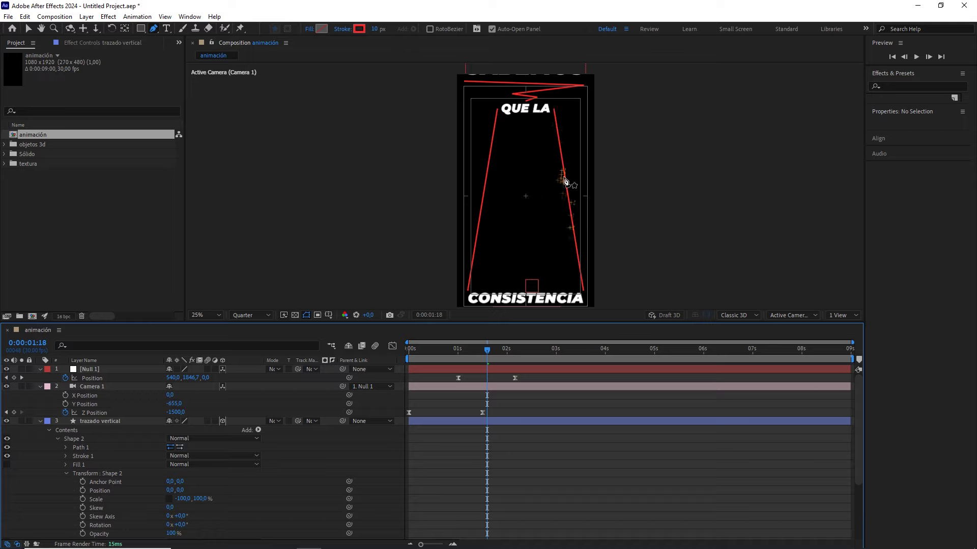
- Scrub to the CONSISTENCIA CLAVE section and collapse the trazado vertical and Camera 1 layers
left_click_drag(487, 352, 514, 352)
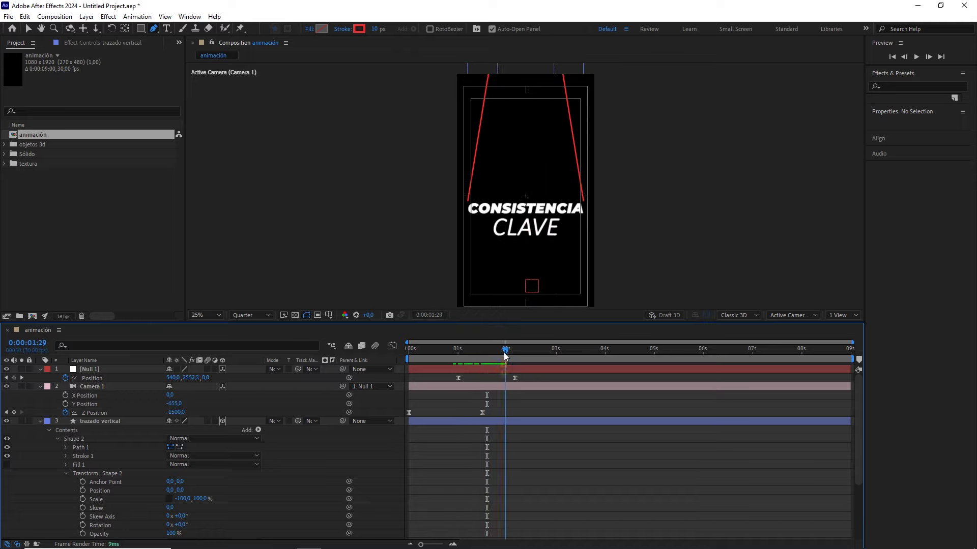
left_click(39, 420)
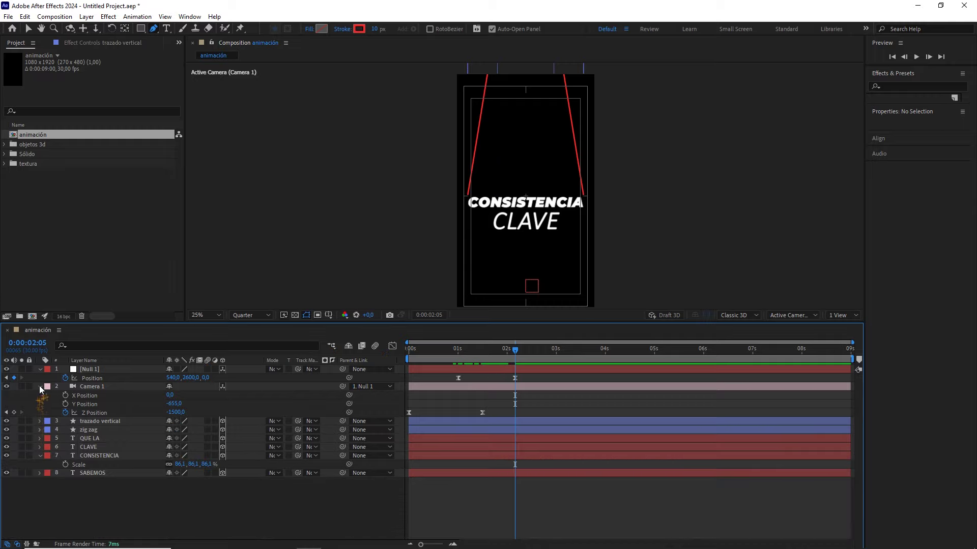
left_click(39, 386)
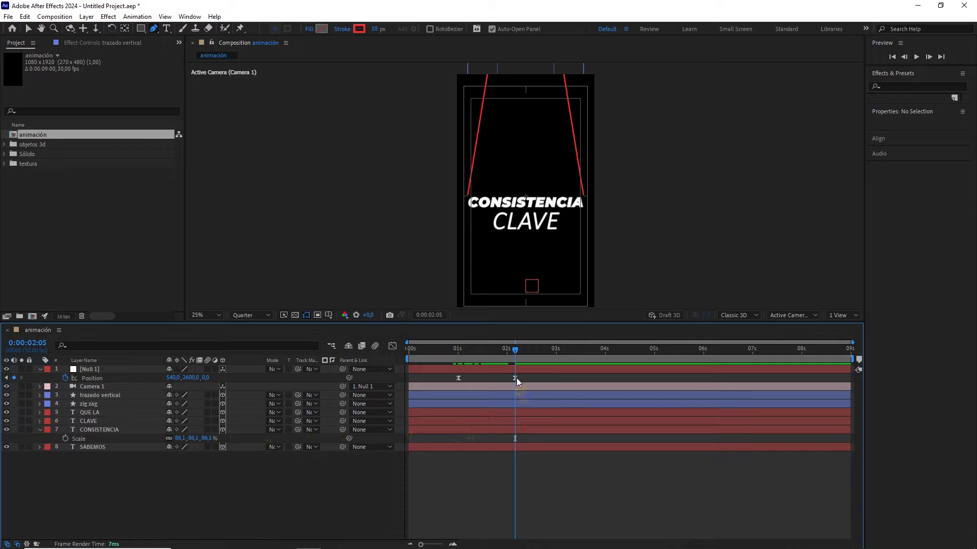
right_click(279, 492)
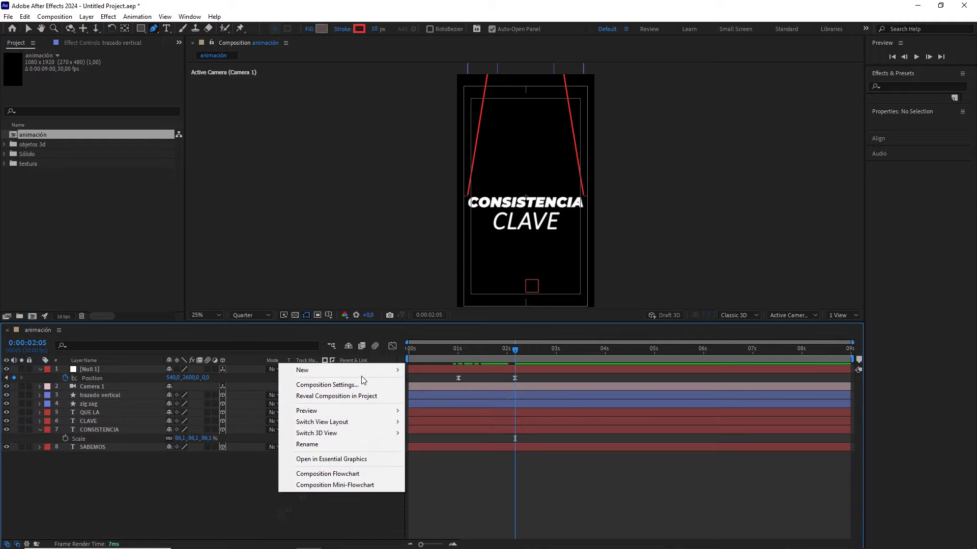
- Add a centered 3D null, Null 2, and parent the first null to it
mouse_move(361, 371)
left_click(455, 429)
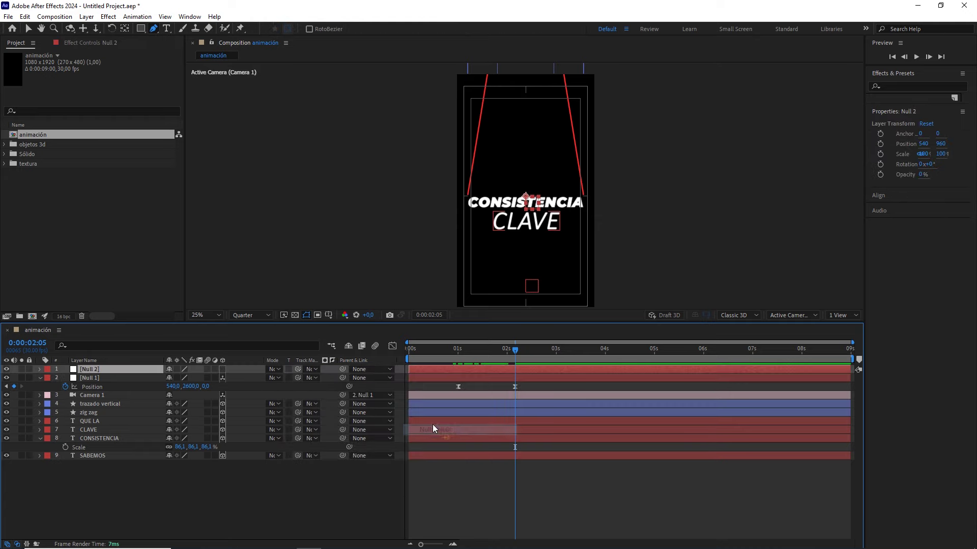
left_click(222, 369)
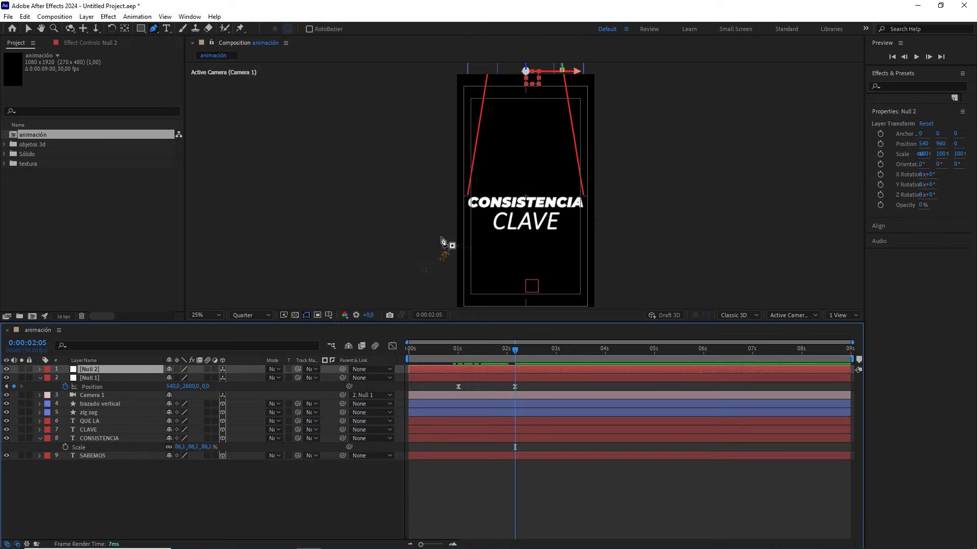
key("ctrl+Home")
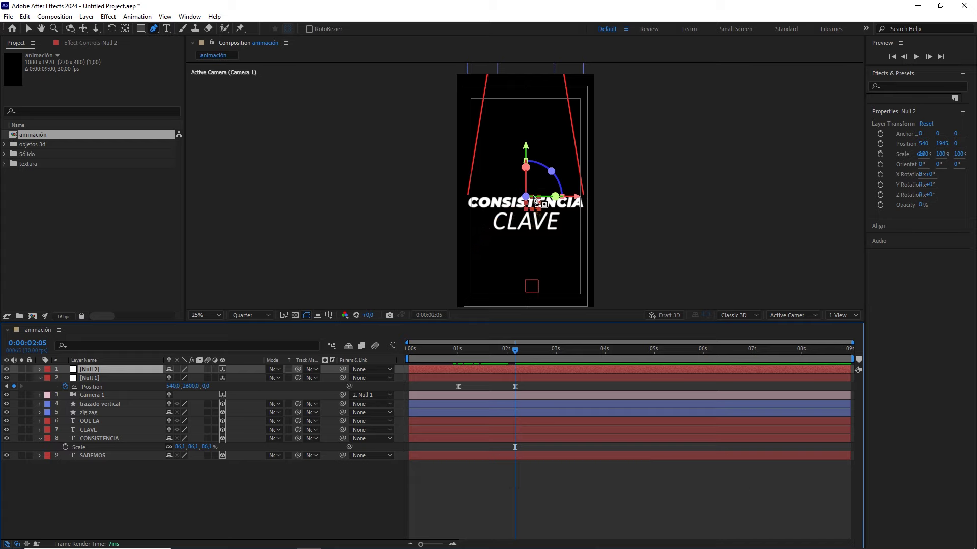
left_click(96, 376)
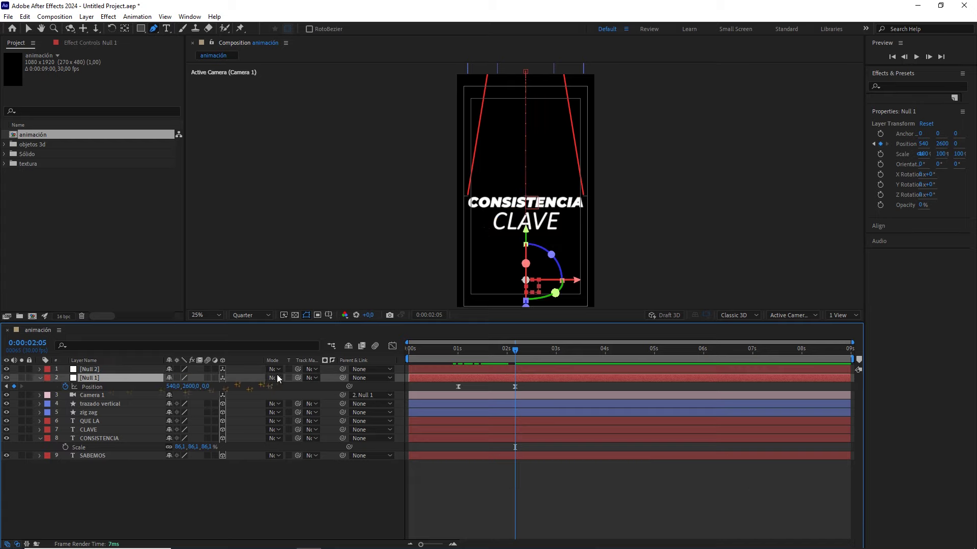
left_click_drag(343, 378, 142, 368)
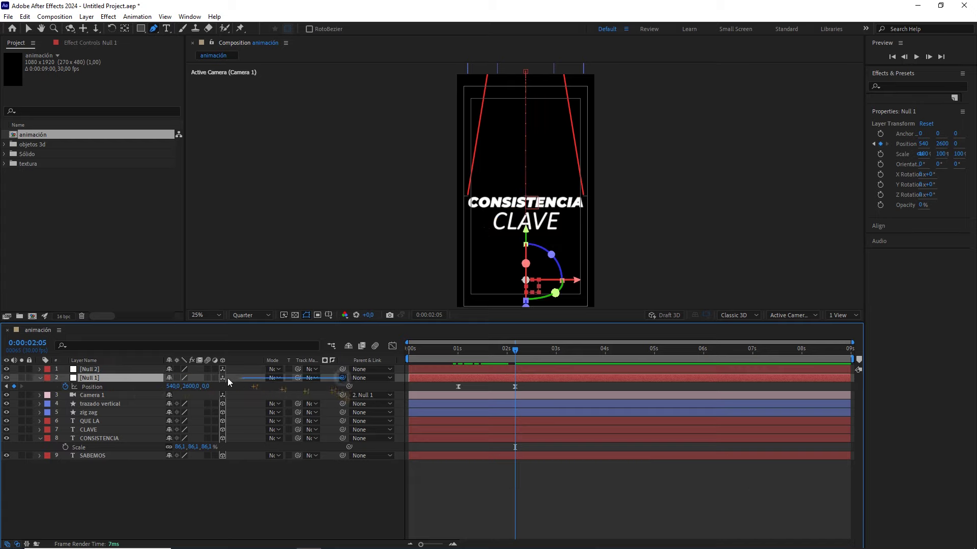
left_click(142, 368)
key("p")
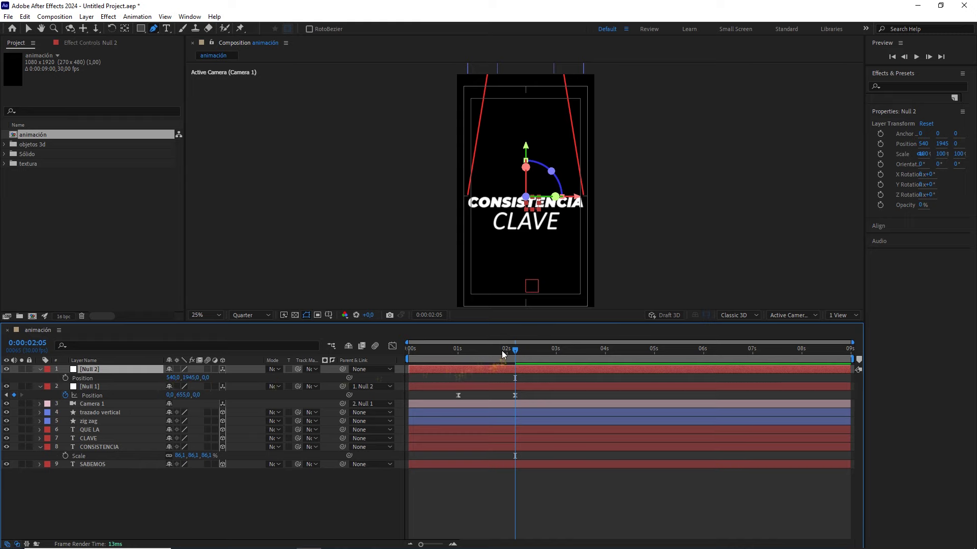
- Keyframe Null 2's Position at 540, 1945, 0 at the camera's 1:15 keyframe
left_click_drag(515, 350, 487, 356)
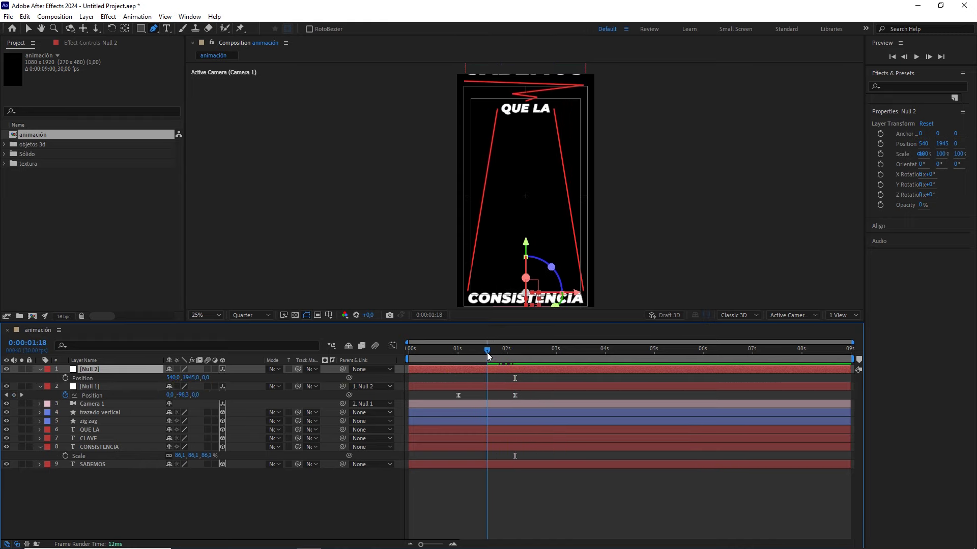
left_click(469, 402)
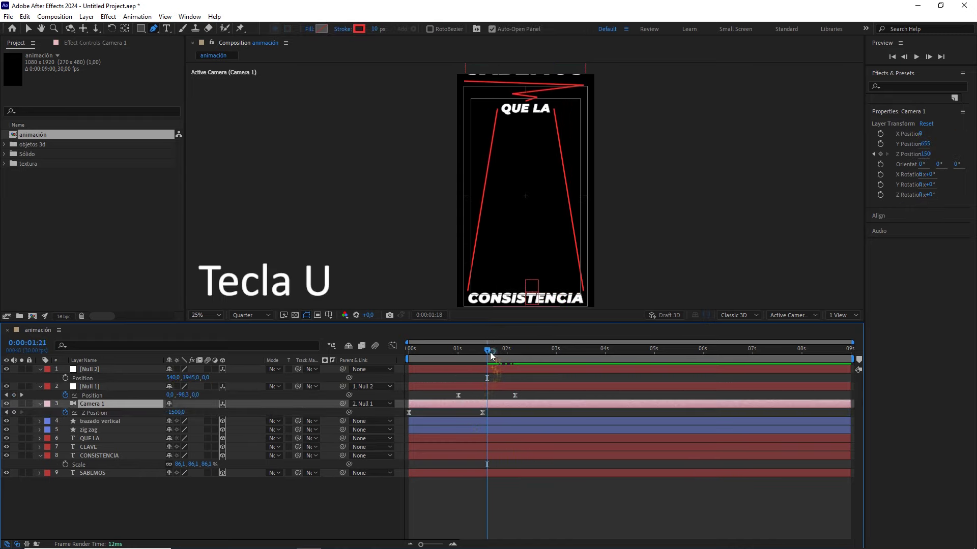
left_click_drag(490, 351, 482, 351)
left_click(483, 412)
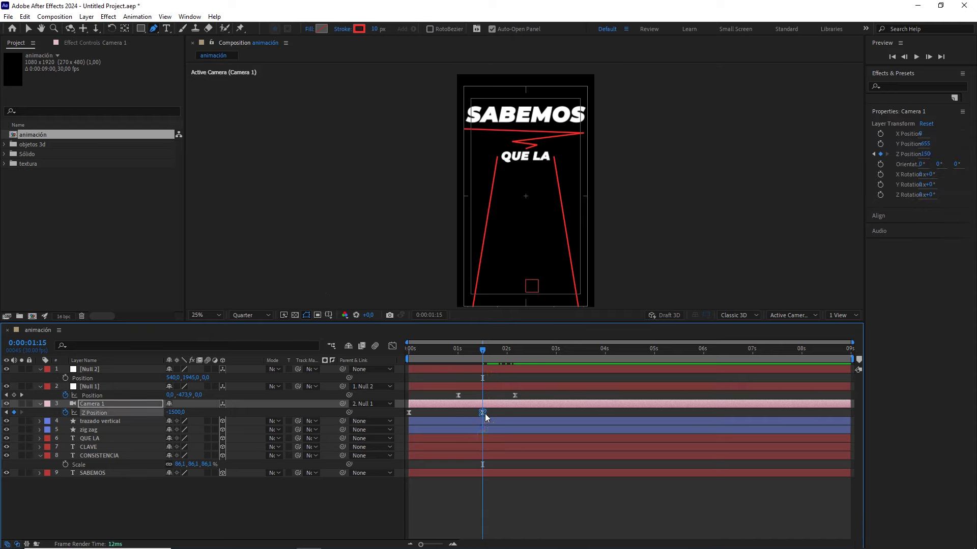
left_click(487, 371)
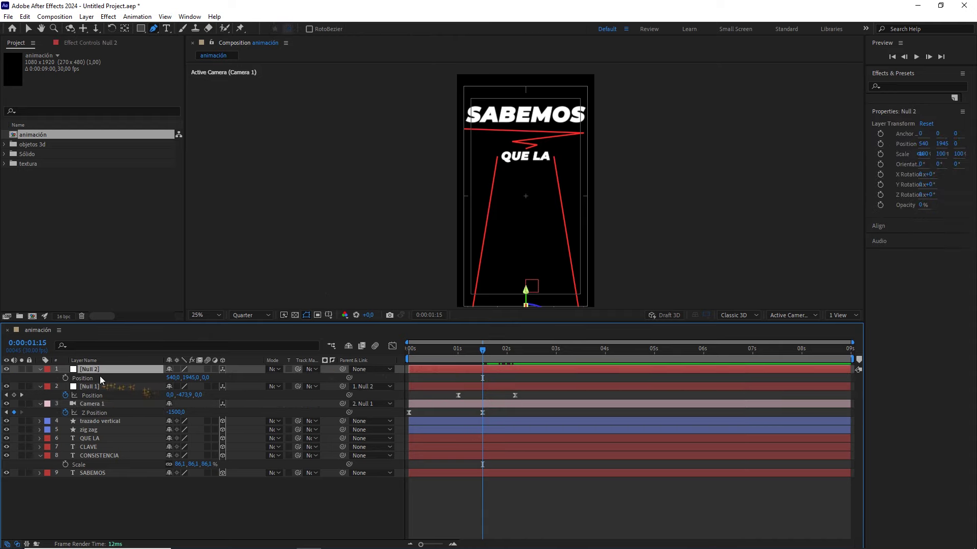
left_click(65, 378)
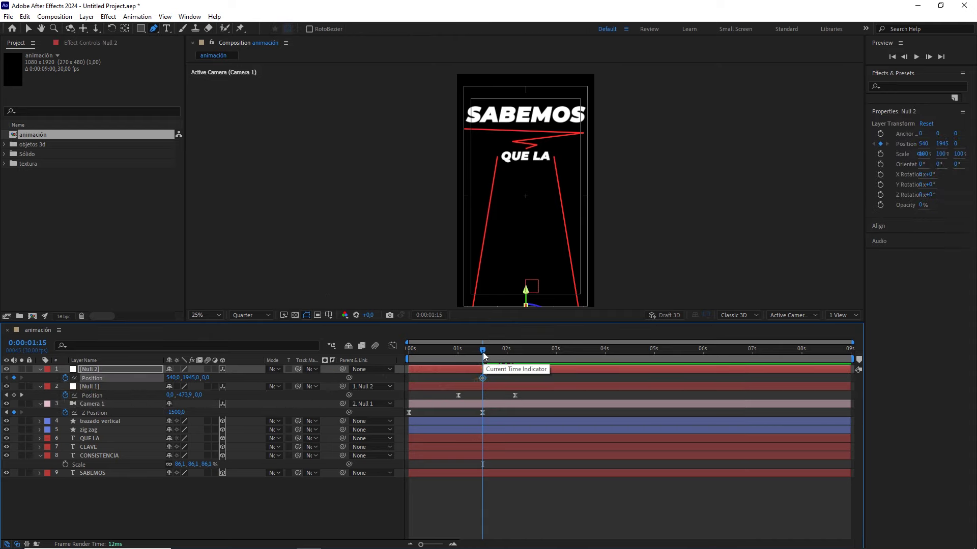
left_click_drag(484, 357, 581, 365)
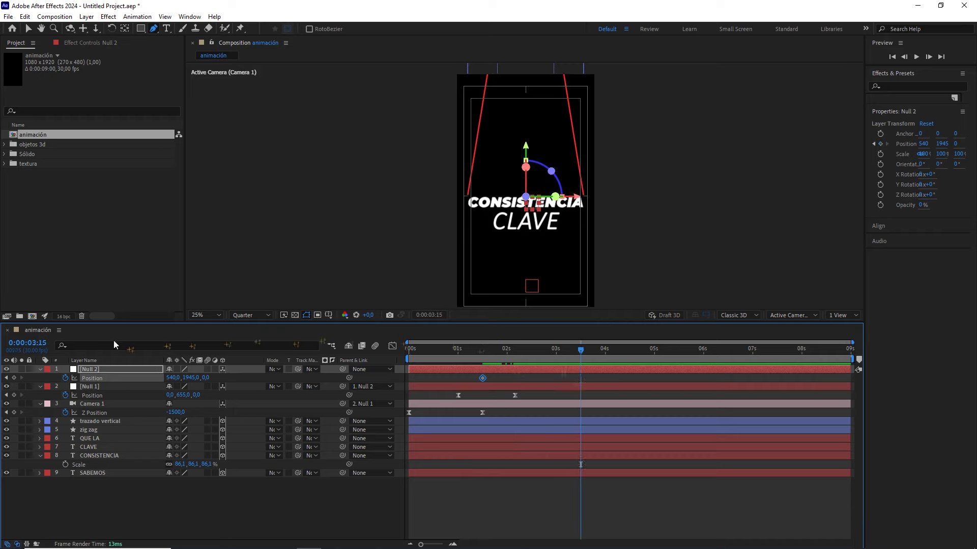
- Add a second Null 2 Position keyframe at 3:15 with Z set to -2500
left_click(231, 382)
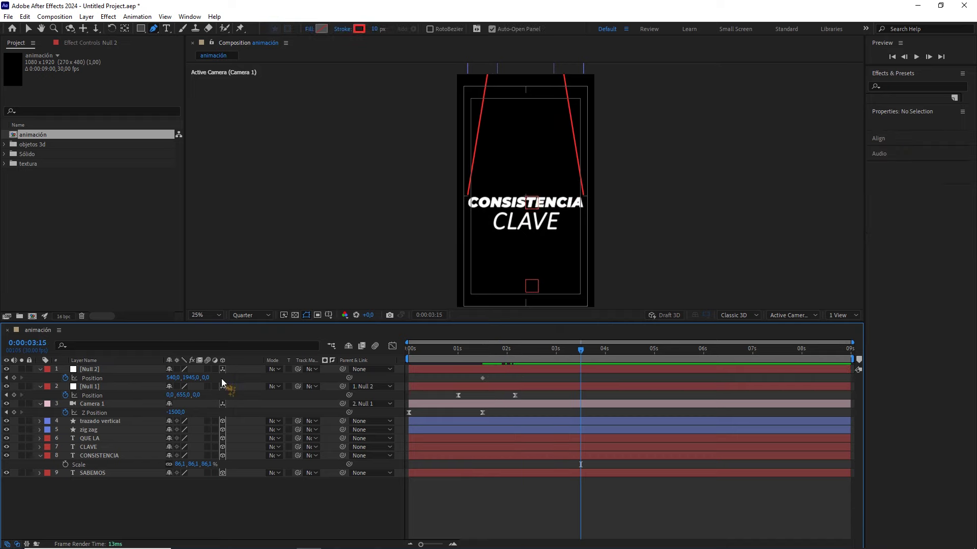
left_click_drag(206, 378, 152, 377)
left_click(212, 378)
type("-2500")
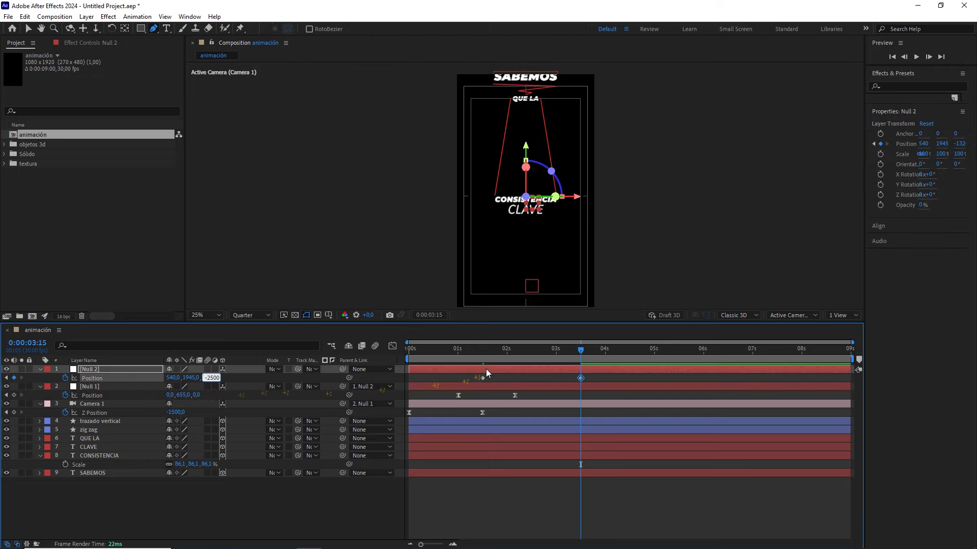
key("Return")
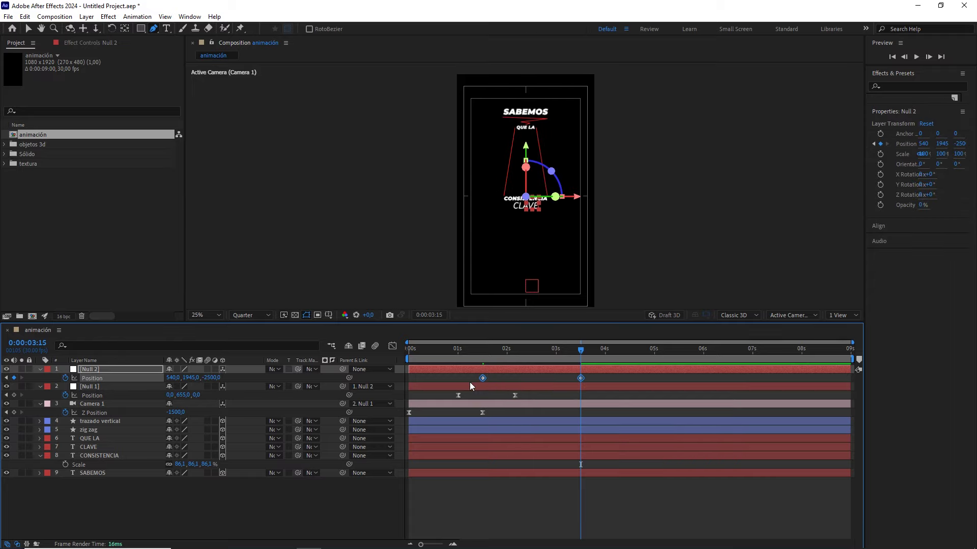
- Ease both Null 2 Position keyframes with 65% incoming and outgoing influence
right_click(483, 378)
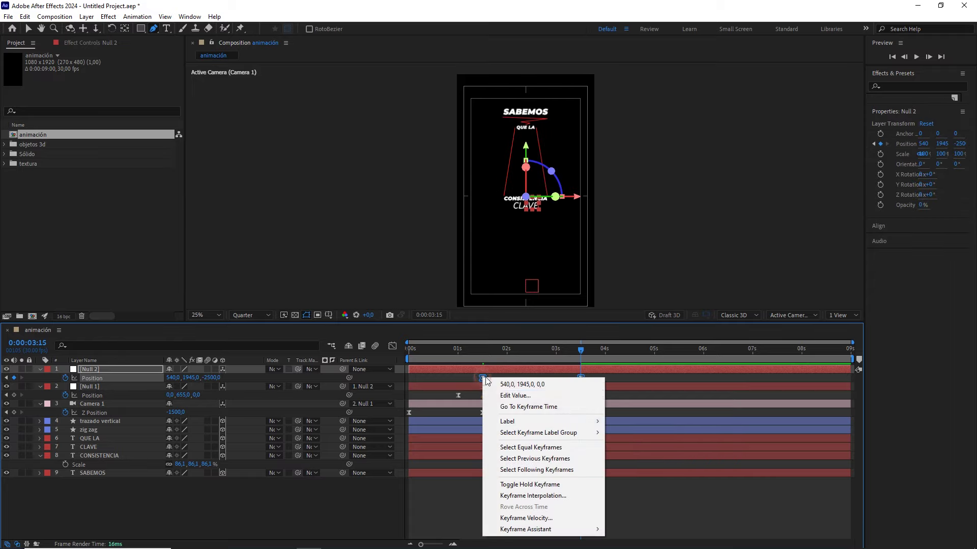
left_click(526, 518)
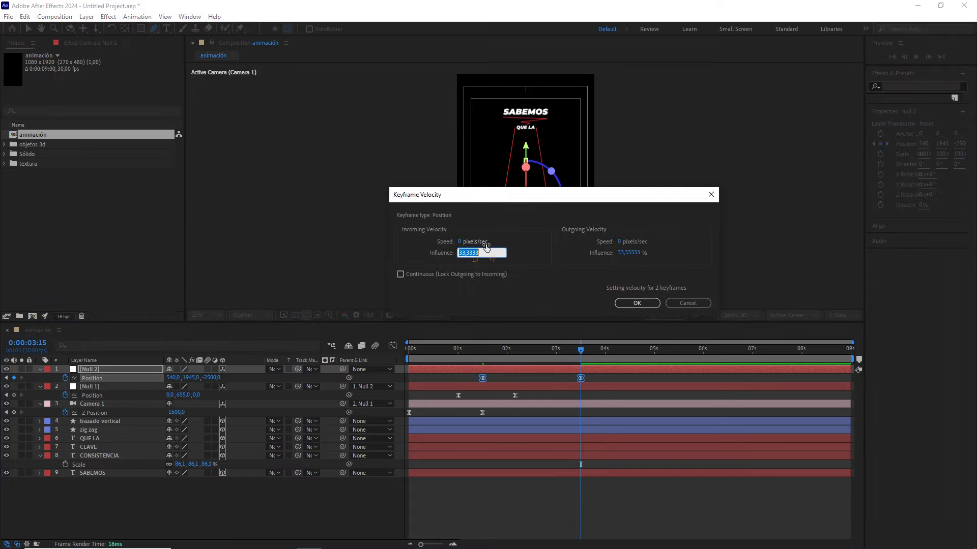
left_click(628, 253)
type("65")
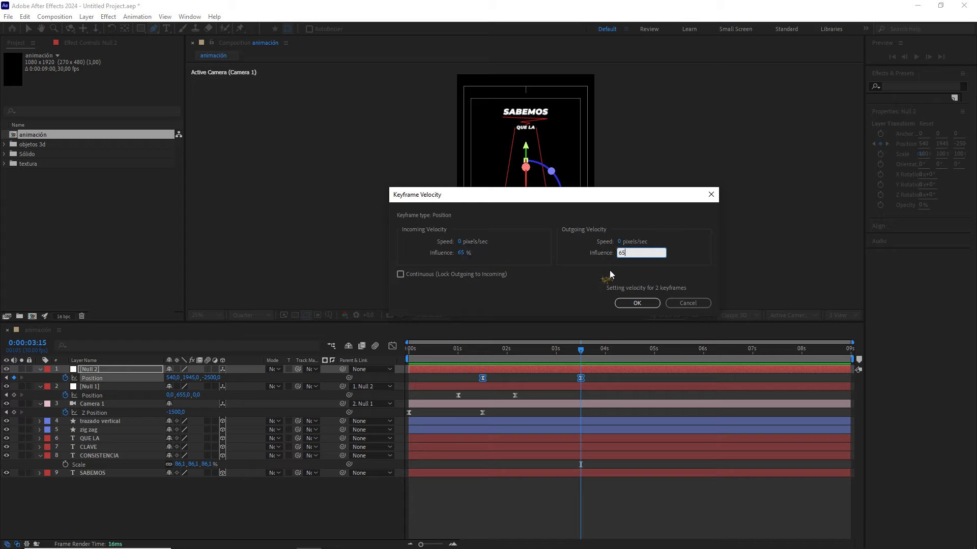
left_click(636, 303)
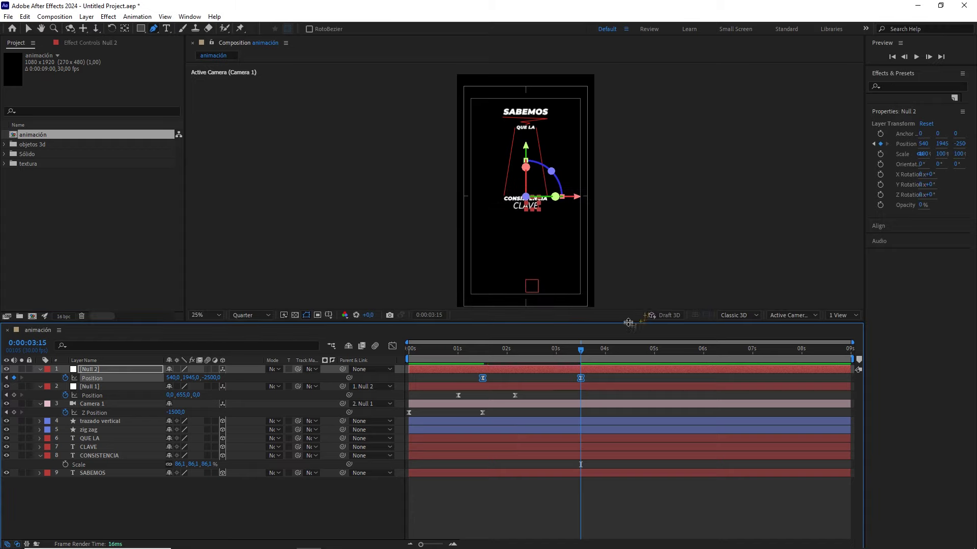
left_click_drag(580, 349, 415, 352)
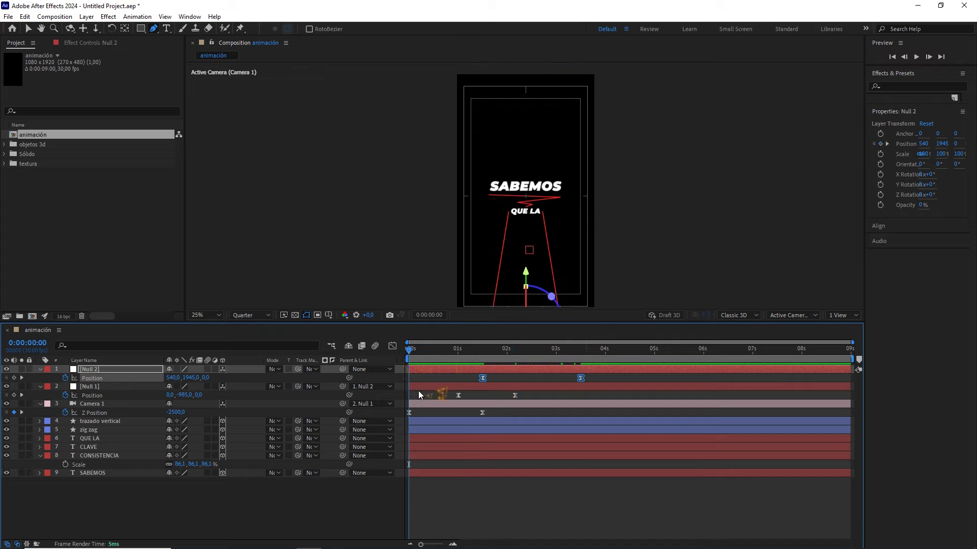
left_click(337, 488)
key("space")
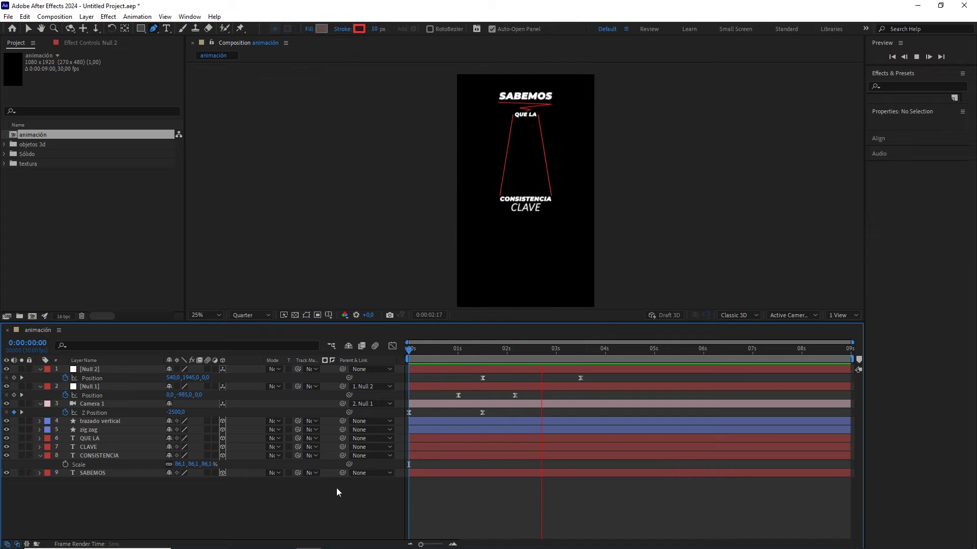
left_click_drag(451, 348, 447, 348)
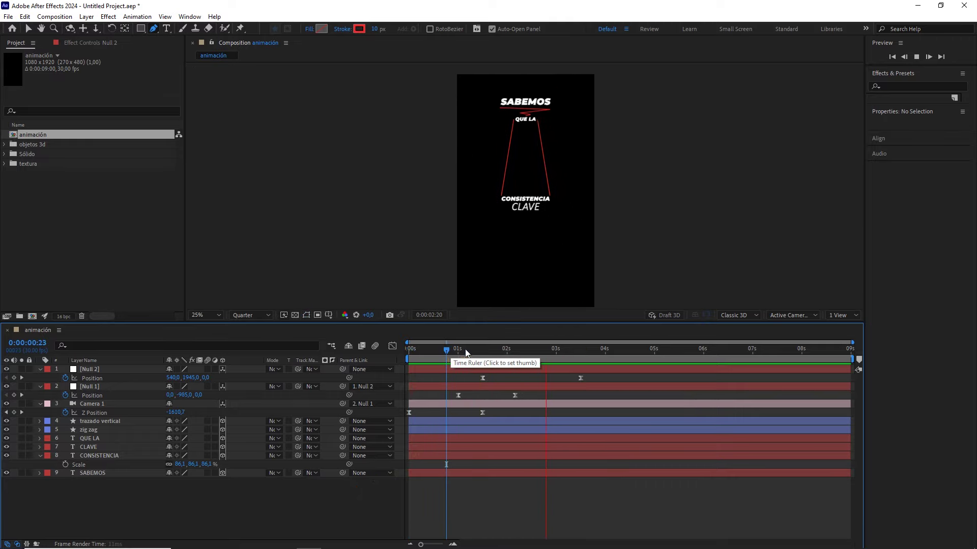
mouse_move(456, 350)
left_mouse_down()
mouse_move(480, 351)
mouse_move(463, 358)
left_mouse_up()
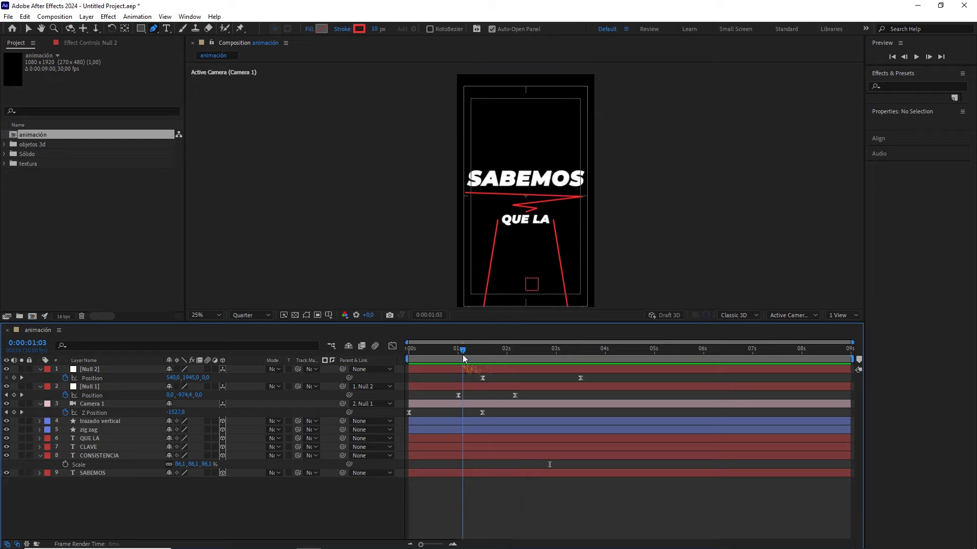
key("space")
key("space")
- In the Graph Editor, give Null 2's first Position keyframe a 300 px/sec outgoing speed
left_click(482, 378)
left_click(392, 346)
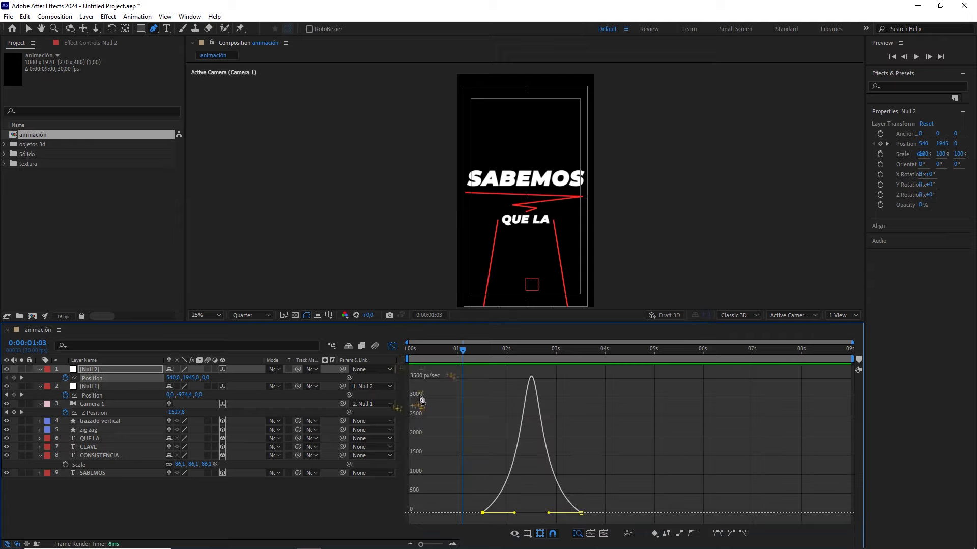
mouse_move(483, 516)
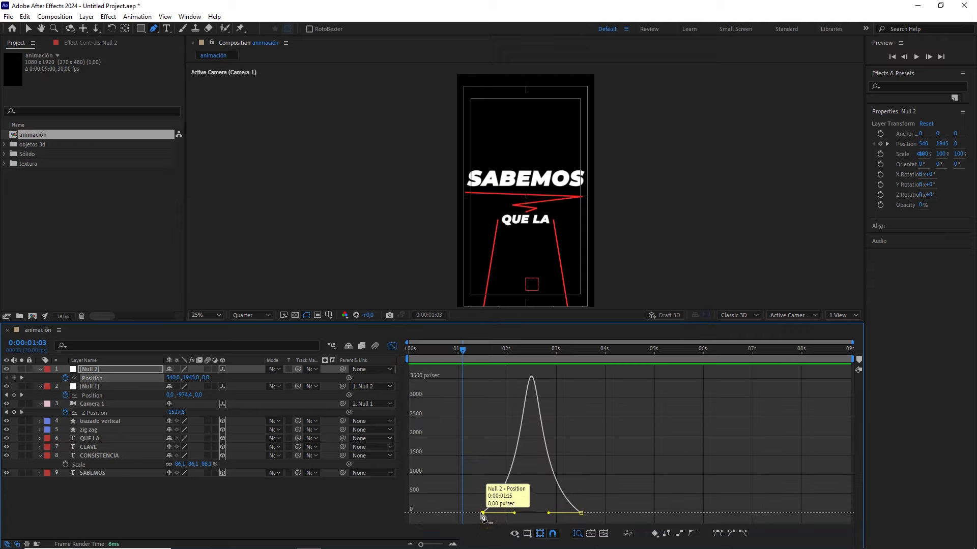
right_click(483, 513)
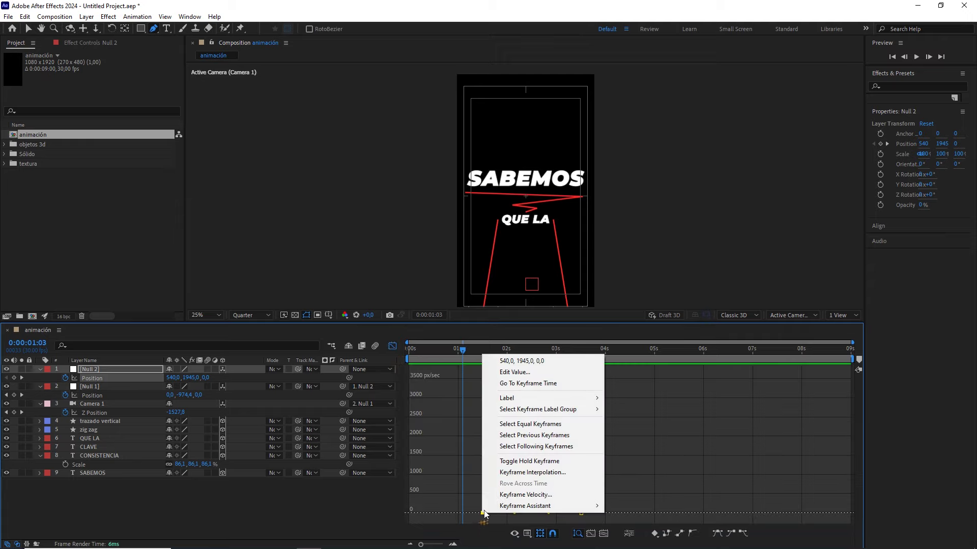
left_click(535, 493)
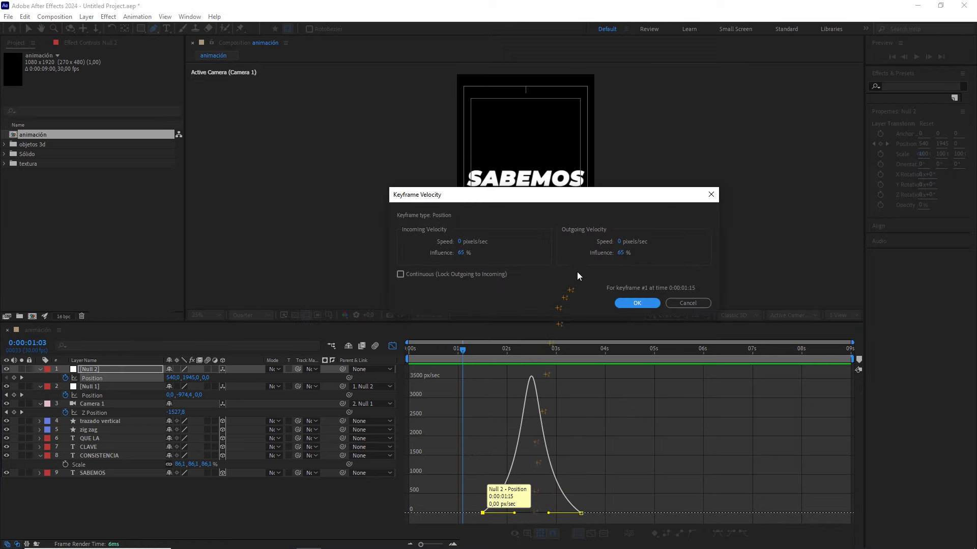
left_click(633, 243)
type("300")
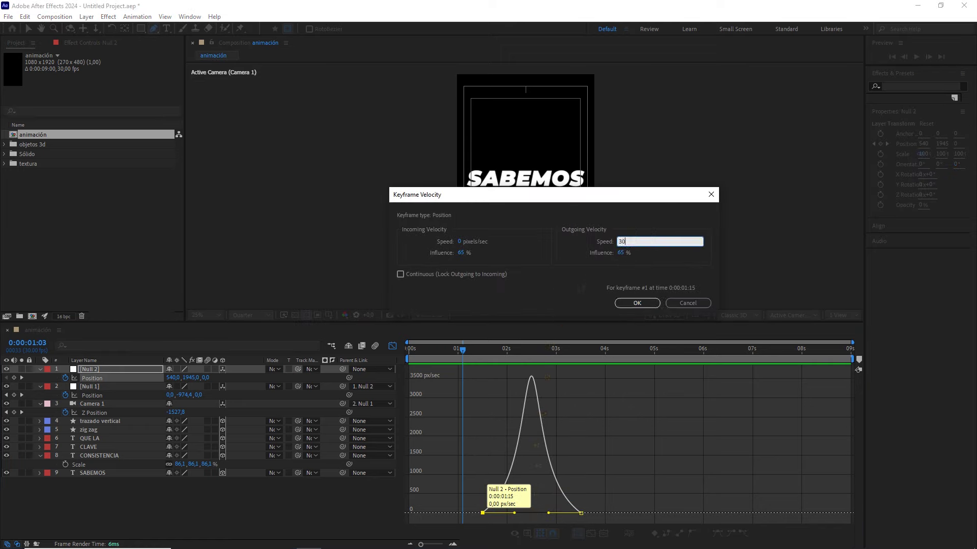
left_click(642, 303)
left_click_drag(483, 350, 429, 350)
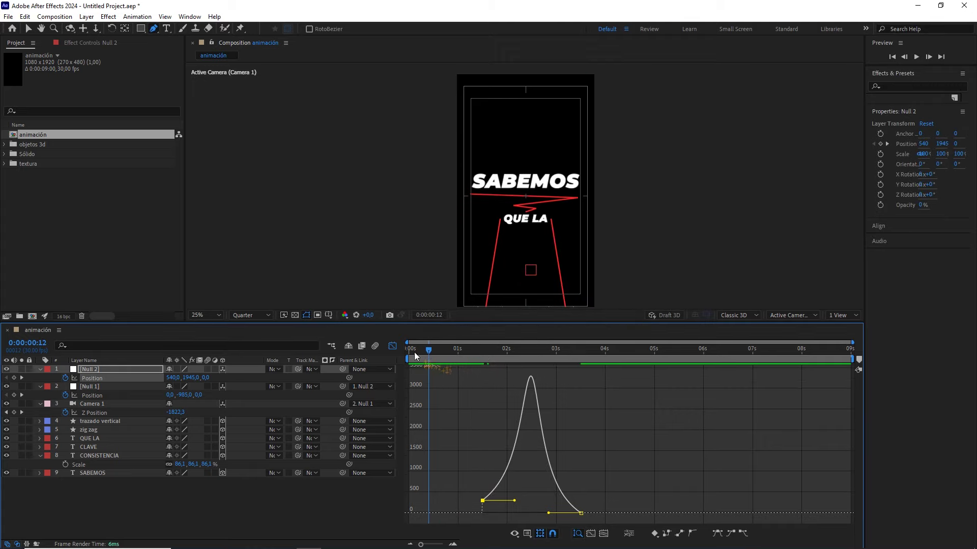
left_click(391, 347)
left_click(357, 508)
key("space")
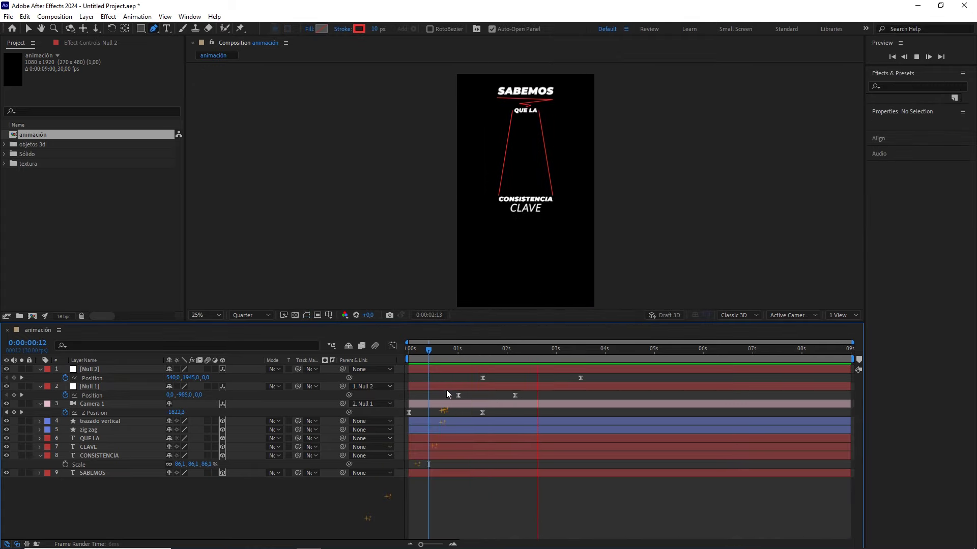
left_click(456, 350)
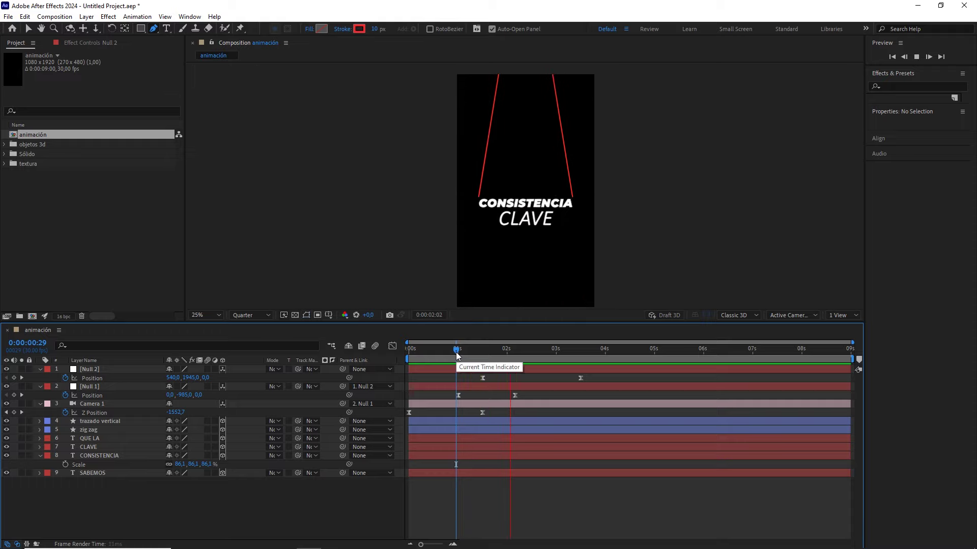
left_click(428, 350)
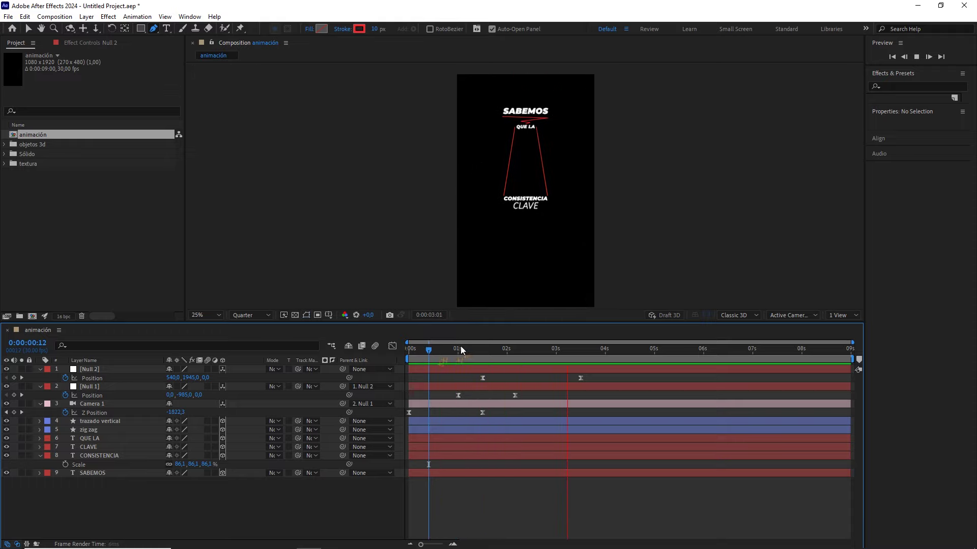
left_click_drag(459, 348, 576, 356)
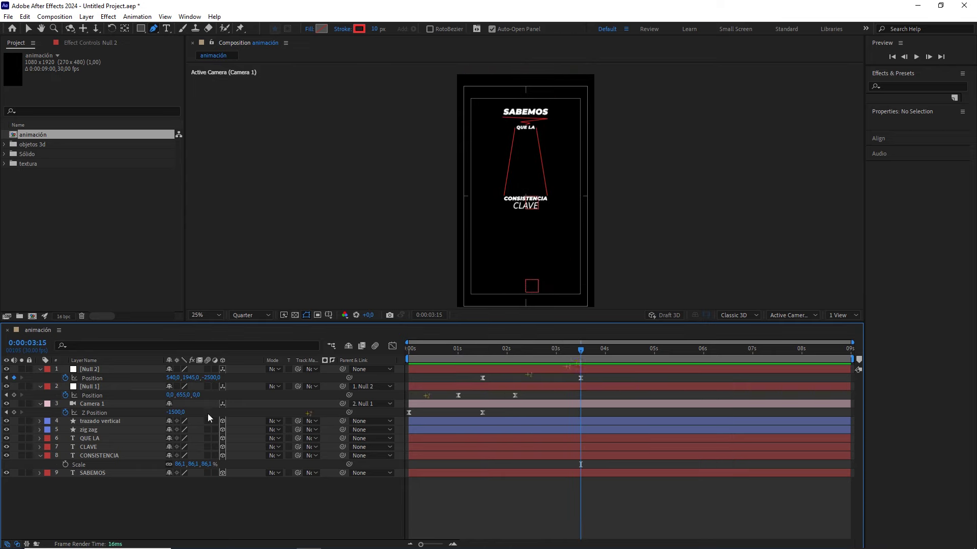
left_click(40, 456)
- Give the QUE LA, CLAVE, CONSISTENCIA and SABEMOS layers the Orange label colour
left_click_drag(145, 494, 63, 440)
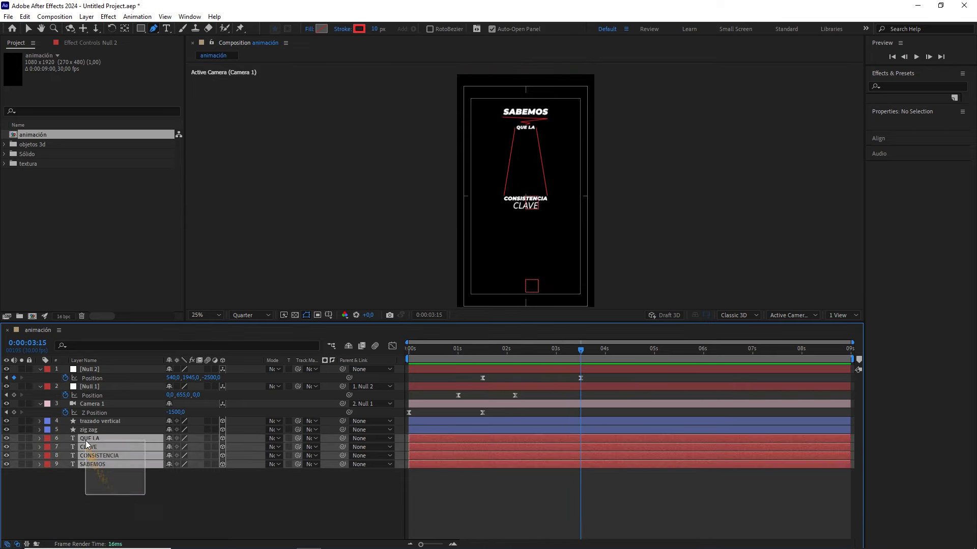
left_click(47, 438)
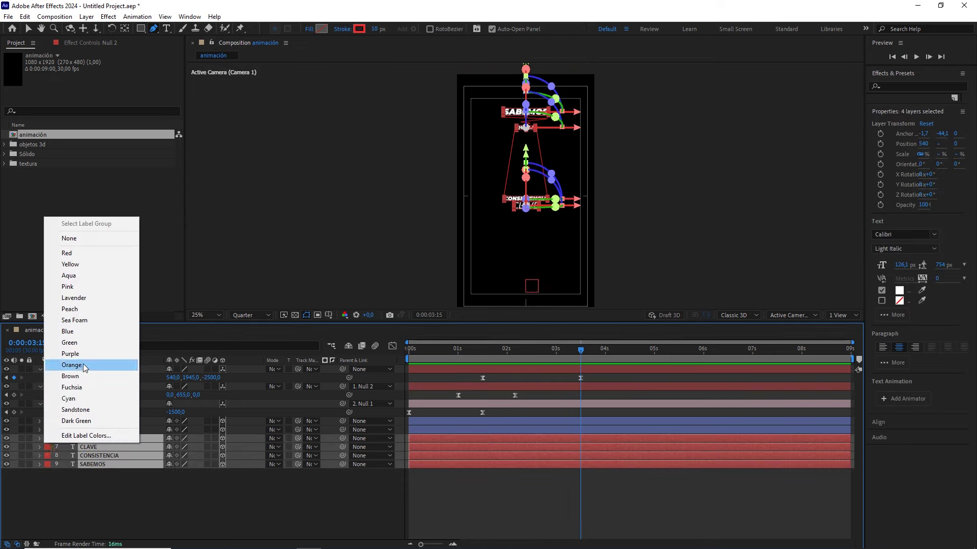
left_click(81, 365)
left_click(96, 422)
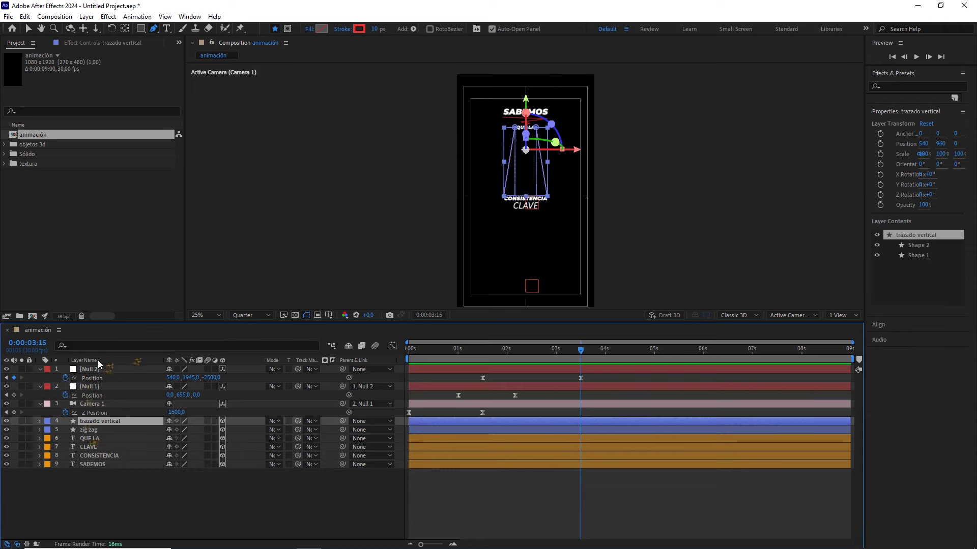
left_click(189, 488)
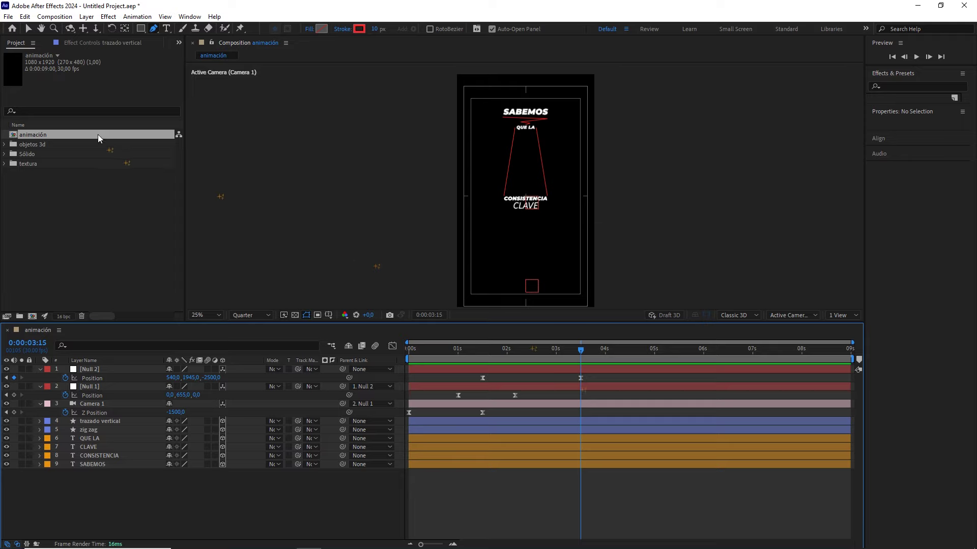
- Add old_crown.glb from the objetos 3d folder as the top layer of the animación composition
left_click(4, 145)
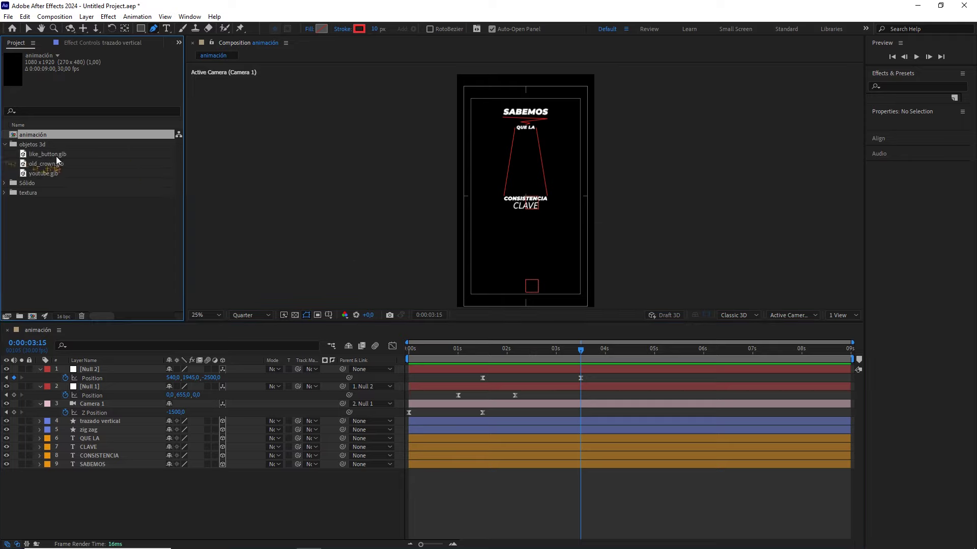
left_click_drag(53, 162, 96, 367)
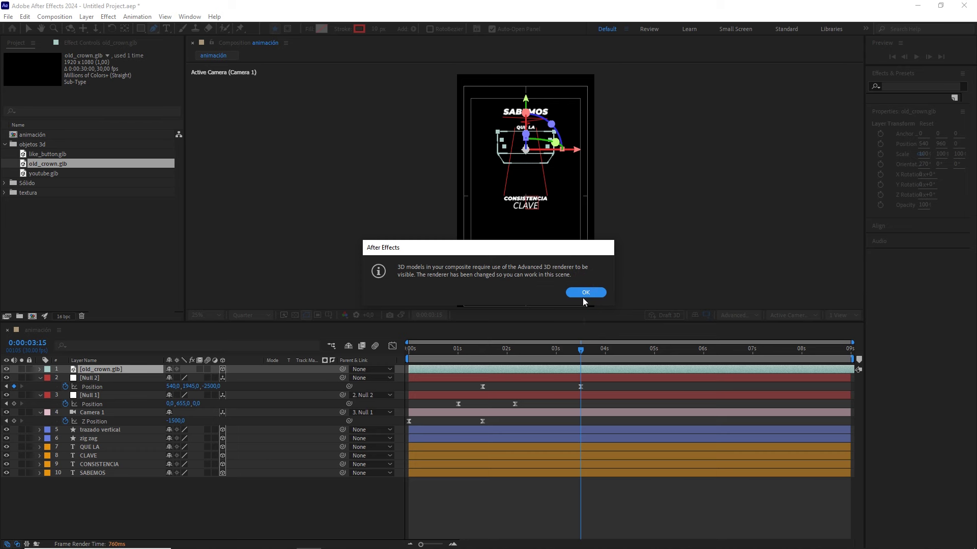
- Dismiss the renderer notice and accept old_crown.glb's model settings in the animación comp
left_click(581, 292)
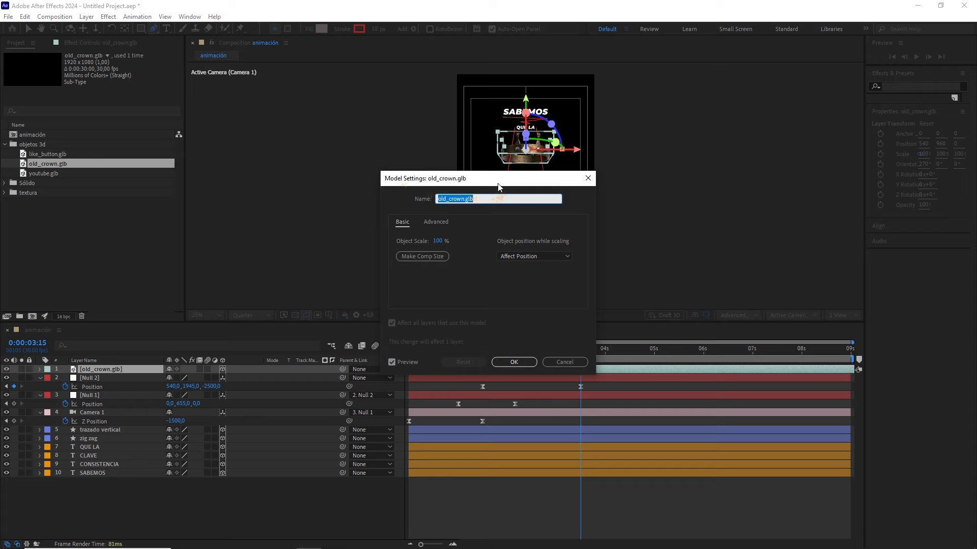
left_click(515, 362)
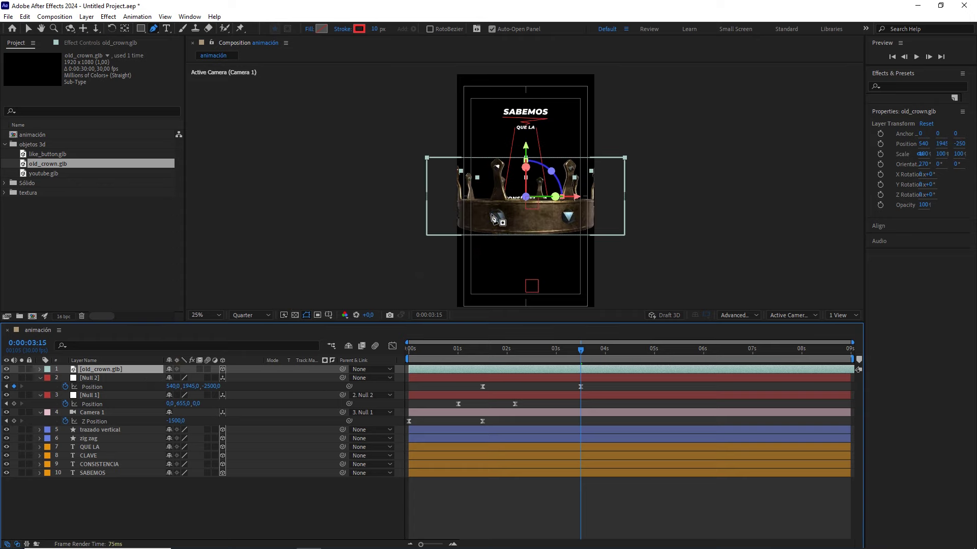
- Switch the viewer to a 2 Views layout with a Left view beside the camera
left_click(839, 315)
left_click(847, 337)
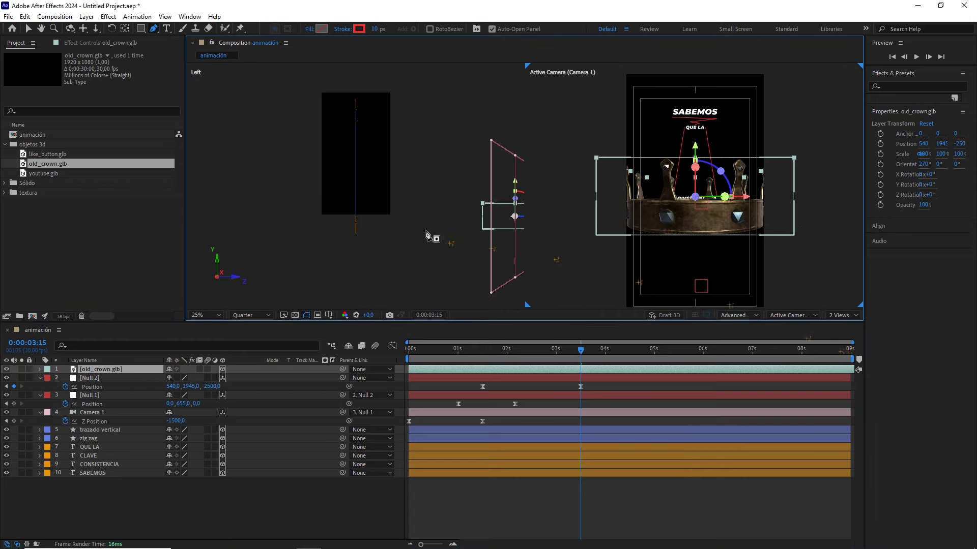
scroll(305, 183, "down", 1)
scroll(305, 183, "down", 1)
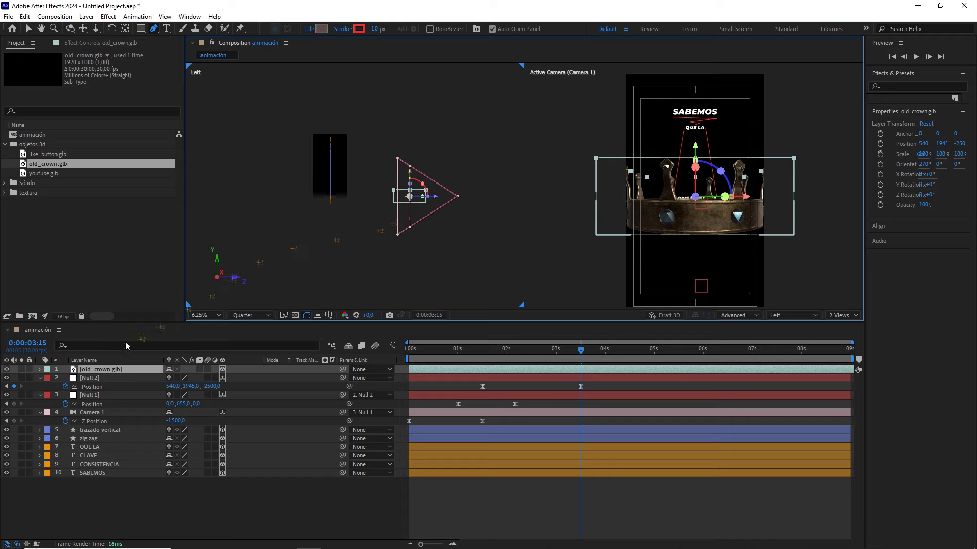
- Scale the old_crown.glb layer to 40% and reveal its Position property
left_click(111, 370)
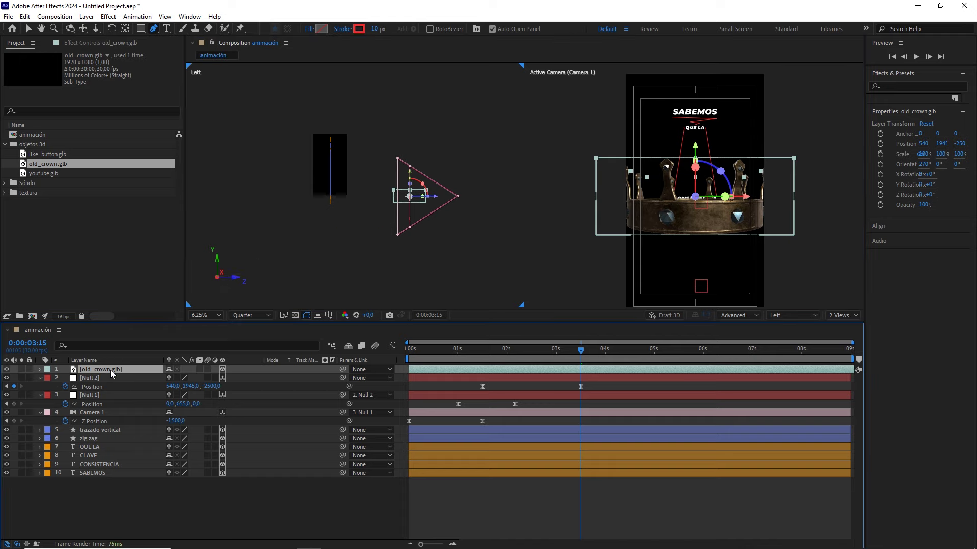
key("s")
left_click(213, 378)
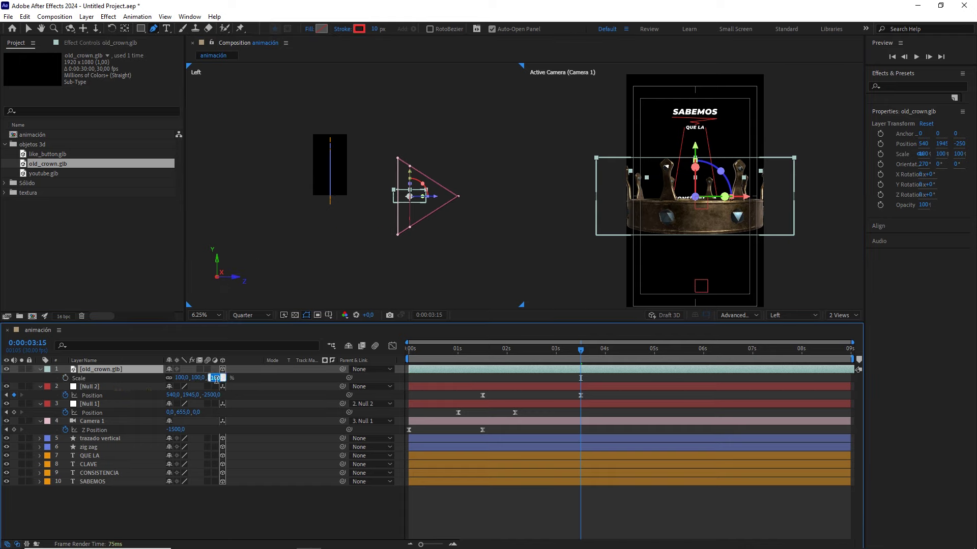
left_click(254, 380)
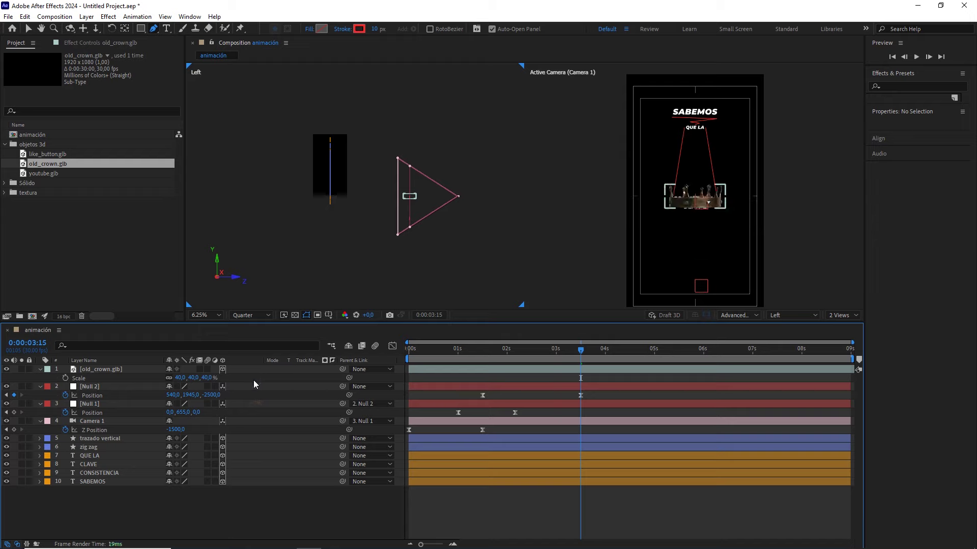
left_click(107, 368)
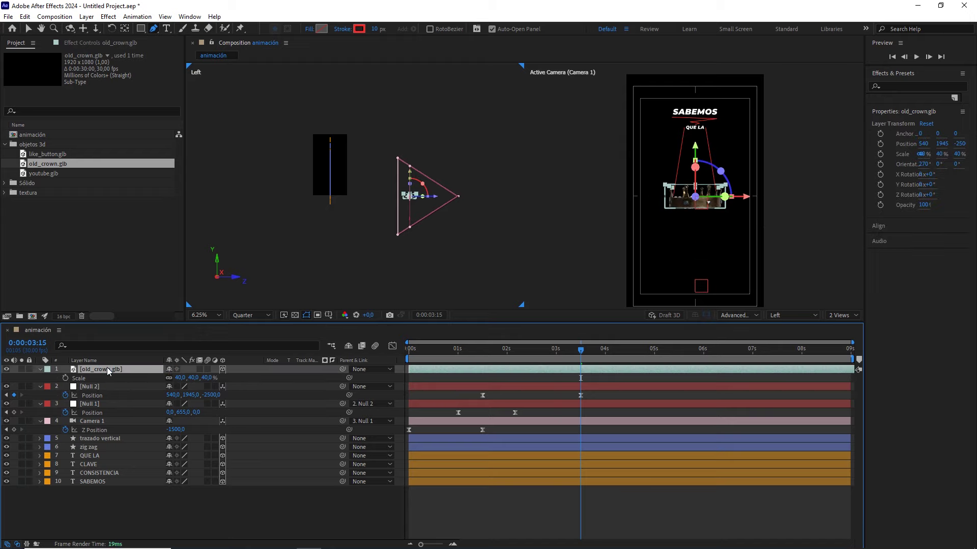
key("p")
- Set the crown's Z position to -2000
left_click(204, 378)
left_click_drag(204, 378, 216, 377)
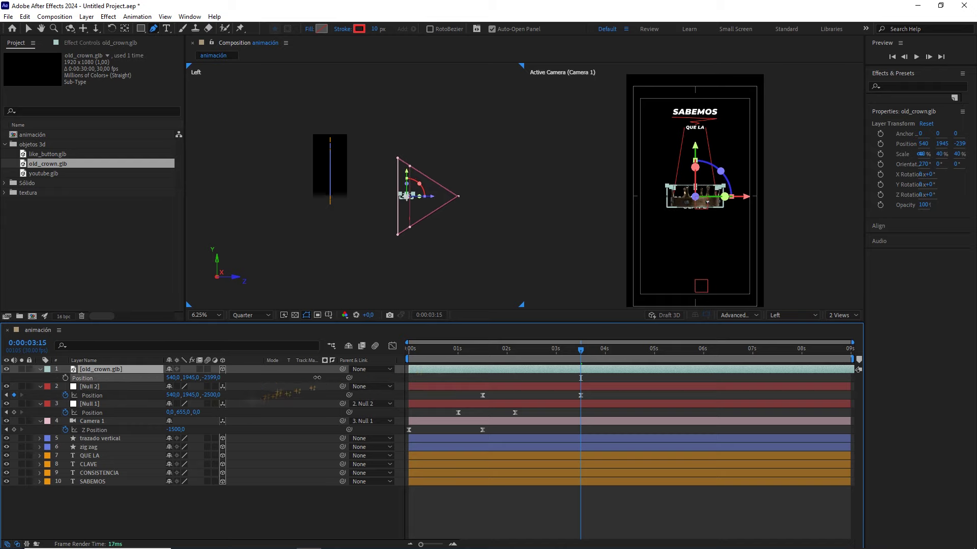
left_click(216, 377)
type("-2000")
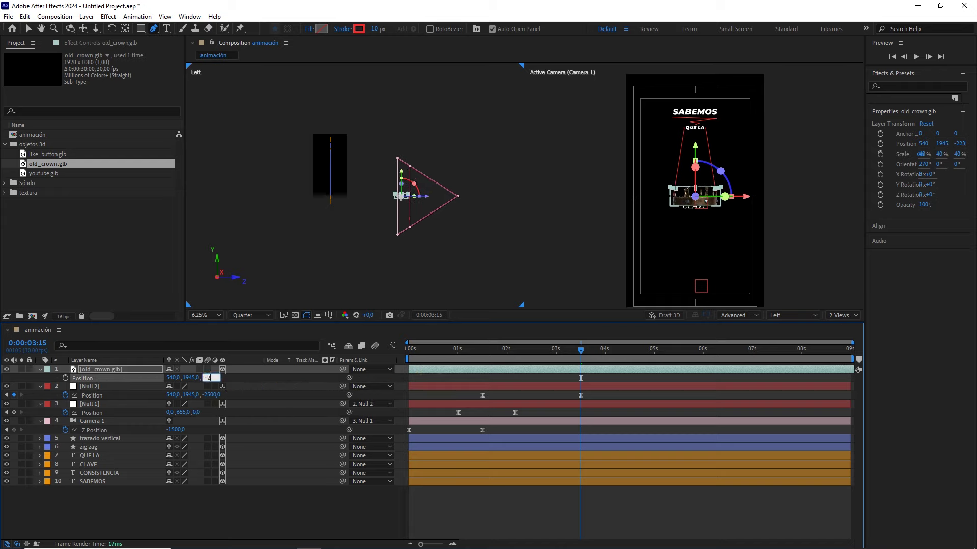
left_click(143, 371)
scroll(362, 244, "up", 4)
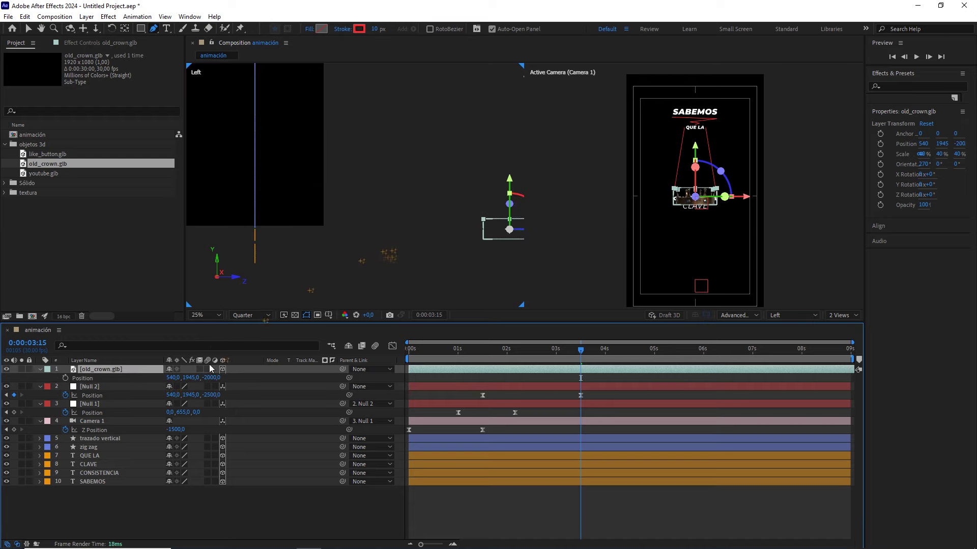
- Set the crown's Y position to 1900 and add a Position keyframe at 0:00:03:15
left_click(193, 505)
mouse_move(388, 262)
left_mouse_down()
mouse_move(307, 227)
mouse_move(379, 257)
left_mouse_up()
key("v")
scroll(459, 206, "down", 2)
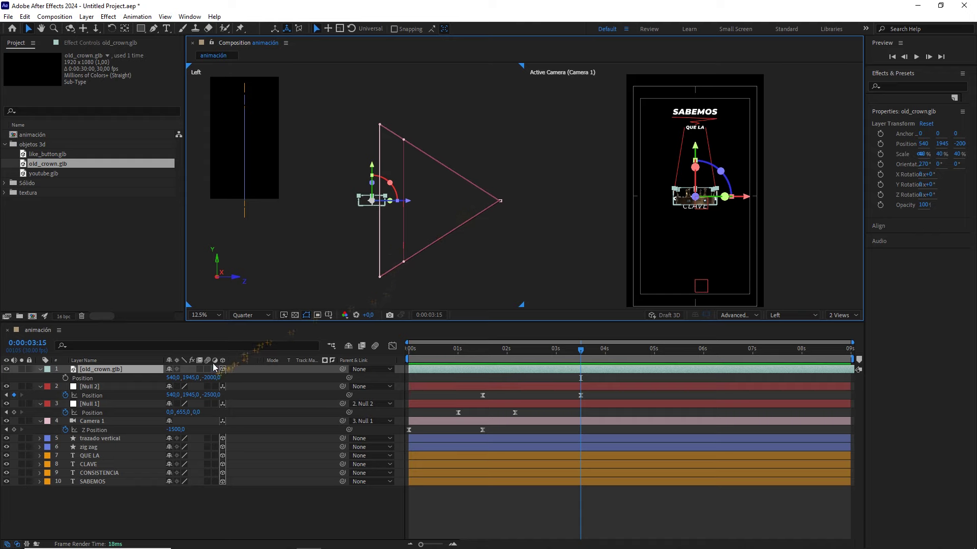
left_click_drag(193, 378, 178, 377)
left_click(187, 378)
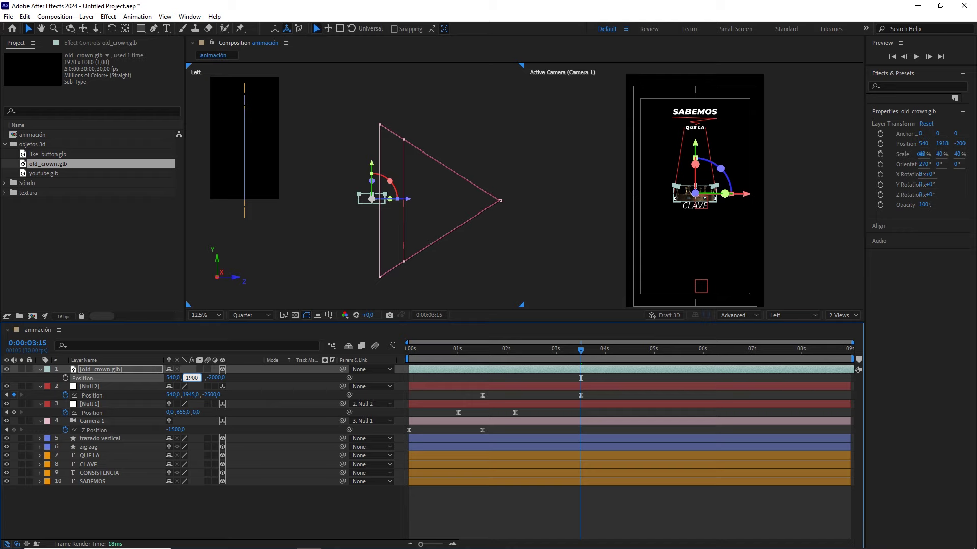
left_click(242, 376)
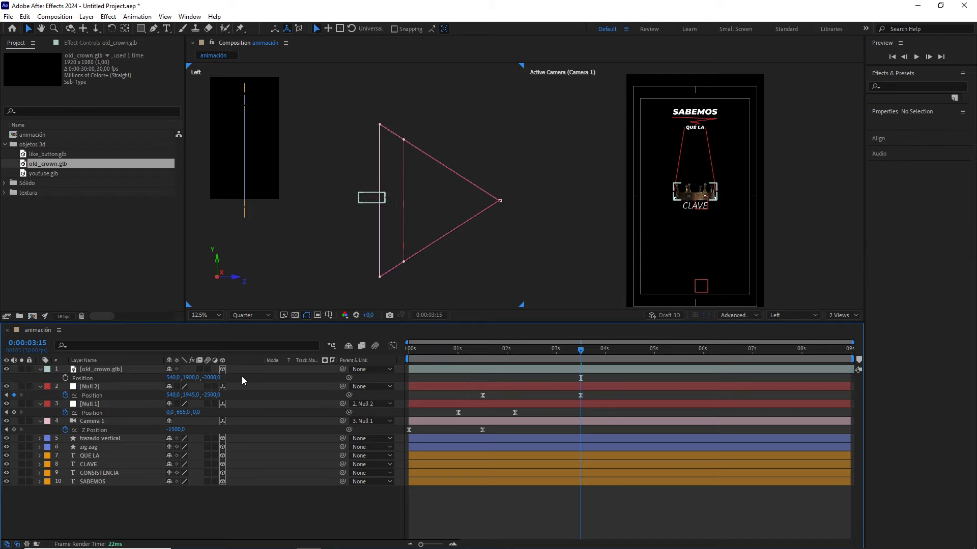
left_click(78, 378)
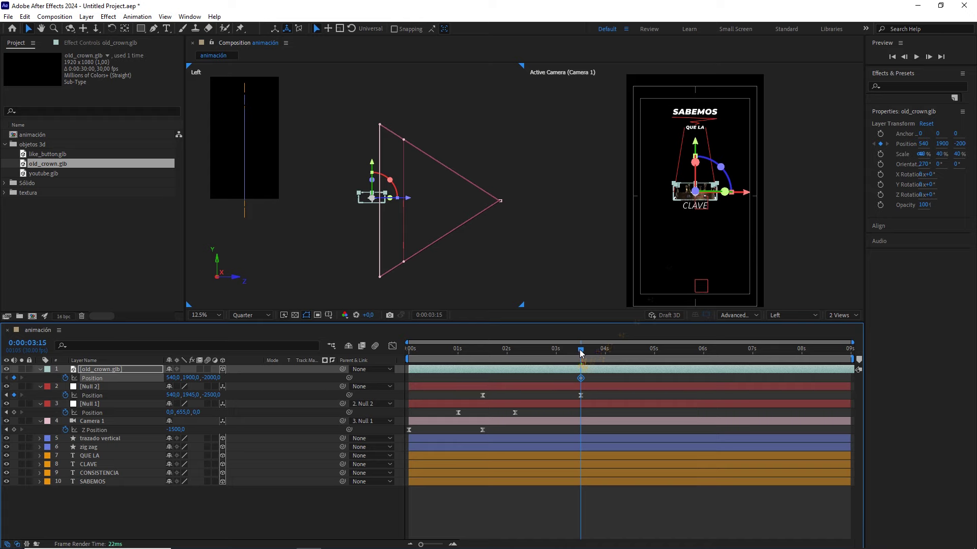
- At 0:00:02:11, raise the crown to Y position 1570, creating a second Position keyframe
mouse_move(580, 351)
left_mouse_down()
mouse_move(508, 352)
mouse_move(524, 355)
left_mouse_up()
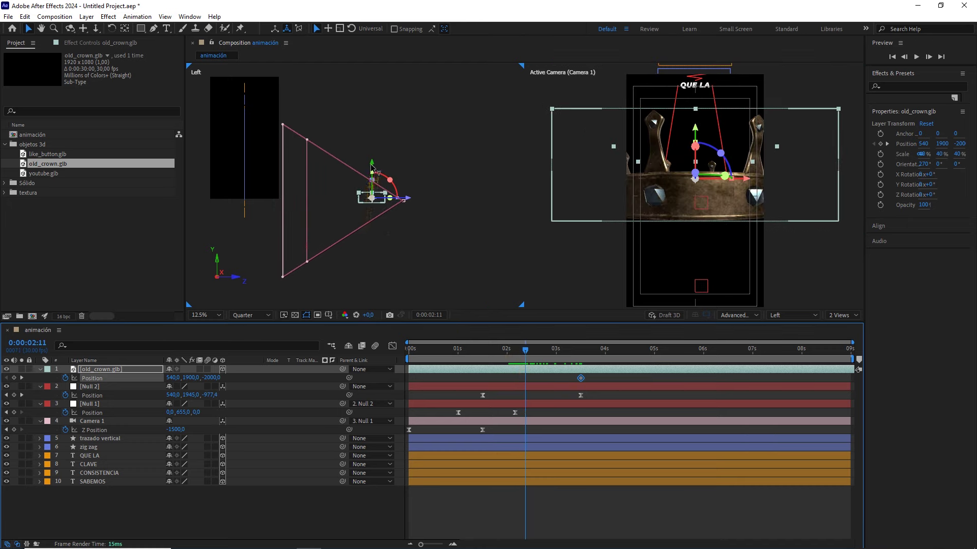
left_click_drag(371, 166, 375, 148)
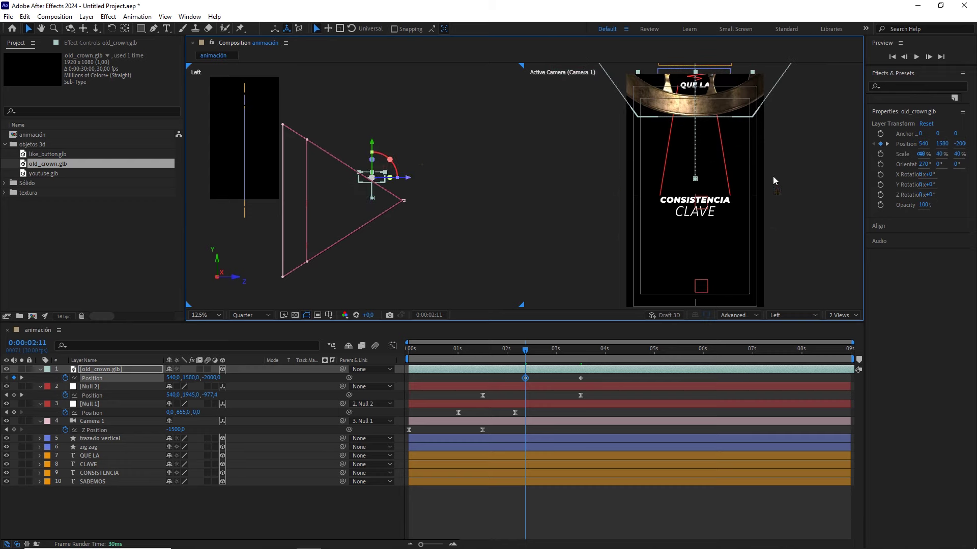
scroll(773, 176, "down", 1)
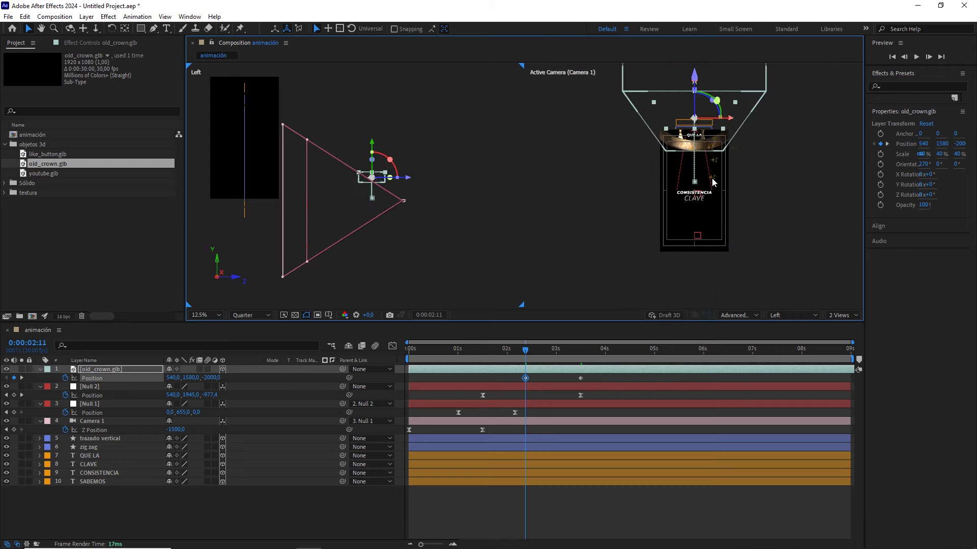
scroll(713, 182, "up", 1)
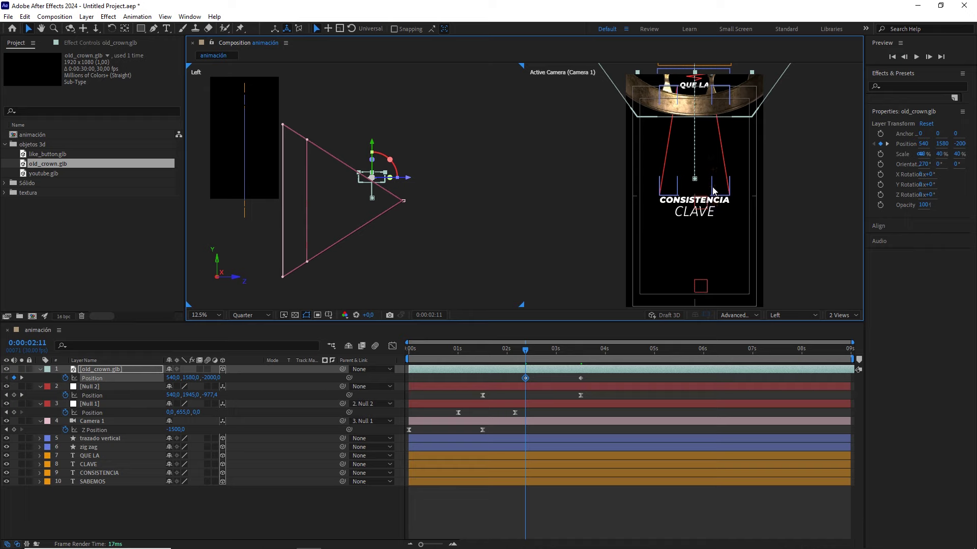
left_click(192, 378)
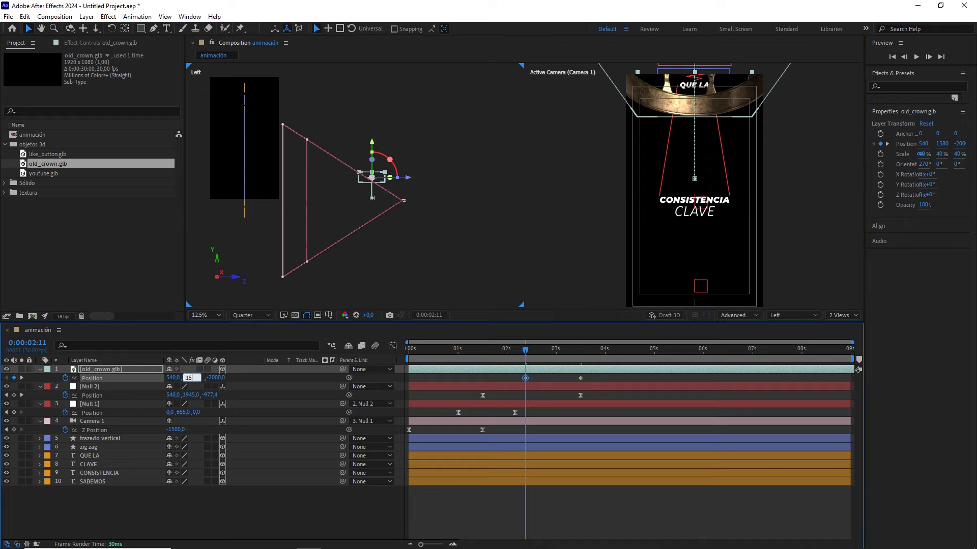
key("shift+r")
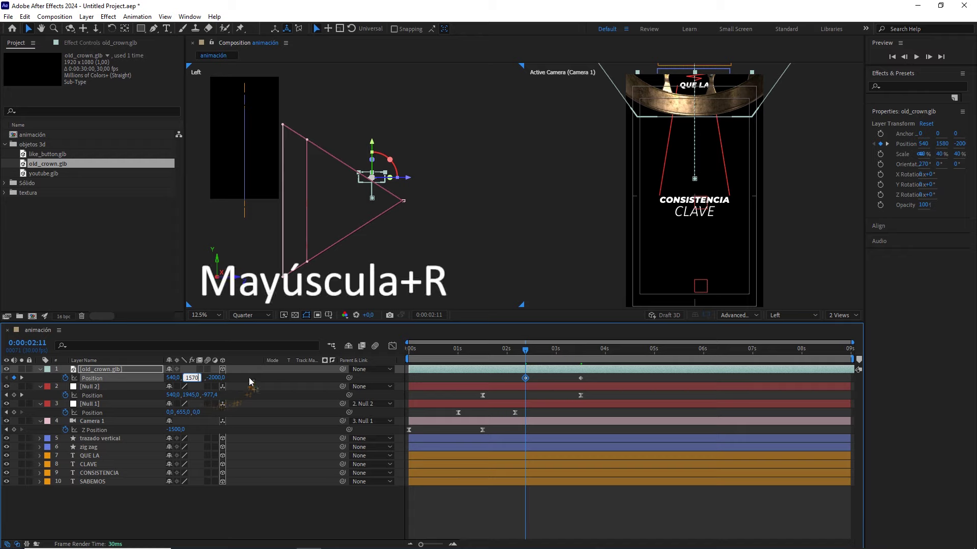
left_click(249, 377)
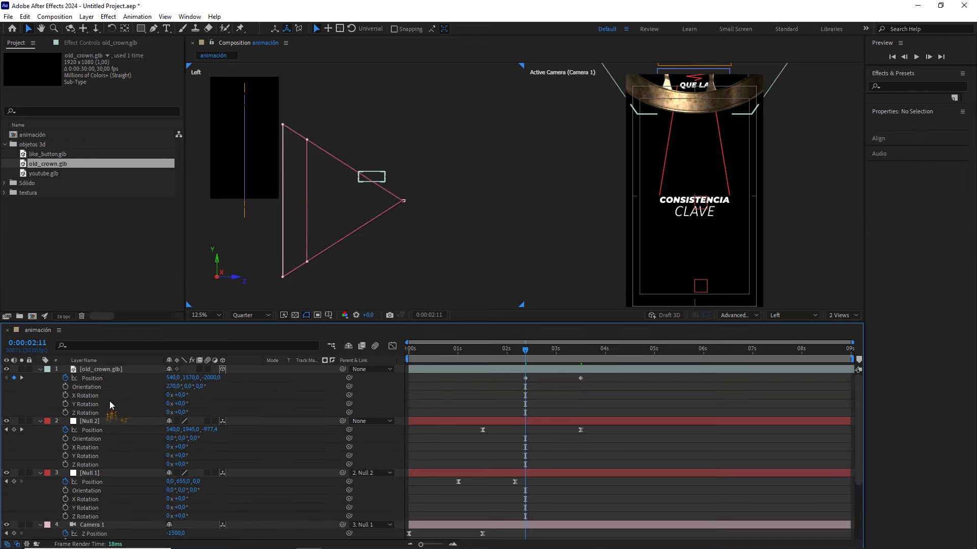
- Keyframe the crown's X Rotation at 0° on 0:00:03:15 and -50° on 0:00:02:11
left_click_drag(542, 350, 581, 358)
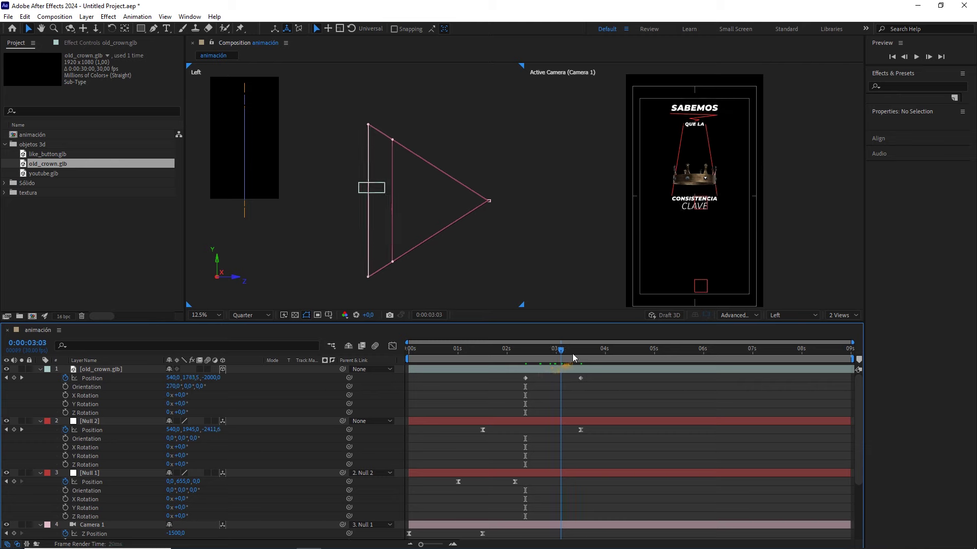
left_click(80, 396)
left_click_drag(582, 355, 533, 354)
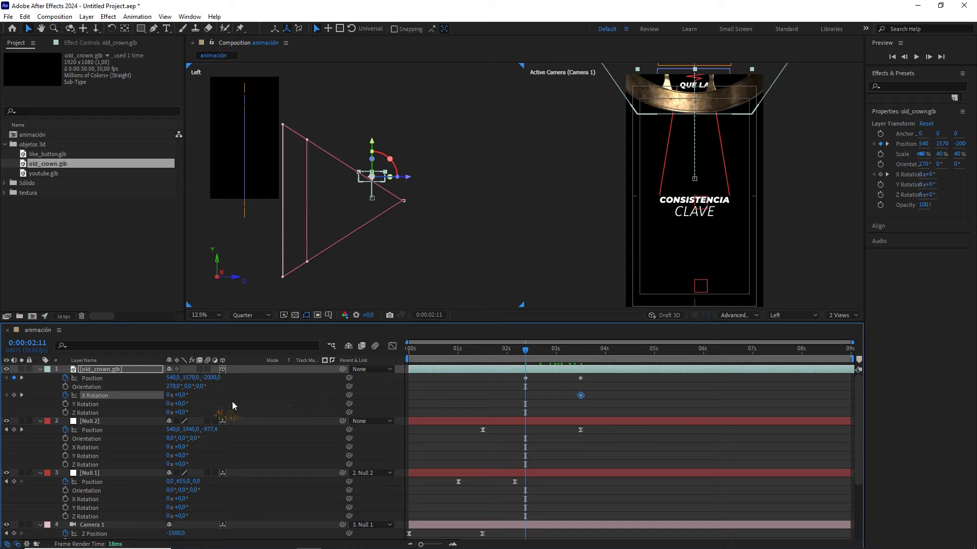
left_click_drag(180, 395, 147, 396)
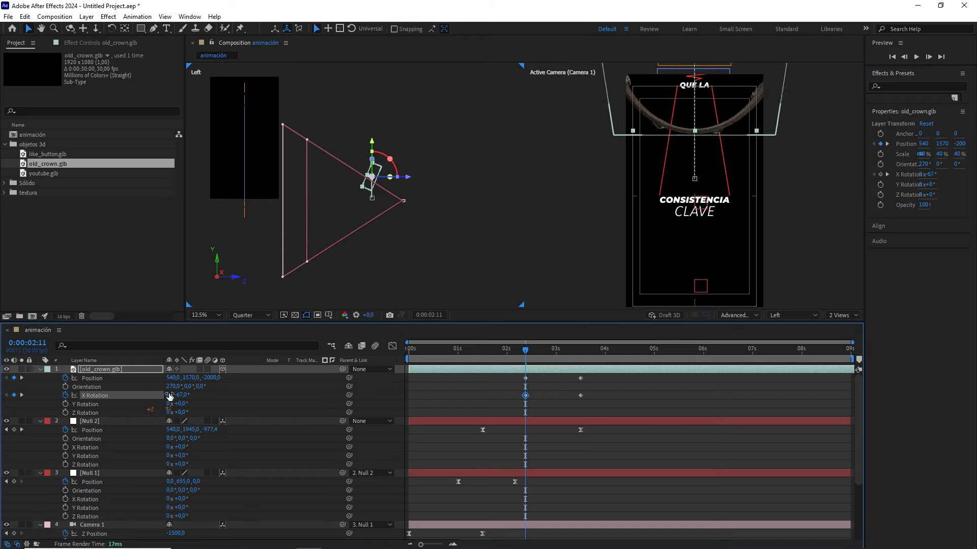
type("-")
type("50")
key("Return")
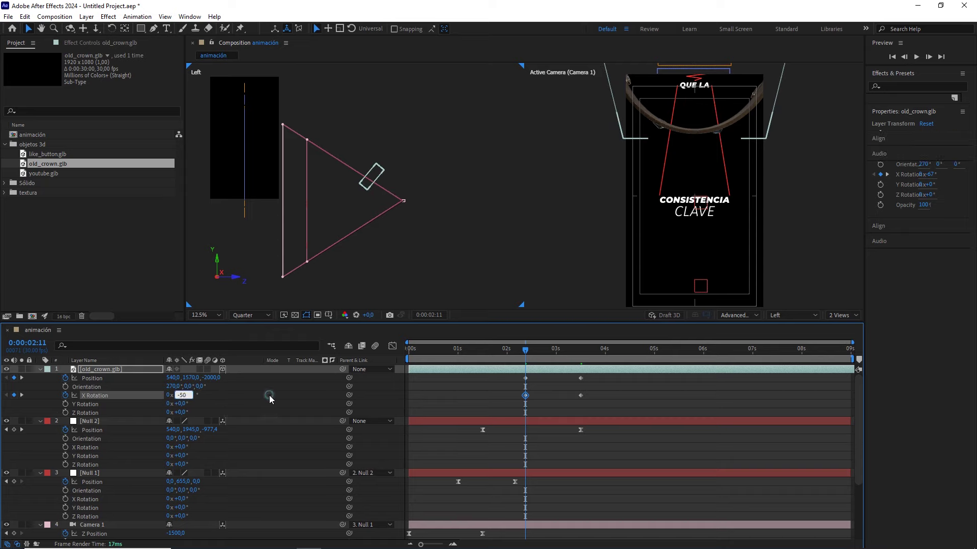
left_click(270, 399)
- Move the crown's first Position and Rotation keyframes to 0:00:02:00 and select all four
mouse_move(524, 352)
left_mouse_down()
mouse_move(584, 368)
mouse_move(535, 383)
mouse_move(507, 362)
left_mouse_up()
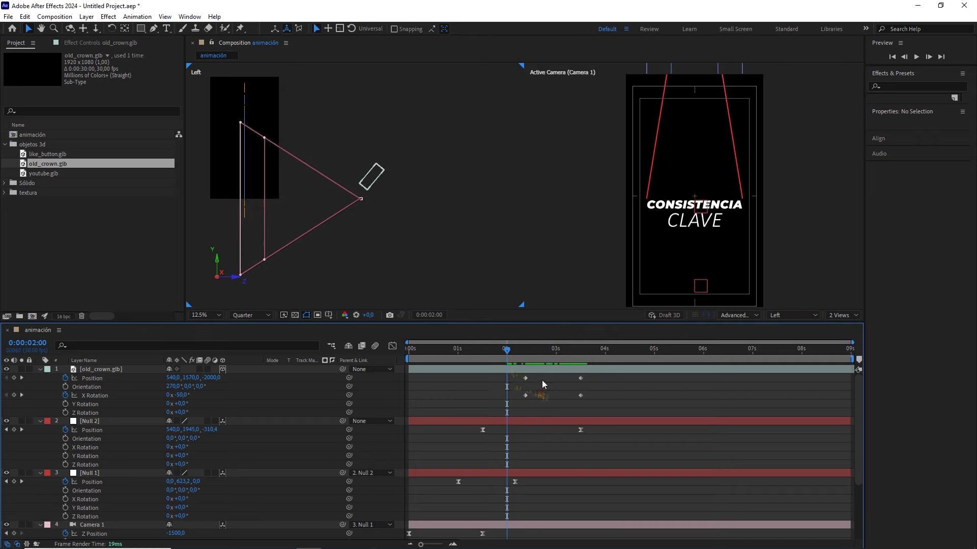
left_click(525, 379)
left_click(525, 395)
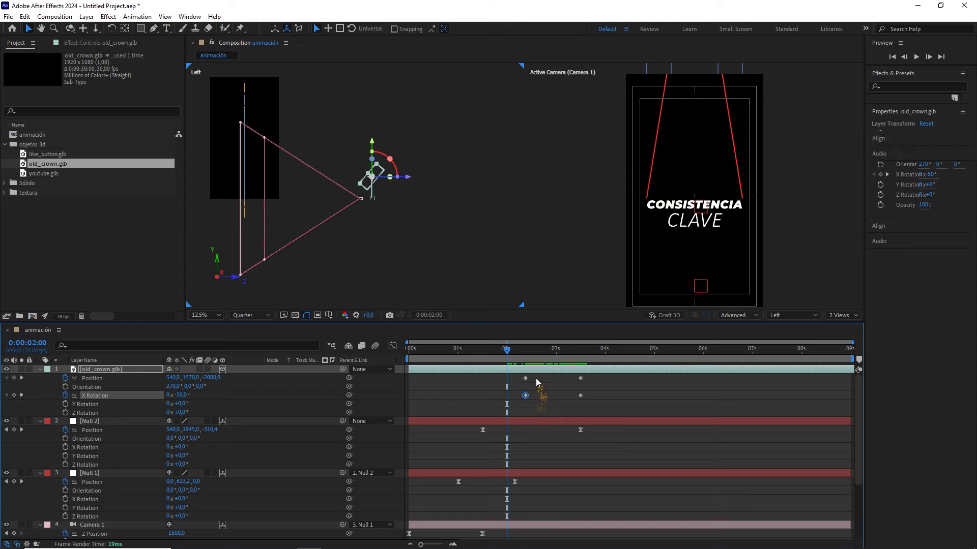
mouse_move(544, 412)
left_mouse_down()
mouse_move(520, 375)
mouse_move(512, 398)
left_mouse_up()
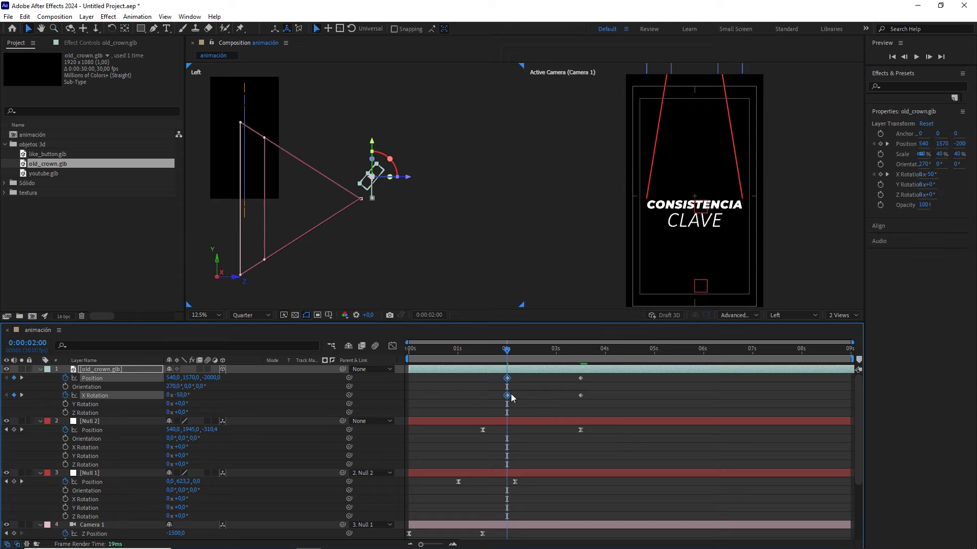
left_click_drag(600, 374, 497, 398)
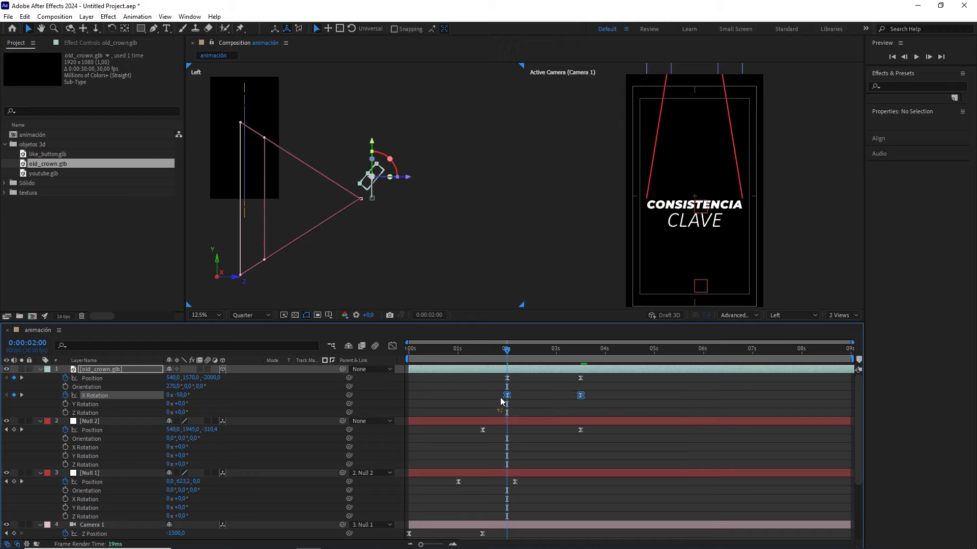
- Give the crown's X Rotation keyframes 65% incoming and outgoing influence
right_click(506, 395)
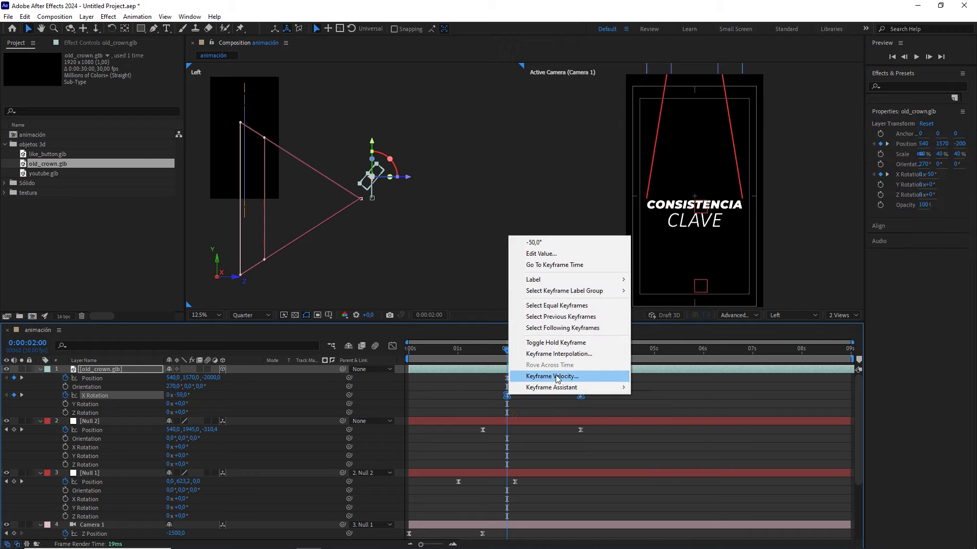
left_click(556, 377)
double_click(484, 252)
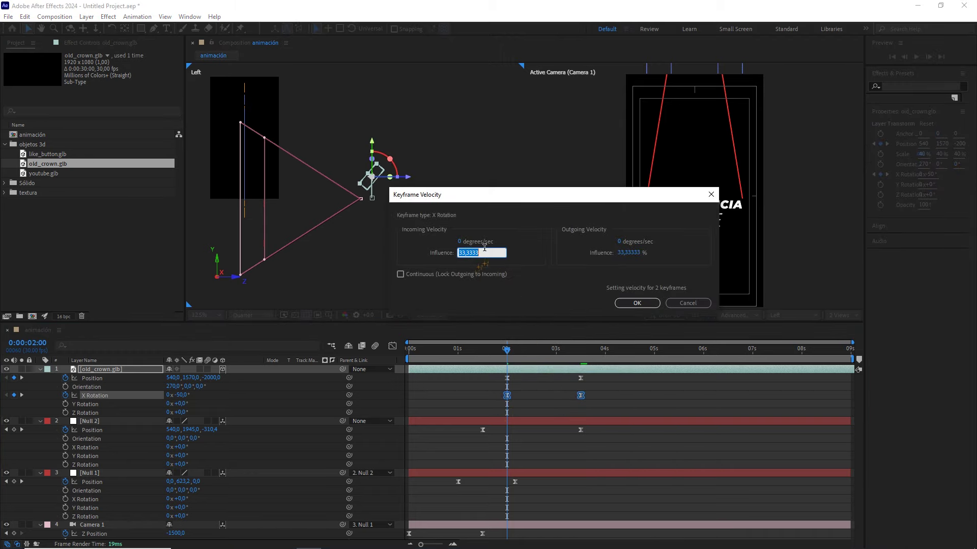
type("65")
left_click(630, 252)
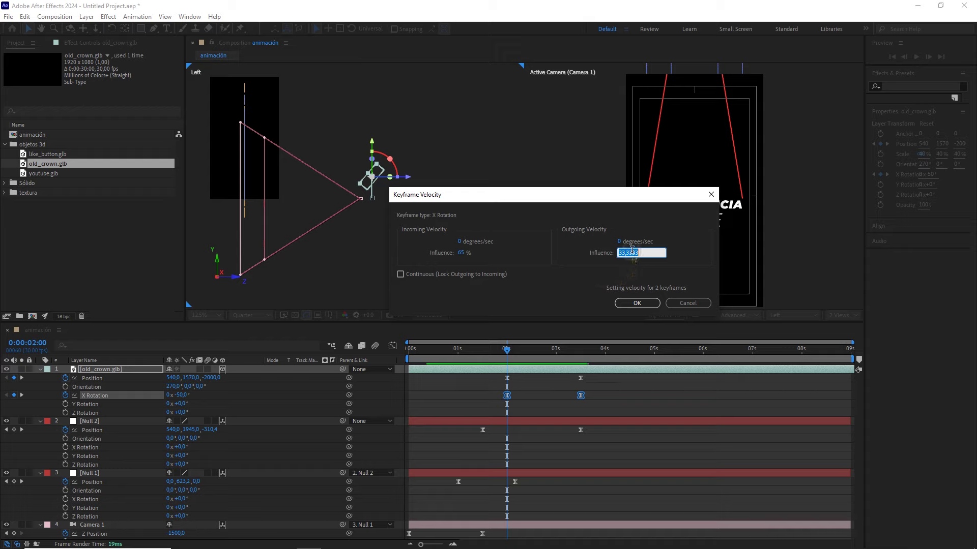
left_click(637, 303)
- Give the crown's Position keyframes 65% incoming and outgoing influence
left_click(507, 378)
right_click(506, 379)
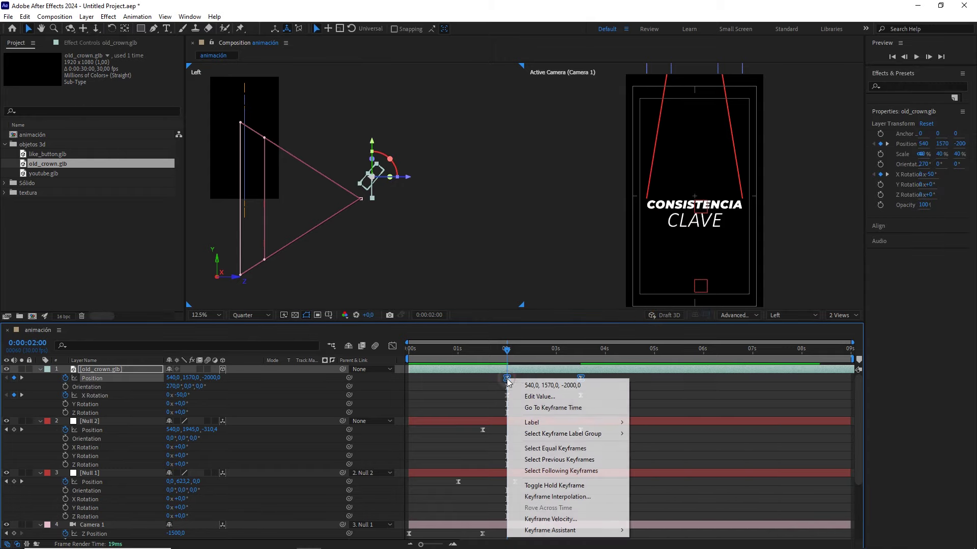
left_click(553, 518)
left_click(468, 252)
type("65")
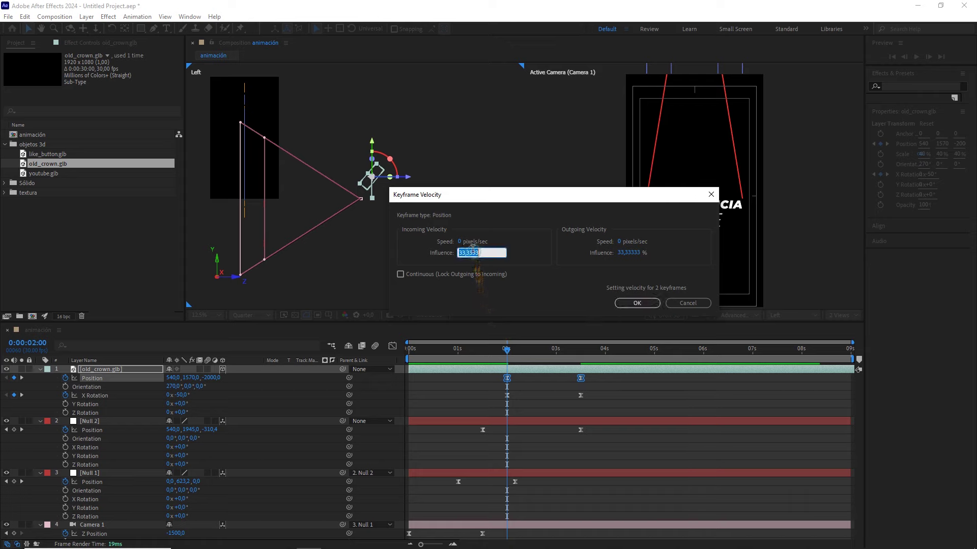
left_click(631, 253)
type("65")
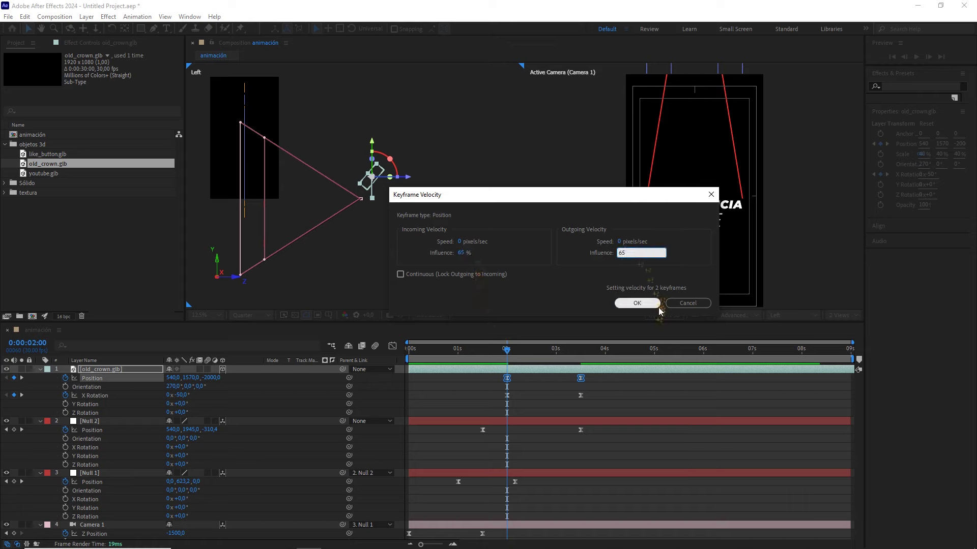
left_click(654, 304)
- Switch the viewer to a single camera view and preview the animation from the start
key("Page_Up")
key("Page_Up")
key("Page_Up")
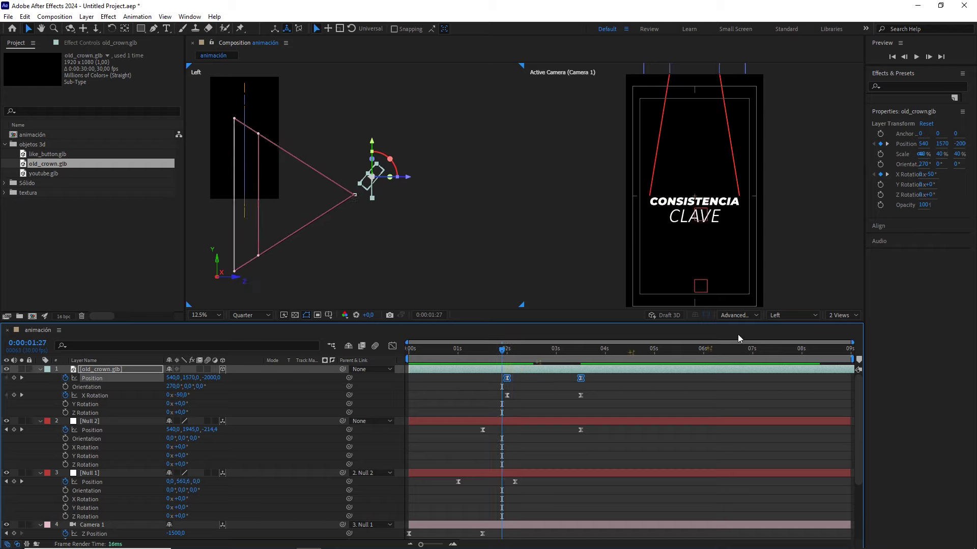
left_click(843, 315)
left_click(840, 325)
key("Home")
key("space")
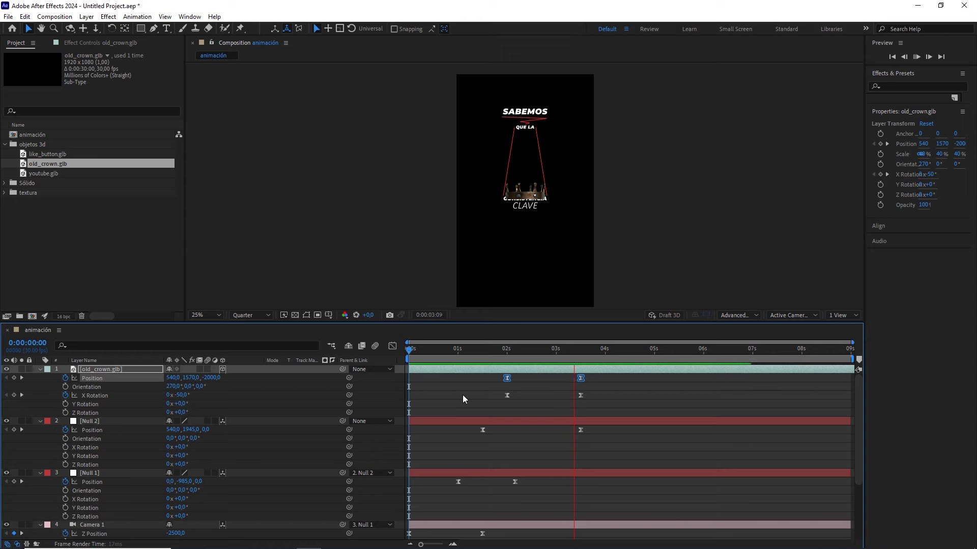
- Stop playback at 0:00:03:15, deselect all, and add youtube.glb as the top layer
left_click(579, 351)
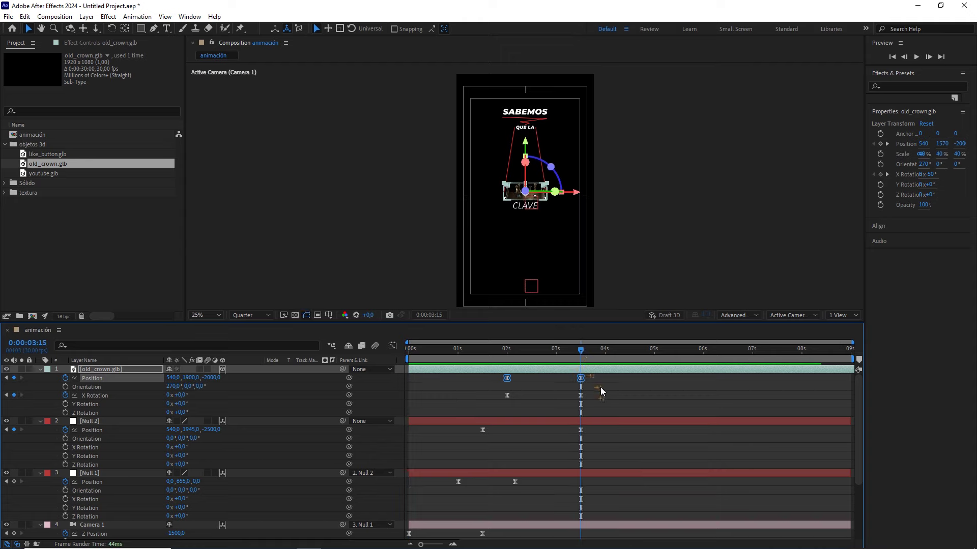
left_click(602, 387)
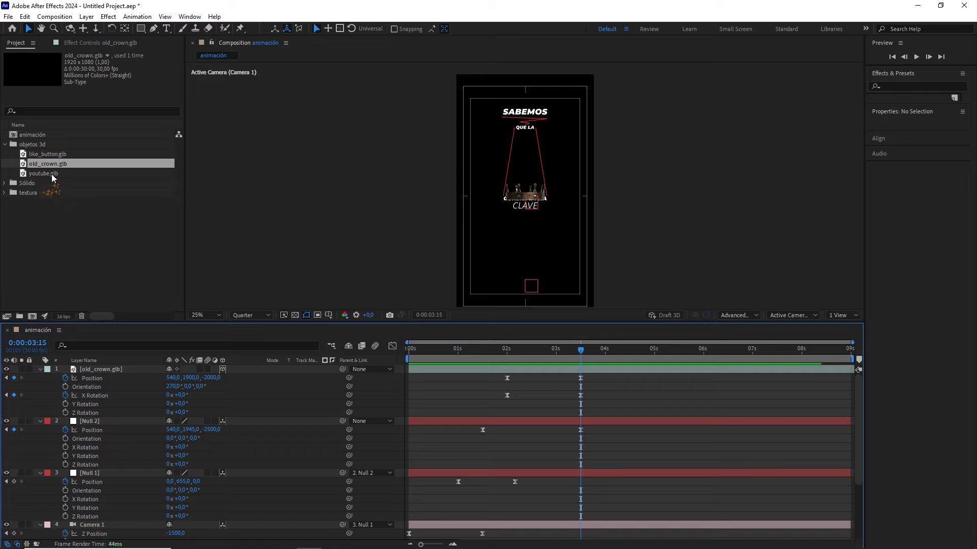
left_click_drag(51, 174, 98, 368)
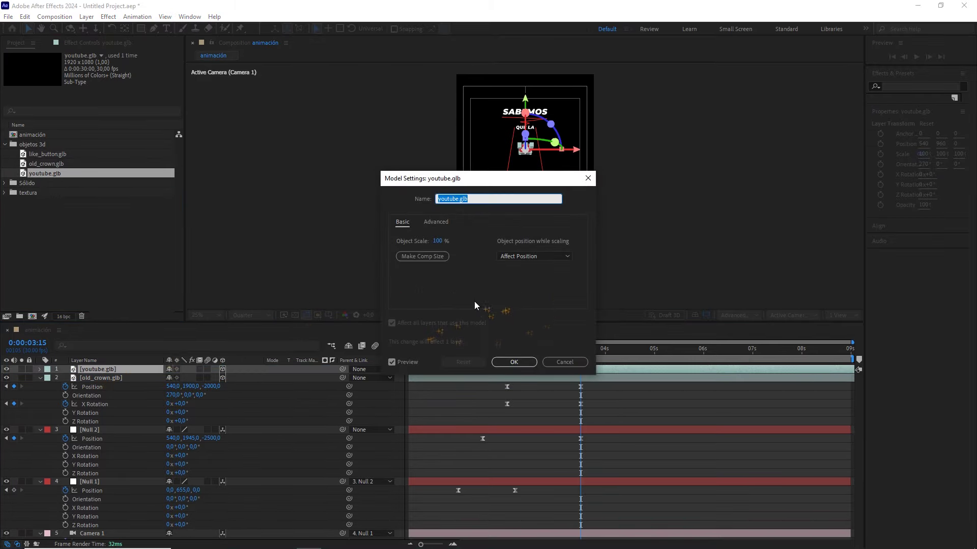
- Accept youtube.glb's model settings, paste Null 2's position, and show Left and camera views
left_click(513, 361)
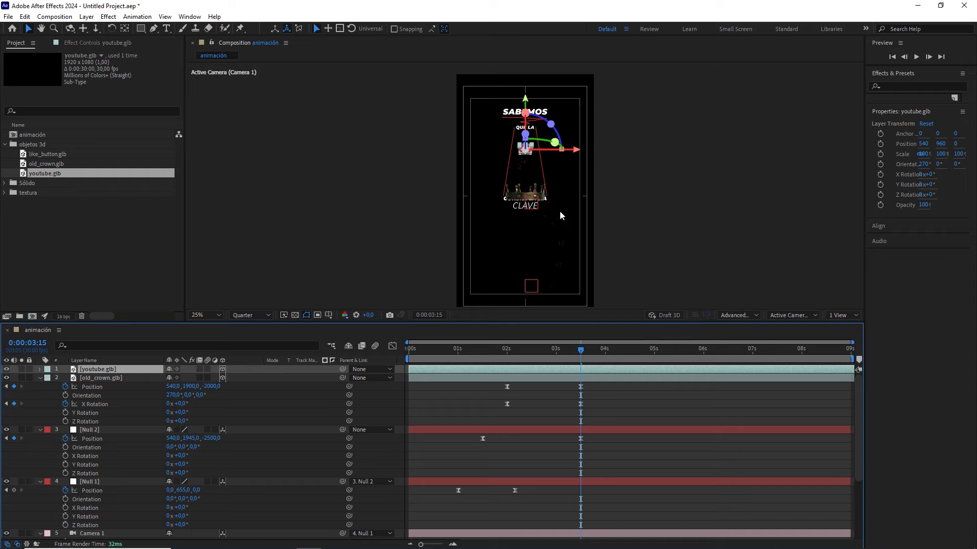
key("ctrl+v")
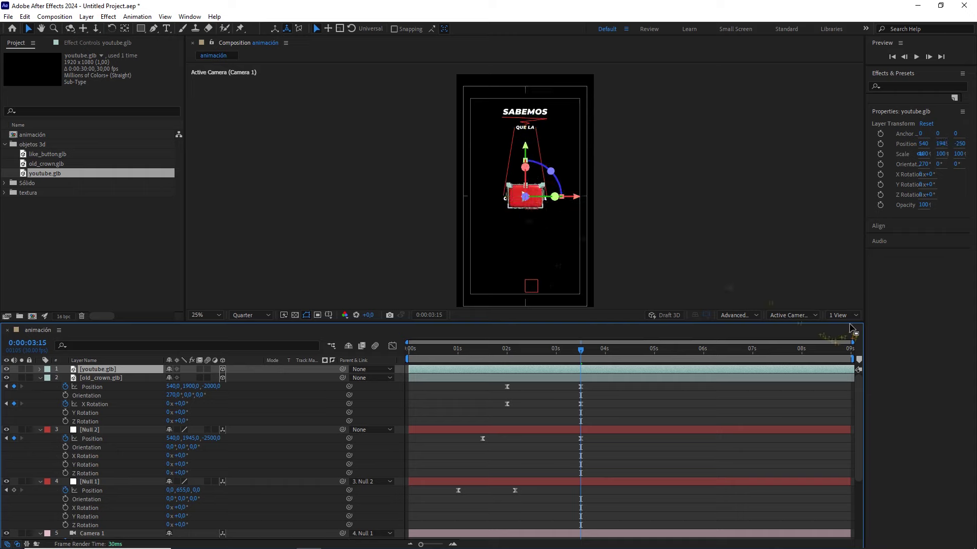
left_click(843, 315)
left_click(860, 335)
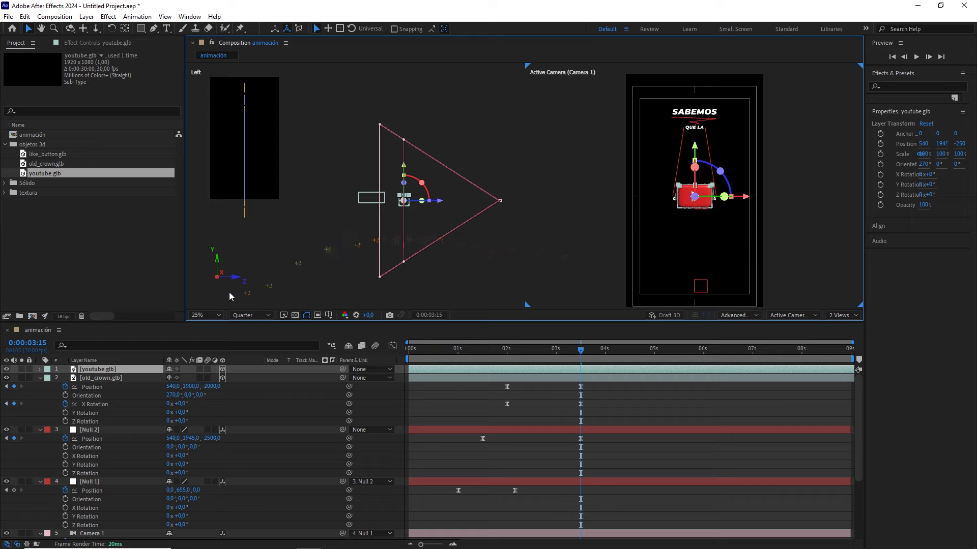
- Set the YouTube model's Z position to -2000
key("p")
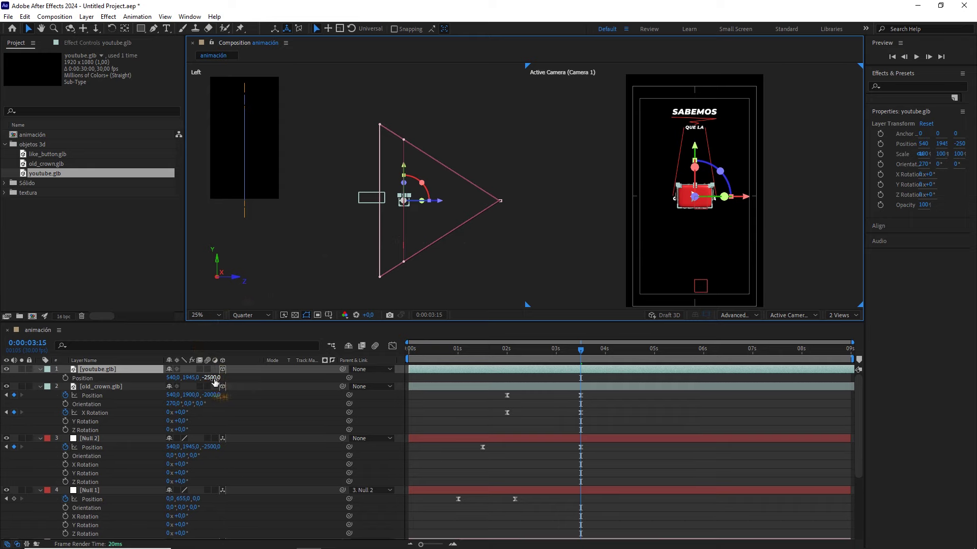
left_click(213, 378)
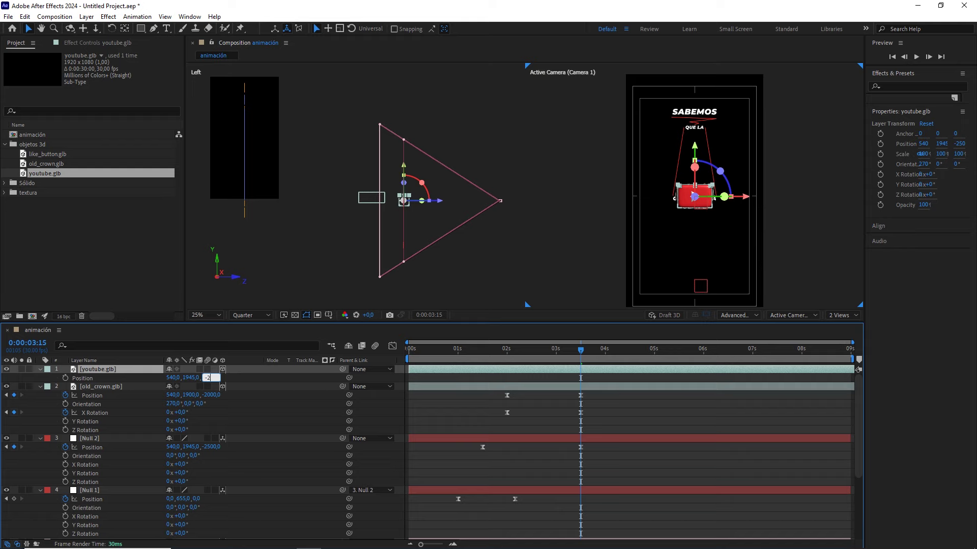
type("000")
key("Return")
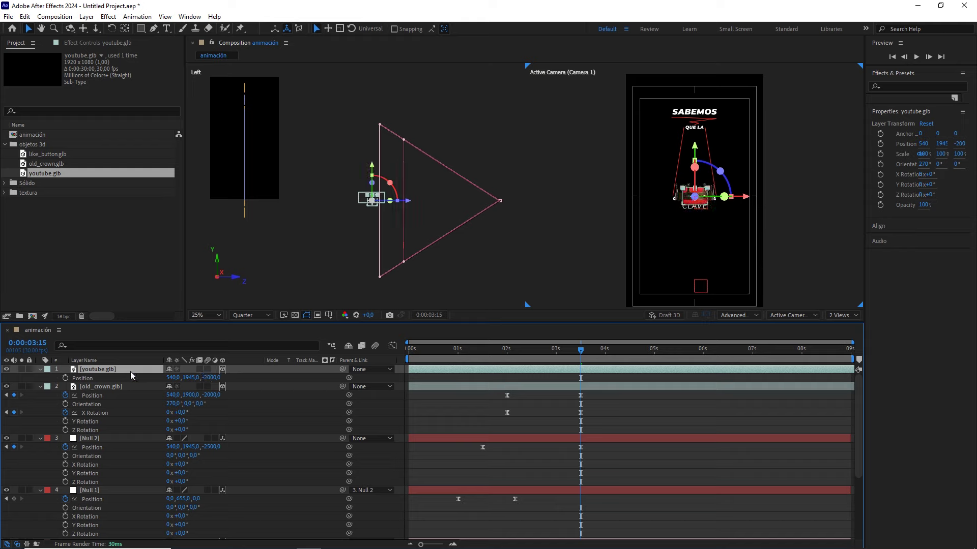
scroll(420, 215, "up", 5)
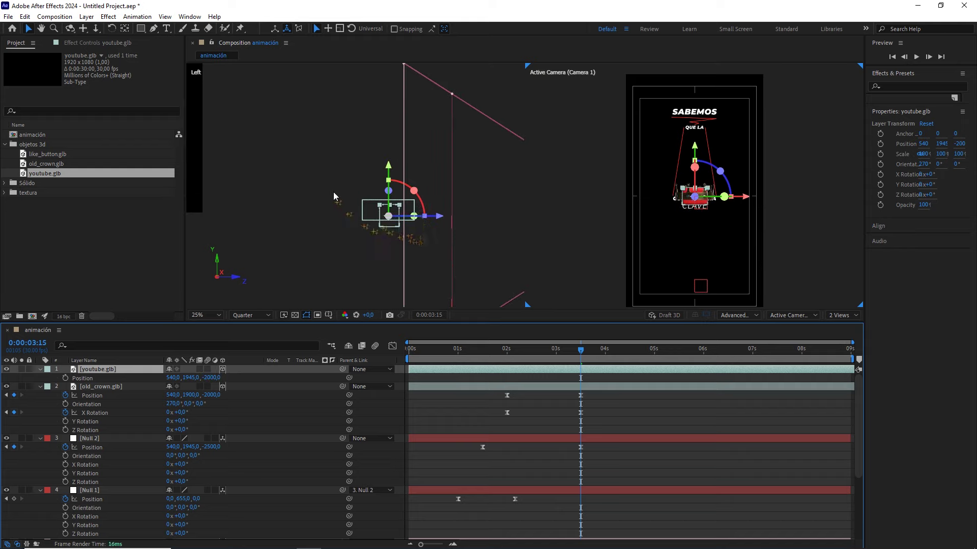
- Move the YouTube logo down below CLAVE to Y position 2260
left_click_drag(326, 176, 388, 249)
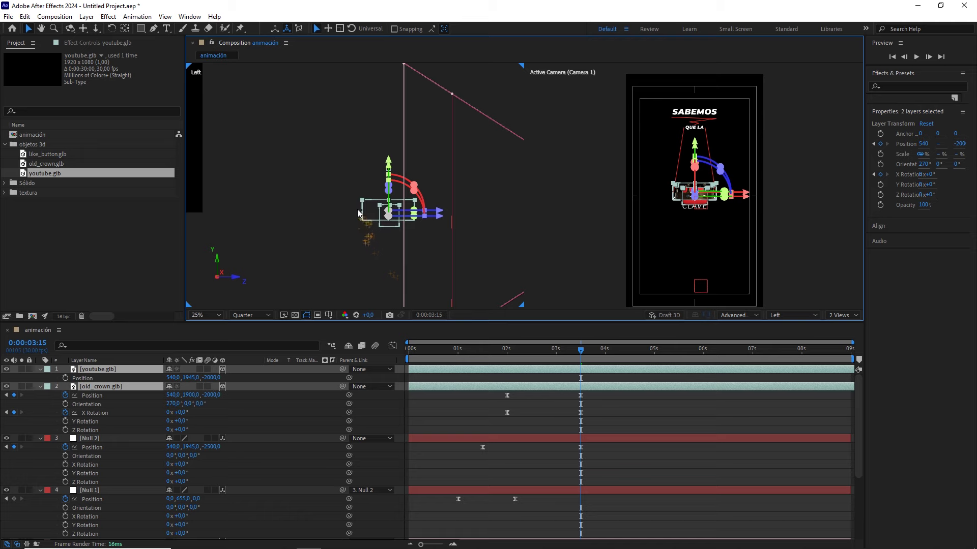
left_click(139, 370)
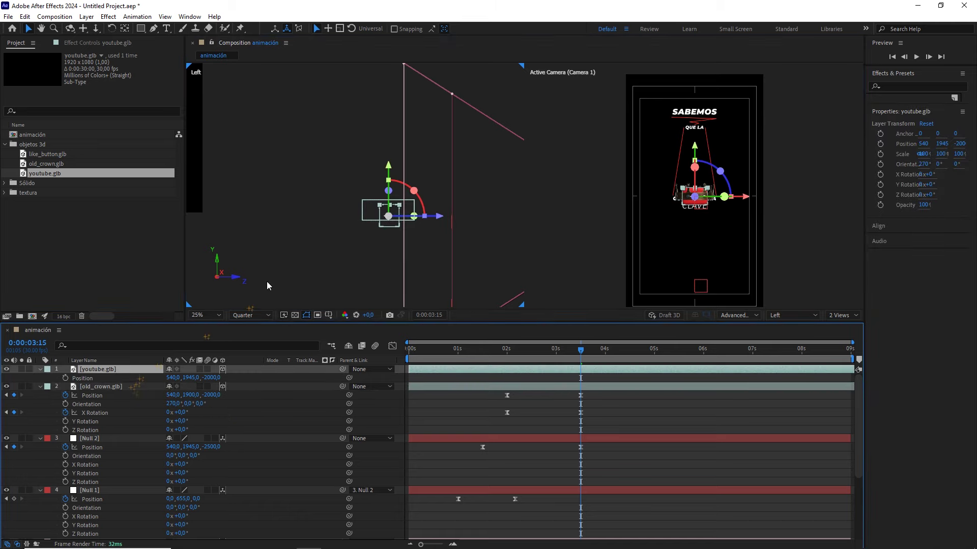
left_click(389, 173)
left_click_drag(390, 173, 395, 199)
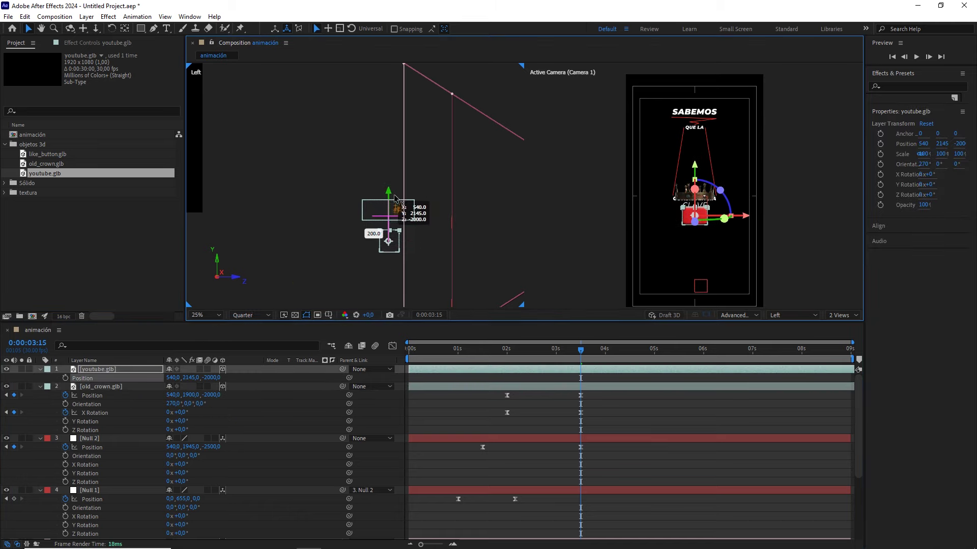
left_click_drag(396, 199, 396, 200)
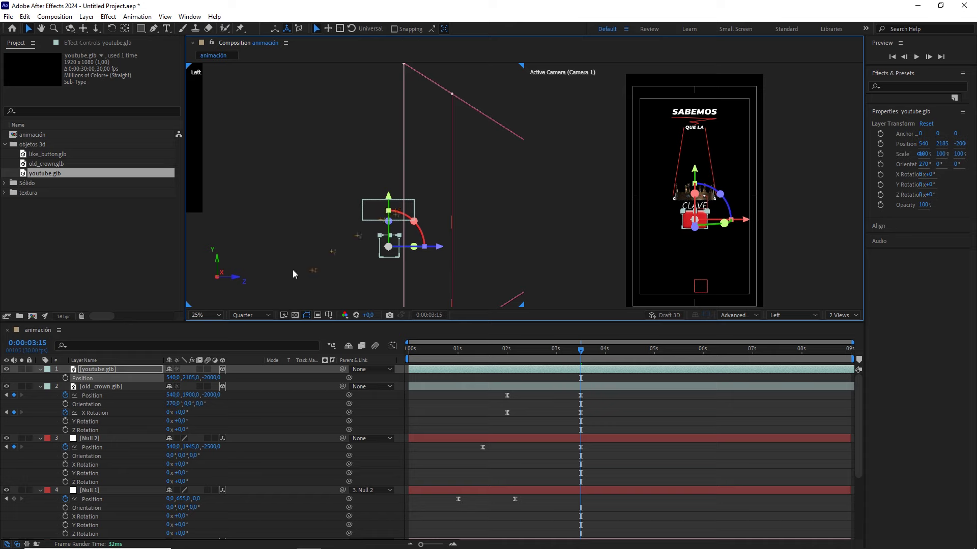
left_click(189, 378)
type("2260")
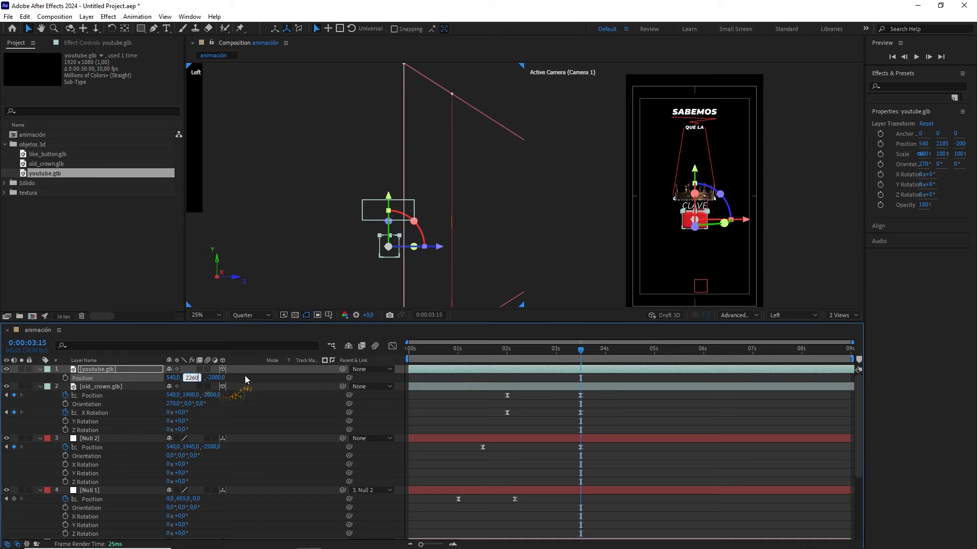
key("Return")
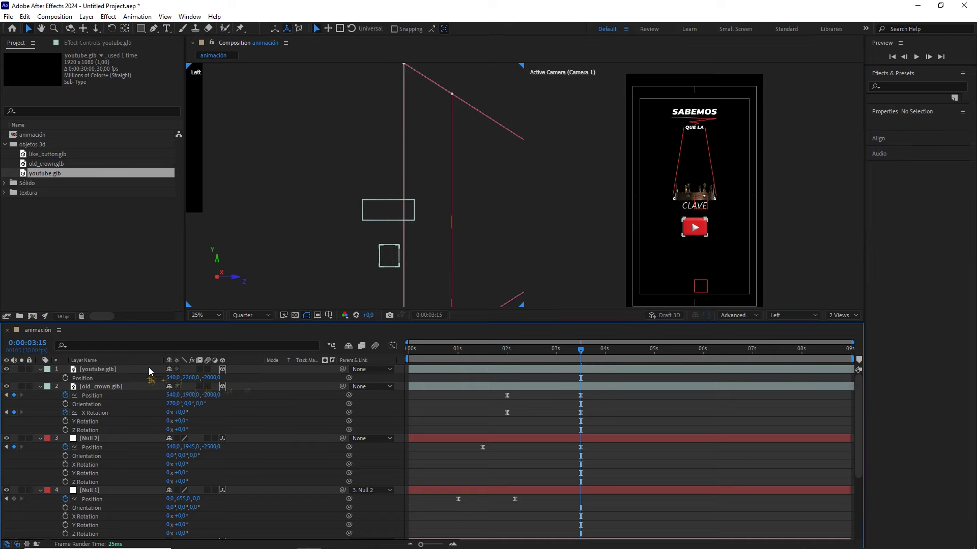
- Scale the YouTube logo to 200%
left_click(149, 368)
key("s")
left_click(214, 377)
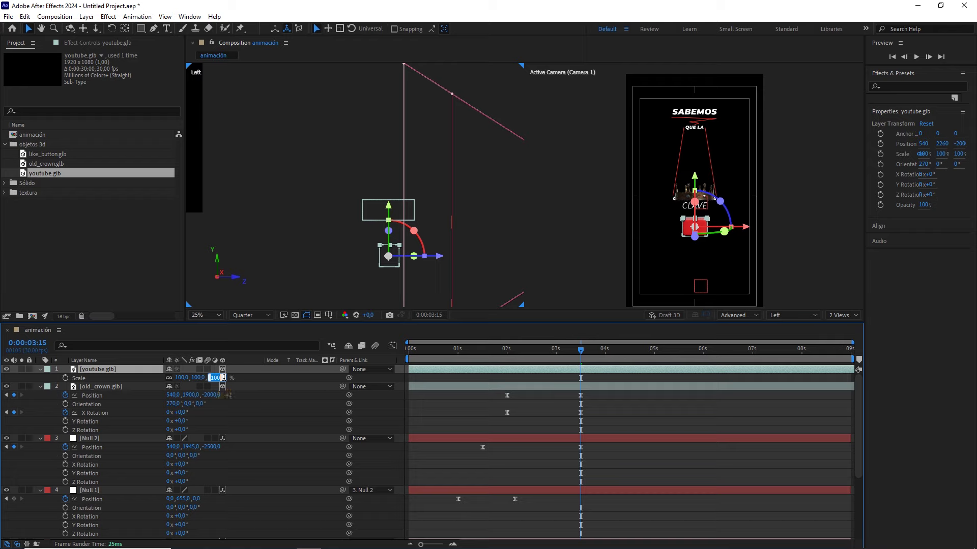
type("200")
left_click(266, 400)
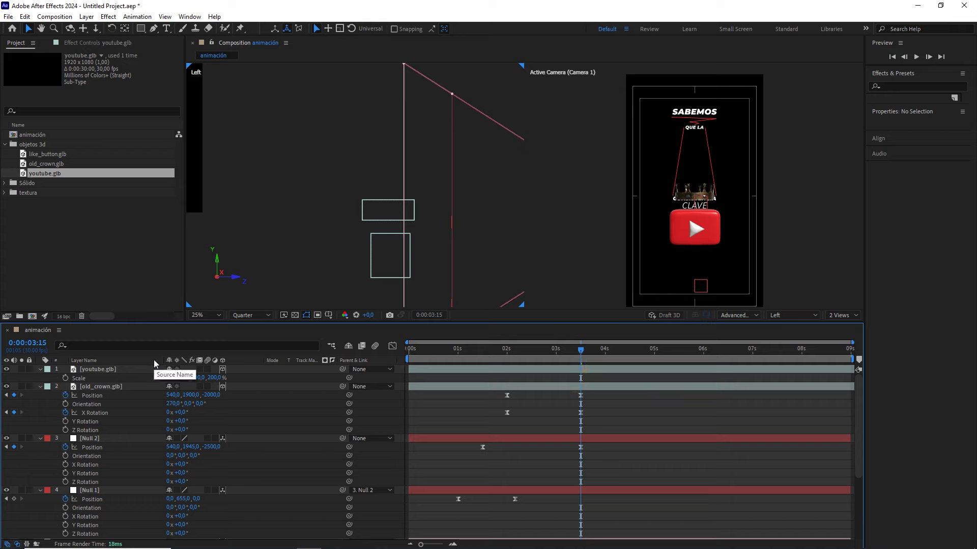
- Add a Z Rotation keyframe on the YouTube logo at 0:00:03:15 and return to a single camera view
key("r")
left_click(65, 404)
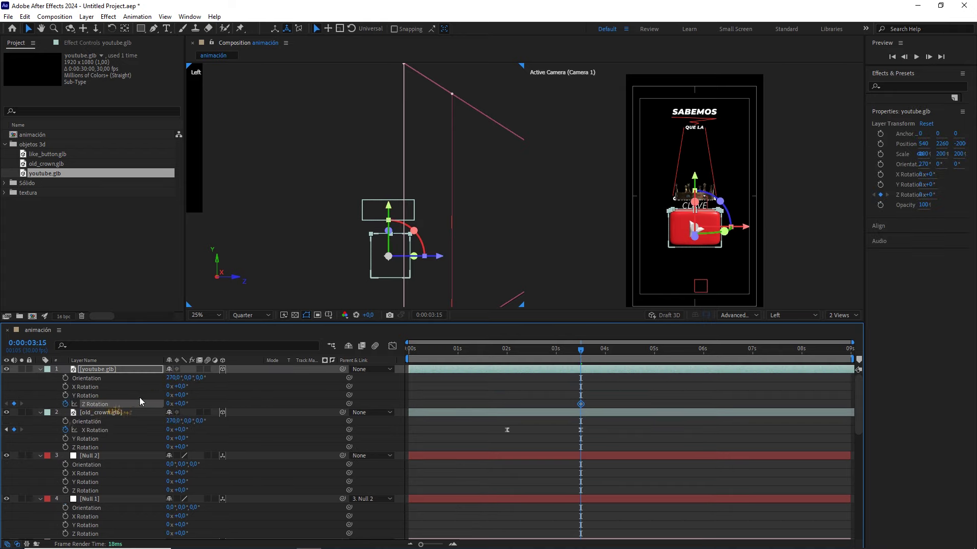
left_click(842, 316)
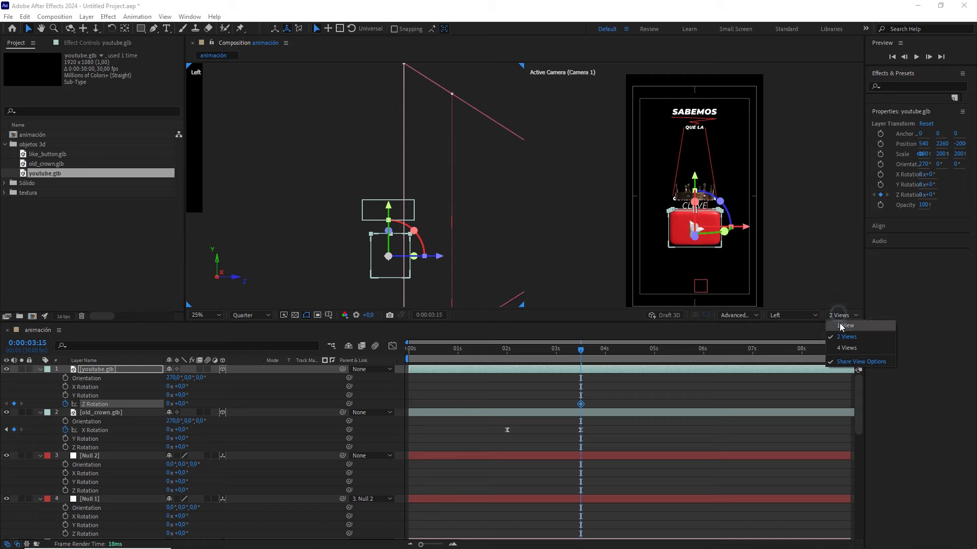
left_click(838, 327)
- Around 2 seconds, set the YouTube logo's Z Rotation to -90°
left_click_drag(555, 349, 528, 350)
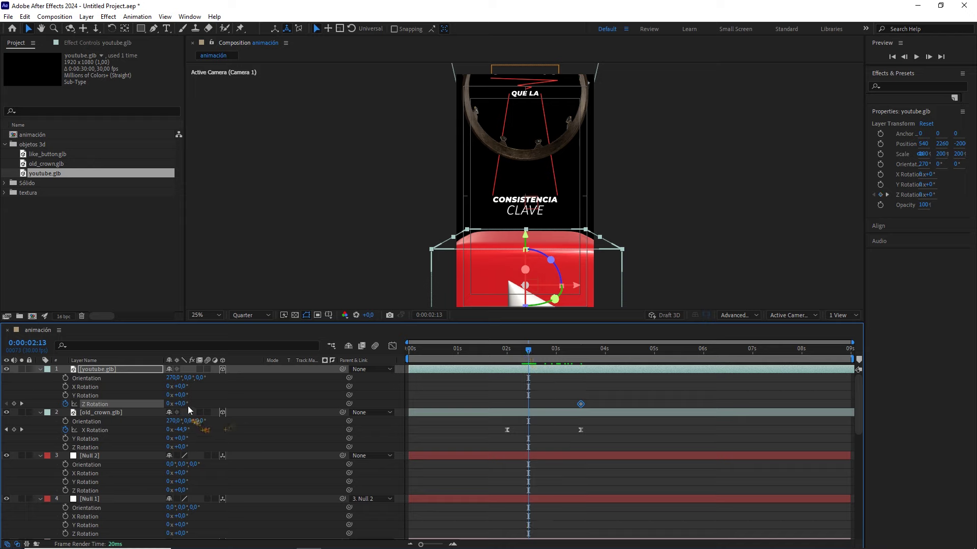
left_click_drag(185, 404, 145, 407)
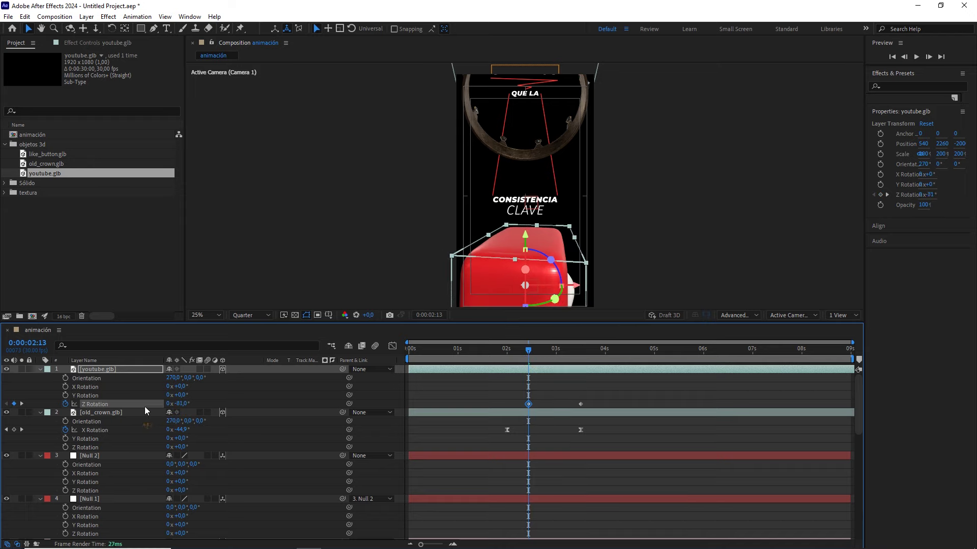
left_click(182, 404)
key("Return")
left_click(262, 381)
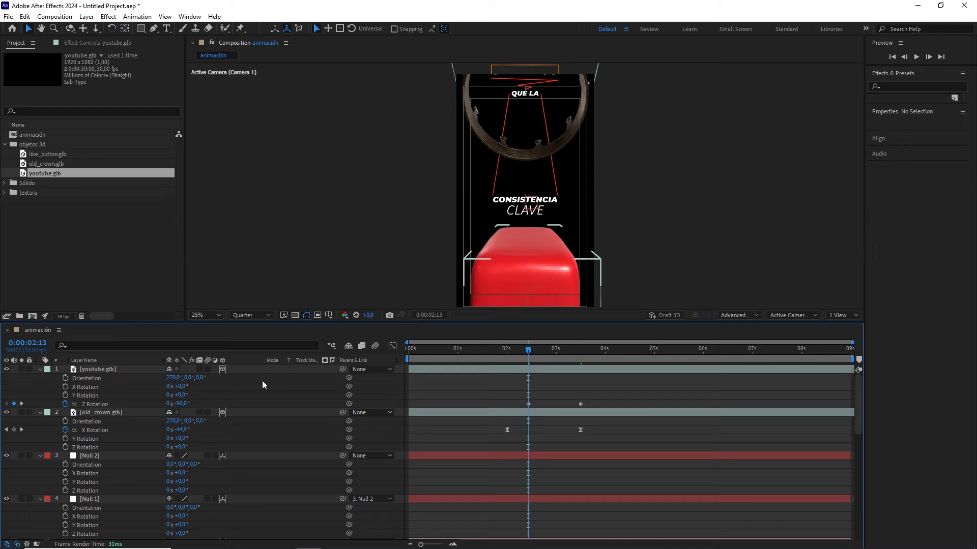
left_click_drag(528, 350, 529, 365)
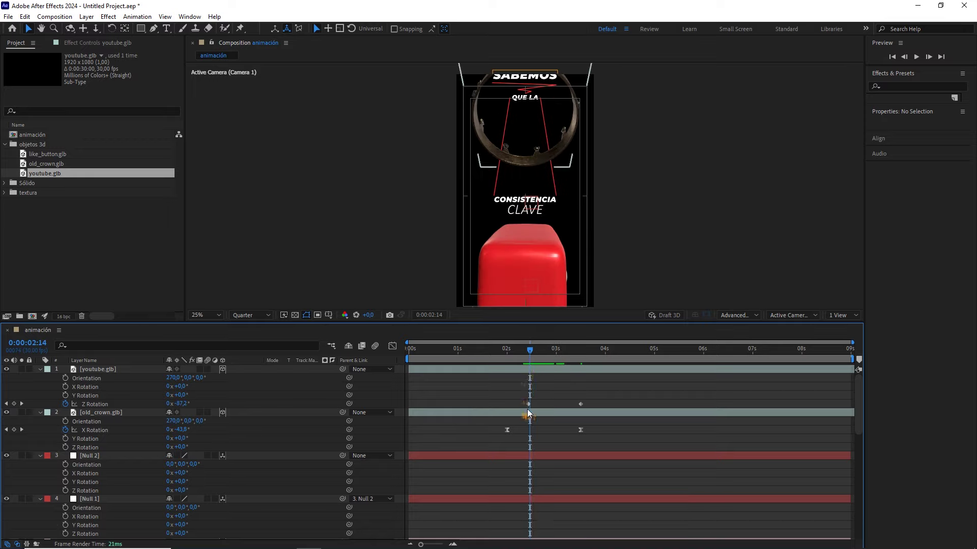
- Move the first Z Rotation keyframe to 0:00:02:05 and Easy Ease both keyframes
left_click_drag(531, 350, 517, 349)
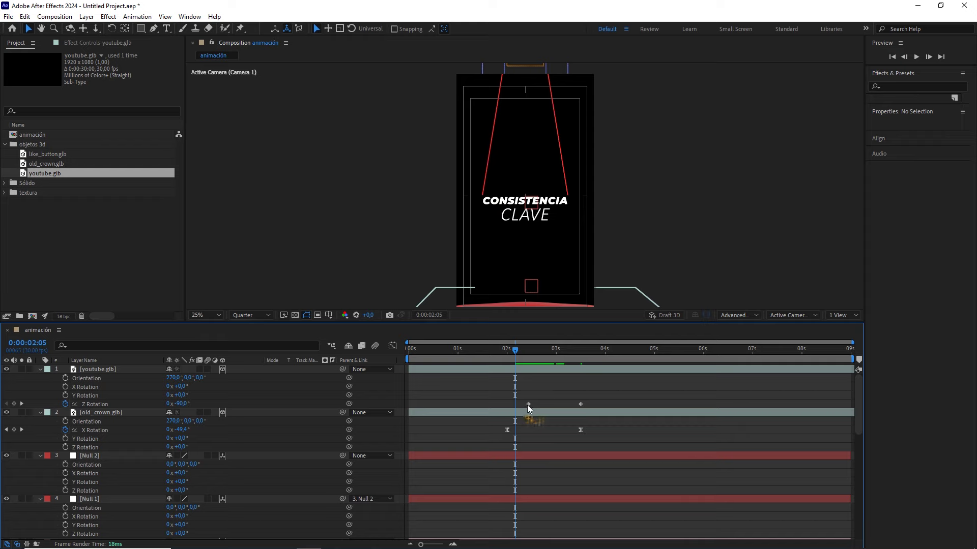
left_click_drag(527, 405, 514, 407)
left_click_drag(591, 401, 499, 412)
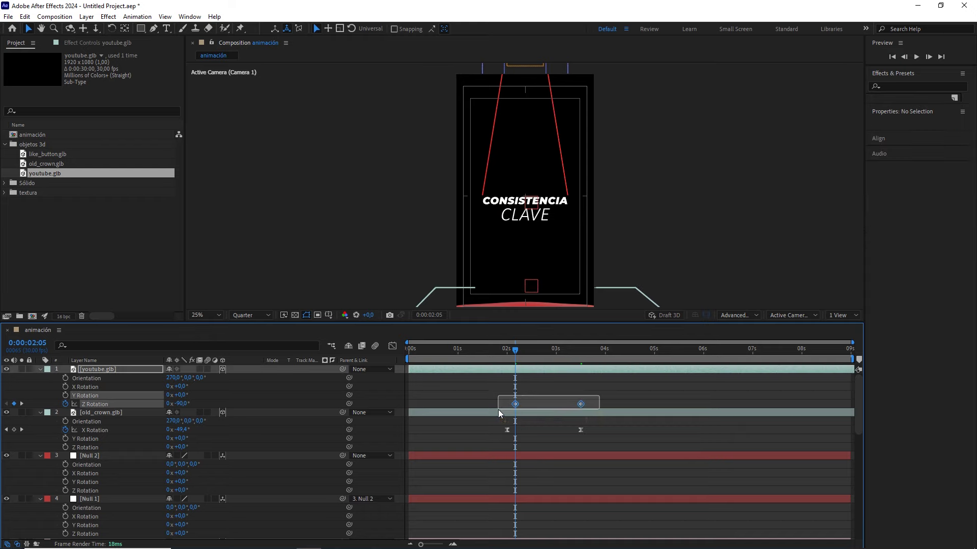
key("F9")
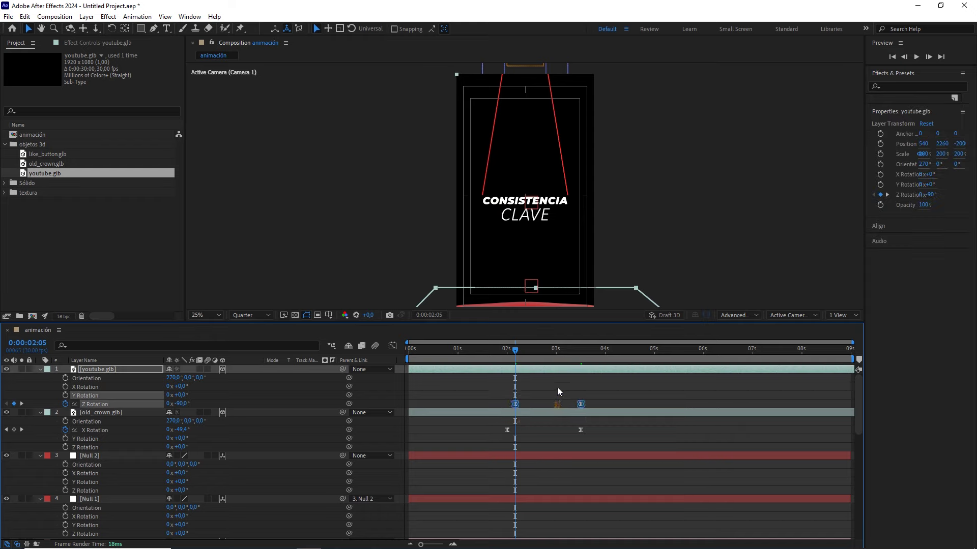
mouse_move(559, 403)
left_mouse_down()
mouse_move(599, 390)
mouse_move(566, 408)
left_mouse_up()
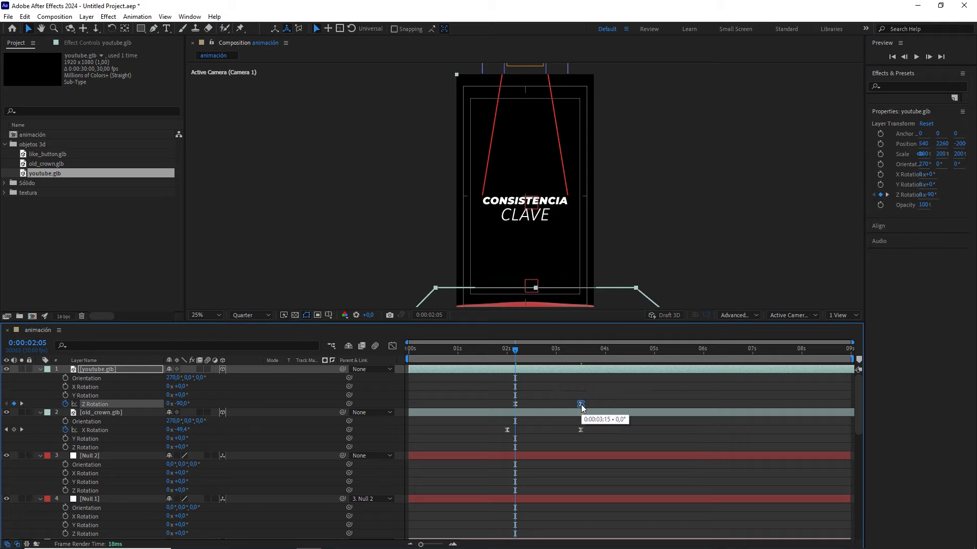
right_click(581, 404)
- Set the 3:15 Z Rotation keyframe's incoming influence to 65% and select the 2:05 keyframe
left_click(615, 387)
type("65")
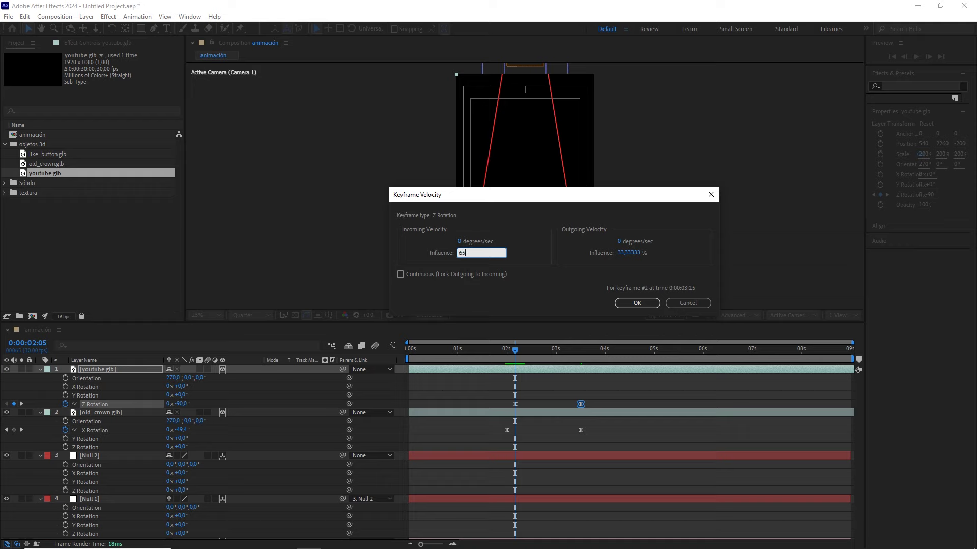
left_click(635, 302)
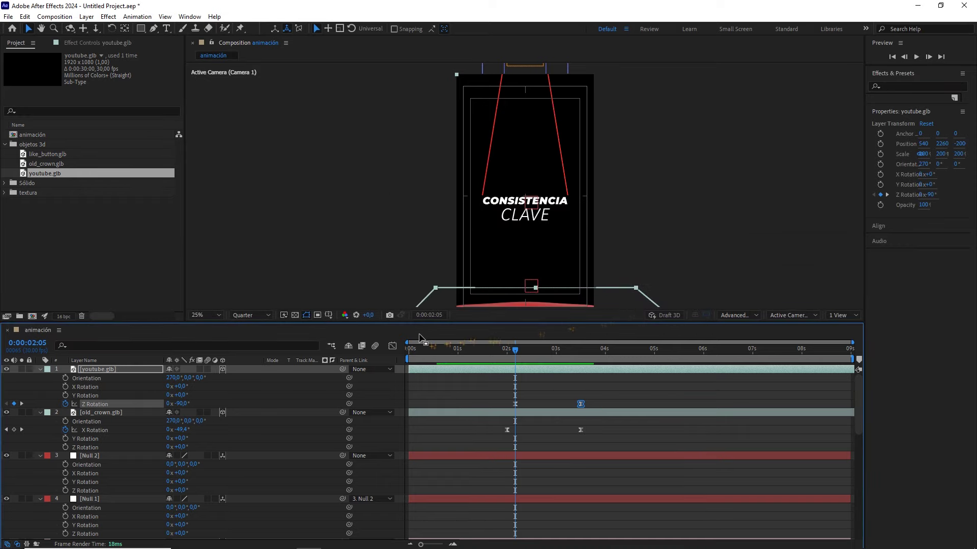
left_click_drag(547, 390, 493, 401)
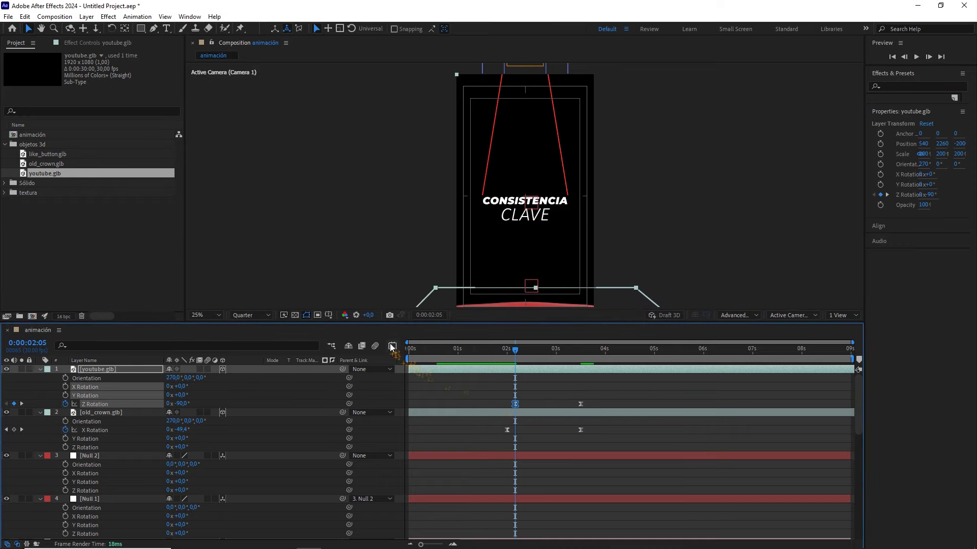
- Show the Z Rotation speed curve in the Graph Editor and preview the spin
left_click(392, 347)
left_click(499, 352)
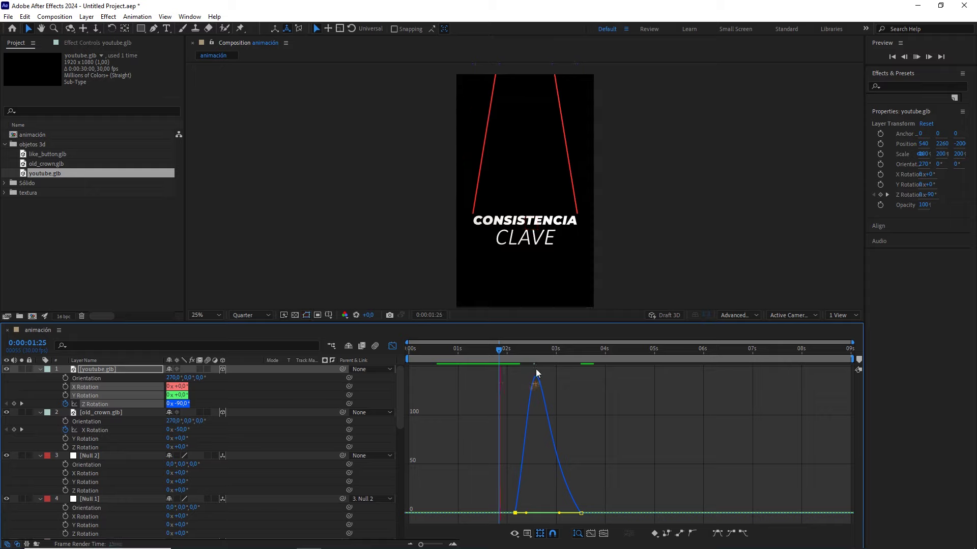
key("space")
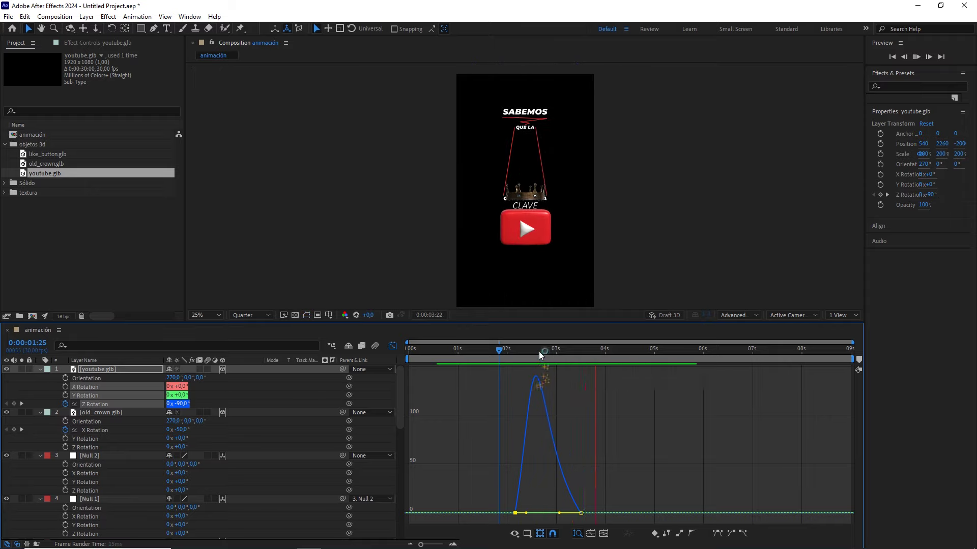
left_click(503, 347)
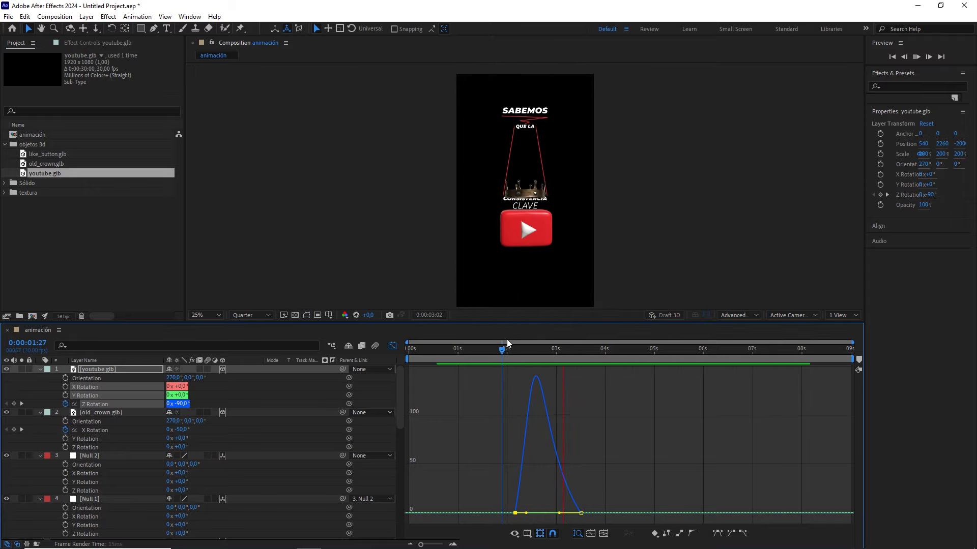
key("Home")
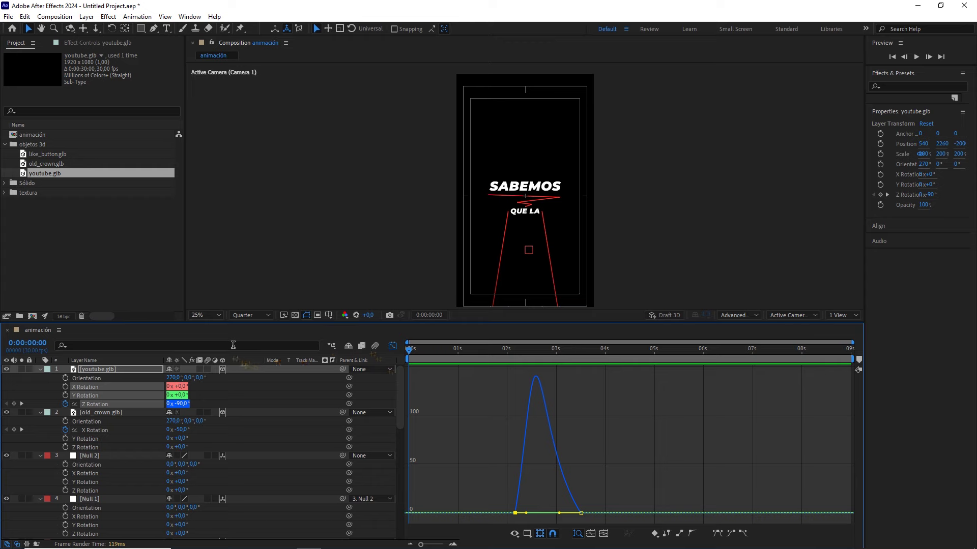
key("ctrl+a")
- Collapse all layer properties and return from the Graph Editor to layer bars
left_click(40, 369)
left_click(305, 456)
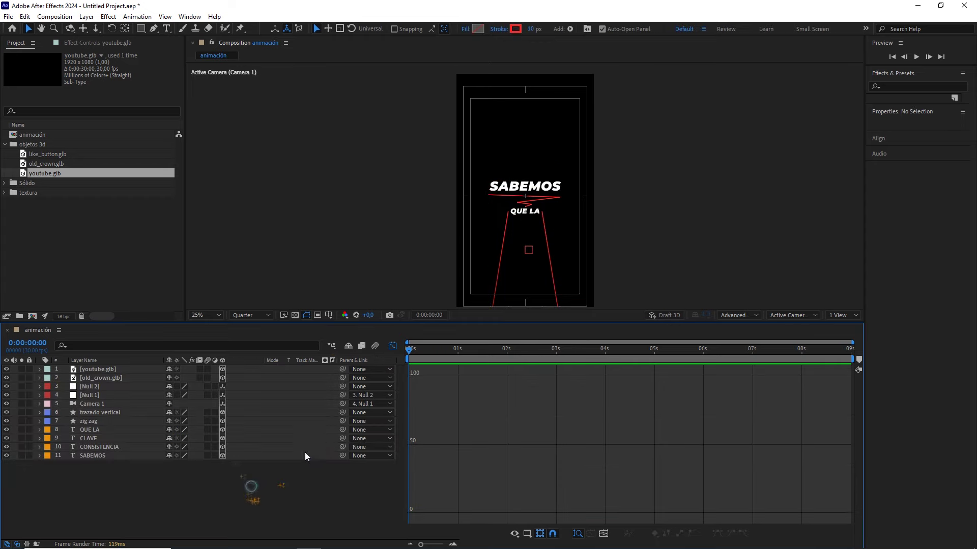
left_click(392, 346)
- End the work area at 5 seconds and preview the animation
mouse_move(629, 351)
left_mouse_down()
mouse_move(655, 356)
mouse_move(305, 396)
left_mouse_up()
key("n")
key("space")
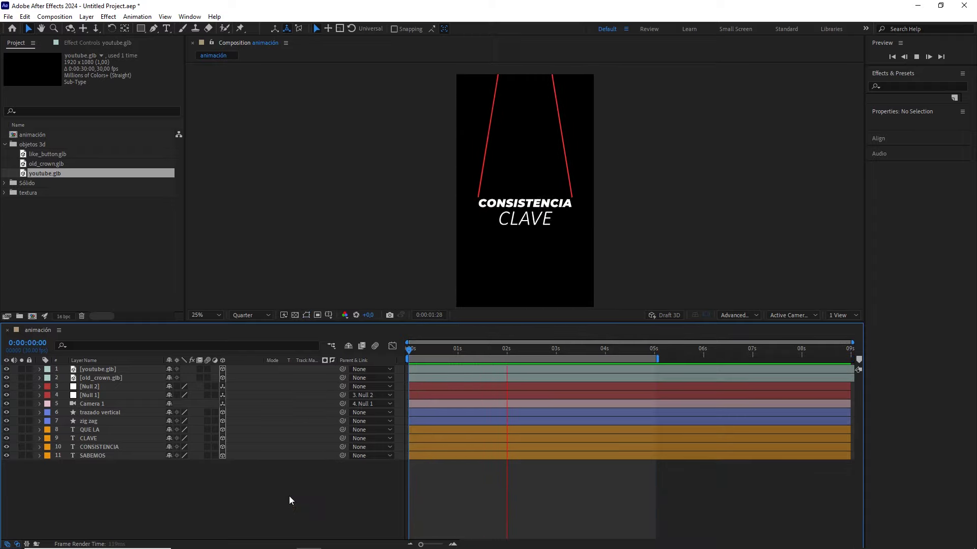
key("space")
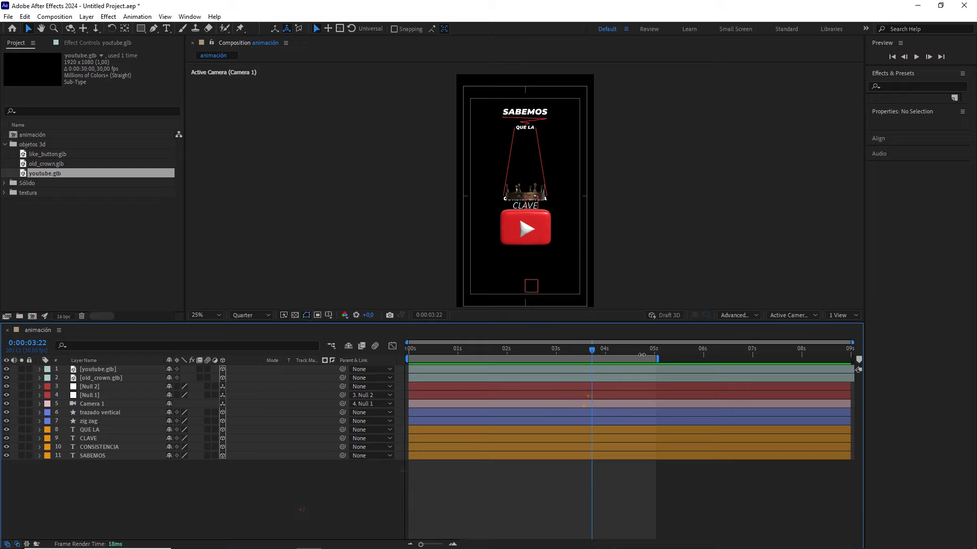
- Reveal Null 2's Position keyframes with the playhead at 3:15
left_click_drag(593, 349, 601, 356)
left_click(130, 388)
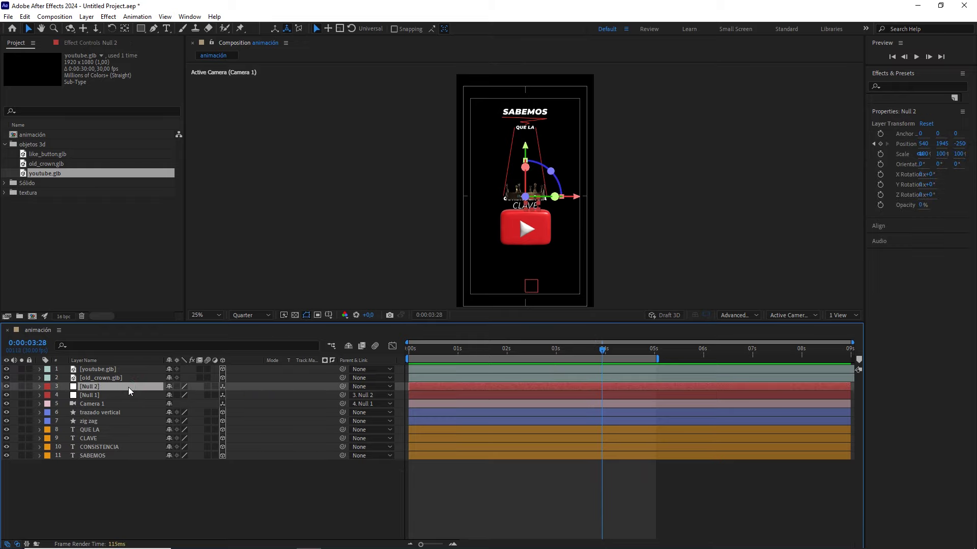
key("p")
mouse_move(585, 350)
left_mouse_down()
mouse_move(511, 343)
mouse_move(580, 349)
left_mouse_up()
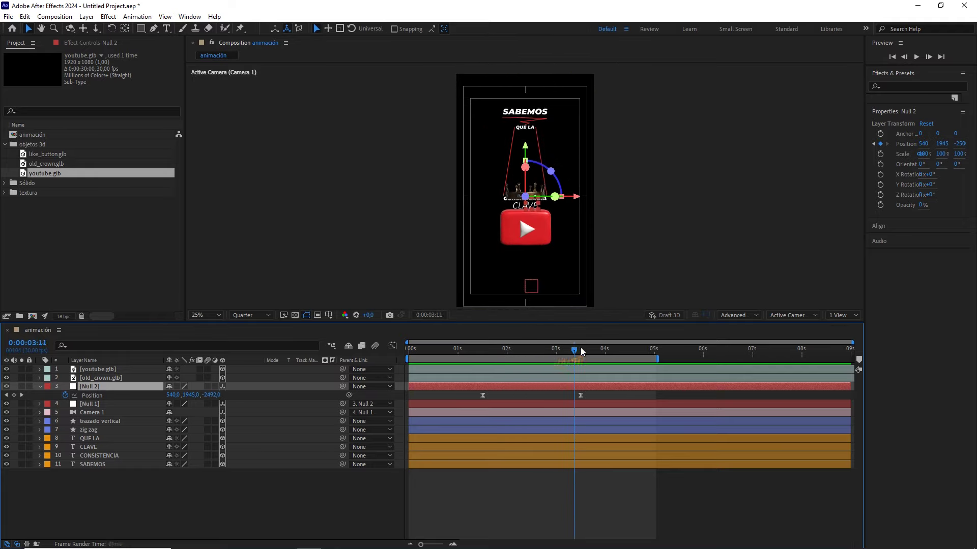
- Split the viewer into two views and duplicate the SABEMOS text layer as SABEMOS 2
left_click(842, 315)
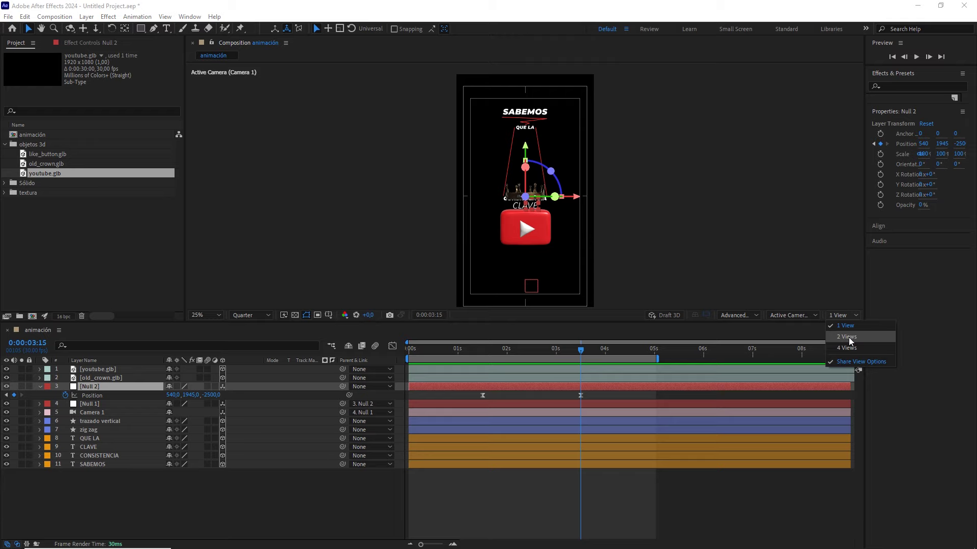
left_click(859, 339)
left_click(262, 506)
key("f")
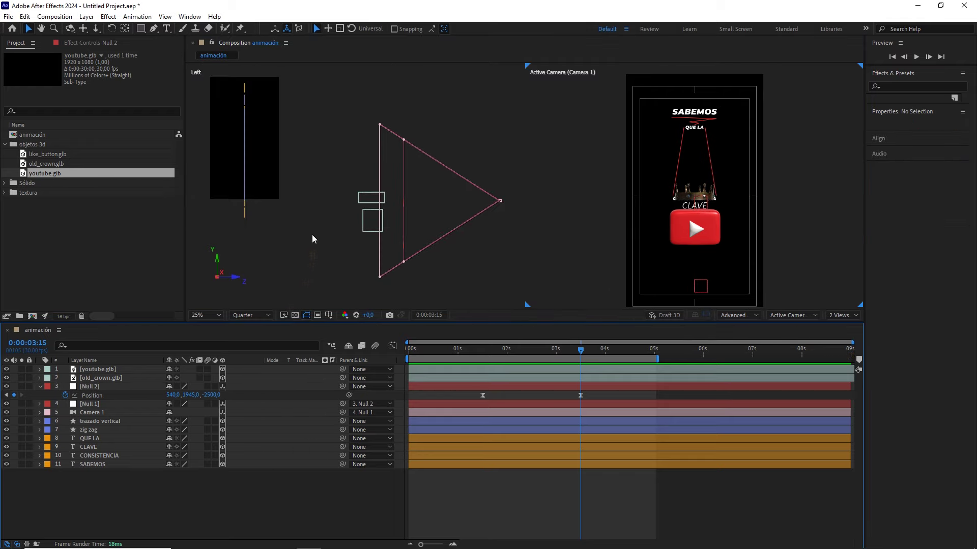
left_click(95, 464)
key("ctrl+d")
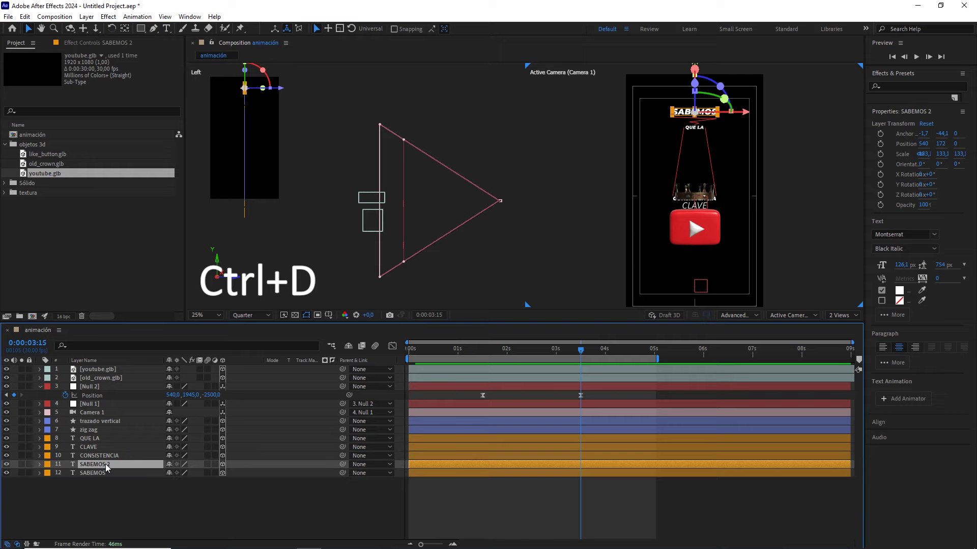
- Paste Null 2's position onto SABEMOS 2 and push it forward in depth in the Left view
left_click(828, 316)
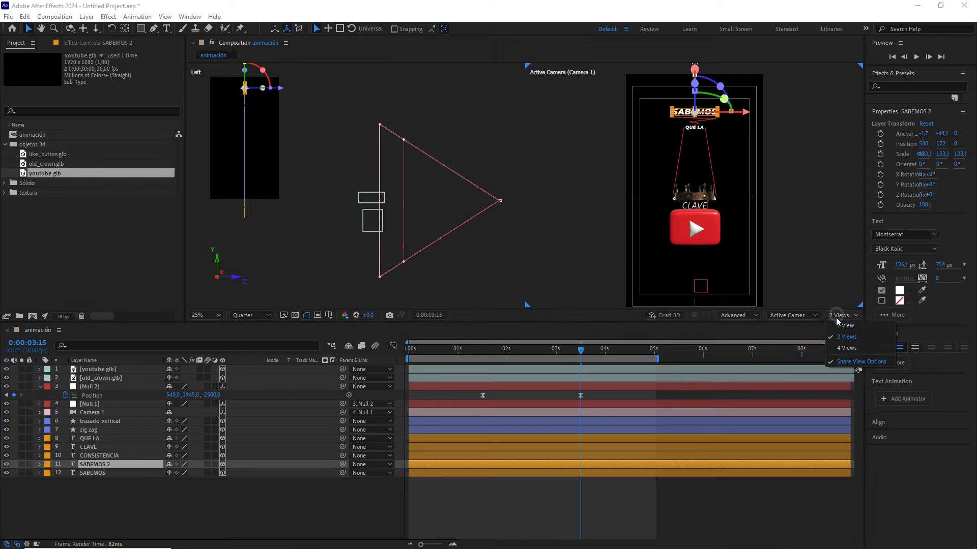
left_click(841, 328)
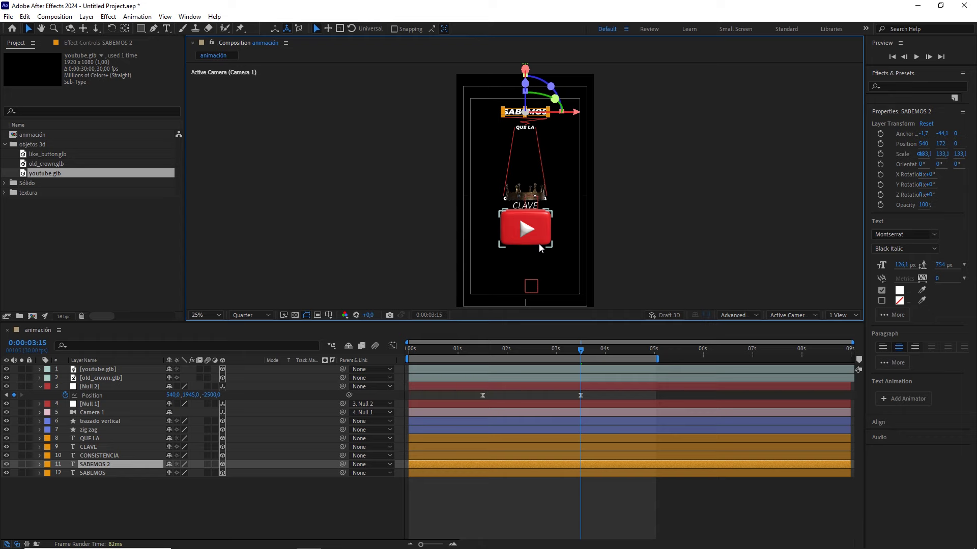
key("ctrl+v")
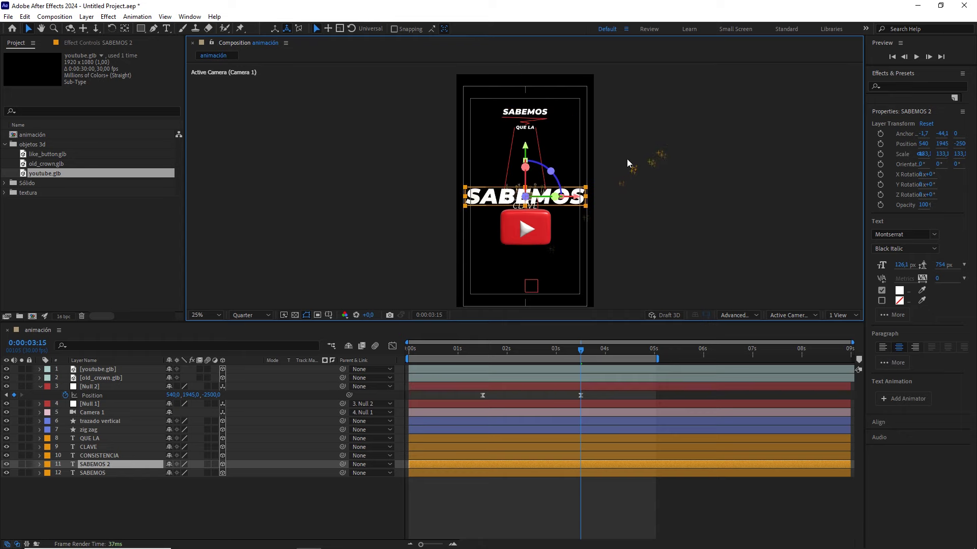
left_click(845, 337)
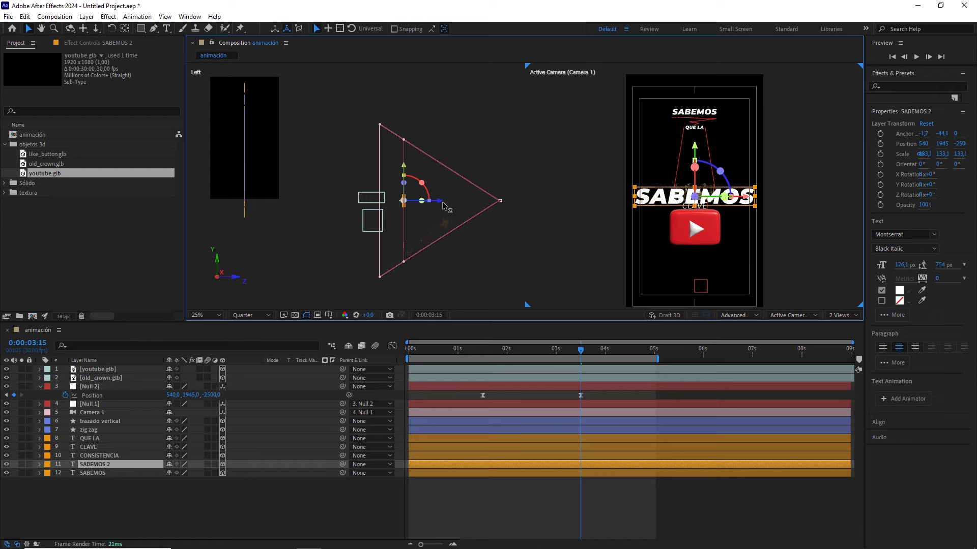
left_click_drag(432, 201, 350, 201)
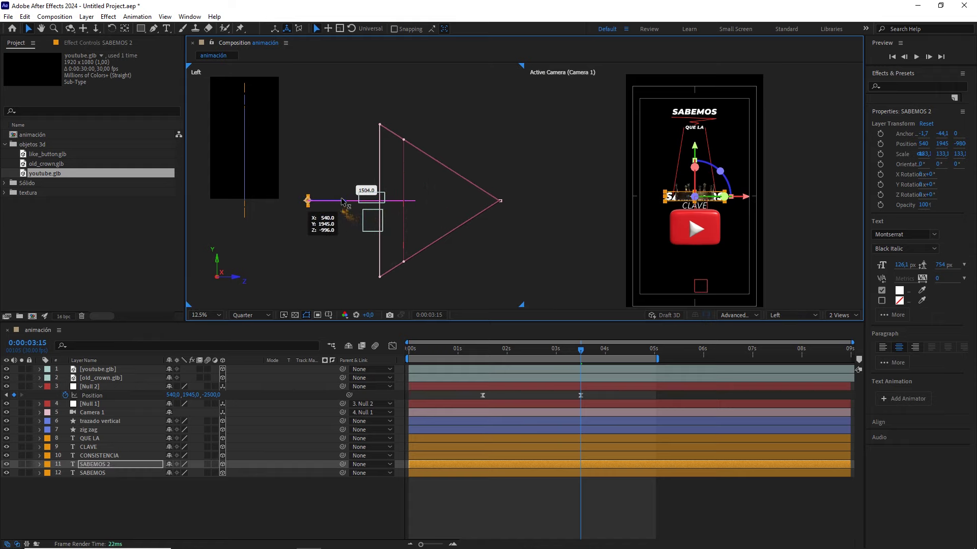
left_click(343, 178)
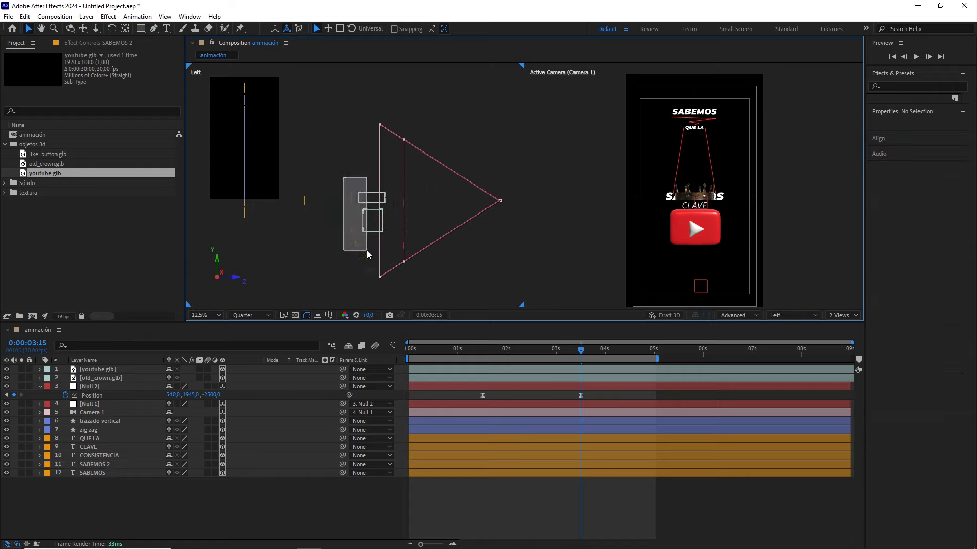
- Set SABEMOS 2's position to Z -1000 and Y 2080
left_click_drag(362, 245, 361, 232)
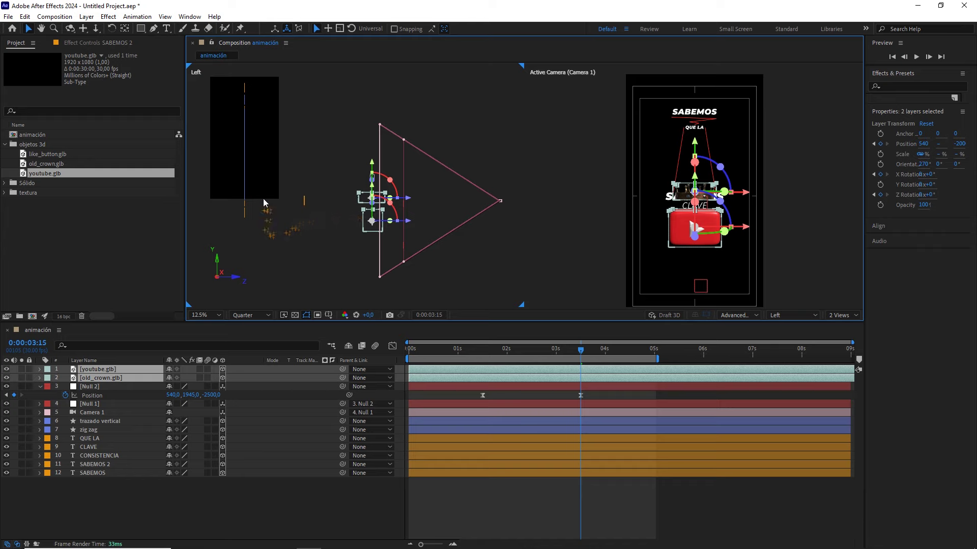
left_click_drag(264, 202, 237, 221)
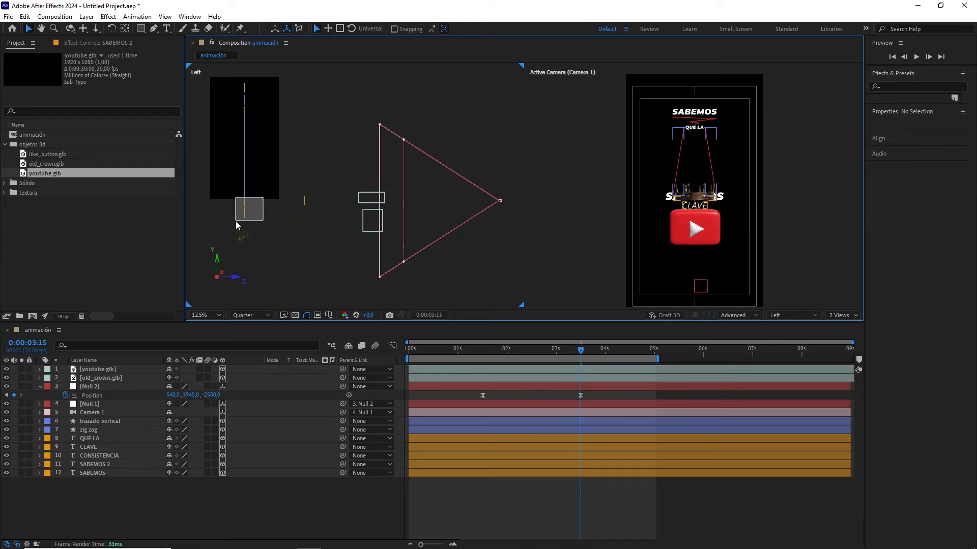
left_click(139, 494)
left_click_drag(316, 177, 296, 215)
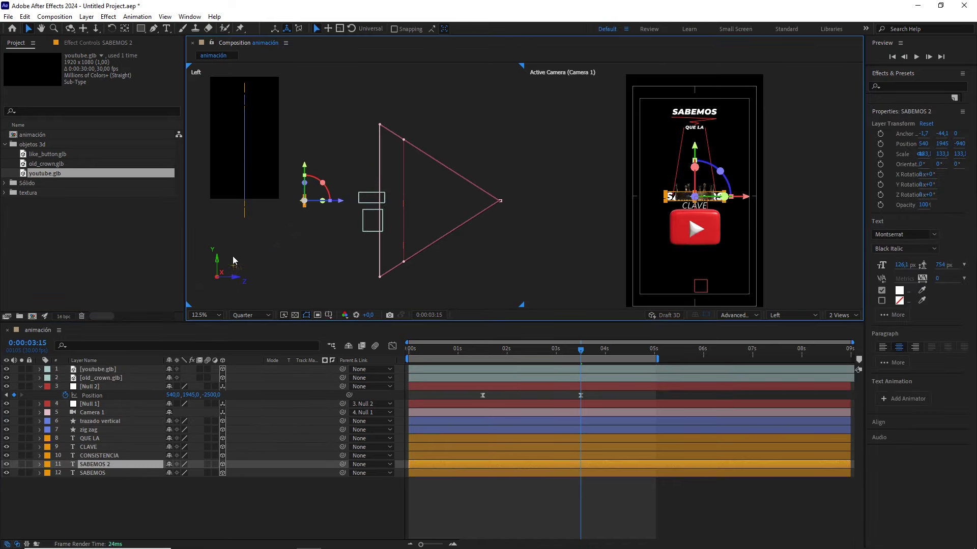
key("p")
left_click(210, 473)
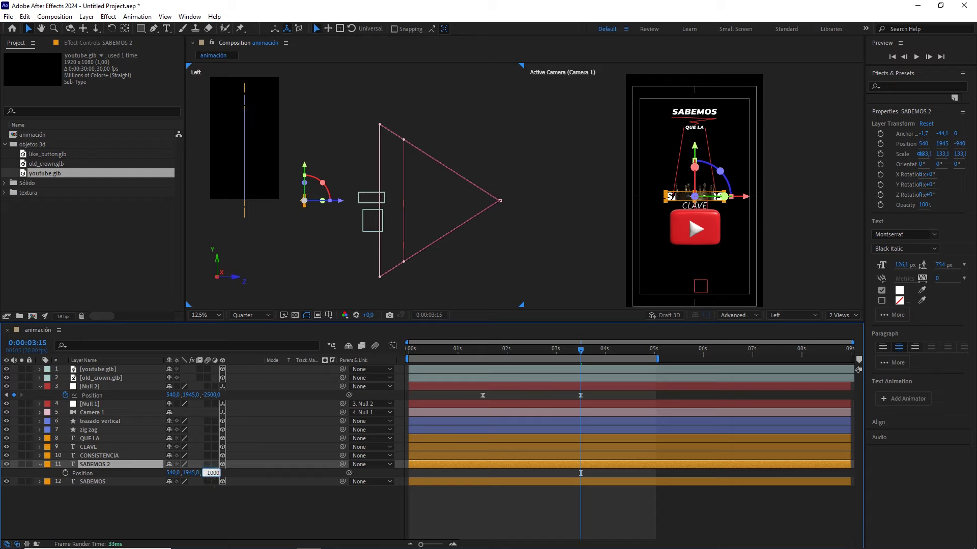
left_click(192, 487)
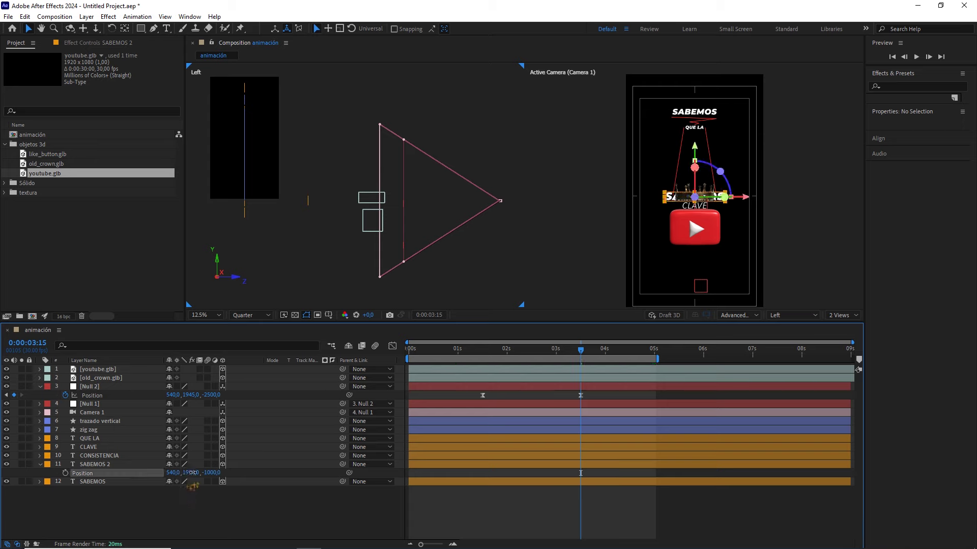
mouse_move(194, 473)
left_mouse_down()
mouse_move(221, 473)
mouse_move(201, 487)
left_mouse_up()
left_click(192, 473)
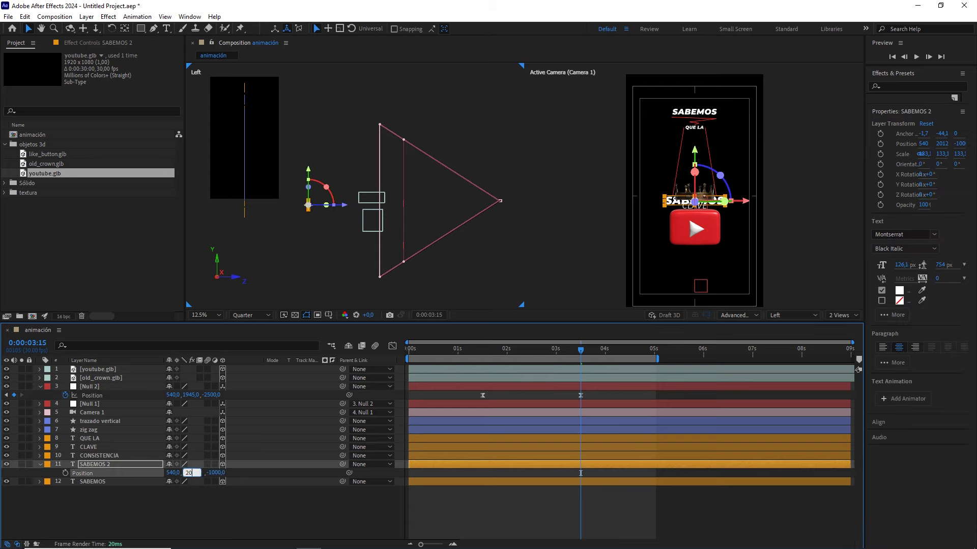
left_click(233, 507)
- Scale SABEMOS 2 up to 234.1% and enter its text for editing in a single camera view
left_click(124, 464)
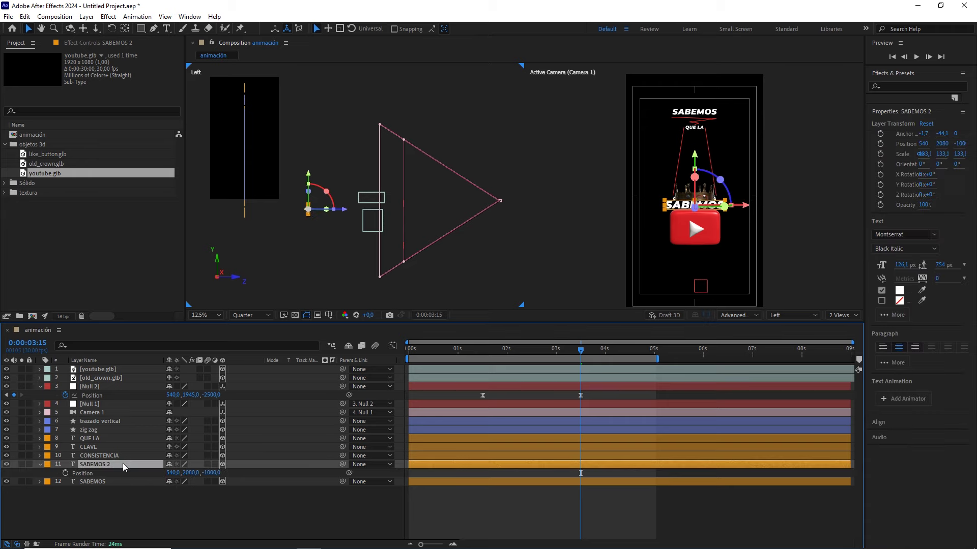
key("s")
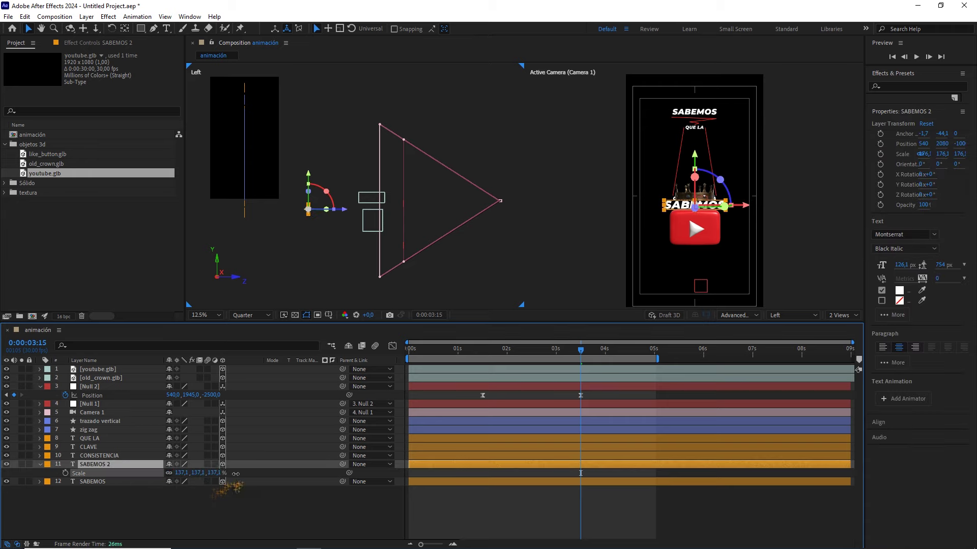
left_click_drag(214, 473, 264, 473)
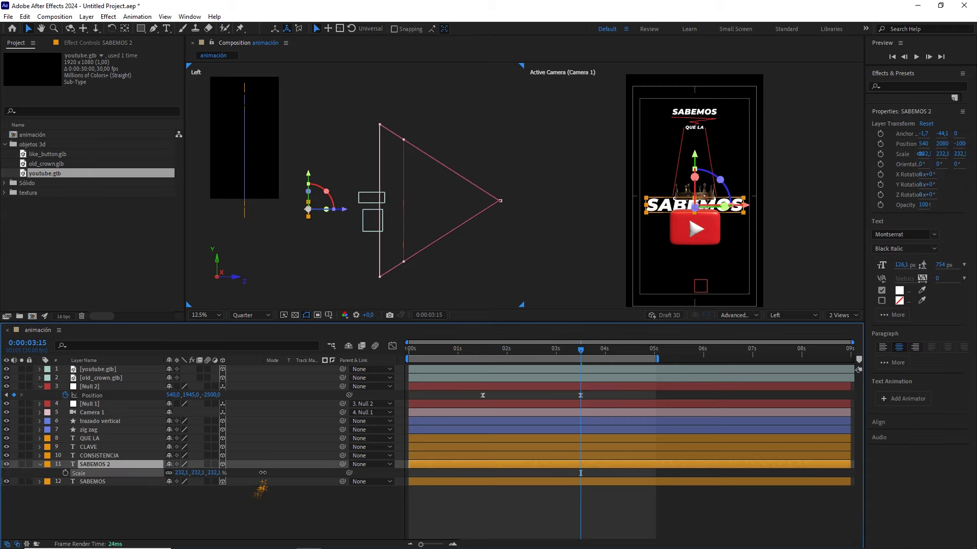
left_click(835, 316)
left_click(841, 325)
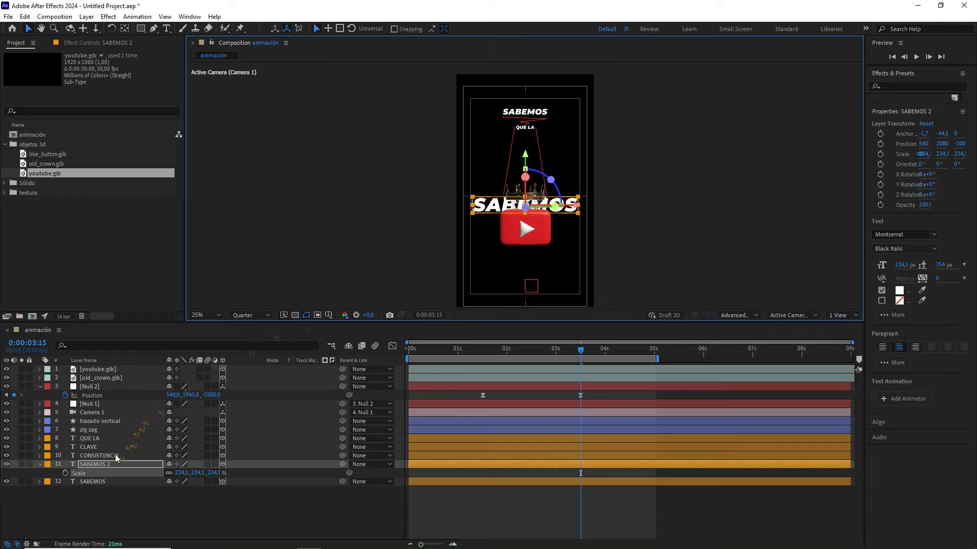
double_click(111, 463)
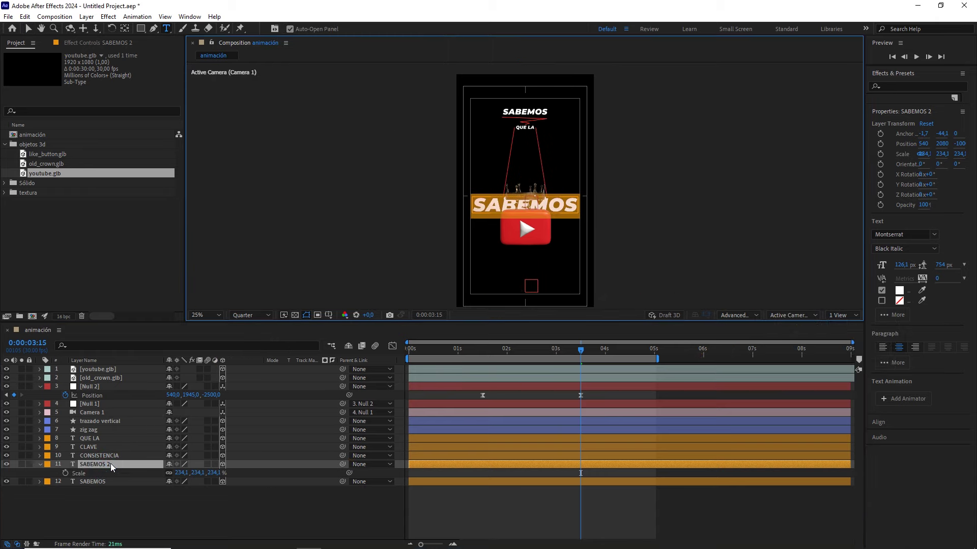
- Replace the duplicated text with RRSS and scale the layer up to about 522.1%
type("RRSS")
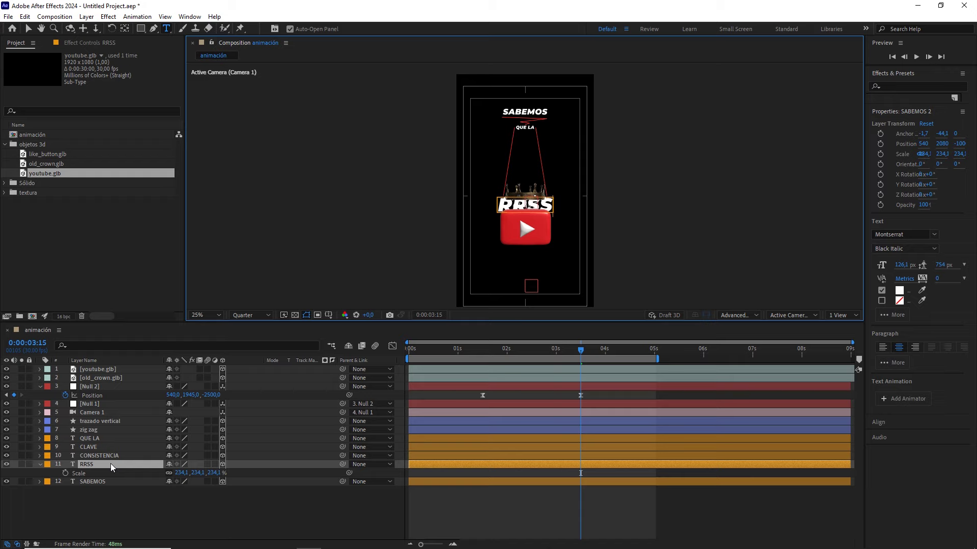
left_click(97, 465)
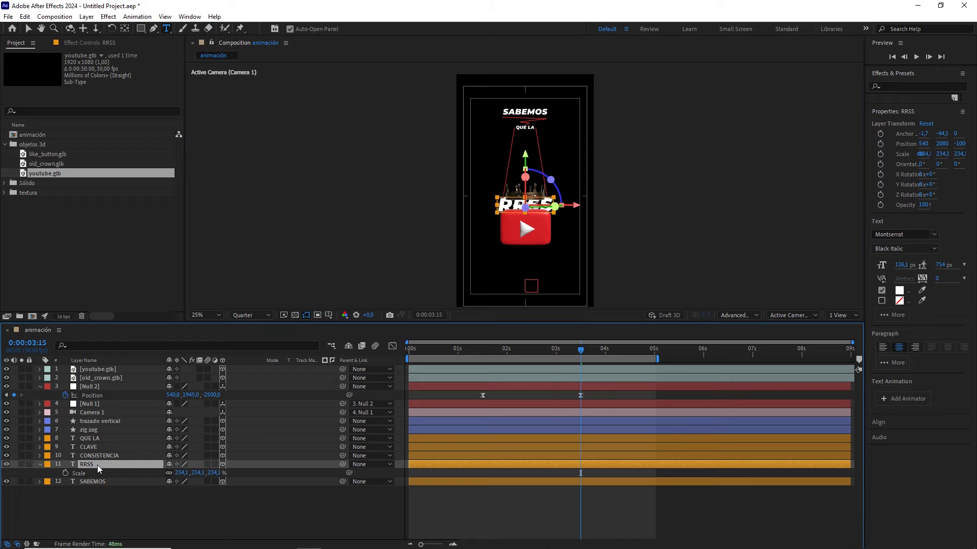
left_click(215, 473)
left_click_drag(215, 473, 344, 471)
key("Caps_Lock")
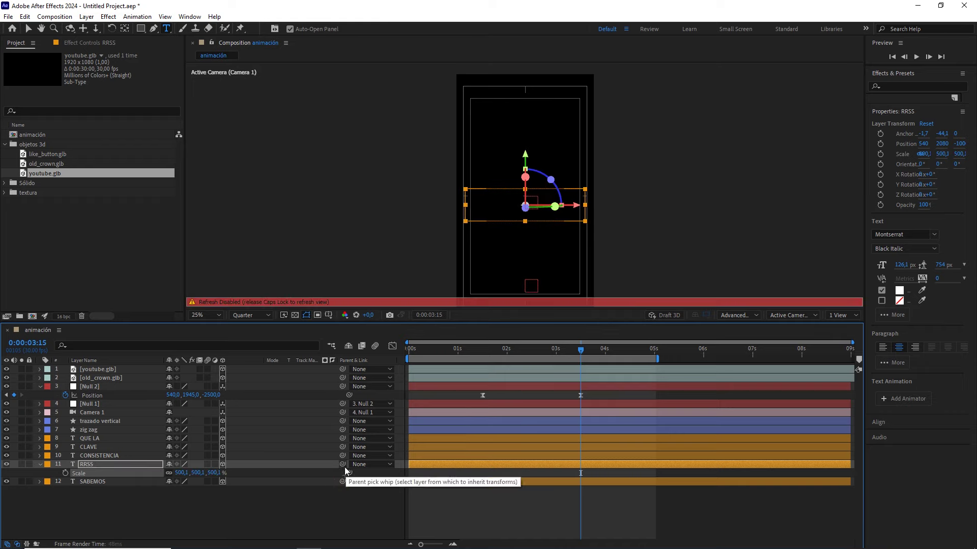
key("Caps_Lock")
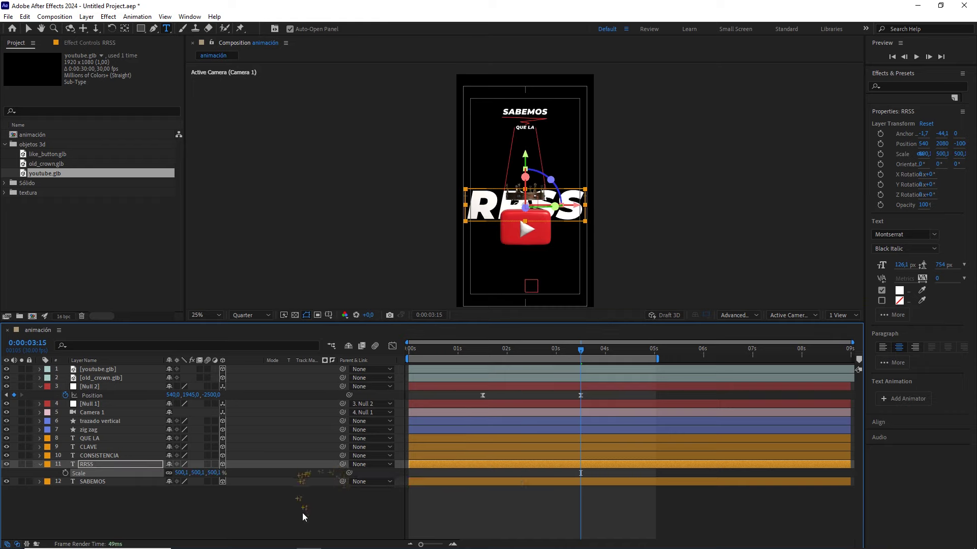
left_click(302, 513)
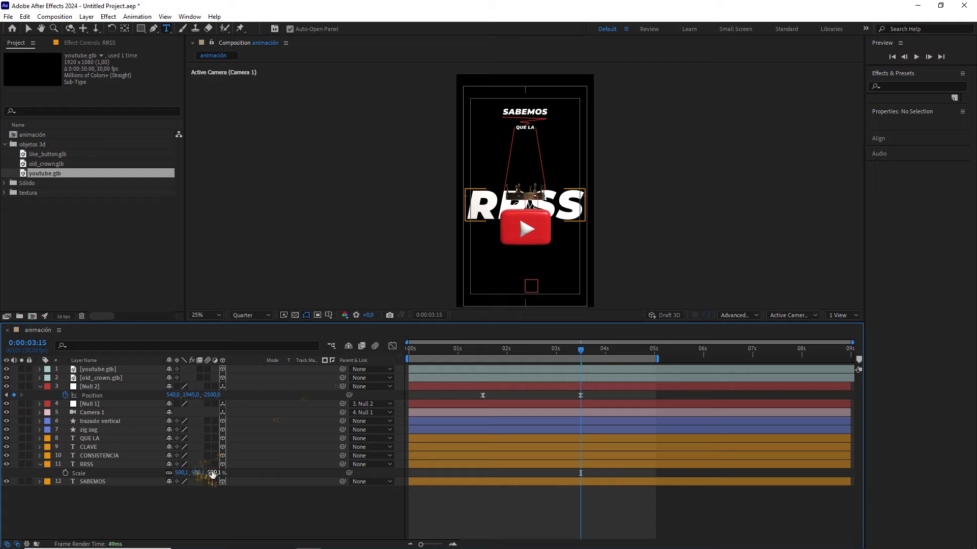
left_click_drag(211, 473, 226, 473)
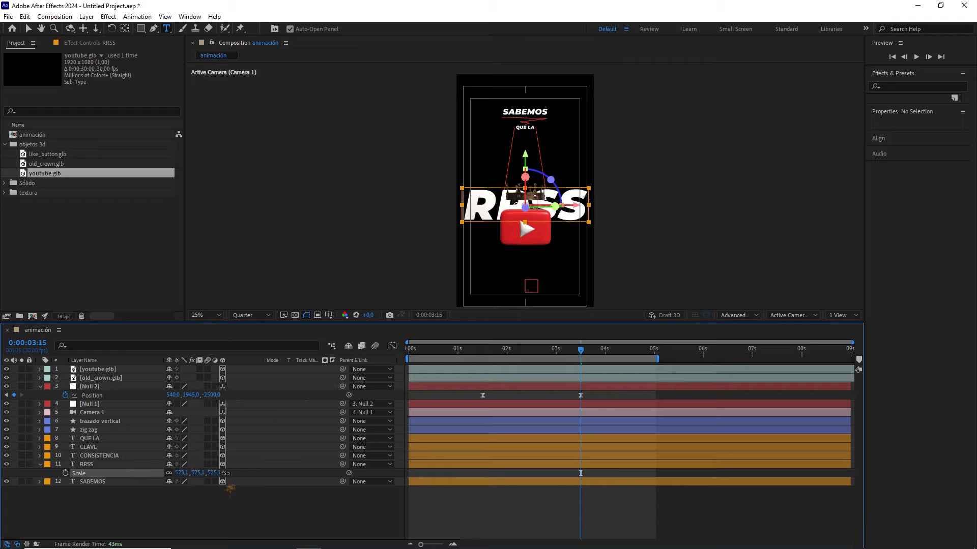
left_click(291, 495)
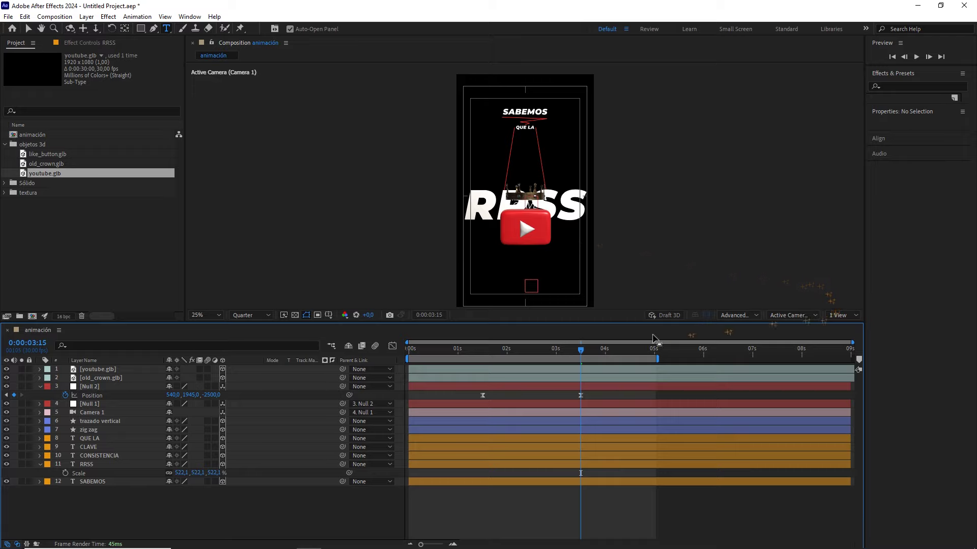
- Hide the RRSS text layer
left_click_drag(581, 349, 505, 359)
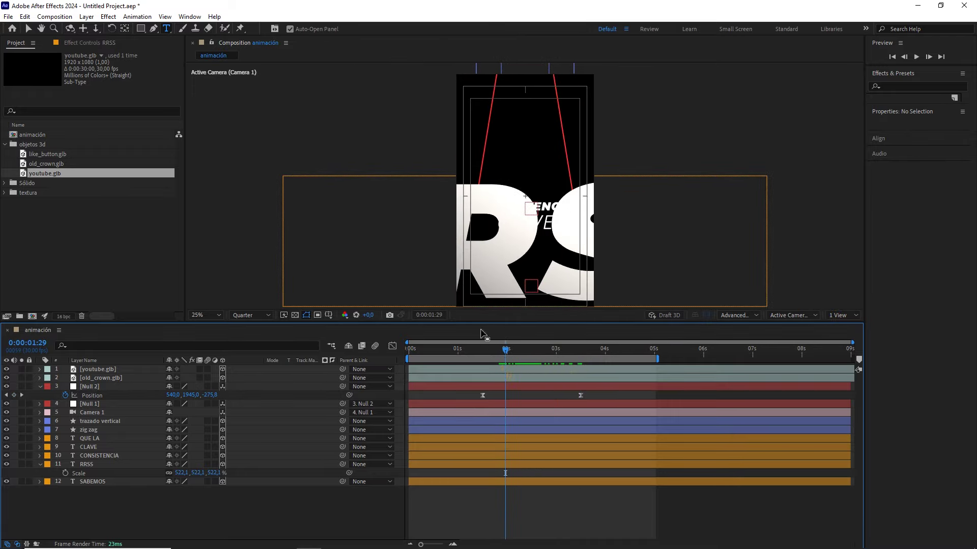
left_click(99, 463)
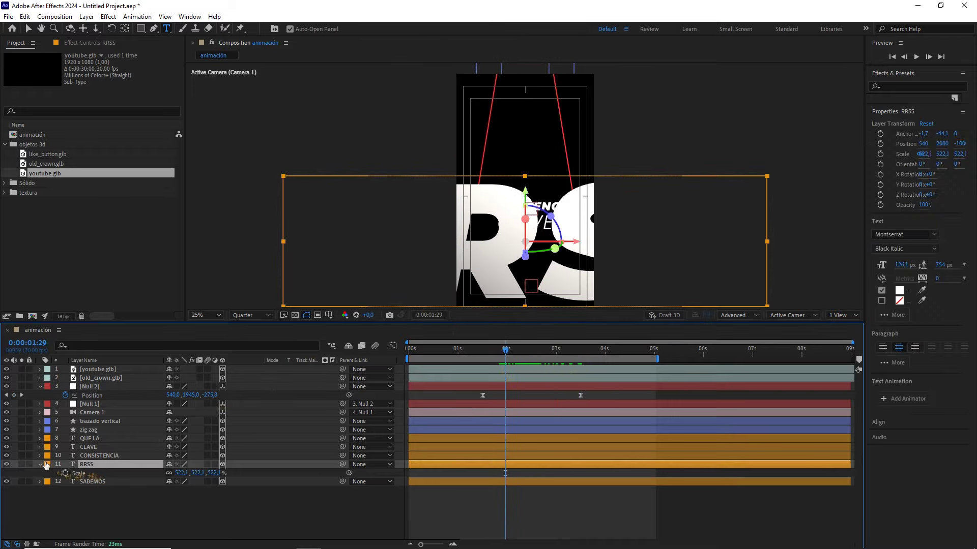
left_click(6, 464)
- Preview the animation from the start and scrub through the 2–3 second camera move
left_click_drag(505, 350, 390, 352)
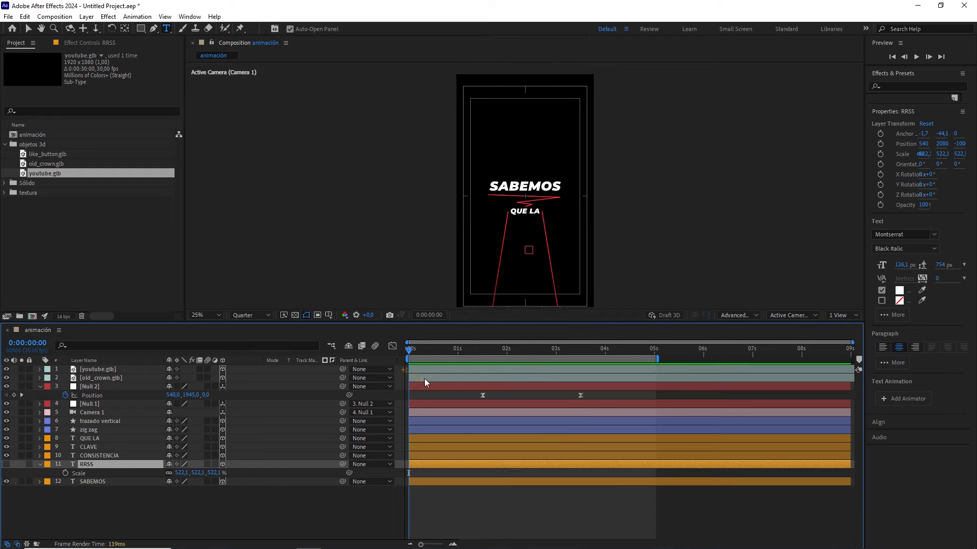
left_click(435, 395)
key("space")
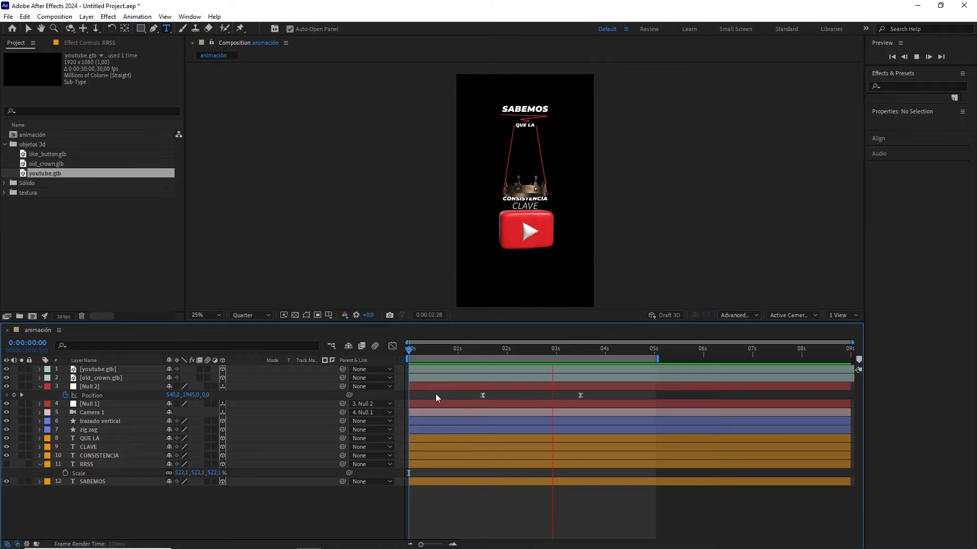
key("space")
mouse_move(551, 347)
left_mouse_down()
mouse_move(579, 342)
mouse_move(530, 346)
mouse_move(580, 346)
left_mouse_up()
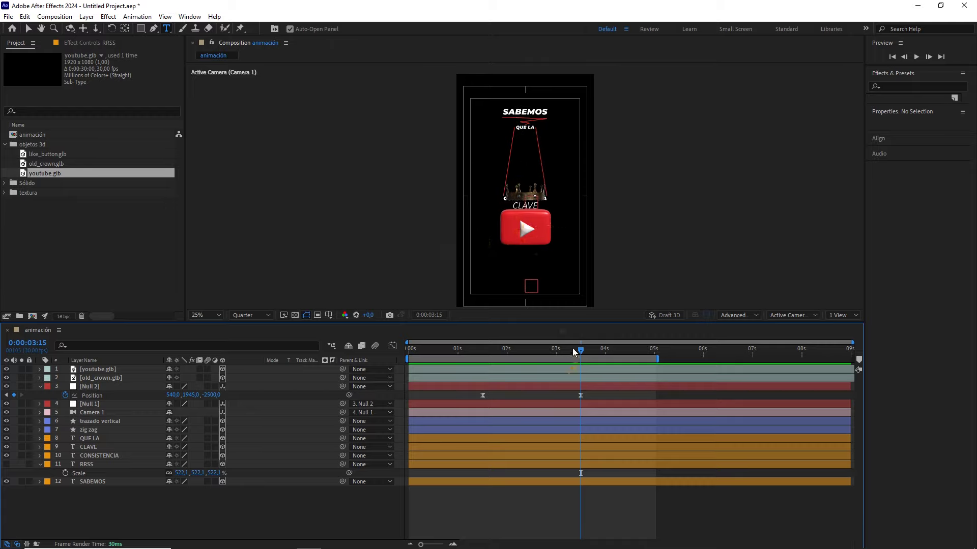
left_click_drag(572, 348, 527, 345)
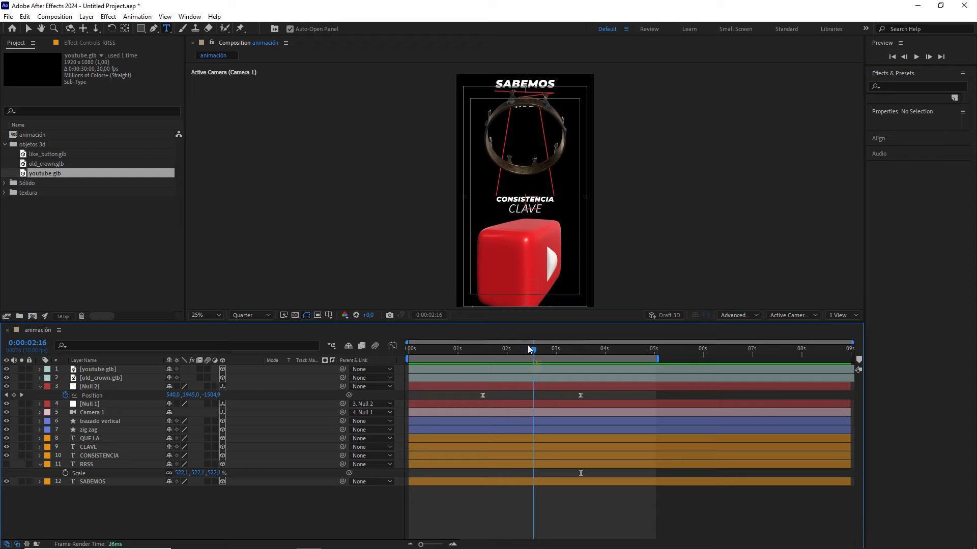
left_click(39, 413)
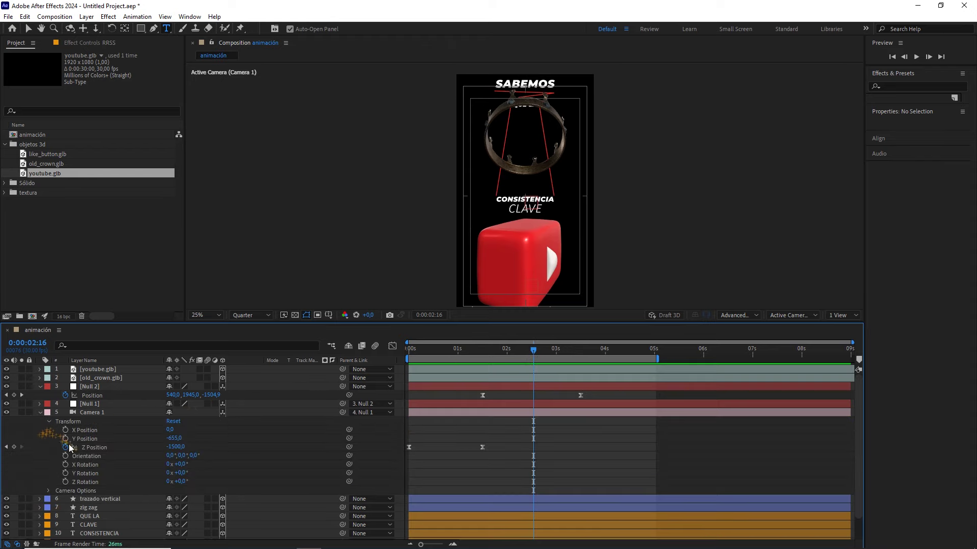
left_click(49, 492)
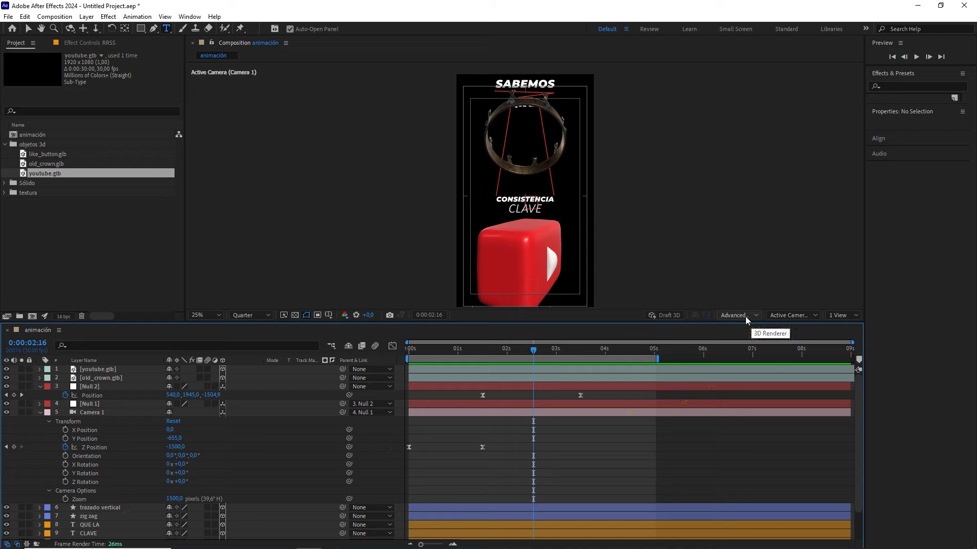
left_click(40, 412)
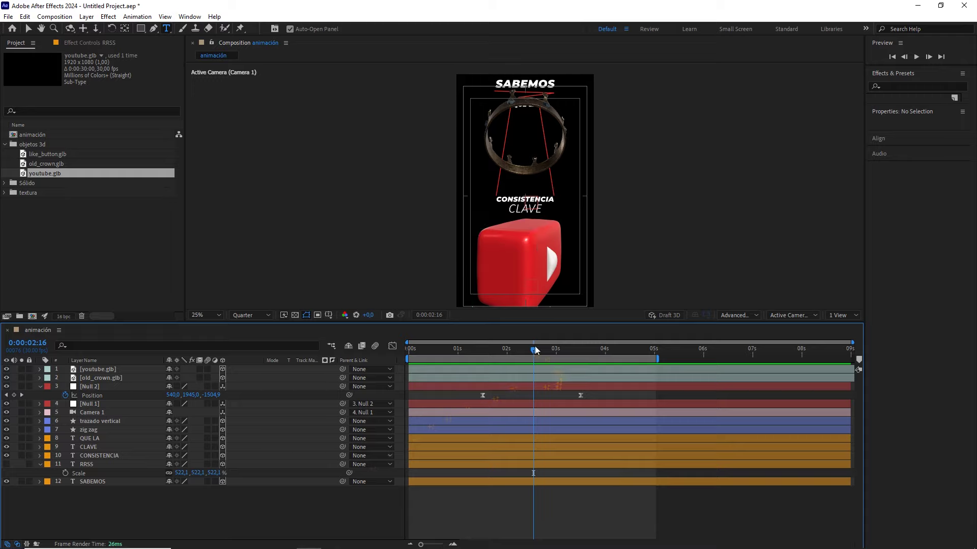
mouse_move(526, 348)
left_mouse_down()
mouse_move(500, 350)
mouse_move(544, 348)
left_mouse_up()
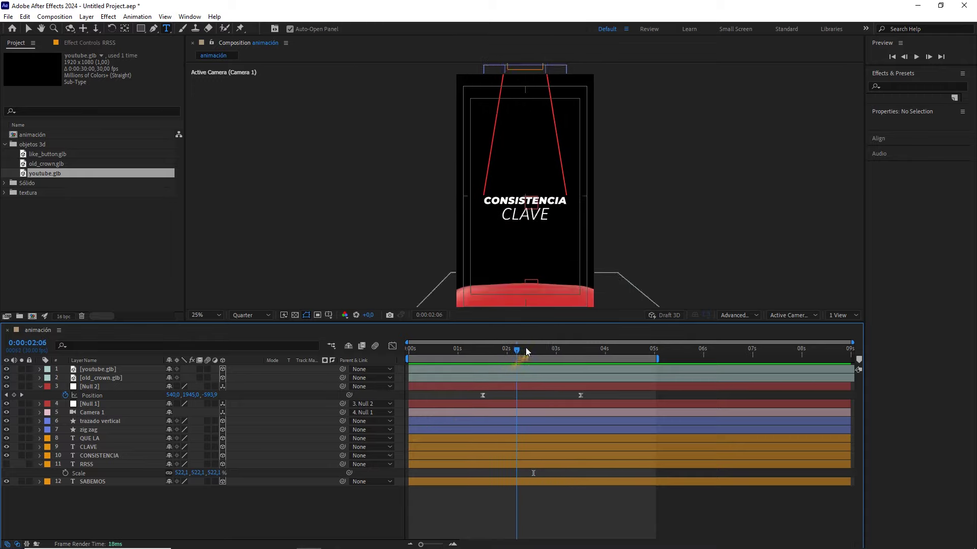
- Add a wiggle(1,2) expression to Null 2's Z Rotation
left_click(100, 386)
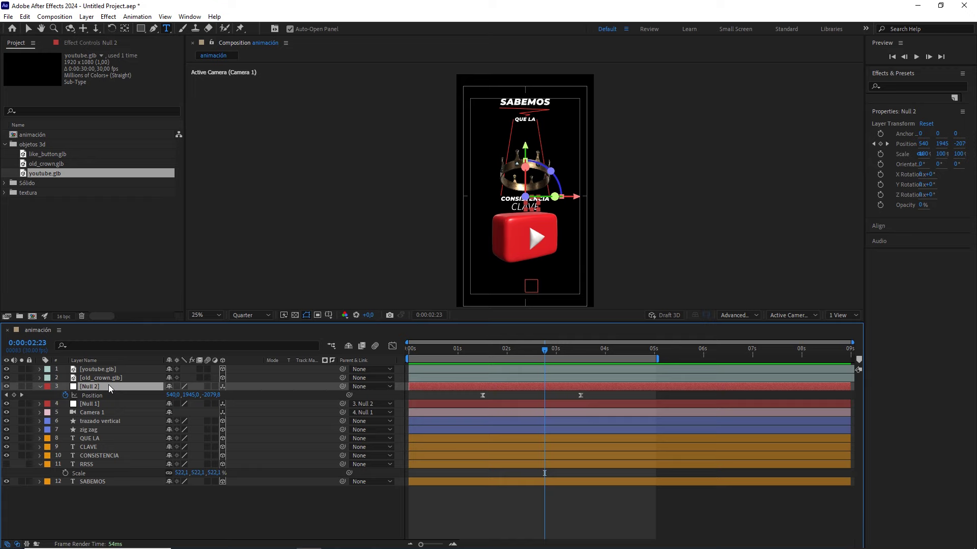
key("r")
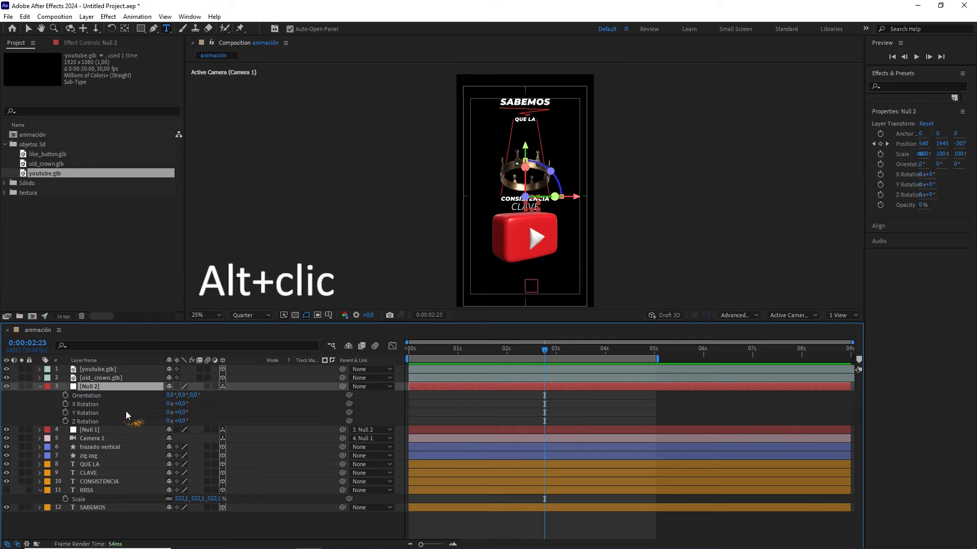
left_click(65, 421, "alt")
type("wigg")
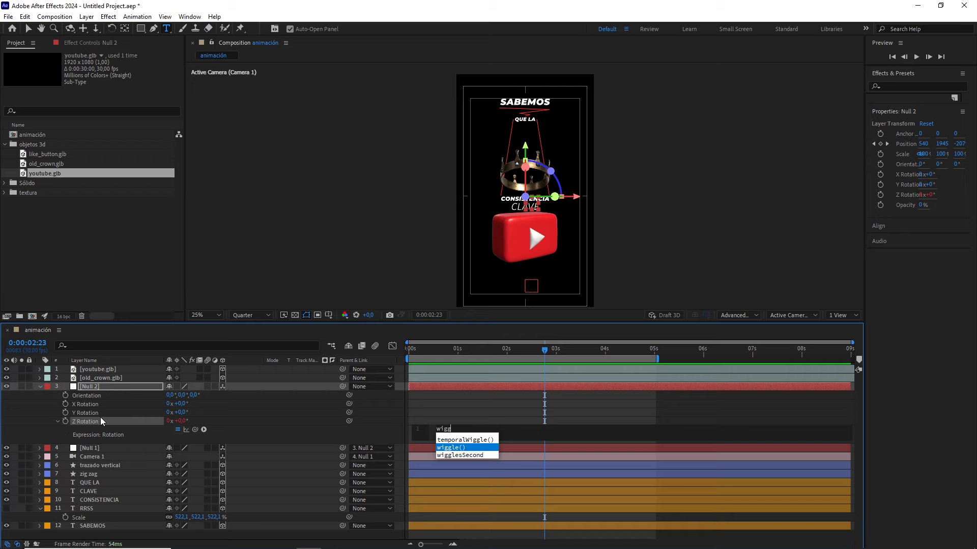
key("Return")
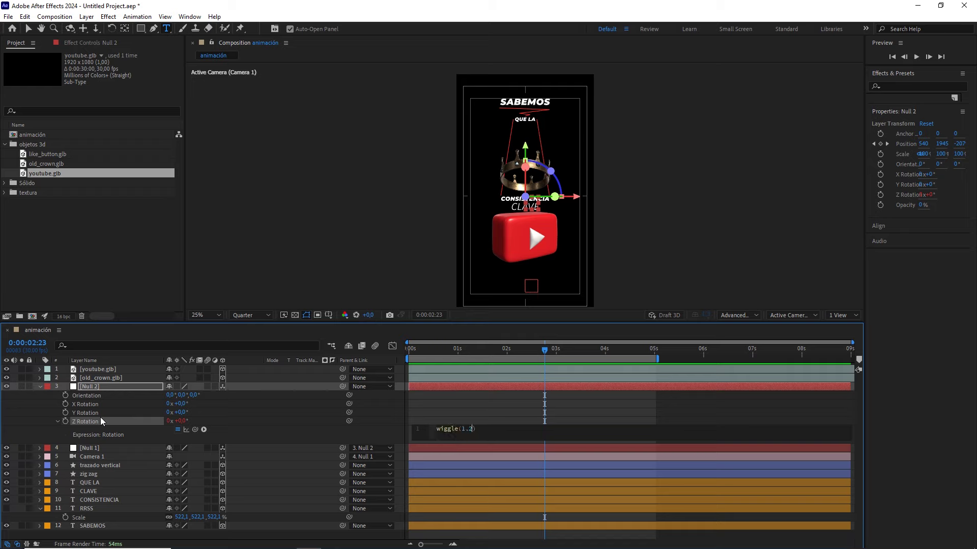
left_click(464, 395)
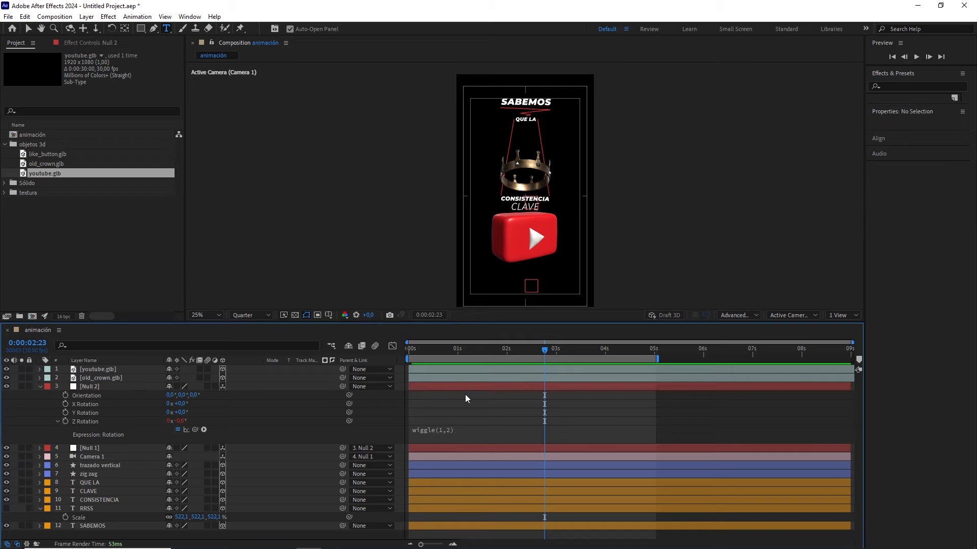
- Preview the swaying animation from the start and collapse Null 2's properties
key("Home")
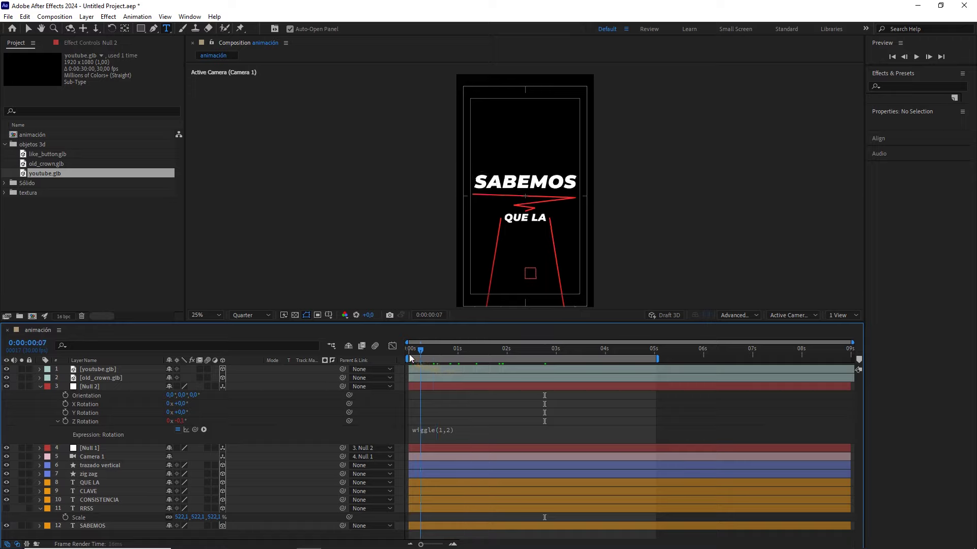
key("space")
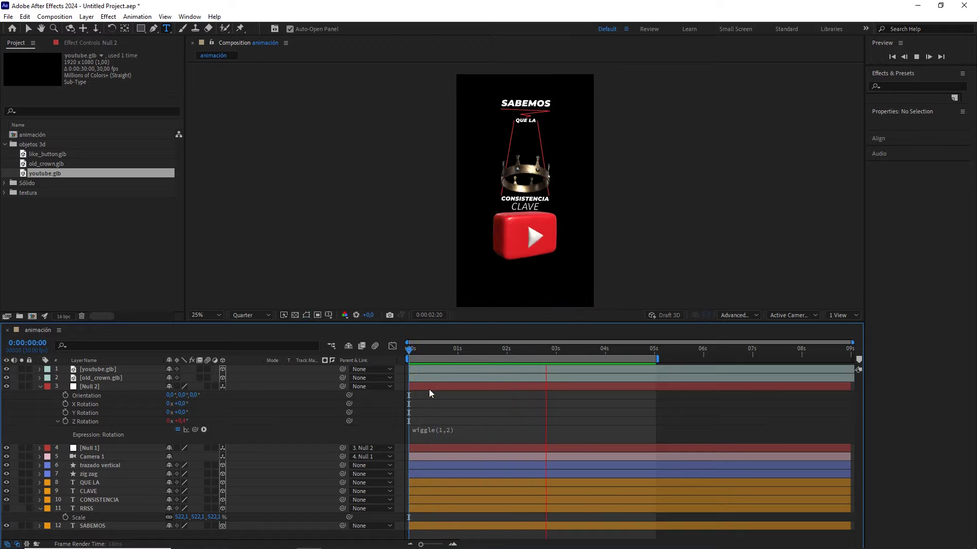
key("space")
mouse_move(547, 353)
left_mouse_down()
mouse_move(415, 348)
mouse_move(586, 355)
left_mouse_up()
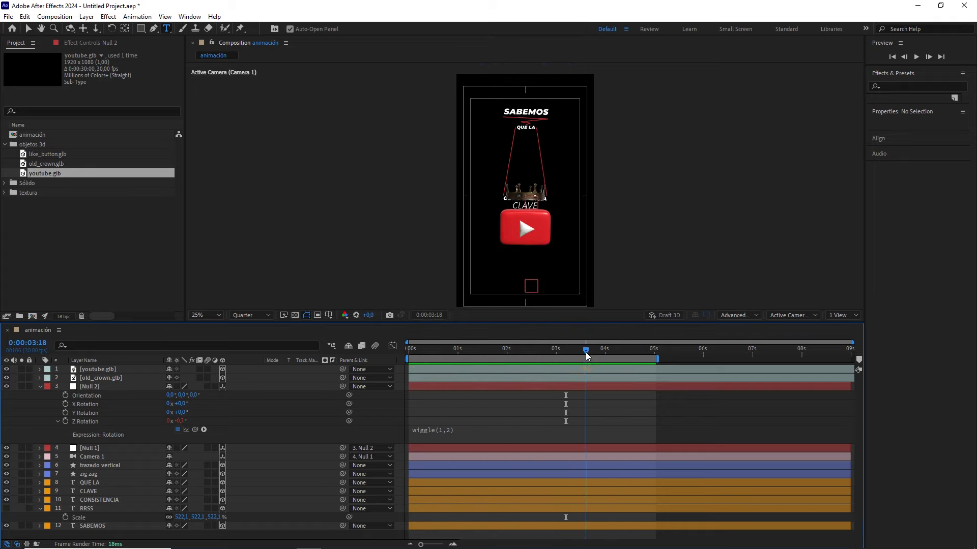
left_click(40, 387)
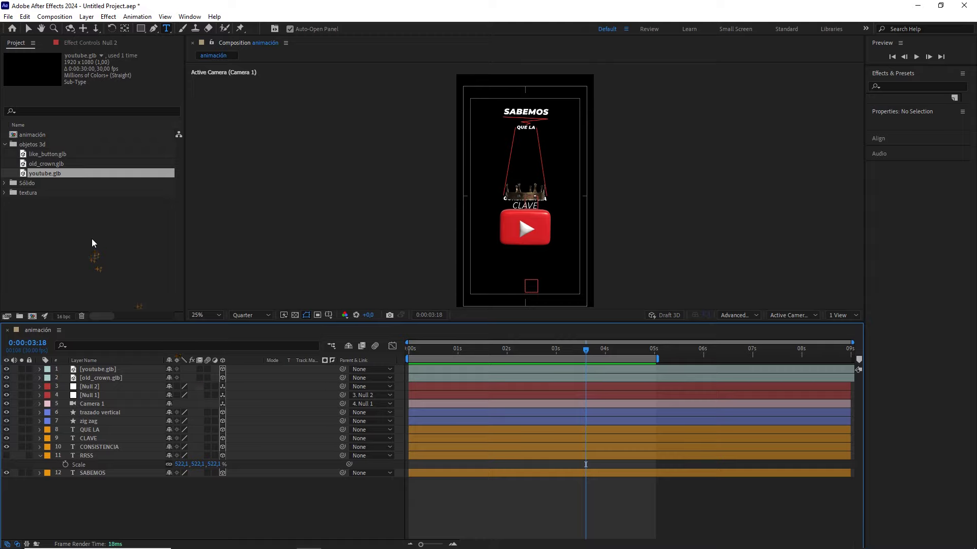
- Replay the preview to about 4 seconds, unhide RRSS and select the animación comp
left_click_drag(524, 348, 409, 349)
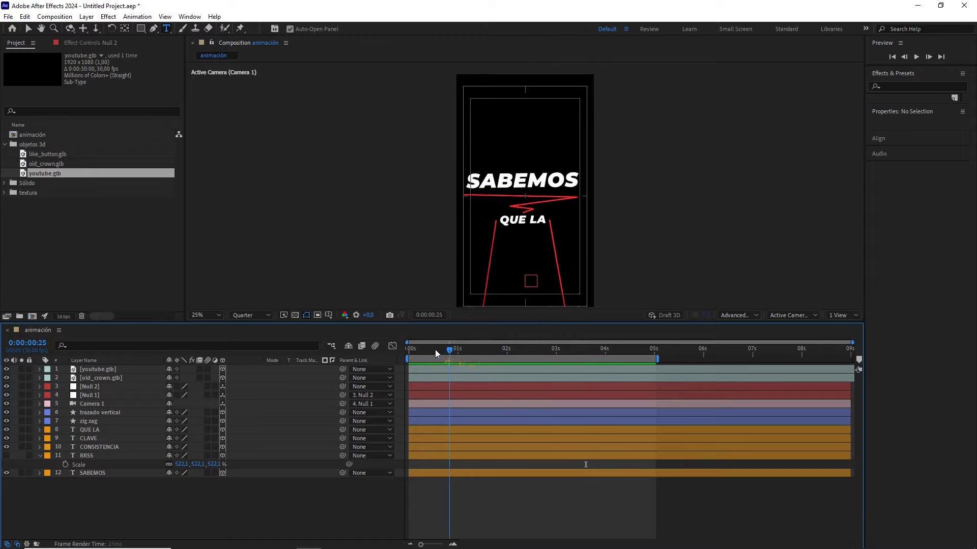
key("space")
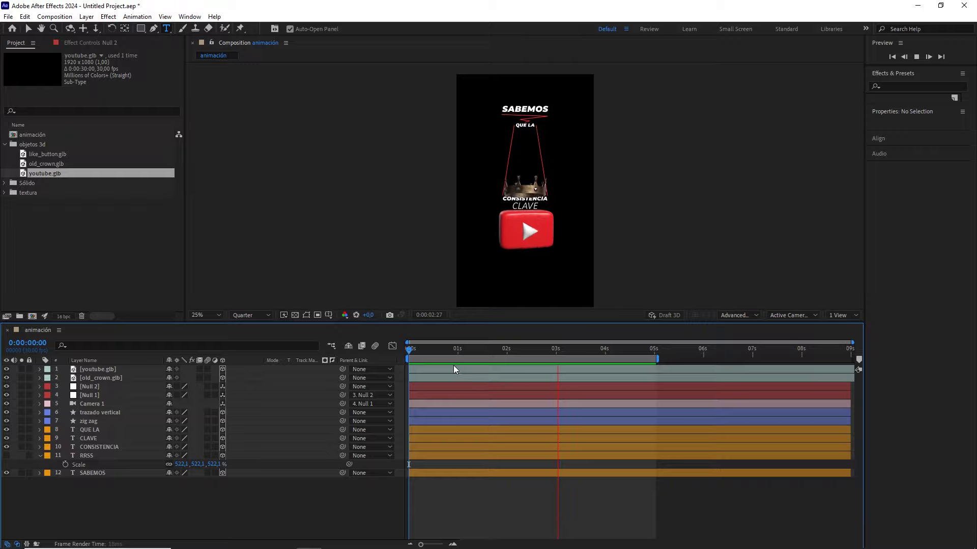
left_click(620, 350)
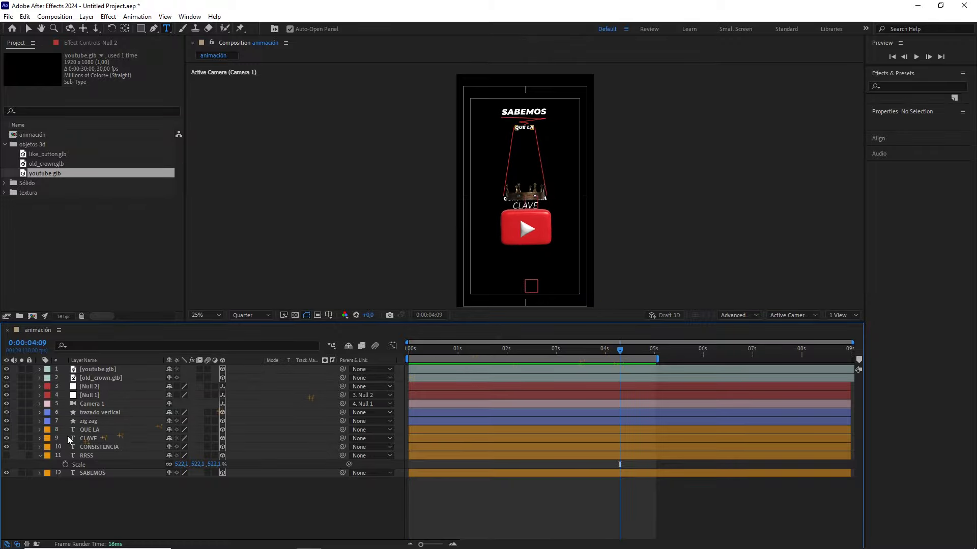
left_click(6, 455)
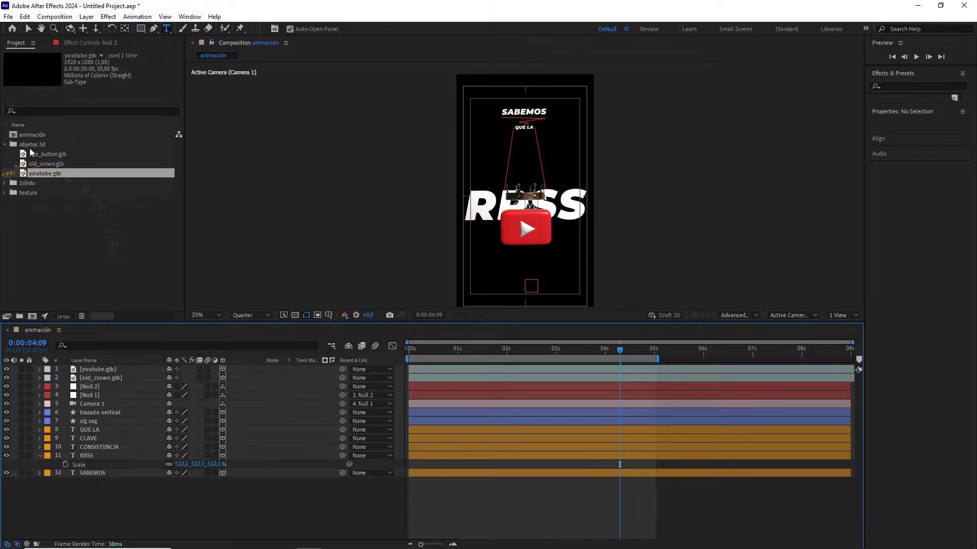
left_click(46, 134)
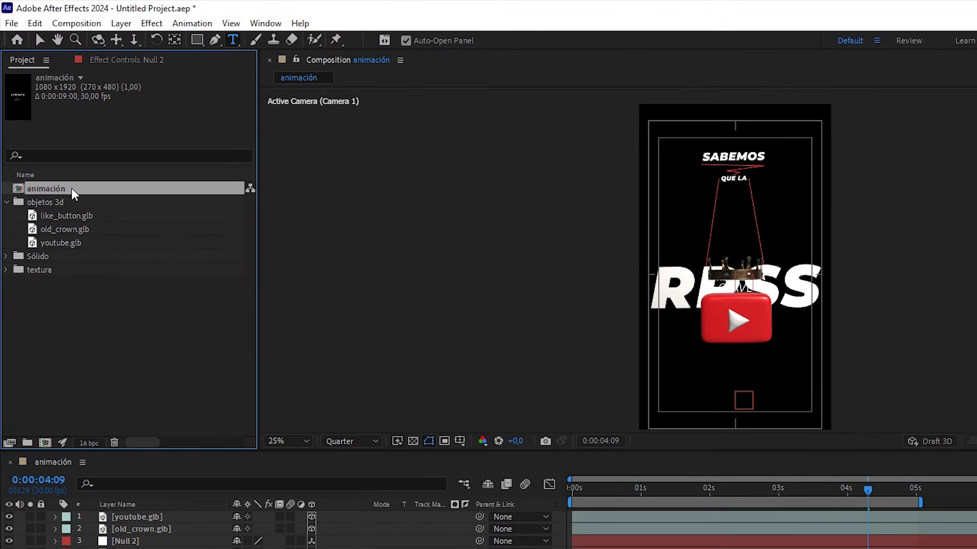
- Duplicate the animación comp and rename the original 'animación sin objetos 3d'
key("ctrl+d")
key("ctrl+d")
left_click(71, 188)
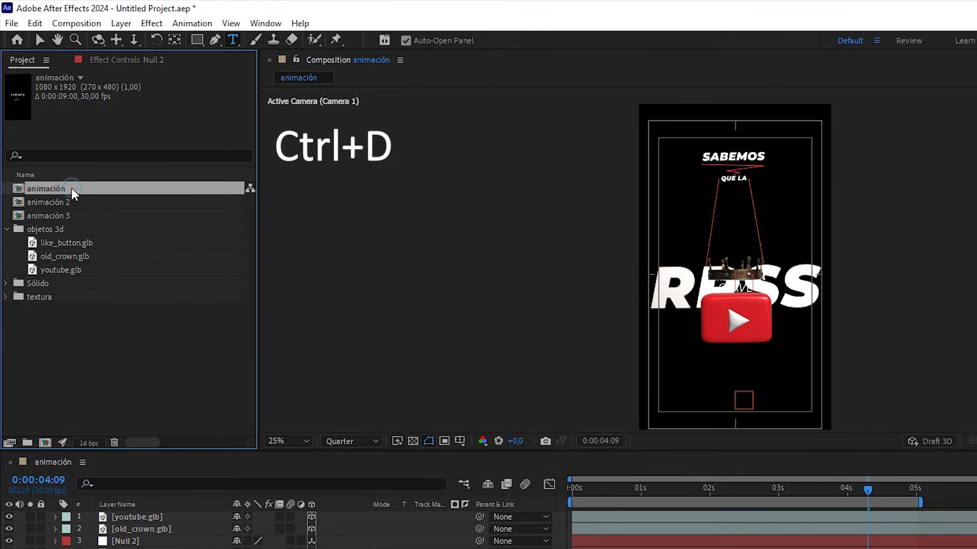
right_click(71, 188)
left_click(112, 415)
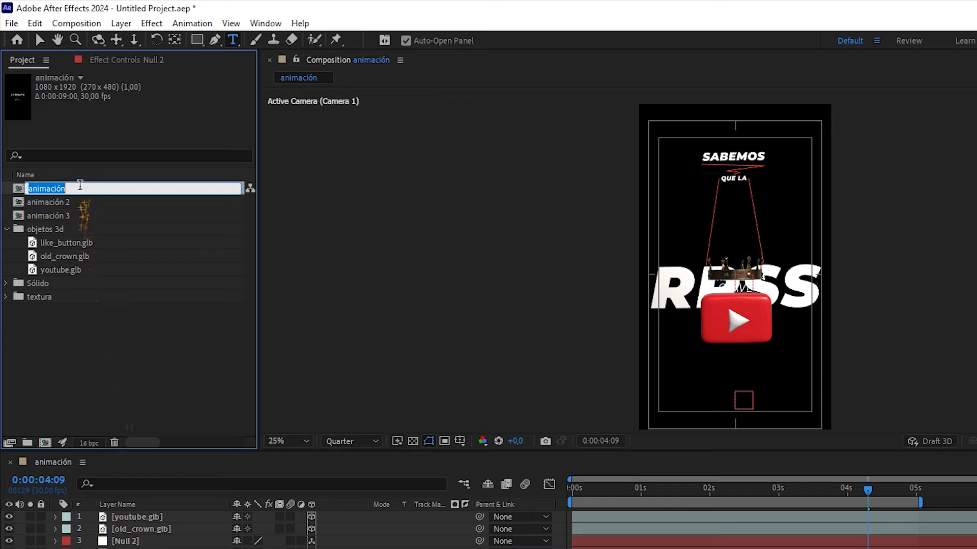
left_click(94, 183)
type("sin objetos 3d")
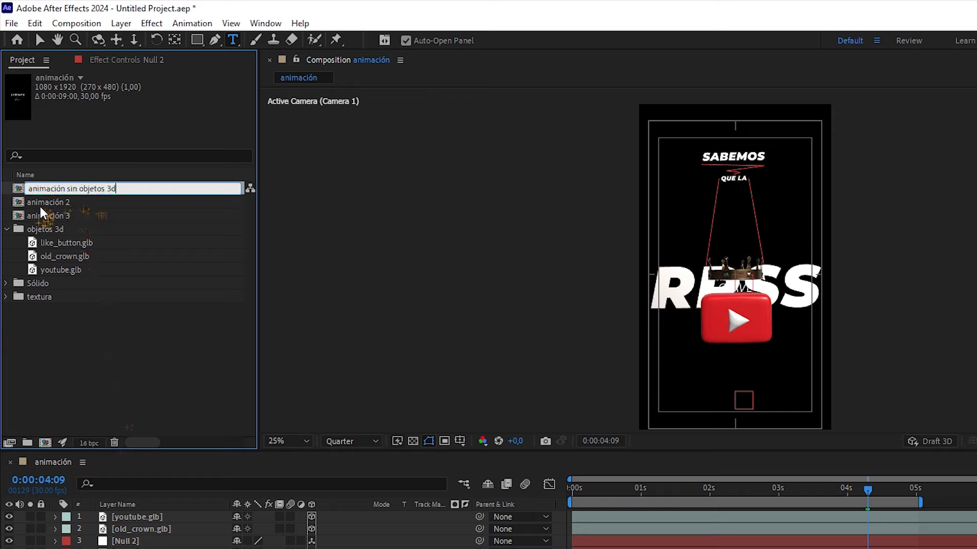
key("Return")
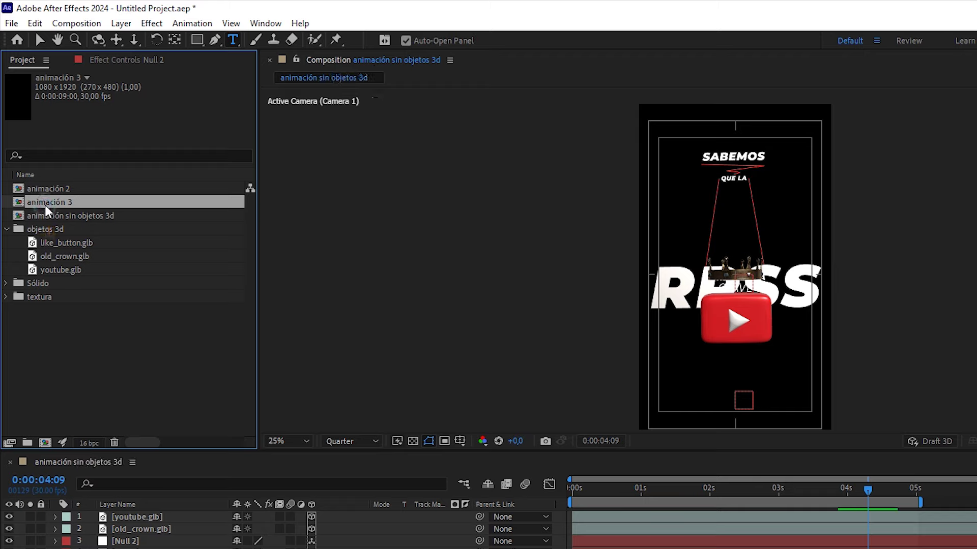
- Rename animación 2 to 'animación sólo logo'
left_click(68, 191)
right_click(68, 192)
left_click(112, 419)
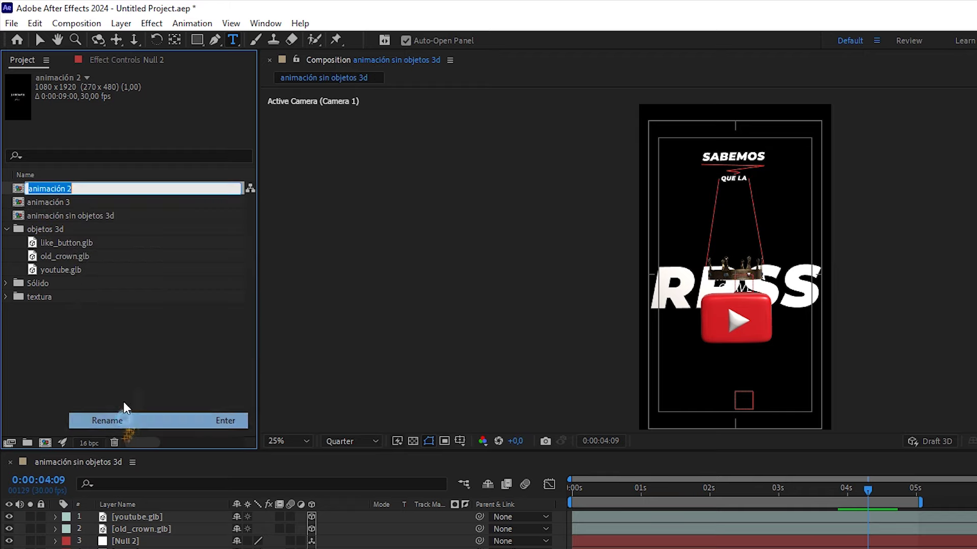
double_click(68, 189)
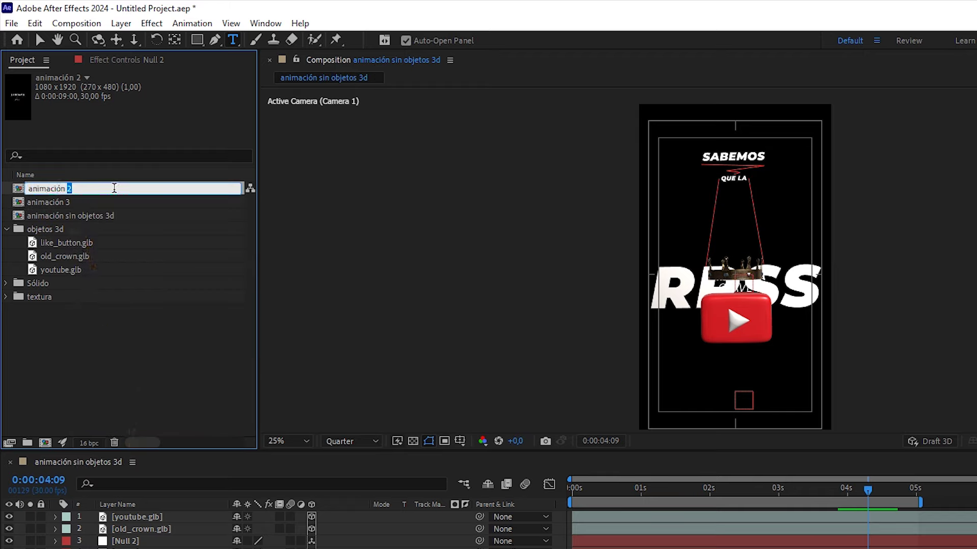
type("so logo")
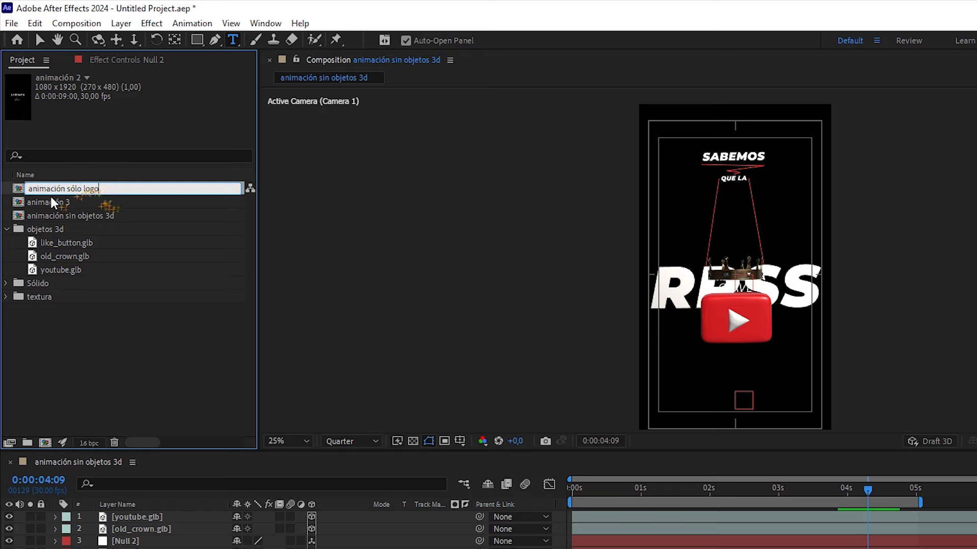
left_click(66, 202)
- Rename animación 3 to 'animación sólo corona'
left_click(72, 191)
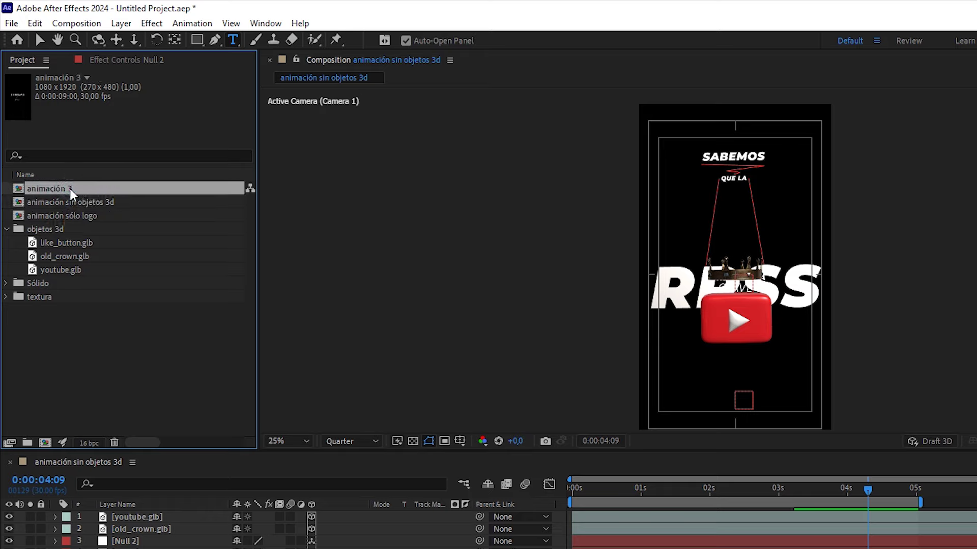
right_click(71, 192)
left_click(134, 419)
double_click(69, 188)
type("sólo corona")
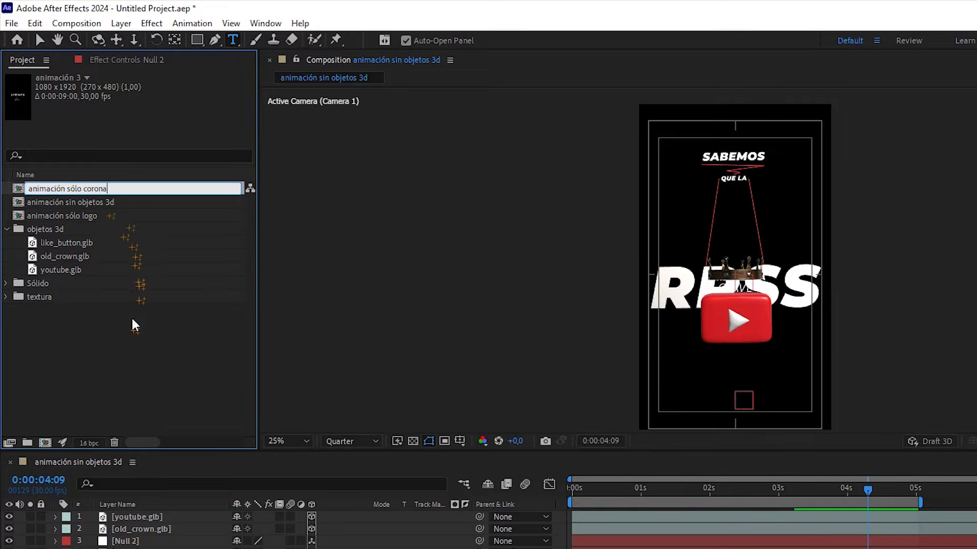
left_click(131, 316)
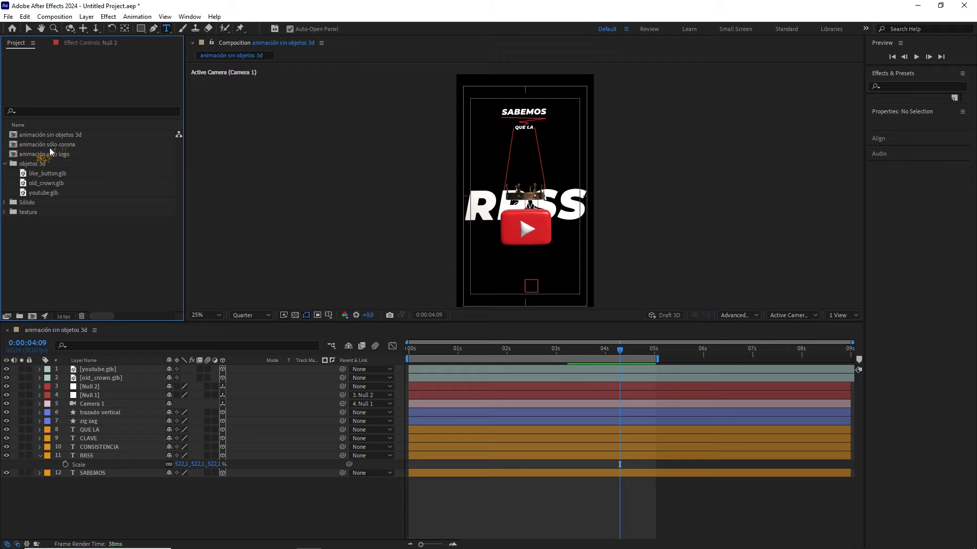
- Delete text and line layers 6–12 from the animación sólo corona comp
double_click(60, 145)
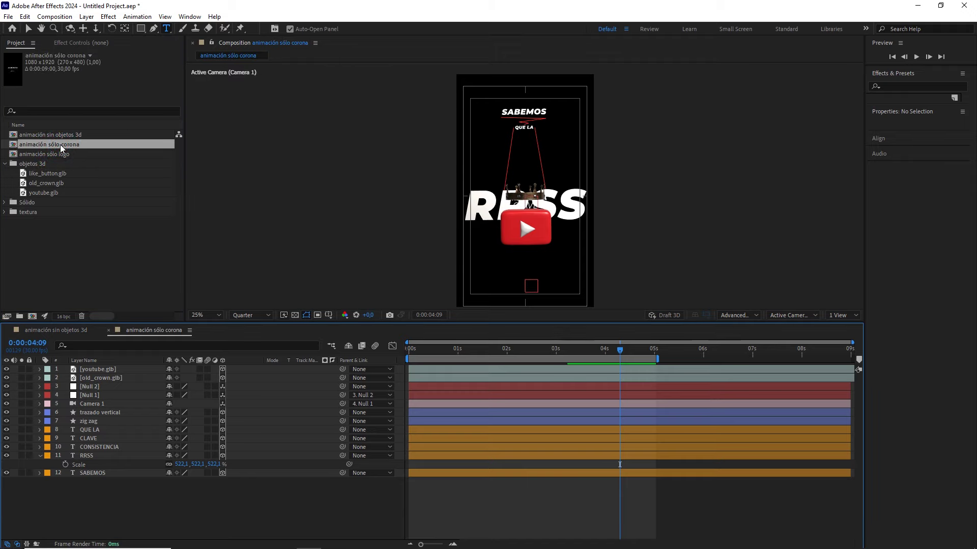
left_click_drag(148, 511, 78, 414)
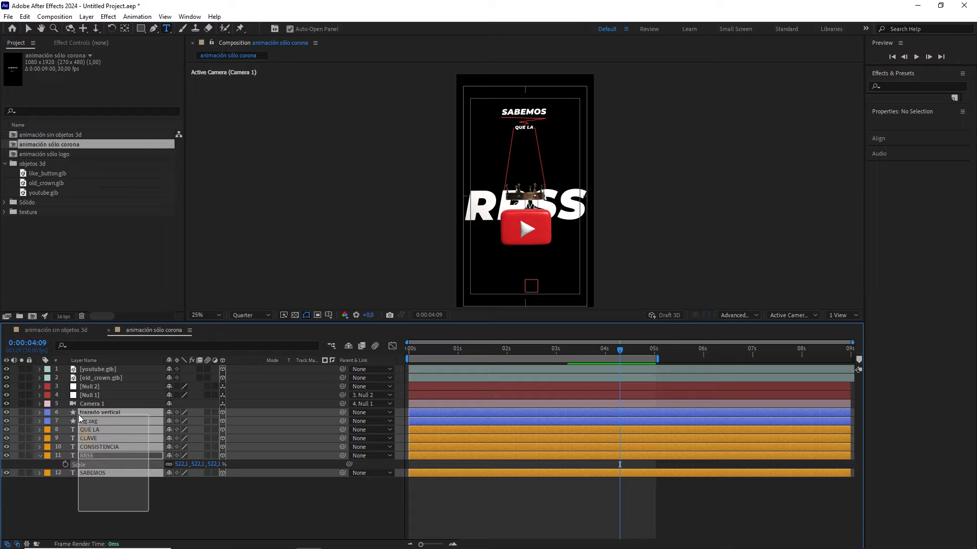
key("Delete")
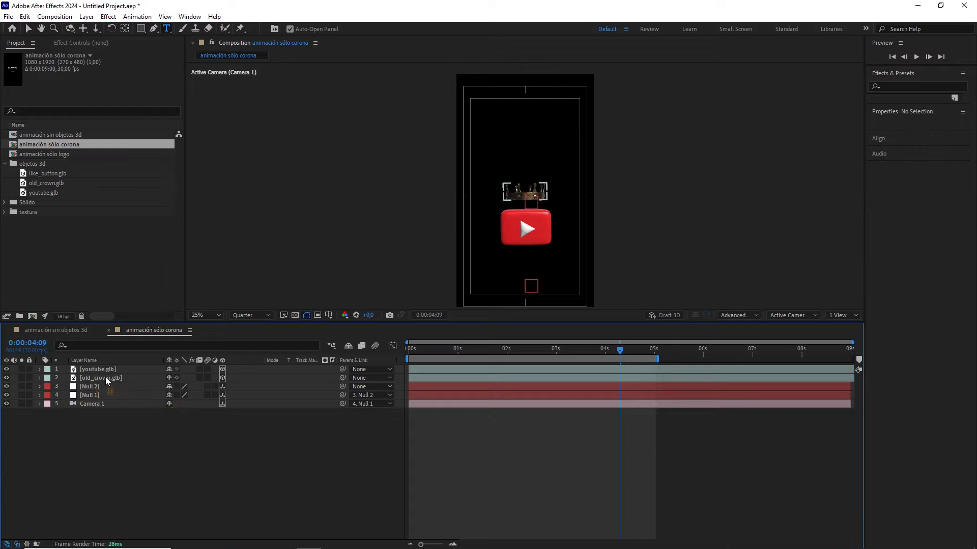
- Delete the youtube.glb layer from animación sólo corona
left_click(104, 370)
key("Delete")
mouse_move(632, 352)
left_mouse_down()
mouse_move(576, 346)
mouse_move(585, 349)
left_mouse_up()
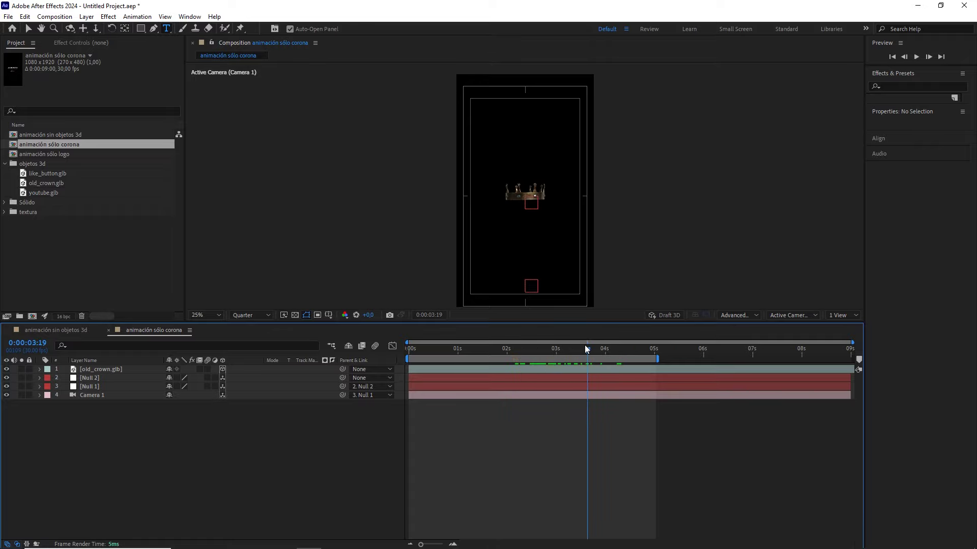
- In animación sólo logo, delete text and line layers 6–11 and old_crown.glb
double_click(61, 152)
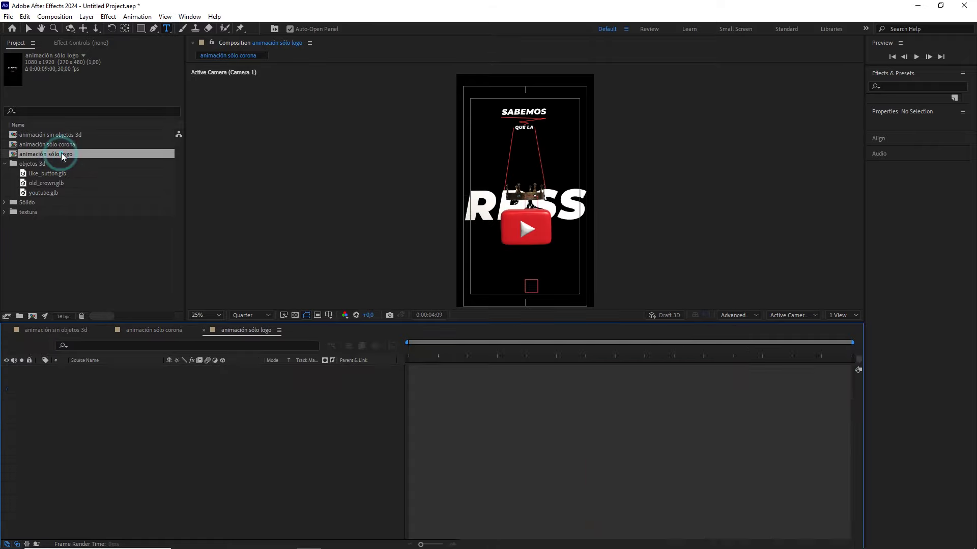
left_click(41, 456)
left_click_drag(120, 502, 100, 410)
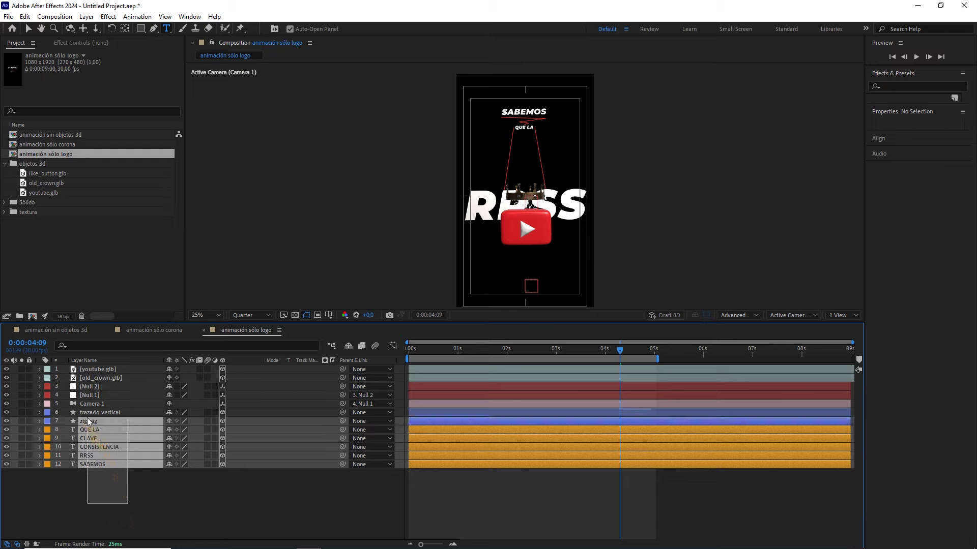
key("Delete")
left_click(113, 382)
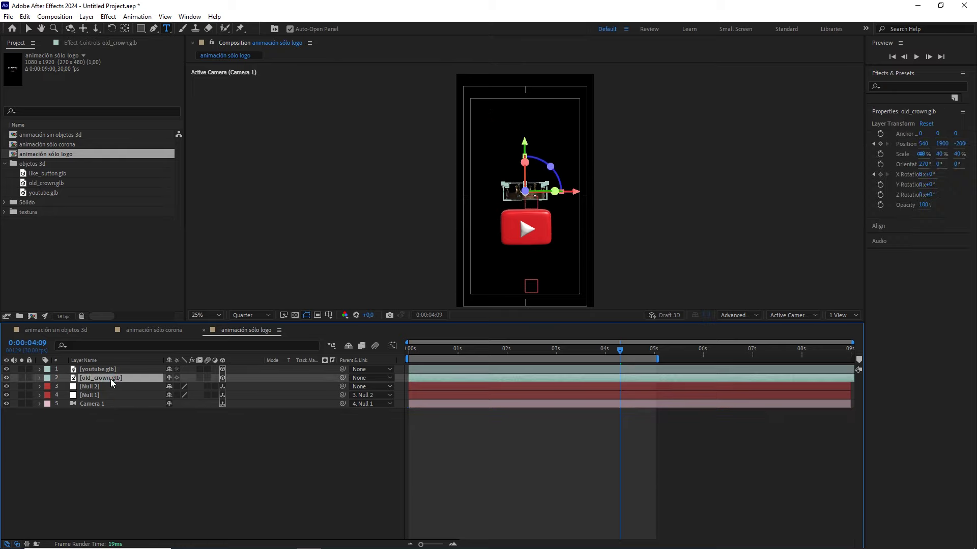
key("Delete")
left_click_drag(616, 349, 597, 349)
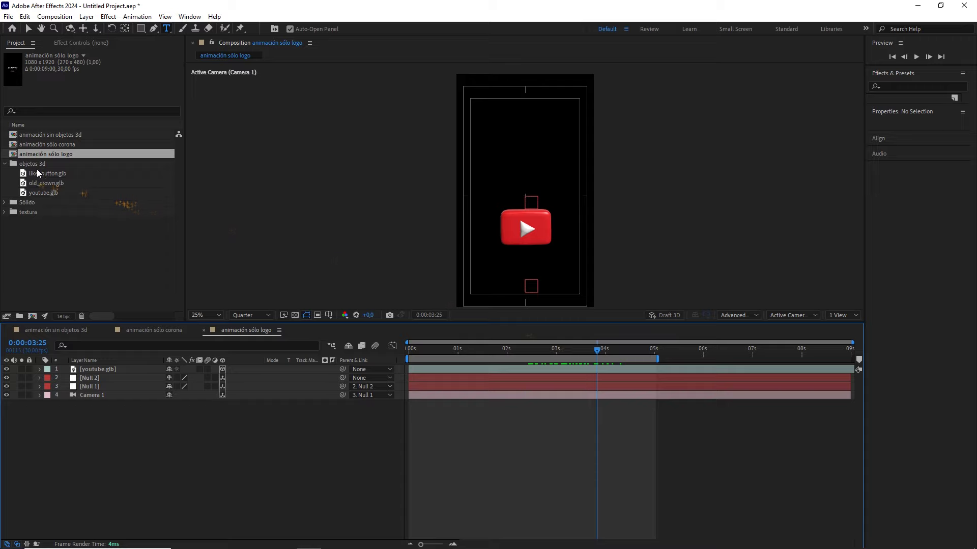
- Delete both youtube.glb and old_crown.glb from animación sin objetos 3d
double_click(52, 134)
left_click(98, 370)
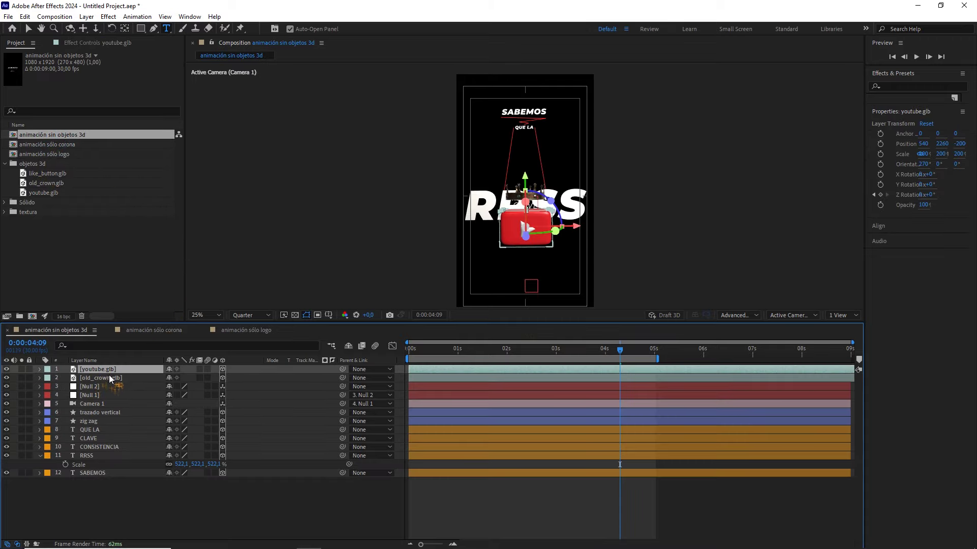
left_click(106, 377, "shift")
key("Delete")
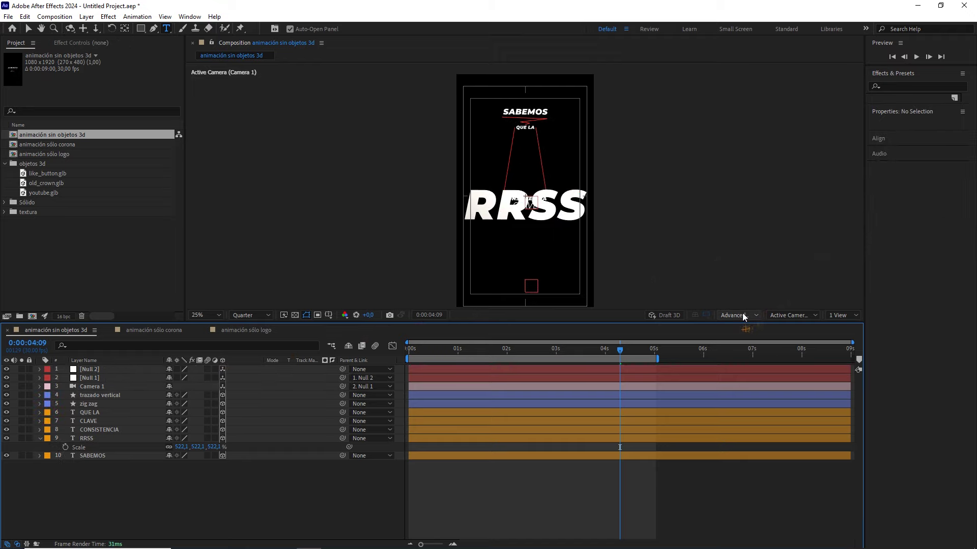
- Switch the comp renderer to Classic 3D and turn Camera 1's Depth of Field Off
left_click(742, 315)
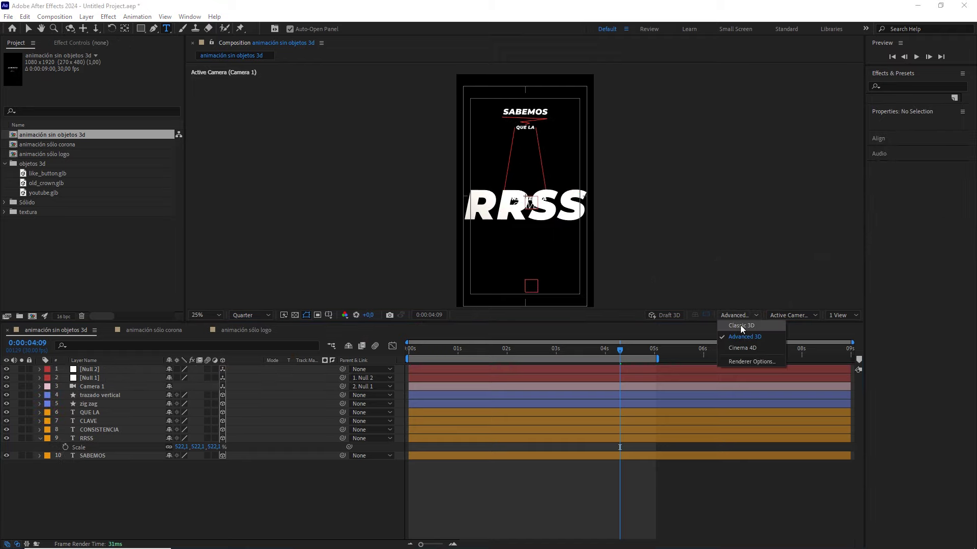
left_click(751, 326)
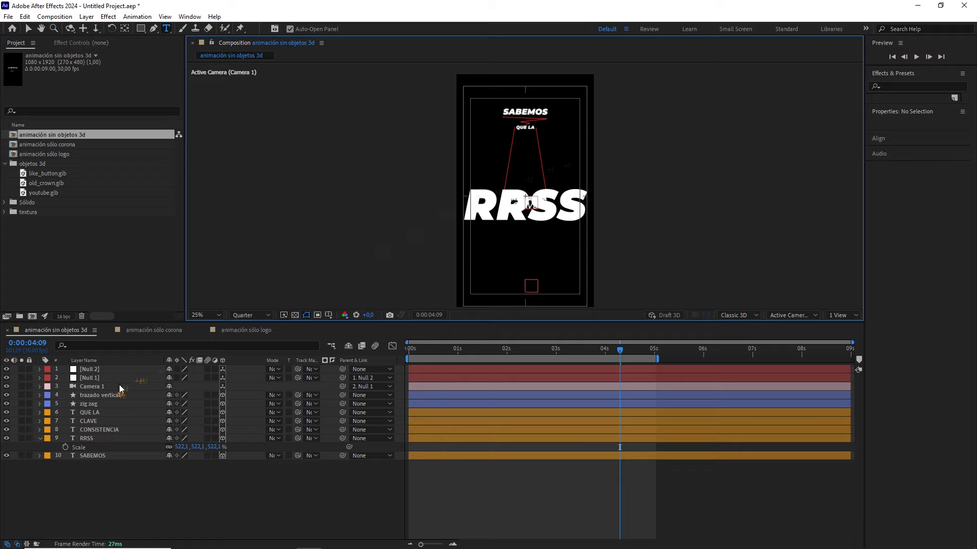
left_click(40, 387)
scroll(39, 387, "down", 1)
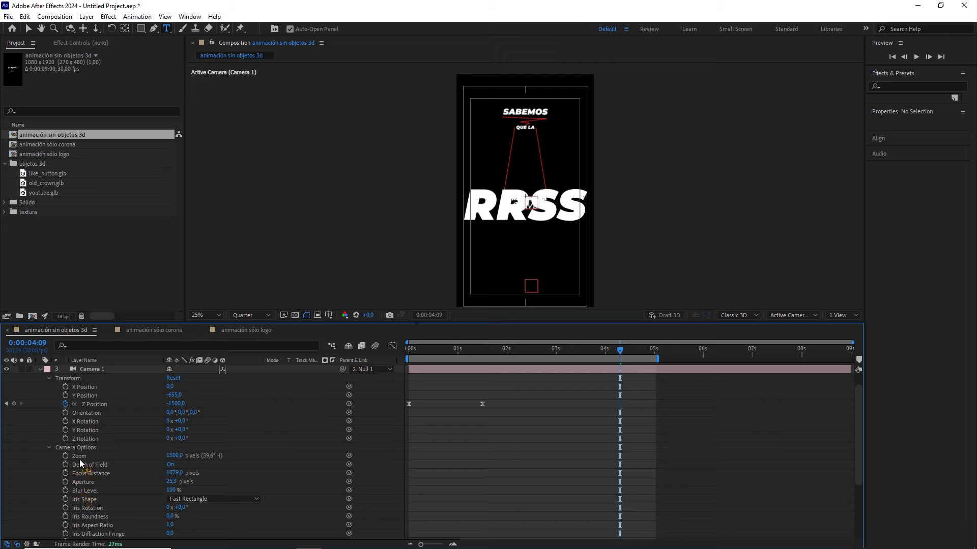
left_click(171, 465)
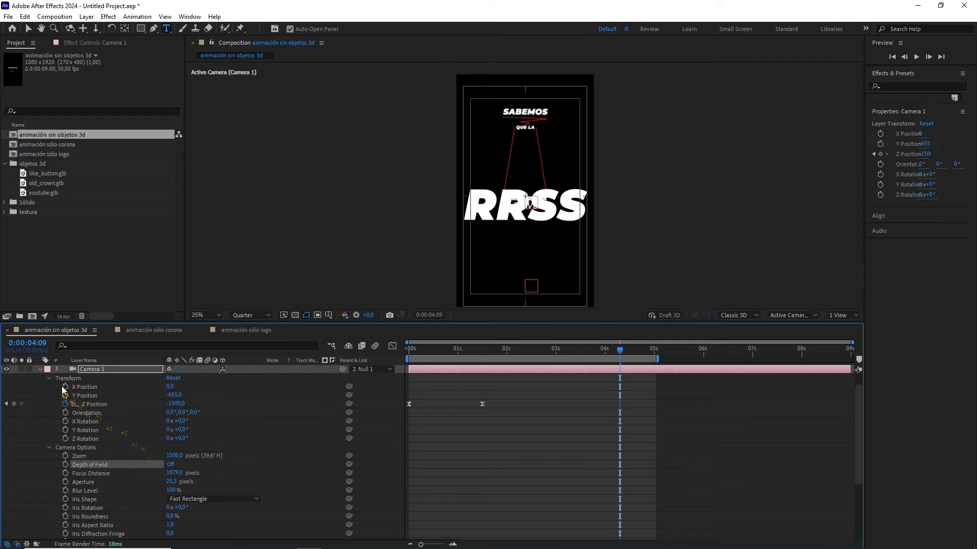
left_click(40, 370)
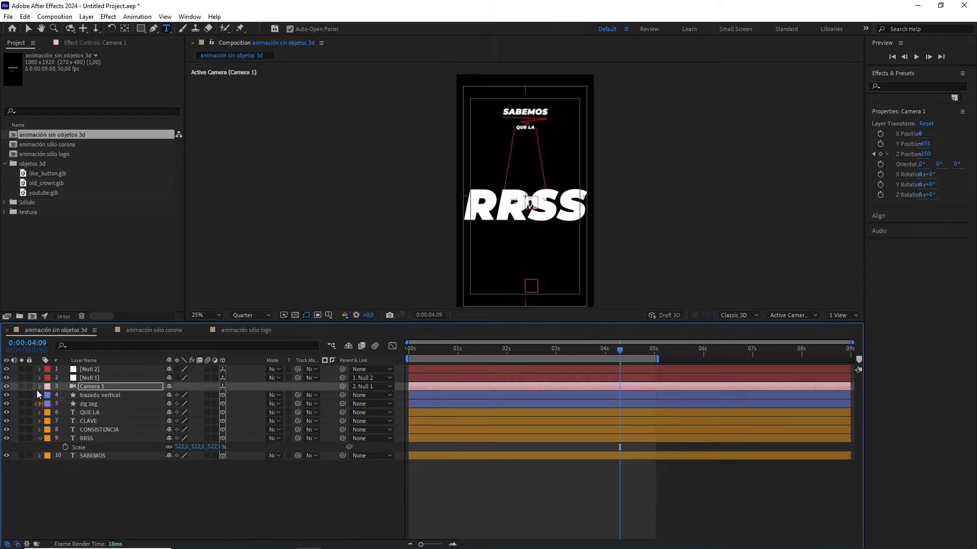
left_click(39, 387)
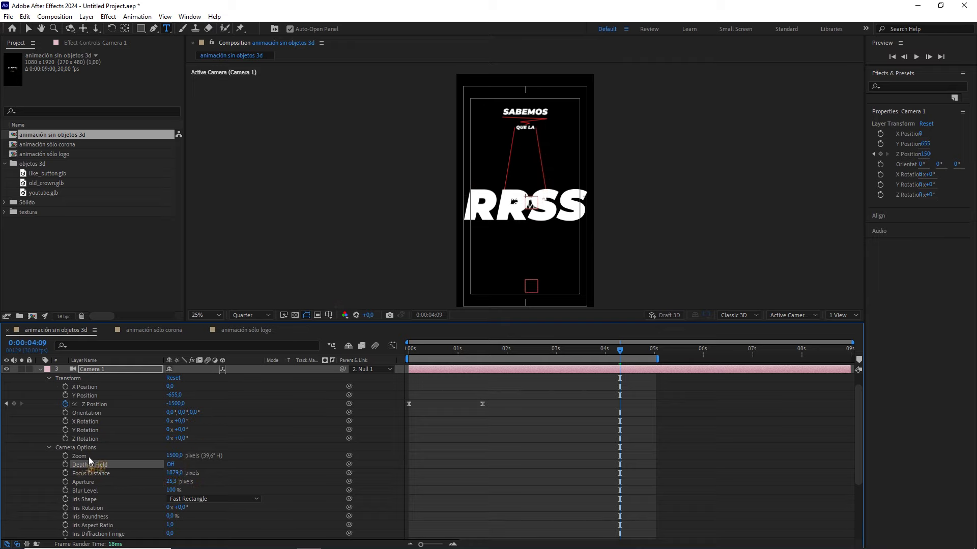
left_click(40, 370)
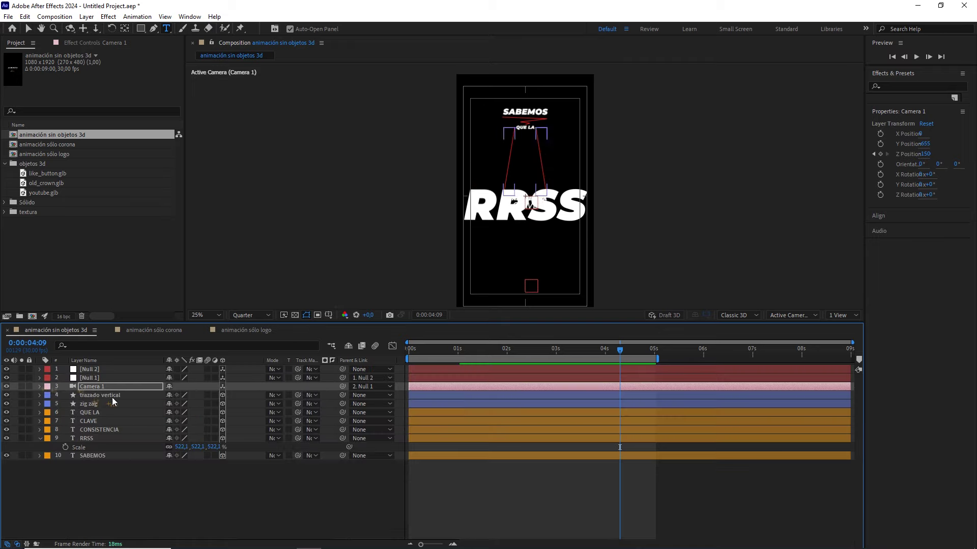
- Add a new adjustment layer below Camera 1 and move the RRSS text layer above Camera 1
right_click(148, 494)
mouse_move(234, 372)
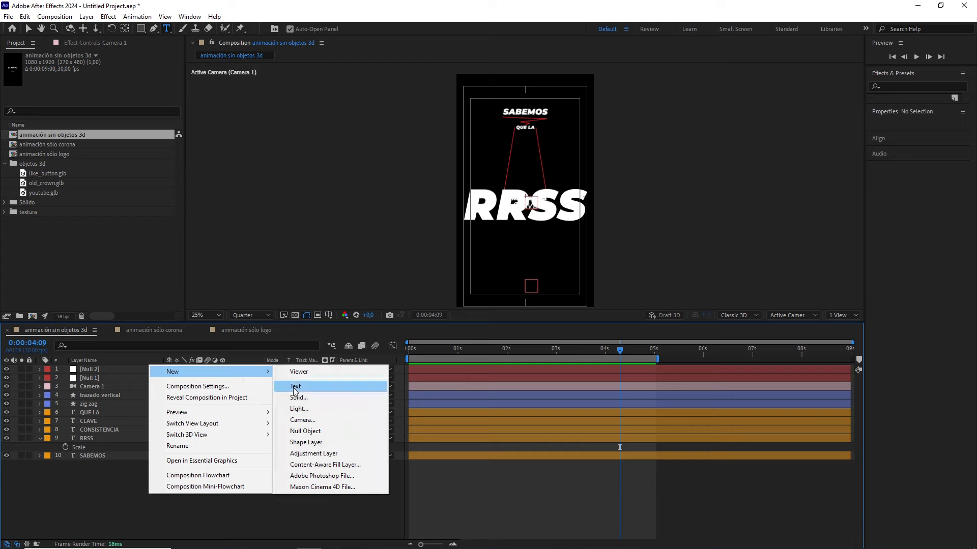
left_click(313, 453)
left_click_drag(125, 371, 105, 398)
left_click(84, 446)
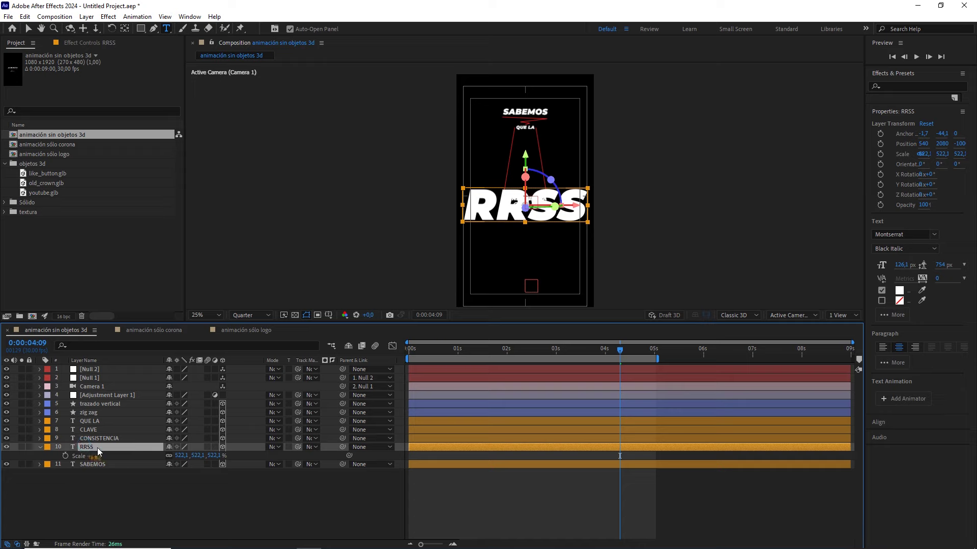
left_click_drag(89, 449, 92, 389)
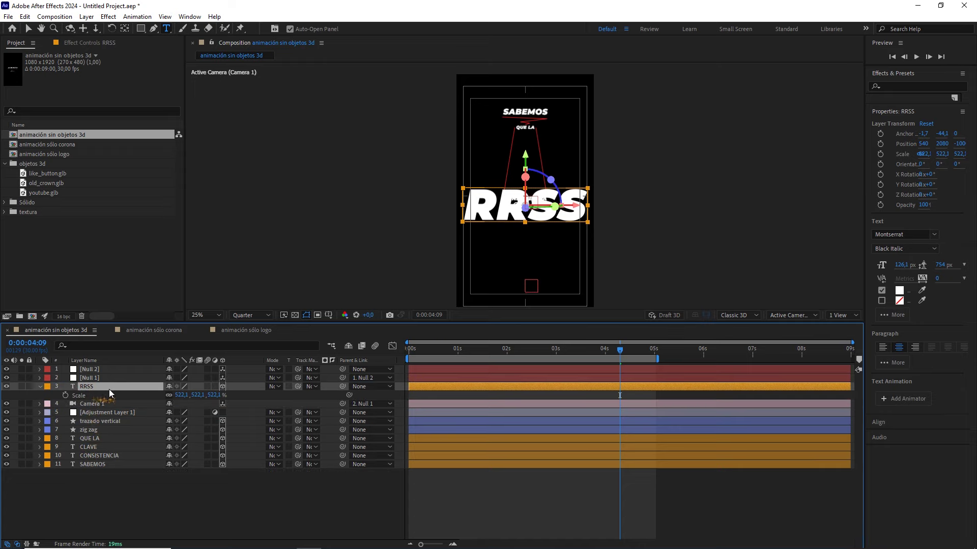
- Search 'fas' in Effects & Presets and apply Fast Box Blur to Adjustment Layer 1
left_click(108, 413)
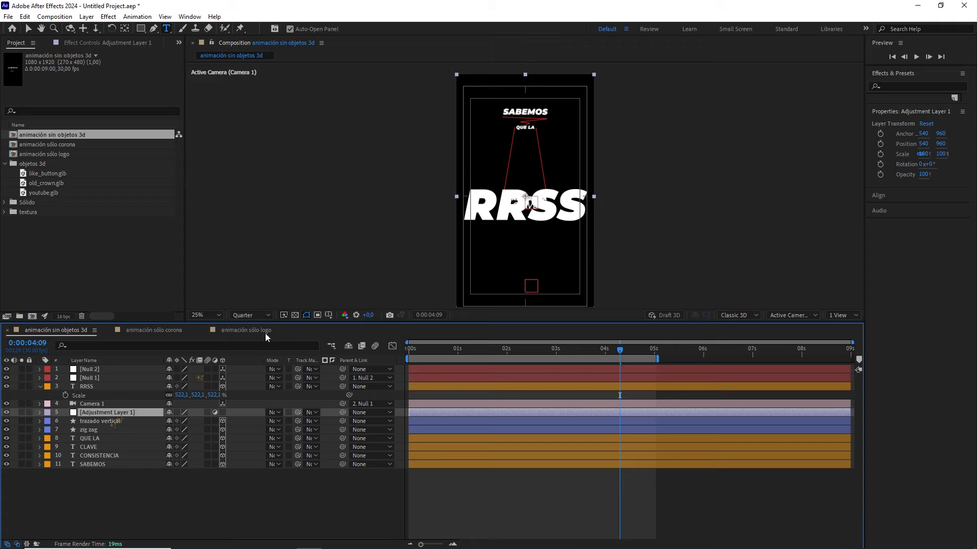
left_click(904, 86)
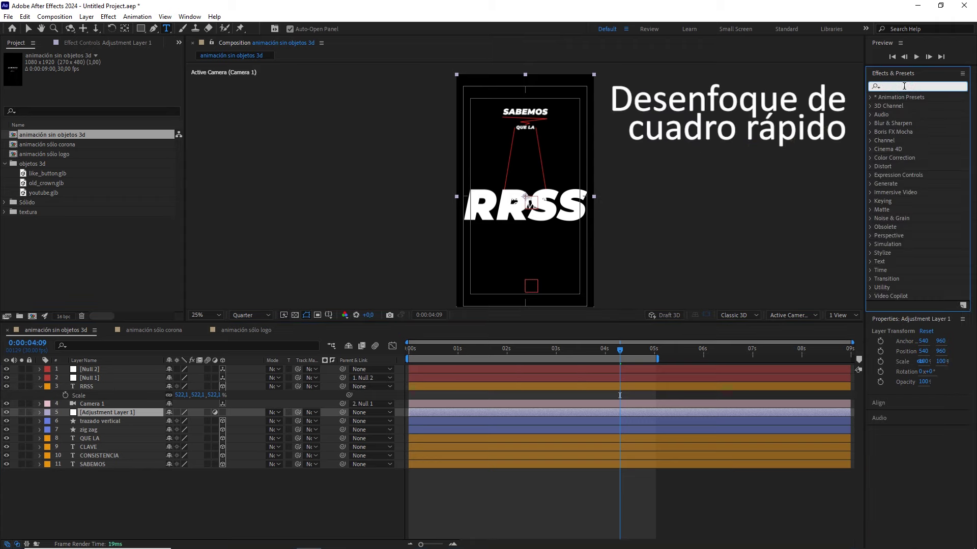
type("fas")
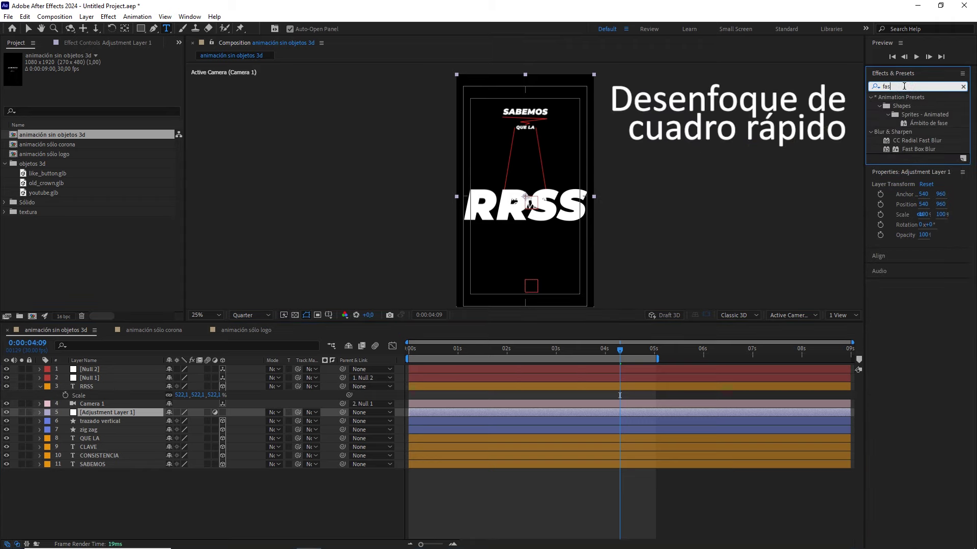
left_click_drag(918, 149, 867, 156)
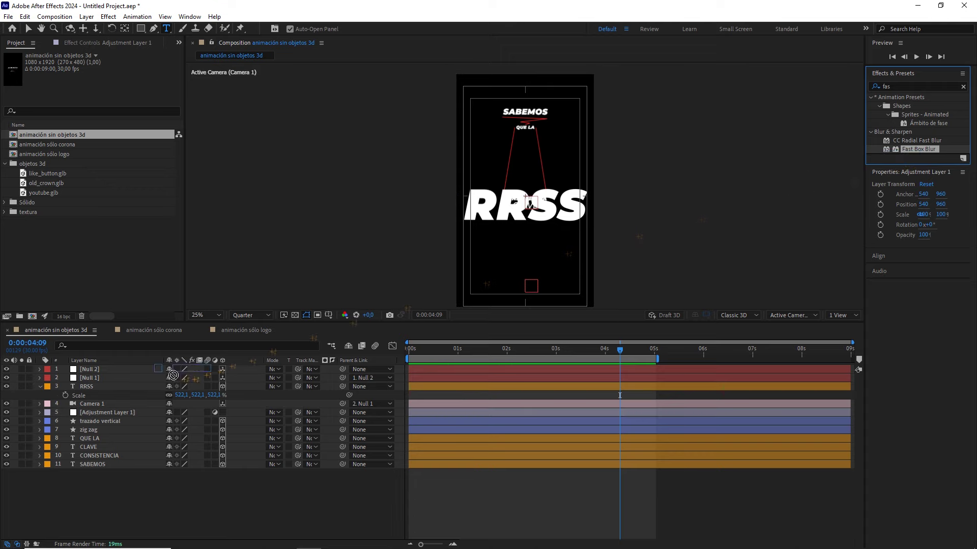
left_click_drag(867, 156, 101, 411)
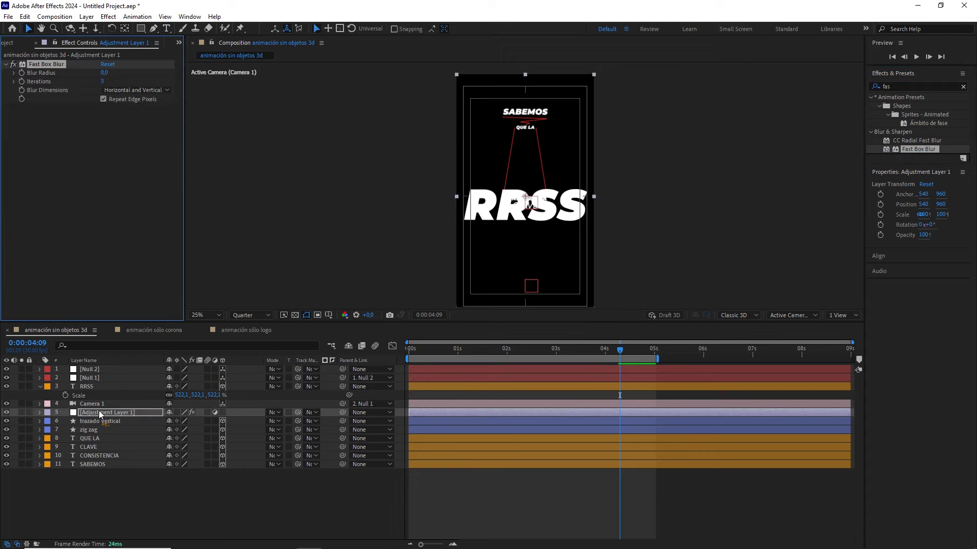
left_click(92, 387)
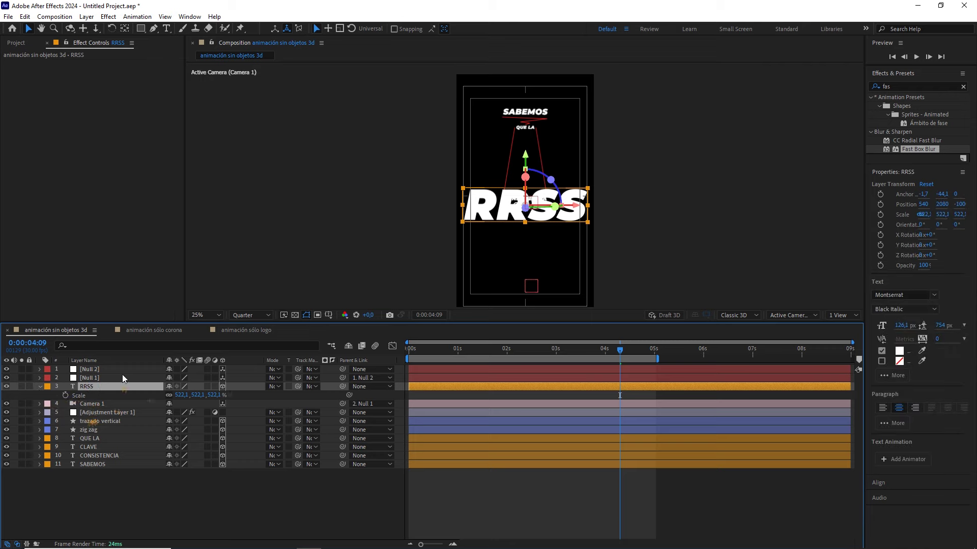
- Check both null layers' Position properties, then return the playhead to 0:00:02:05
left_click_drag(124, 487, 108, 379)
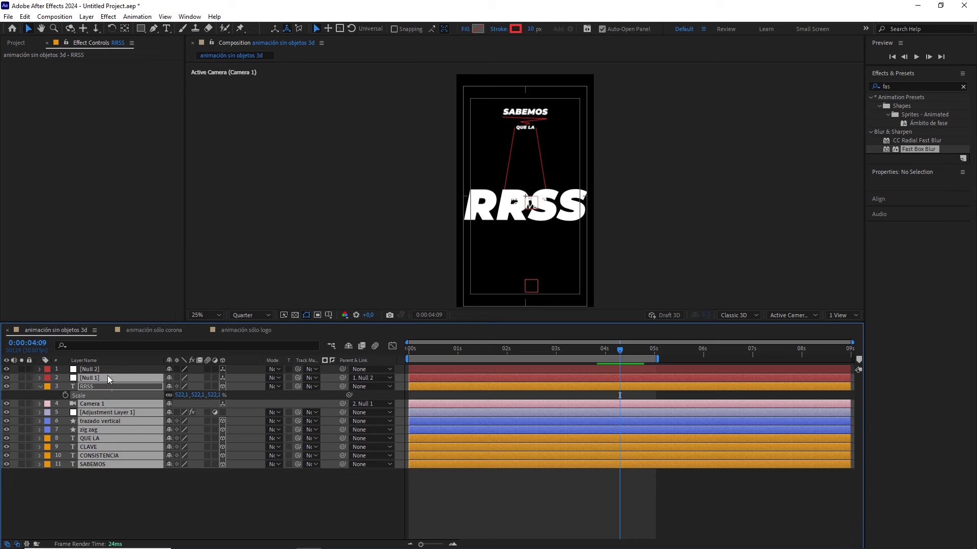
left_click(108, 372)
left_click(108, 378, "shift")
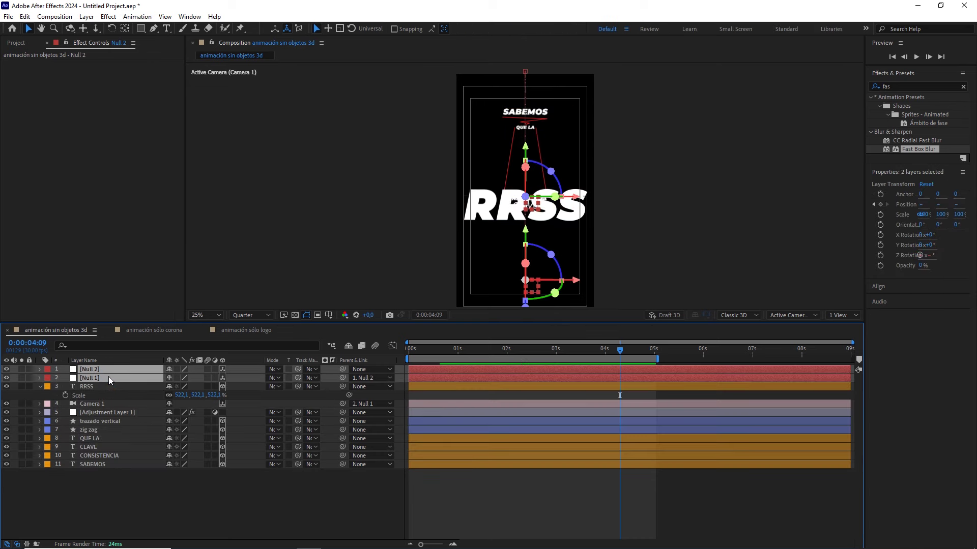
key("p")
left_click_drag(529, 351, 513, 354)
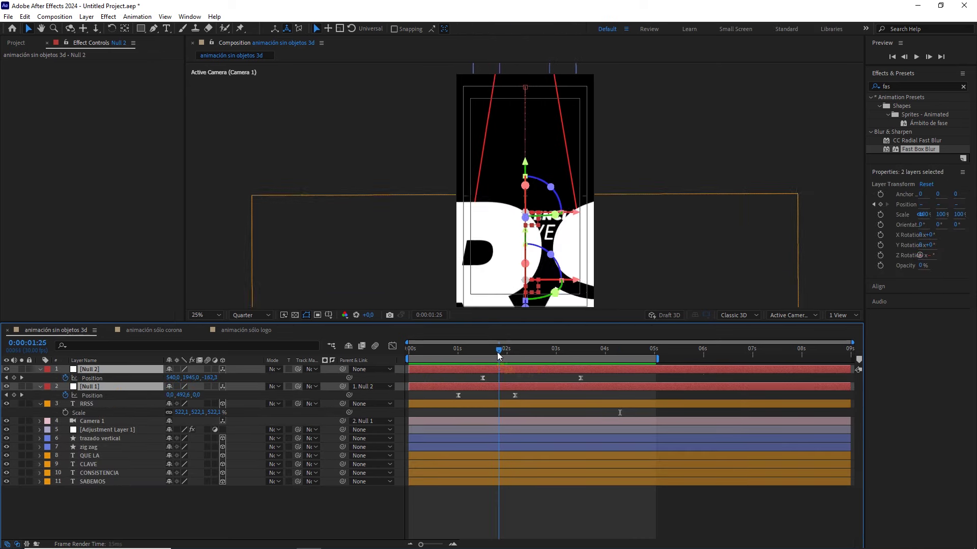
left_click(527, 398)
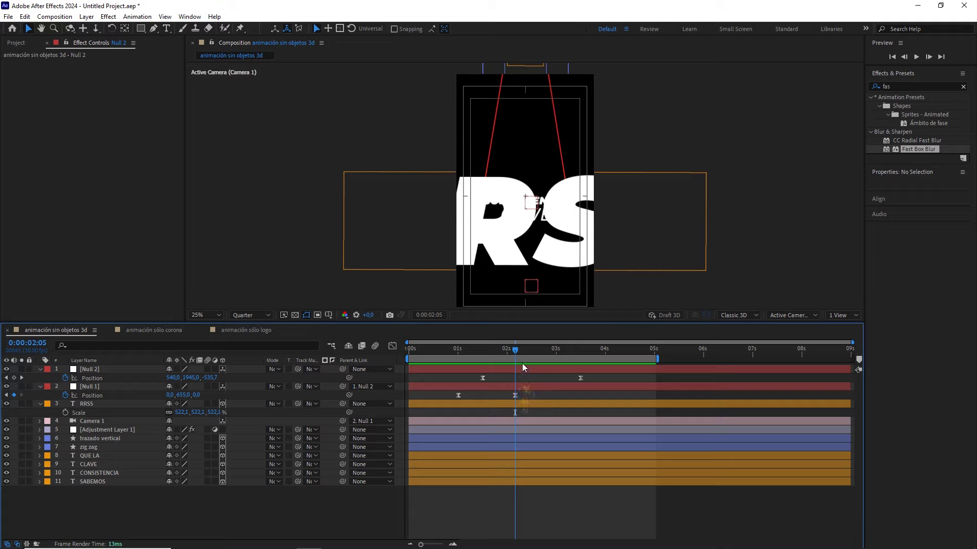
left_click(529, 352)
left_click_drag(529, 352, 520, 355)
- Keyframe Adjustment Layer 1's Blur Radius at 0 at 0:00:02:05 and 10 at 0:00:03:15
left_click(107, 431)
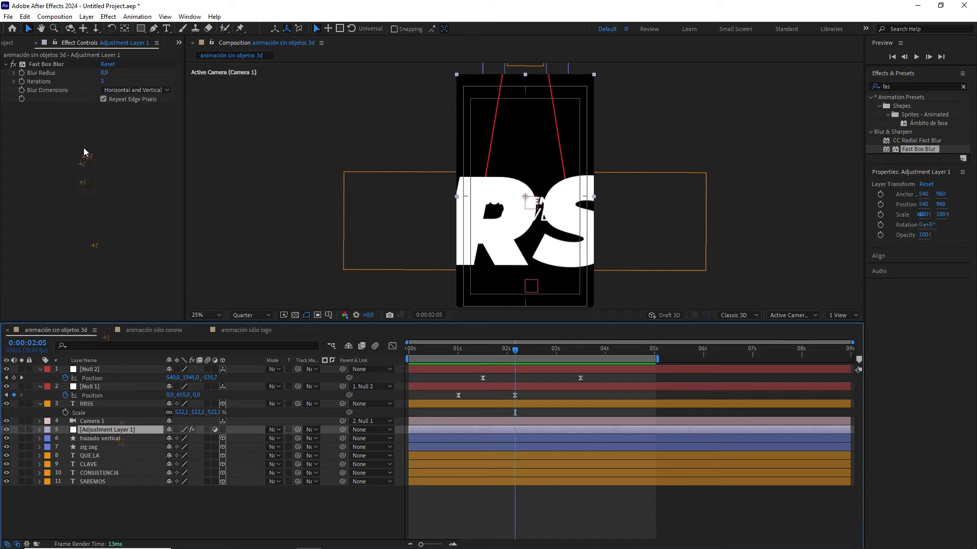
left_click(22, 75)
left_click_drag(528, 354, 578, 364)
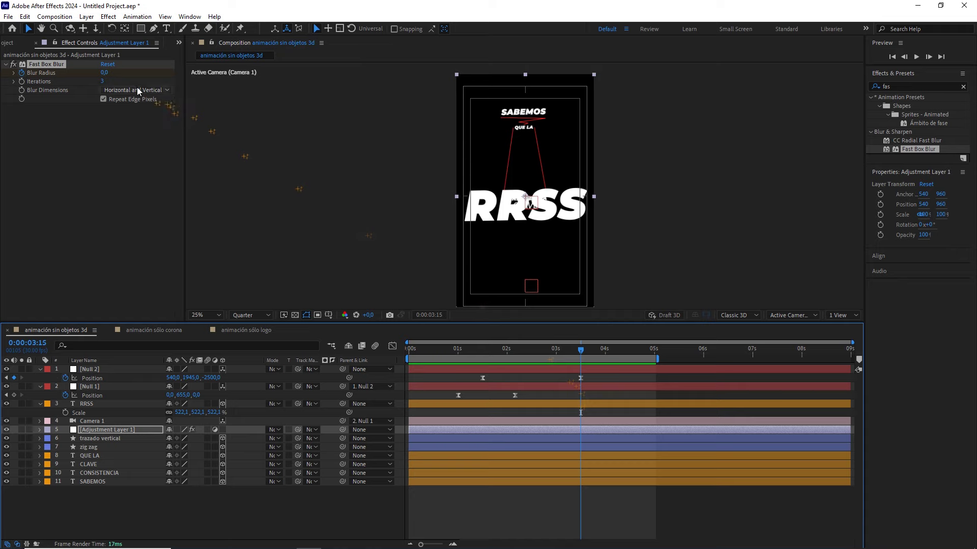
left_click_drag(104, 72, 114, 73)
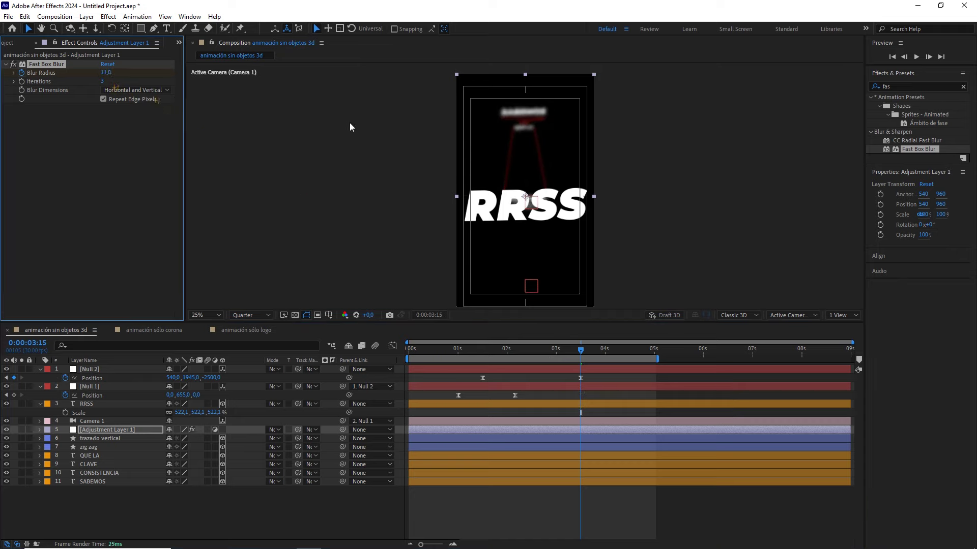
left_click(107, 73)
type("10")
left_click(106, 139)
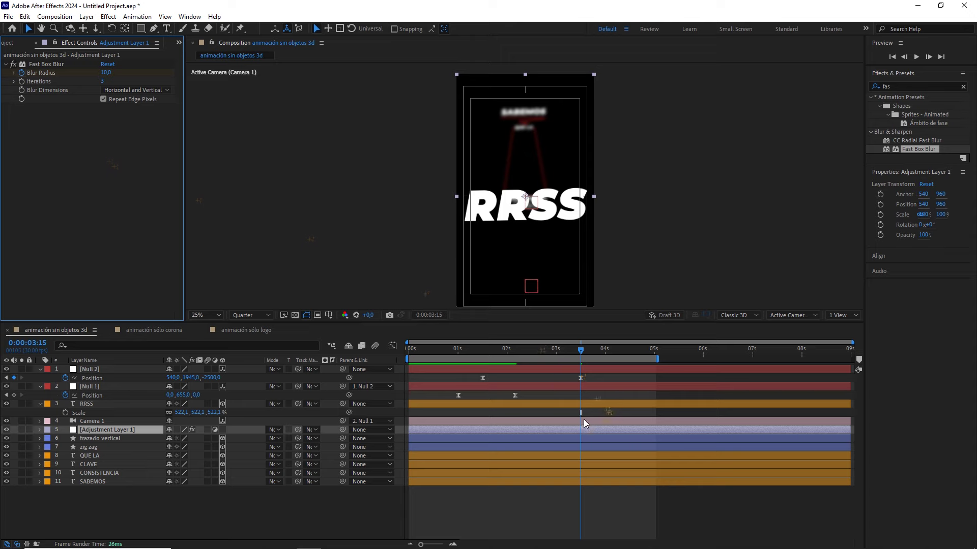
left_click(560, 429)
- Apply Easy Ease (F9) to both Blur Radius keyframes and preview the blur
key("u")
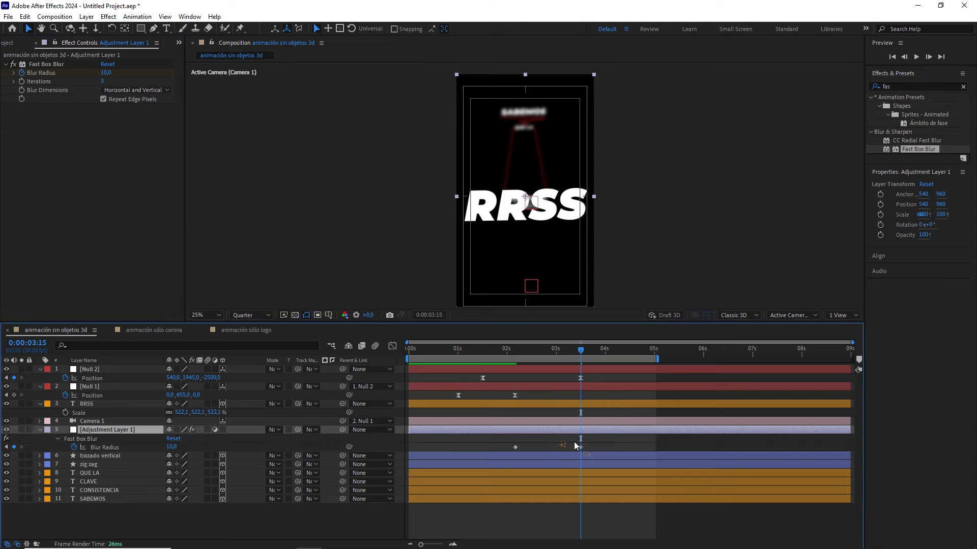
left_click_drag(606, 443, 513, 455)
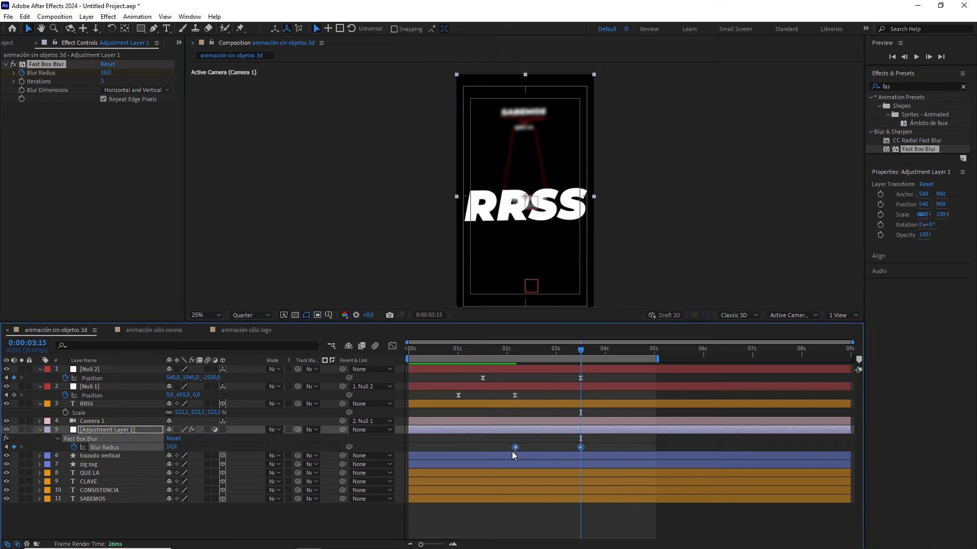
key("F9")
left_click_drag(582, 354, 487, 351)
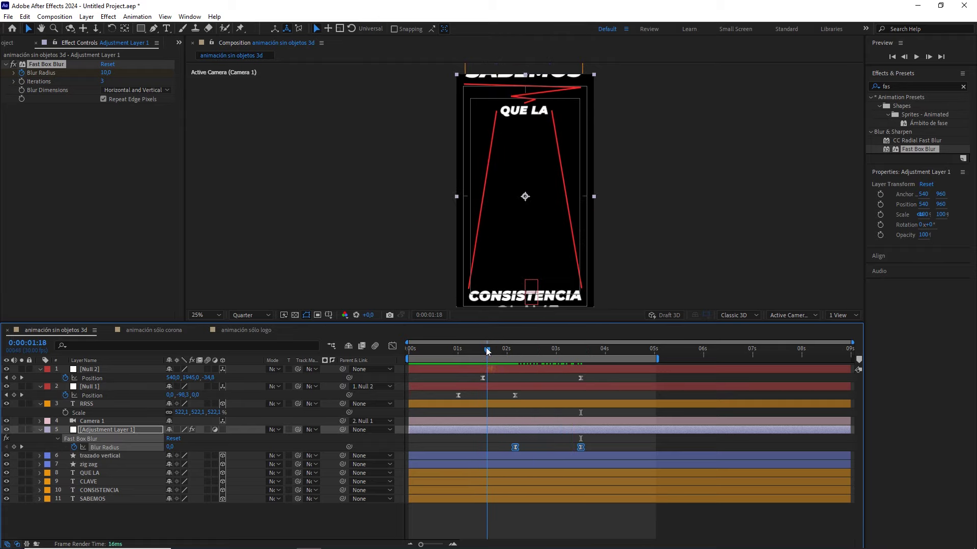
key("space")
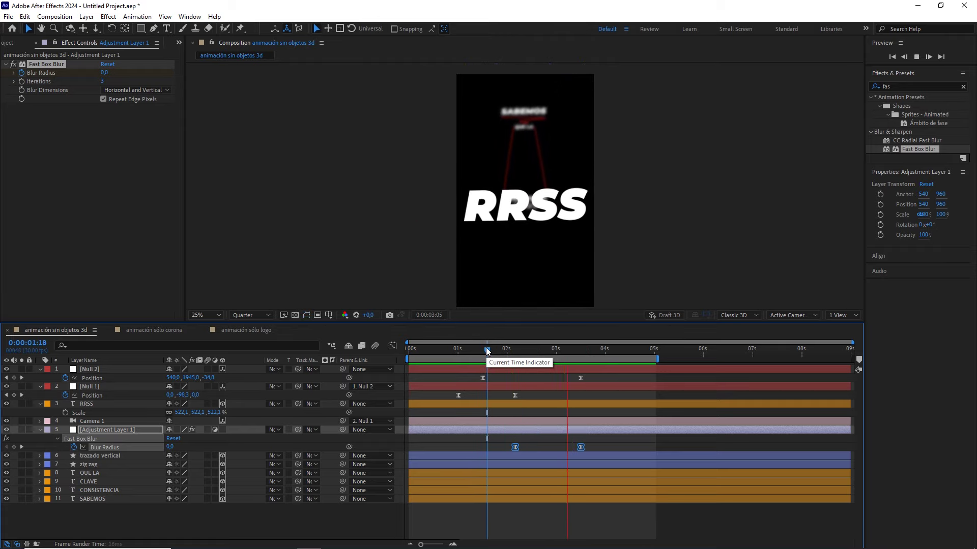
mouse_move(486, 351)
left_mouse_down()
mouse_move(579, 354)
mouse_move(467, 338)
left_mouse_up()
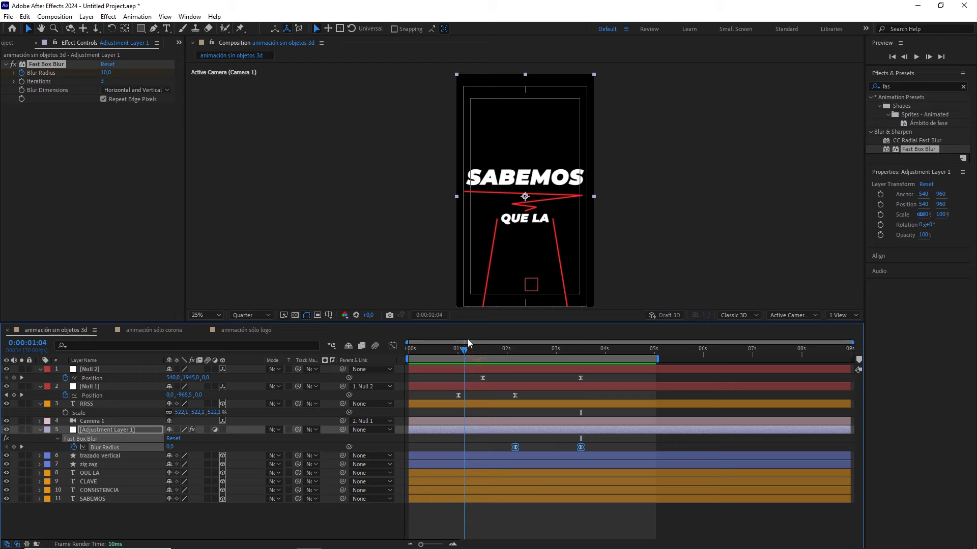
- Go to 0:00:00:17 and add an Opacity text animator to the SABEMOS layer
left_click(103, 404)
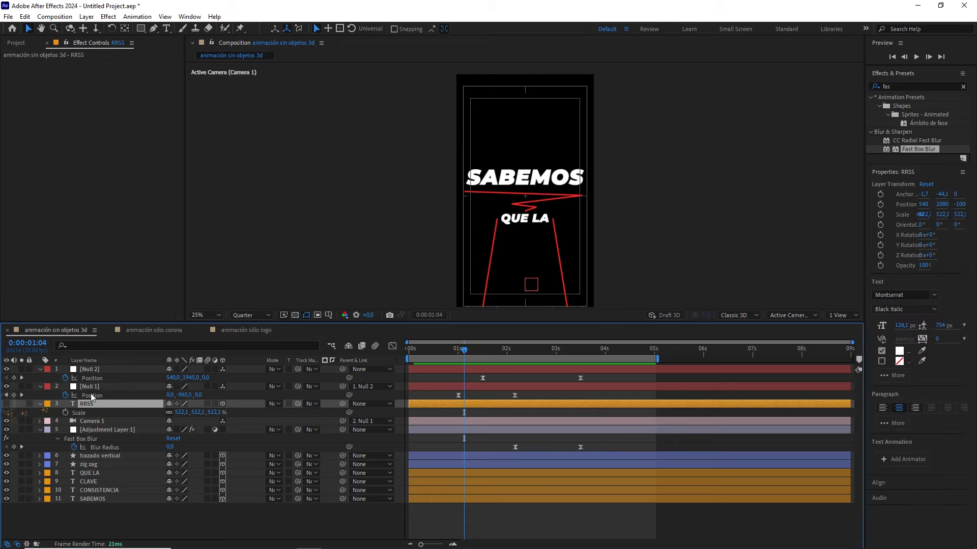
left_click_drag(462, 350, 437, 349)
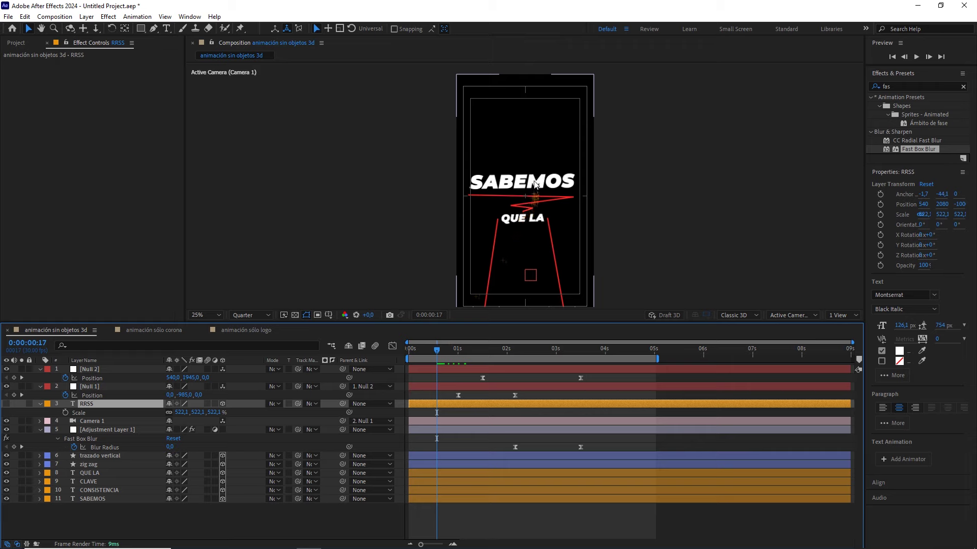
left_click(100, 498)
left_click(40, 498)
scroll(41, 496, "down", 3)
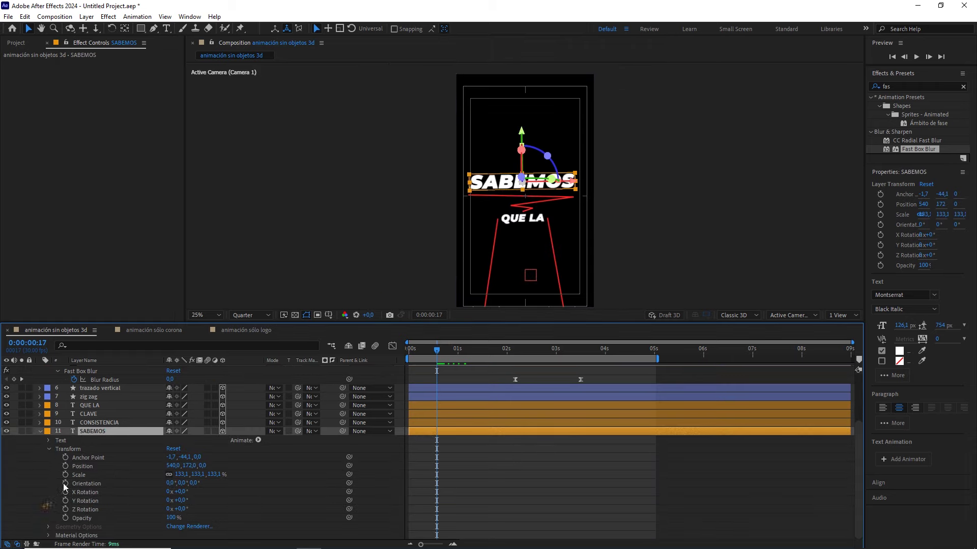
left_click(257, 440)
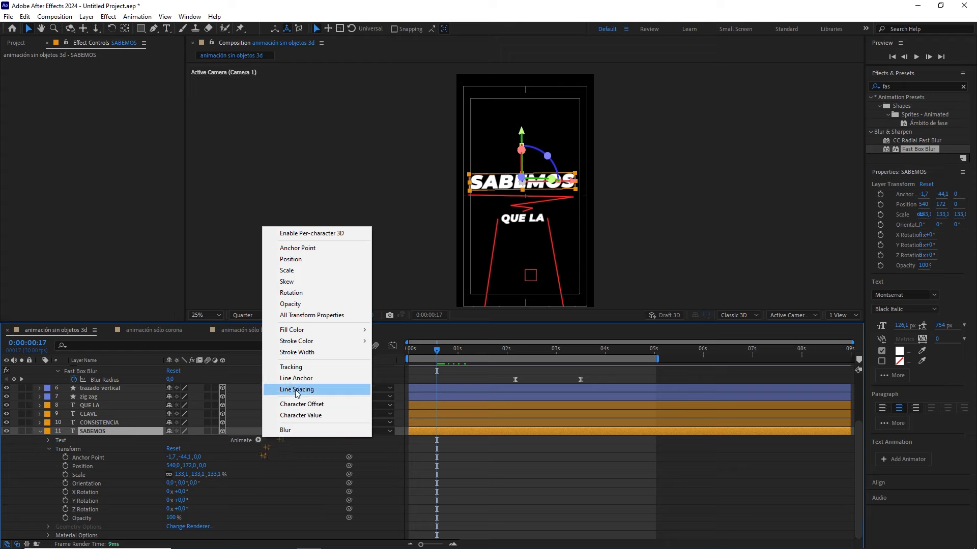
left_click(294, 303)
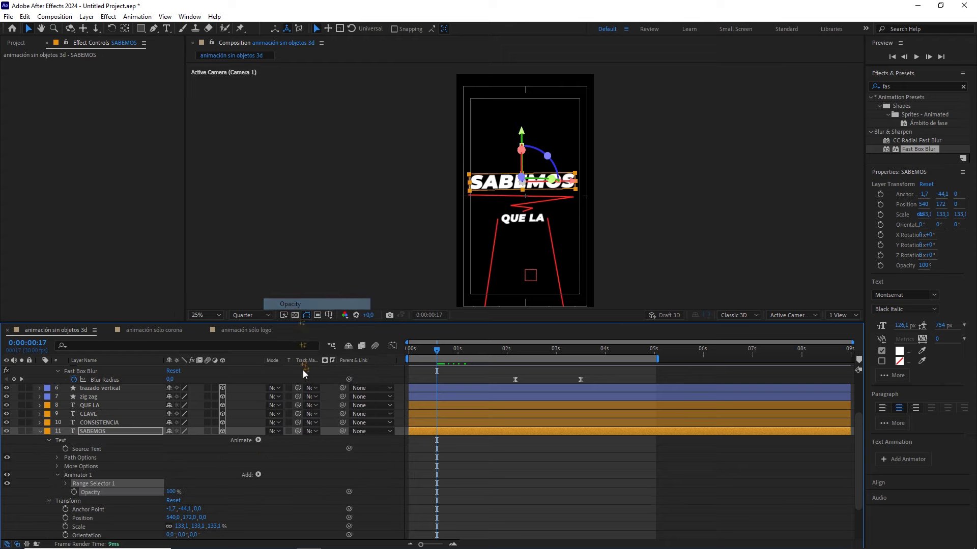
- Add Blur 50 to the SABEMOS animator and set its Opacity to 0%
left_click(259, 475)
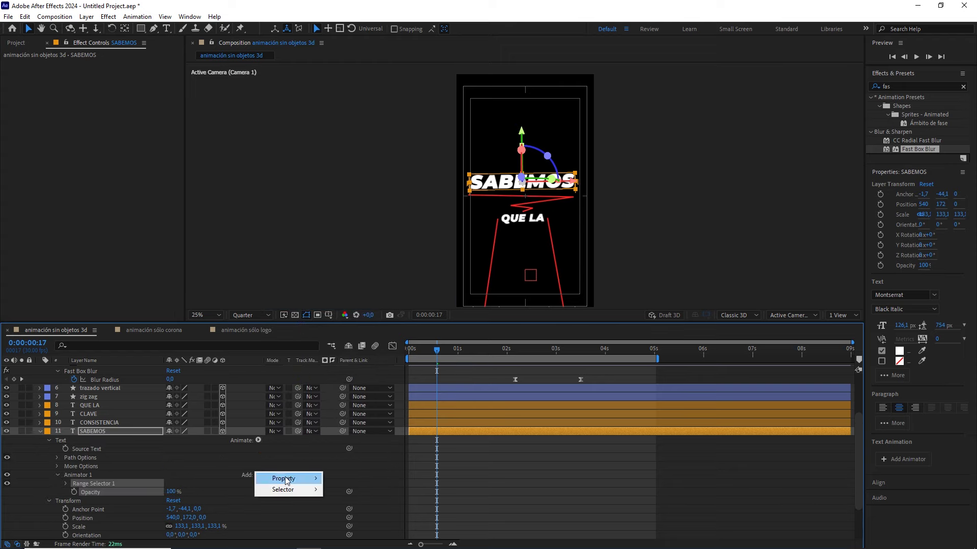
mouse_move(300, 478)
left_click(345, 478)
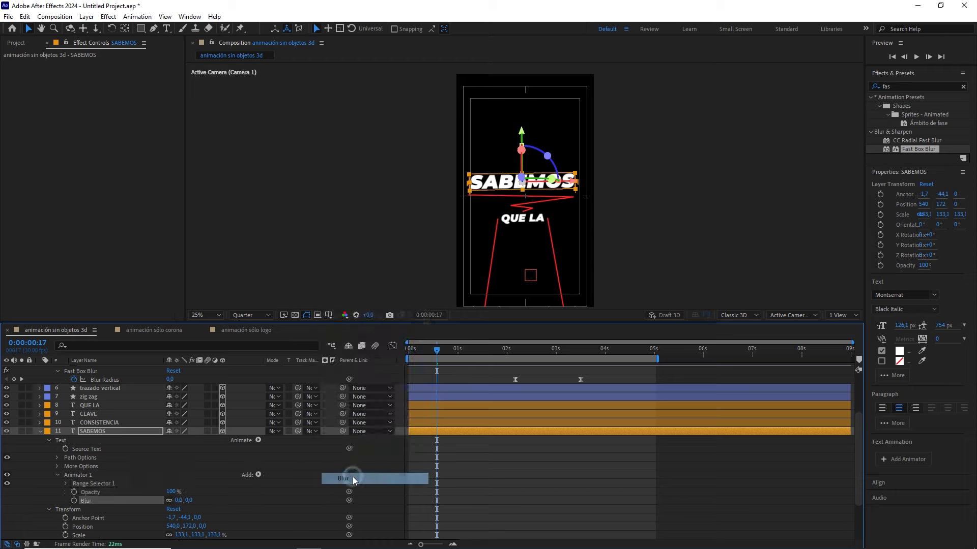
left_click_drag(189, 501, 223, 498)
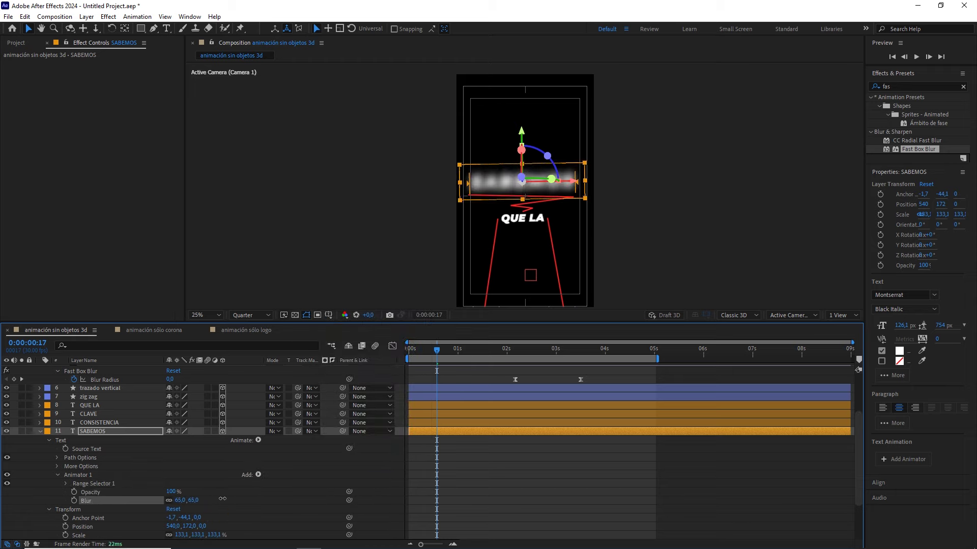
left_click(193, 503)
left_click(229, 501)
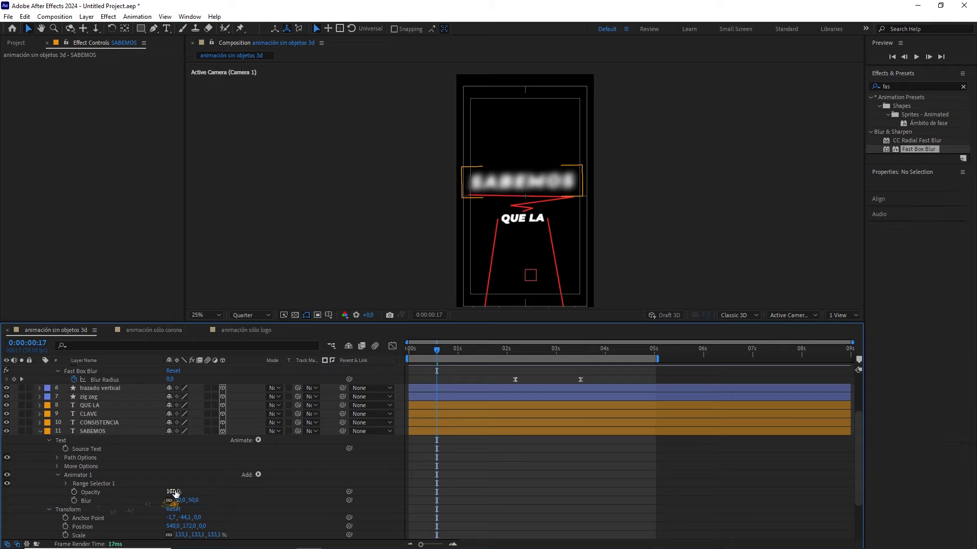
left_click_drag(175, 492, 117, 503)
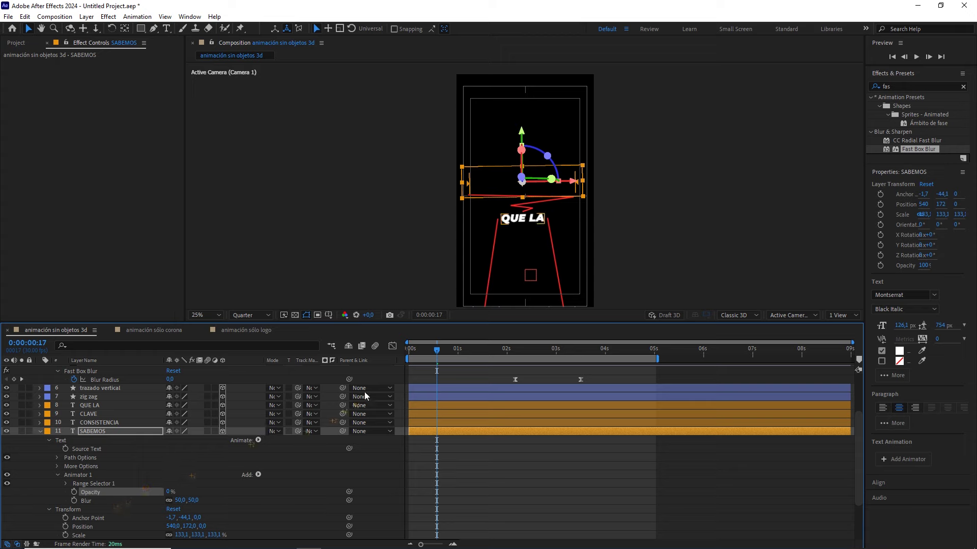
- Keyframe the range selector Offset from 0% at the start to 100% at frame 15
left_click_drag(437, 349, 395, 347)
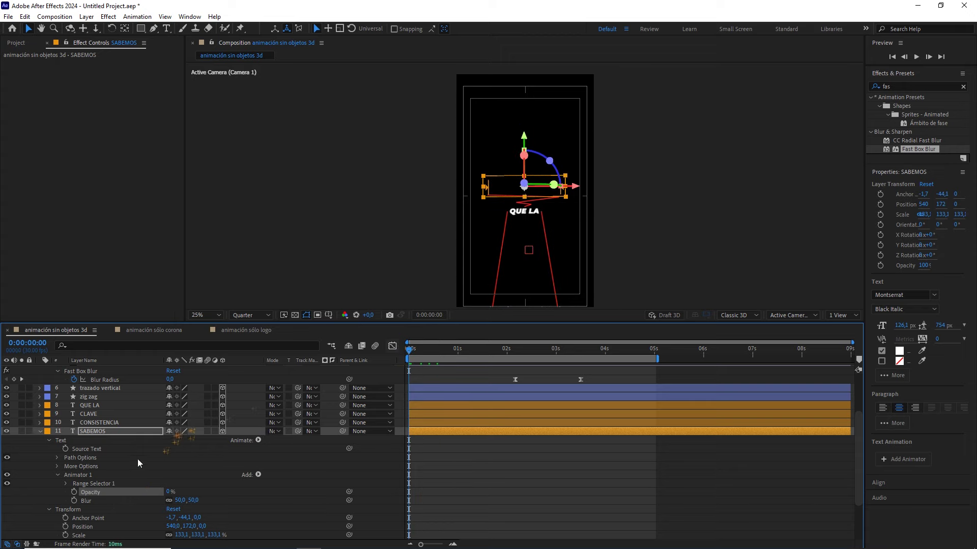
left_click(67, 483)
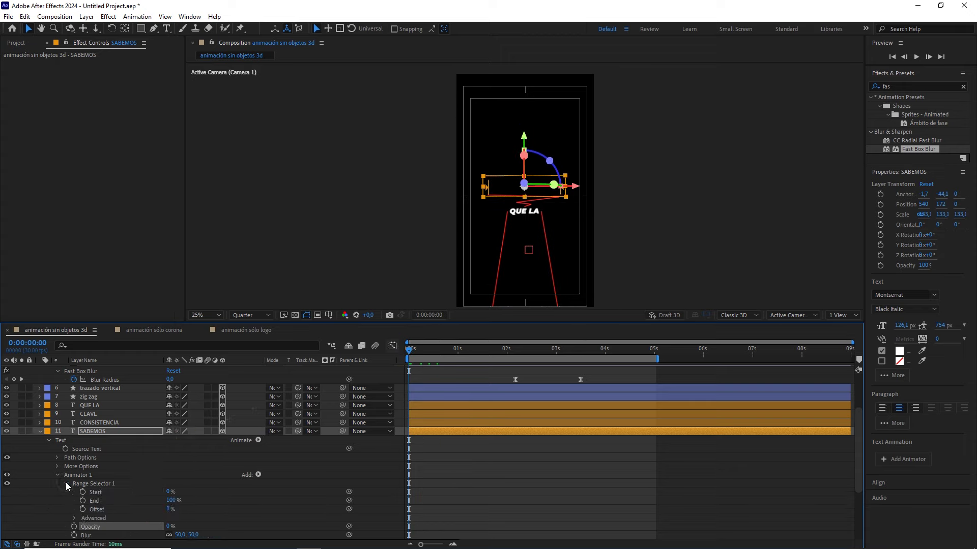
left_click(82, 509)
left_click(422, 358)
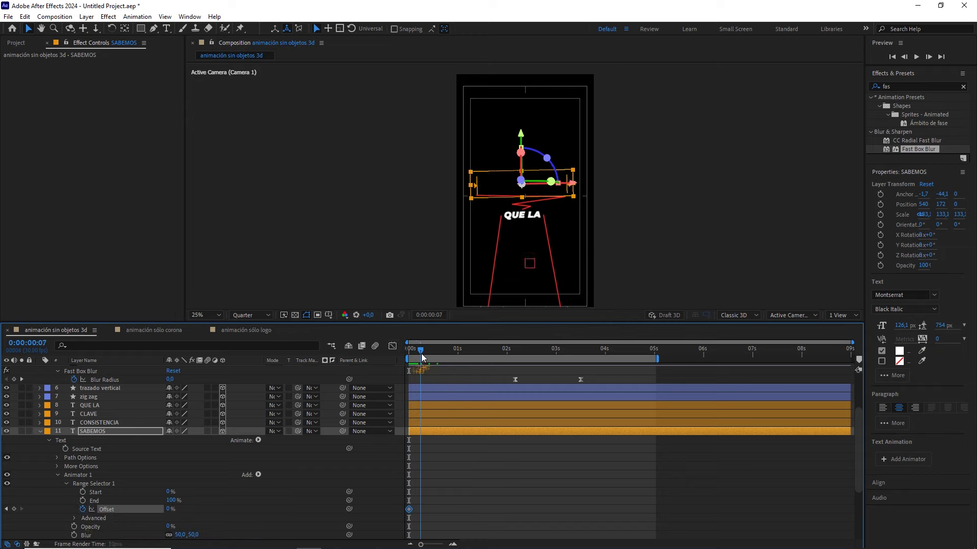
left_click_drag(421, 357, 434, 357)
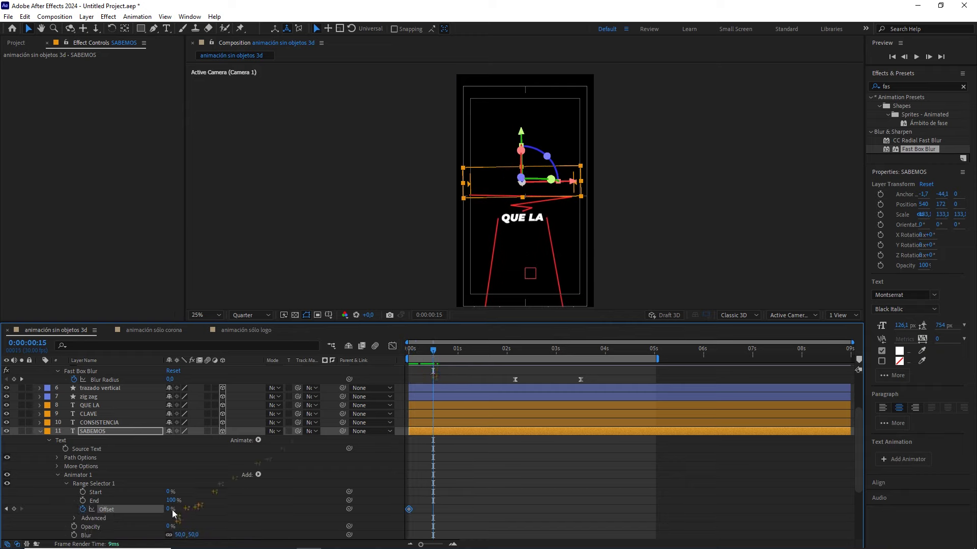
left_click_drag(170, 509, 249, 524)
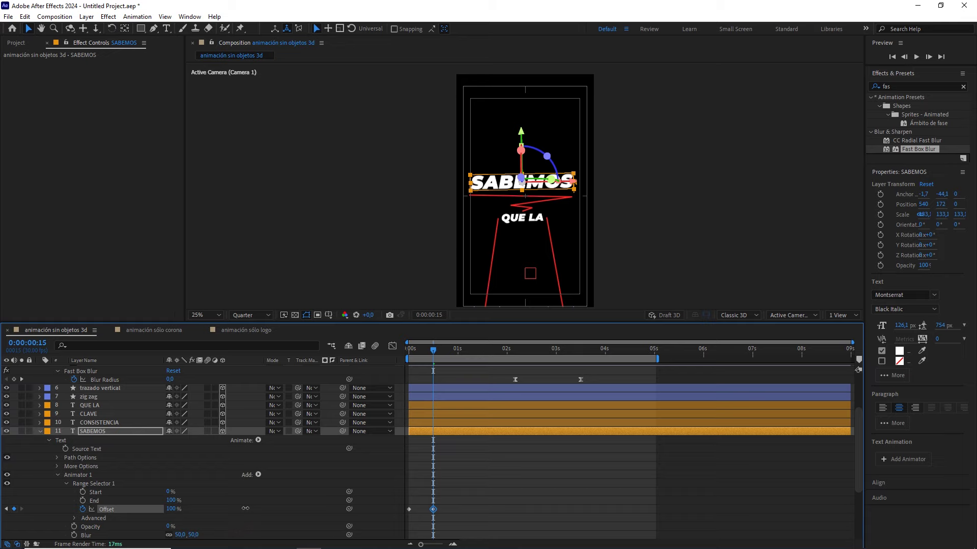
- Preview the SABEMOS reveal from the start and inspect it at 50% zoom around frame 7
key("Home")
key("space")
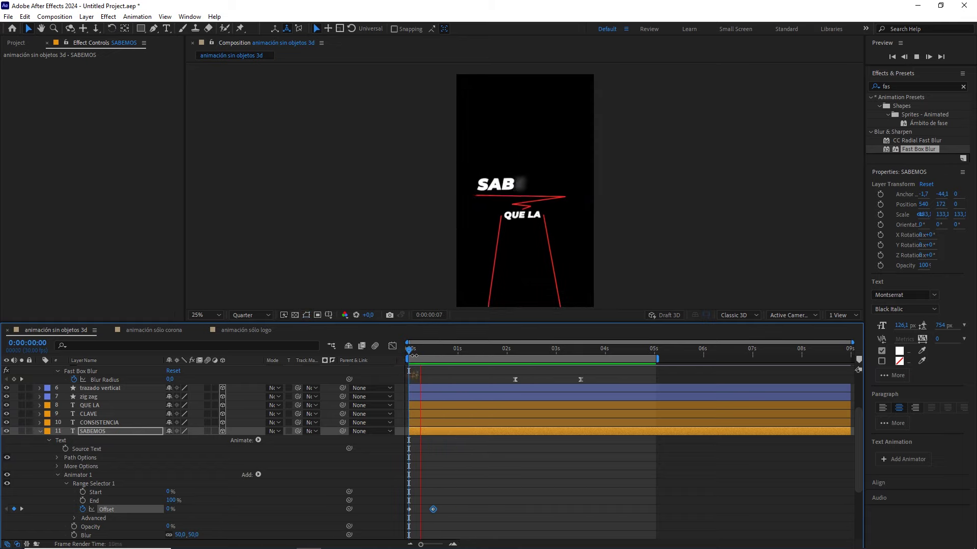
key("space")
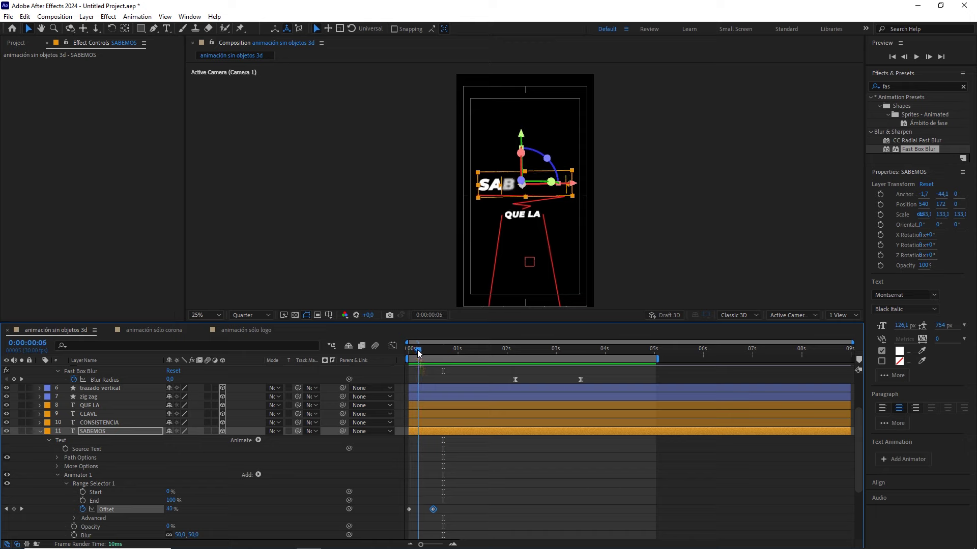
key("period")
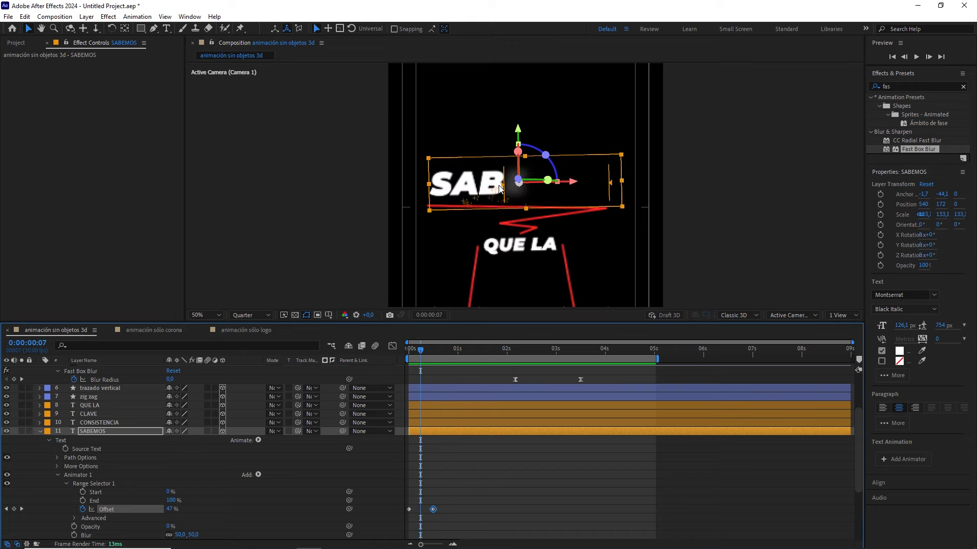
left_click(427, 355)
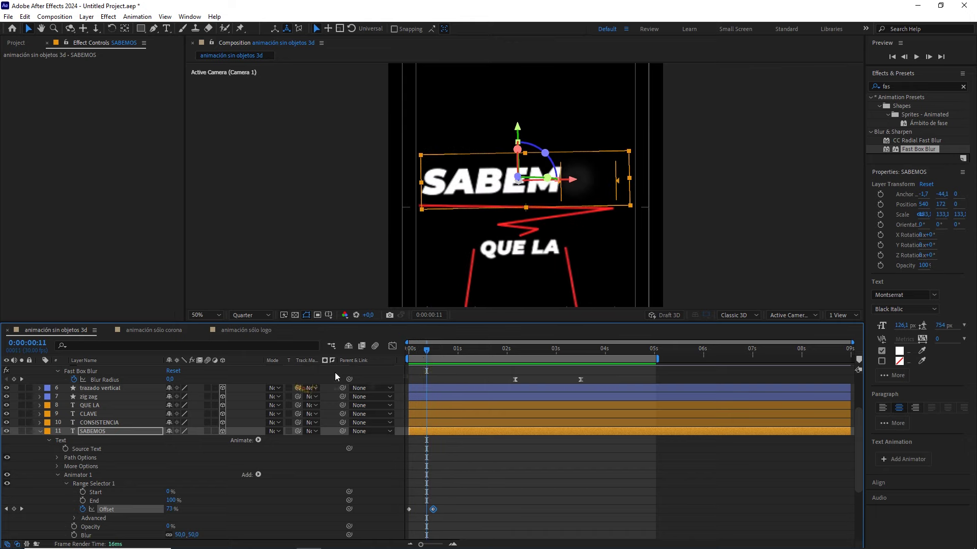
left_click(420, 348)
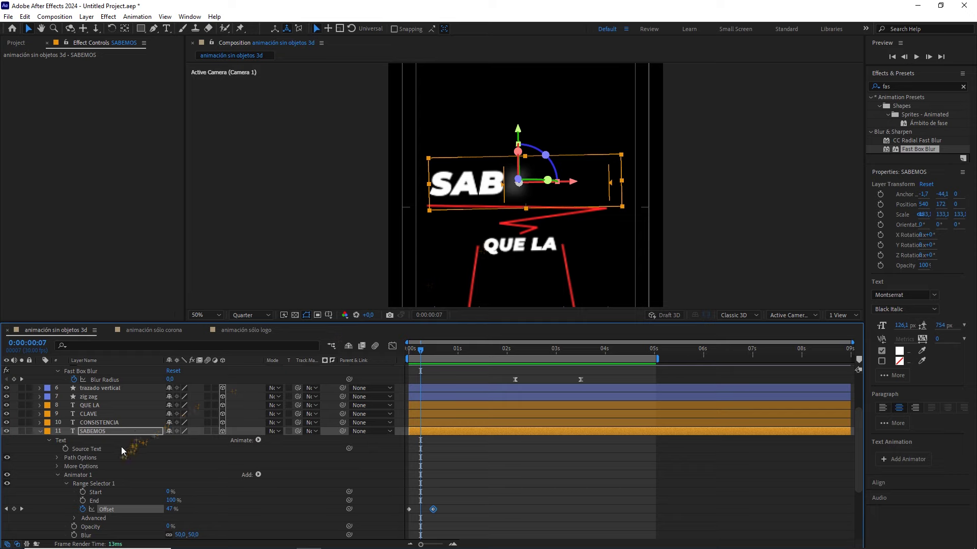
- Turn on Randomize Order in the Advanced range settings and preview the random letter reveal
left_click(73, 519)
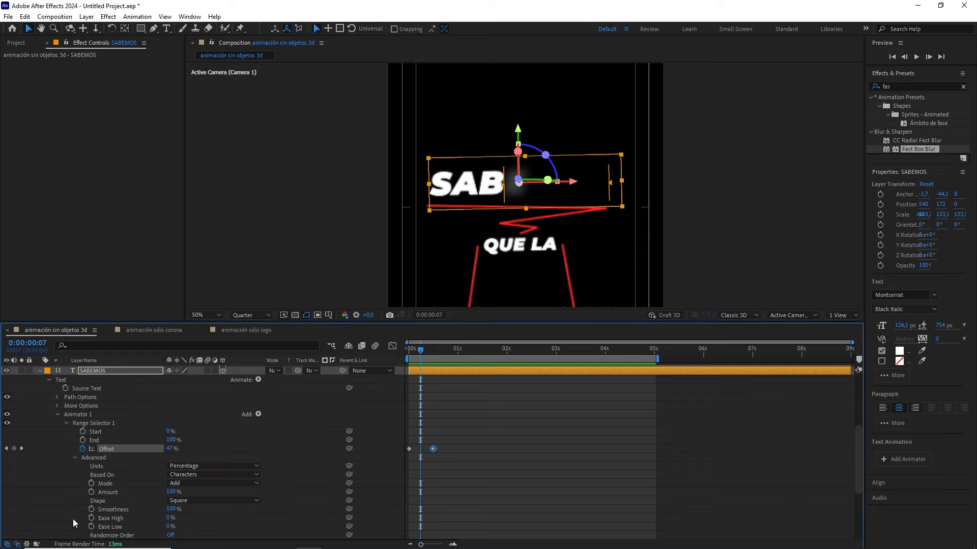
left_click(170, 533)
scroll(212, 511, "down", 5)
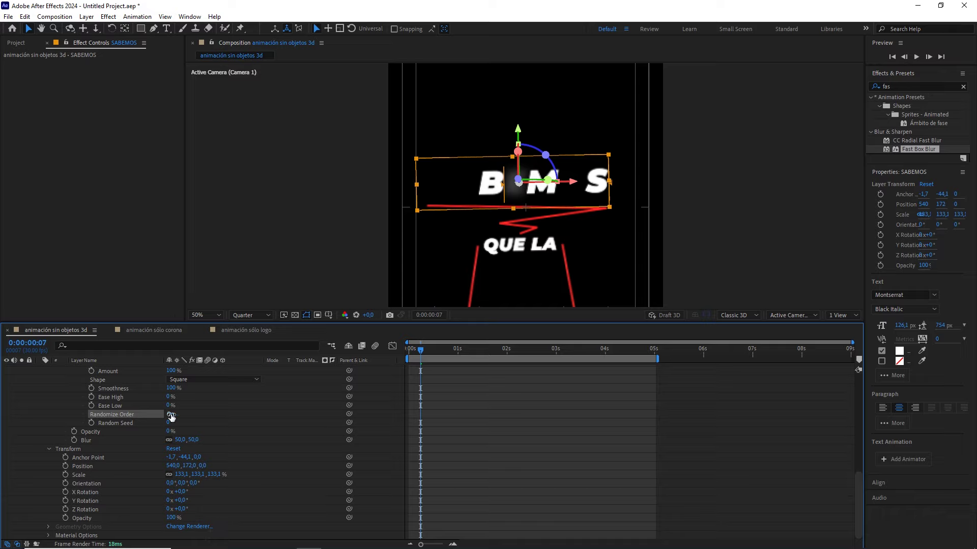
left_click_drag(415, 351, 407, 349)
key("space")
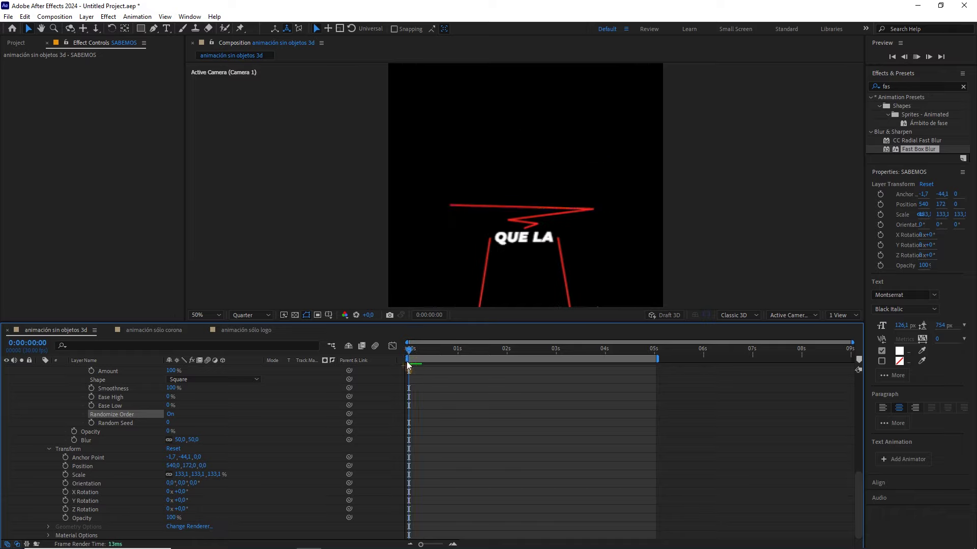
key("space")
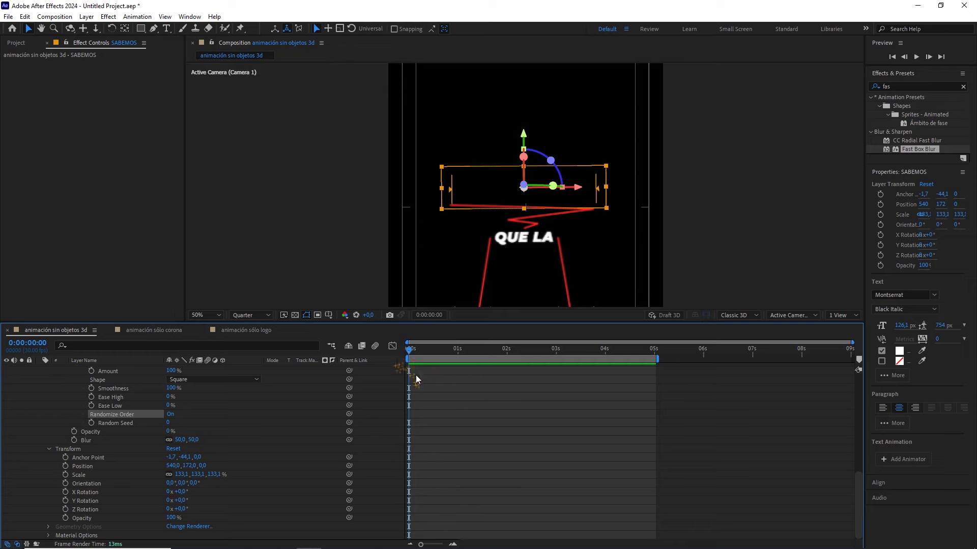
key("space")
key("space")
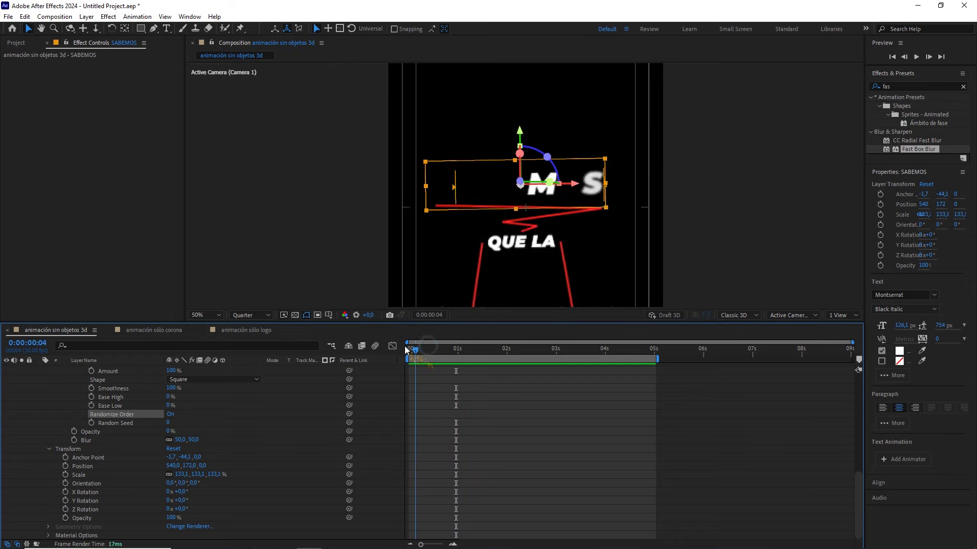
scroll(115, 429, "up", 5)
scroll(55, 410, "up", 5)
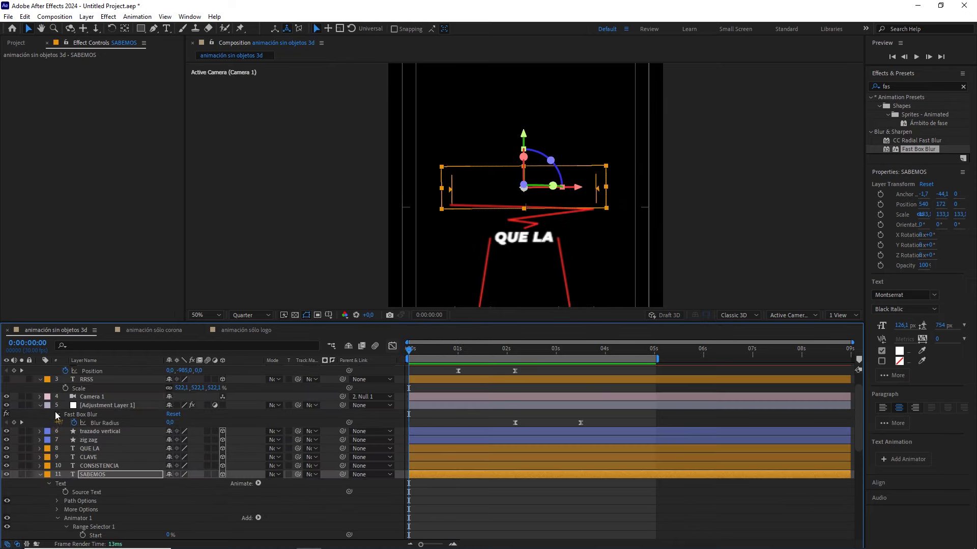
- Collapse SABEMOS and add Trim Paths to the zig zag shape layer
left_click(41, 478)
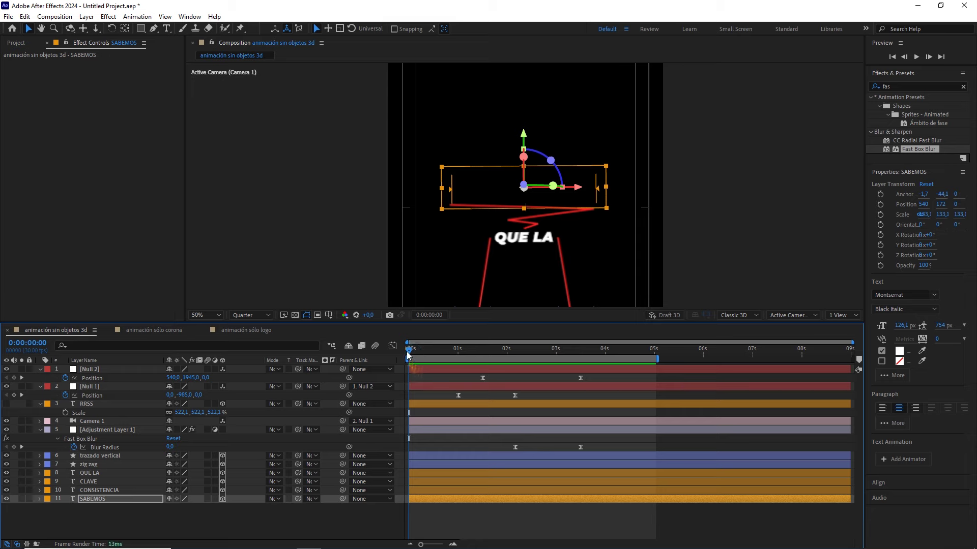
mouse_move(416, 354)
left_mouse_down()
mouse_move(435, 358)
mouse_move(409, 358)
left_mouse_up()
left_click(90, 464)
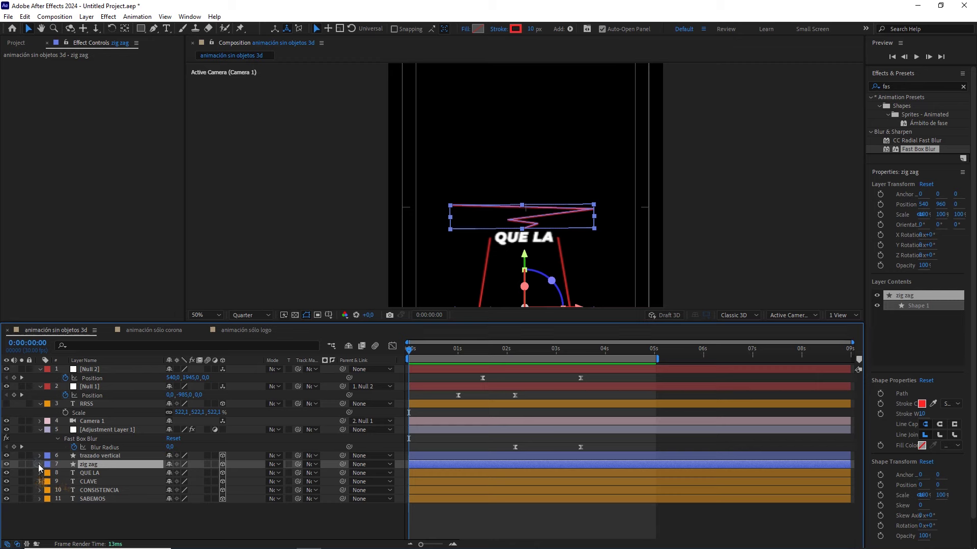
left_click(39, 465)
left_click(257, 440)
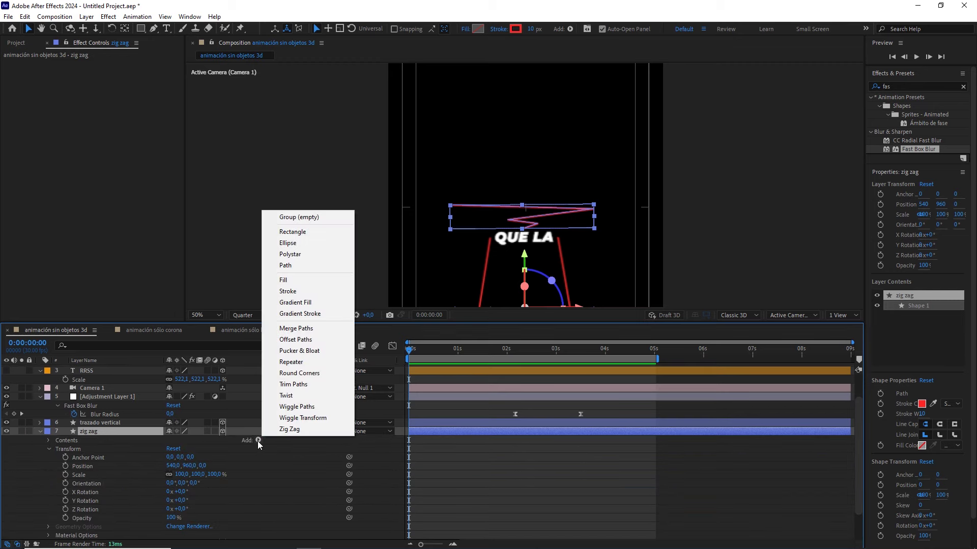
left_click(323, 388)
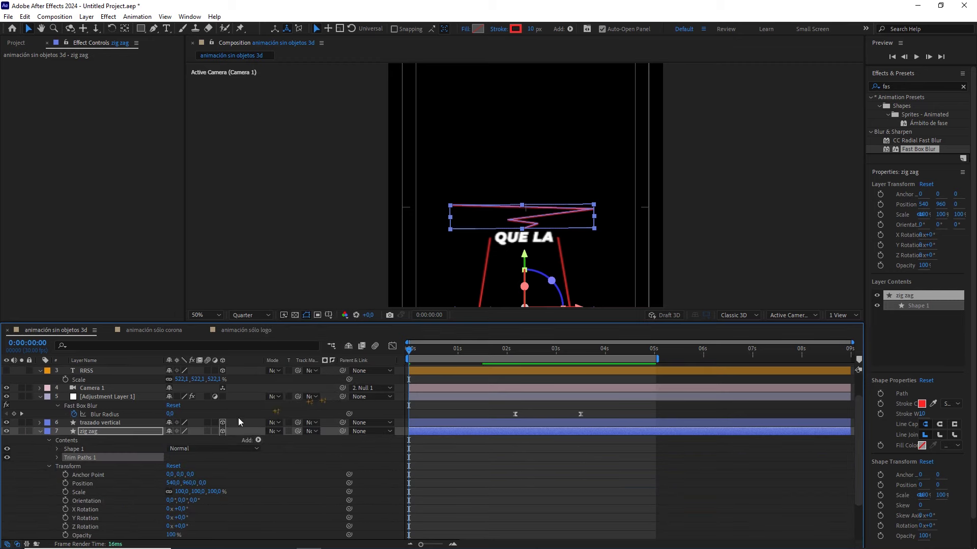
left_click(58, 457)
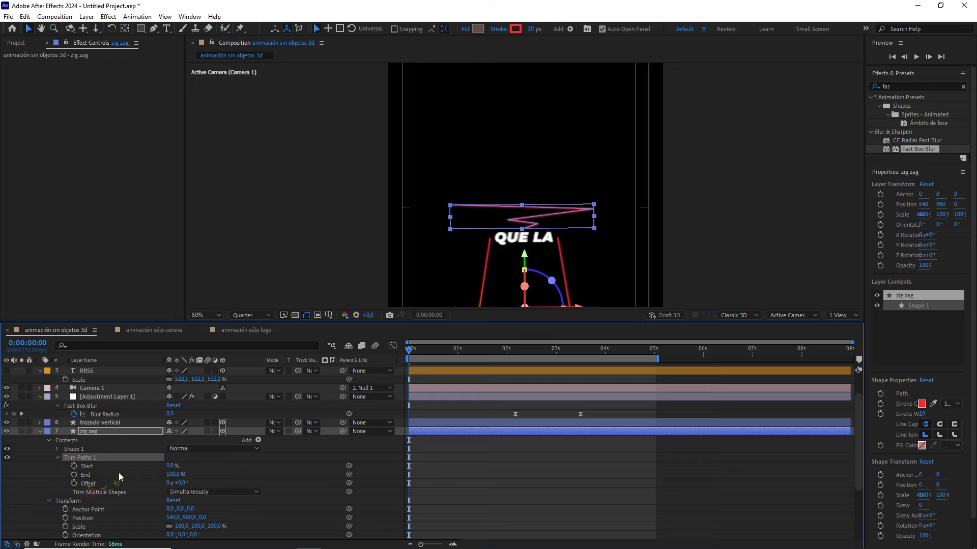
- Keyframe Trim Paths End from 0% at 0s to 100% at frame 20, eased with F9
left_click_drag(173, 474, 75, 478)
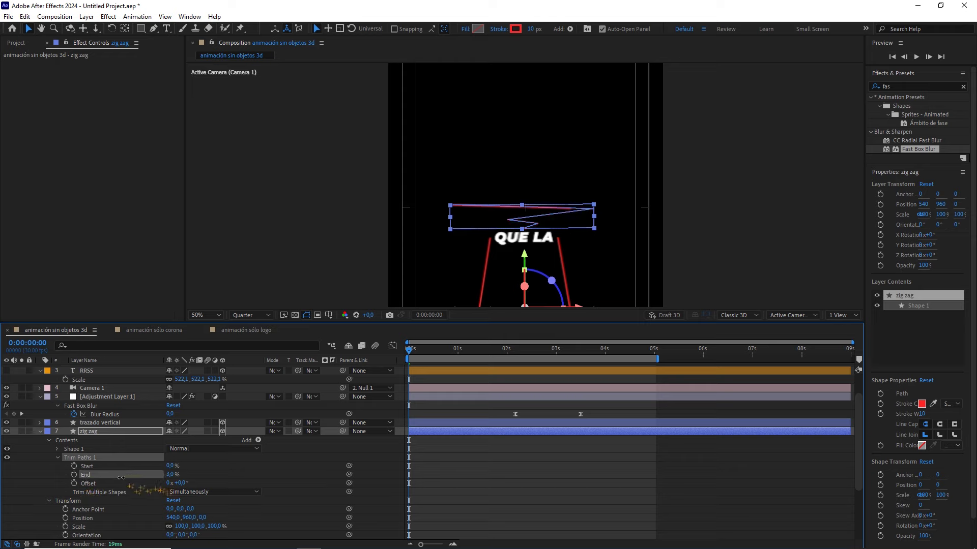
left_click(74, 475)
left_click_drag(412, 356, 442, 360)
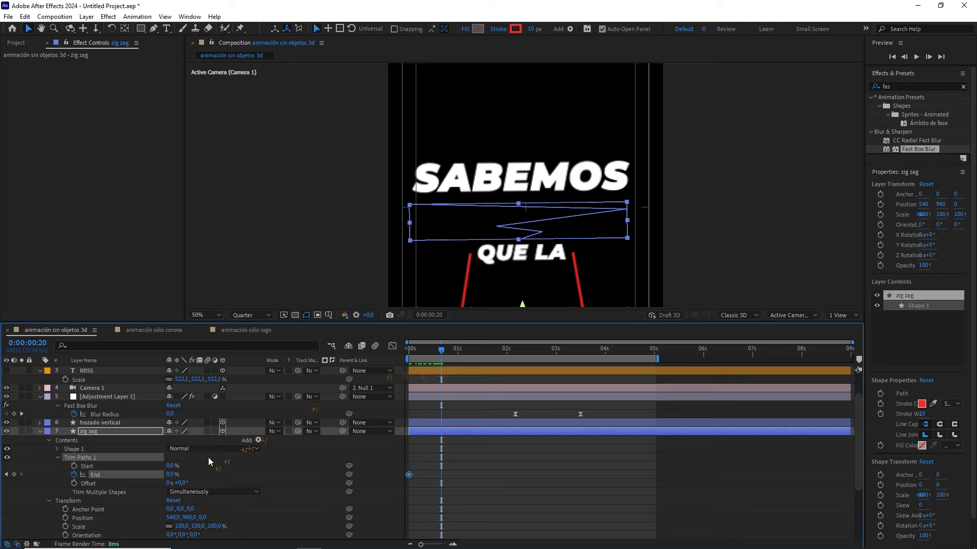
left_click_drag(170, 474, 258, 475)
left_click_drag(469, 463, 388, 484)
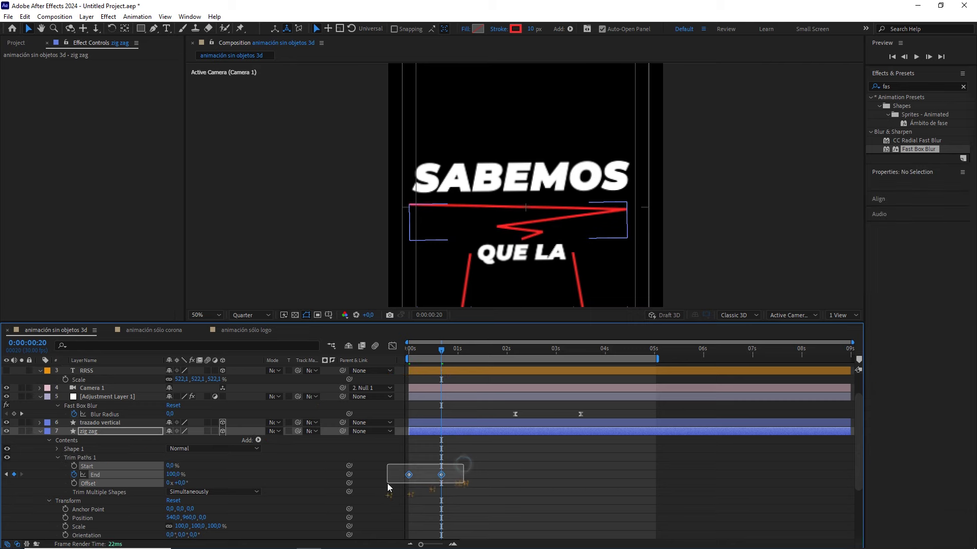
key("F9")
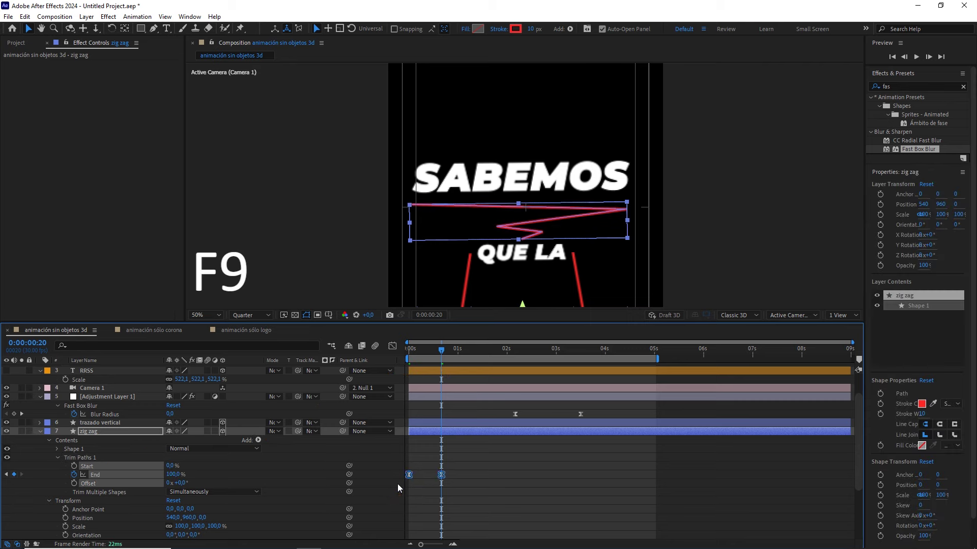
- Preview the zig zag line drawing on from the start, then collapse the layer
key("Home")
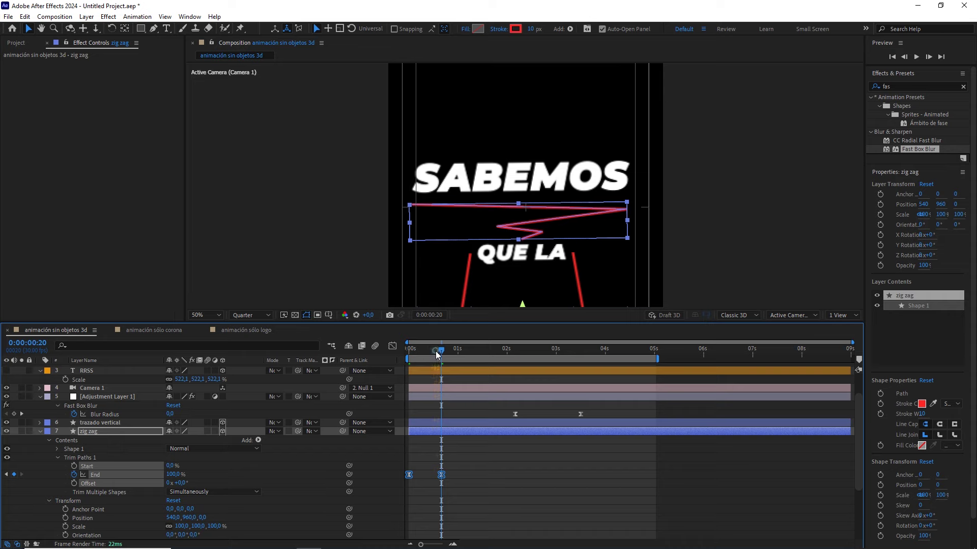
left_click(451, 449)
key("space")
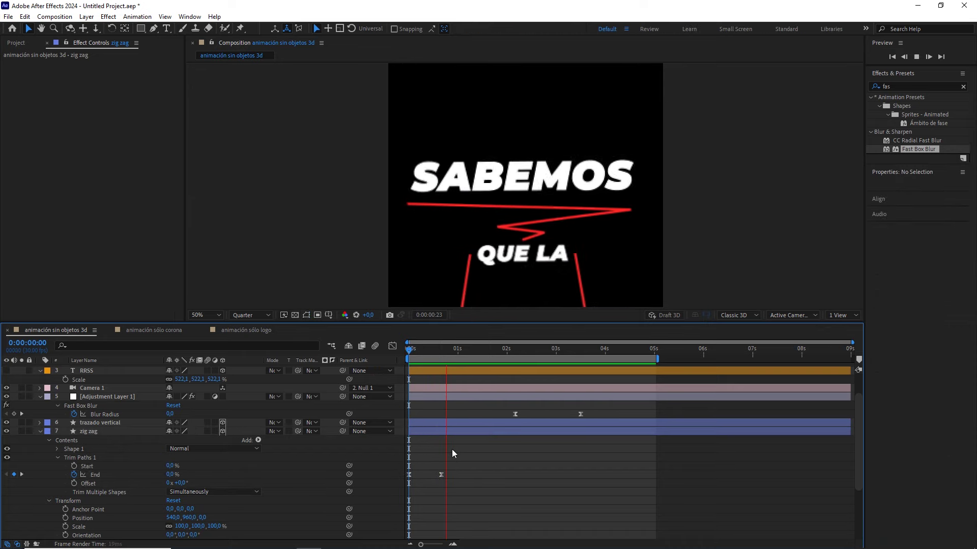
left_click(440, 352)
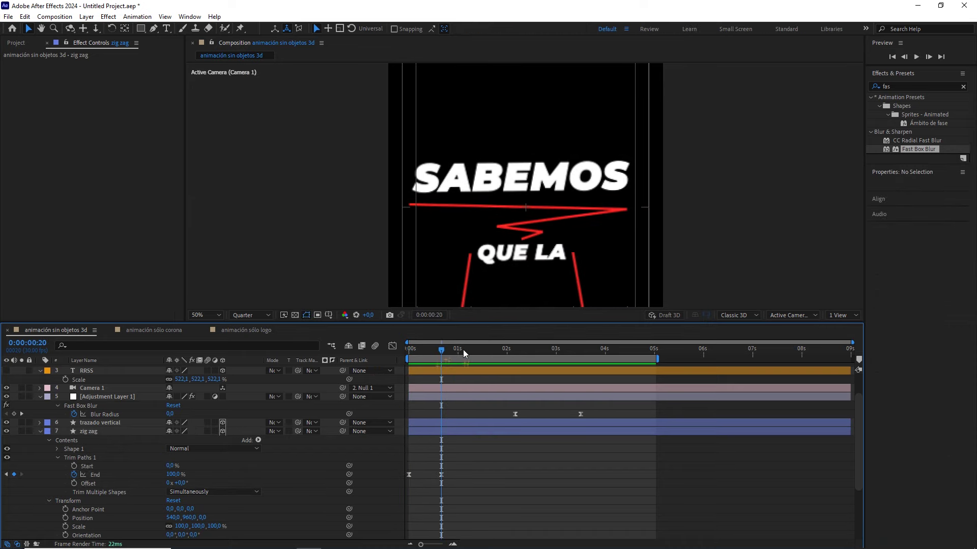
left_click(40, 431)
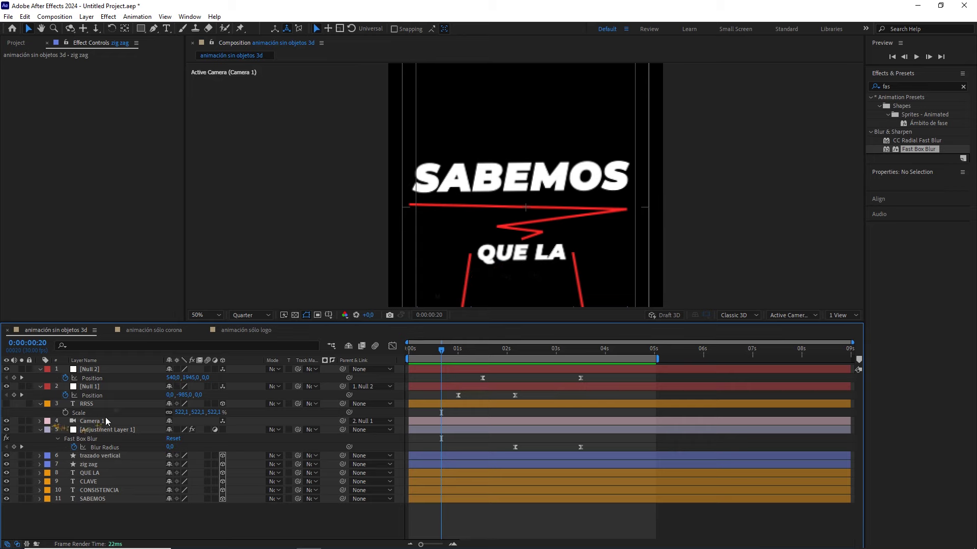
- Add a Position text animator with Opacity to the QUE LA layer
left_click(89, 473)
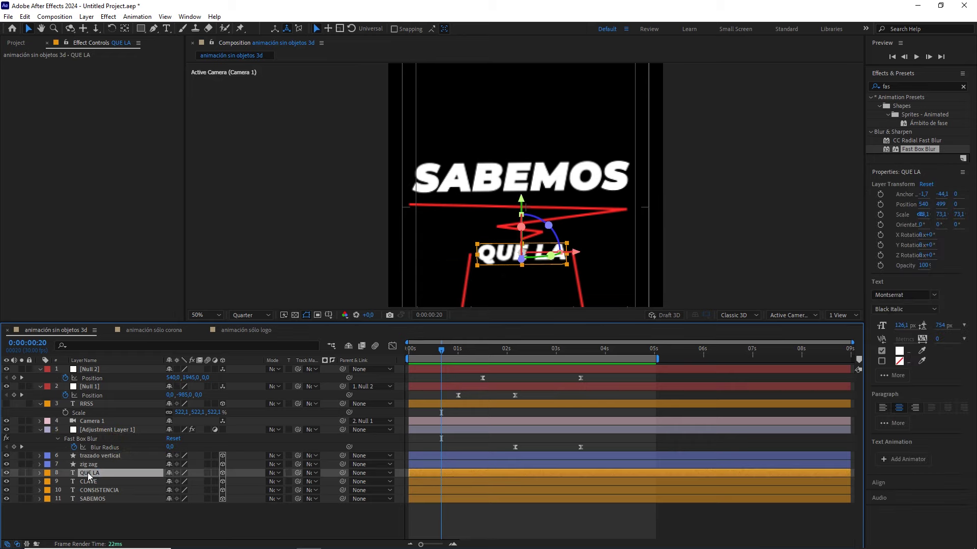
left_click(40, 473)
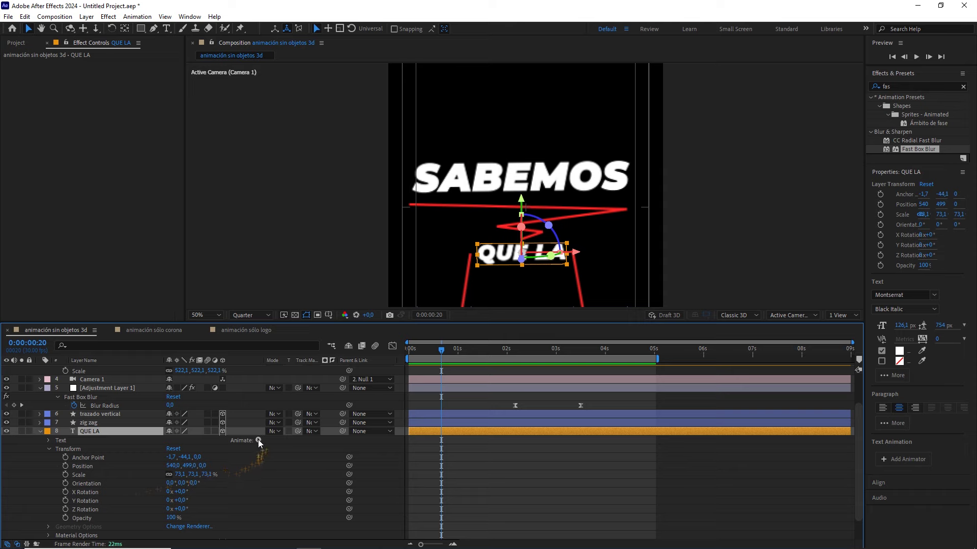
left_click(258, 440)
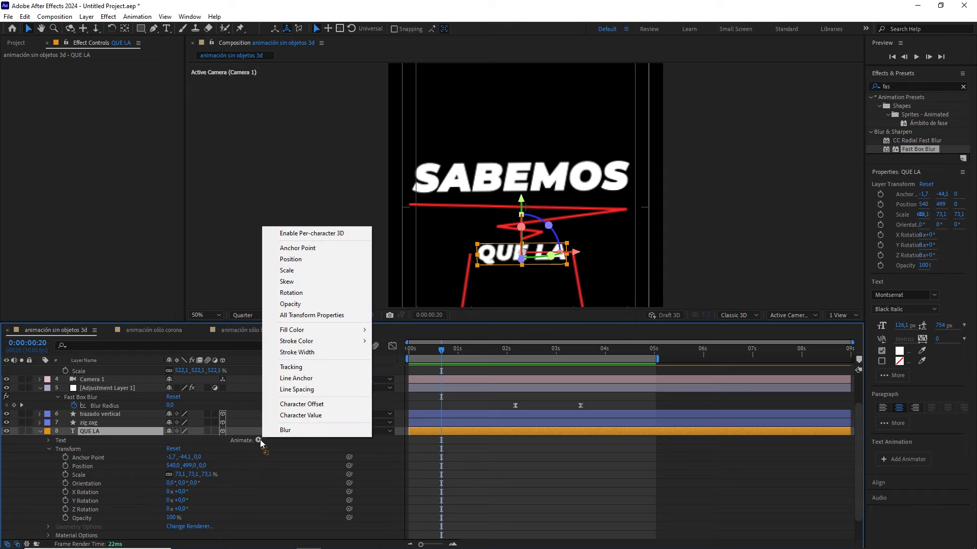
left_click(325, 259)
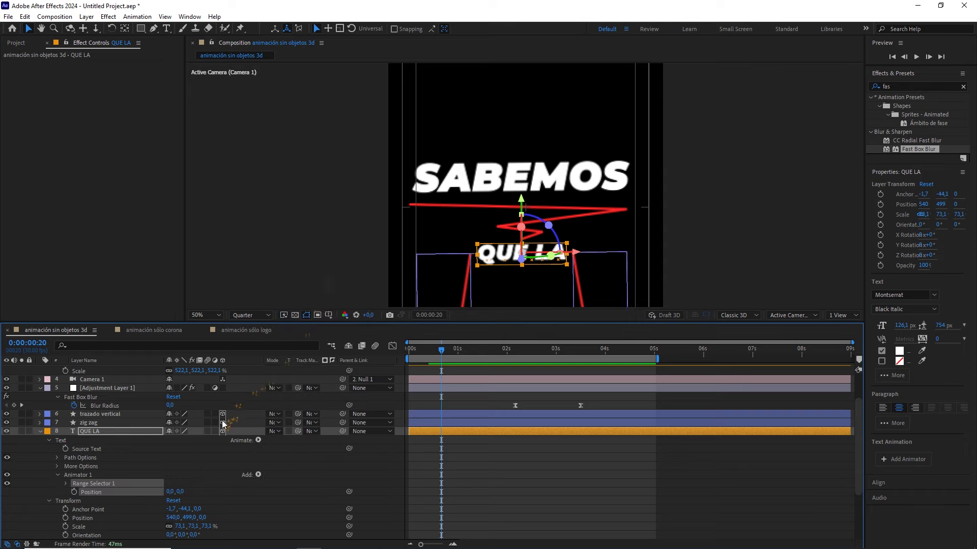
left_click(257, 475)
mouse_move(315, 481)
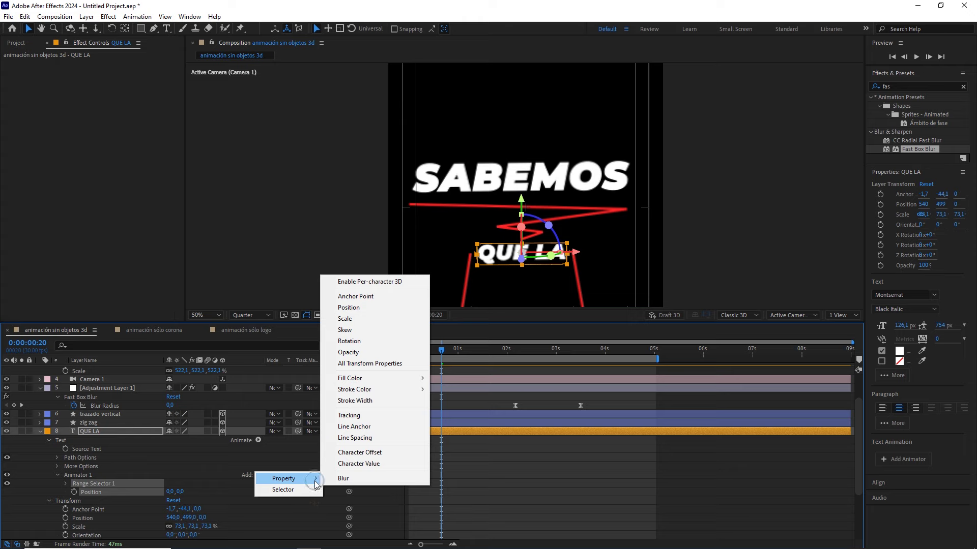
left_click(354, 357)
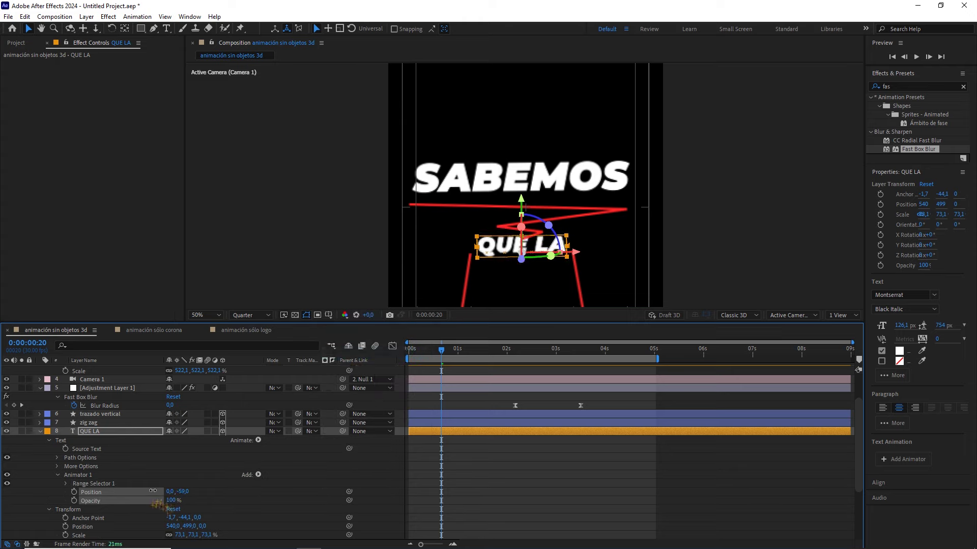
- Set the animator Position to 0, -300 and Opacity to 0%, then move to frame 15
left_click_drag(180, 492, 173, 491)
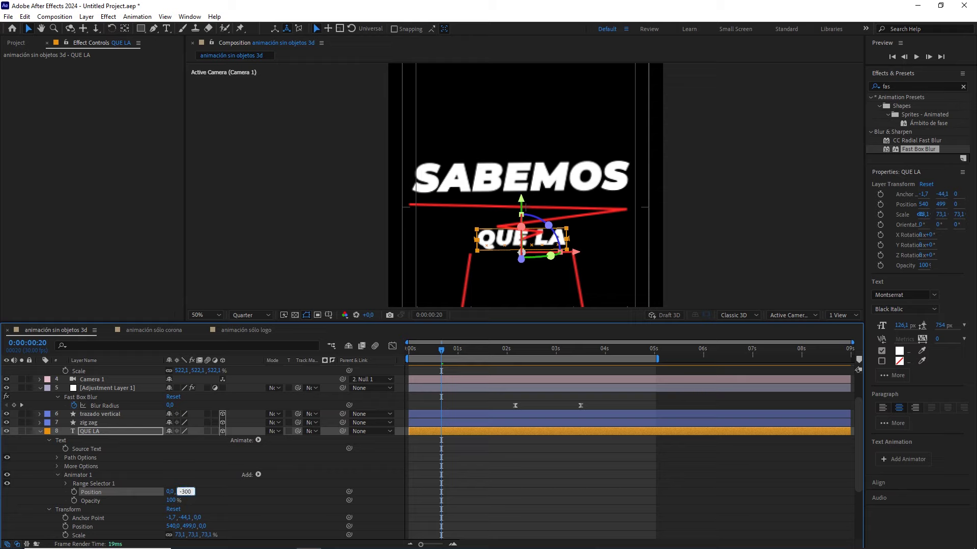
left_click(245, 489)
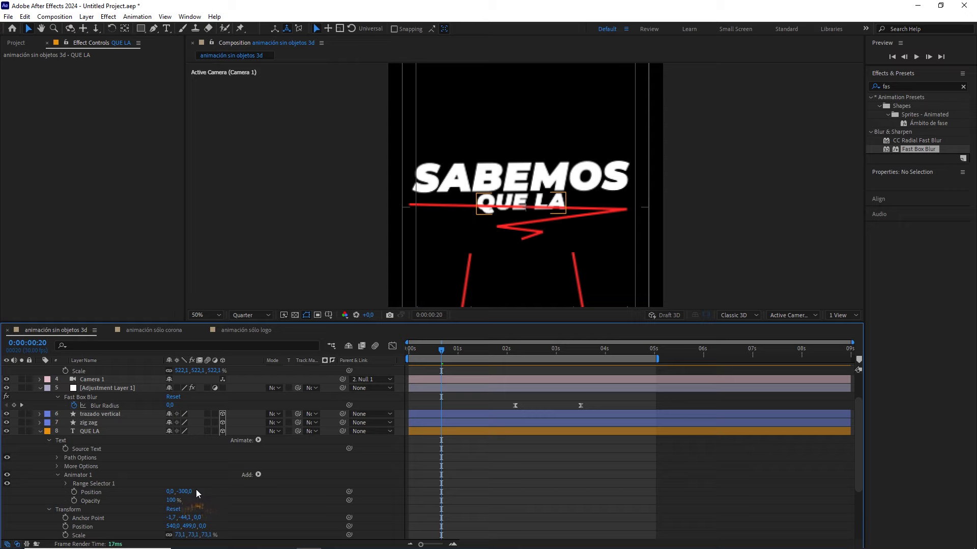
left_click_drag(169, 498, 102, 500)
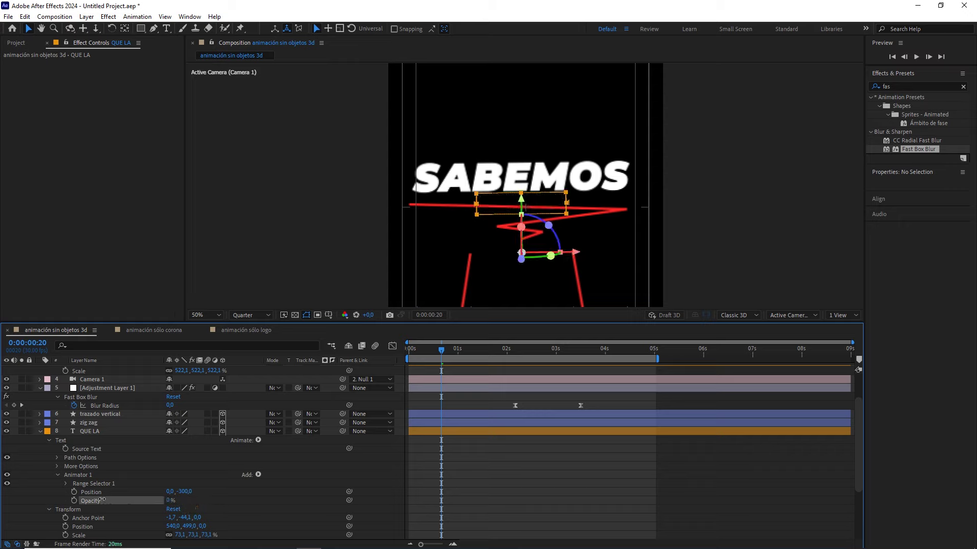
left_click(97, 432)
left_click_drag(439, 352, 431, 352)
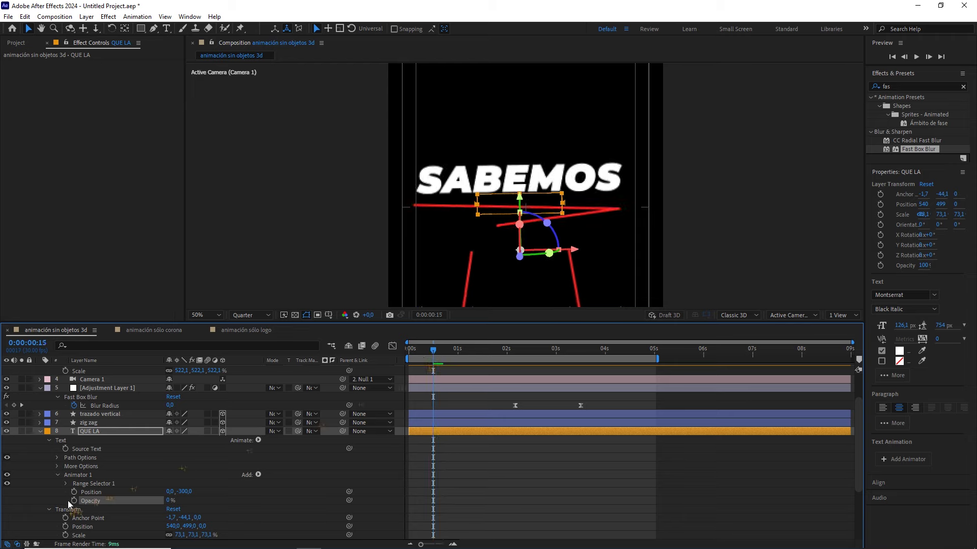
left_click(67, 486)
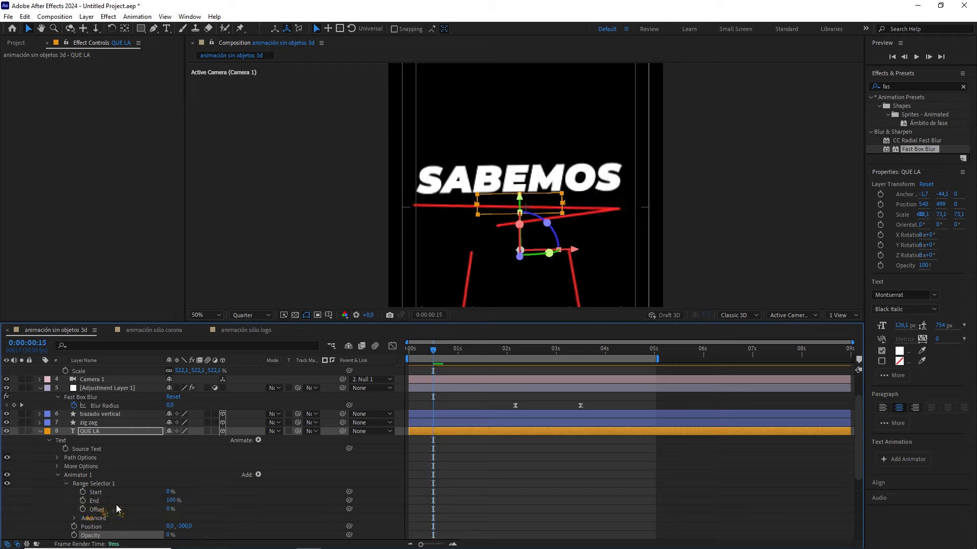
- Keyframe QUE LA's range Offset from -100% at frame 15 to 100% at 0:00:01:00 and preview
left_click(82, 510)
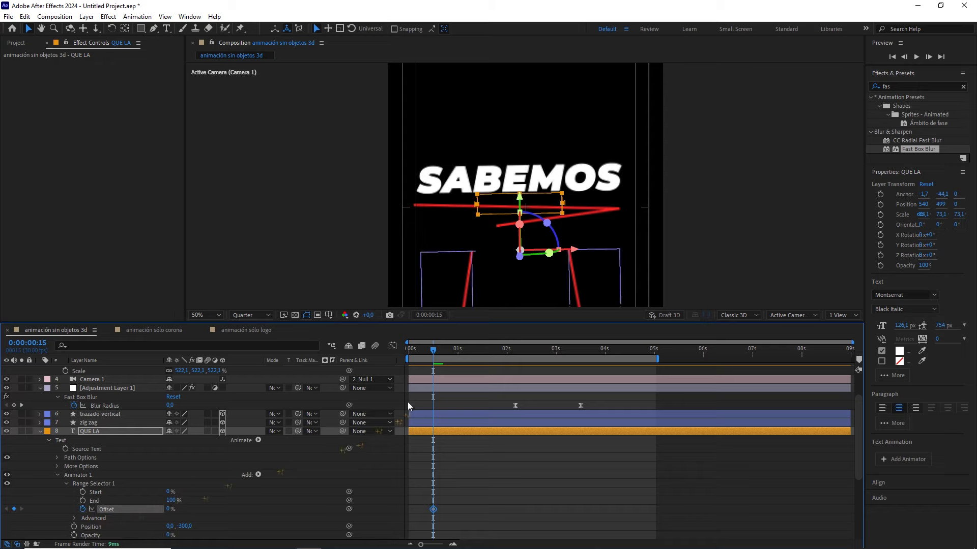
key("F2")
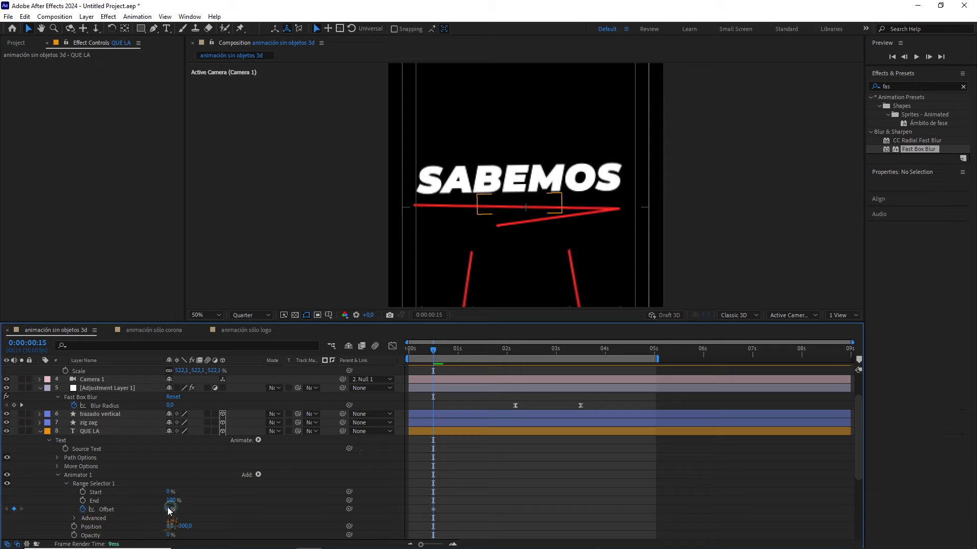
left_click_drag(168, 510, 117, 511)
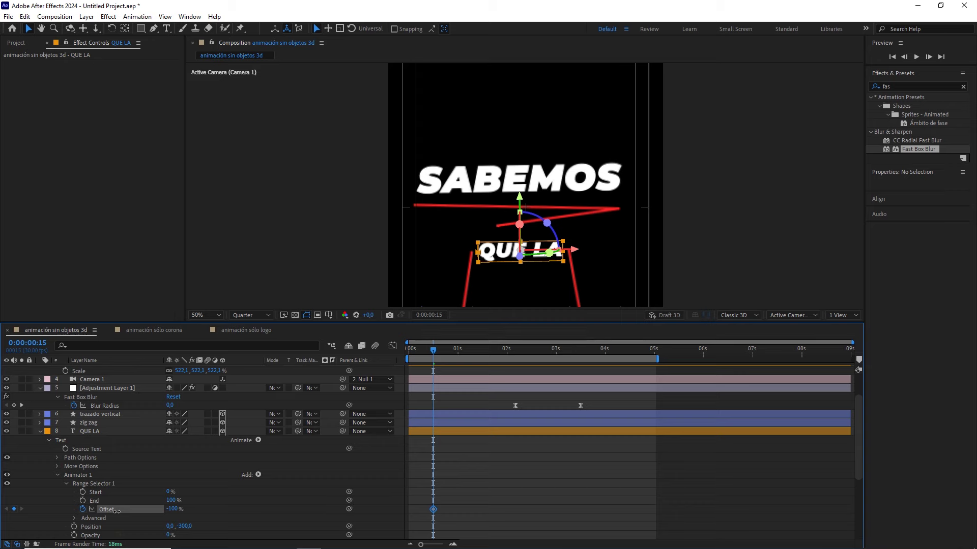
left_click_drag(435, 352, 459, 361)
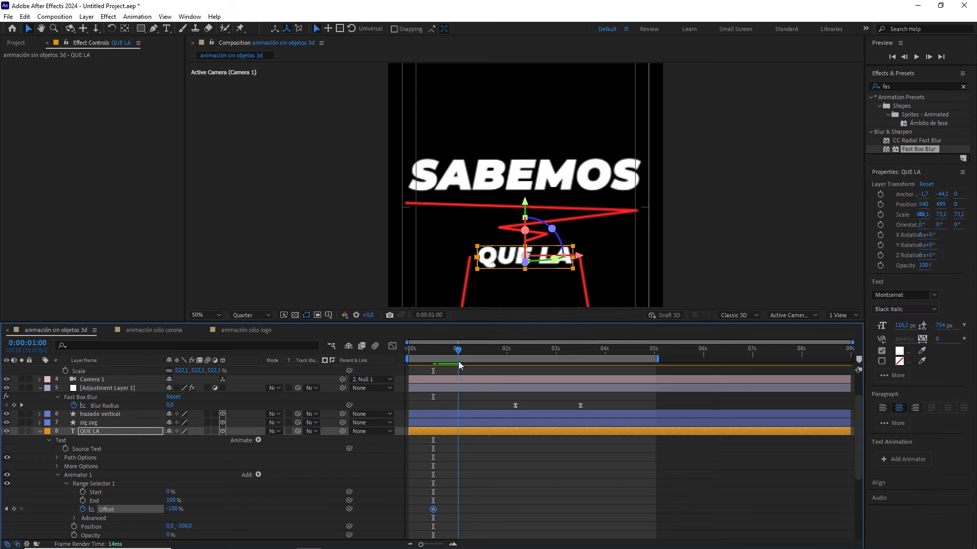
left_click_drag(175, 508, 294, 491)
mouse_move(454, 361)
left_mouse_down()
mouse_move(438, 356)
mouse_move(451, 358)
left_mouse_up()
key("space")
key("space")
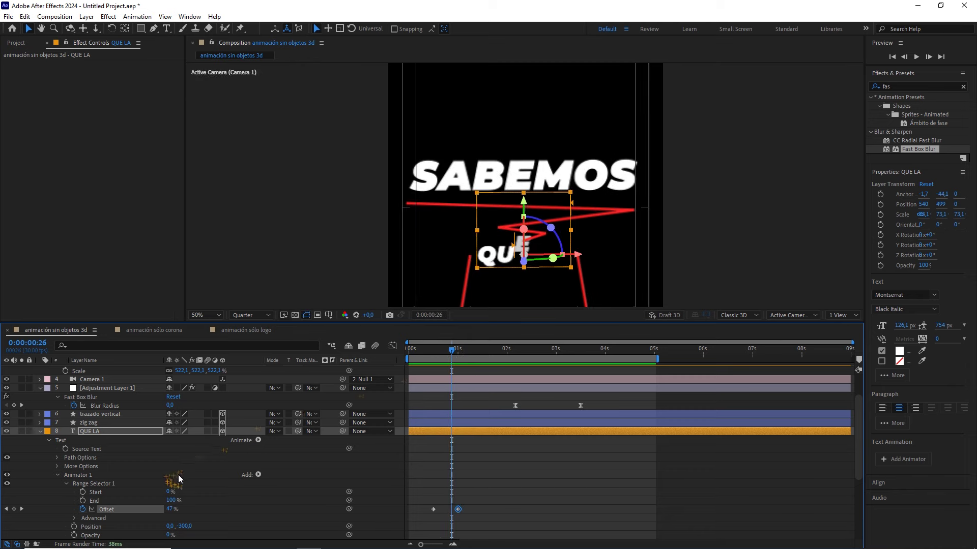
left_click(75, 519)
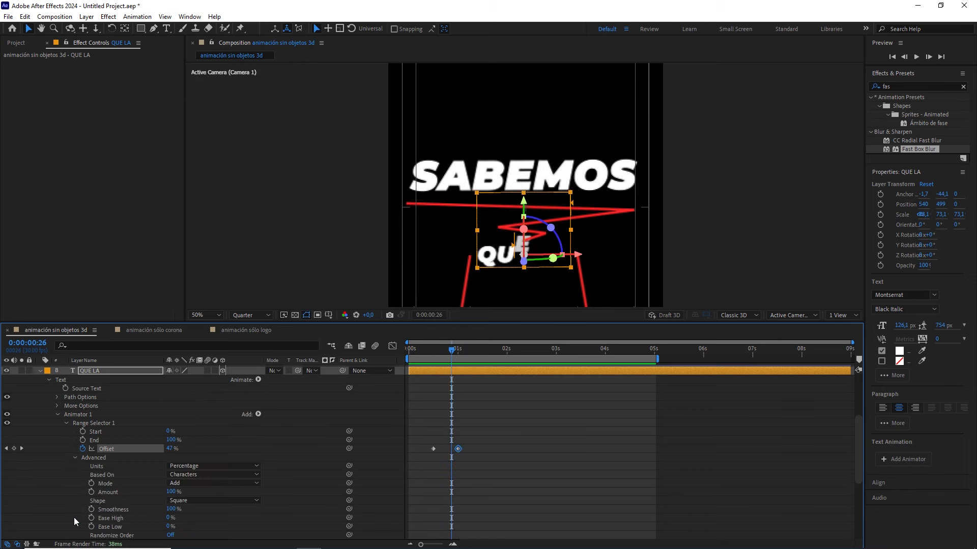
- Set the QUE LA range shape to Ramp Up with Ease High and Ease Low at 50%
left_click(200, 500)
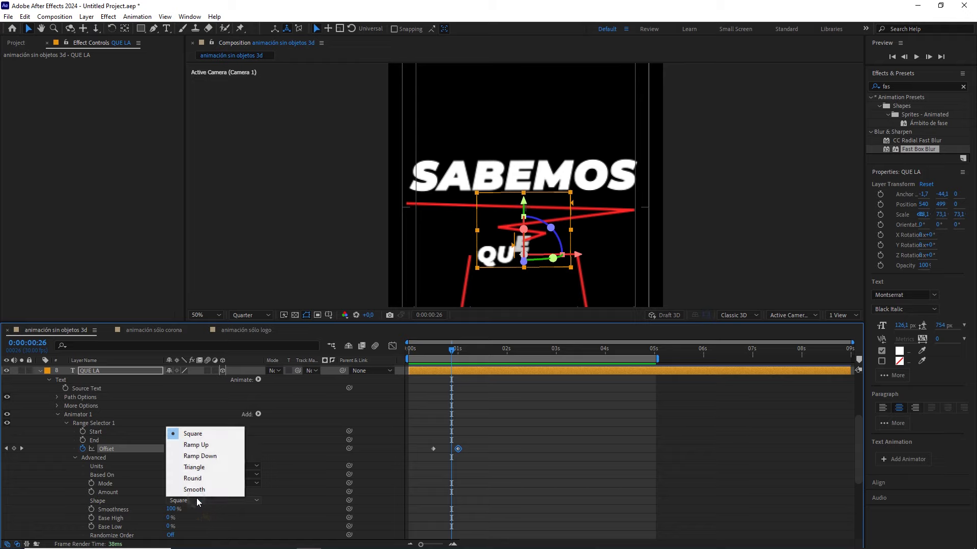
left_click(203, 446)
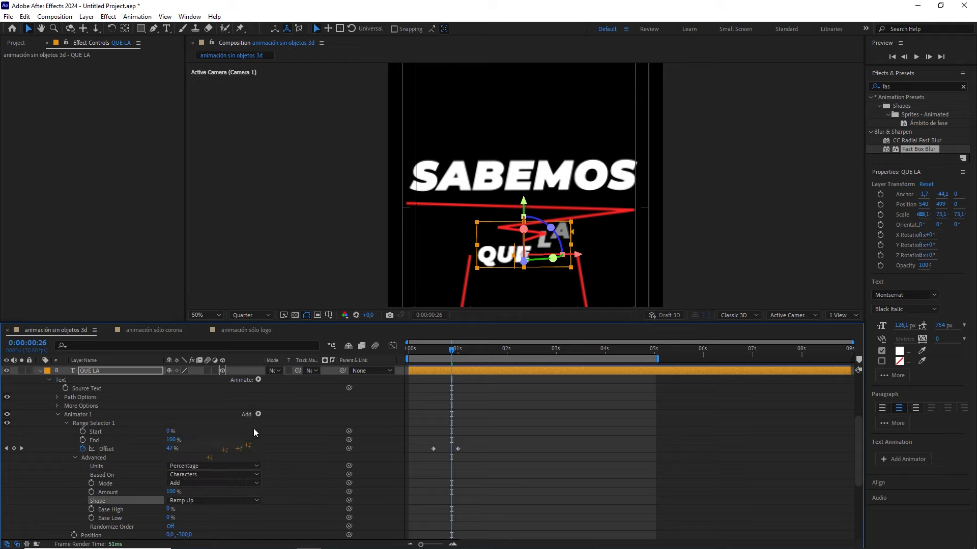
left_click(436, 349)
key("space")
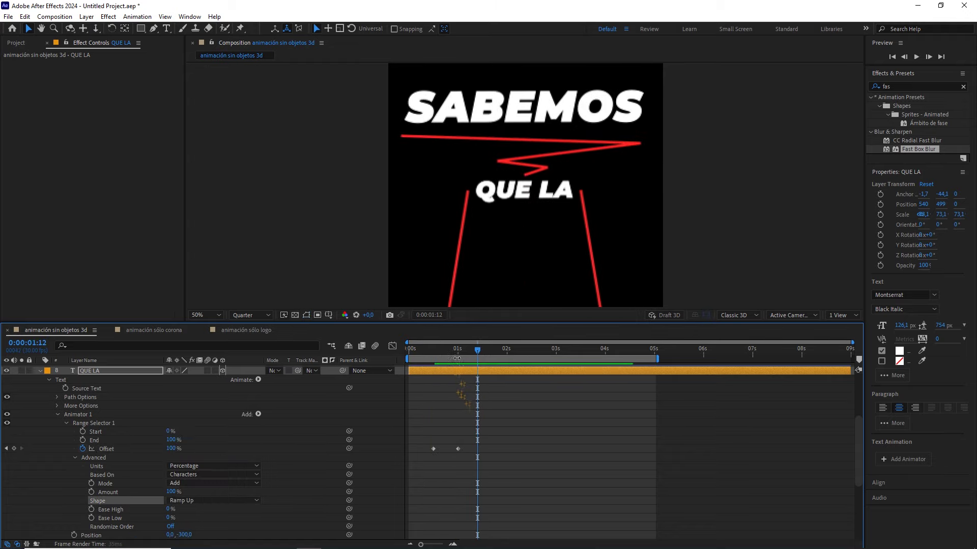
left_click_drag(457, 351, 456, 353)
left_click(172, 509)
type("50")
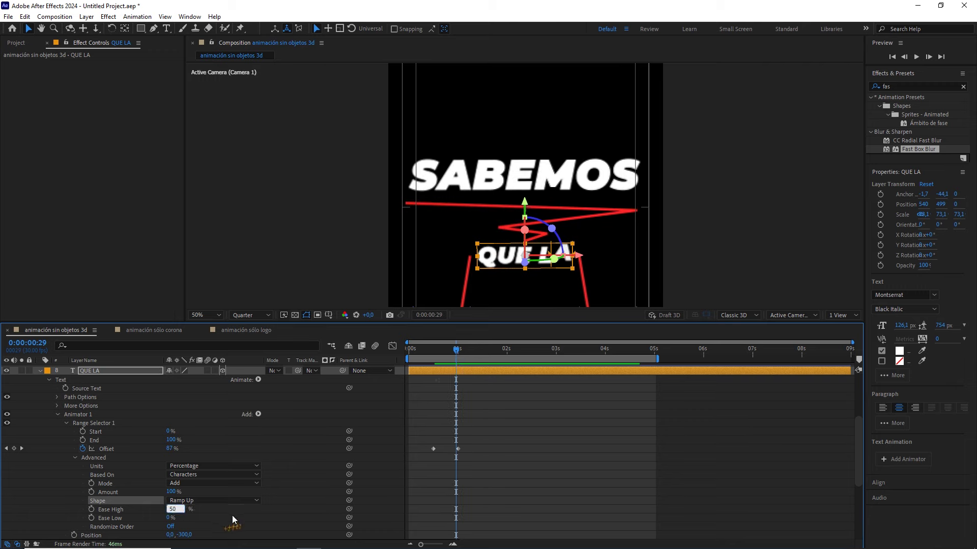
left_click(168, 518)
type("50")
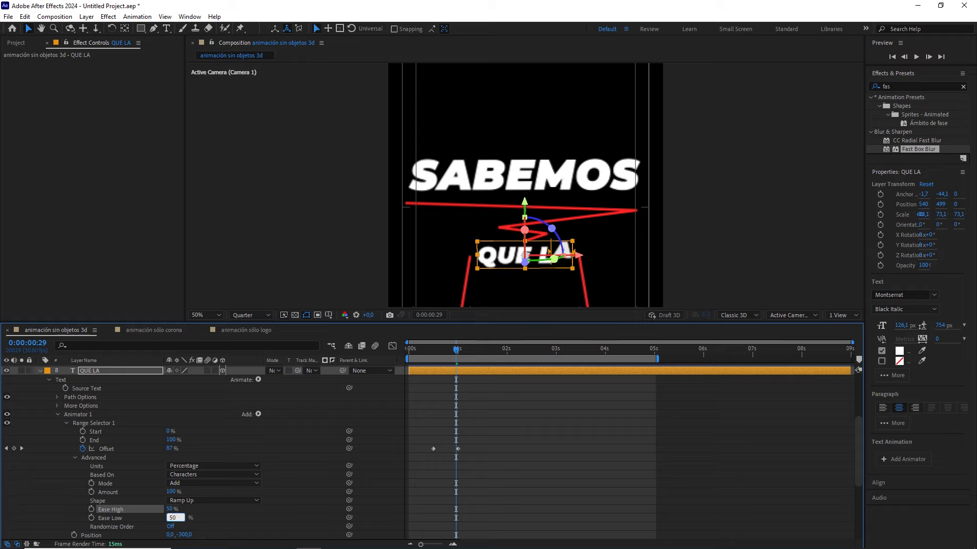
left_click(294, 481)
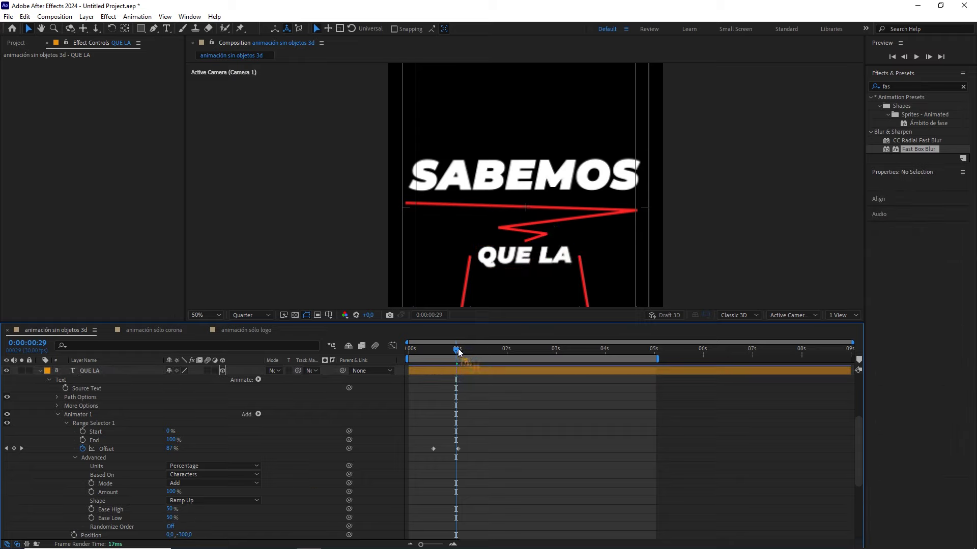
mouse_move(458, 349)
left_mouse_down()
mouse_move(436, 350)
mouse_move(446, 352)
left_mouse_up()
- Change the QUE LA animator Position offset to 0, -200
scroll(227, 504, "down", 5)
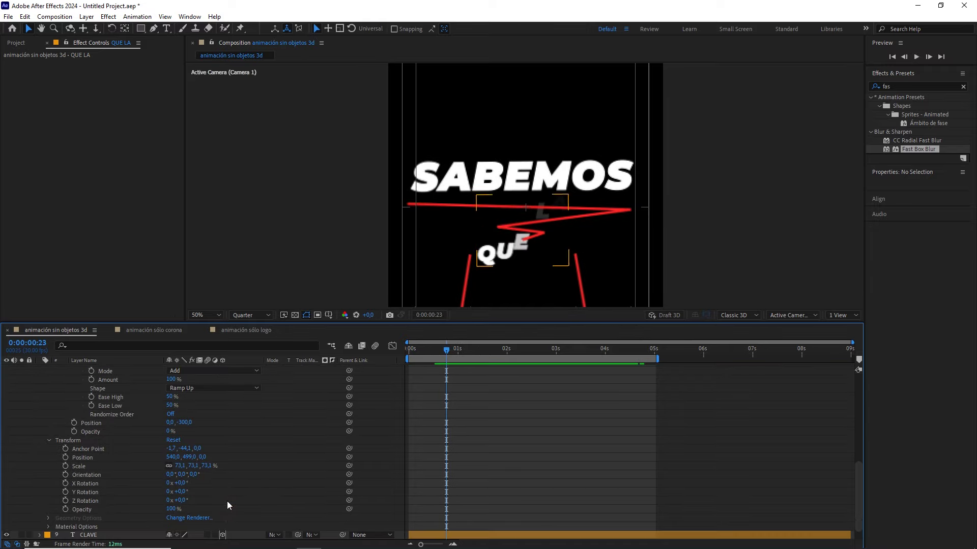
scroll(262, 441, "up", 3)
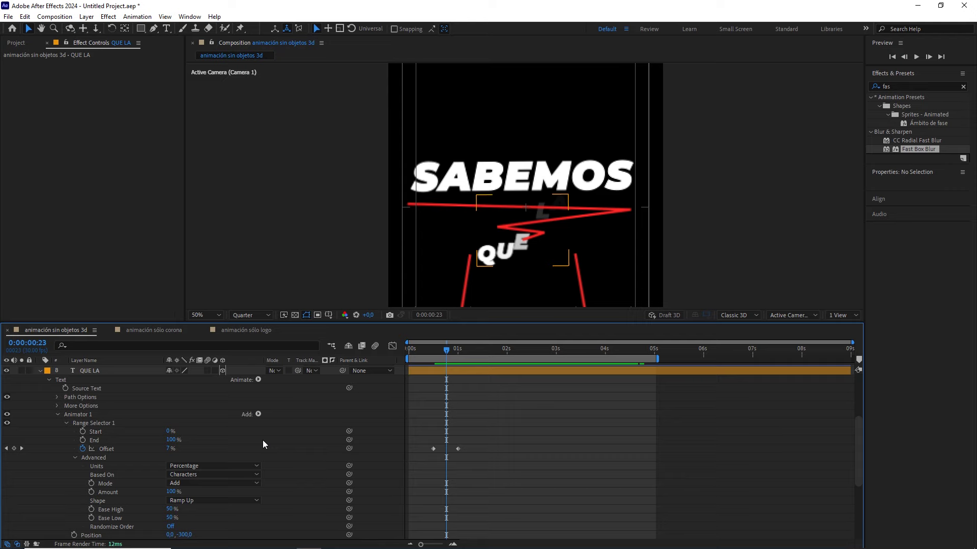
scroll(262, 440, "down", 3)
left_click(185, 422)
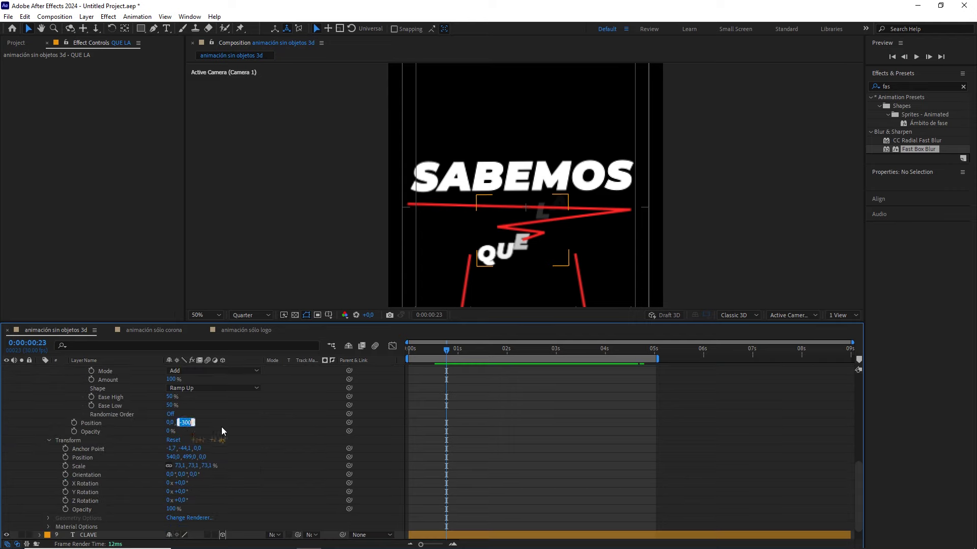
type("-200")
key("Return")
left_click_drag(443, 351, 381, 341)
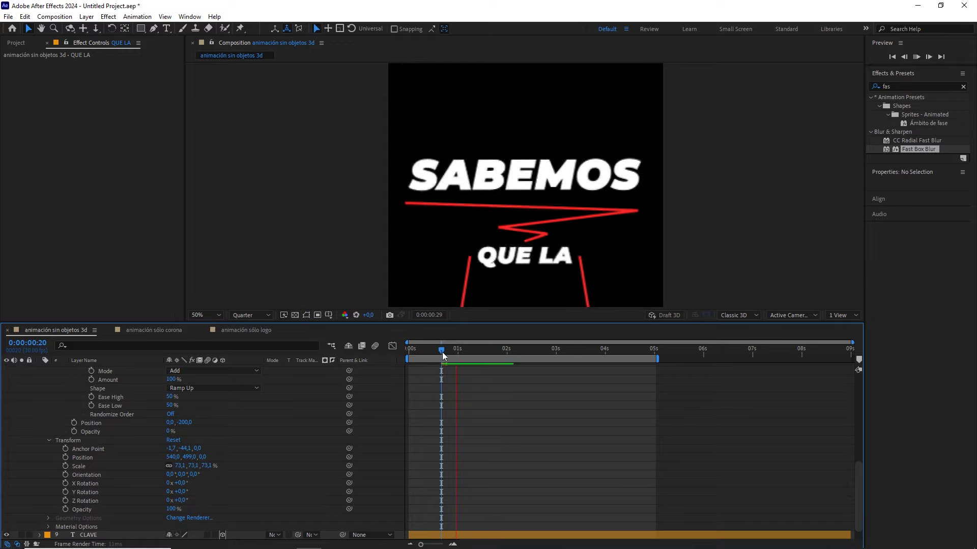
- Collapse the QUE LA layer and preview the comp, stopping at 0:00:01:00
left_click(392, 346)
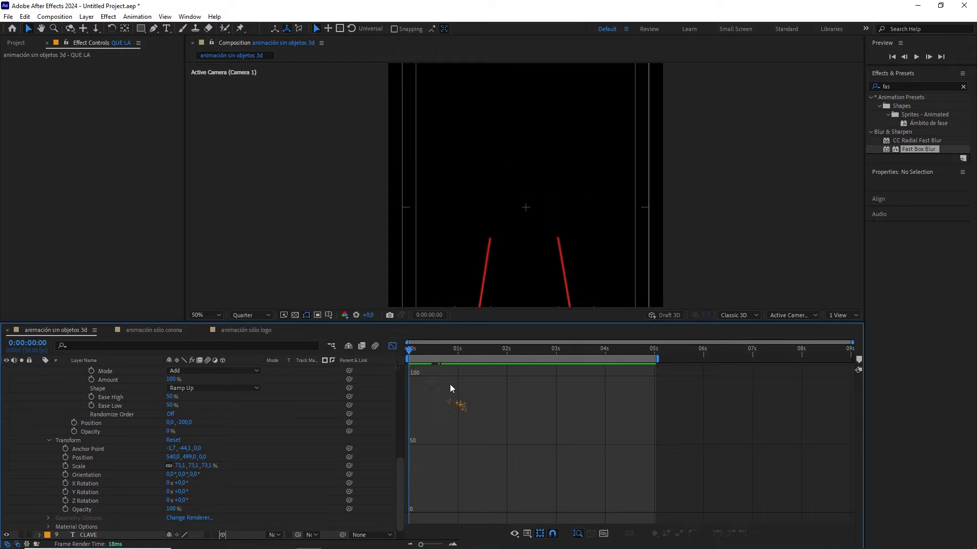
left_click(393, 346)
scroll(63, 423, "up", 5)
left_click(40, 372)
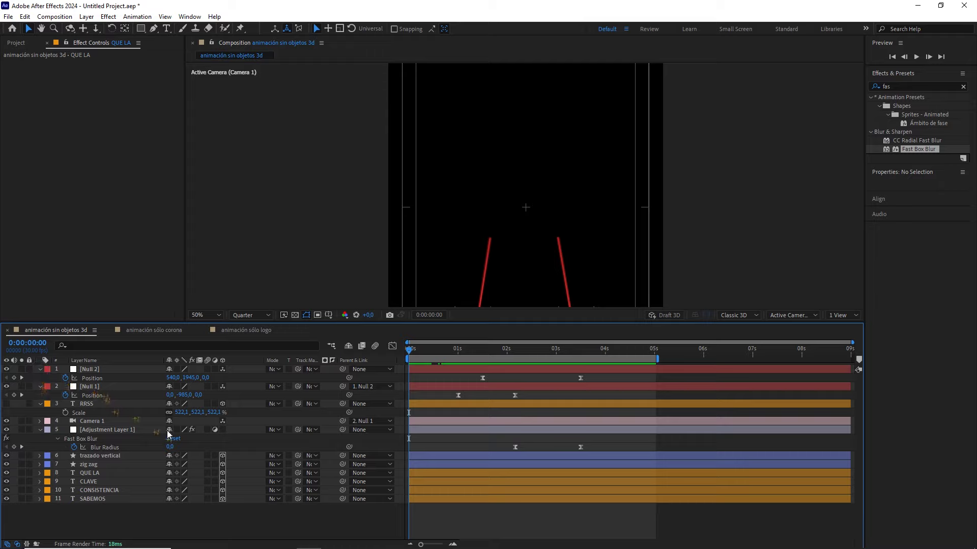
key("space")
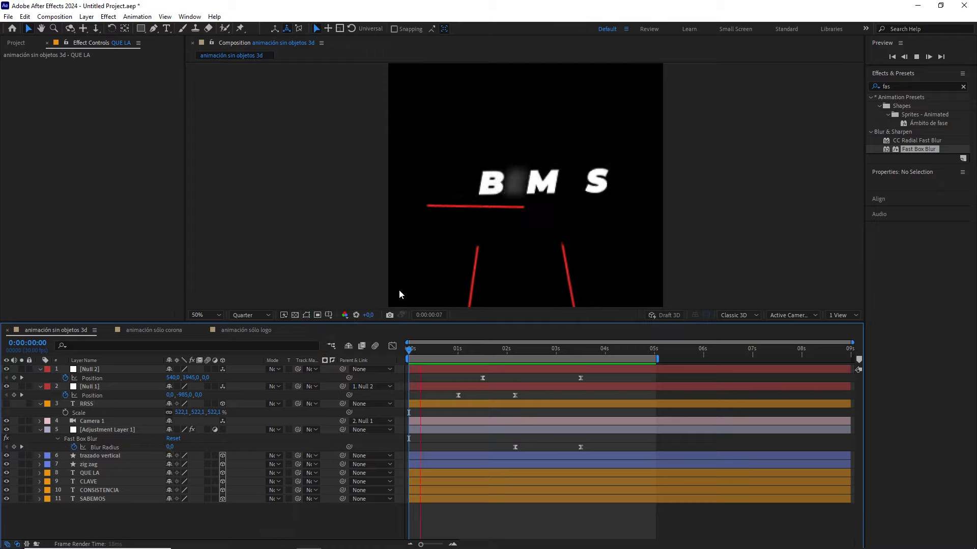
left_click(430, 349)
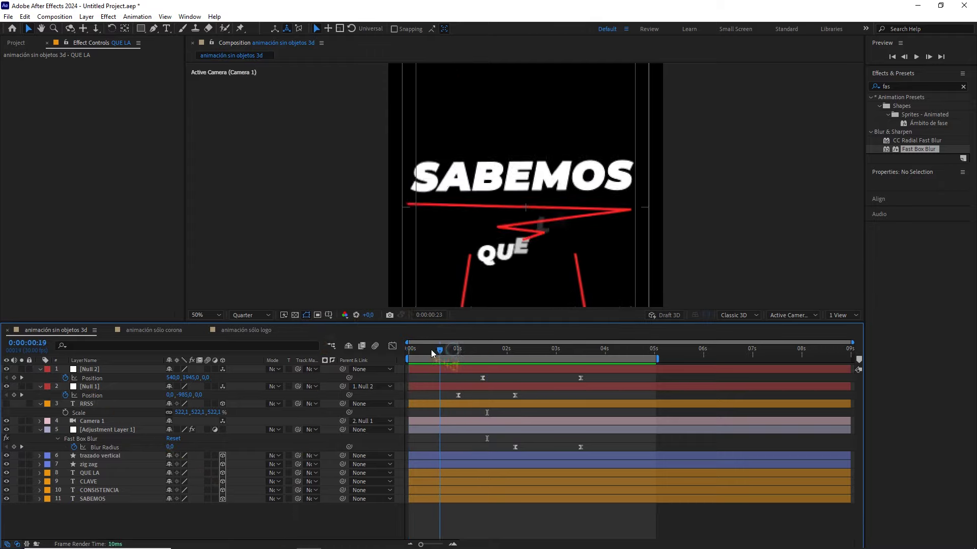
scroll(507, 238, "down", 2)
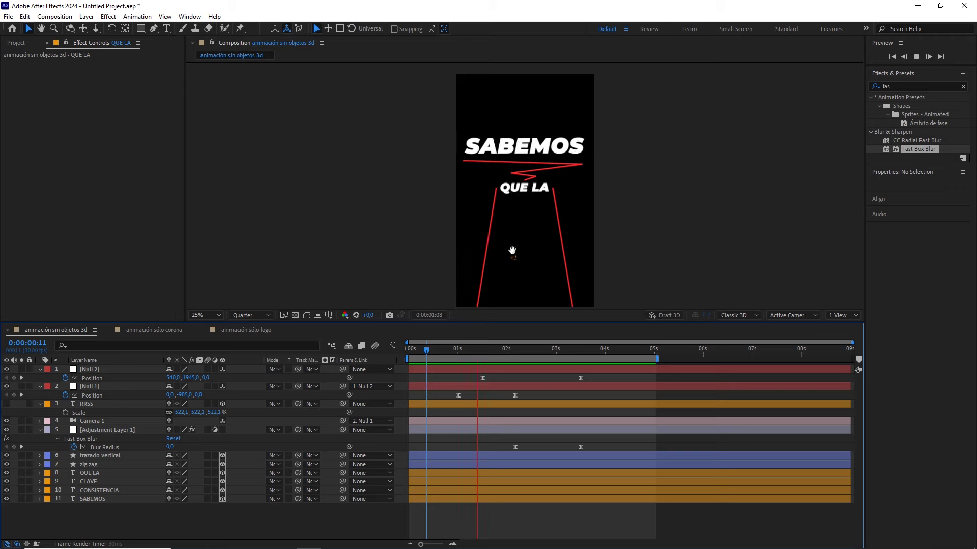
left_click_drag(483, 350, 458, 354)
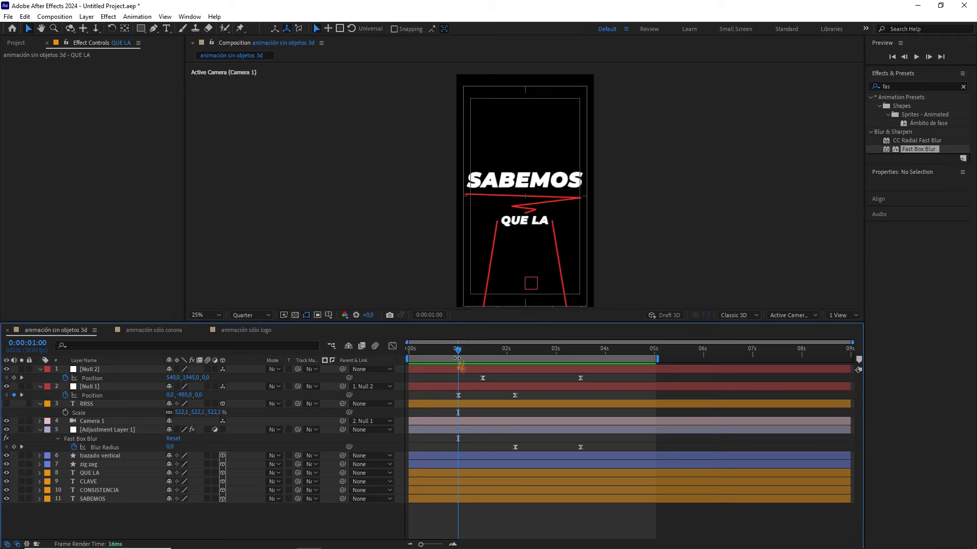
- Add Trim Paths to the trazado vertical shape layer
left_click(101, 456)
left_click_drag(559, 232, 567, 165)
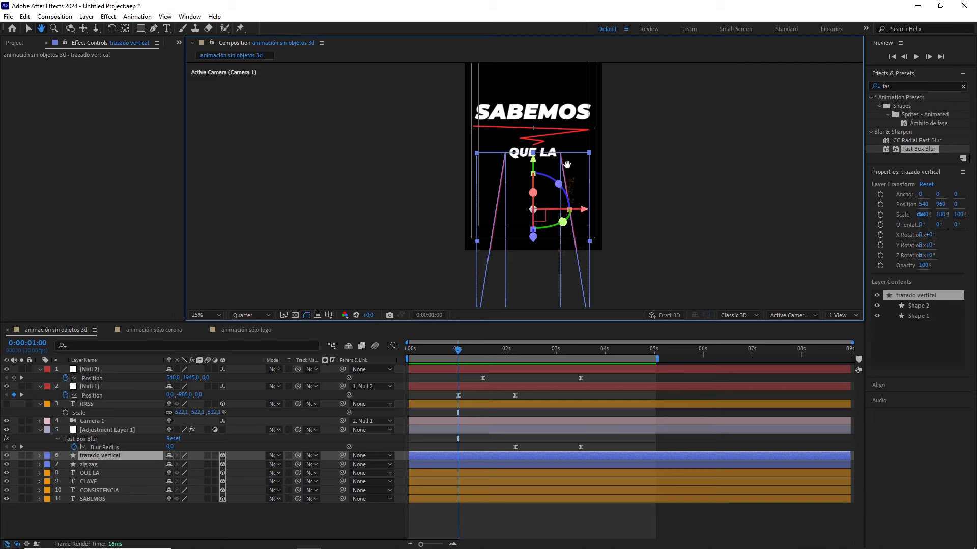
left_click(40, 455)
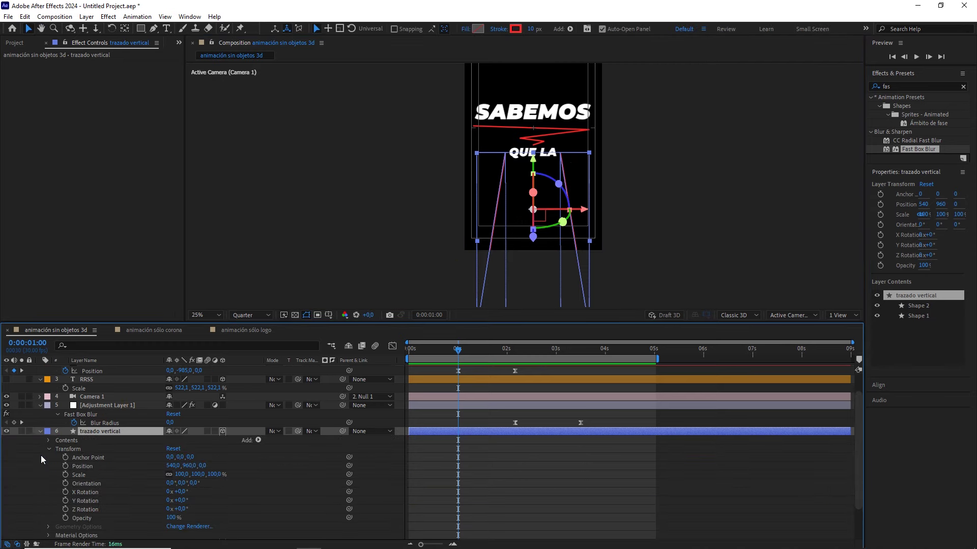
left_click(258, 440)
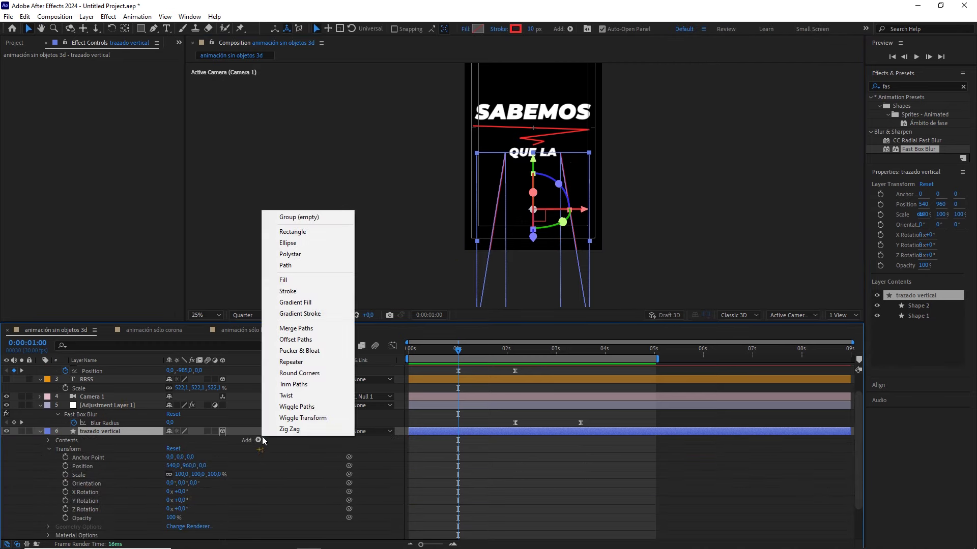
left_click(292, 385)
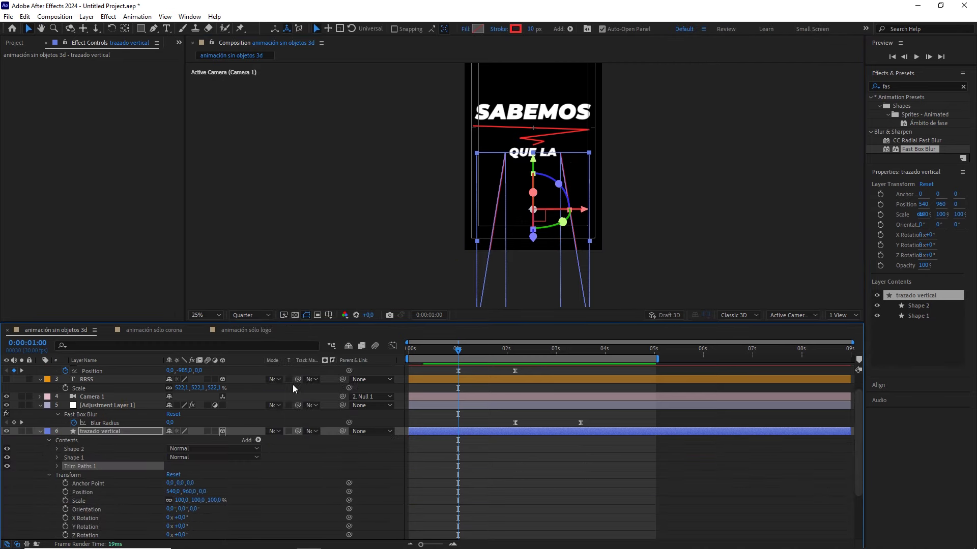
left_click(57, 466)
- Keyframe Trim Paths End from 0% up to 100% at 0:00:02:00
left_click_drag(165, 483, 103, 486)
left_click(74, 483)
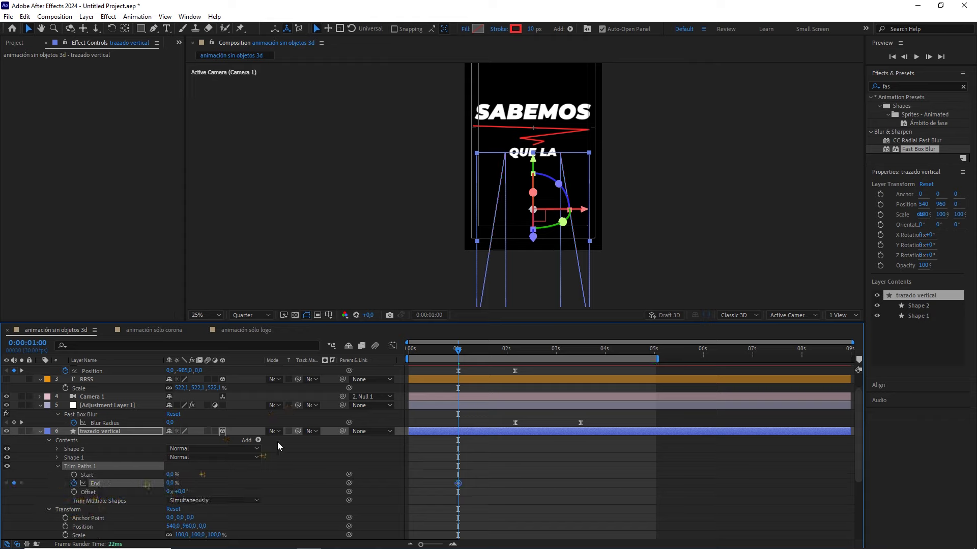
left_click_drag(480, 352, 506, 359)
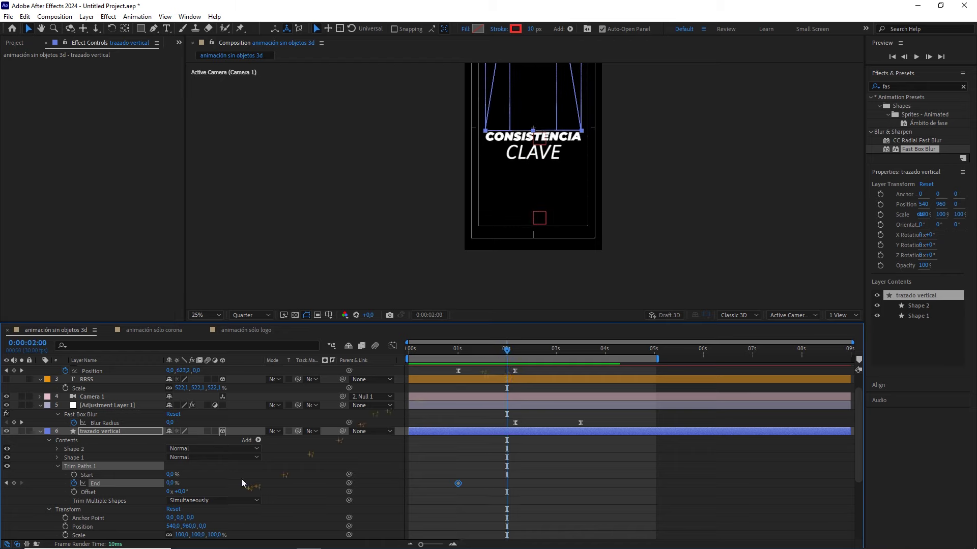
left_click_drag(174, 483, 298, 469)
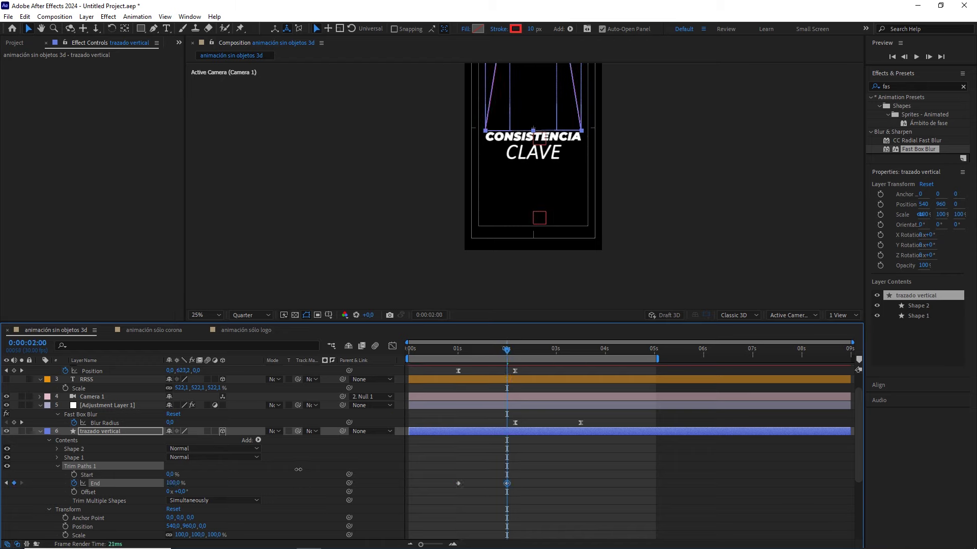
- Easy-ease both End keyframes and give the 2 s keyframe 65% incoming influence
left_click_drag(568, 475, 446, 493)
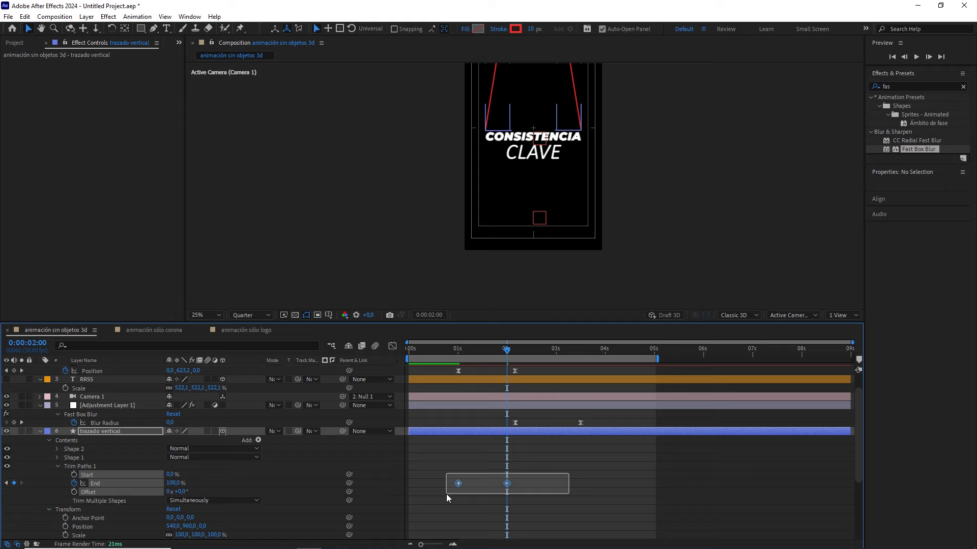
key("F9")
left_click_drag(563, 468, 500, 496)
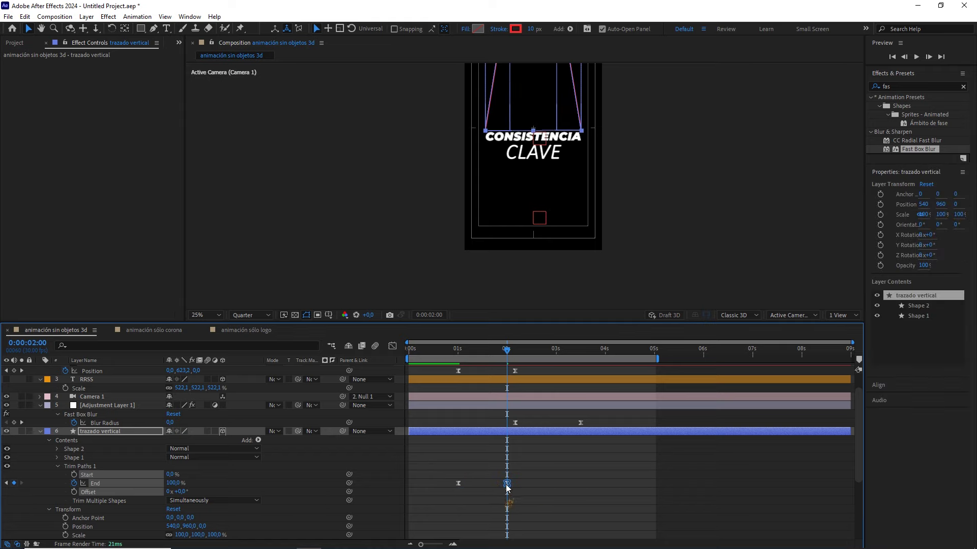
right_click(507, 485)
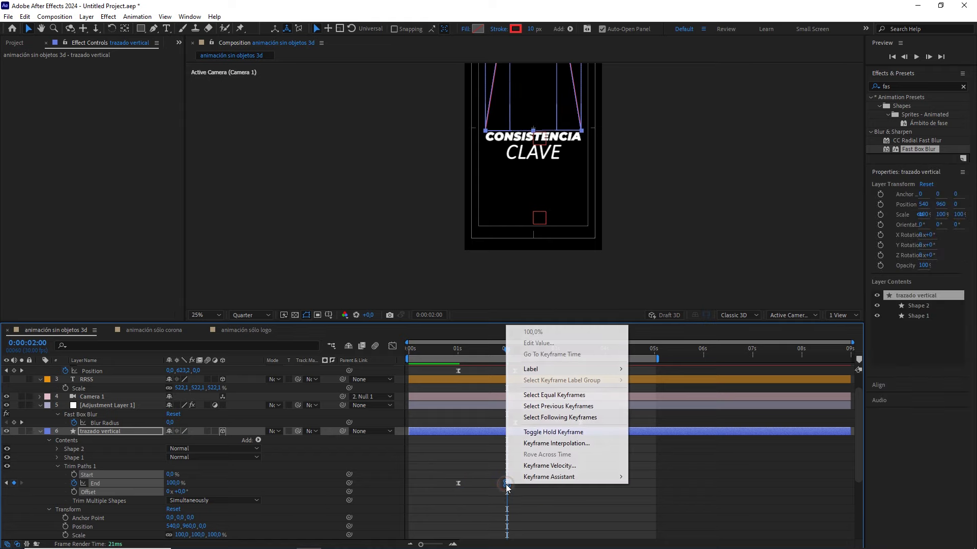
left_click(534, 470)
left_click(470, 254)
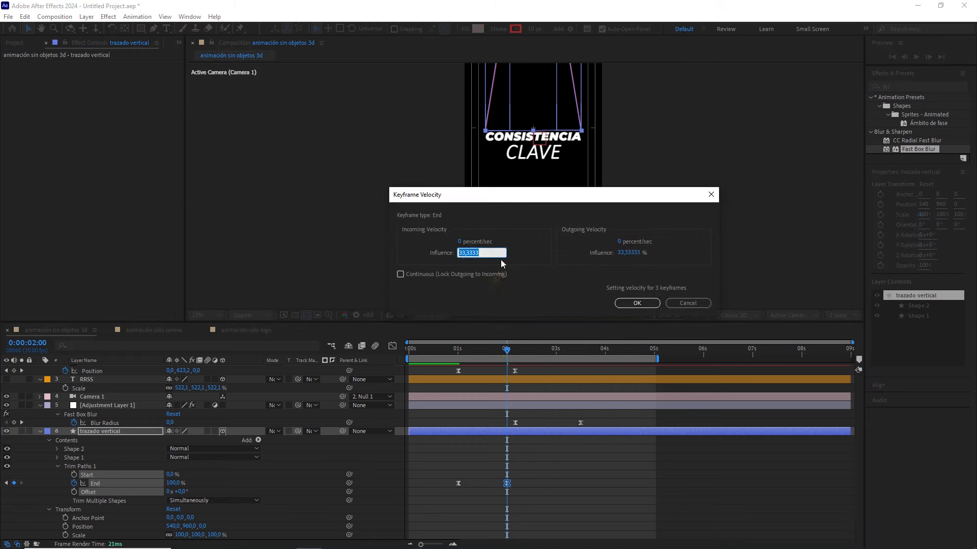
type("65")
left_click(636, 303)
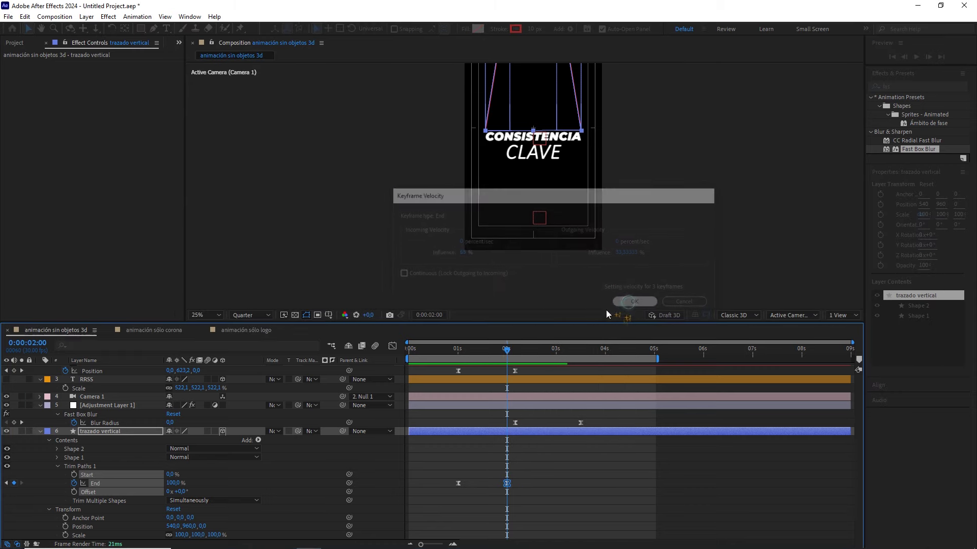
- Set the viewer zoom to Fit and return to the timeline start
left_click(205, 315)
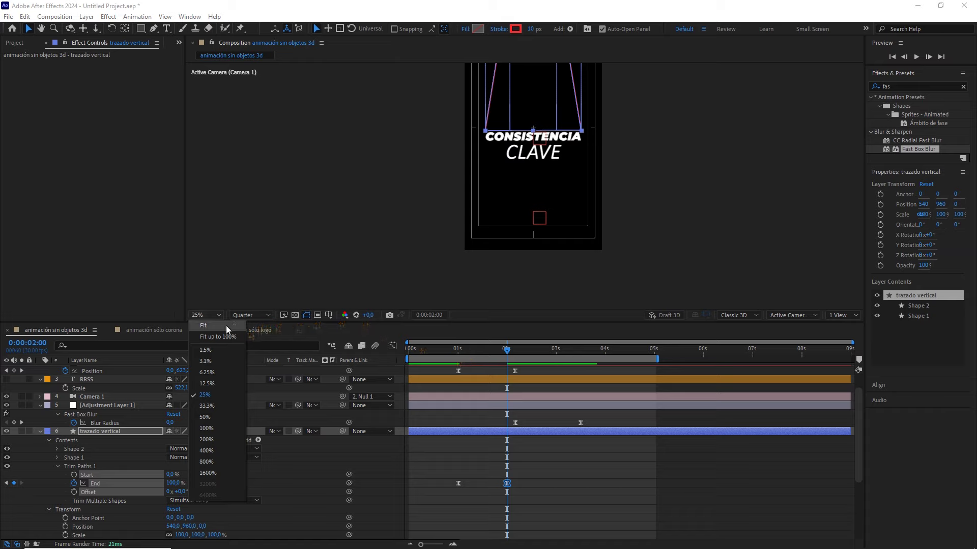
left_click(226, 326)
left_click_drag(440, 347, 398, 369)
left_click(487, 444)
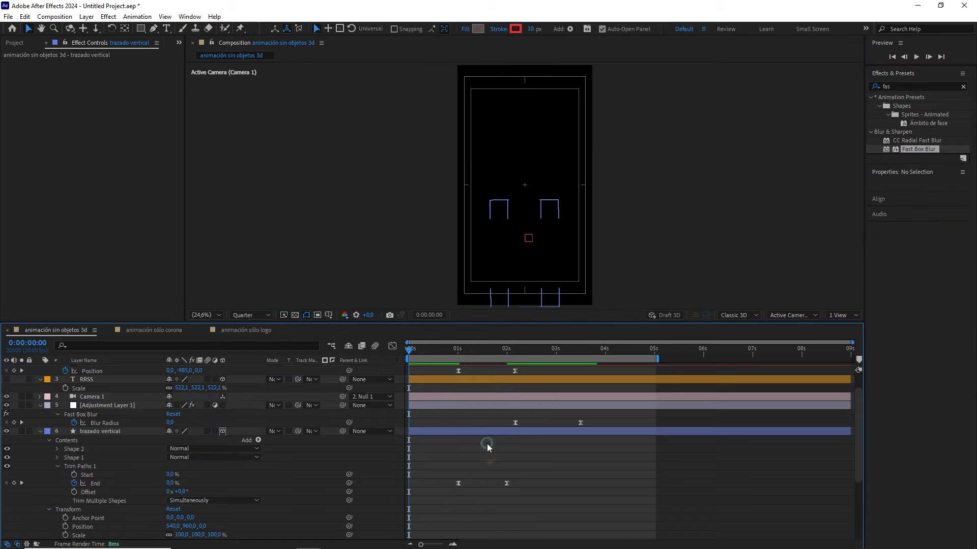
key("space")
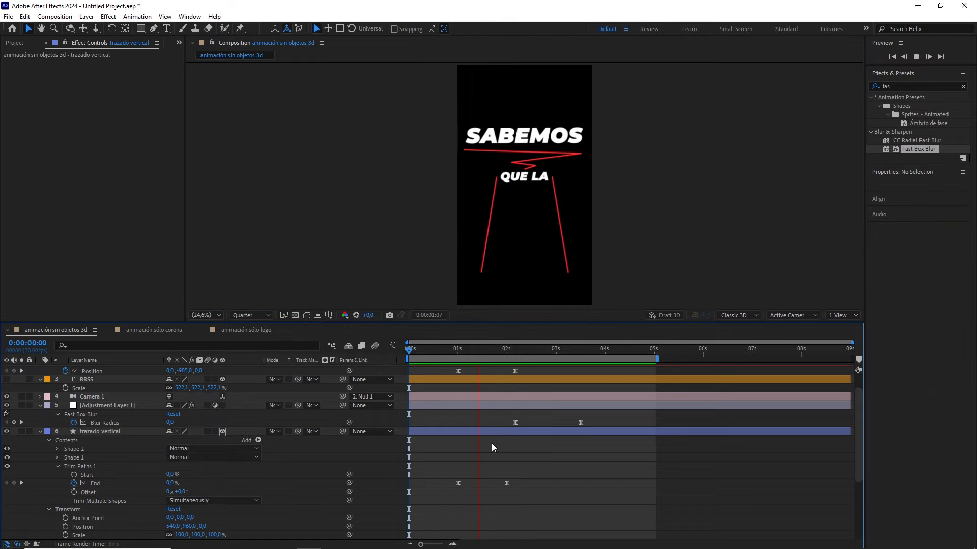
key("space")
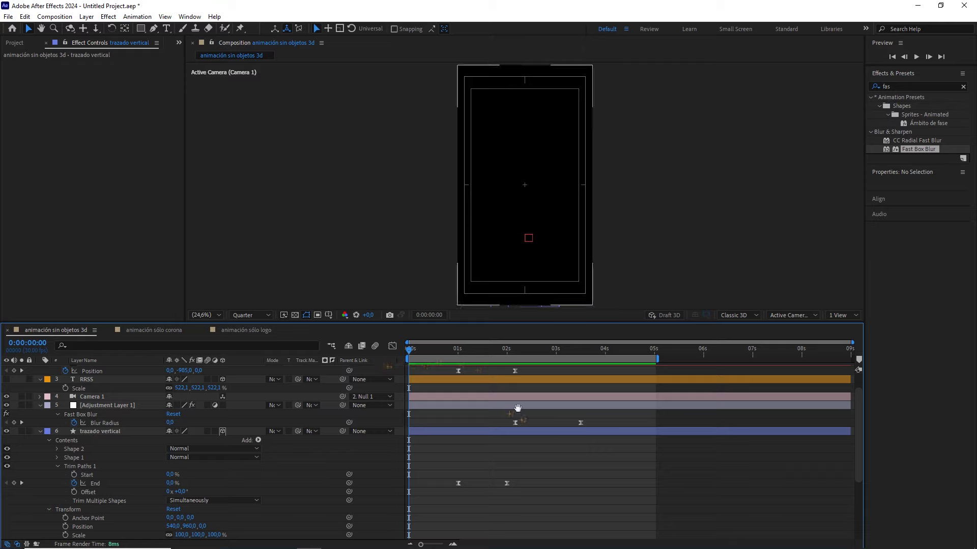
key("space")
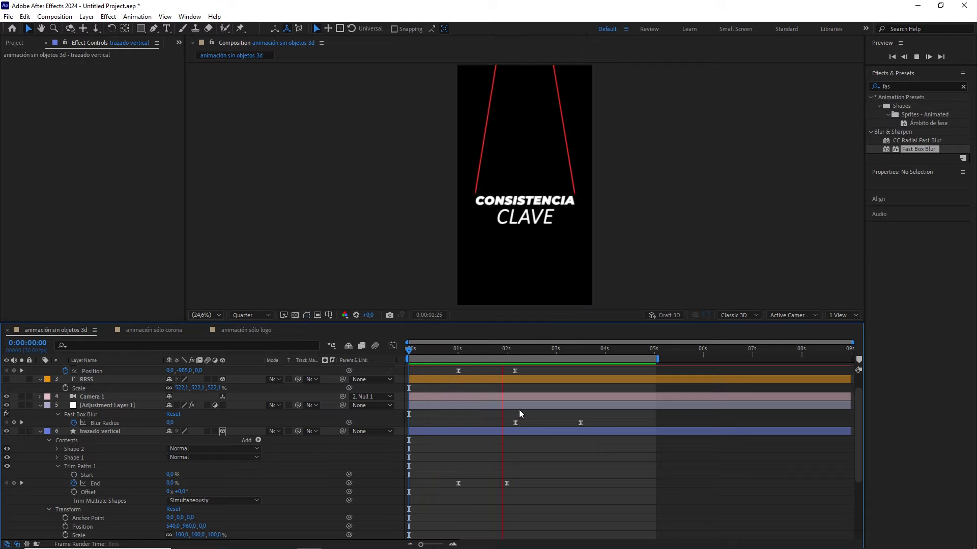
mouse_move(499, 351)
left_mouse_down()
mouse_move(474, 351)
mouse_move(514, 351)
left_mouse_up()
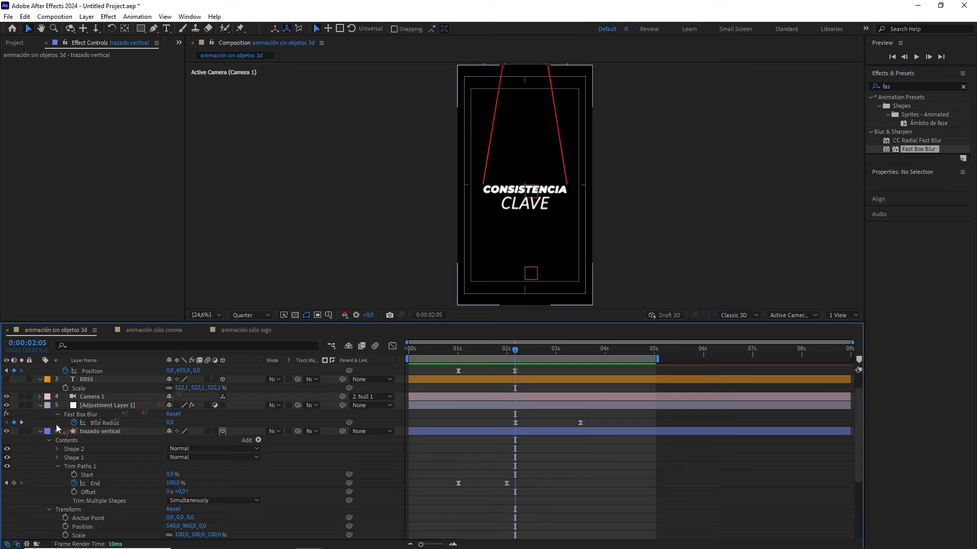
- Add a Position text animator to the CONSISTENCIA layer
left_click(40, 432)
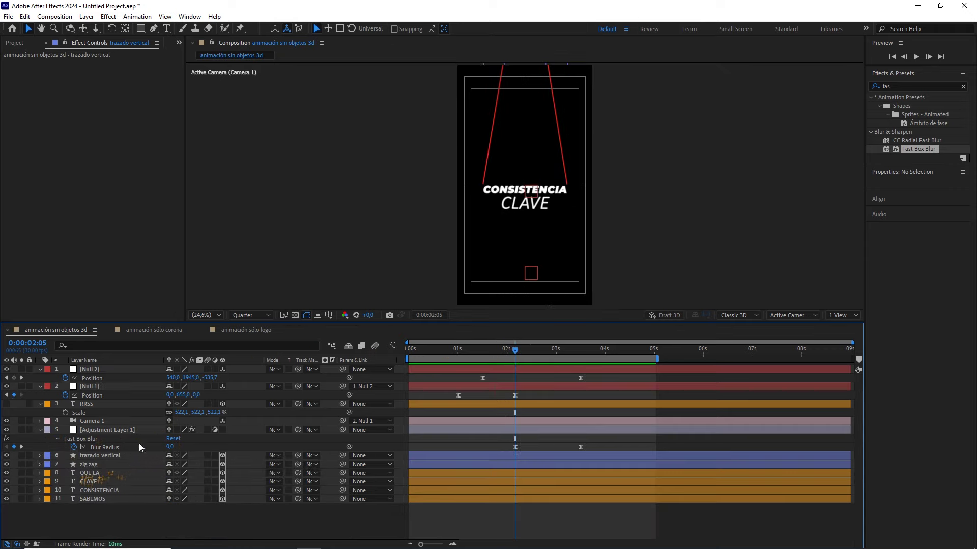
left_click(105, 491)
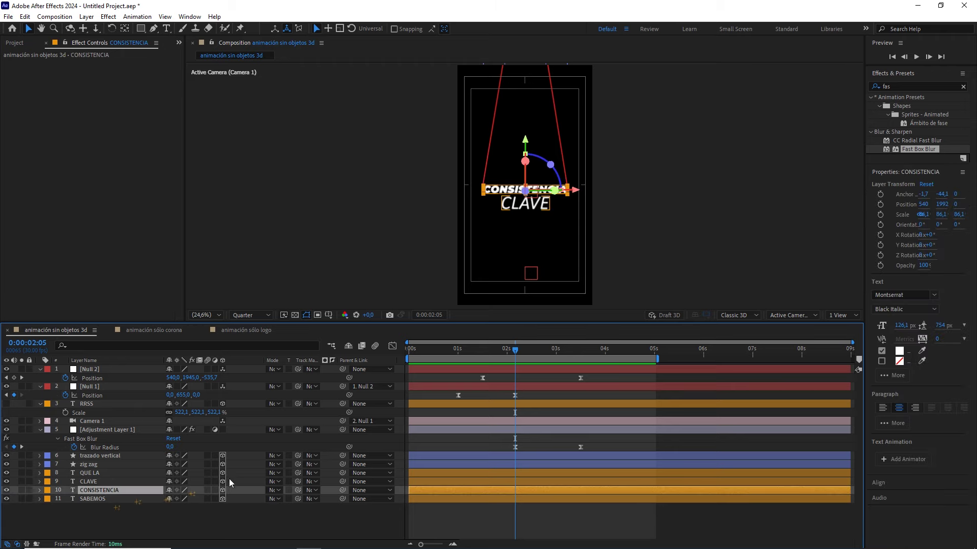
left_click_drag(515, 350, 483, 352)
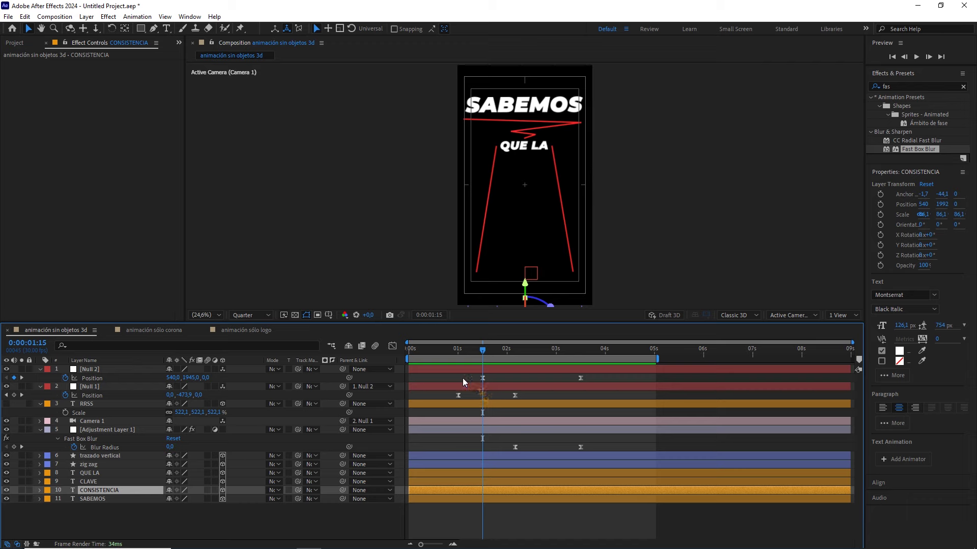
left_click(39, 491)
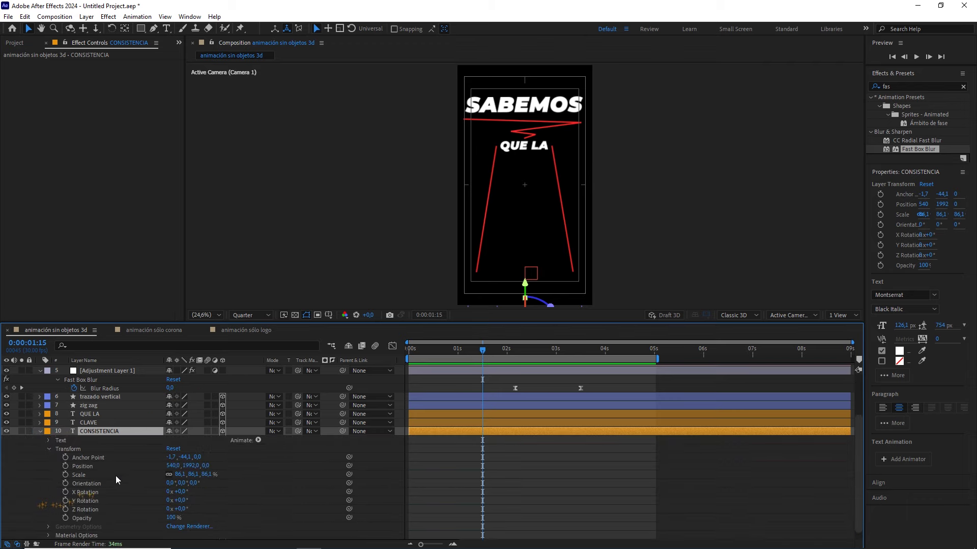
left_click(258, 440)
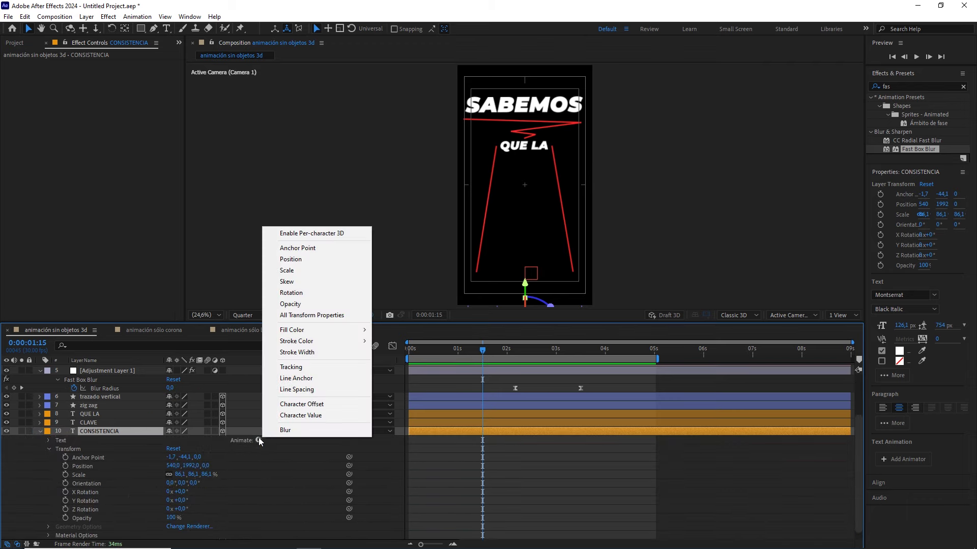
left_click(308, 260)
- Add Opacity to Animator 1 and push CONSISTENCIA downward with its Position Y value
left_click(258, 474)
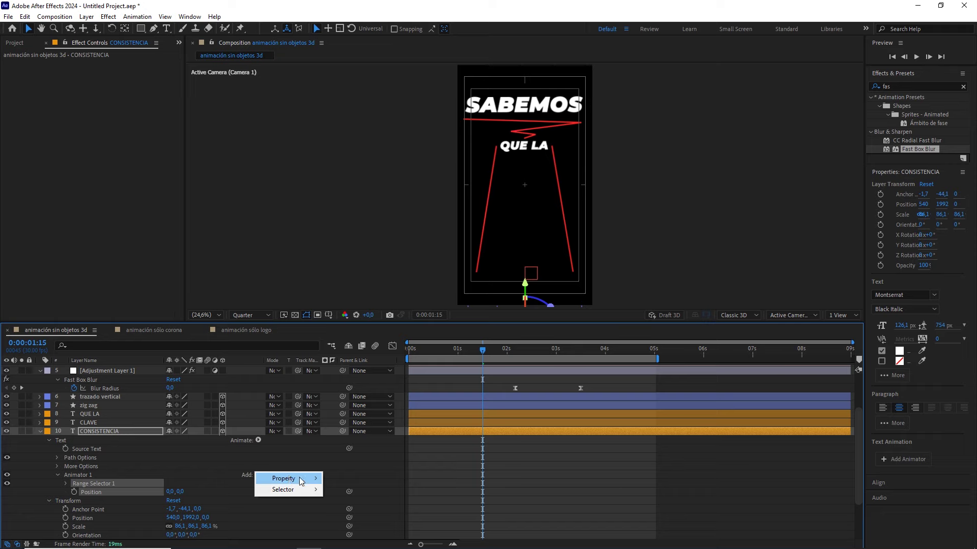
mouse_move(284, 479)
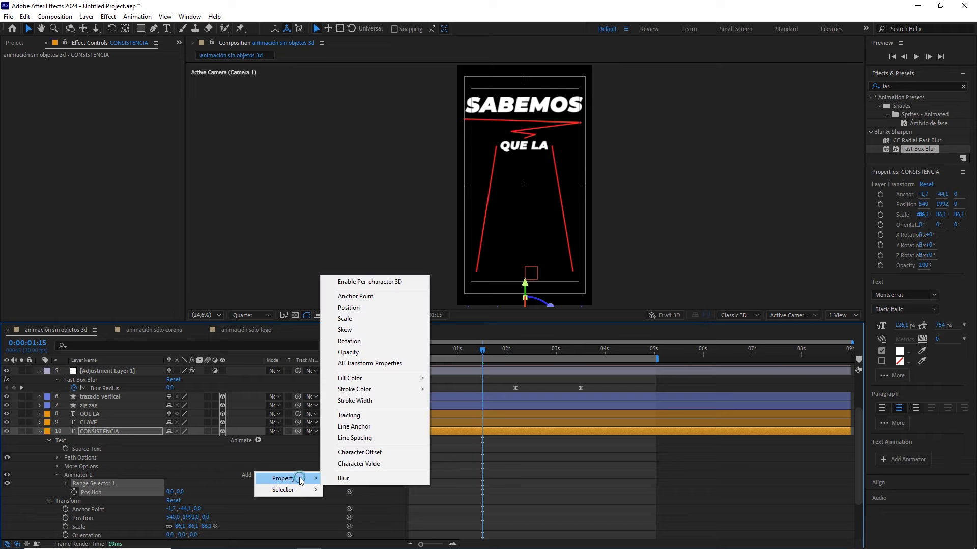
left_click(355, 353)
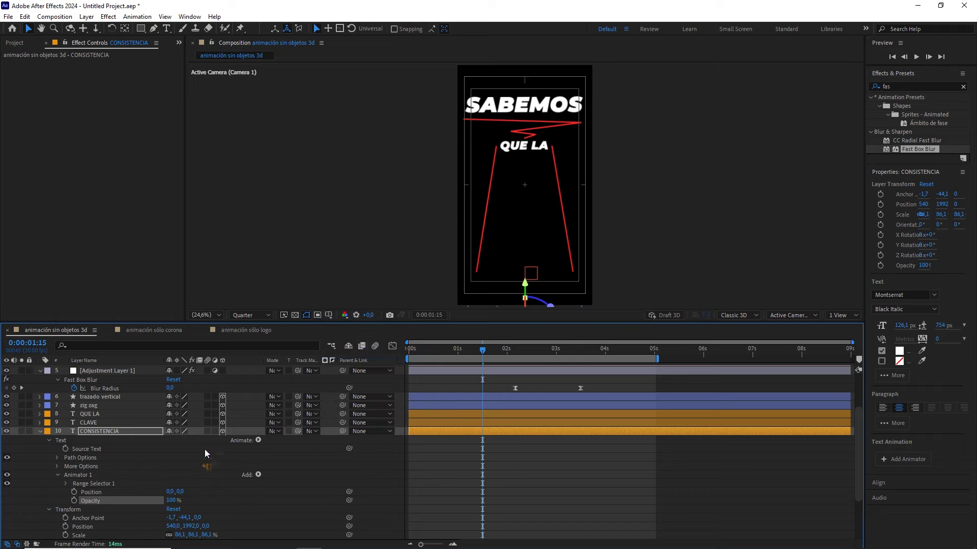
key("comma")
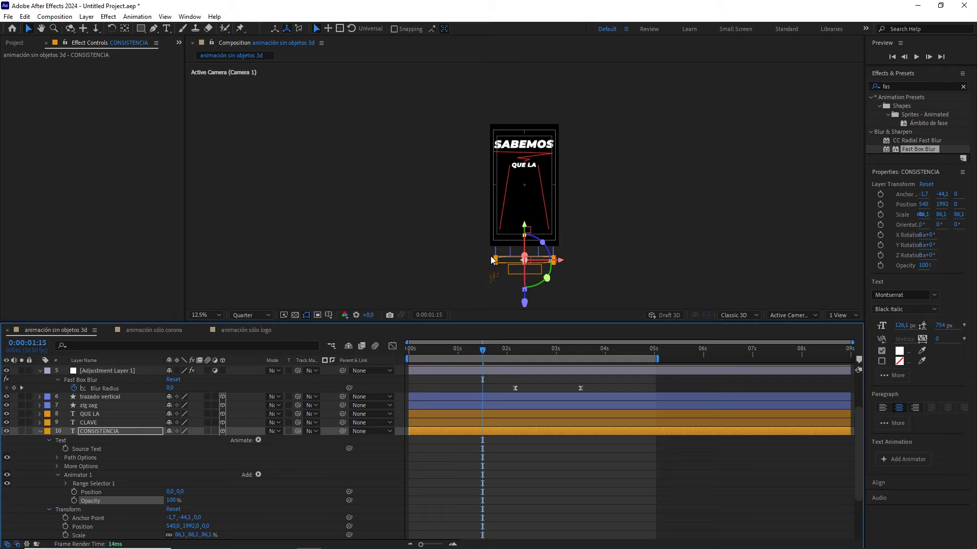
left_click_drag(180, 491, 228, 488)
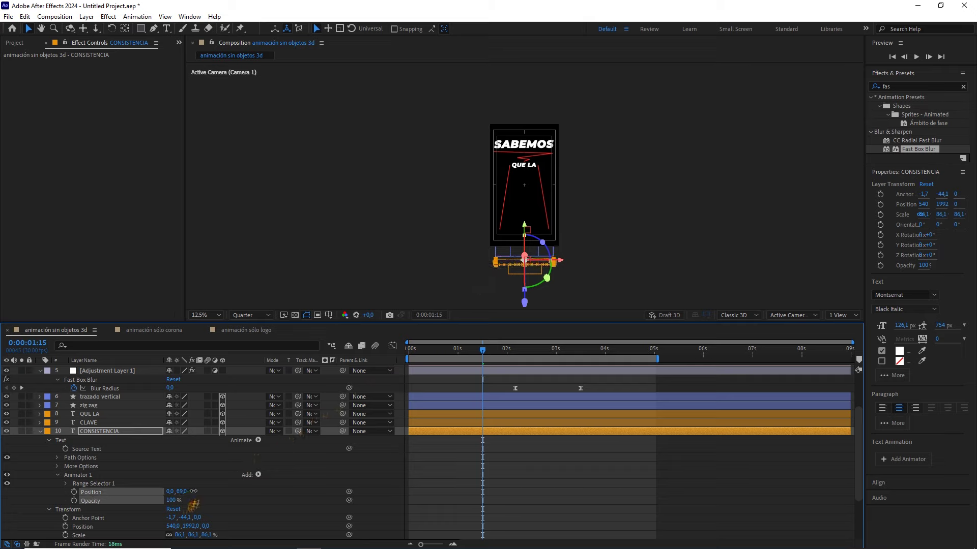
left_click(182, 490)
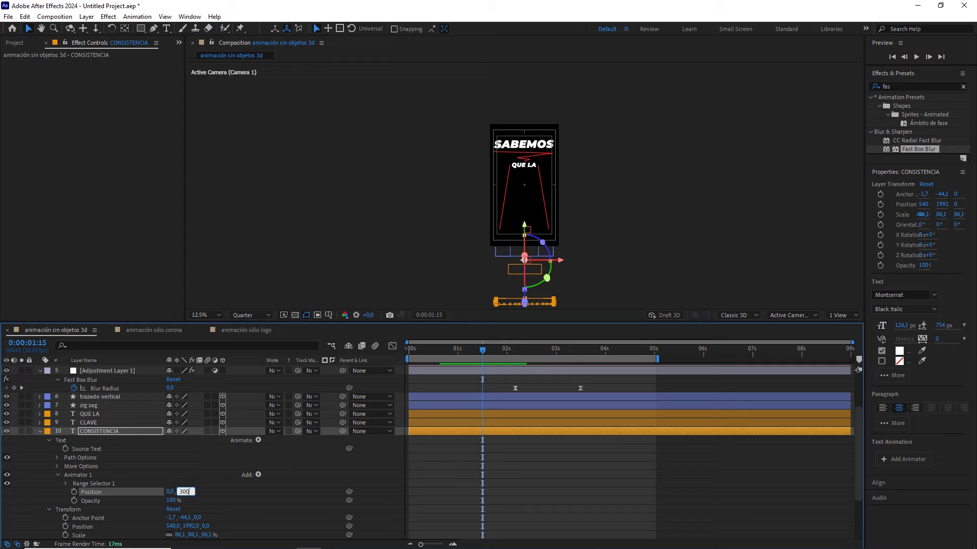
- Push CONSISTENCIA's animated letters 3000 down and set their animator opacity to 0%
left_click(253, 505)
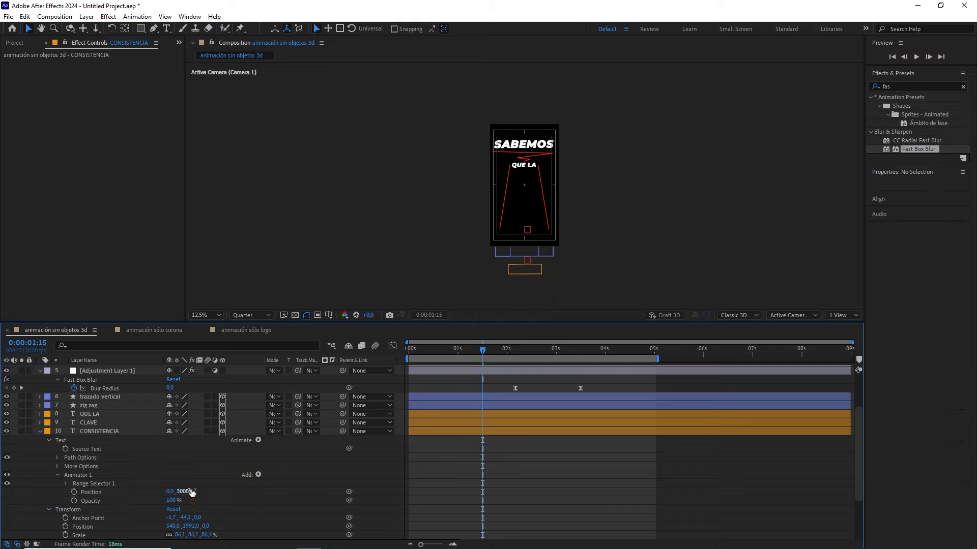
scroll(527, 255, "down", 1)
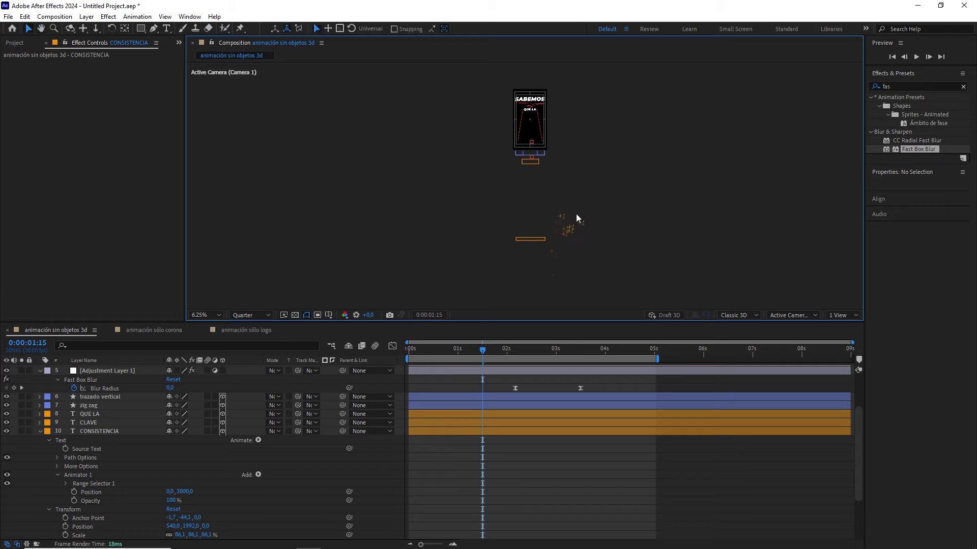
left_click_drag(576, 214, 479, 261)
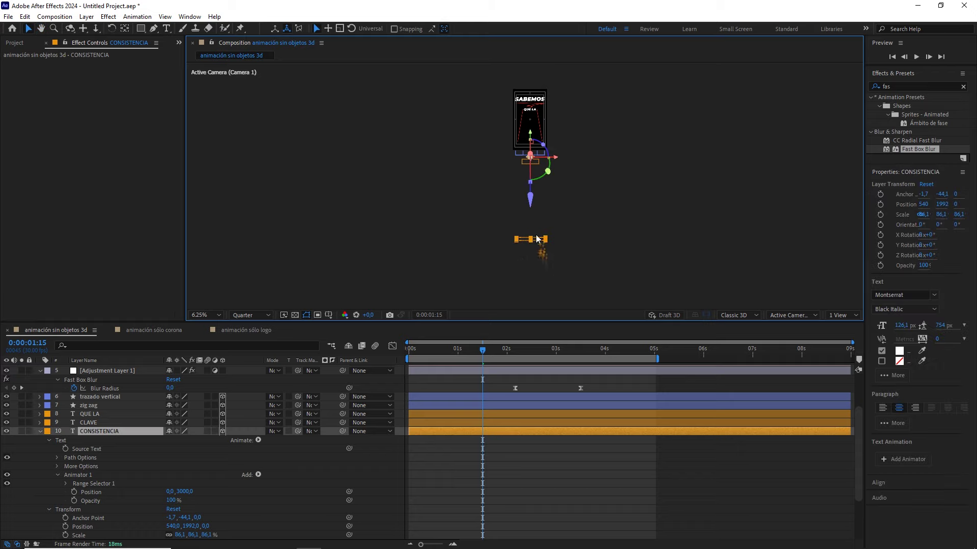
left_click(297, 475)
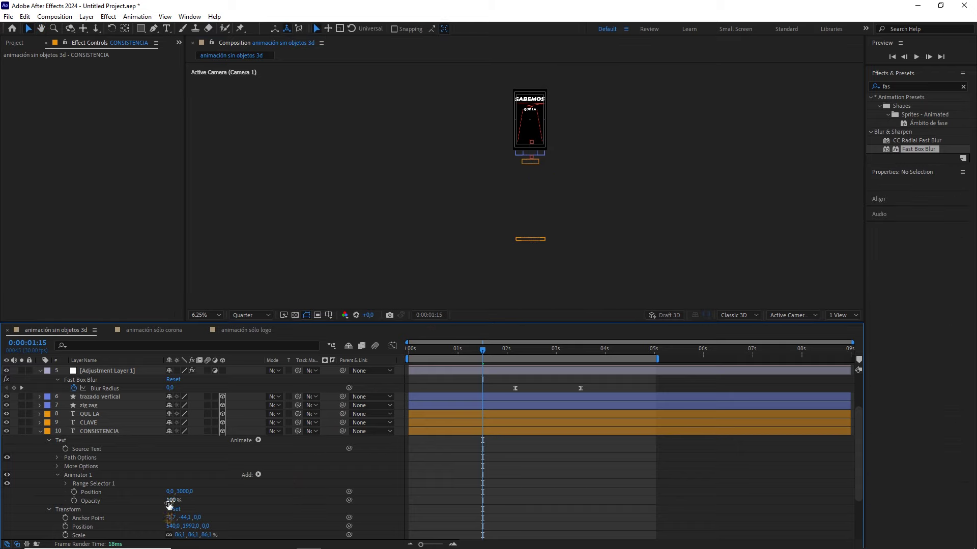
left_click_drag(169, 500, 110, 502)
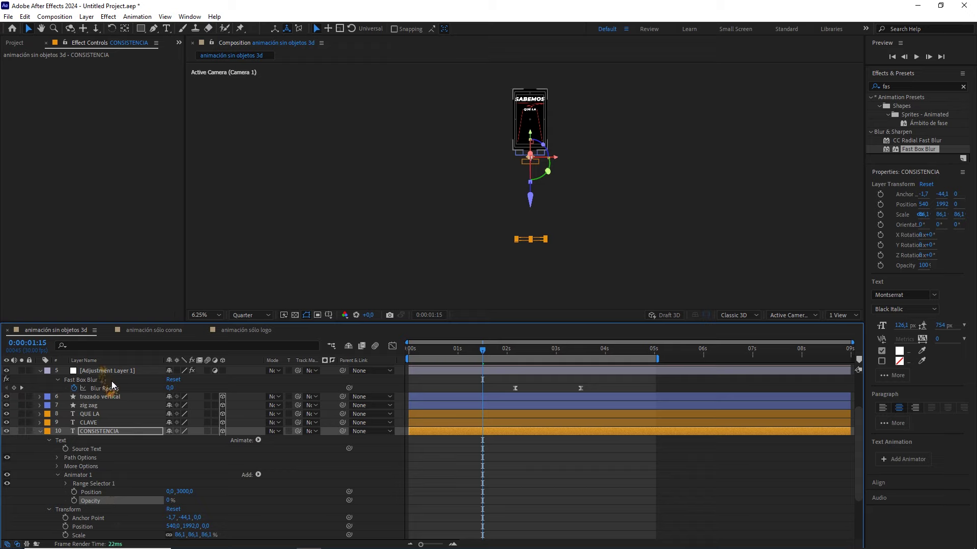
- Keyframe the range selector Offset from 0% at 1:15 to 100% at 2:05, then scrub to check
left_click(65, 484)
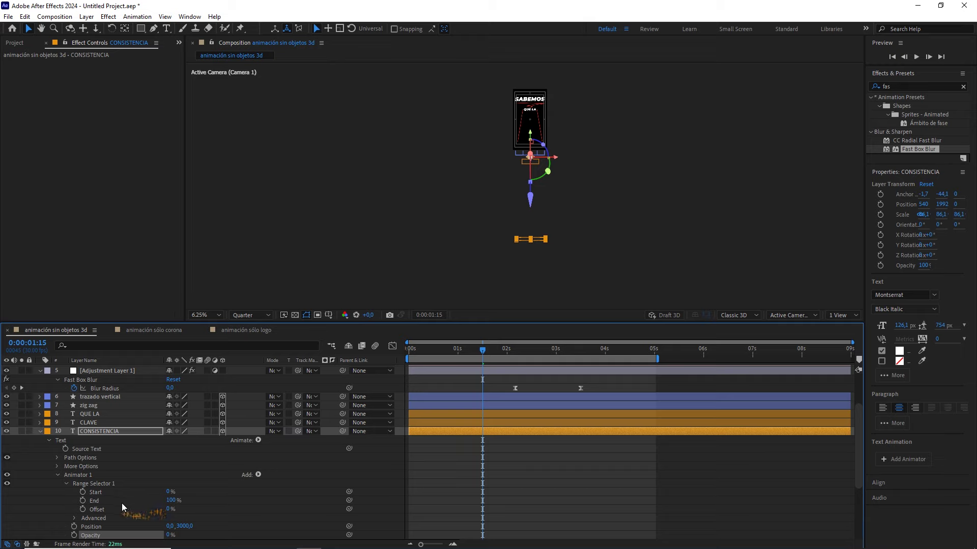
left_click(83, 510)
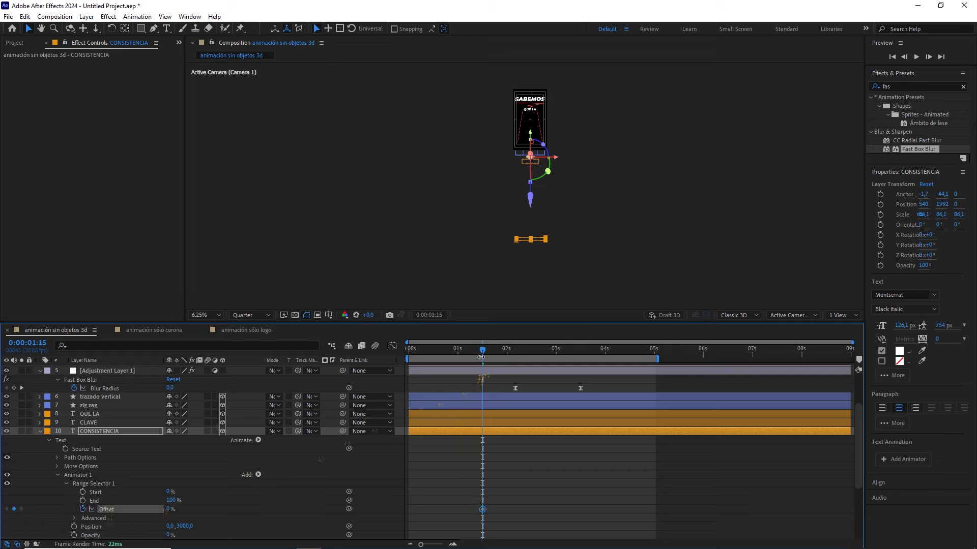
left_click_drag(482, 356, 515, 358)
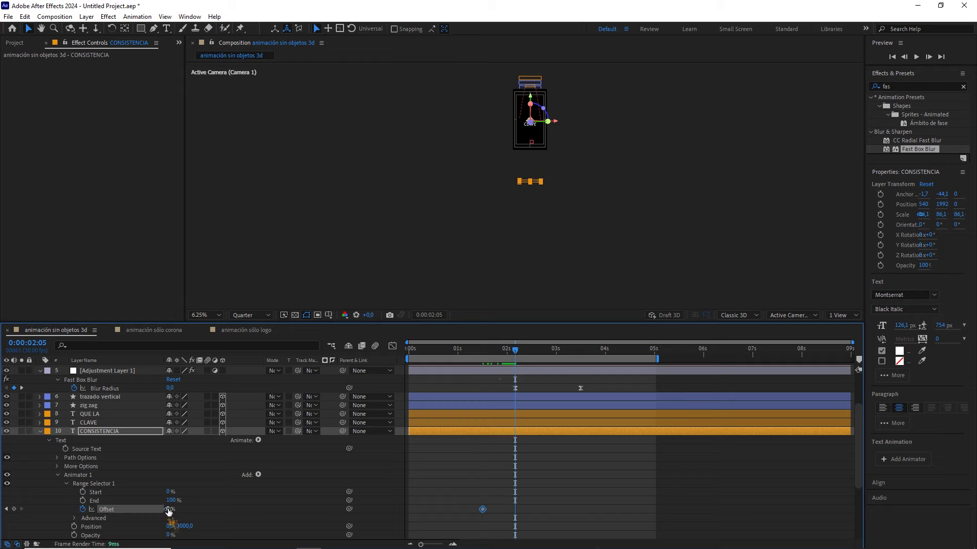
left_click_drag(169, 510, 279, 504)
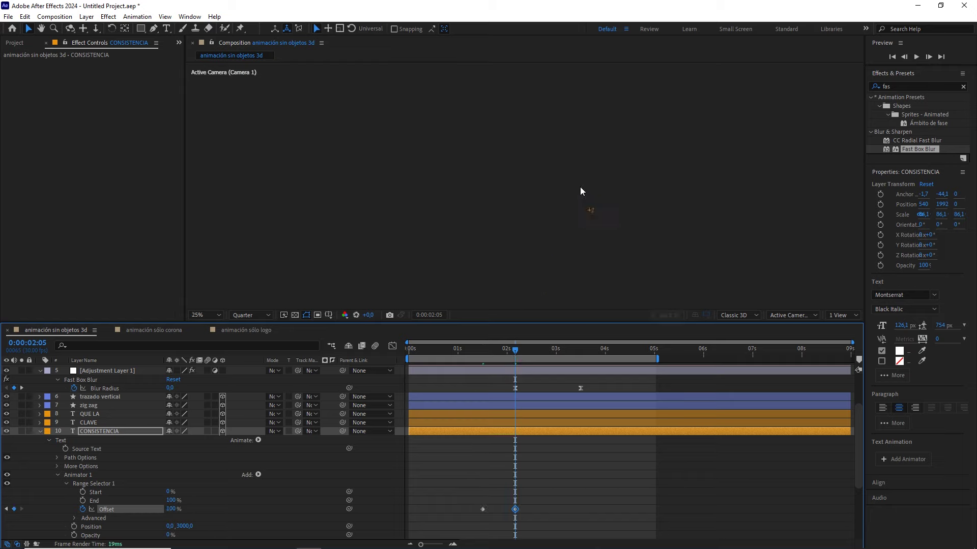
scroll(579, 193, "up", 4)
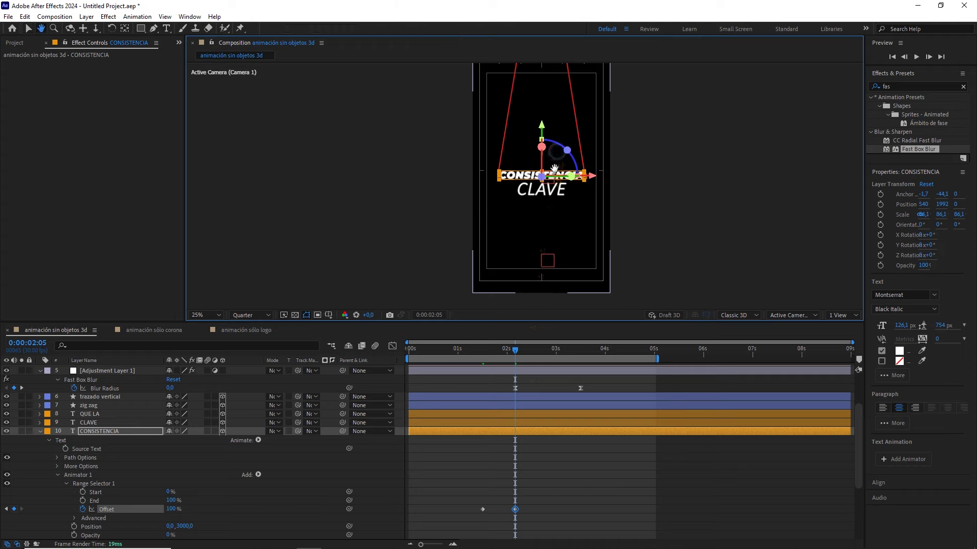
mouse_move(515, 353)
left_mouse_down()
mouse_move(489, 356)
mouse_move(507, 353)
left_mouse_up()
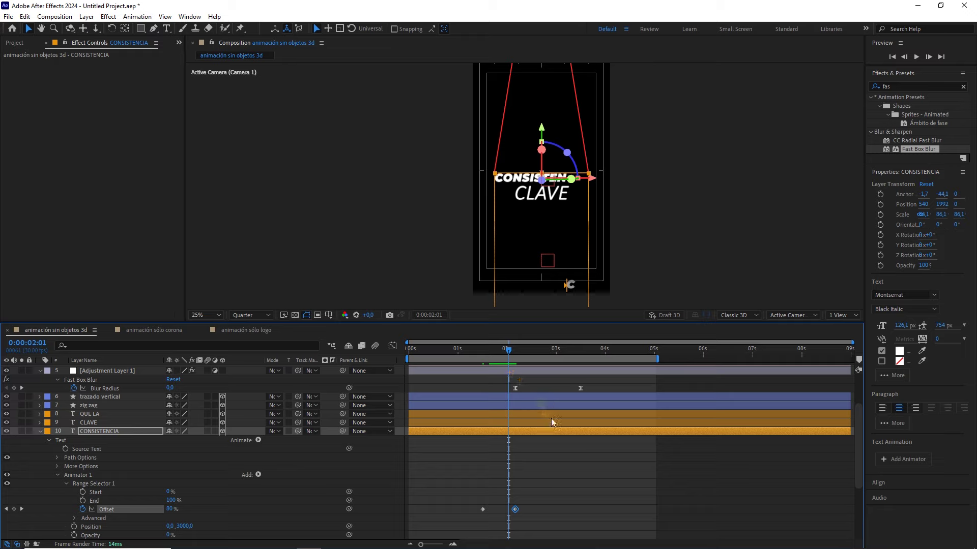
left_click(545, 447)
left_click_drag(511, 355, 510, 351)
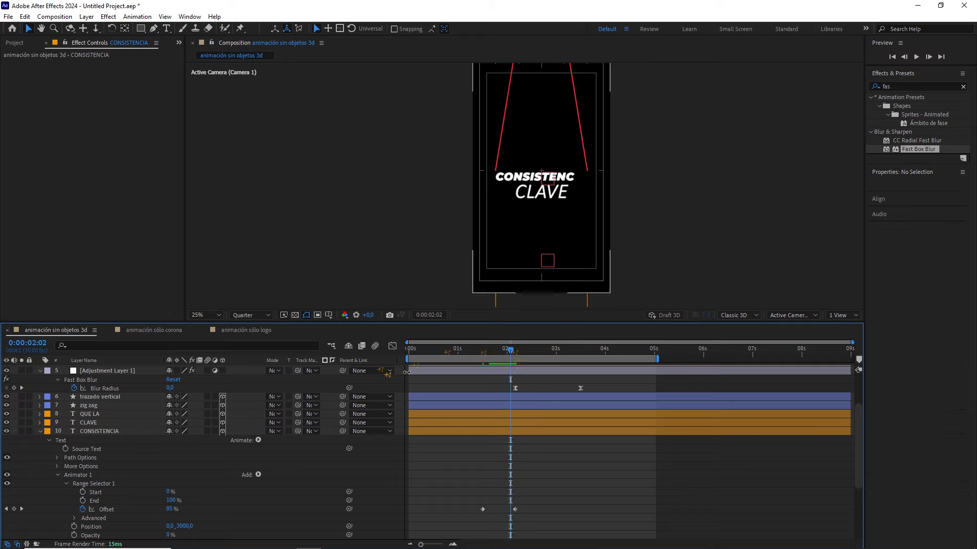
left_click(182, 441)
- Set the range selector Shape to Ramp Up and preview the letter fly-in
left_click(75, 517)
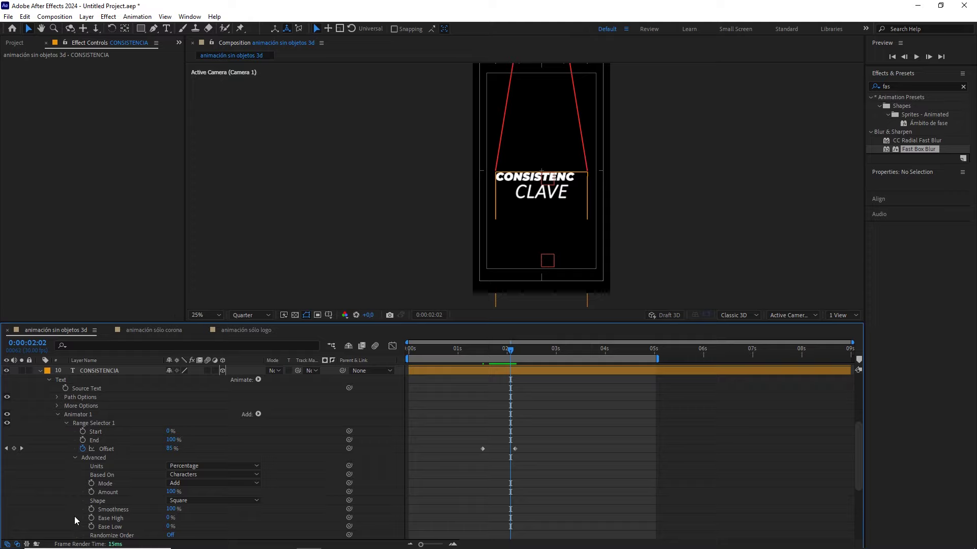
left_click(178, 500)
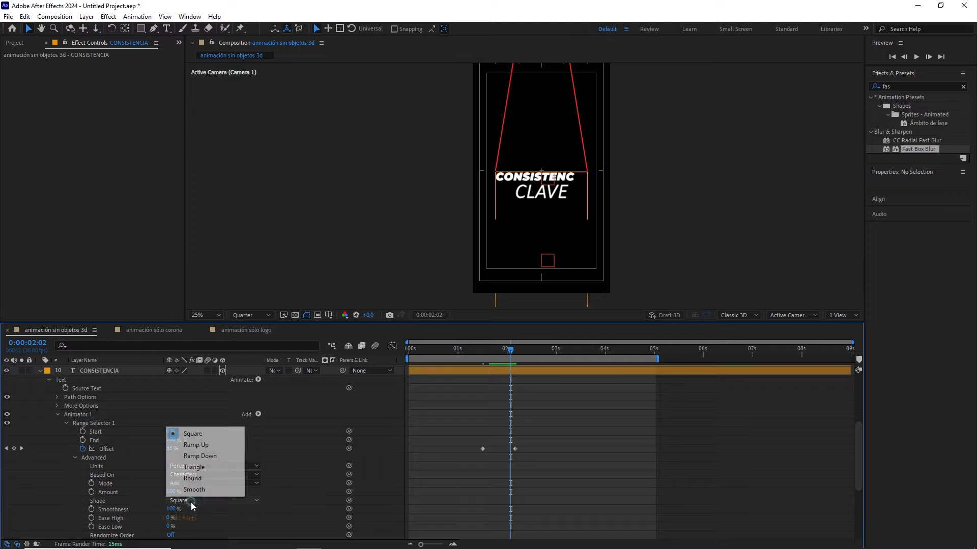
left_click(196, 445)
left_click_drag(499, 352, 484, 359)
left_click(509, 389)
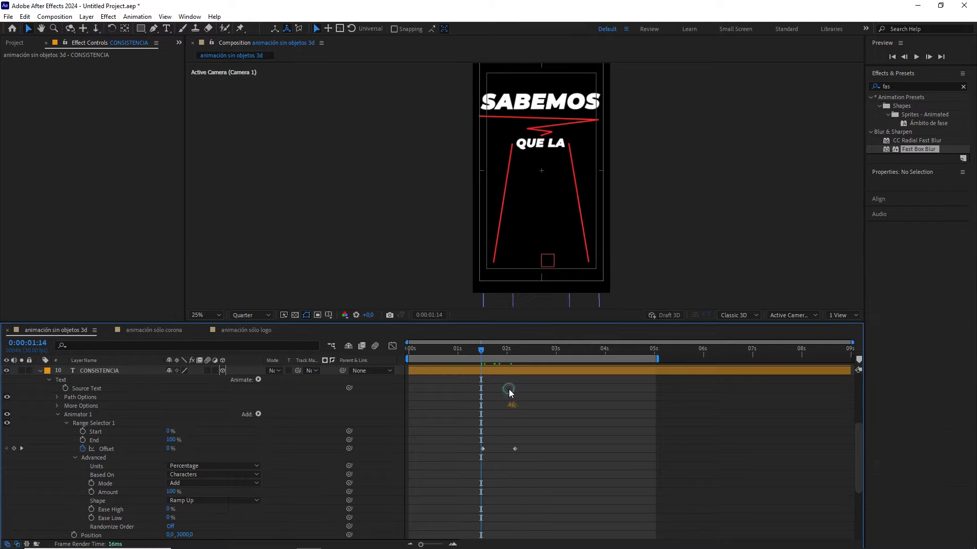
key("space")
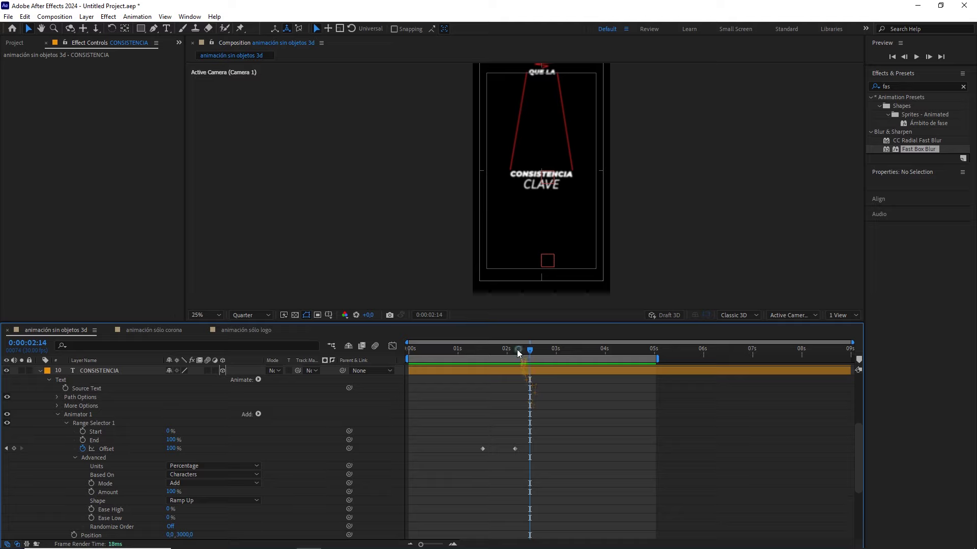
left_click(490, 351)
left_click_drag(505, 351, 496, 351)
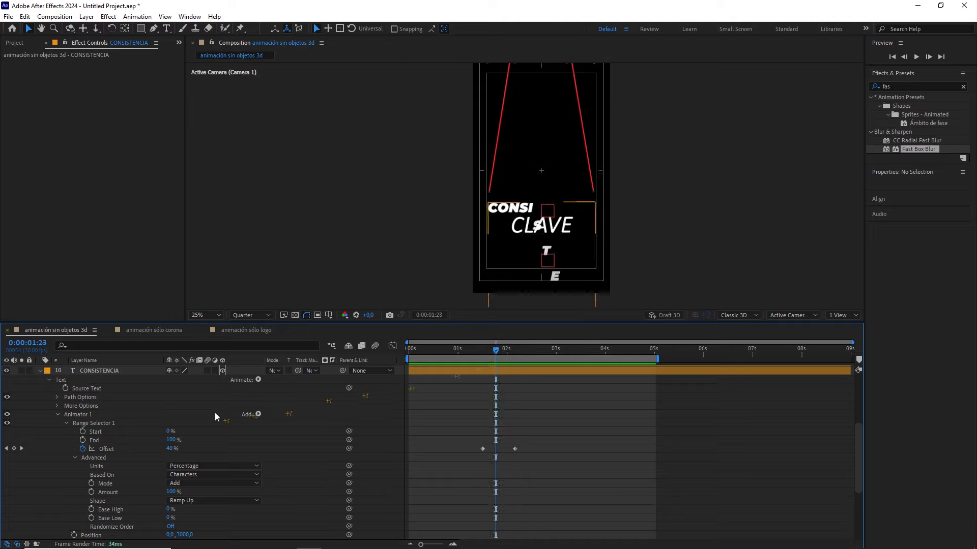
- Set Ease High and Ease Low to 50% each and preview the eased animation
left_click(168, 509)
type("50")
key("Return")
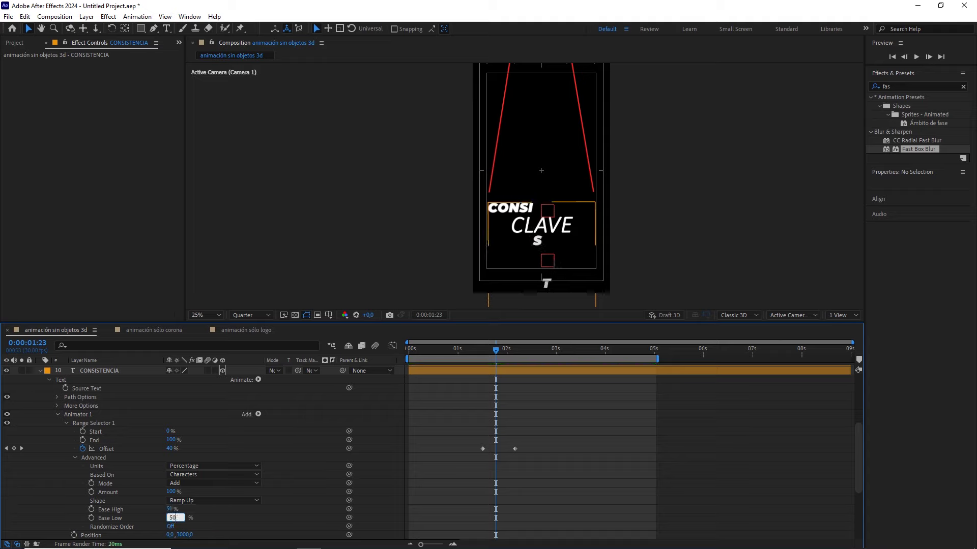
key("Return")
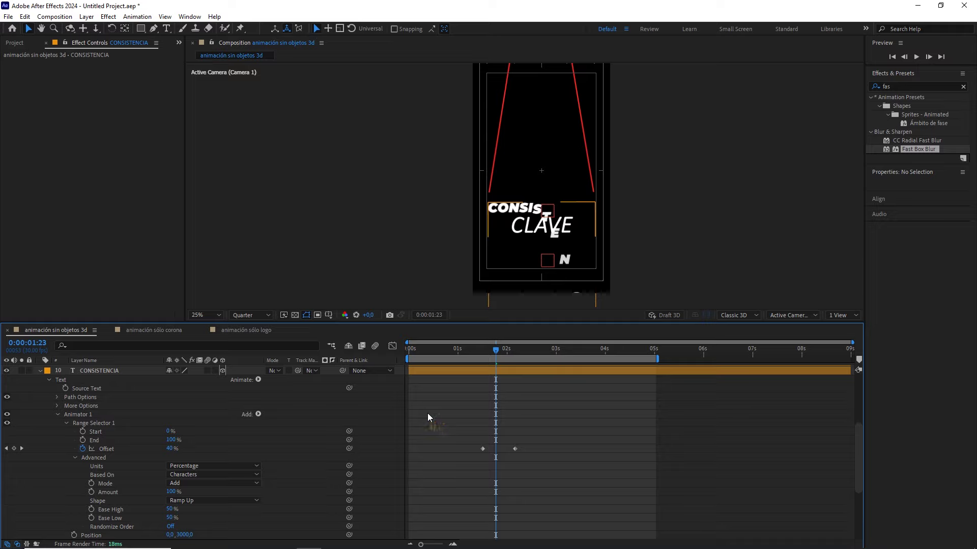
key("space")
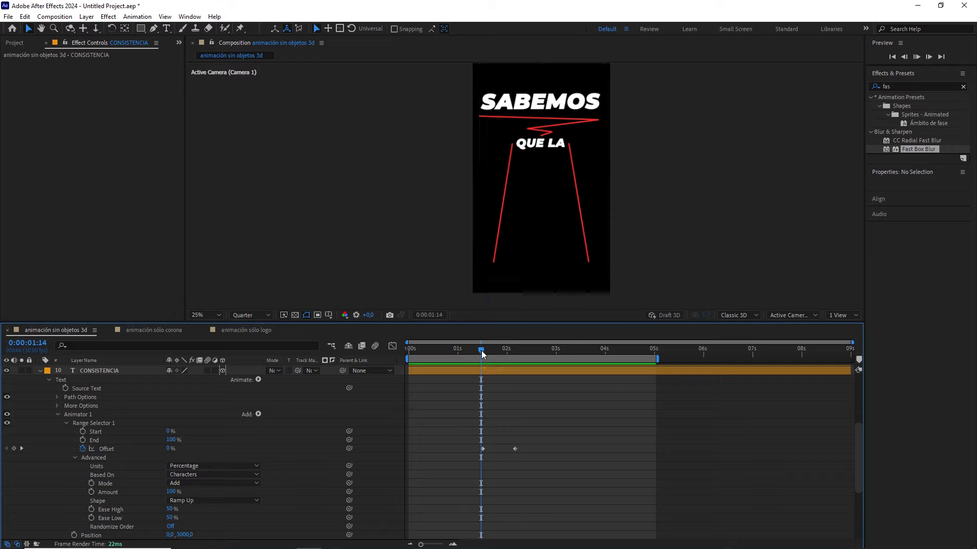
- Change CONSISTENCIA's position offset to 2000 and preview the revised fly-in
left_click_drag(489, 350, 496, 349)
type("2000")
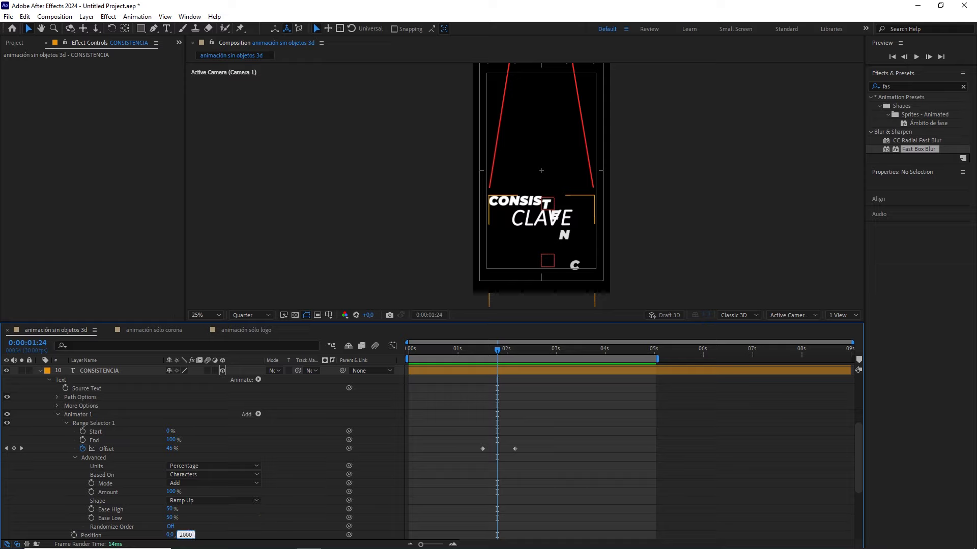
key("Return")
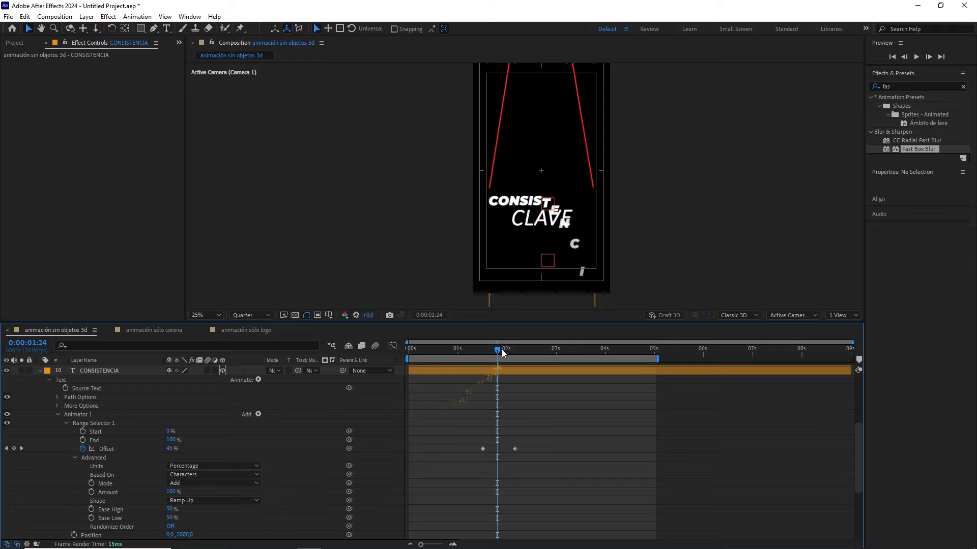
mouse_move(501, 350)
left_mouse_down()
mouse_move(477, 353)
mouse_move(484, 348)
left_mouse_up()
key("space")
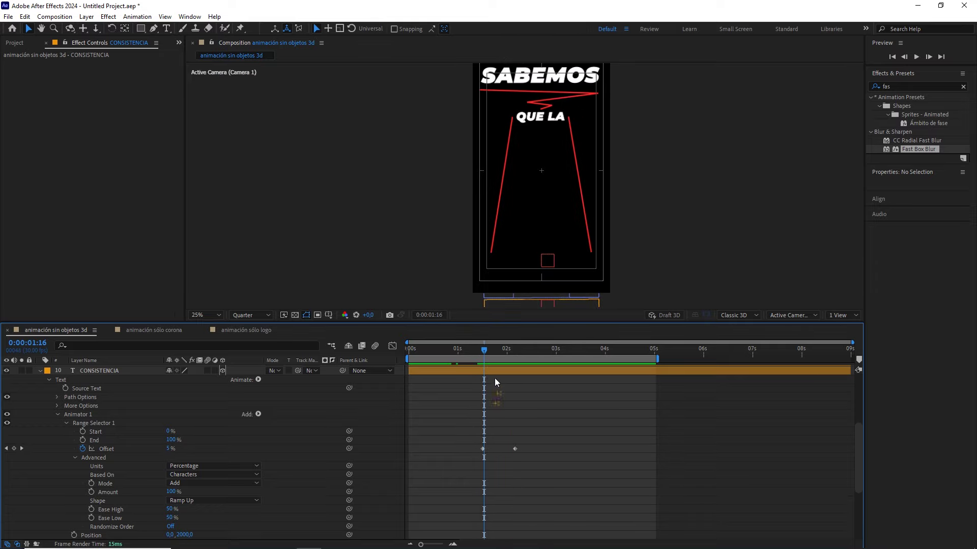
- Hide CLAVE, preview CONSISTENCIA from the start, and test motion blur on it before turning it off
left_click(40, 371)
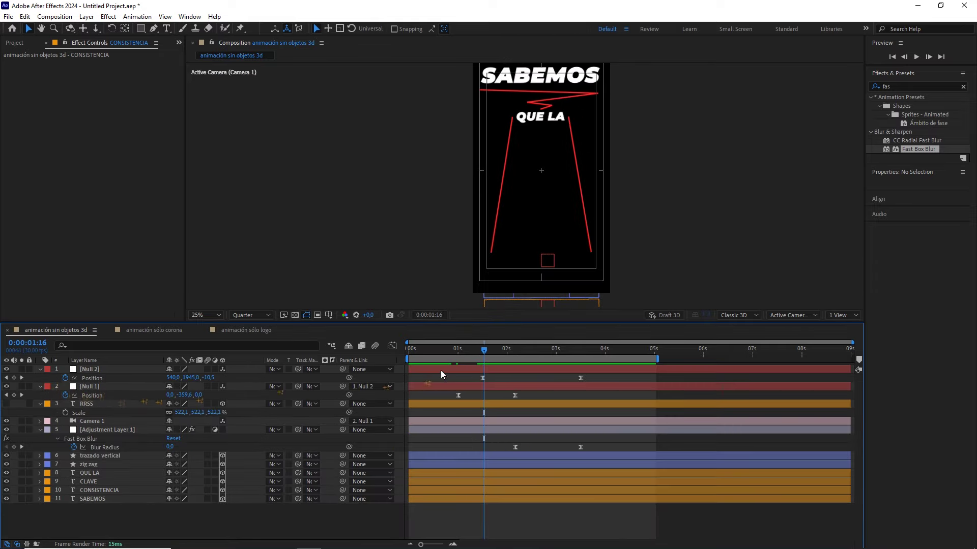
left_click_drag(487, 349, 496, 349)
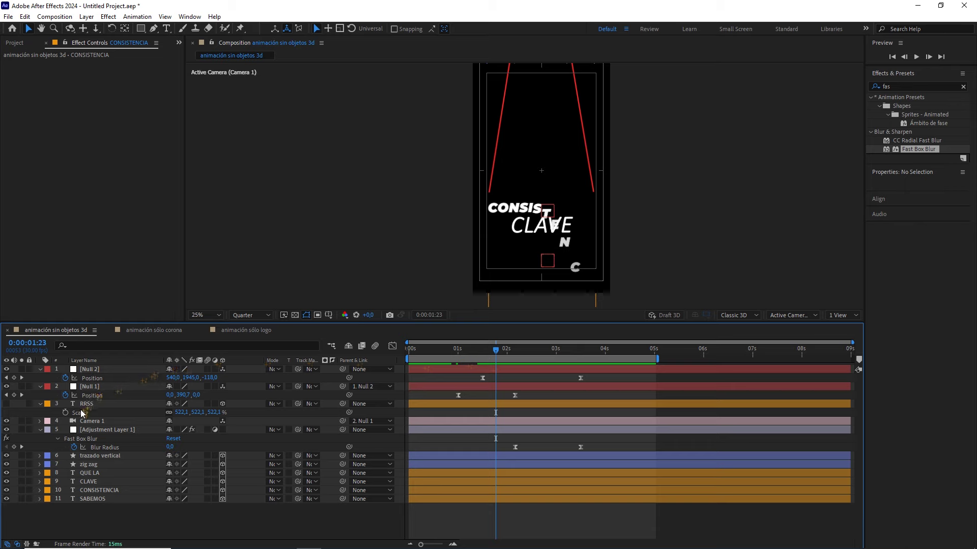
left_click(95, 482)
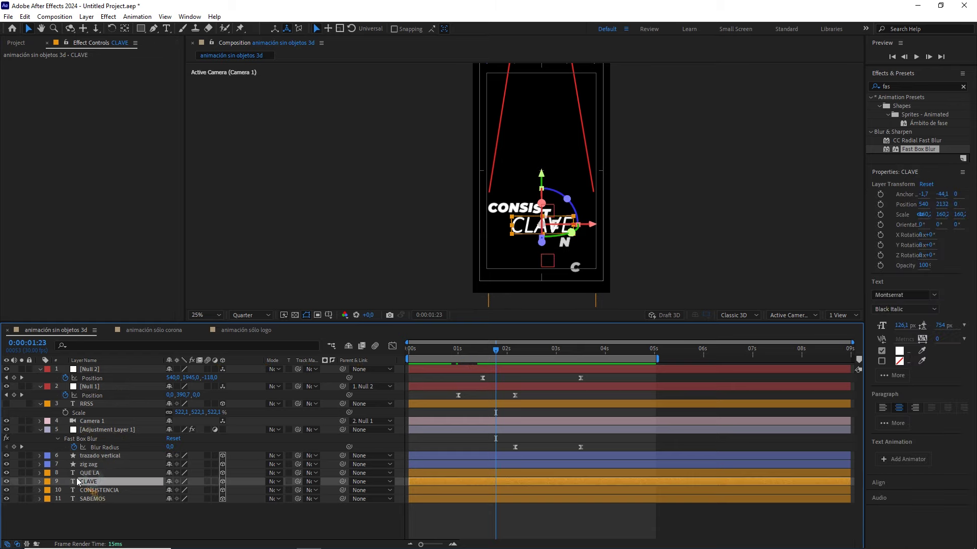
left_click(6, 481)
left_click_drag(469, 350, 386, 355)
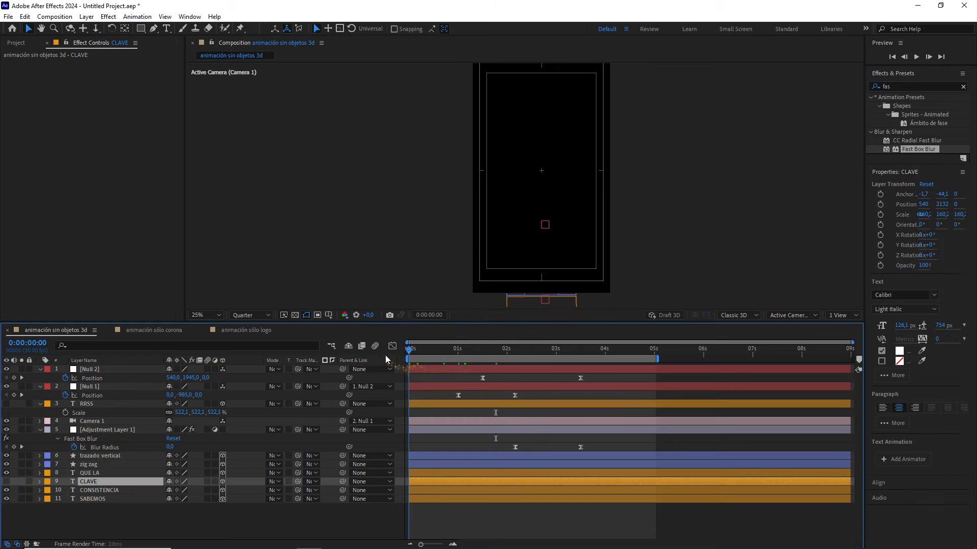
left_click(367, 515)
key("space")
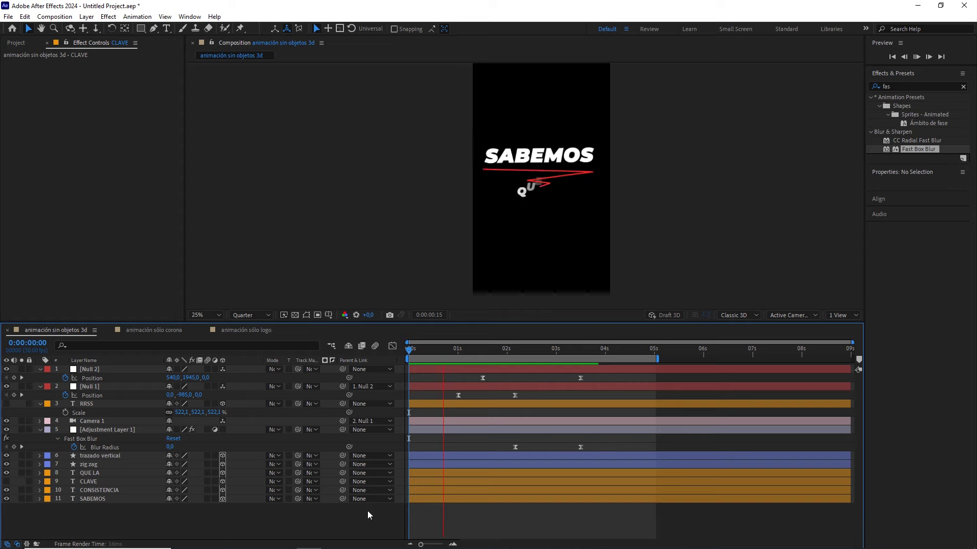
left_click_drag(530, 349, 496, 349)
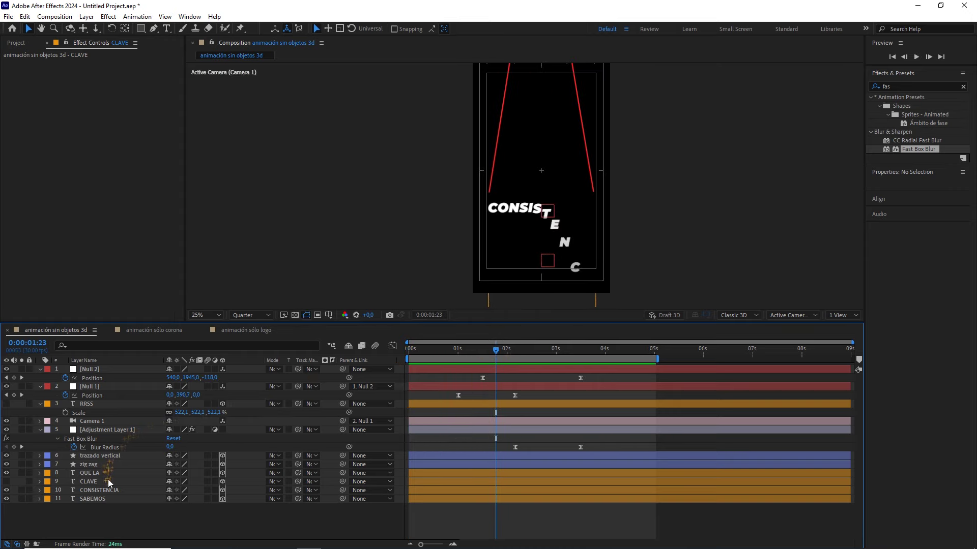
left_click(115, 492)
left_click(208, 489)
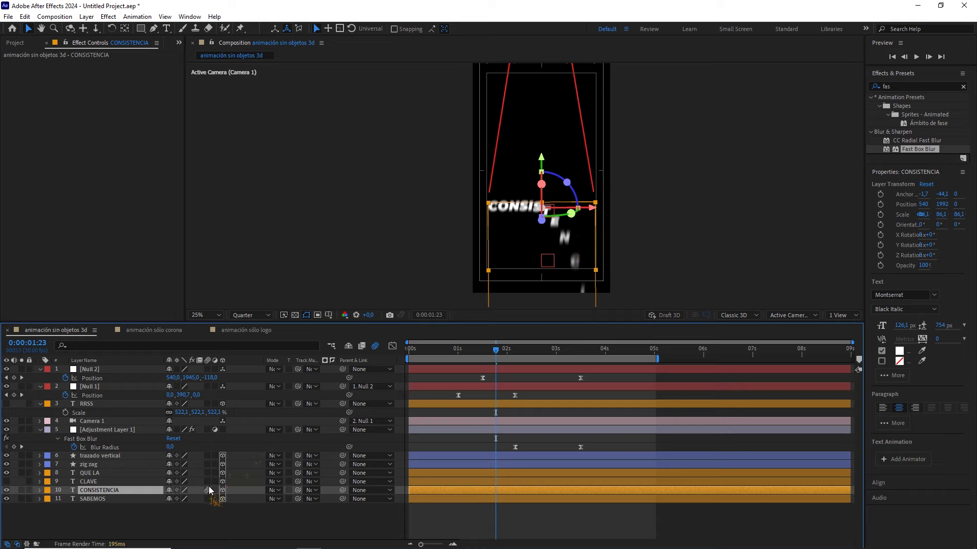
left_click(208, 490)
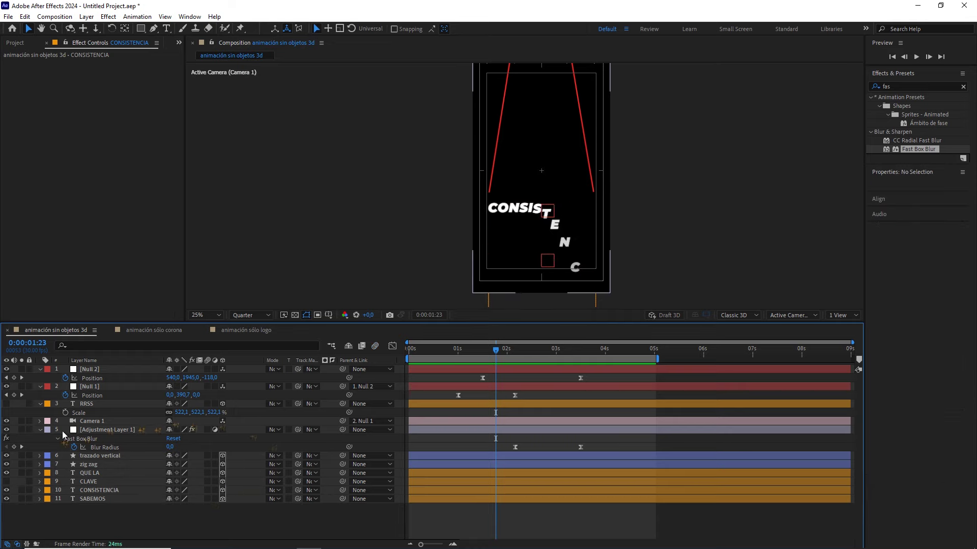
- Select CLAVE at 0:00:02:00 and expand its Text and Transform properties
left_click(97, 481)
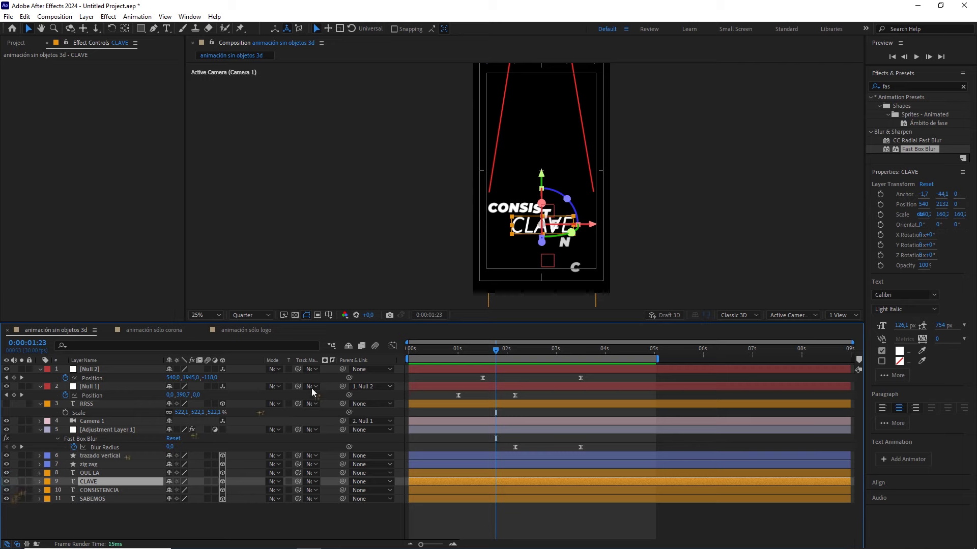
left_click_drag(497, 349, 506, 350)
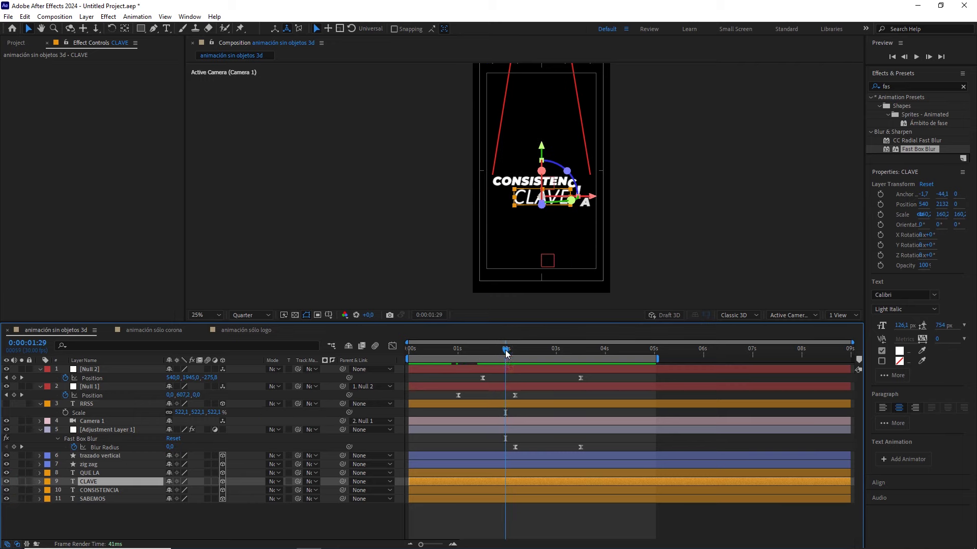
left_click_drag(506, 353, 508, 354)
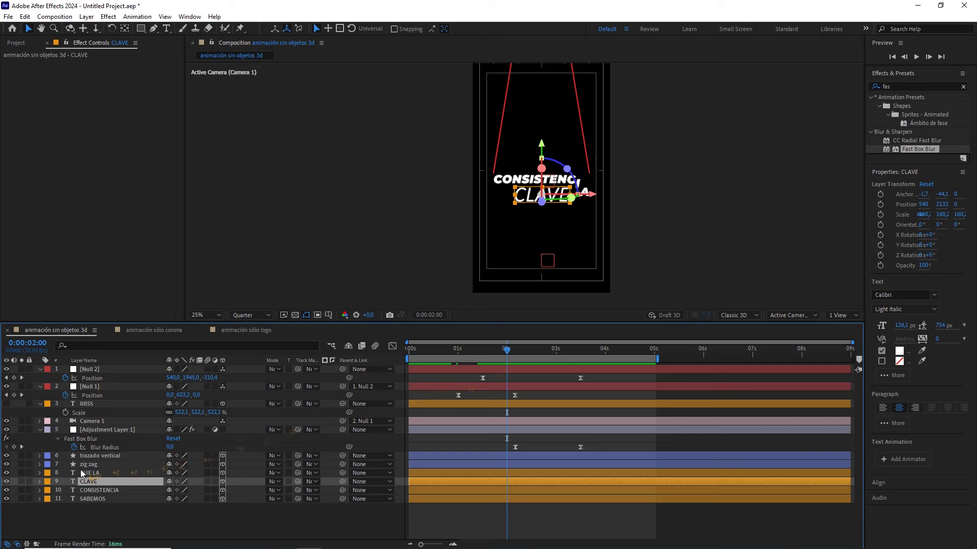
left_click(40, 481)
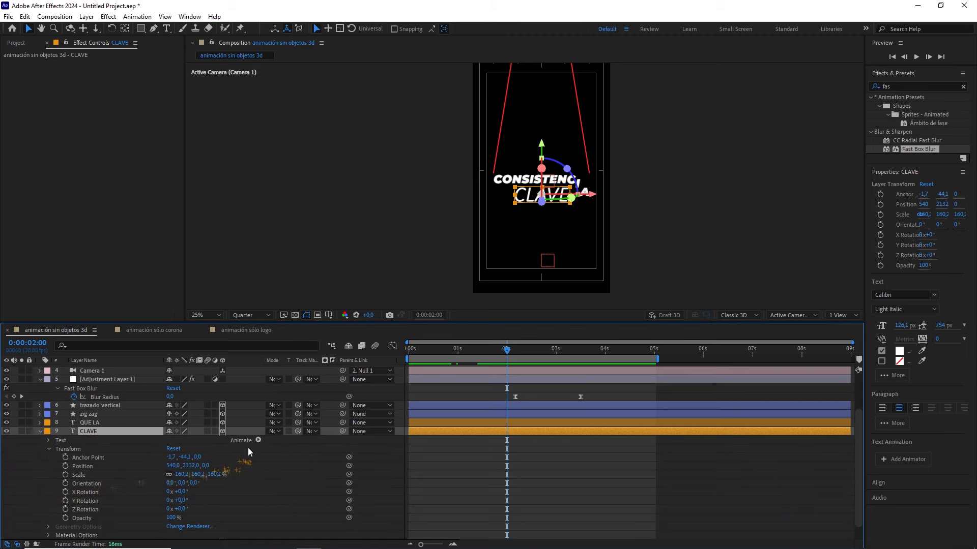
- Add an Opacity animator to CLAVE with opacity set to 0%
left_click(258, 441)
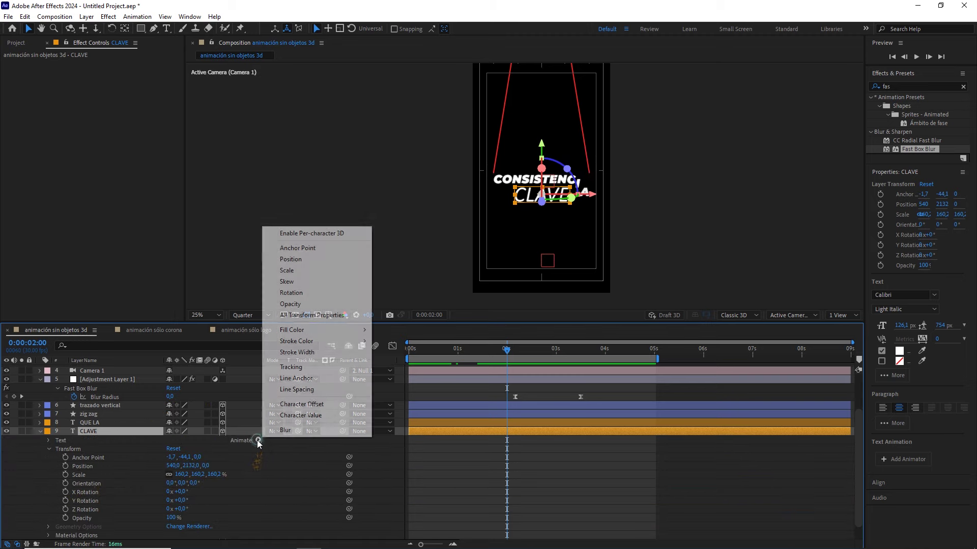
left_click(315, 304)
left_click_drag(170, 492, 92, 500)
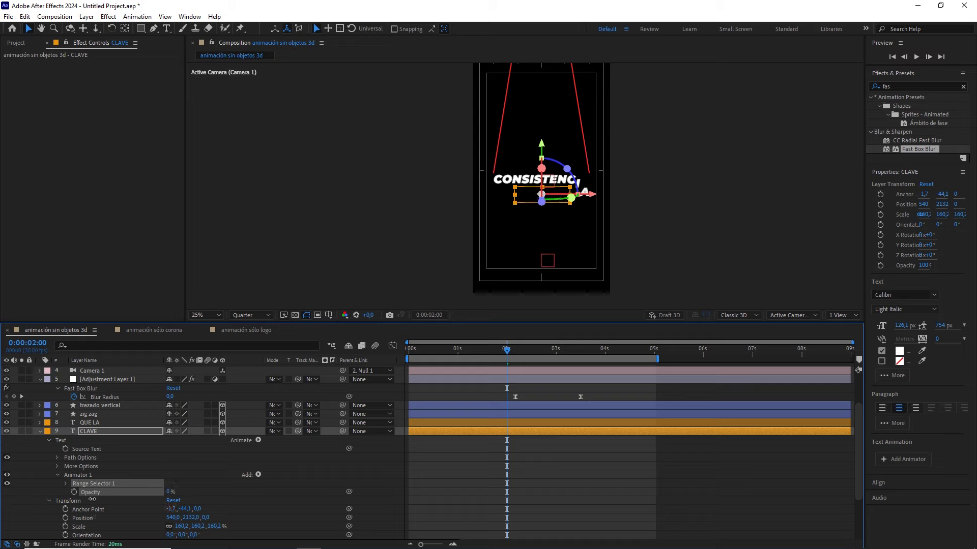
left_click(65, 485)
- Keyframe CLAVE's Offset from 0% at 2:00 to 100% at 2:10 and preview the reveal
left_click(83, 509)
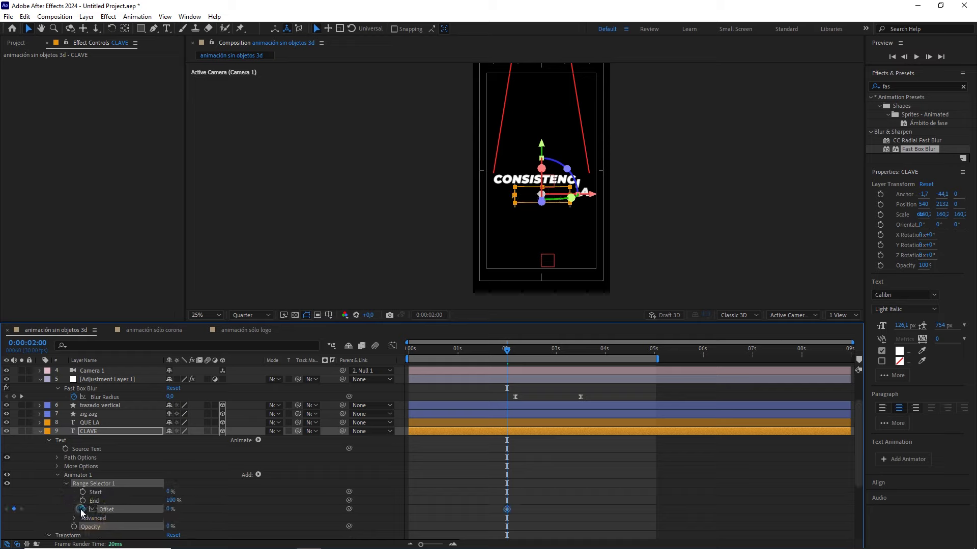
left_click_drag(512, 352, 525, 355)
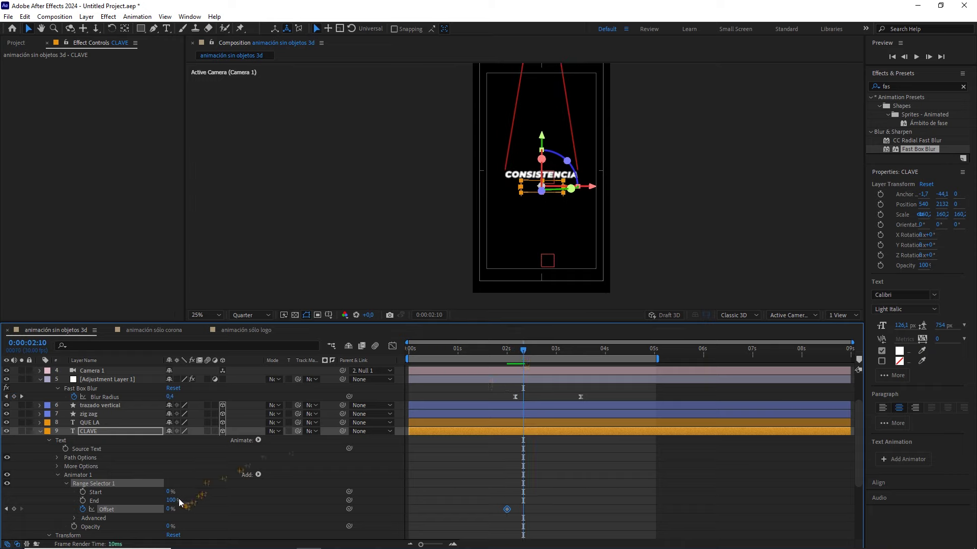
left_click_drag(171, 509, 321, 485)
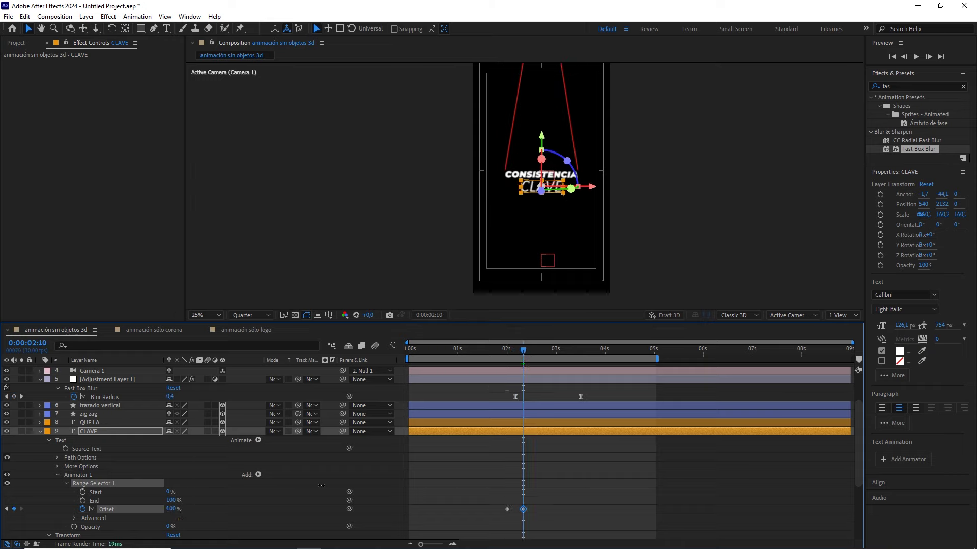
left_click_drag(608, 466, 482, 518)
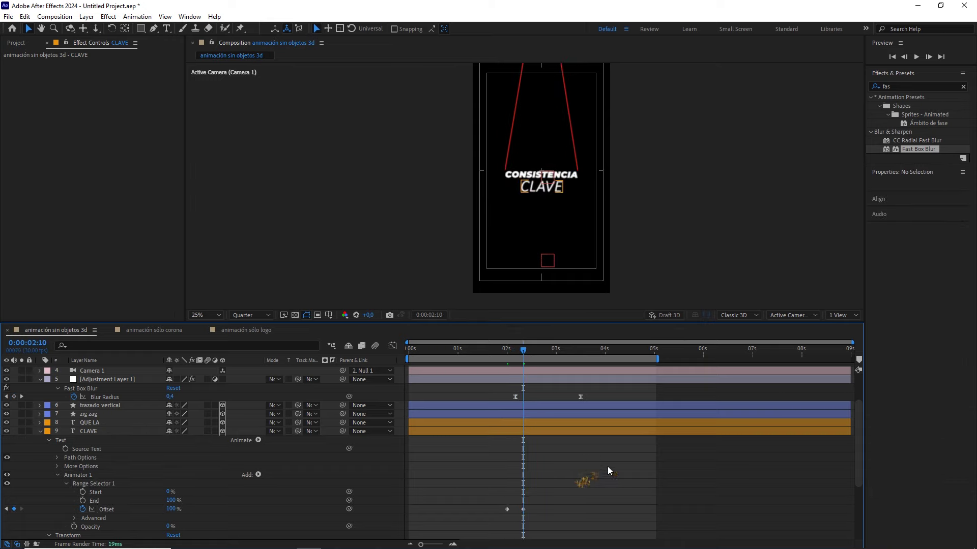
left_click(482, 518)
left_click_drag(519, 353, 497, 353)
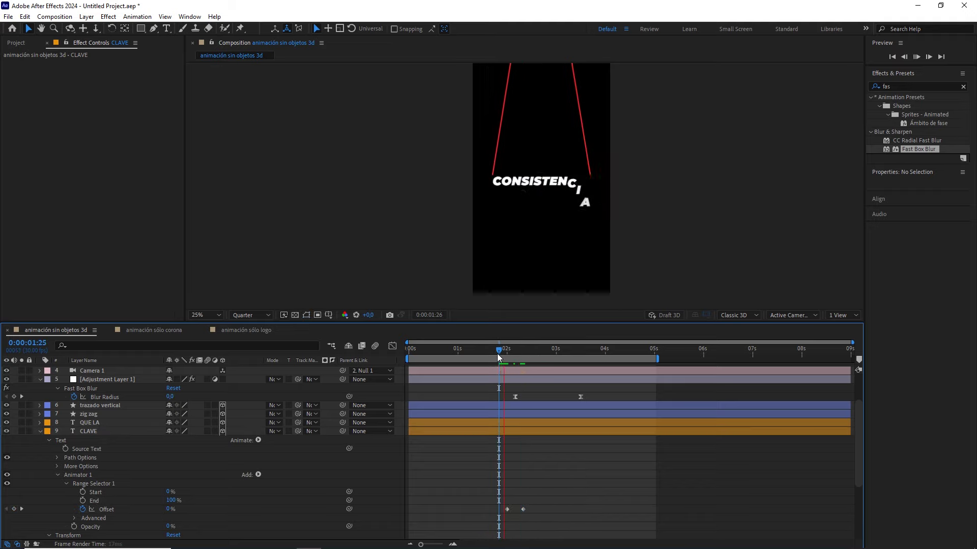
key("space")
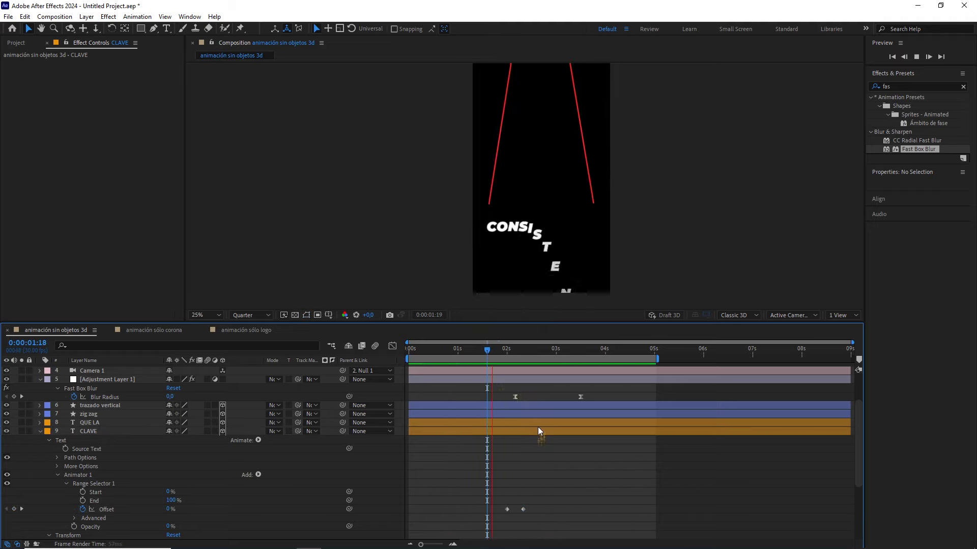
key("space")
left_click(502, 351)
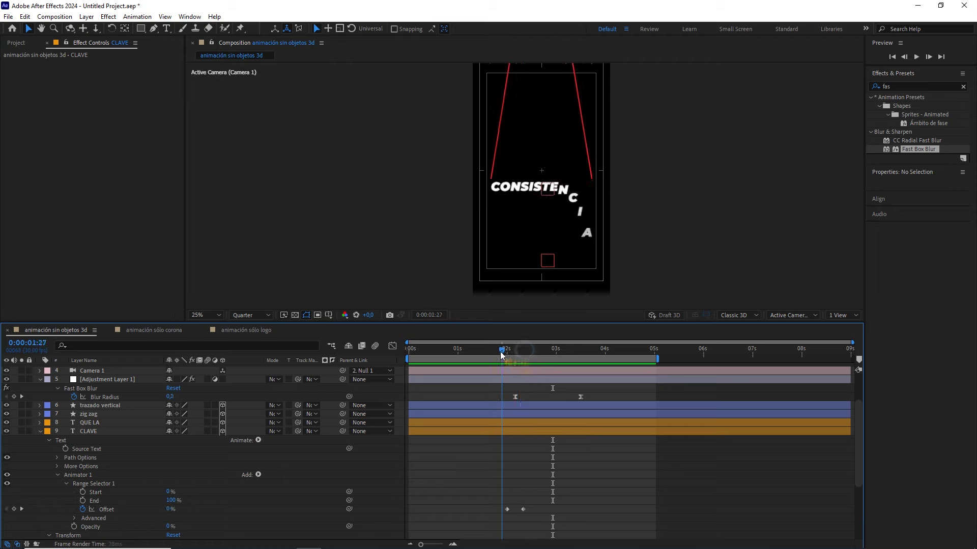
left_click_drag(502, 354, 513, 355)
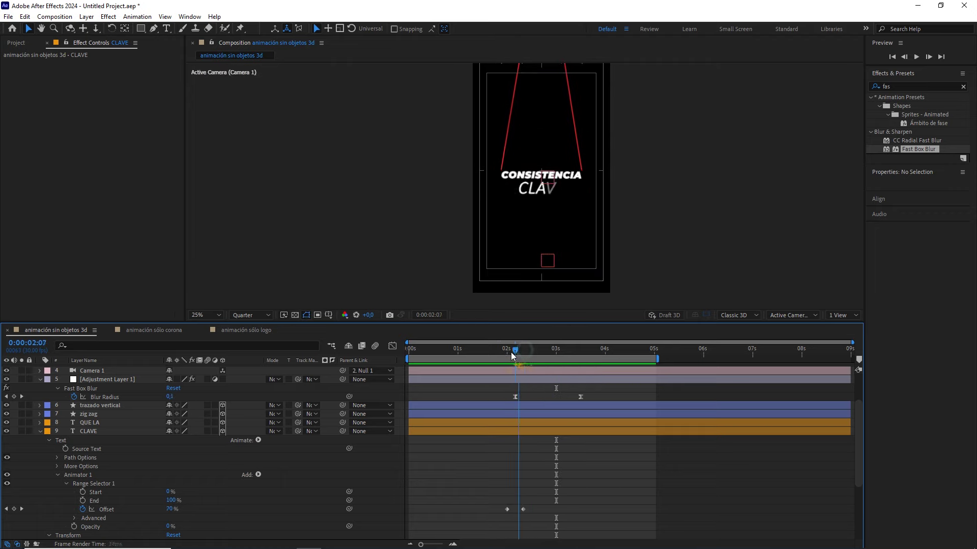
left_click_drag(513, 355, 525, 415)
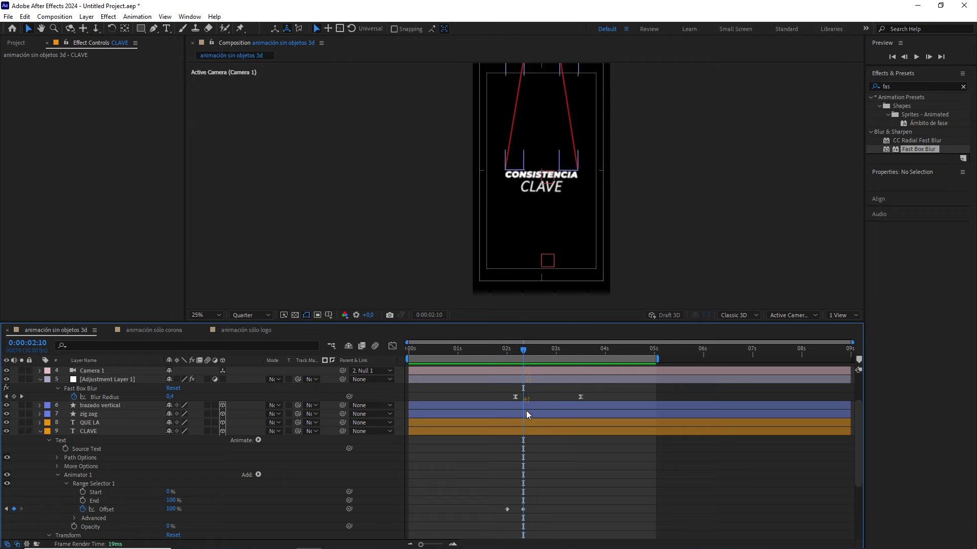
- Scale CLAVE up to about 185%, nudge it slightly down, and preview the animation
left_click(523, 431)
key("period")
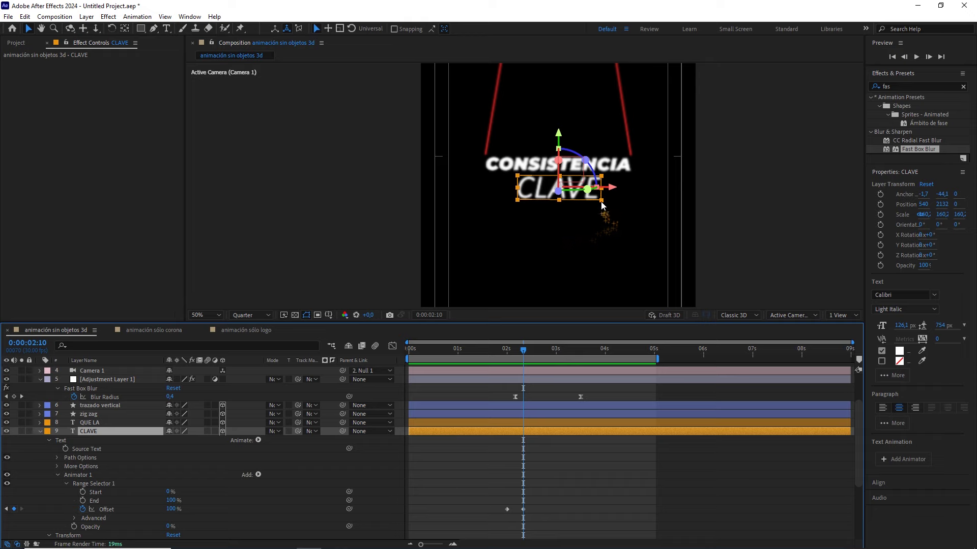
left_click_drag(601, 202, 608, 203)
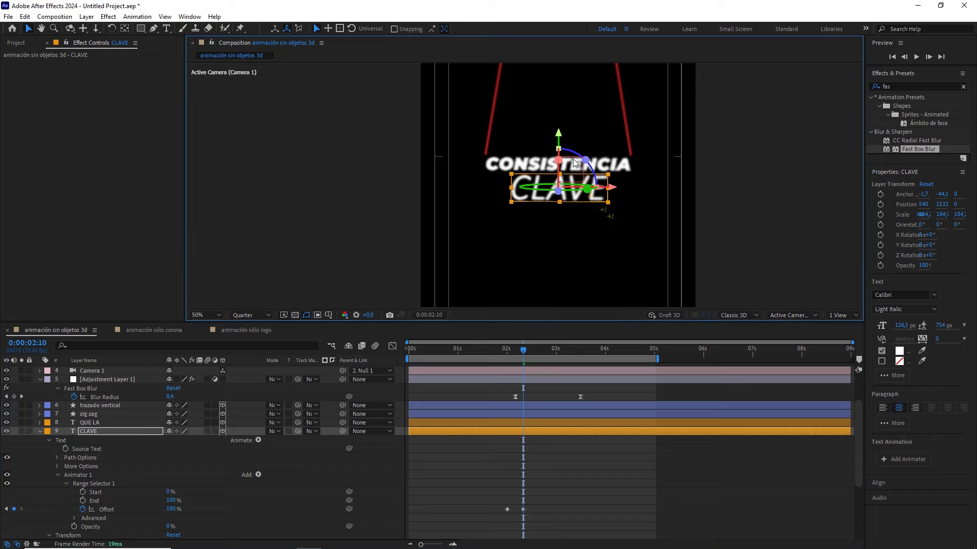
left_click_drag(559, 136, 560, 140)
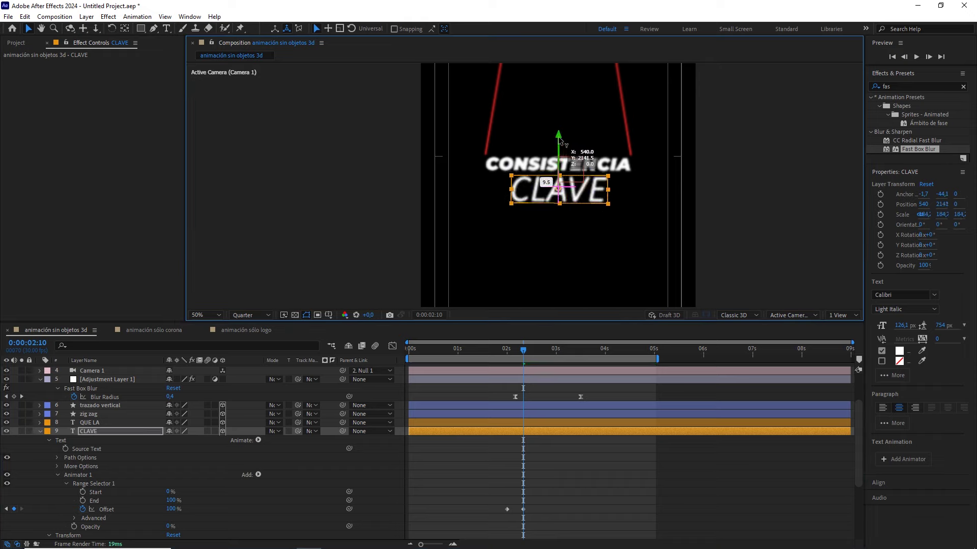
left_click(587, 237)
key("comma")
left_click(518, 348)
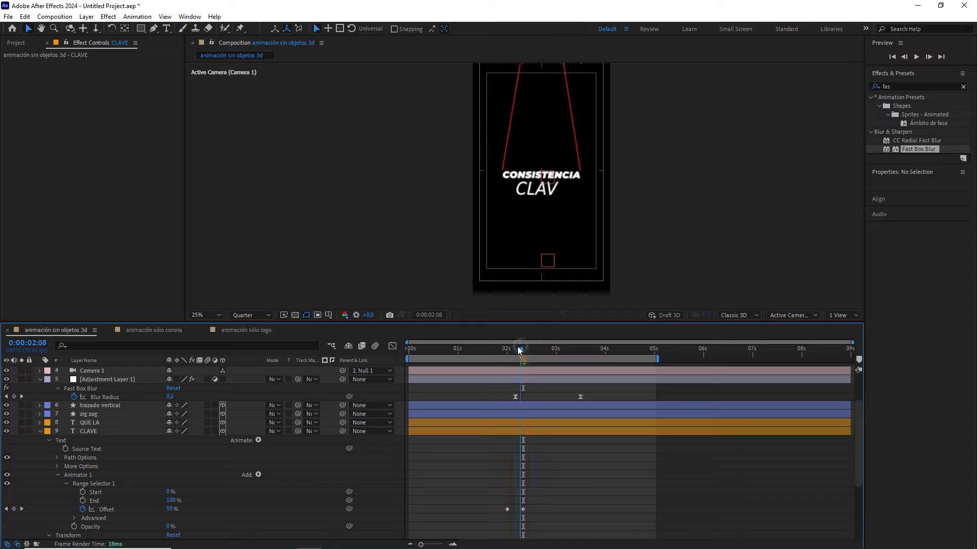
key("space")
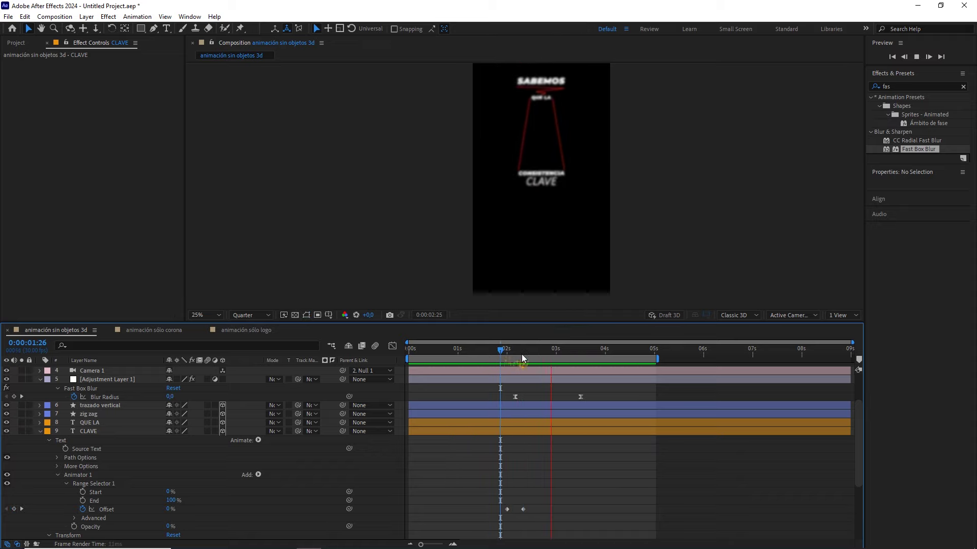
left_click(460, 348)
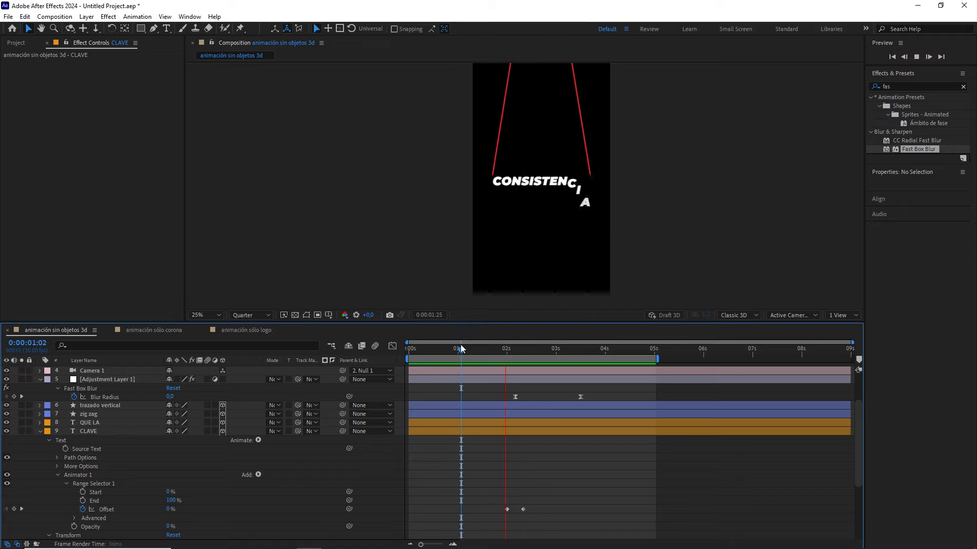
left_click(41, 432)
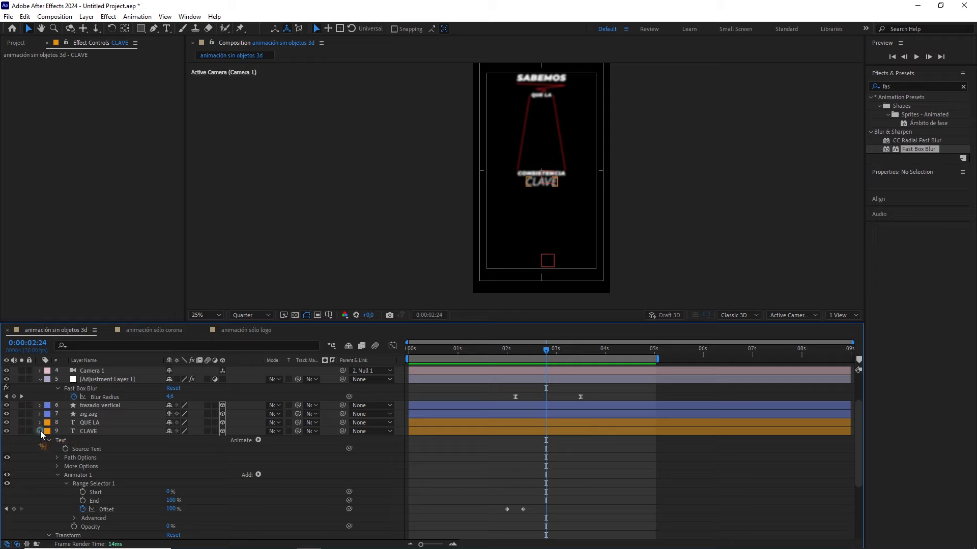
left_click(40, 431)
- Make the RRSS layer visible at 2:11 and expand its properties
left_click(98, 405)
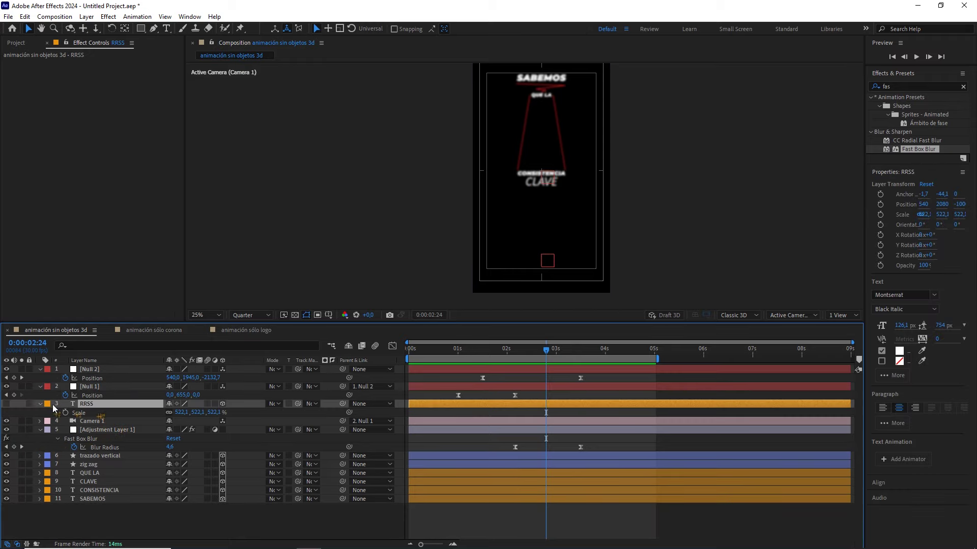
left_click(6, 404)
mouse_move(545, 350)
left_mouse_down()
mouse_move(556, 353)
mouse_move(525, 353)
left_mouse_up()
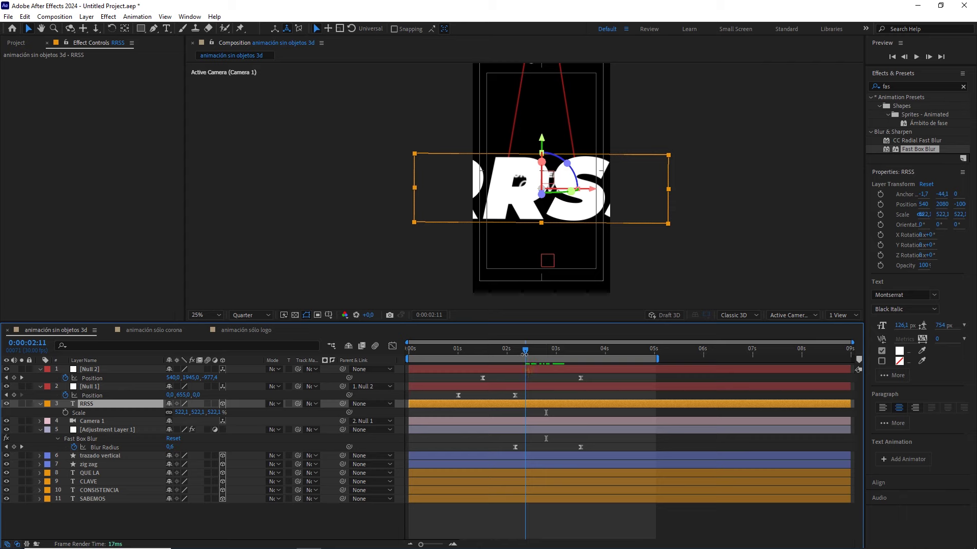
left_click(39, 404)
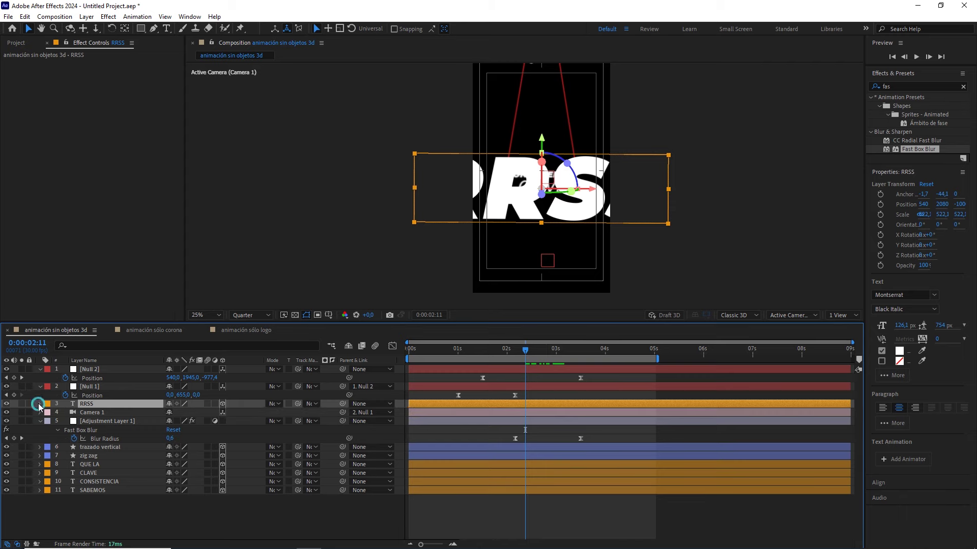
left_click(40, 404)
- Add an Opacity animator to RRSS with a Blur property set to 50, 50
left_click(258, 413)
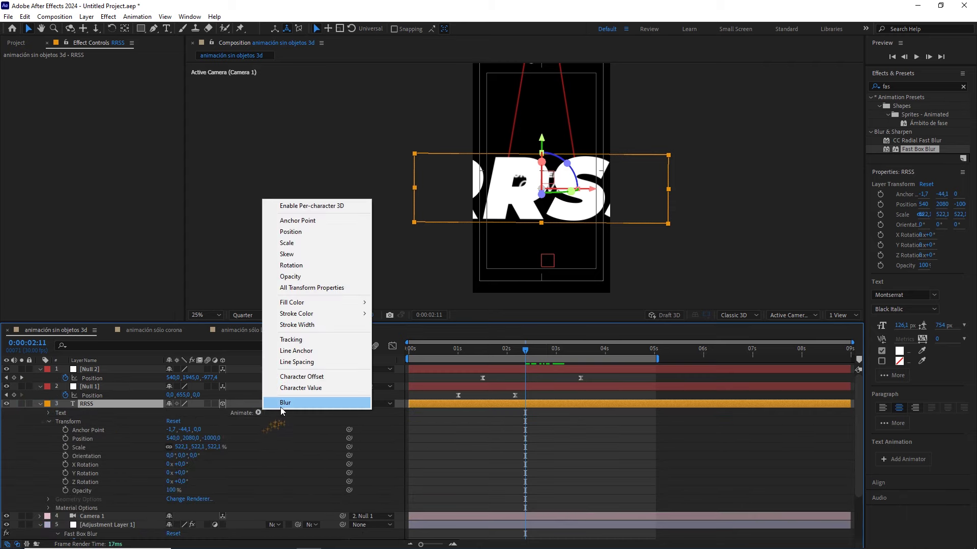
left_click(301, 276)
left_click(258, 448)
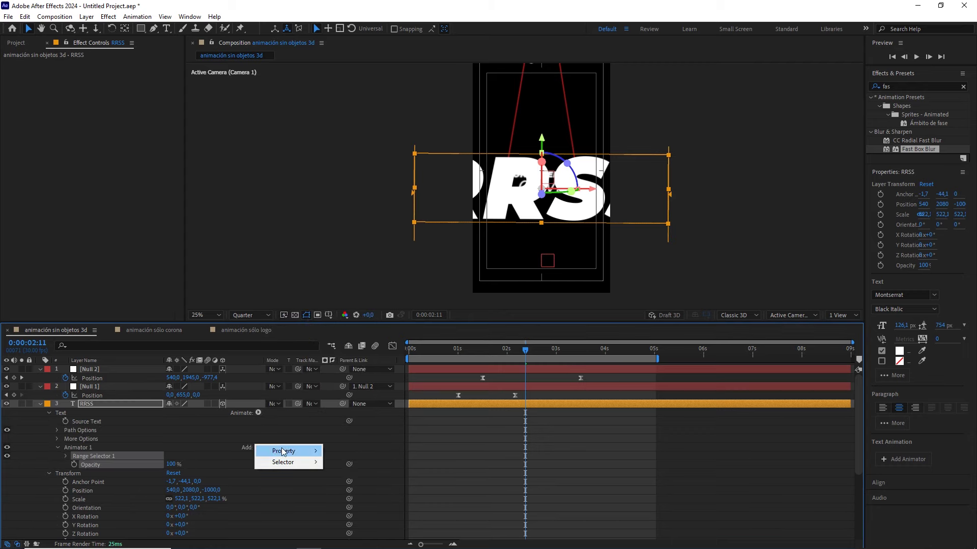
mouse_move(305, 452)
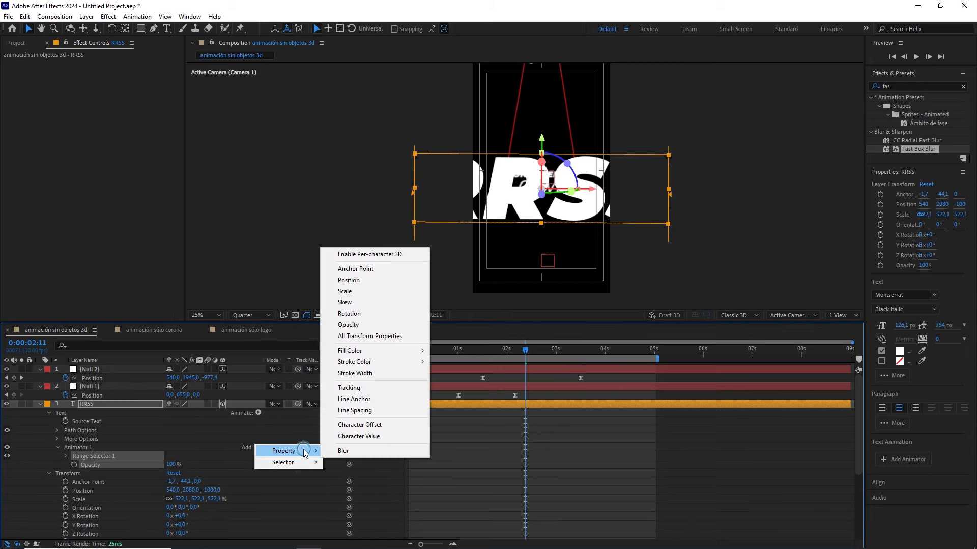
left_click(343, 452)
left_click_drag(188, 473, 206, 474)
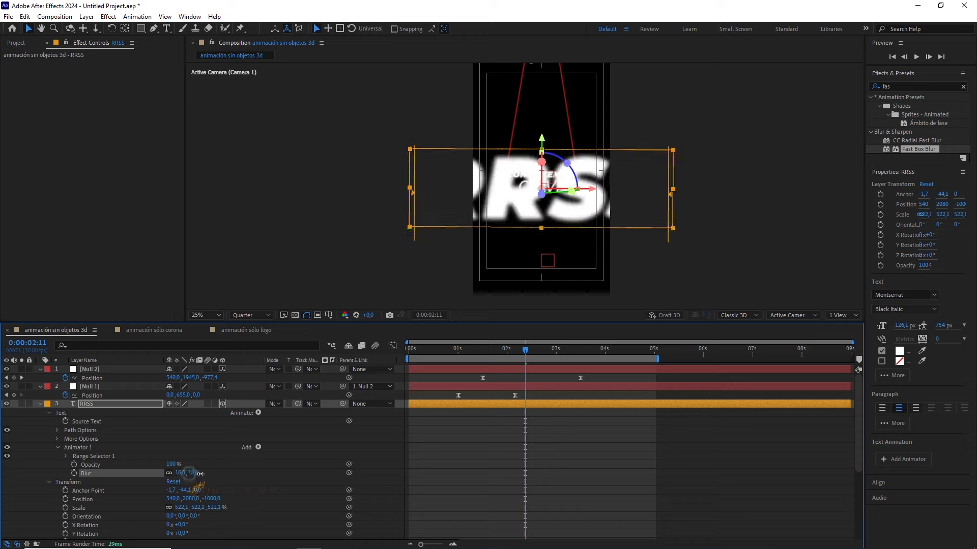
left_click(194, 474)
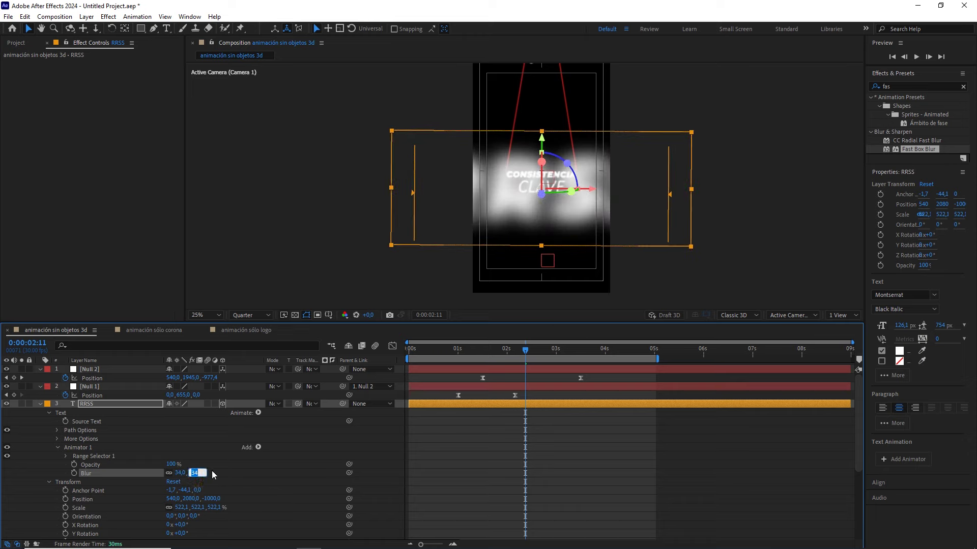
type("50")
left_click(264, 471)
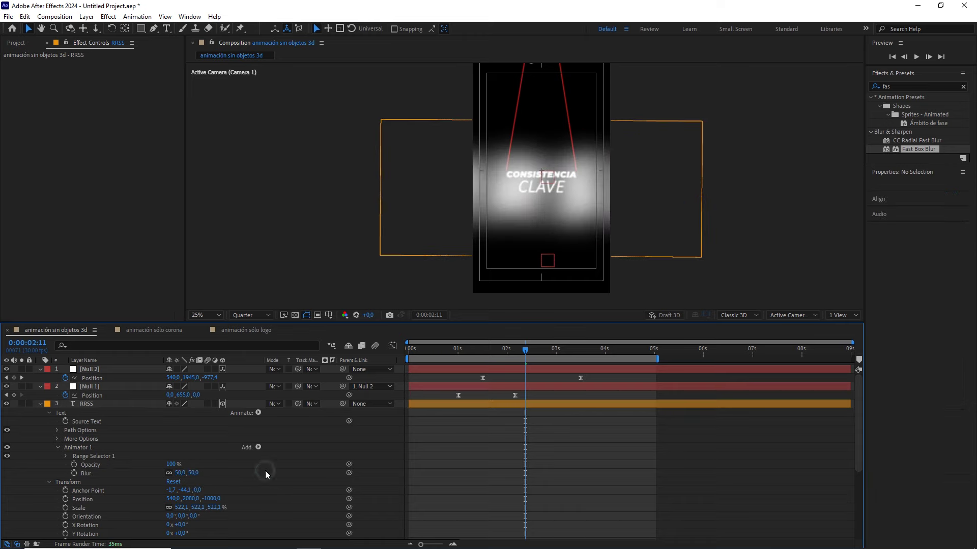
left_click_drag(521, 349, 507, 350)
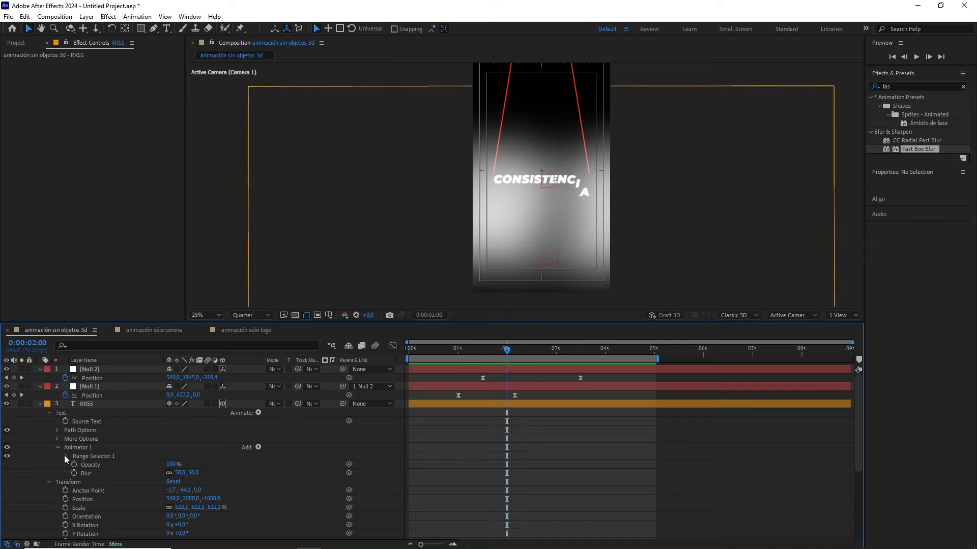
- Set RRSS's animator opacity to 0% and keyframe Offset from 0% at 2:00 to 100% at 3:00
left_click_drag(169, 464, 93, 466)
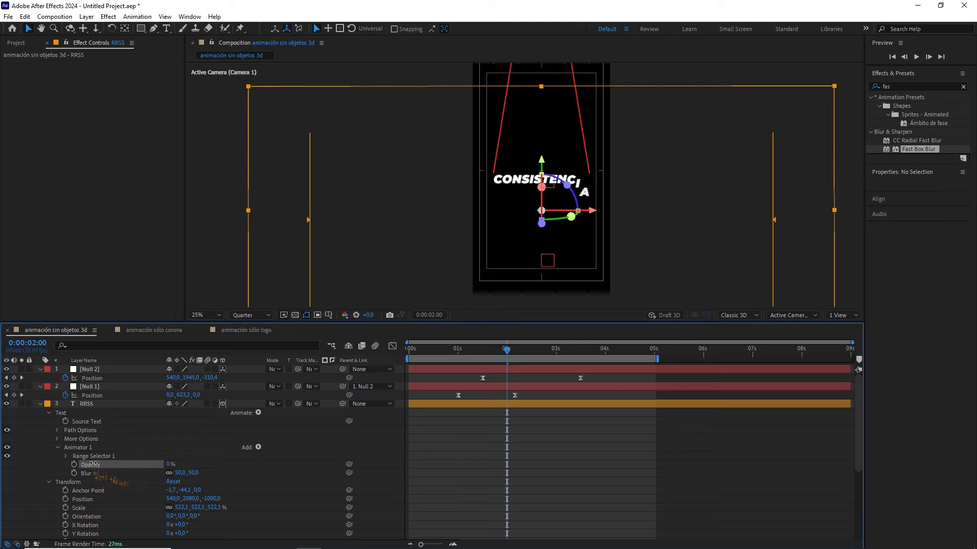
left_click(67, 457)
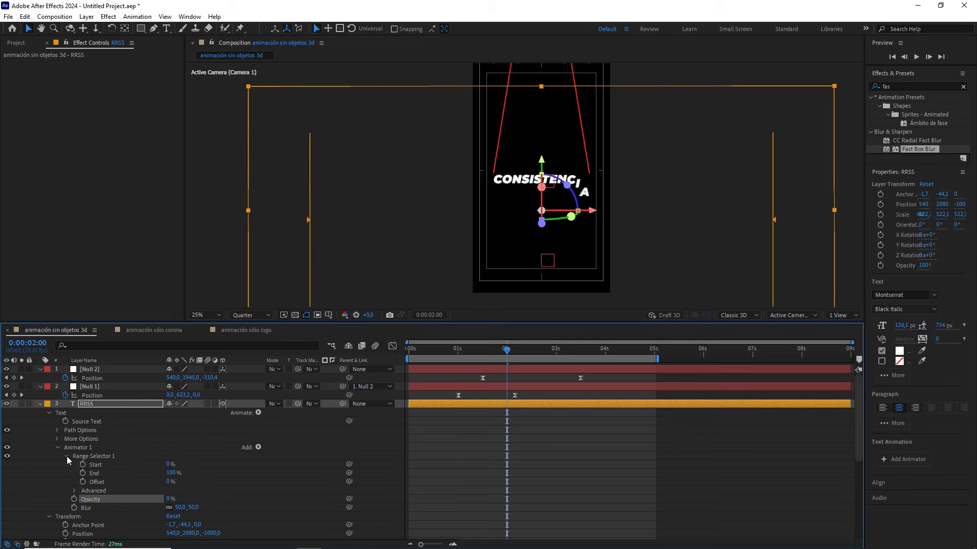
left_click(82, 482)
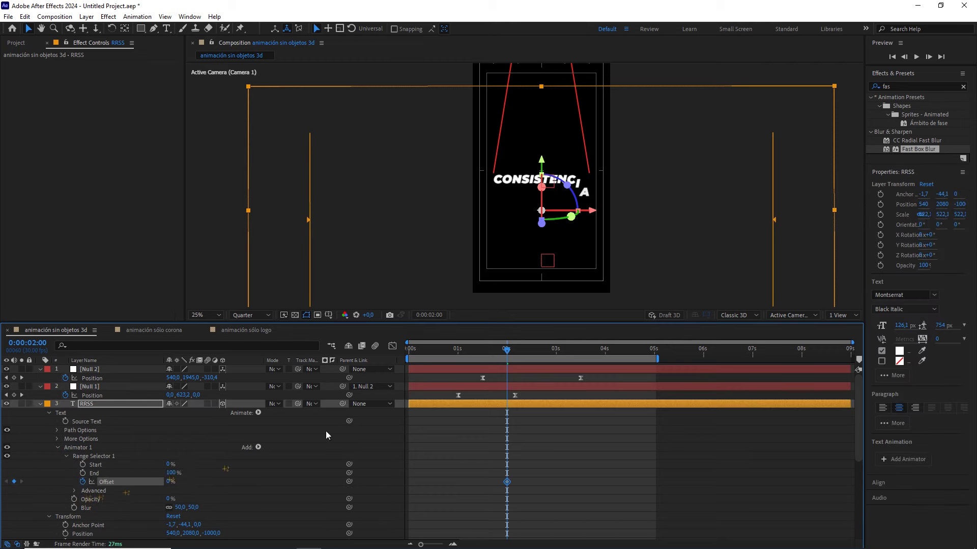
left_click_drag(507, 357, 556, 362)
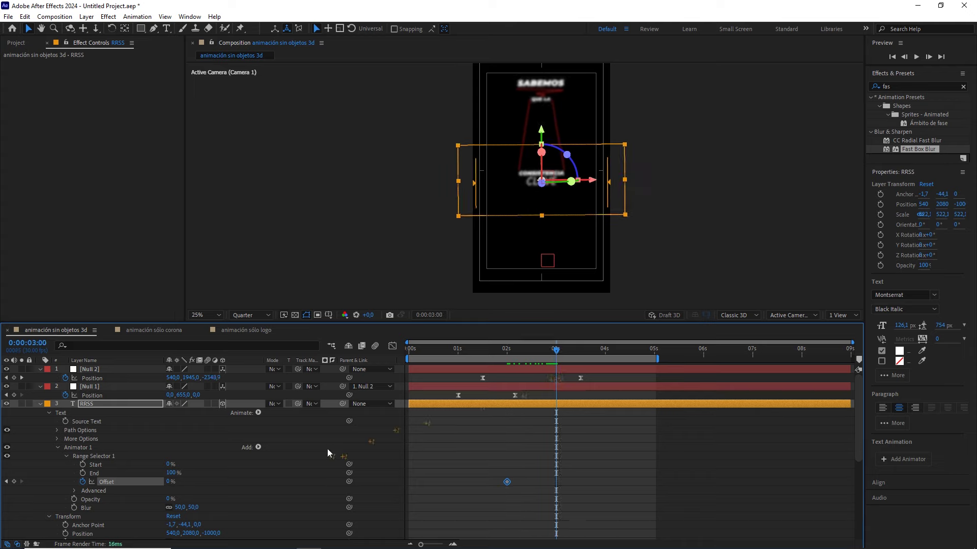
left_click_drag(171, 482, 257, 476)
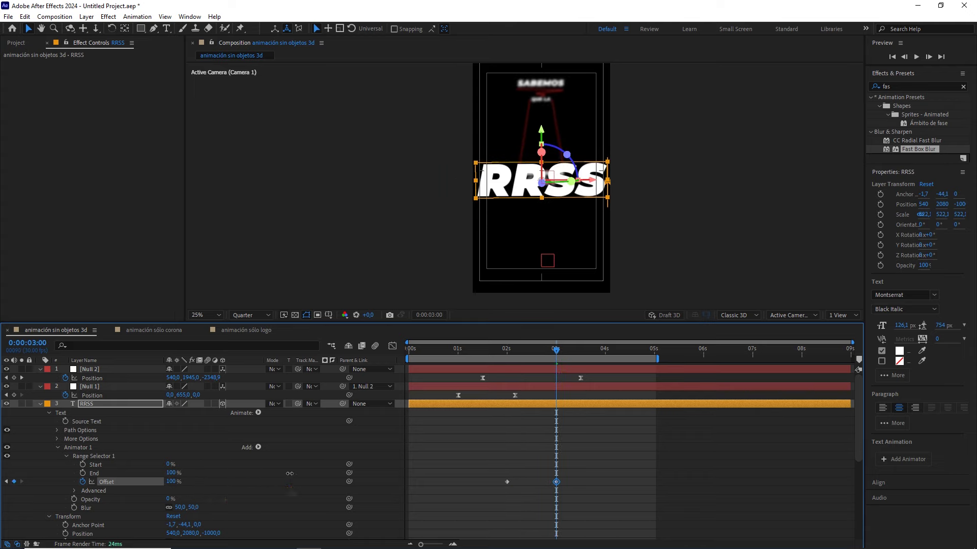
left_click_drag(557, 355, 527, 353)
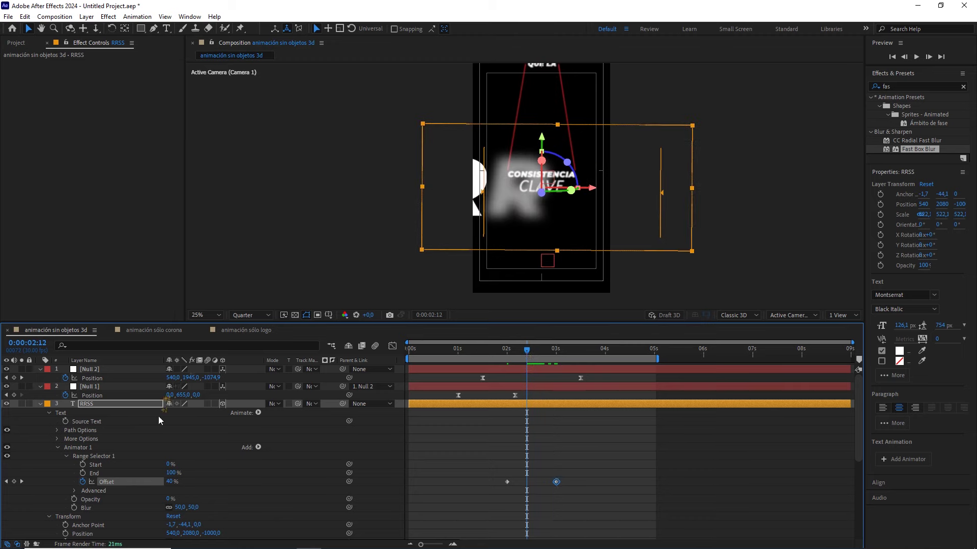
left_click(73, 492)
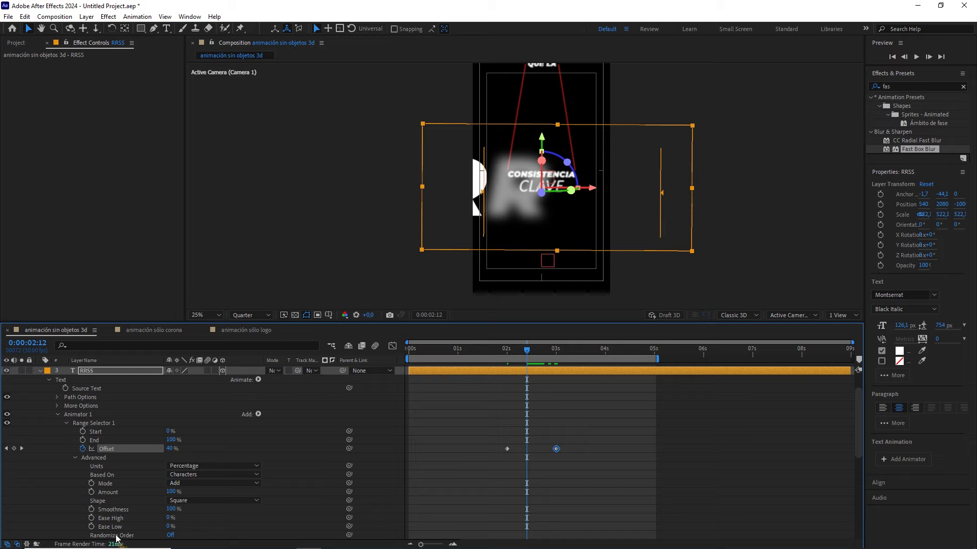
- Turn on Randomize Order for RRSS and scrub the timeline to review the random reveal
left_click(171, 536)
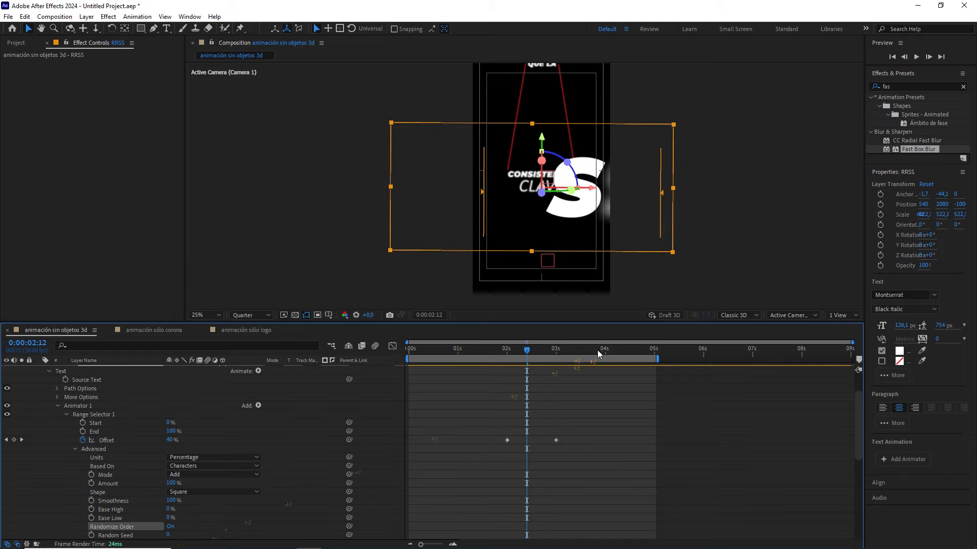
left_click_drag(531, 353, 539, 351)
scroll(529, 195, "up", 2)
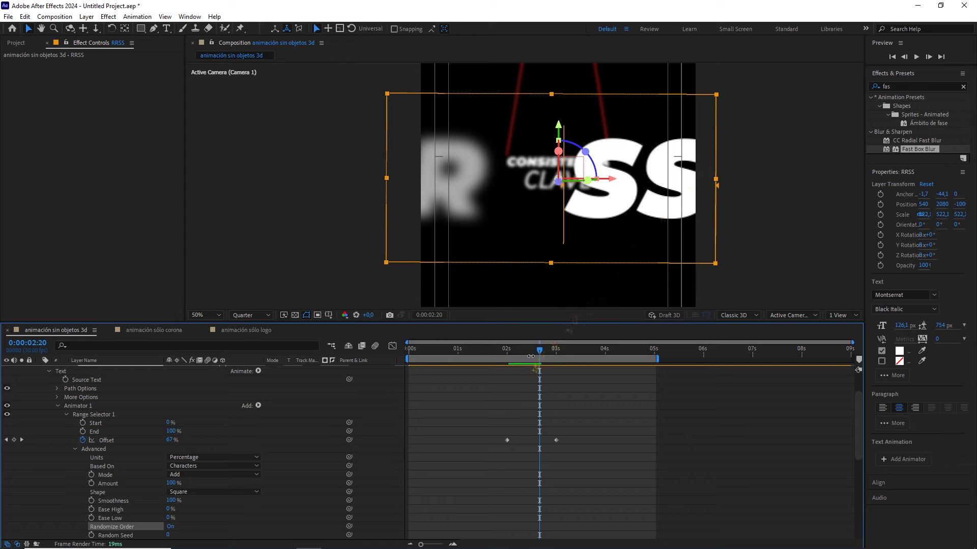
left_click_drag(538, 356, 531, 358)
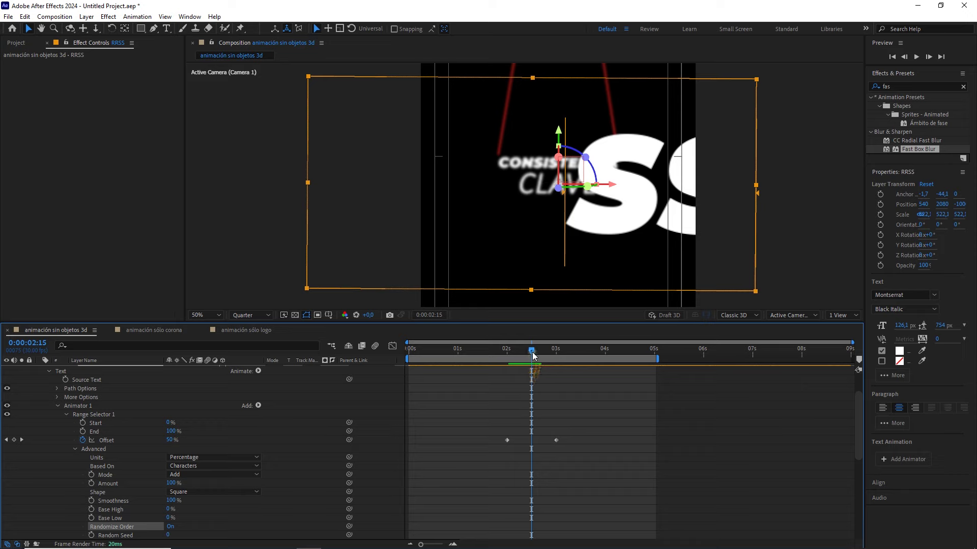
left_click_drag(531, 351, 516, 355)
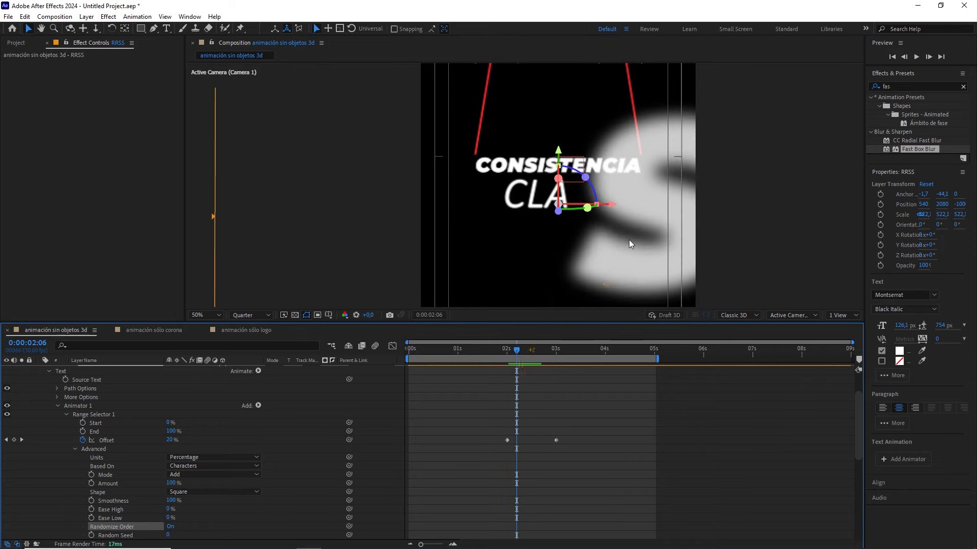
- Try several Random Seed values, settling on 11, and scrub to check the letter order
left_click(170, 536)
key("Up")
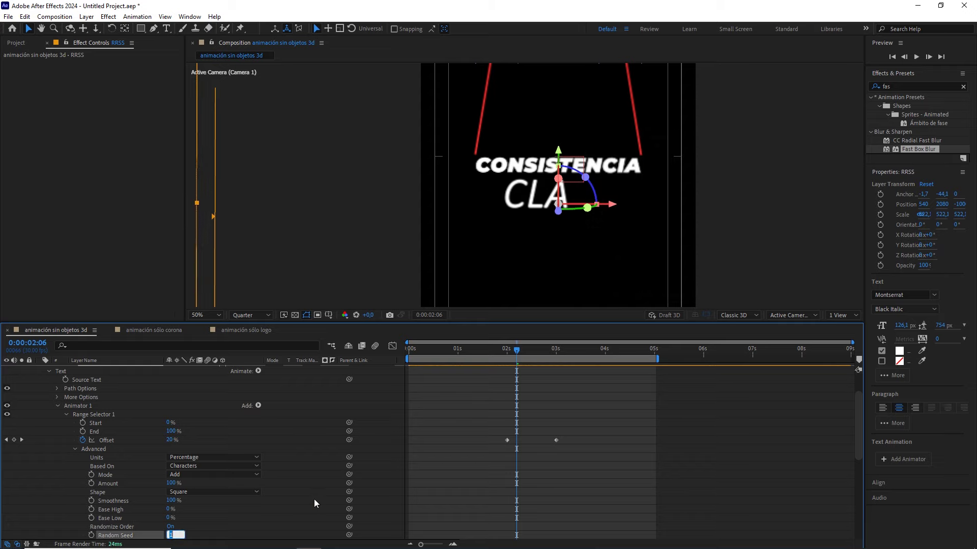
key("Up")
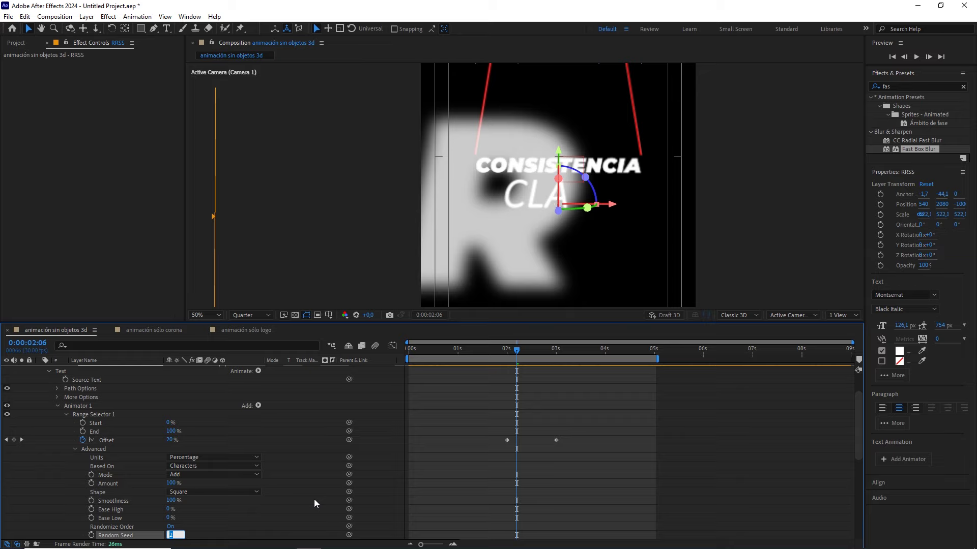
type("2")
left_click(314, 500)
left_click_drag(523, 348, 539, 351)
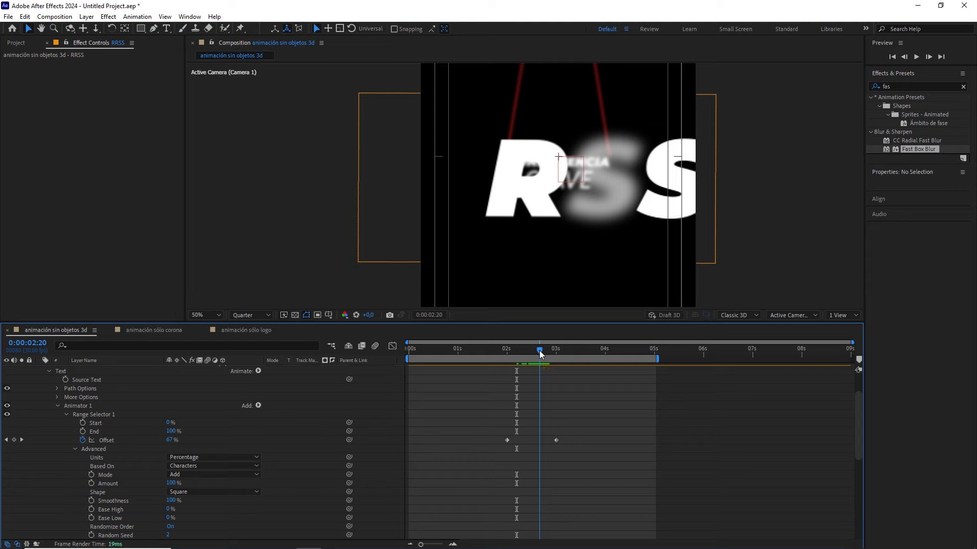
left_click(170, 536)
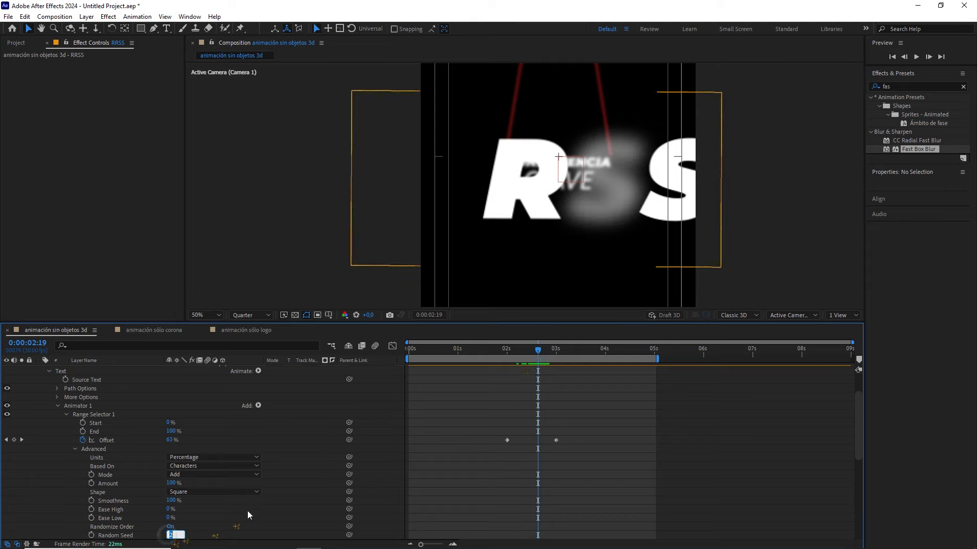
key("Up")
key("Up")
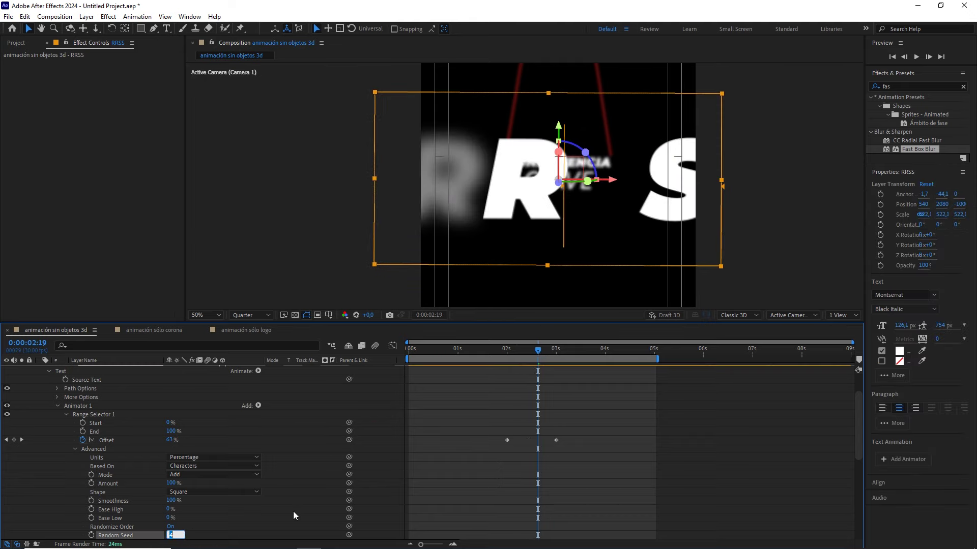
key("Up")
key("Up")
key("Up")
key("Up")
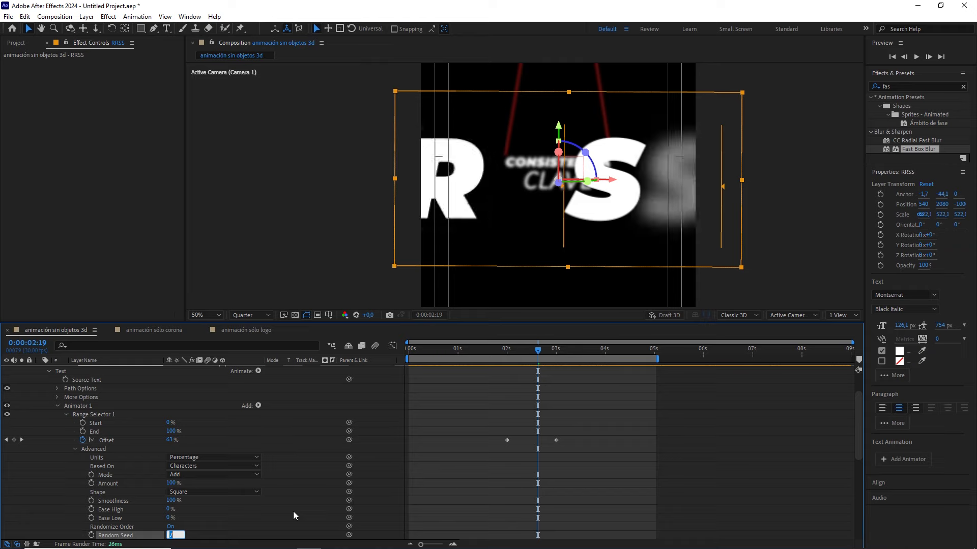
key("Up")
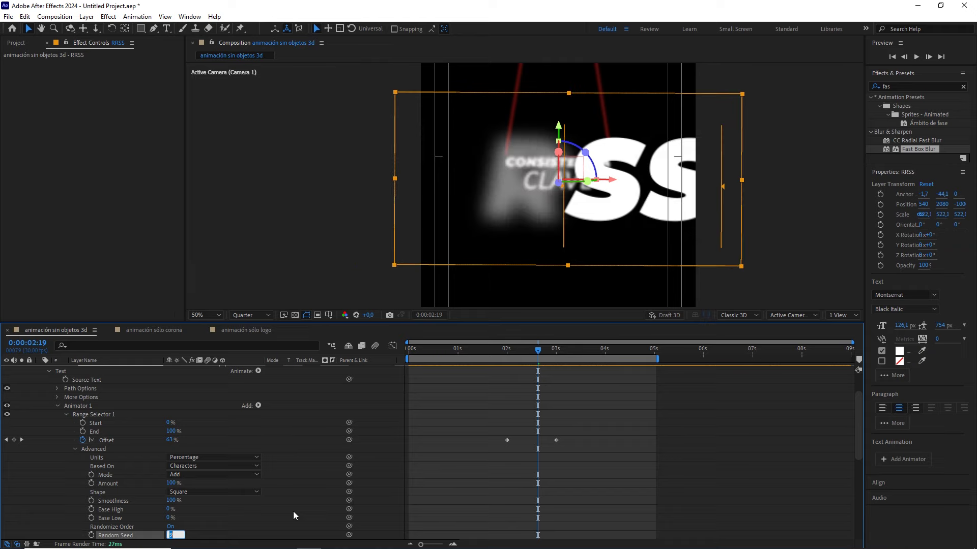
key("Up")
key("Up")
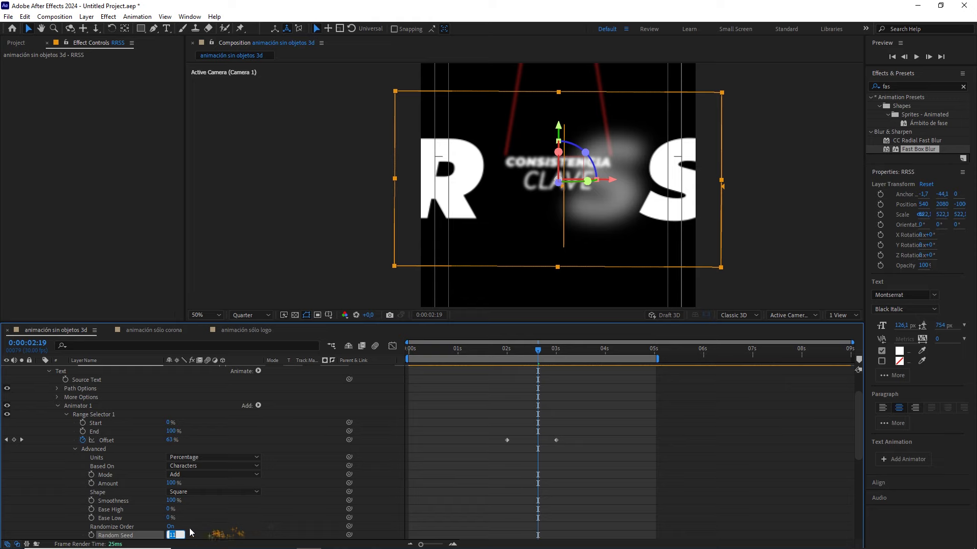
left_click_drag(539, 351, 530, 351)
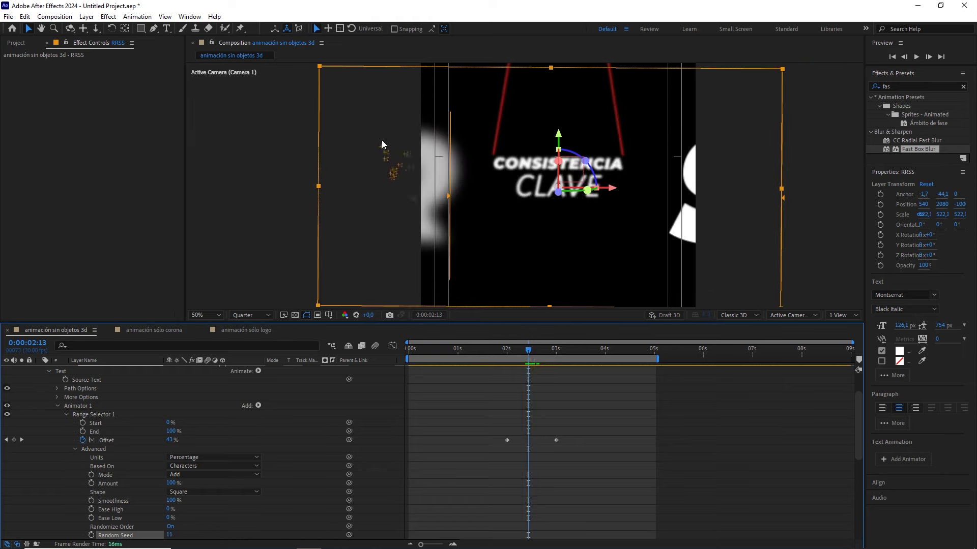
left_click_drag(529, 350, 533, 351)
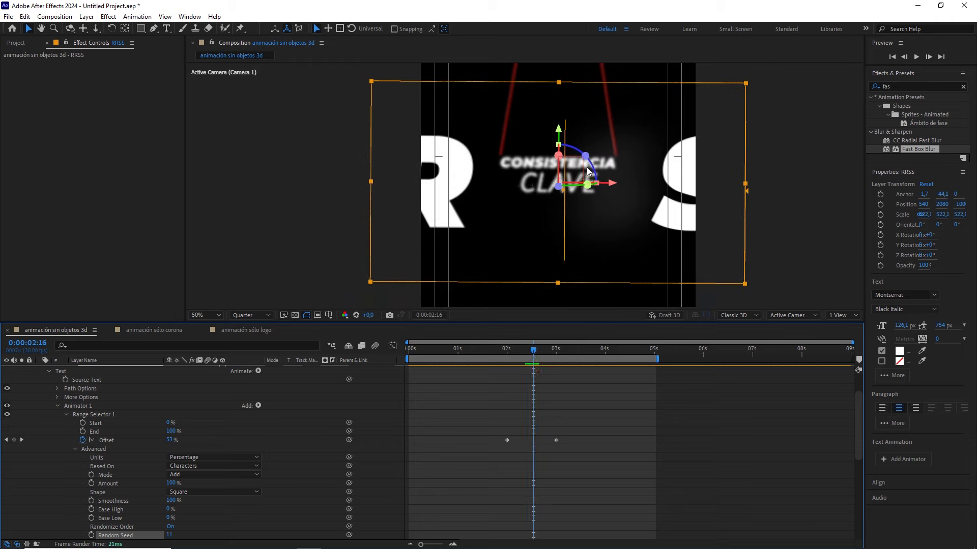
left_click_drag(536, 351, 558, 354)
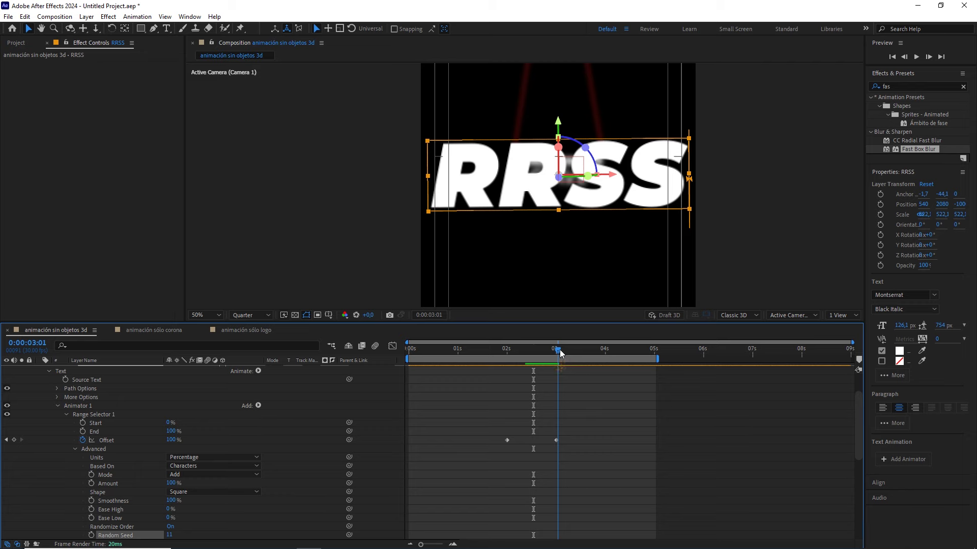
- Collapse RRSS, fit the vertical frame in the viewer, and preview the animation from the start
scroll(154, 383, "up", 3)
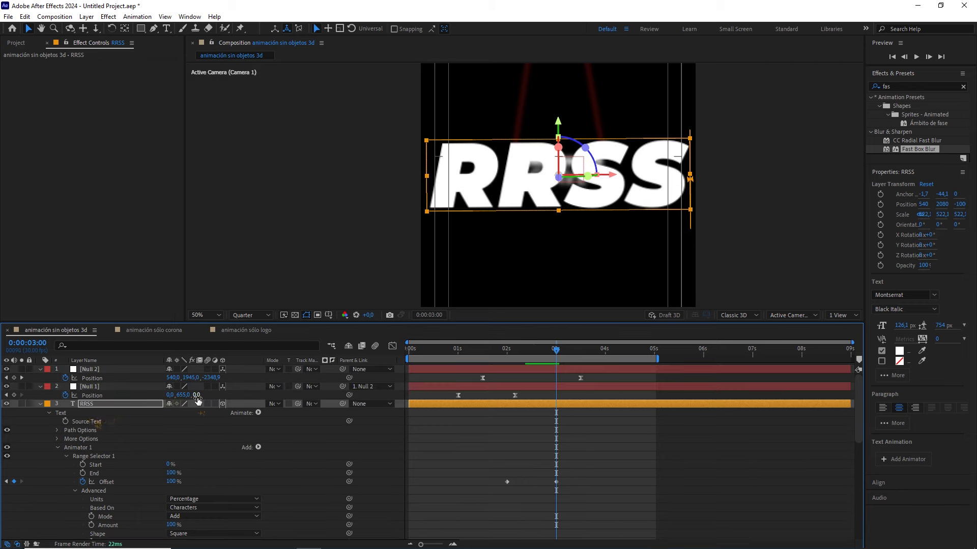
left_click(41, 404)
left_click(279, 509)
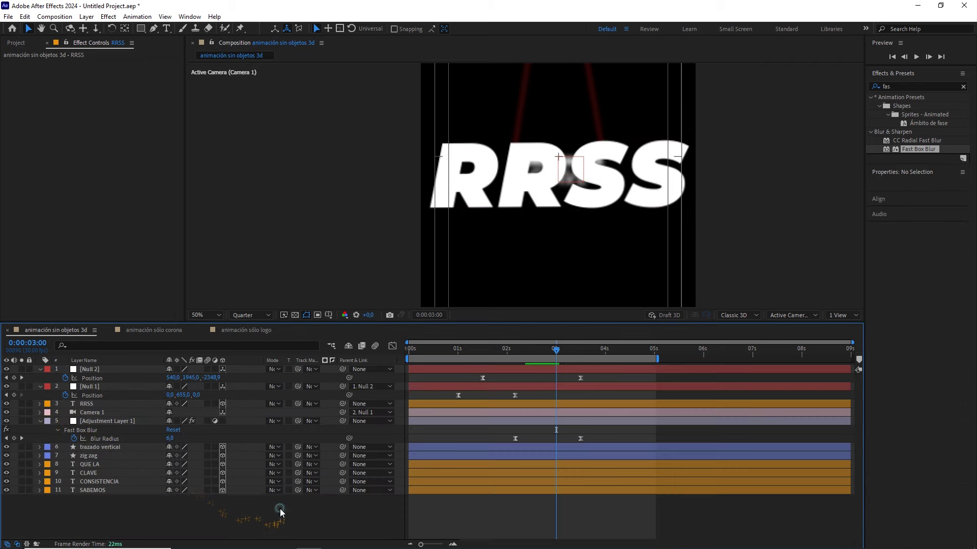
left_click_drag(492, 351, 402, 349)
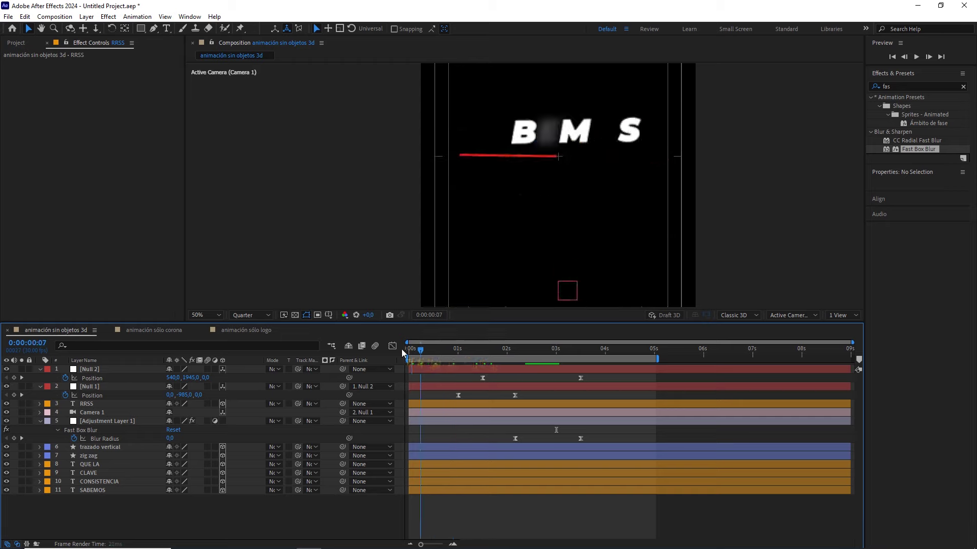
left_click(202, 315)
left_click(205, 326)
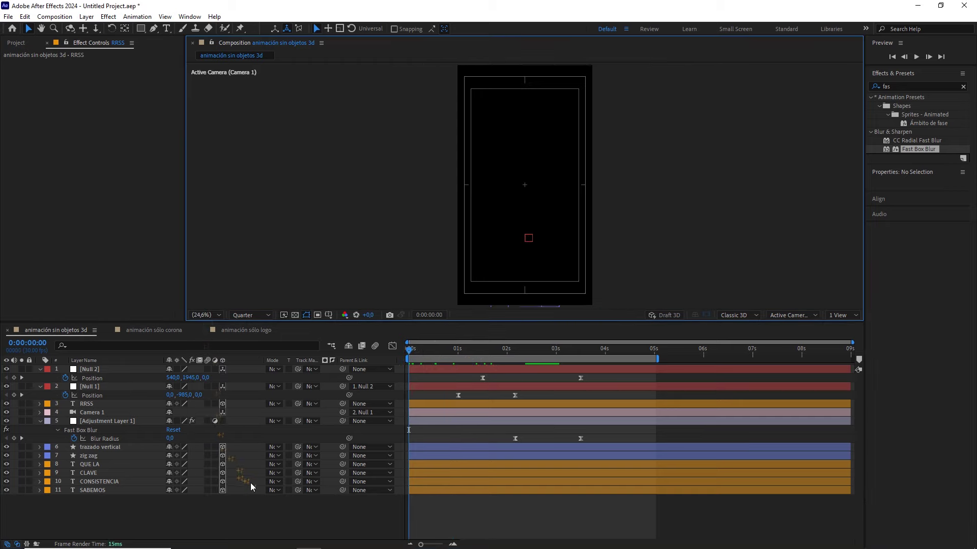
key("space")
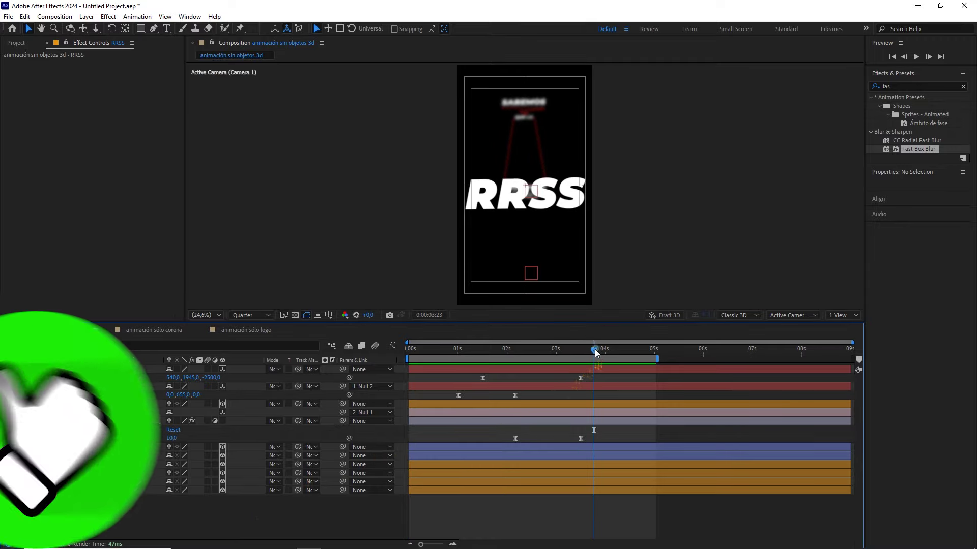
left_click_drag(594, 349, 482, 351)
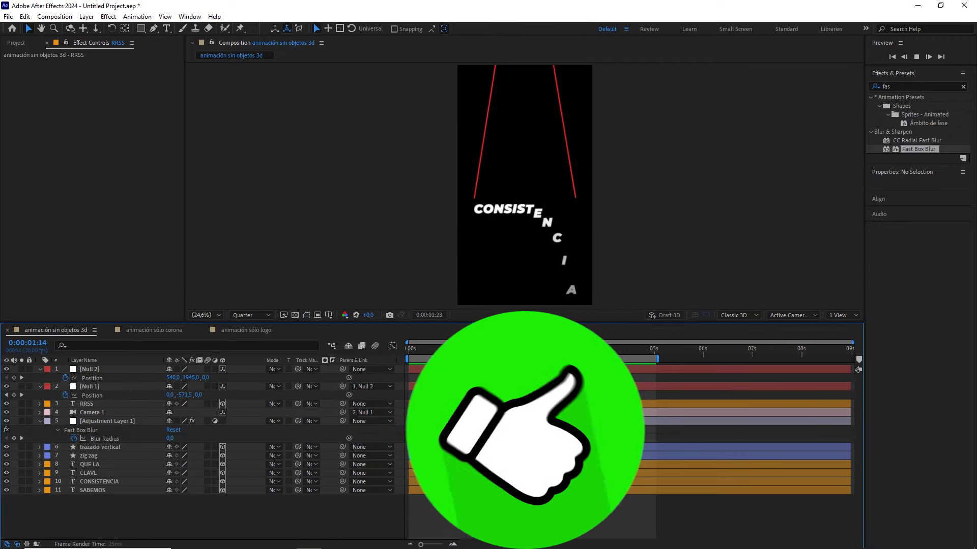
left_click_drag(449, 349, 472, 355)
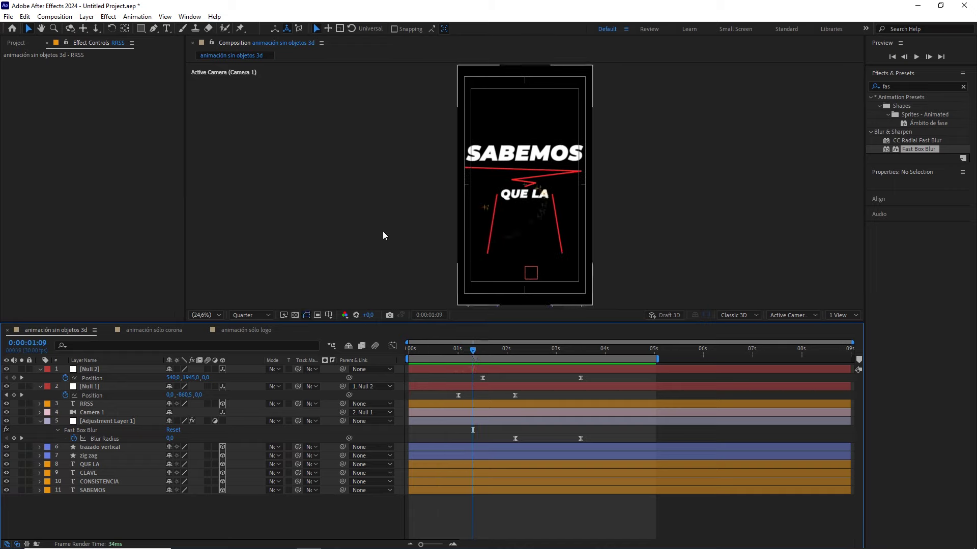
- Apply a Glow effect to the zig zag line and raise its Glow Radius to 90
left_click(103, 455)
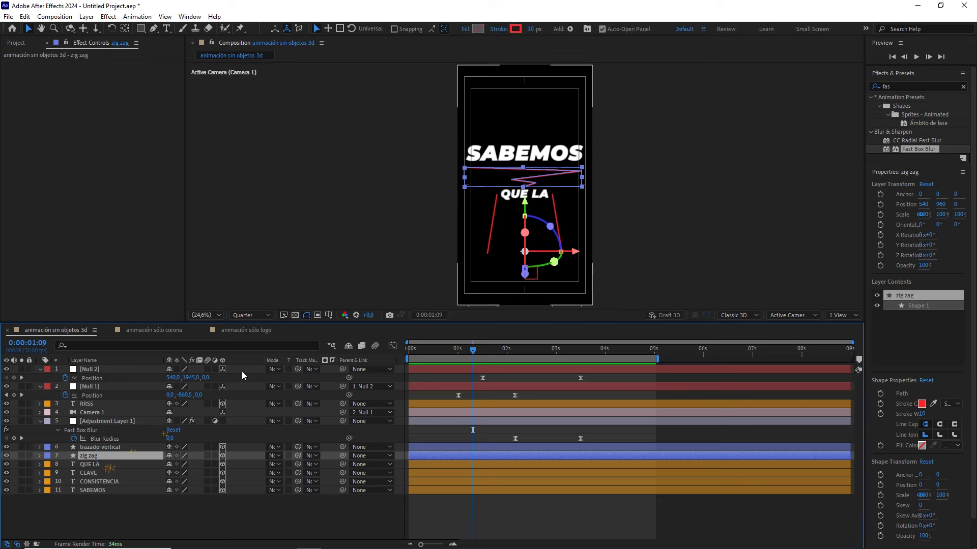
left_click(876, 87)
type("glow")
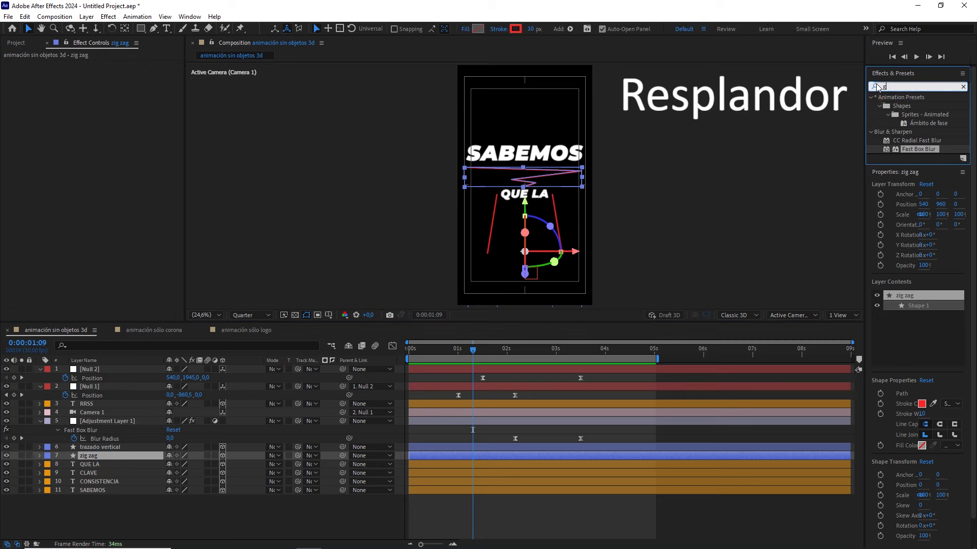
left_click_drag(908, 123, 529, 163)
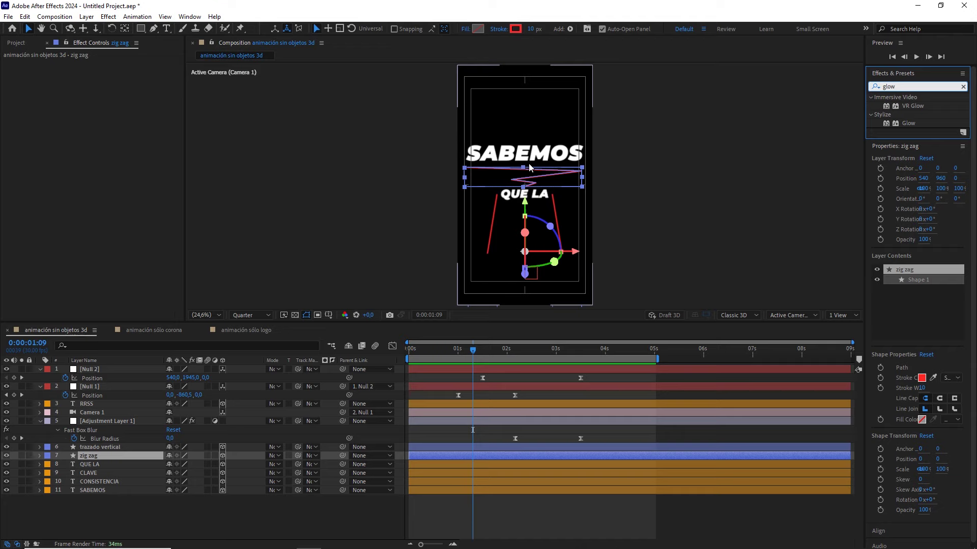
left_click_drag(529, 166, 538, 177)
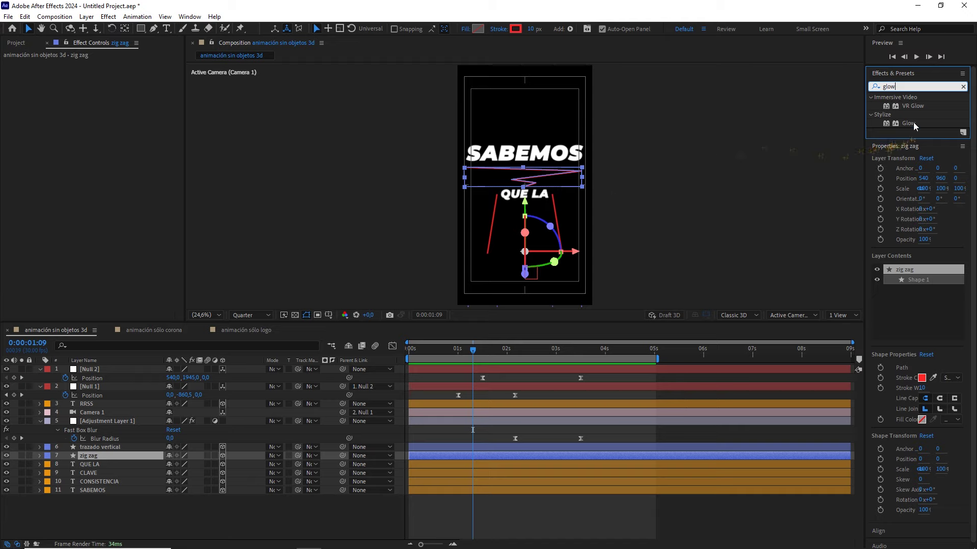
left_click(911, 123)
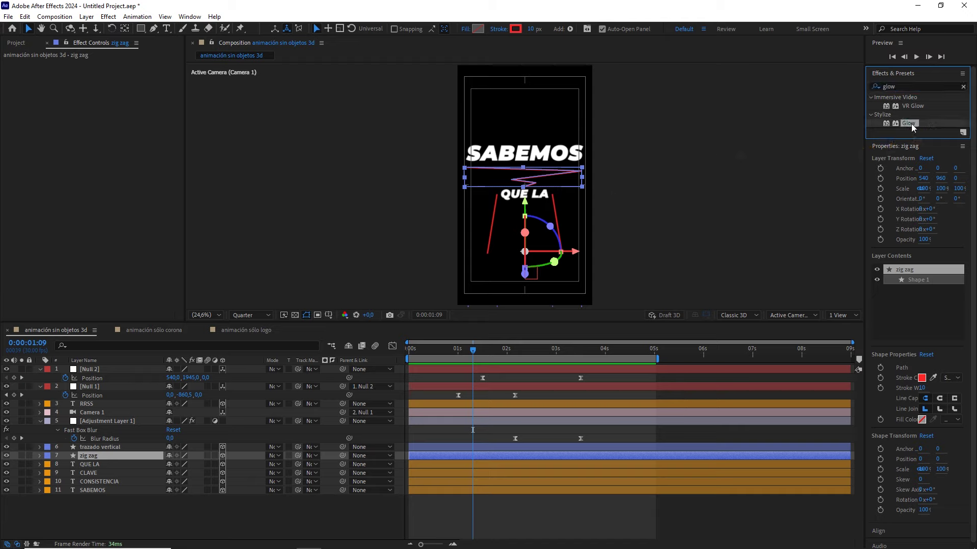
left_click_drag(910, 123, 105, 455)
key("period")
key("period")
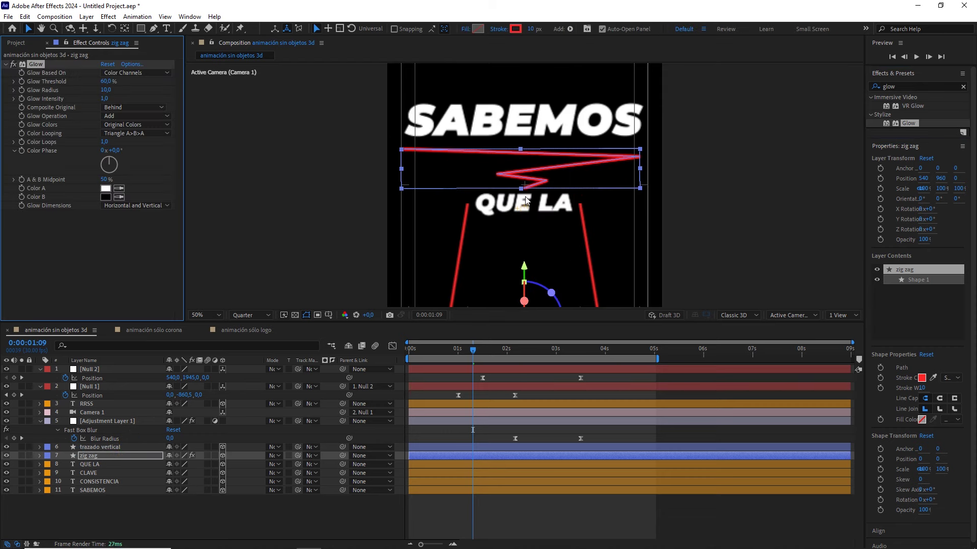
left_click_drag(105, 90, 120, 91)
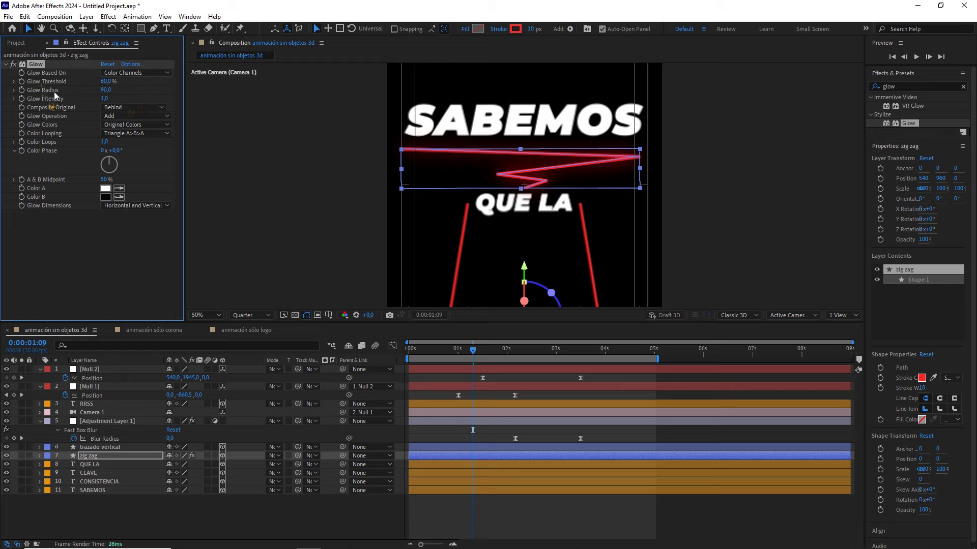
- Duplicate the Glow, giving the second one intensity 0.2 and radius 143, and show the blending mode column
key("ctrl+d")
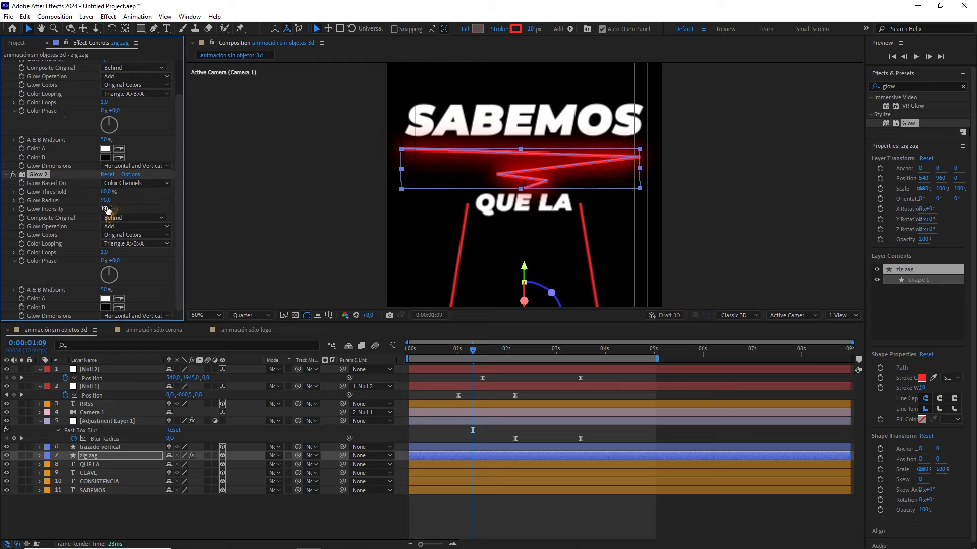
left_click_drag(101, 209, 80, 210)
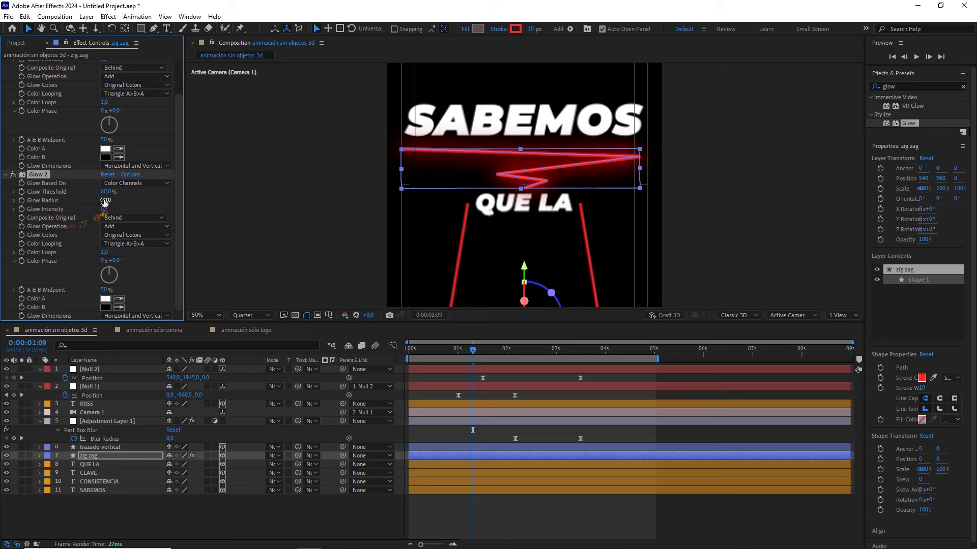
left_click_drag(106, 200, 131, 200)
left_click(158, 457)
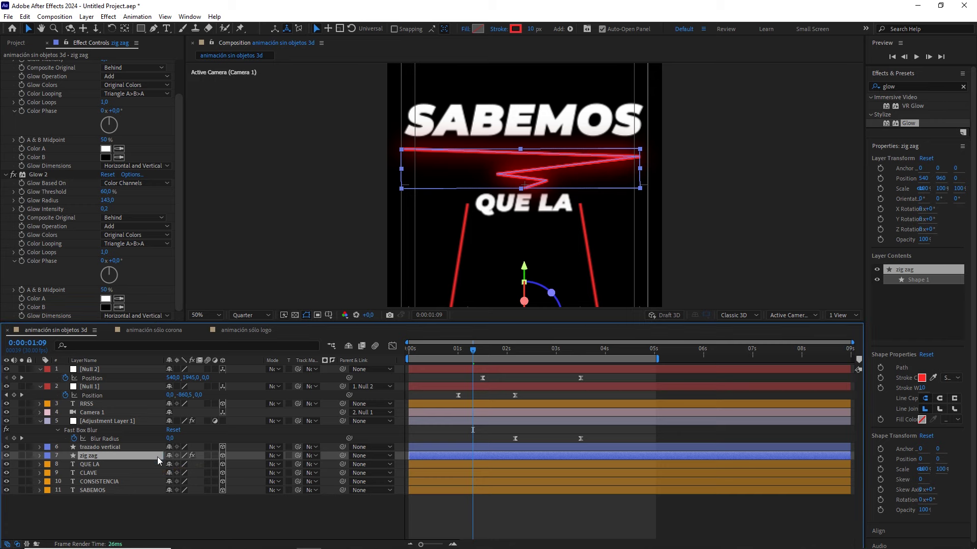
key("F4")
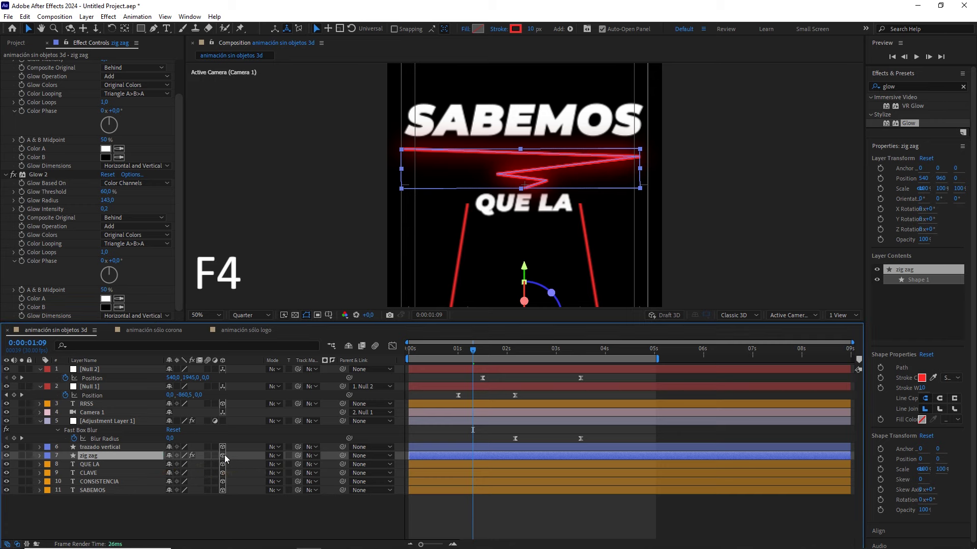
- Set the zig zag layer's blending mode to Add
left_click(275, 456)
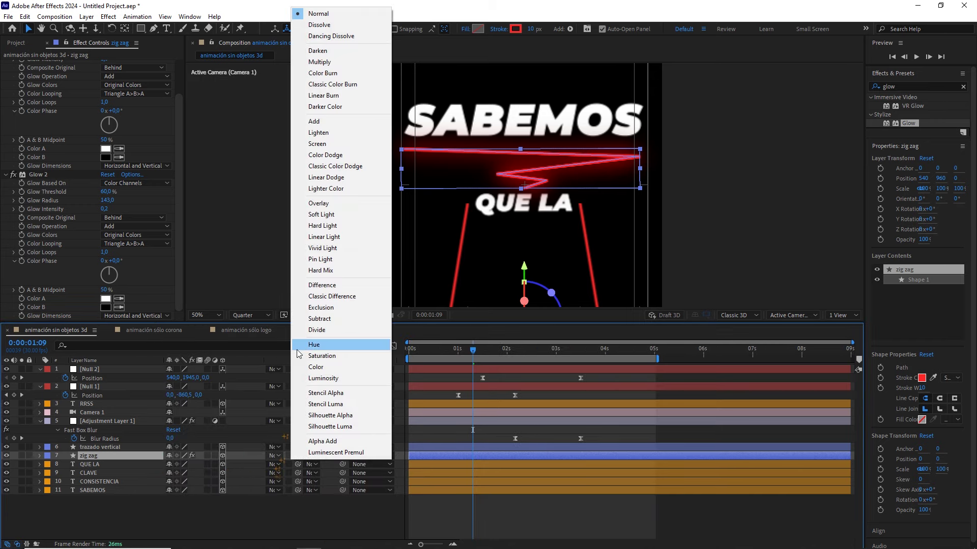
left_click(323, 122)
left_click(270, 512)
- Create a near-black (0E0E0E) 1080×1920 solid named bg and move it to the bottom of the stack
right_click(270, 513)
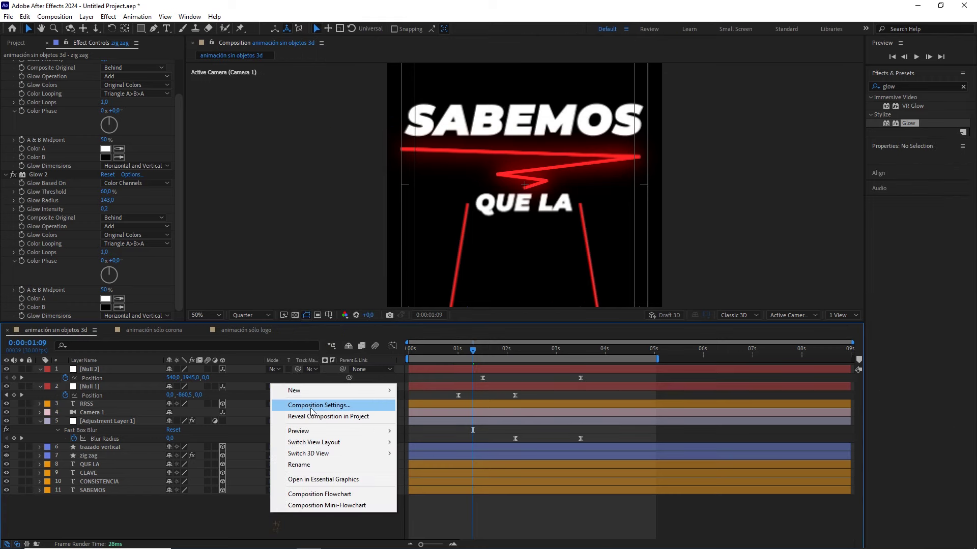
mouse_move(320, 390)
left_click(432, 420)
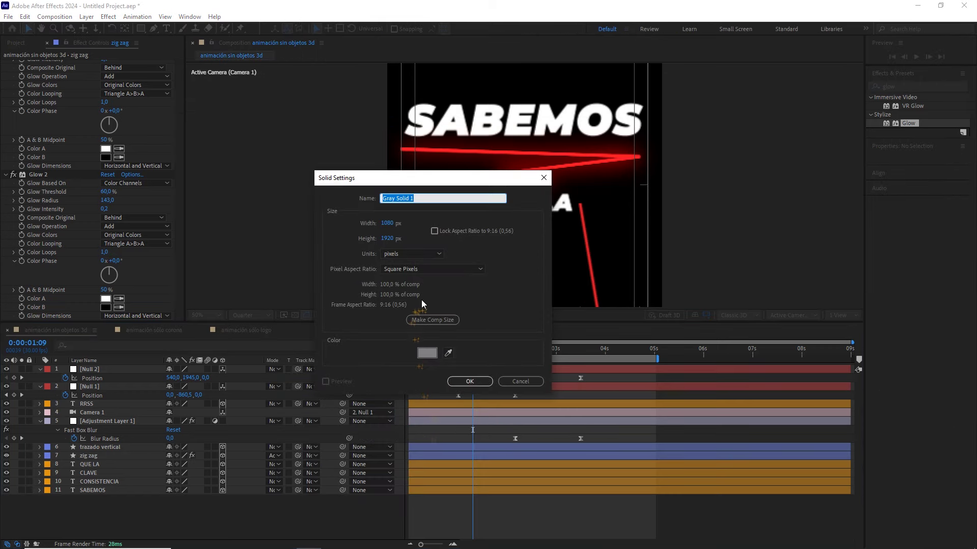
type("bg")
left_click(426, 351)
type("111111")
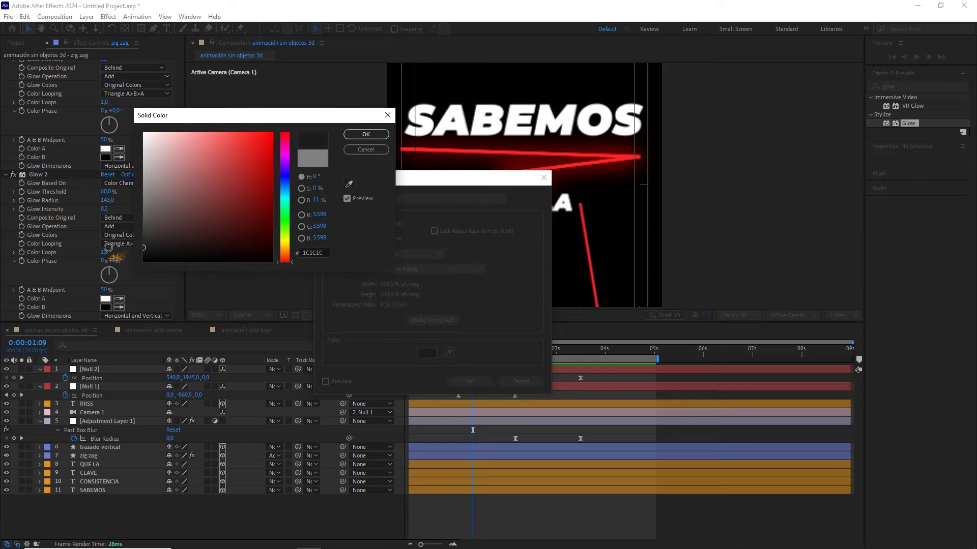
left_click_drag(155, 224, 122, 254)
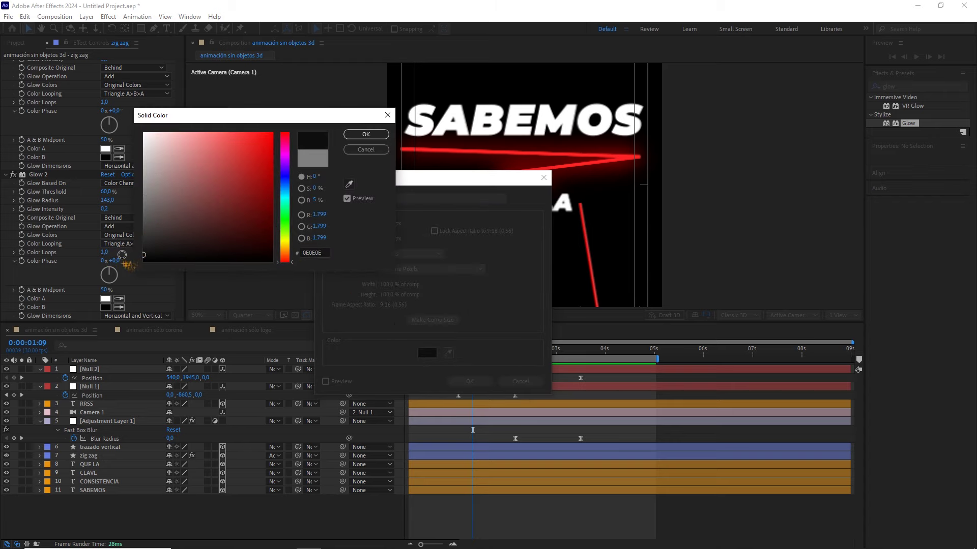
left_click(356, 136)
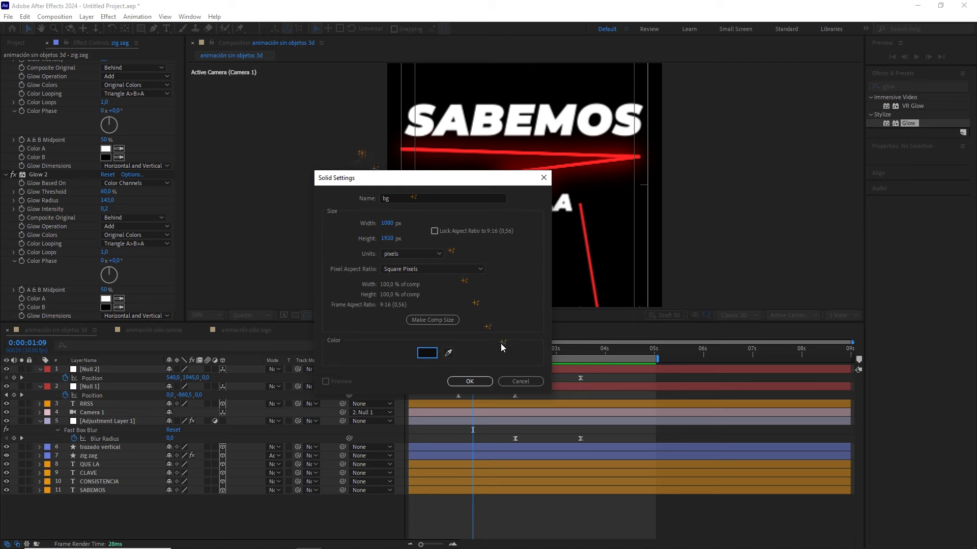
left_click(481, 382)
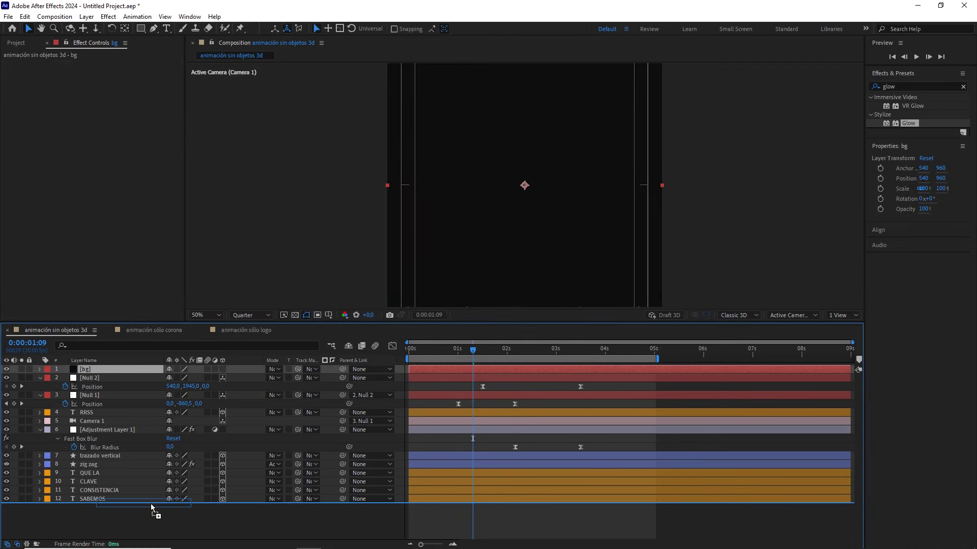
left_click_drag(125, 373, 151, 507)
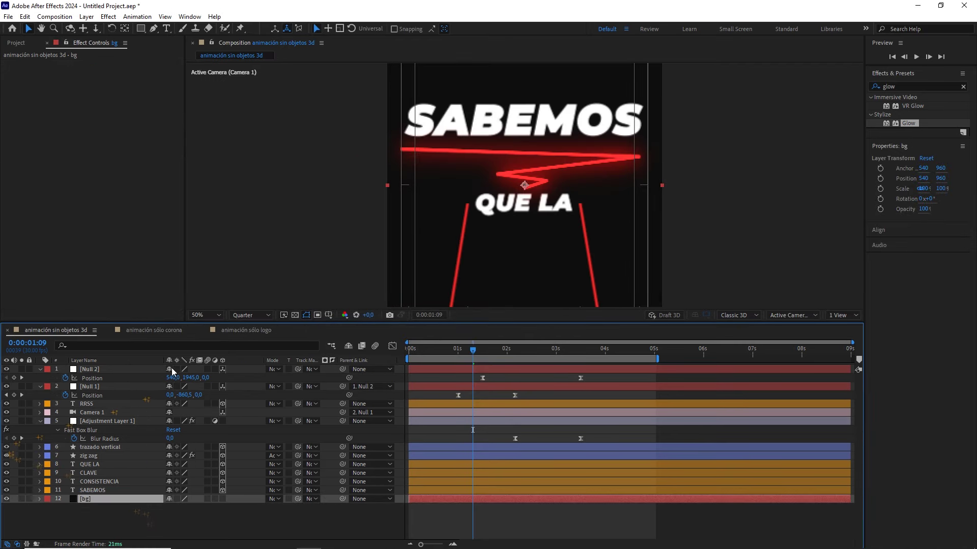
left_click(92, 459)
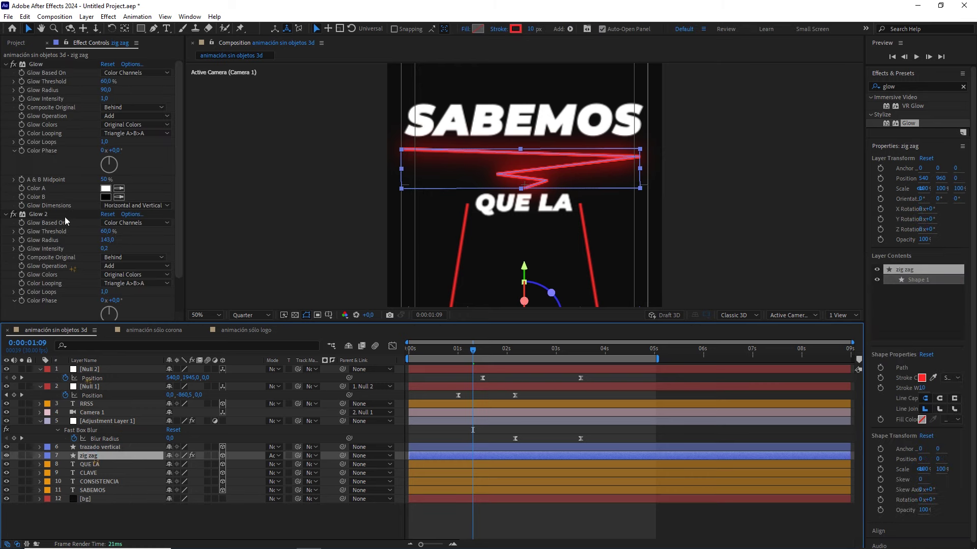
- Copy the Glow and Glow 2 effects from zig zag onto the trazado vertical layer
left_click(6, 64)
left_click(6, 73)
left_click(37, 73)
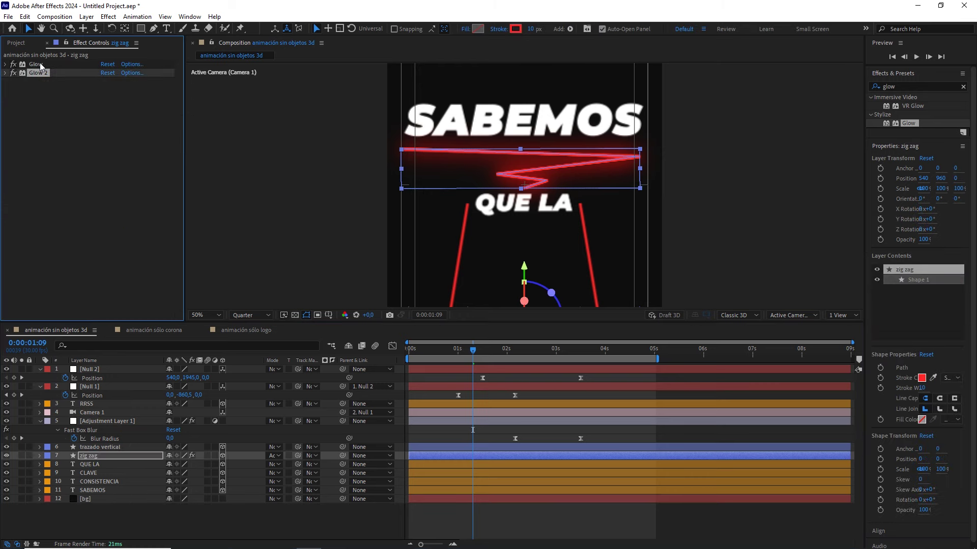
left_click(40, 65, "shift")
key("ctrl+c")
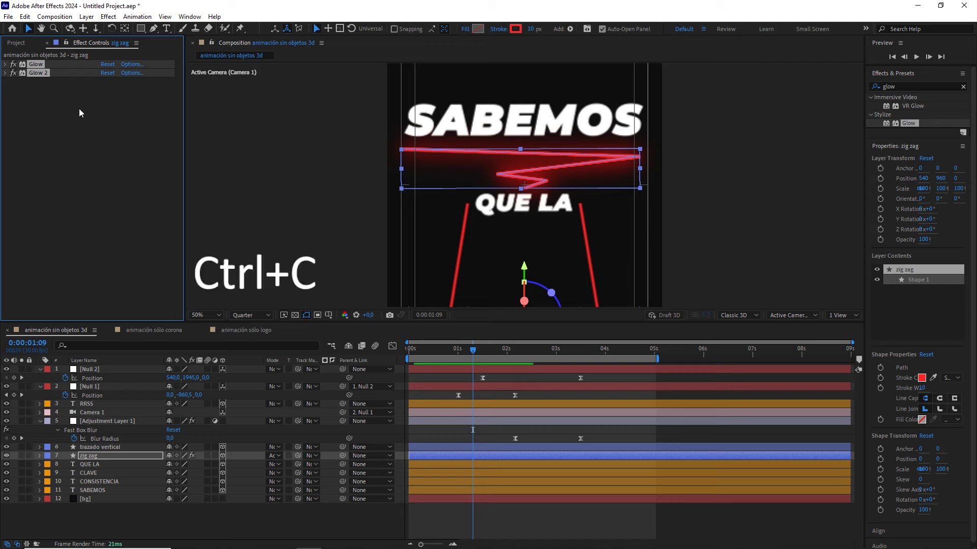
scroll(508, 224, "down", 2)
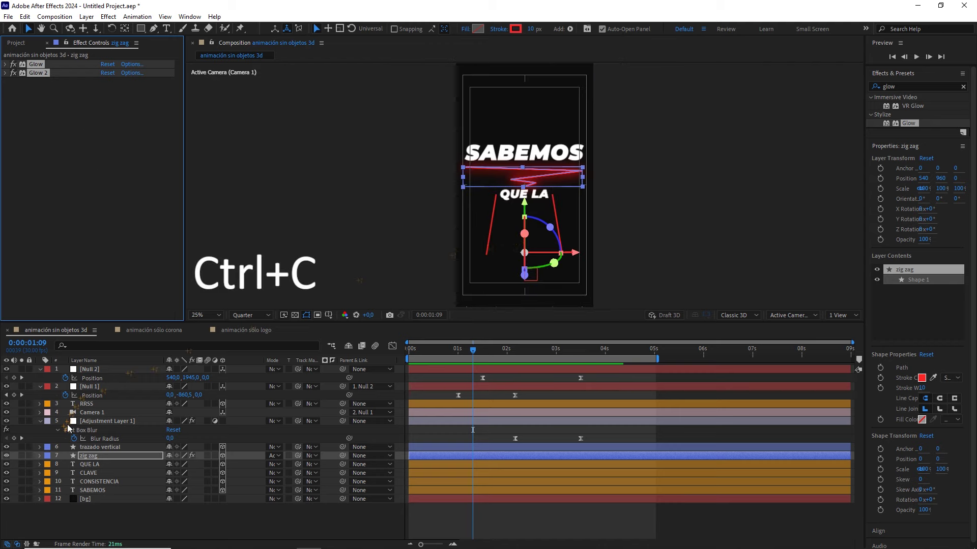
left_click(105, 447)
key("ctrl+v")
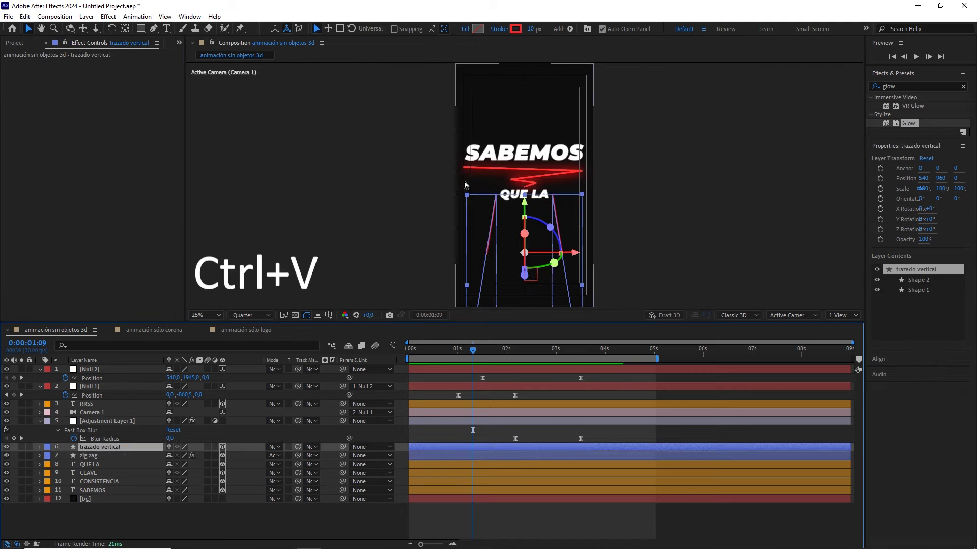
scroll(531, 203, "up", 2)
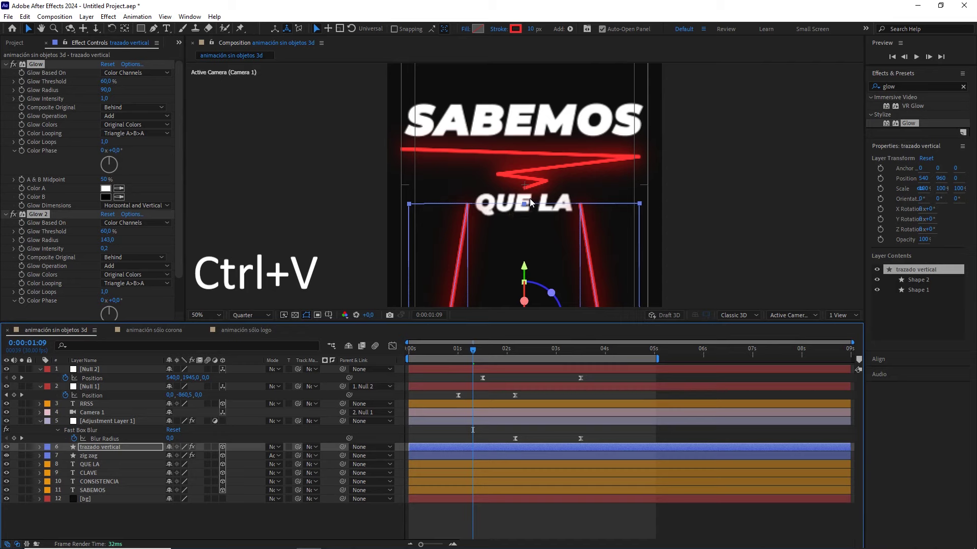
left_click(6, 65, "ctrl")
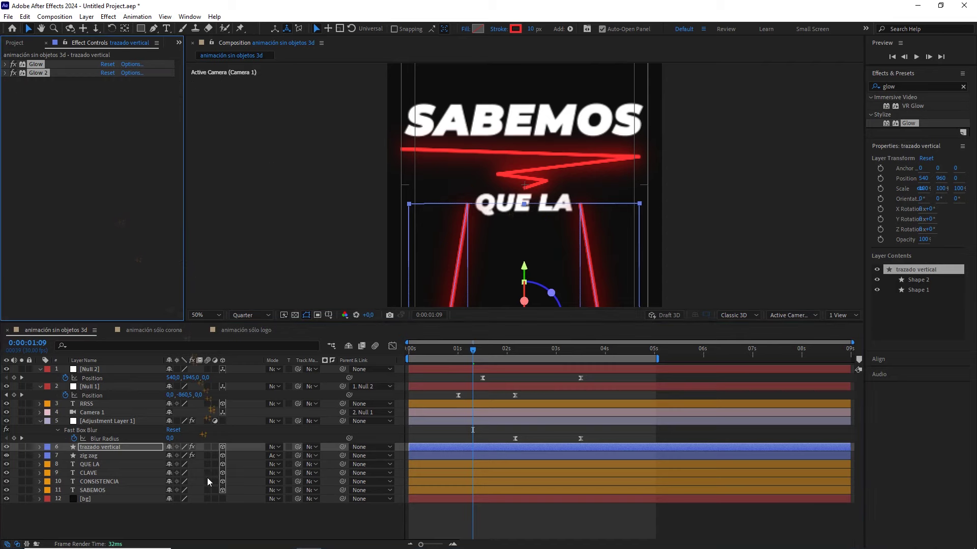
- Set trazado vertical's blending mode to Add, then preview a later moment
left_click(276, 447)
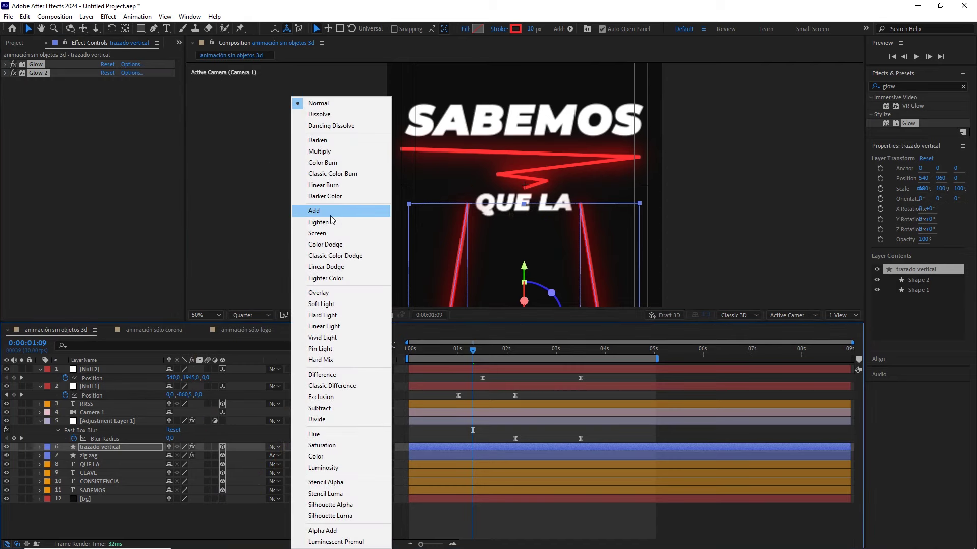
left_click(331, 215)
left_click(331, 215)
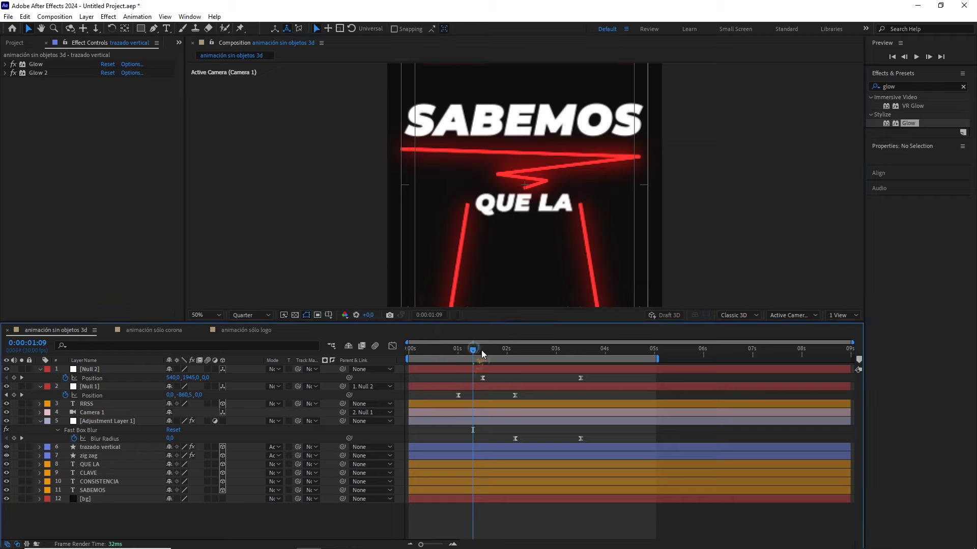
left_click_drag(483, 355, 558, 354)
scroll(551, 259, "down", 2)
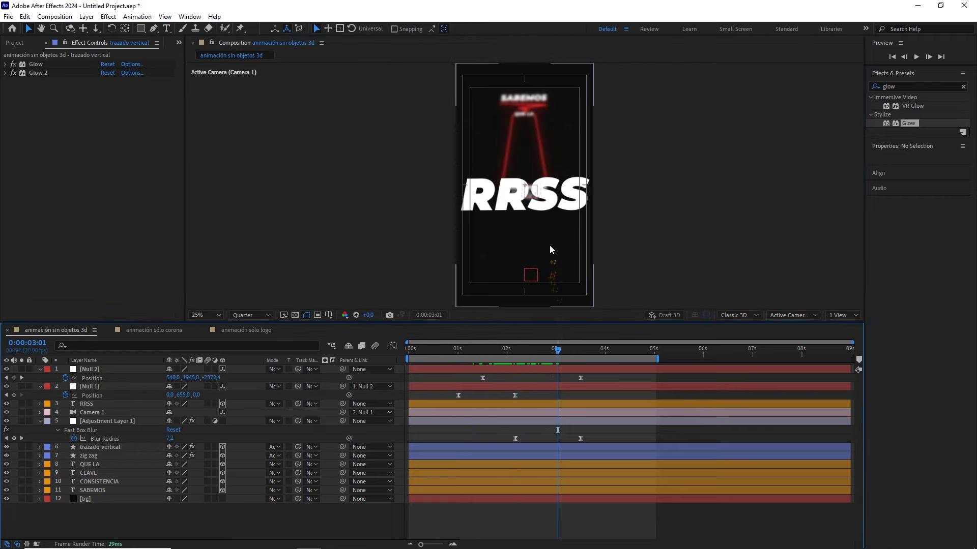
left_click(543, 189)
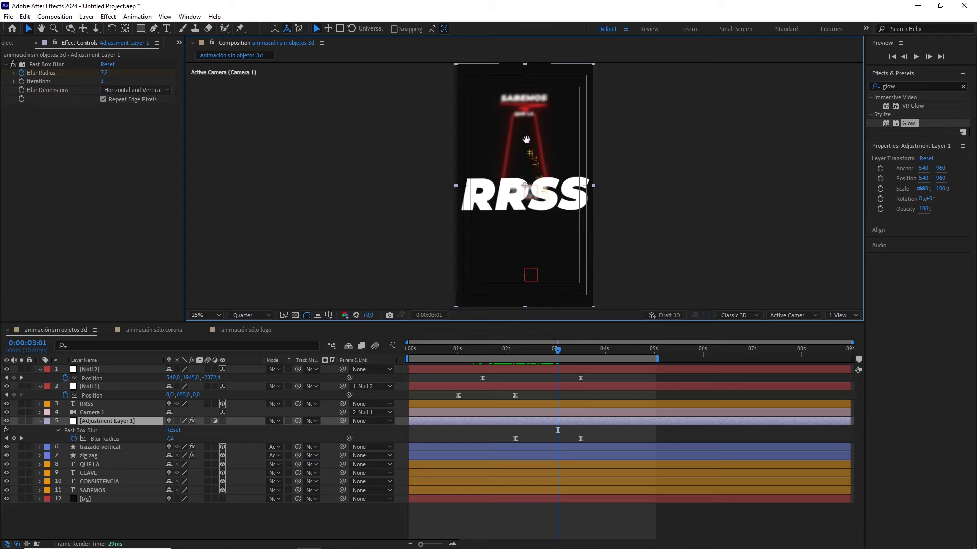
left_click_drag(556, 349, 483, 350)
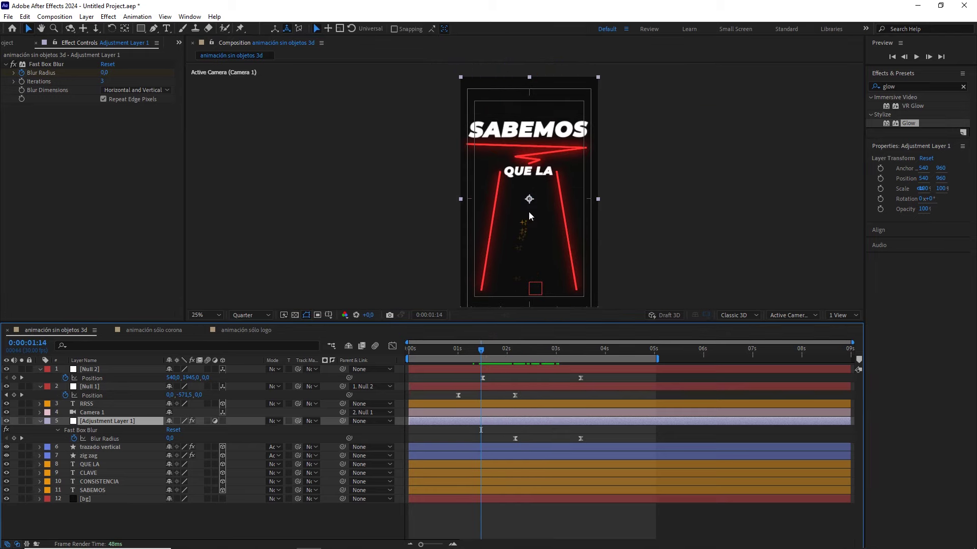
left_click_drag(481, 350, 542, 355)
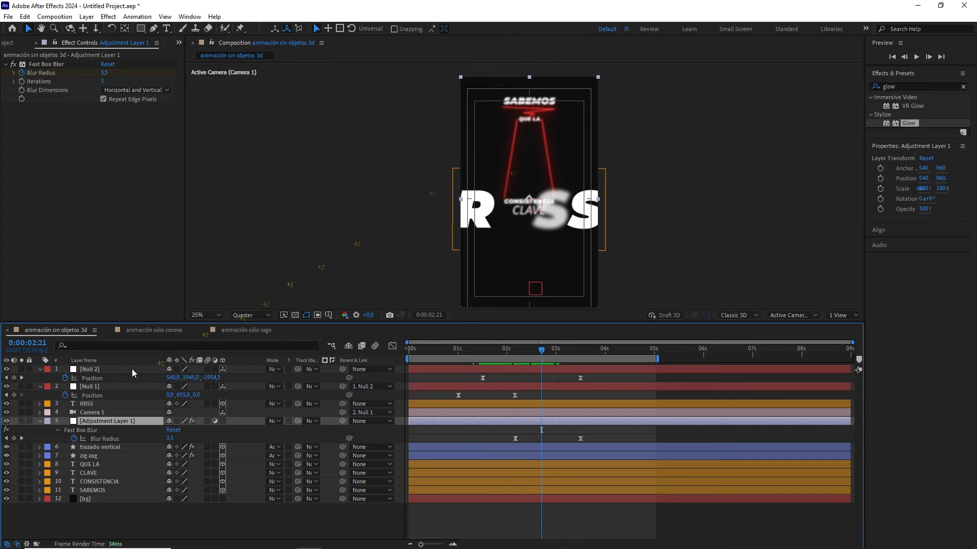
left_click(105, 455)
left_click(106, 447)
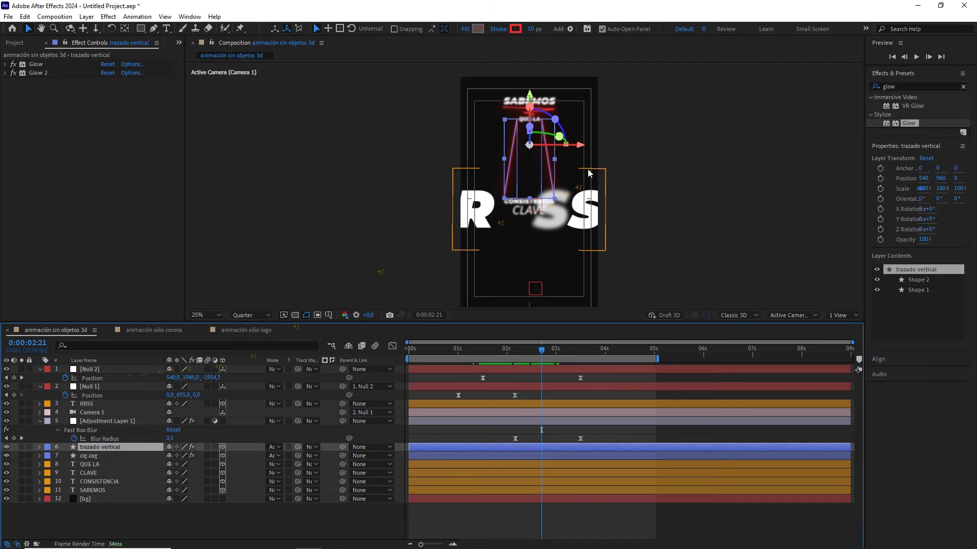
left_click(466, 216)
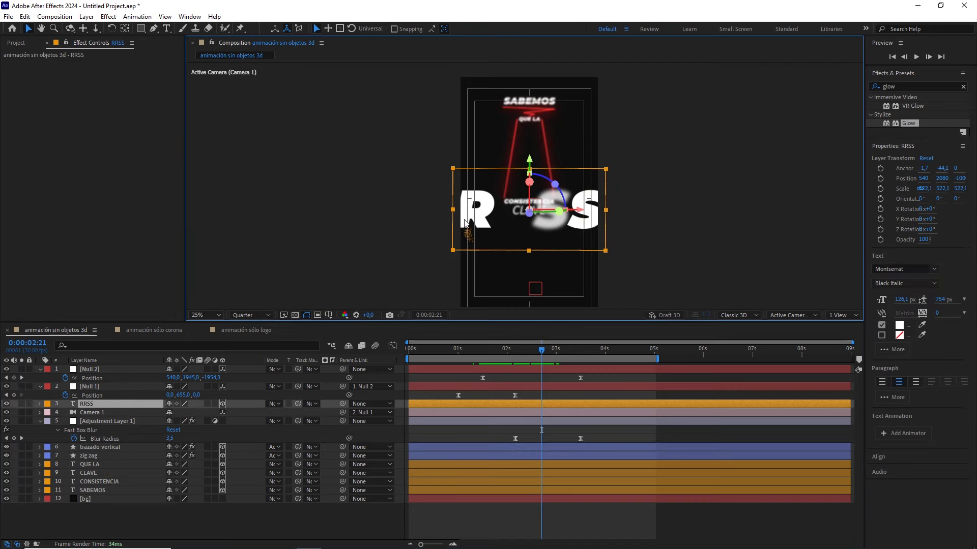
- Duplicate the RRSS text layer and make the original's text light blue (2CB7FF)
key("ctrl+d")
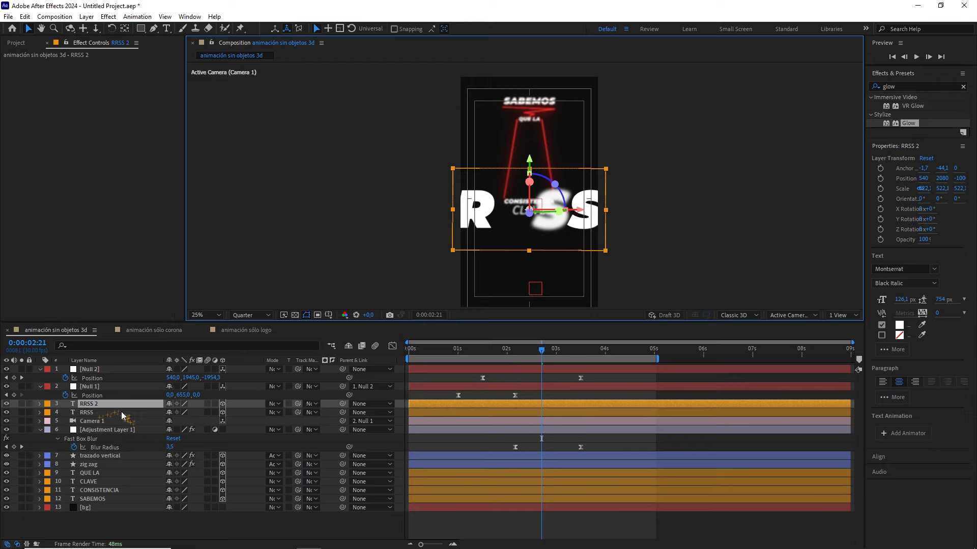
left_click(100, 413)
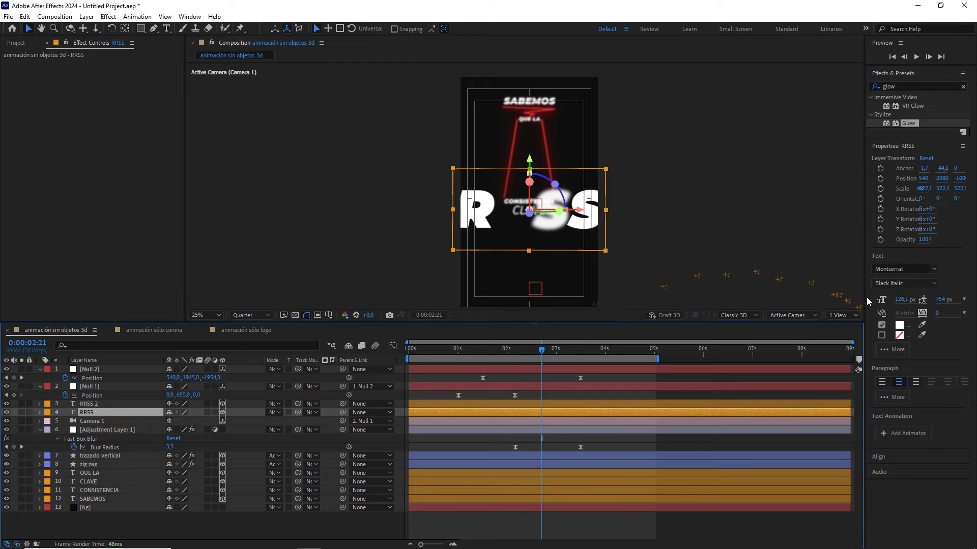
left_click(899, 325)
left_click_drag(222, 173, 250, 127)
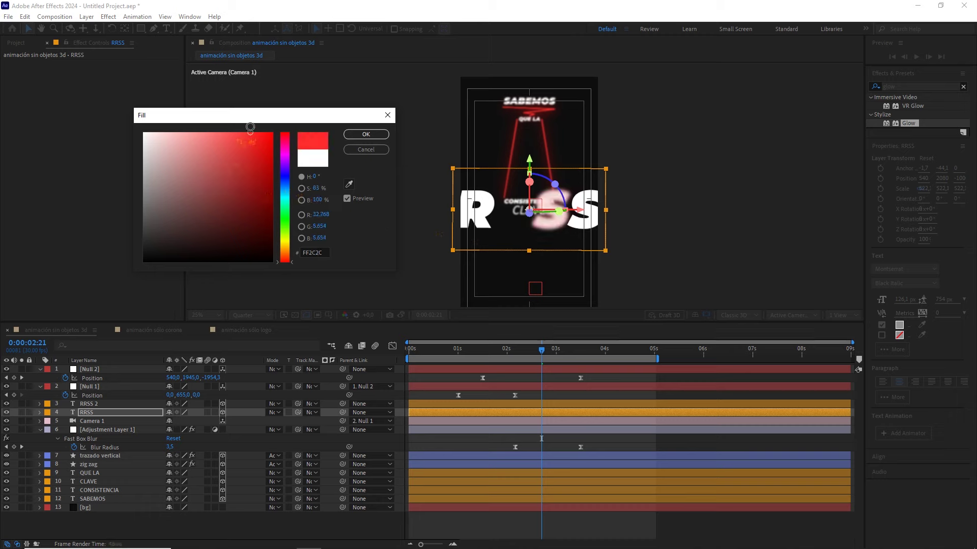
left_click_drag(288, 152, 293, 194)
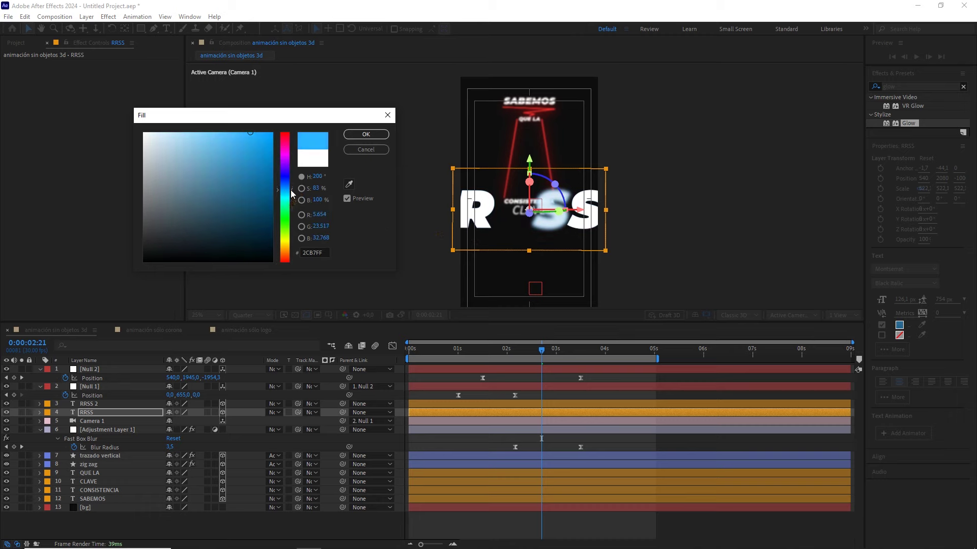
left_click(376, 137)
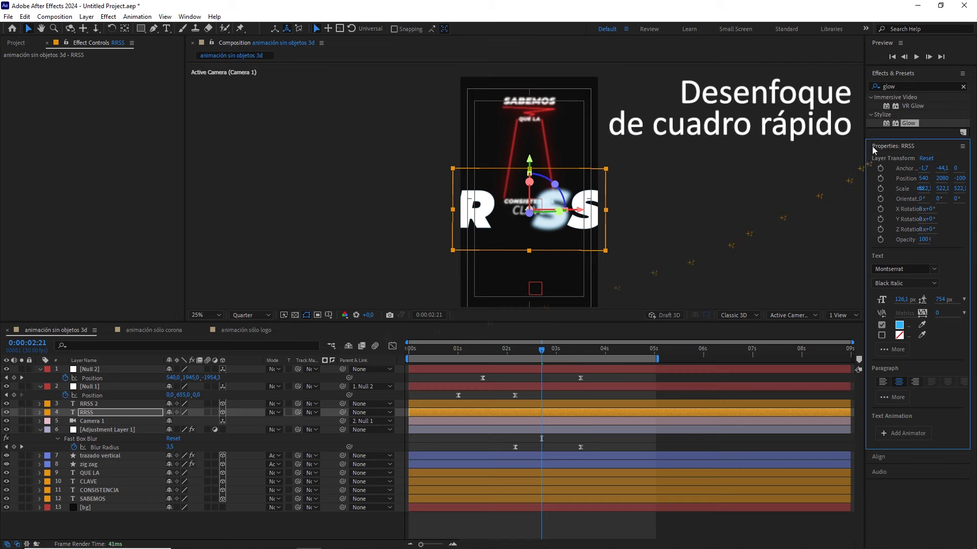
- Apply CC Radial Fast Blur to RRSS with Amount 89 and its centre moved onto the text
left_click(908, 85)
type("radial fa")
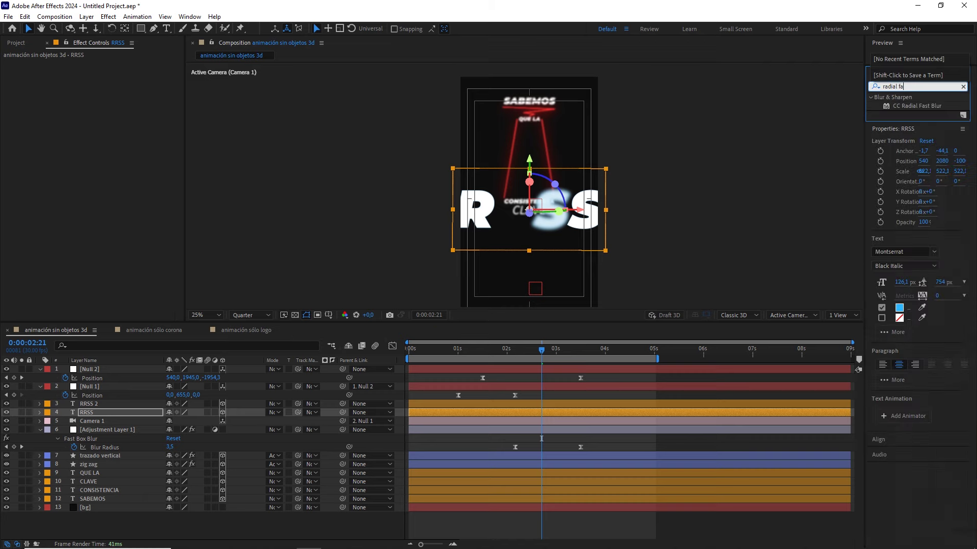
left_click_drag(923, 104, 106, 411)
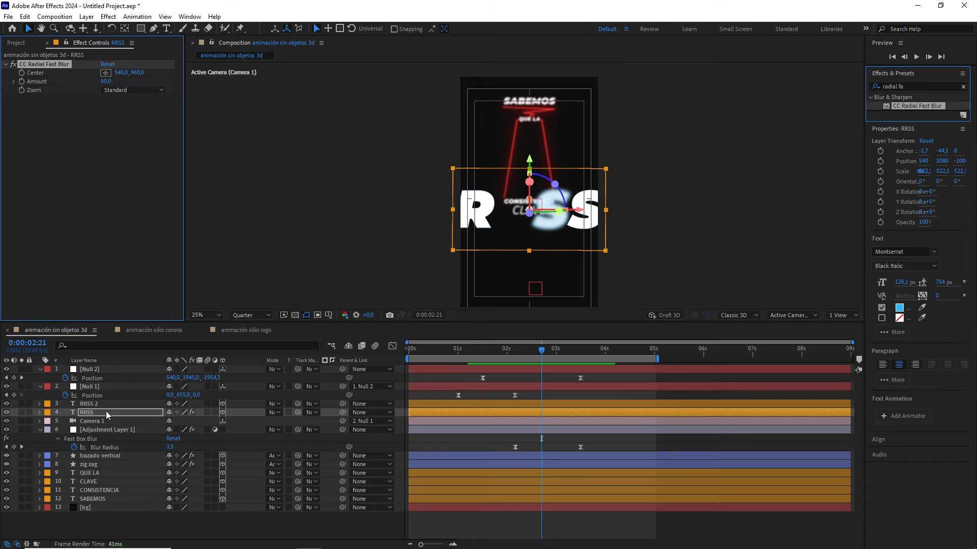
left_click(23, 412)
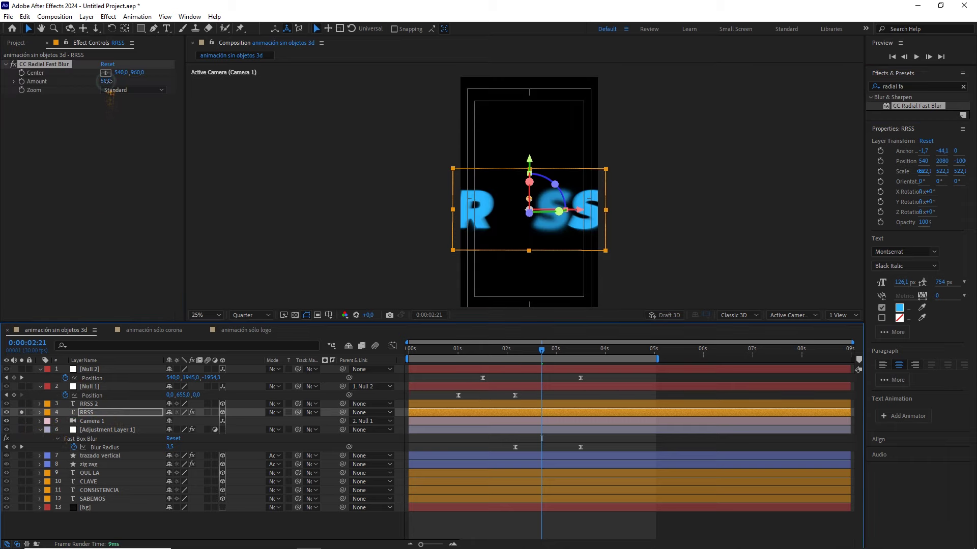
left_click_drag(107, 81, 156, 78)
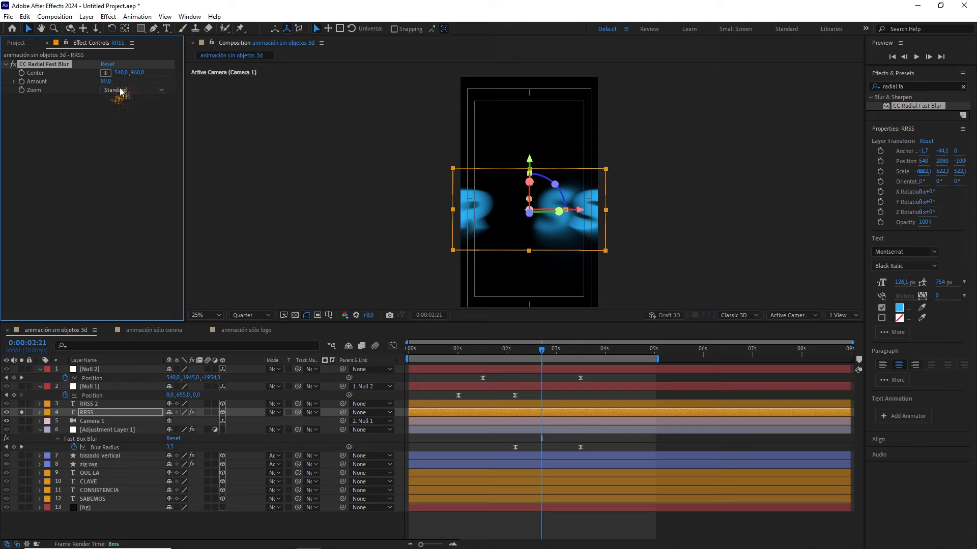
scroll(550, 214, "up", 2)
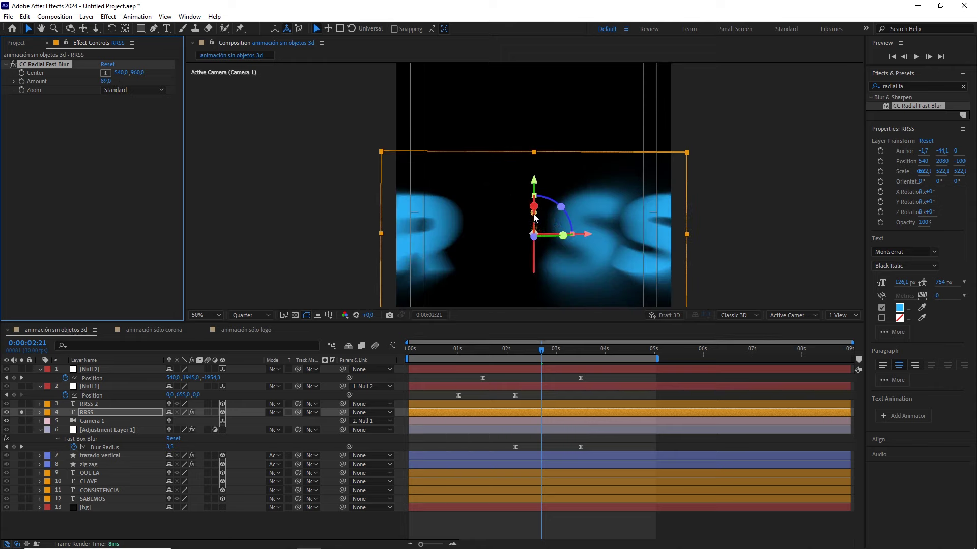
mouse_move(534, 213)
left_mouse_down()
mouse_move(512, 221)
mouse_move(532, 235)
left_mouse_up()
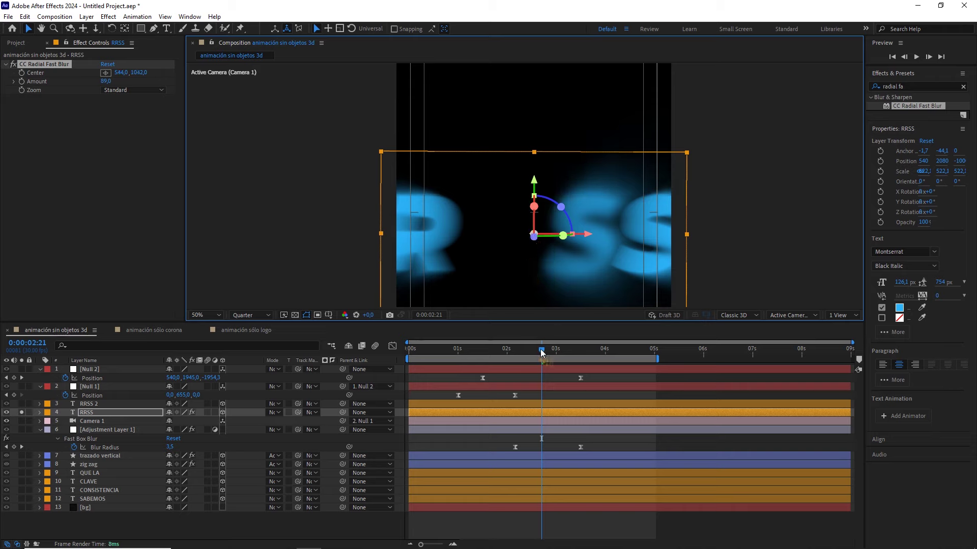
- Check the blurred RRSS at a later frame, then show all layers and return to 0:00:03:02
mouse_move(542, 349)
left_mouse_down()
mouse_move(568, 359)
mouse_move(531, 358)
mouse_move(574, 357)
left_mouse_up()
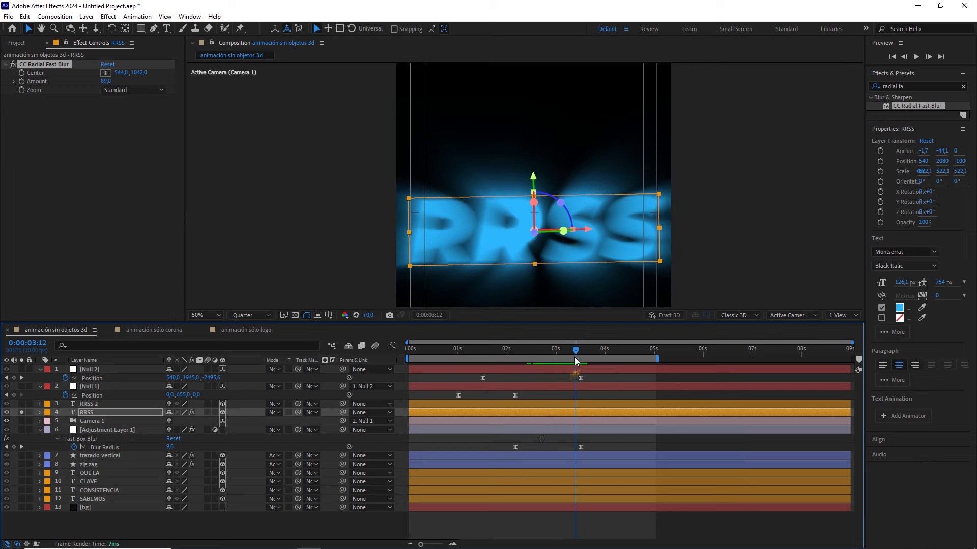
left_click(22, 413)
key("comma")
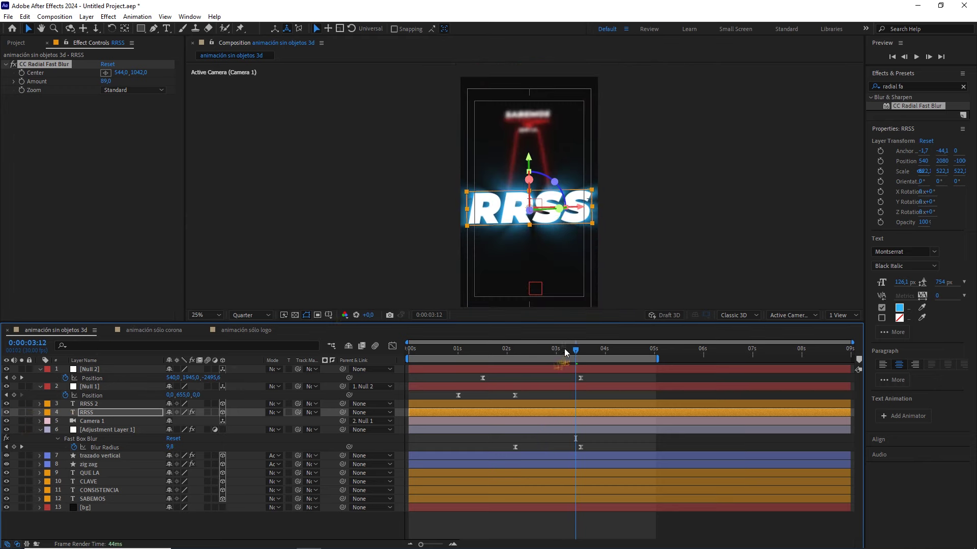
left_click_drag(566, 352, 559, 350)
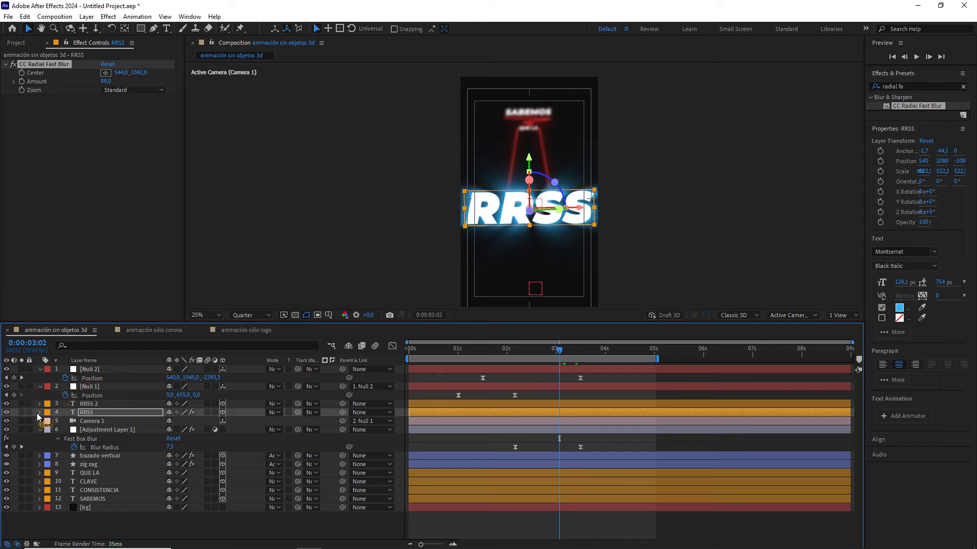
left_click(199, 527)
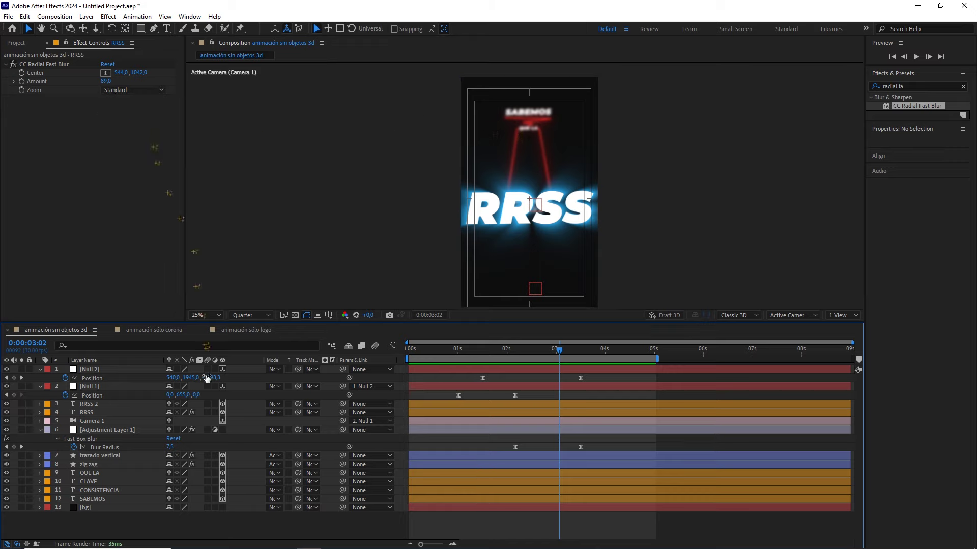
- Add a new Adjustment Layer 2 and apply a Color Control effect to it
right_click(194, 524)
mouse_move(254, 402)
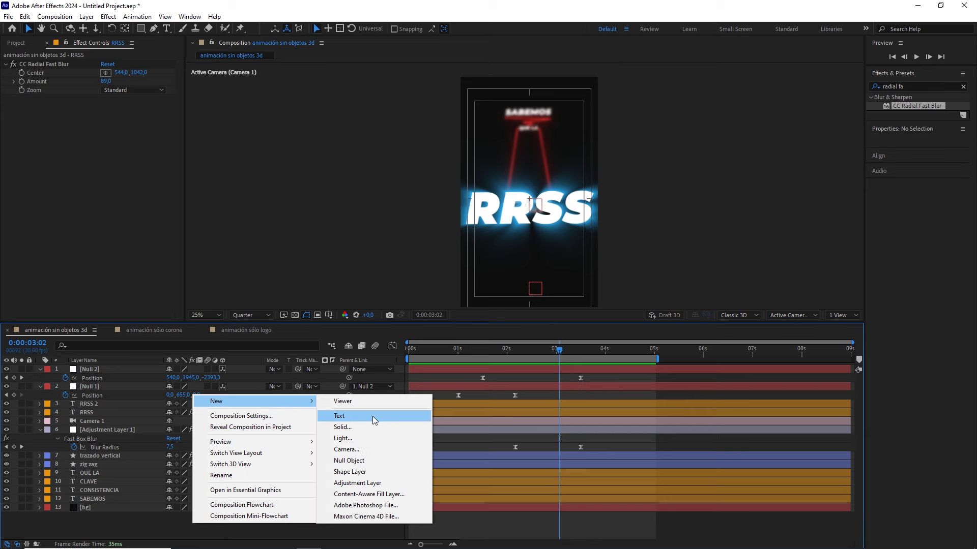
left_click(365, 482)
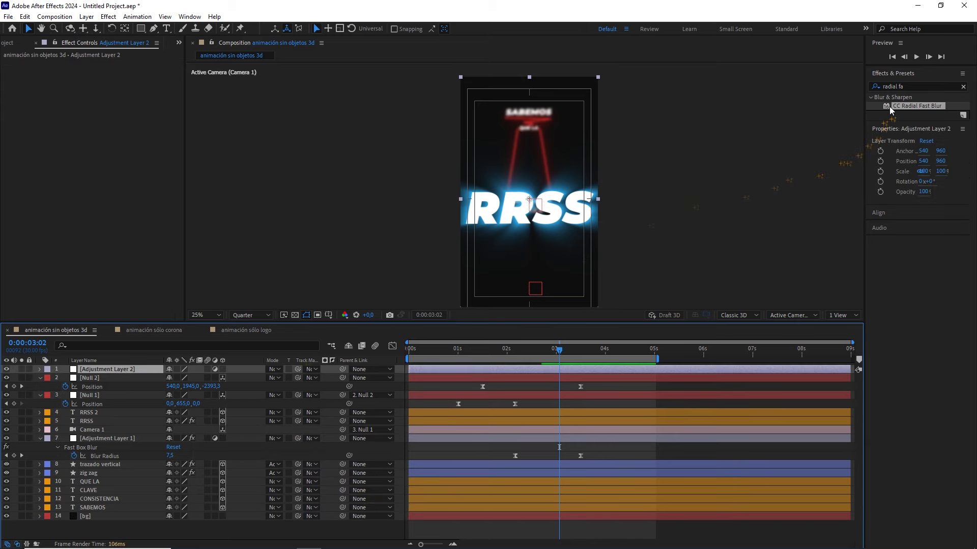
left_click(881, 85)
type("co")
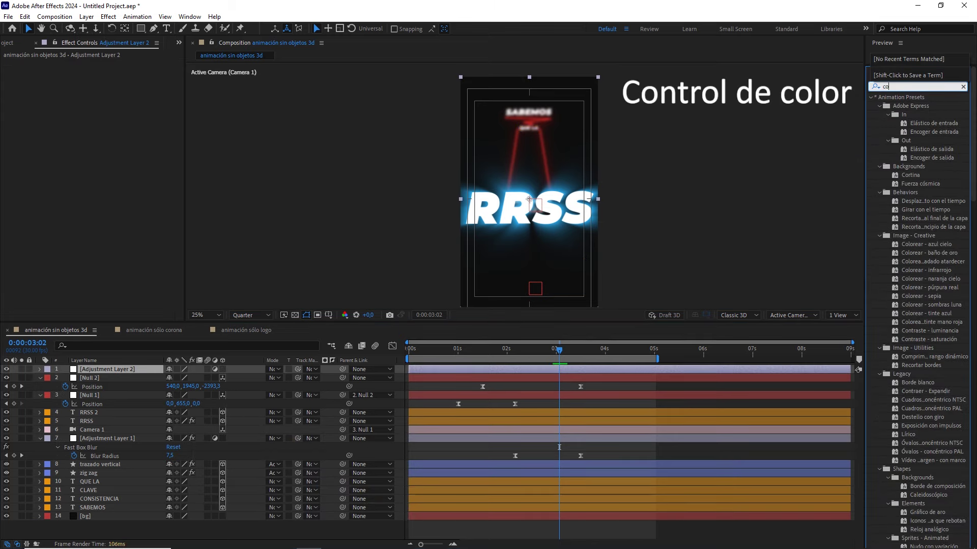
type("lor co")
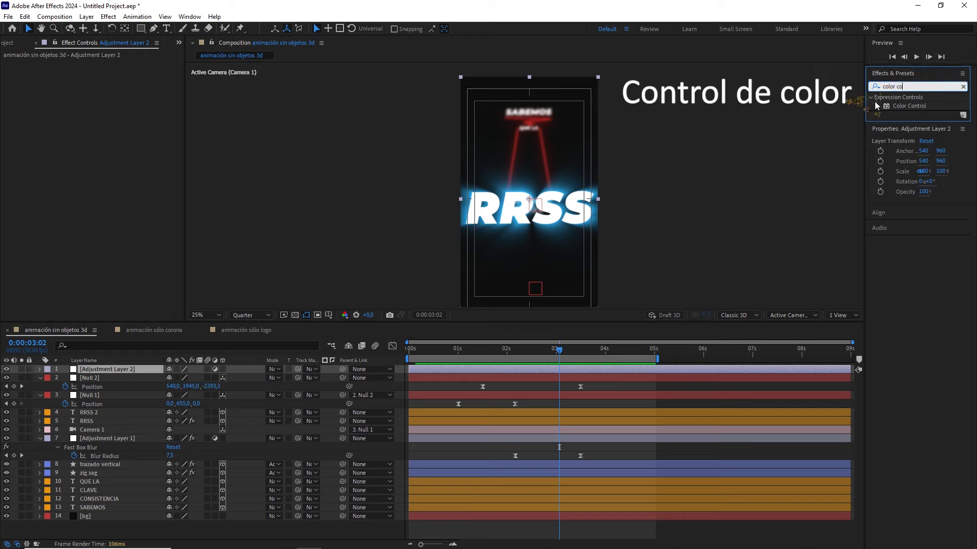
left_click_drag(914, 107, 105, 370)
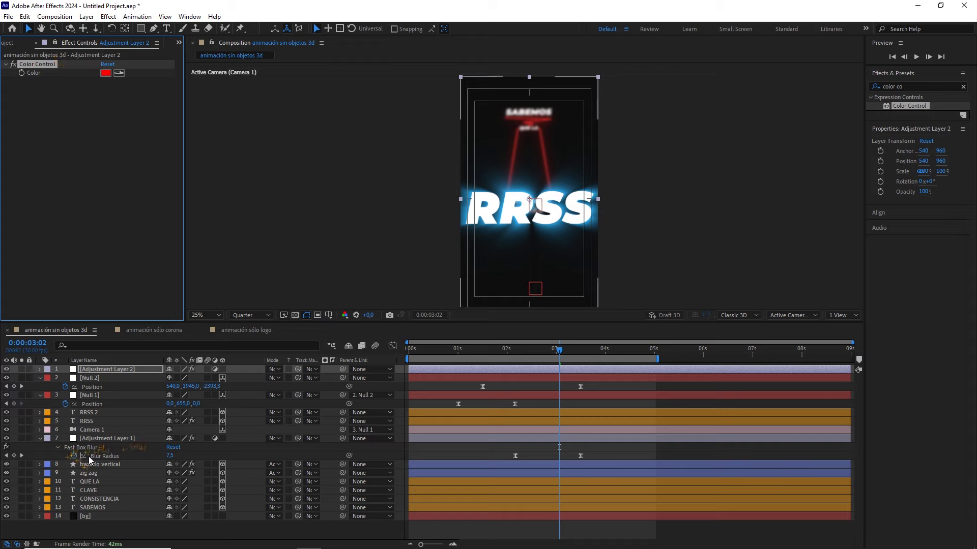
left_click(101, 464)
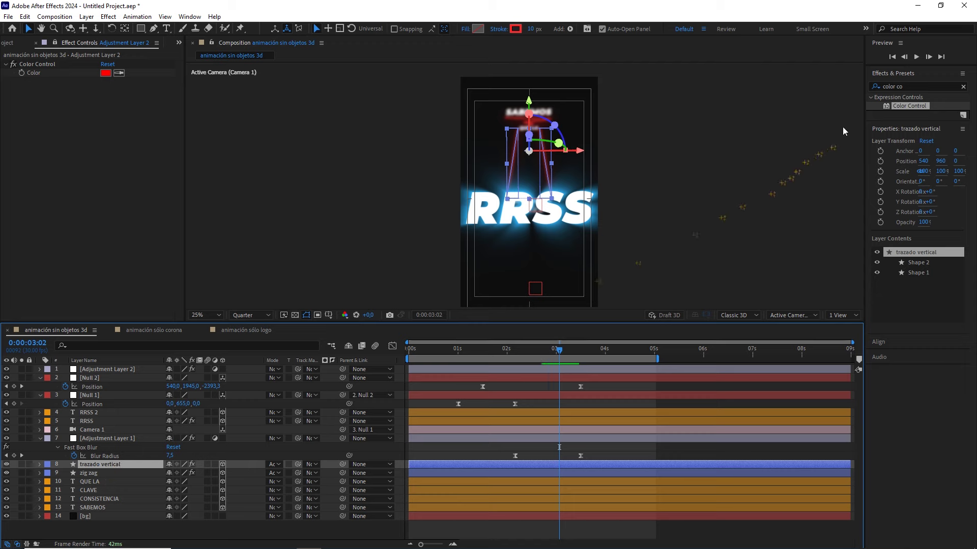
- Apply a Fill effect to trazado vertical and set its colour to green
left_click(963, 87)
left_click(876, 86)
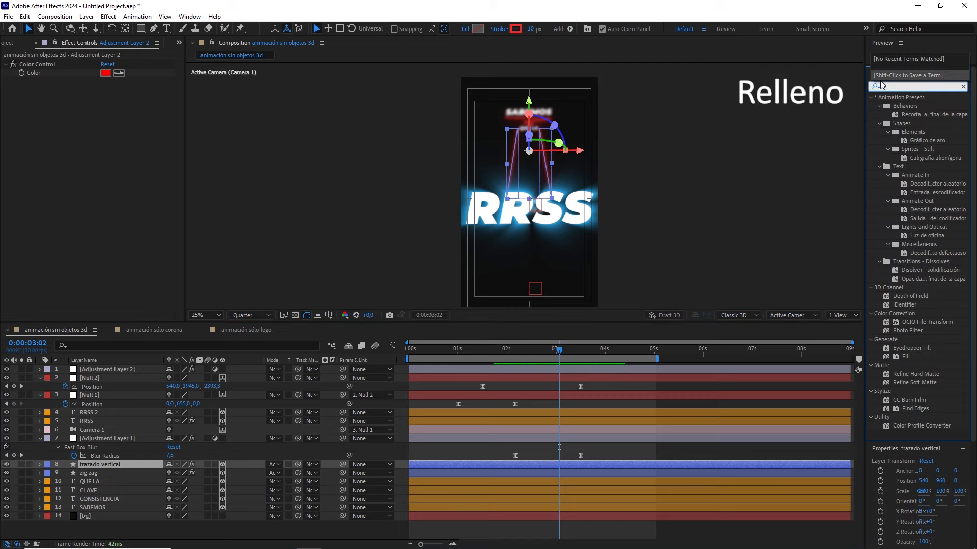
type("fill")
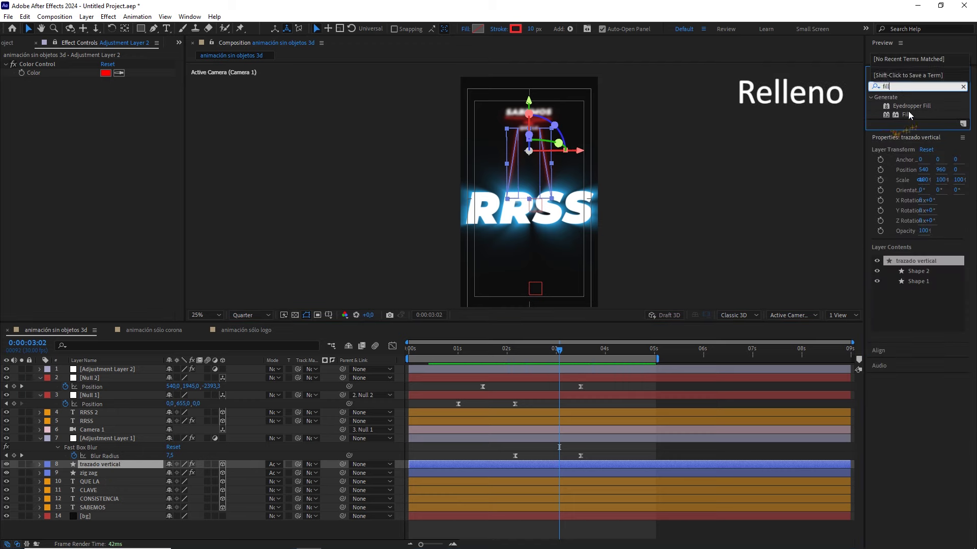
left_click_drag(905, 114, 507, 253)
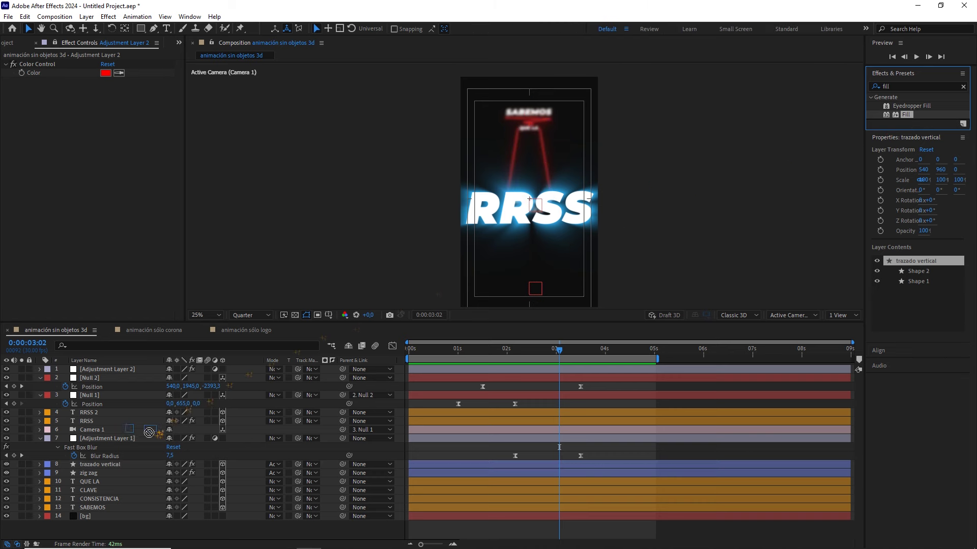
left_click(120, 462)
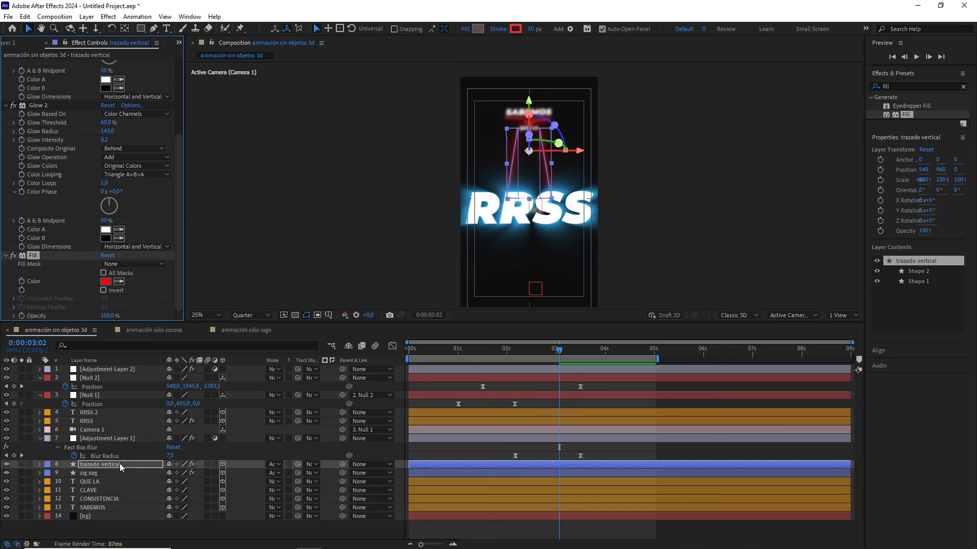
left_click(105, 282)
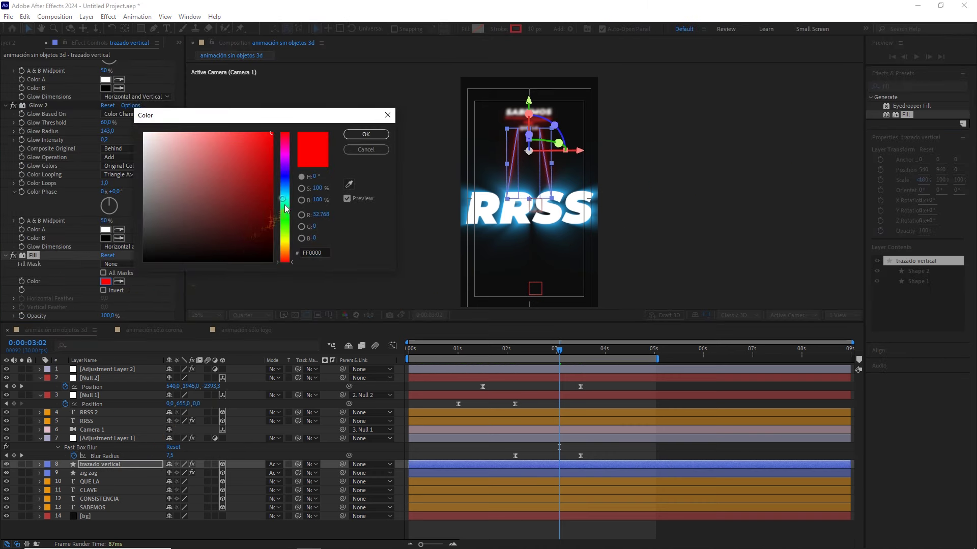
left_click(287, 222)
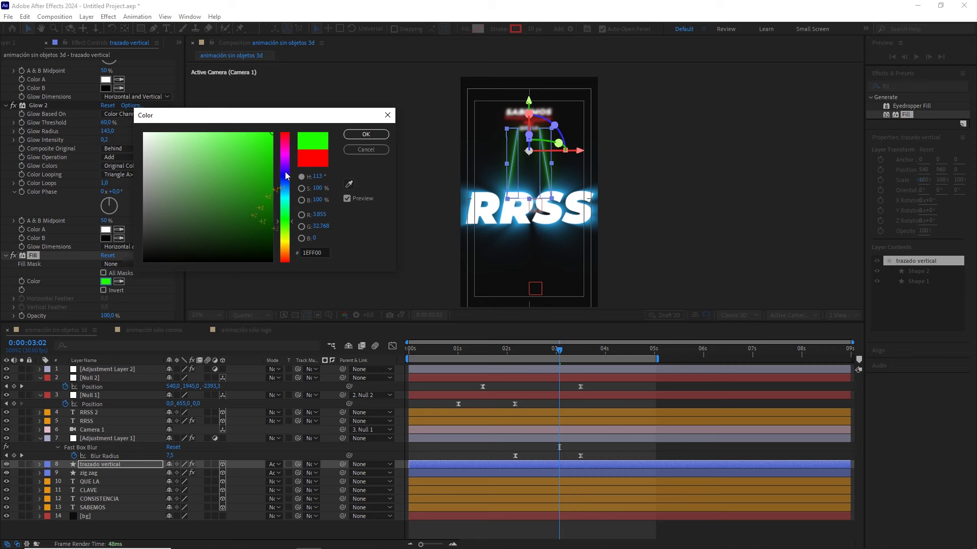
left_click(357, 134)
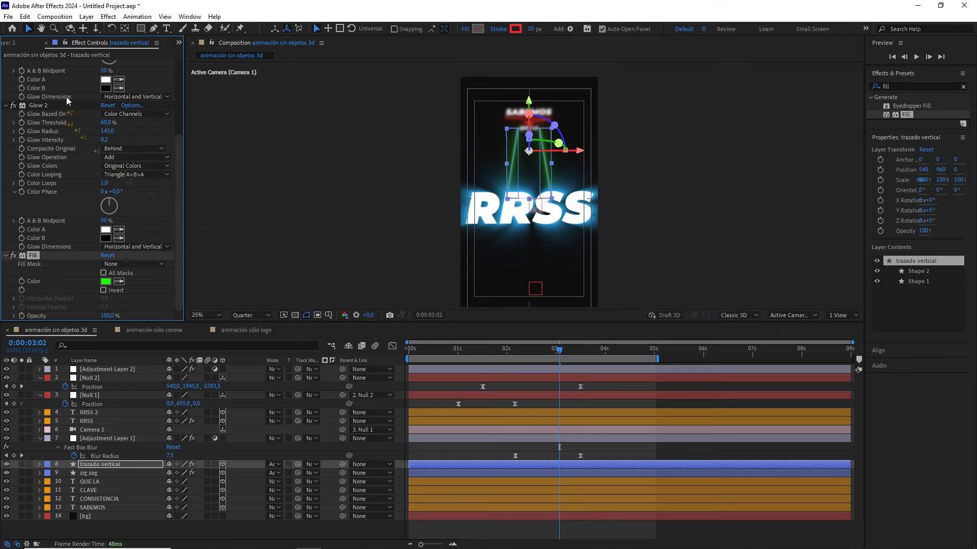
- Pick-whip trazado vertical's Fill Color to Adjustment Layer 2's Color Control
left_click(96, 438)
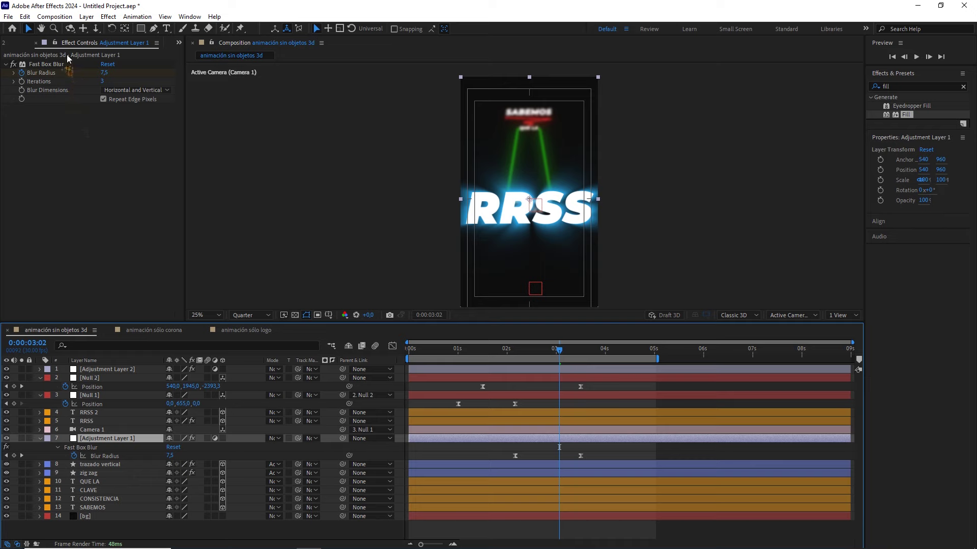
left_click(178, 40)
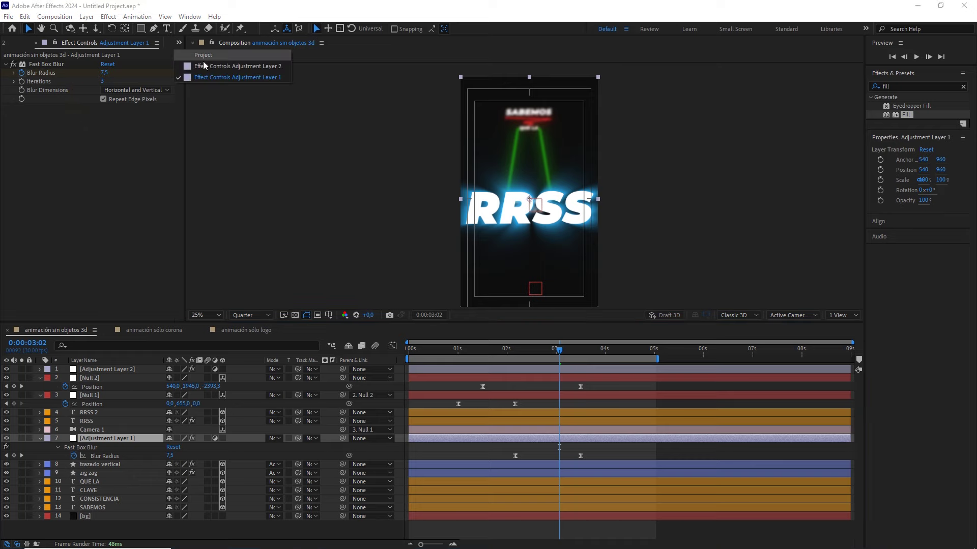
left_click(204, 62)
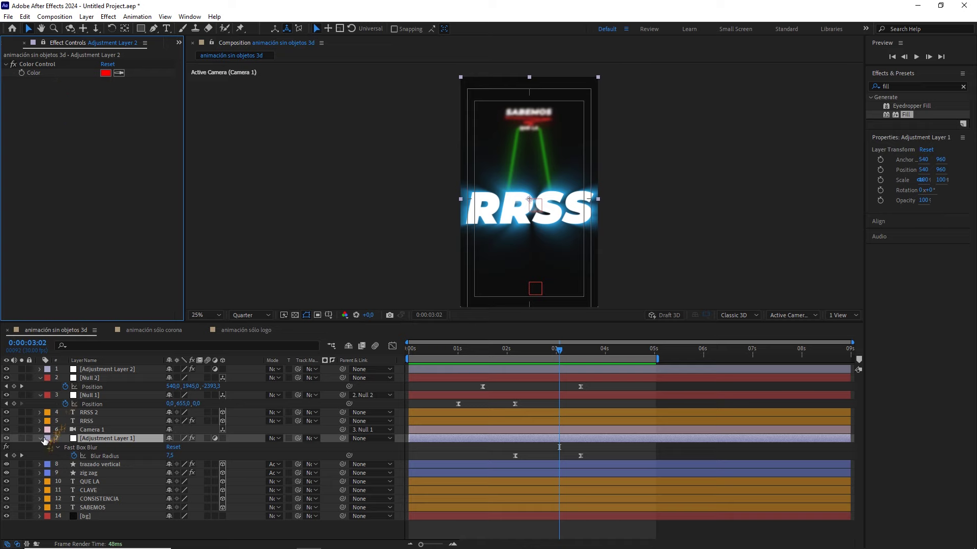
left_click_drag(92, 471, 66, 464)
left_click(39, 463)
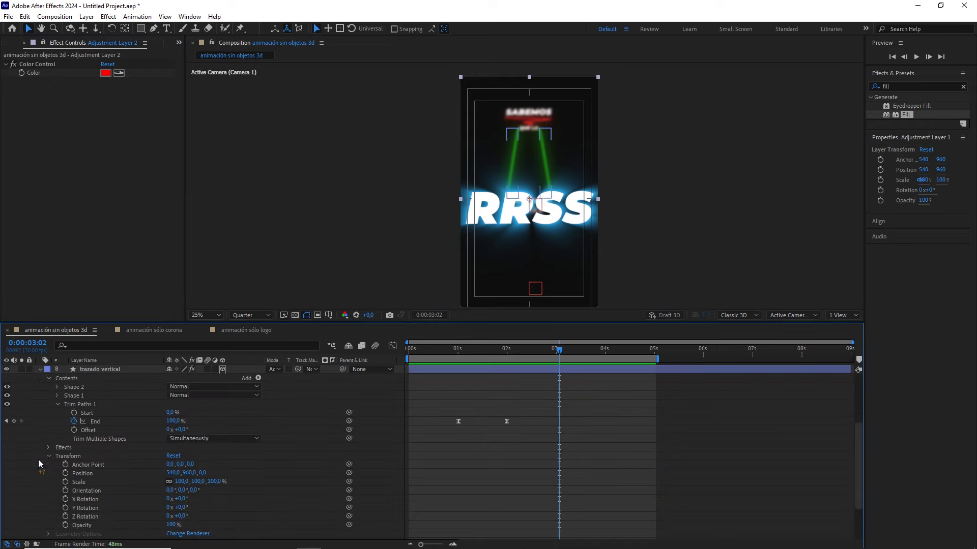
left_click(48, 447)
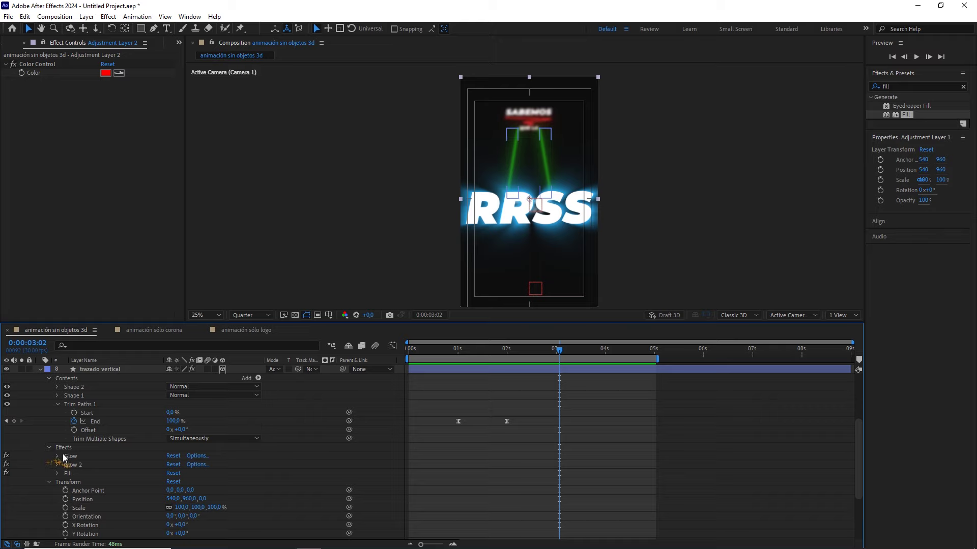
left_click(58, 473)
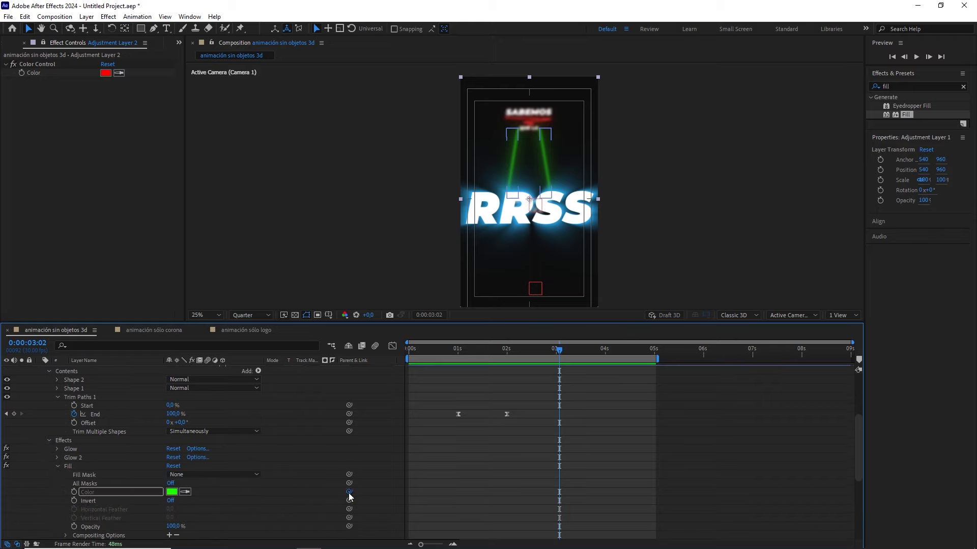
mouse_move(349, 493)
left_mouse_down()
mouse_move(35, 105)
mouse_move(39, 74)
left_mouse_up()
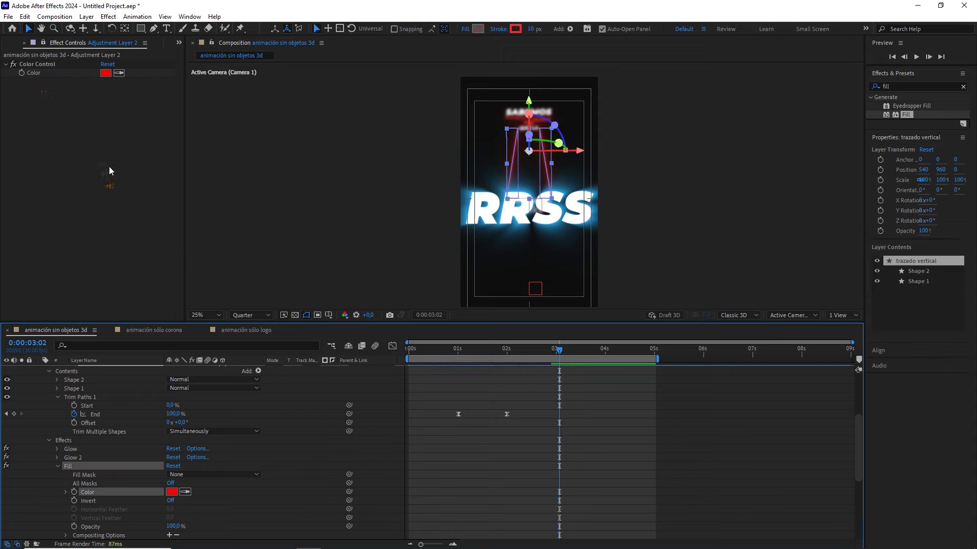
- Finish the Fill link and set the Color Control colour to yellow (FCFF00)
left_click(109, 167)
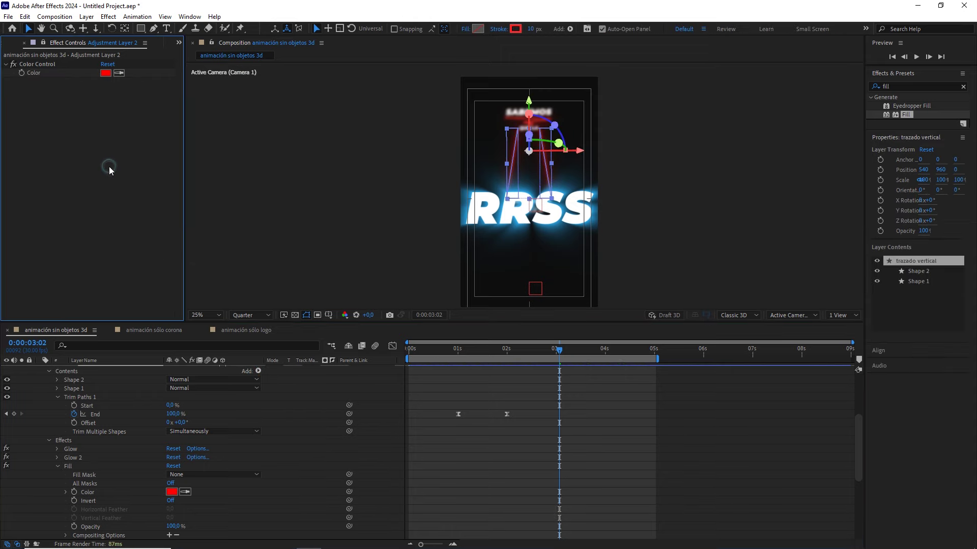
left_click(108, 71)
left_click_drag(282, 145, 292, 216)
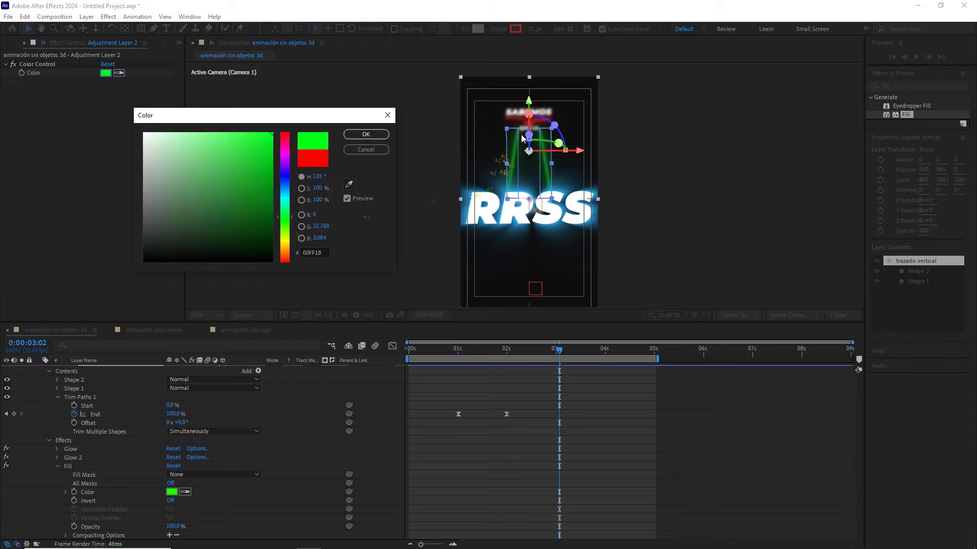
left_click_drag(288, 167, 287, 244)
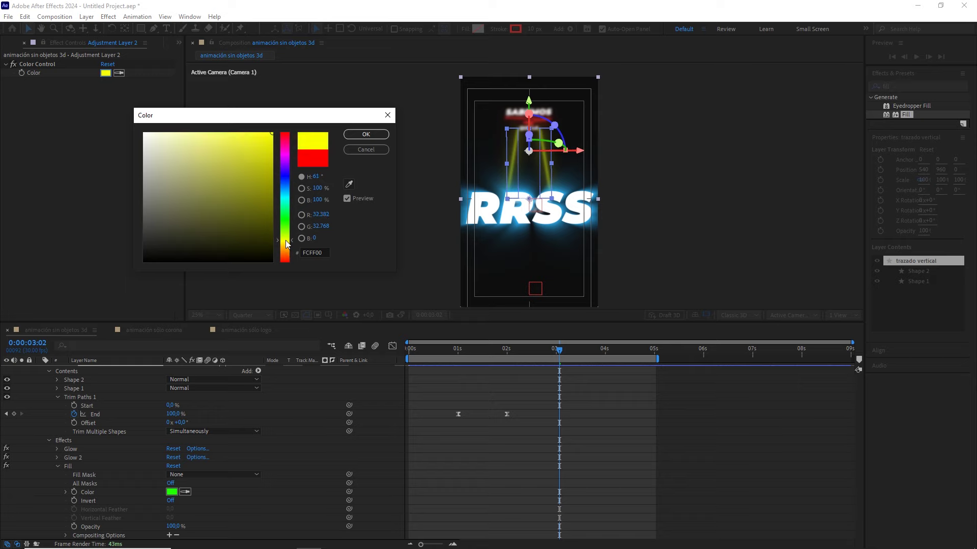
left_click(369, 135)
scroll(61, 385, "up", 4)
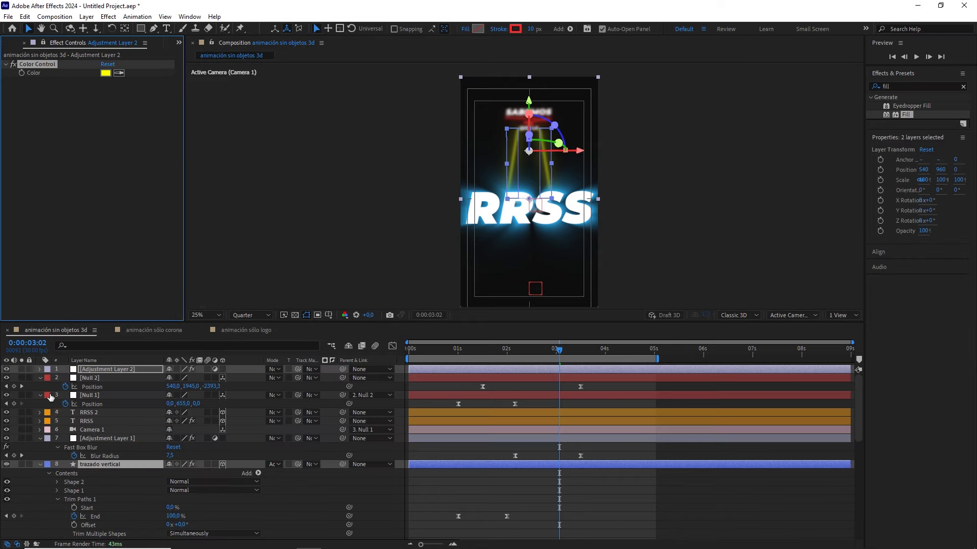
left_click(39, 464)
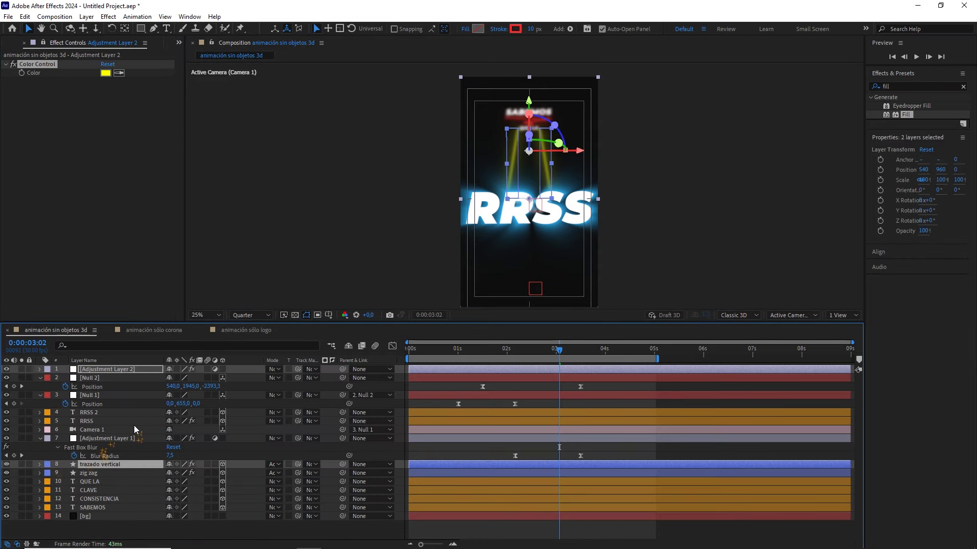
mouse_move(138, 425)
left_mouse_down()
mouse_move(86, 448)
mouse_move(94, 473)
left_mouse_up()
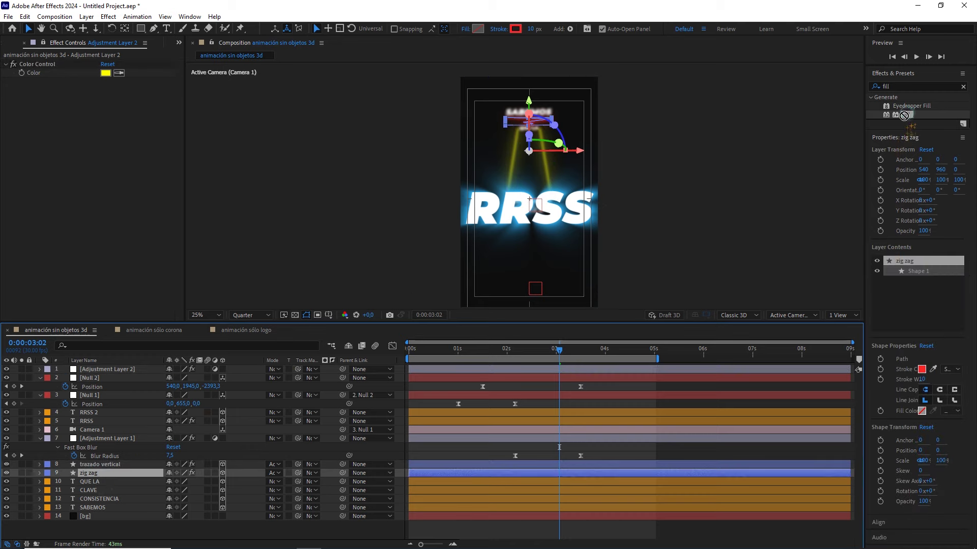
- Add a Fill effect to zig zag and link its Color to the Color Control
left_click_drag(905, 117, 102, 479)
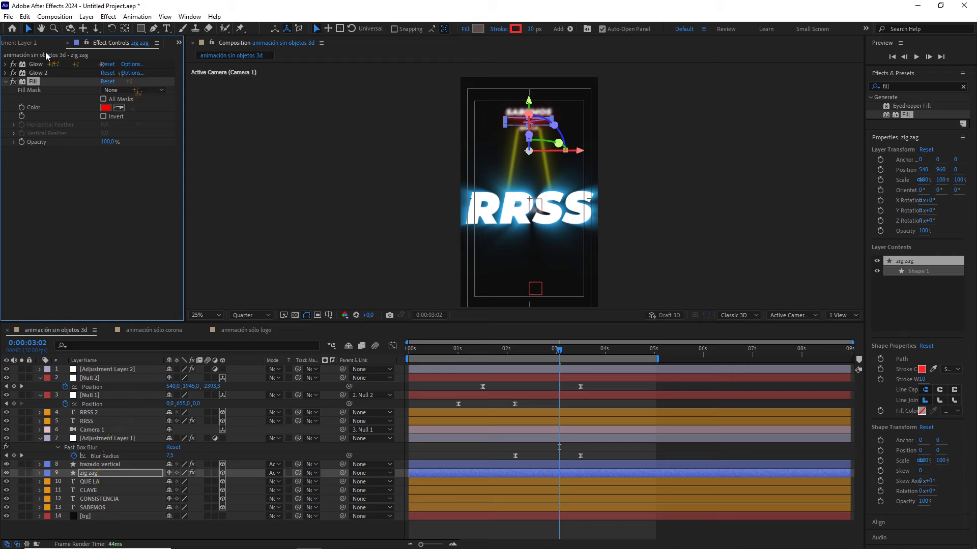
left_click(179, 42)
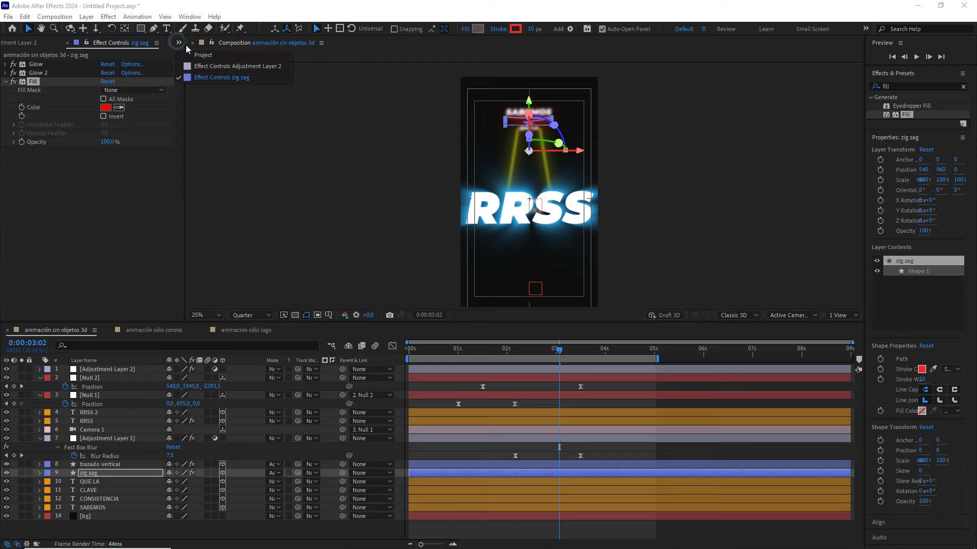
left_click(214, 62)
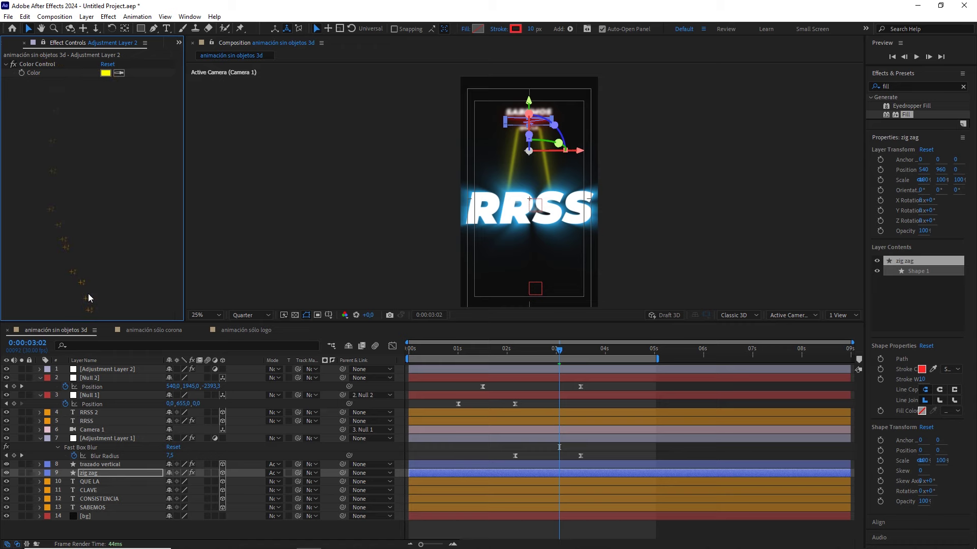
left_click(39, 473)
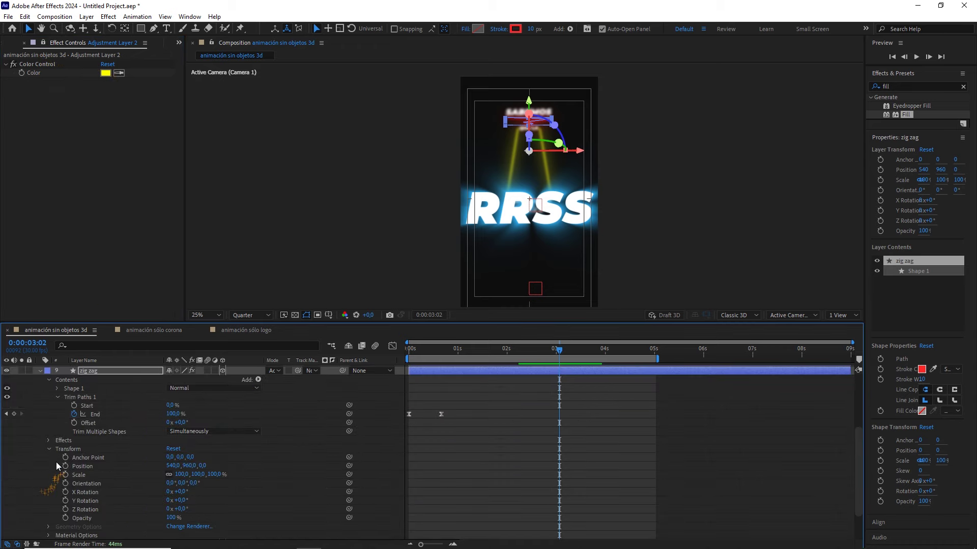
left_click(49, 441)
left_click(57, 466)
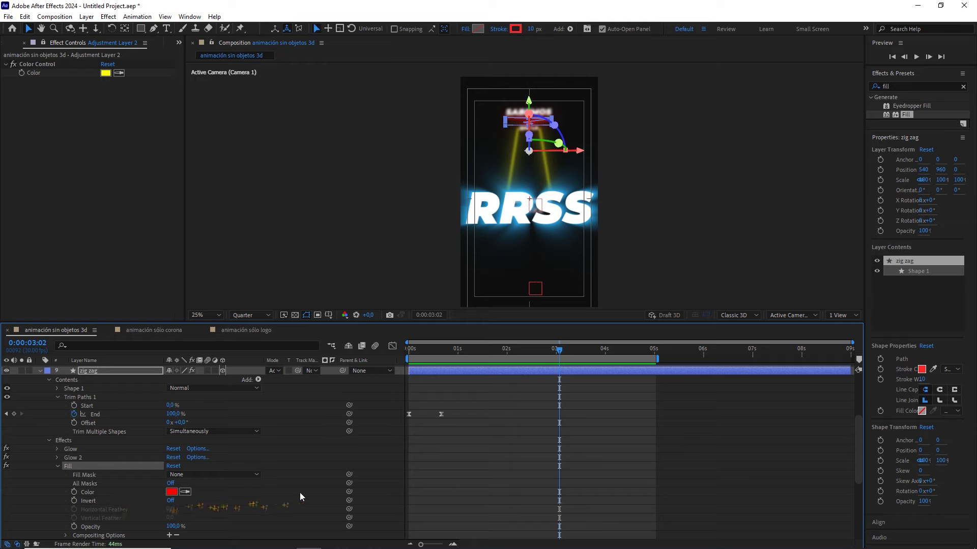
left_click_drag(349, 491, 66, 74)
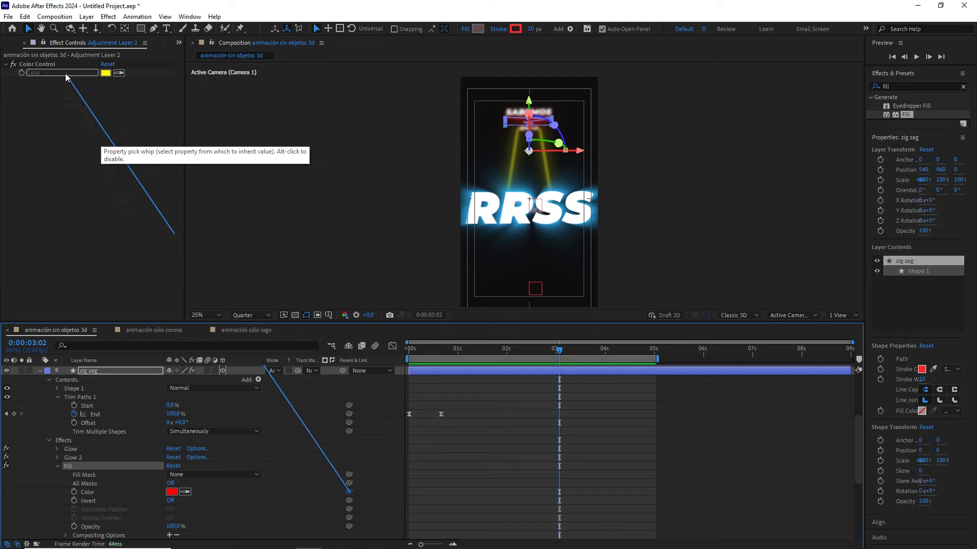
left_click_drag(67, 75, 66, 75)
- Change the Color Control colour to purple (9C00FF) and return to the CONSISTENCIA CLAVE moment
left_click(638, 138)
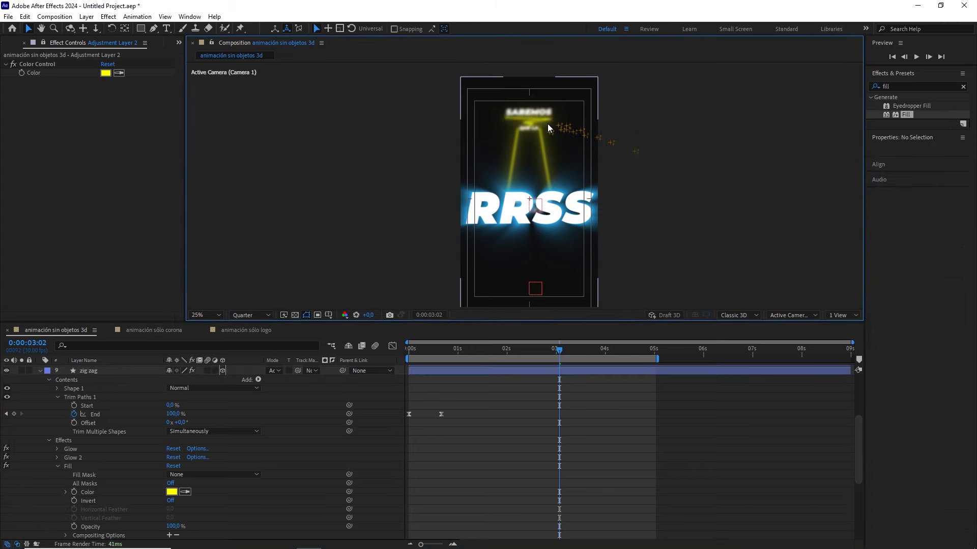
left_click(106, 73)
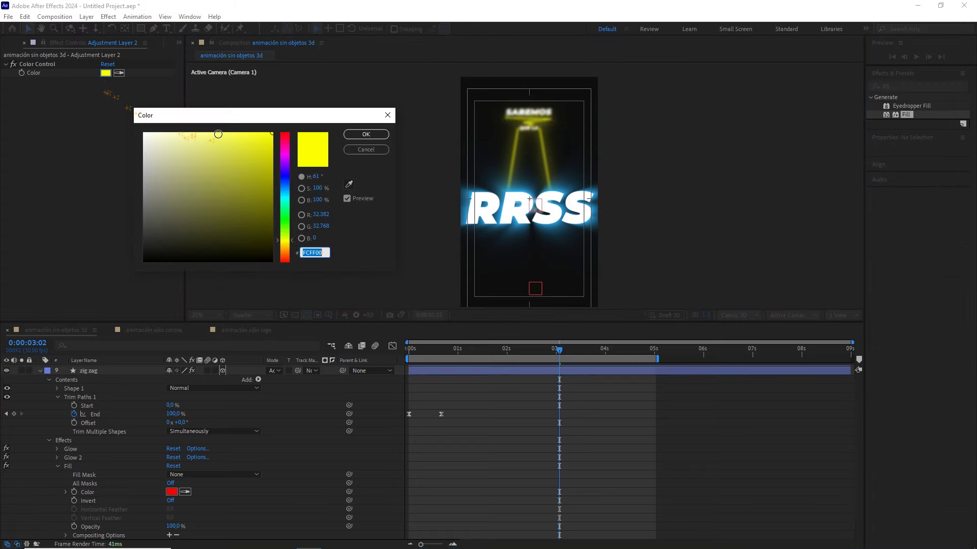
mouse_move(284, 141)
left_mouse_down()
mouse_move(287, 231)
mouse_move(293, 166)
left_mouse_up()
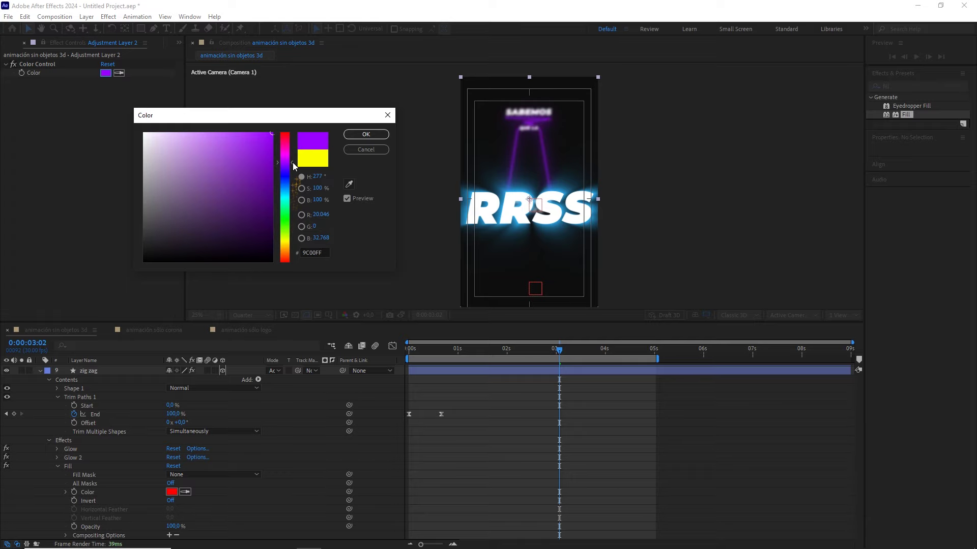
left_click(366, 134)
left_click(47, 370)
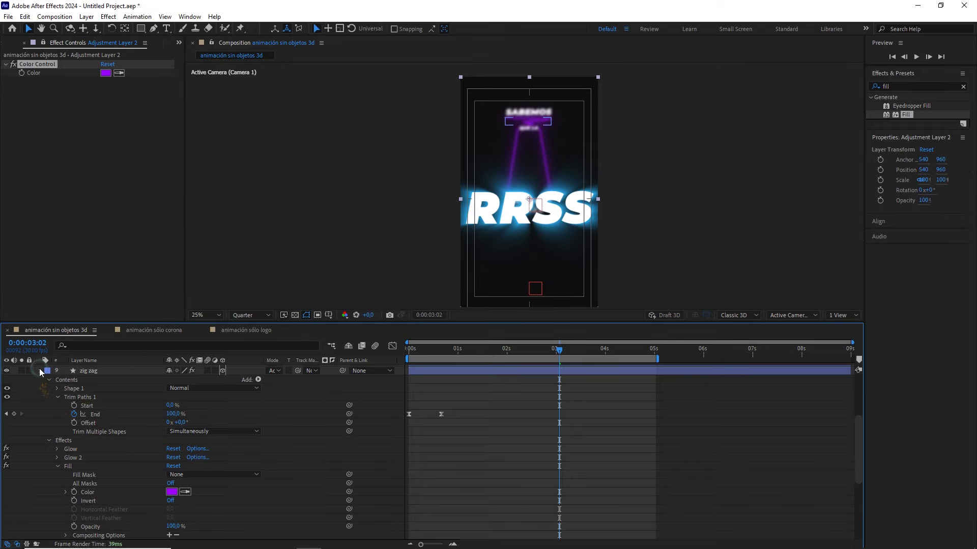
key("u")
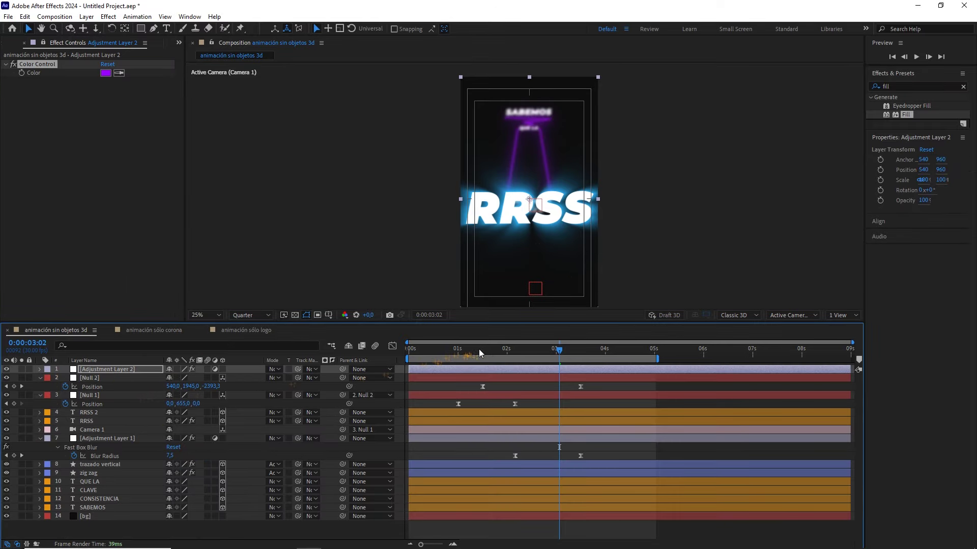
left_click_drag(479, 350, 522, 349)
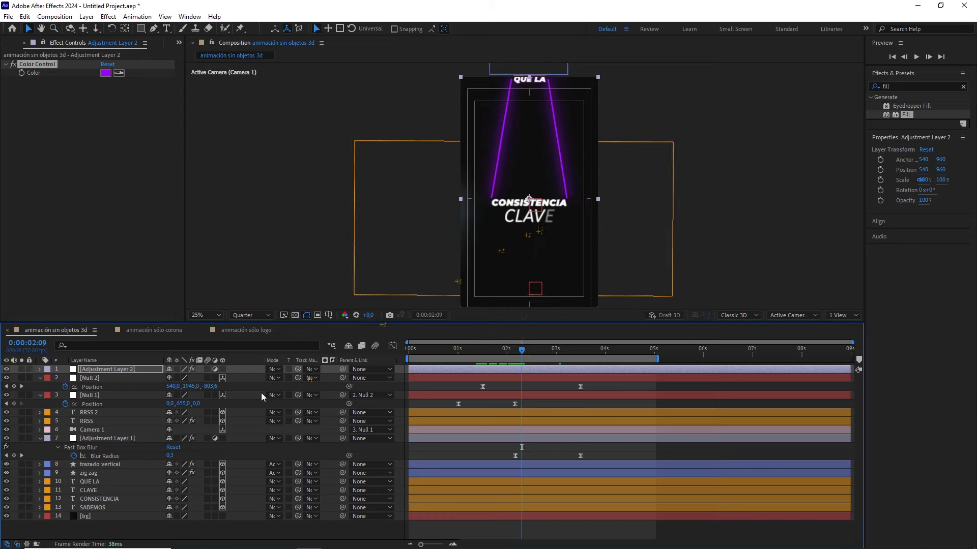
left_click(99, 490)
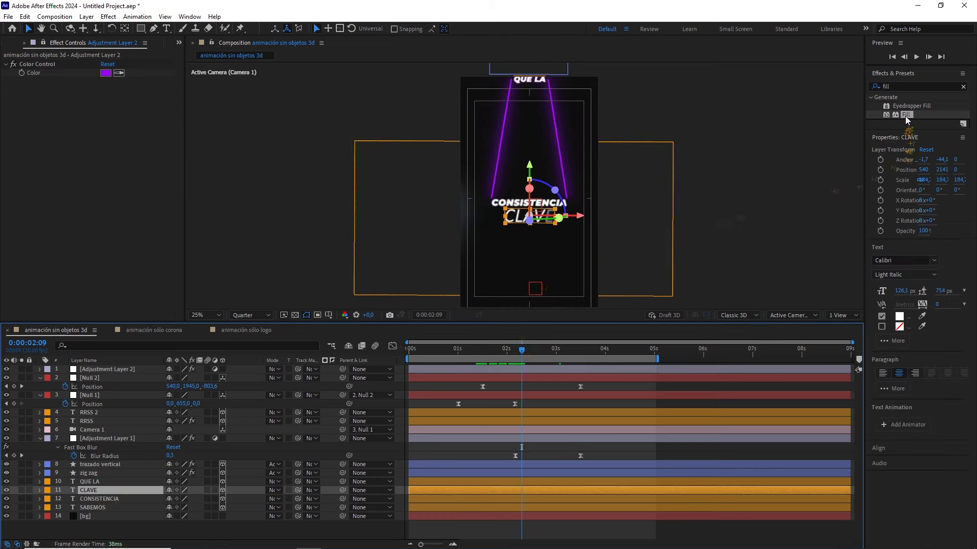
- Add a Fill effect to the CLAVE text and pick-whip its Color to the Color Control
left_click_drag(905, 116, 109, 490)
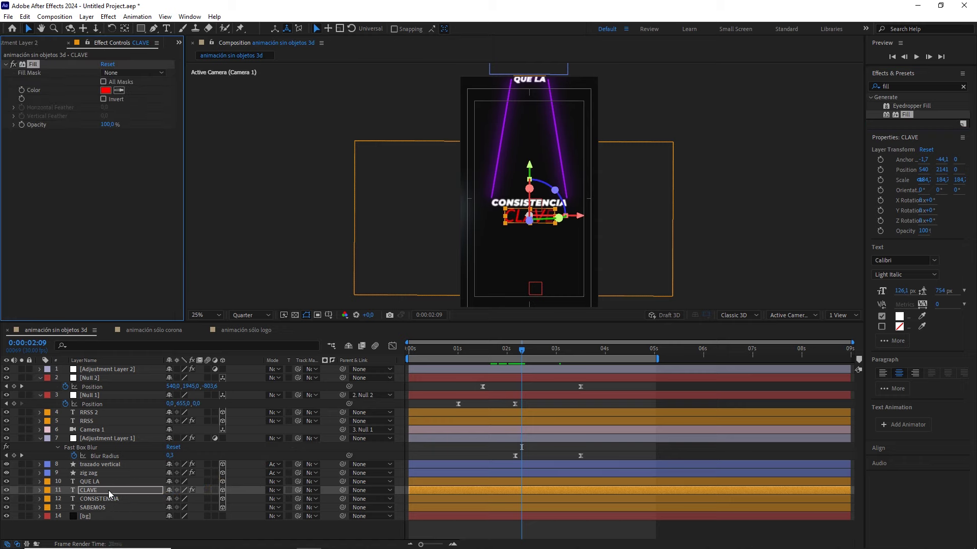
left_click(179, 43)
left_click(203, 66)
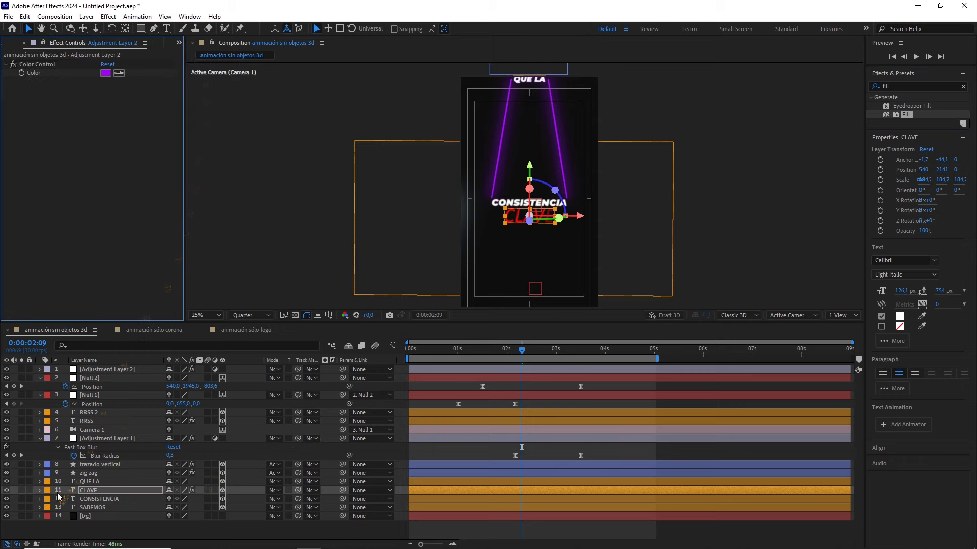
left_click(40, 491)
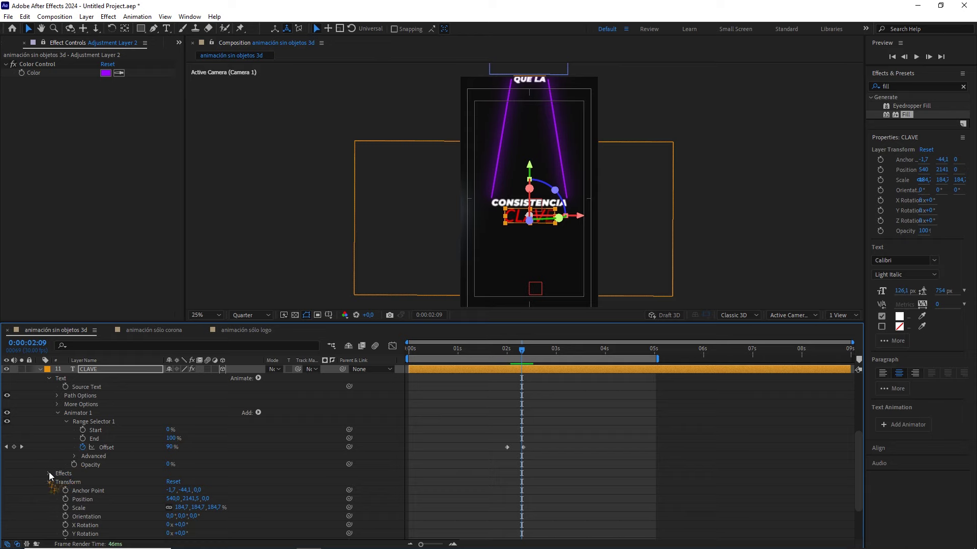
left_click(49, 474)
left_click(57, 482)
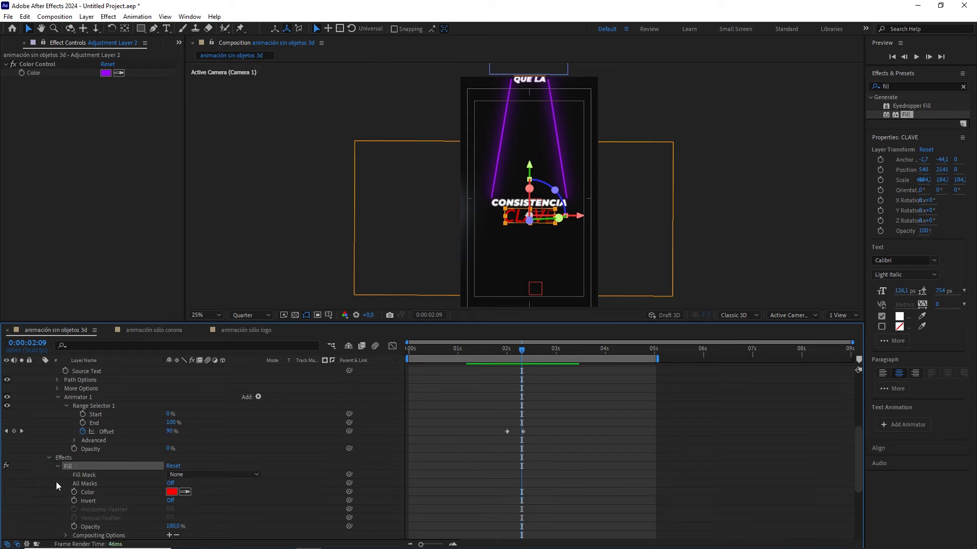
mouse_move(349, 491)
left_mouse_down()
mouse_move(85, 186)
mouse_move(66, 75)
left_mouse_up()
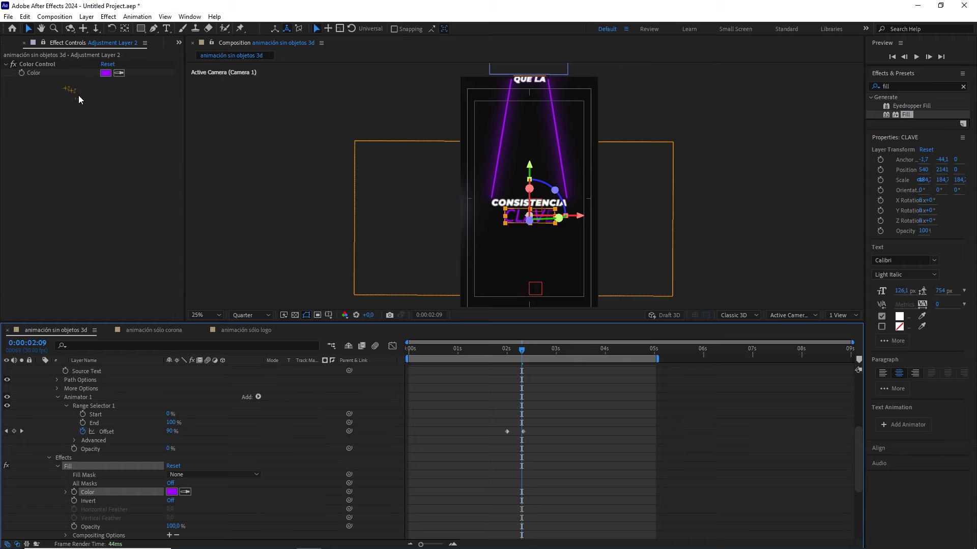
left_click(78, 96)
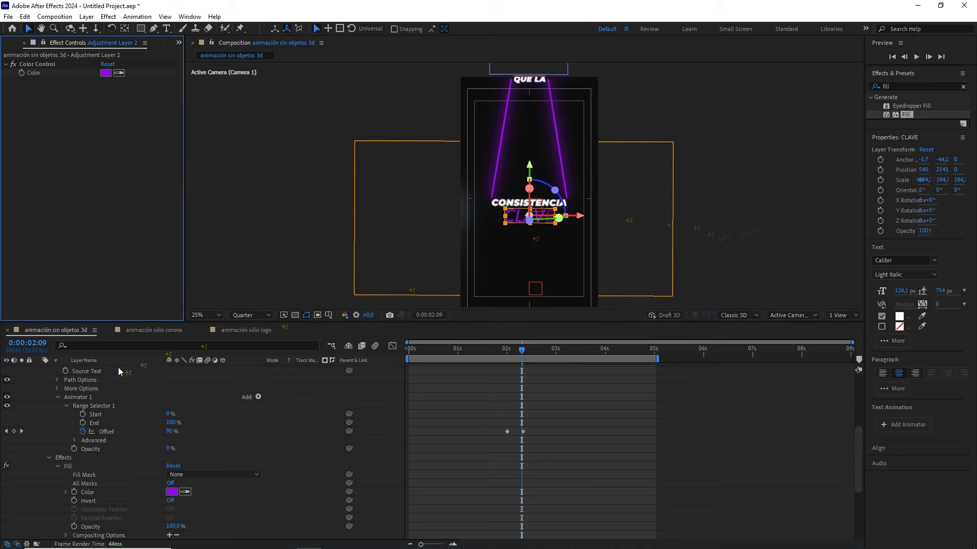
scroll(91, 397, "up", 5)
- Select the RRSS text layer and solo it at the frame where it appears large
left_click(40, 468)
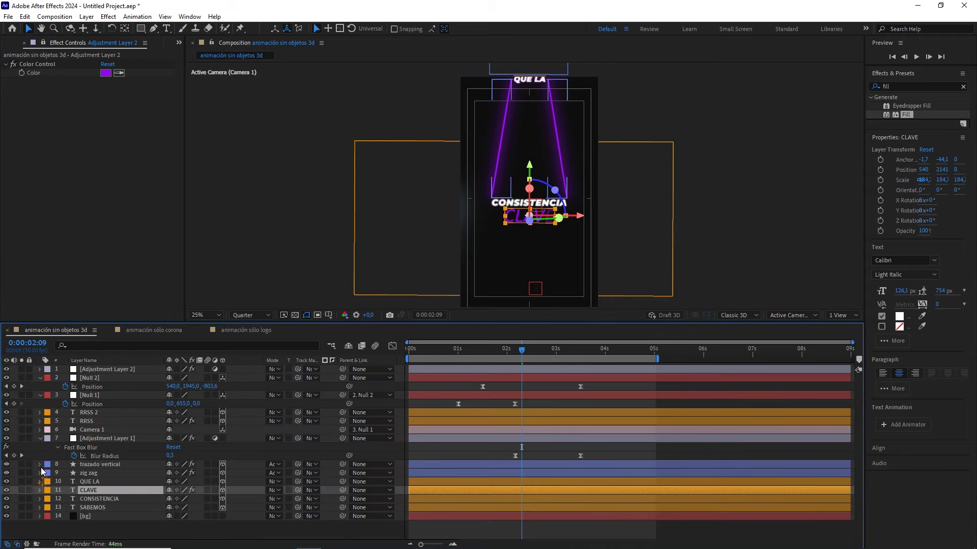
left_click(96, 413)
left_click(94, 421)
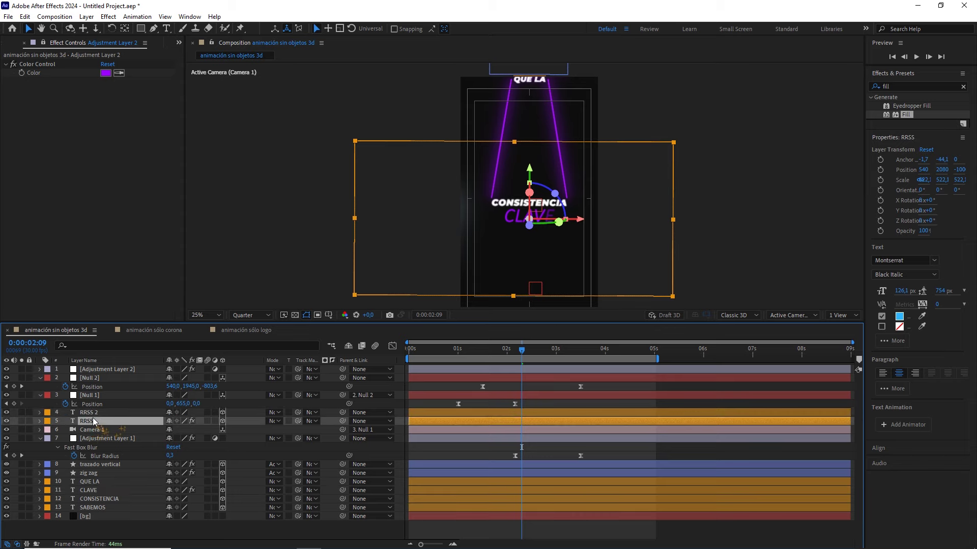
left_click_drag(522, 350, 548, 356)
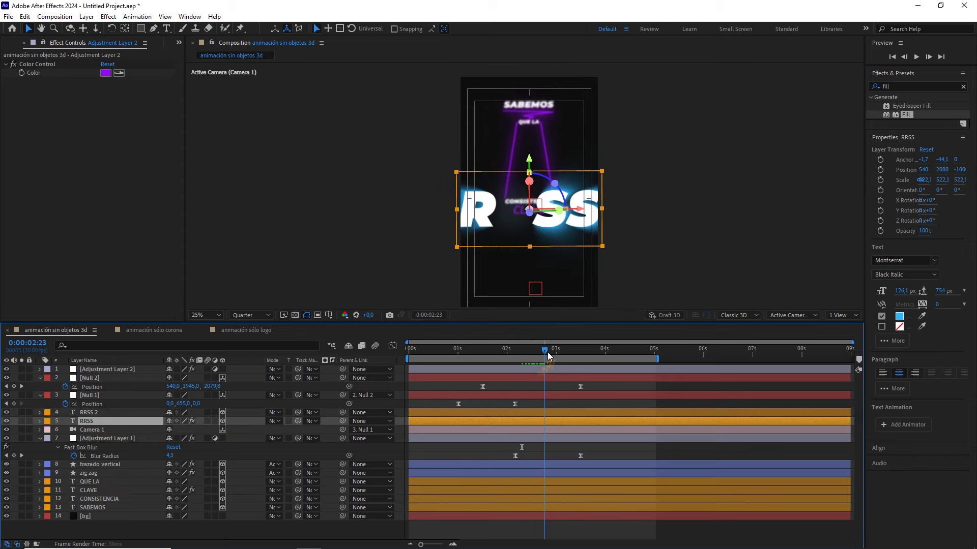
left_click(22, 421)
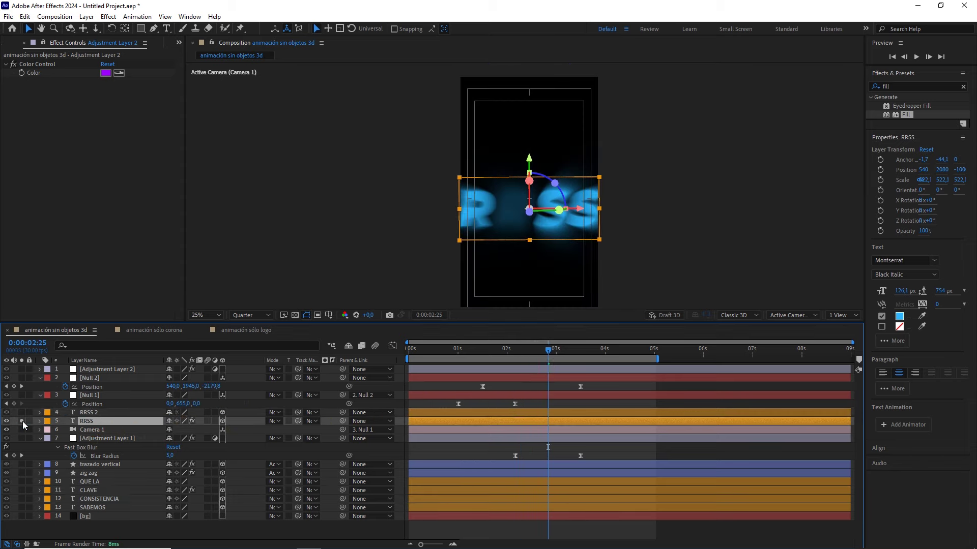
- Add a Fill effect to RRSS and link its Color to the Color Control, checking at 0:00:02:28
left_click_drag(903, 114, 85, 428)
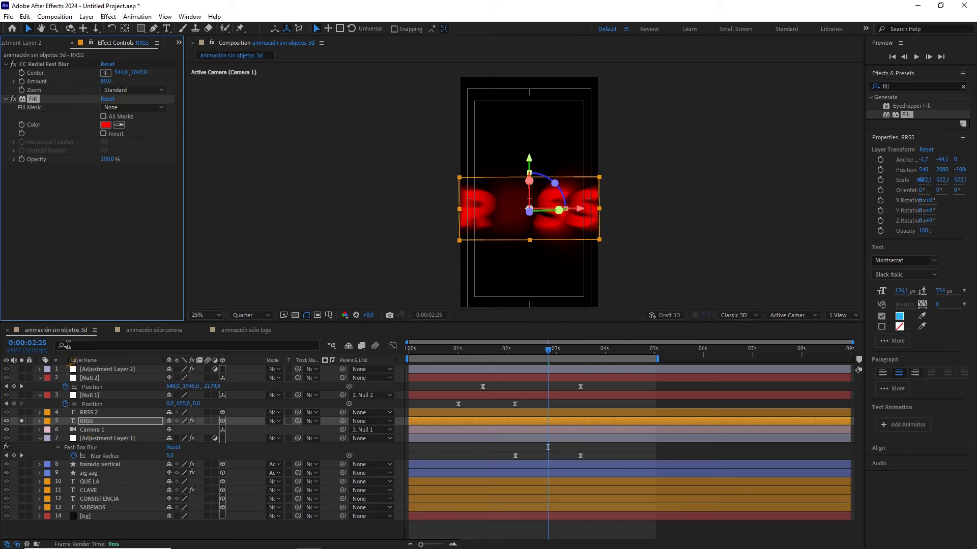
left_click(178, 44)
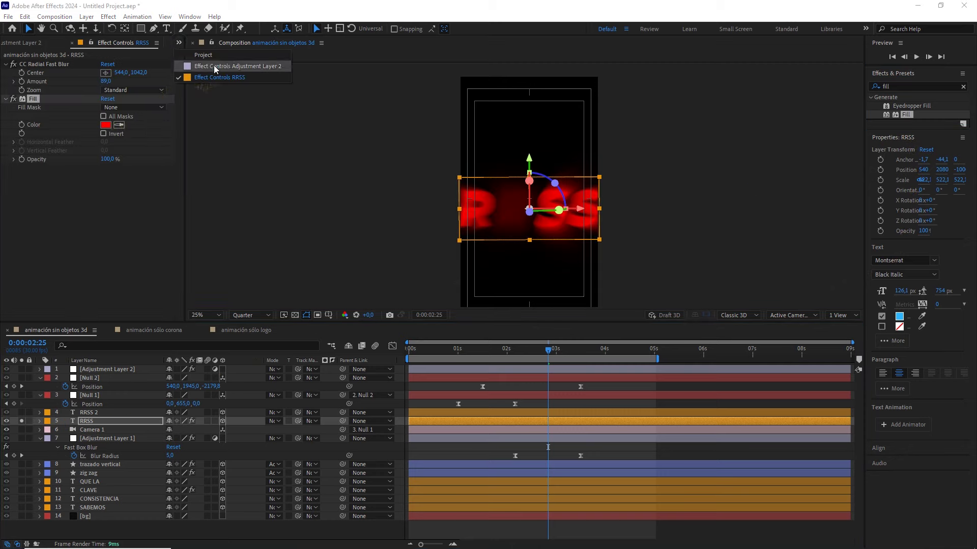
left_click(214, 65)
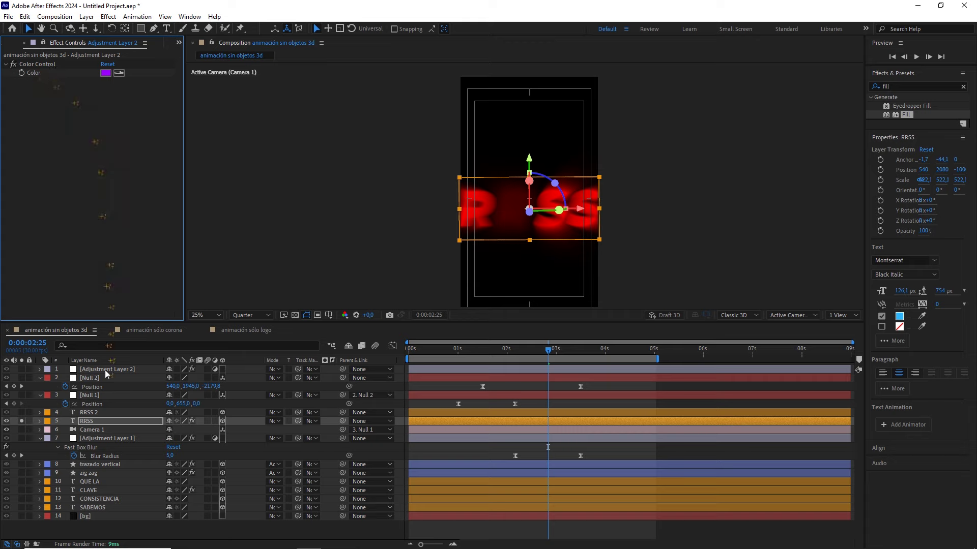
left_click(39, 421)
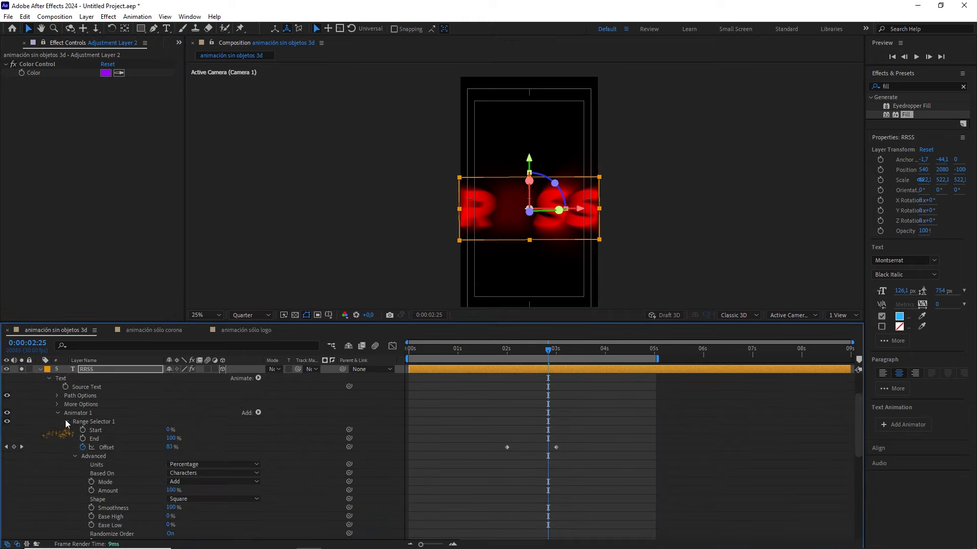
left_click(57, 413)
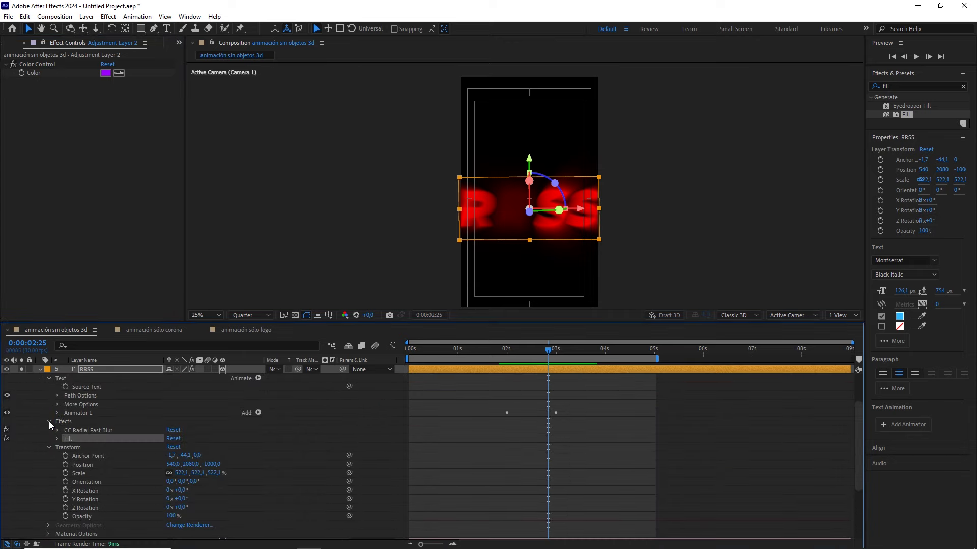
left_click(57, 438)
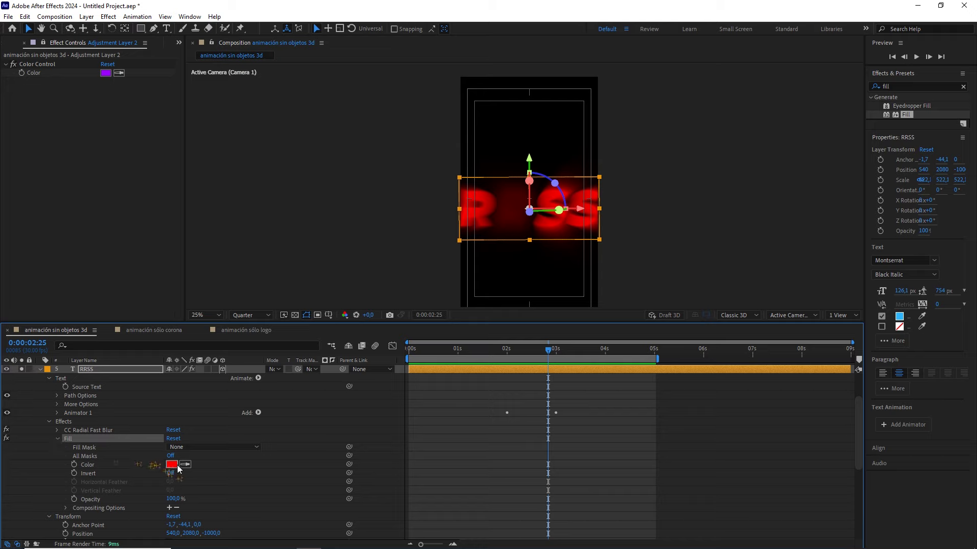
left_click_drag(349, 465, 50, 73)
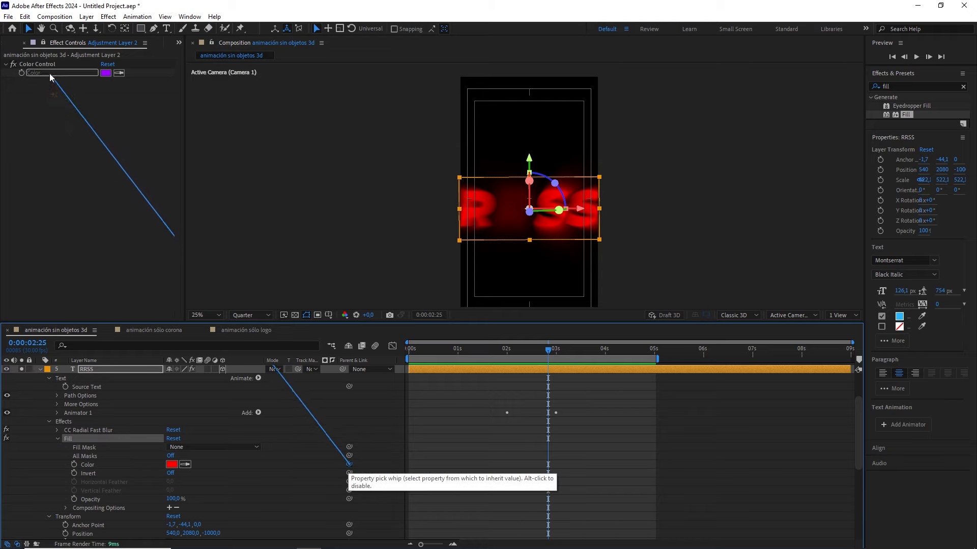
left_click_drag(49, 73, 50, 73)
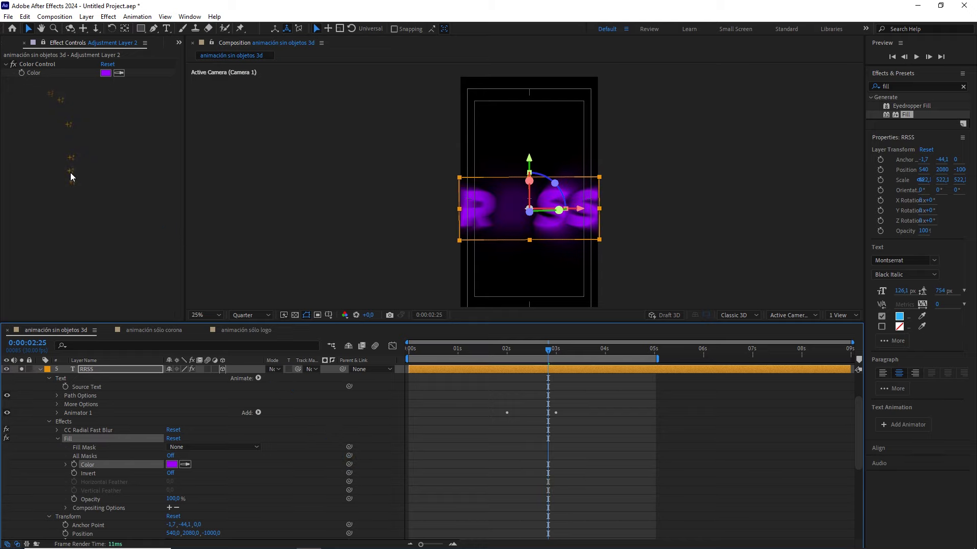
left_click(39, 369)
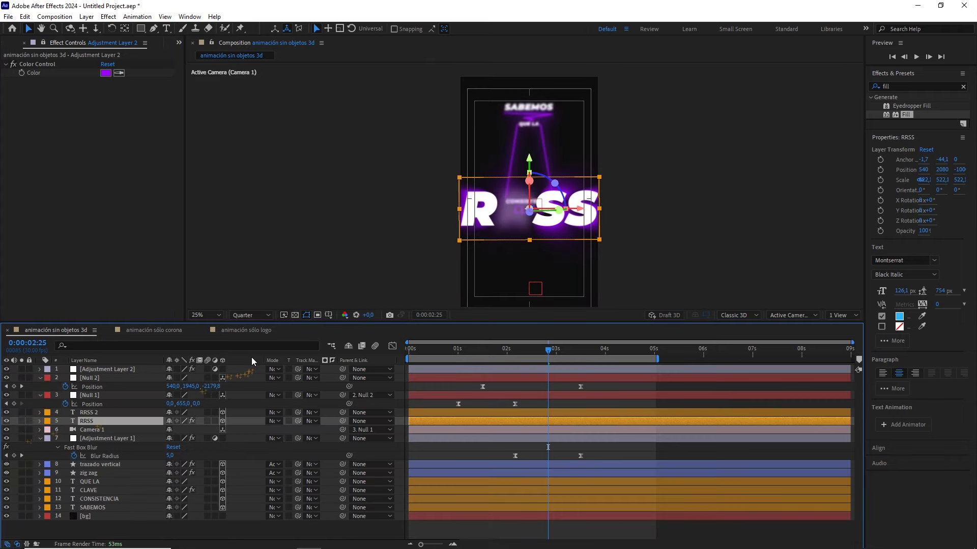
left_click_drag(536, 349, 552, 349)
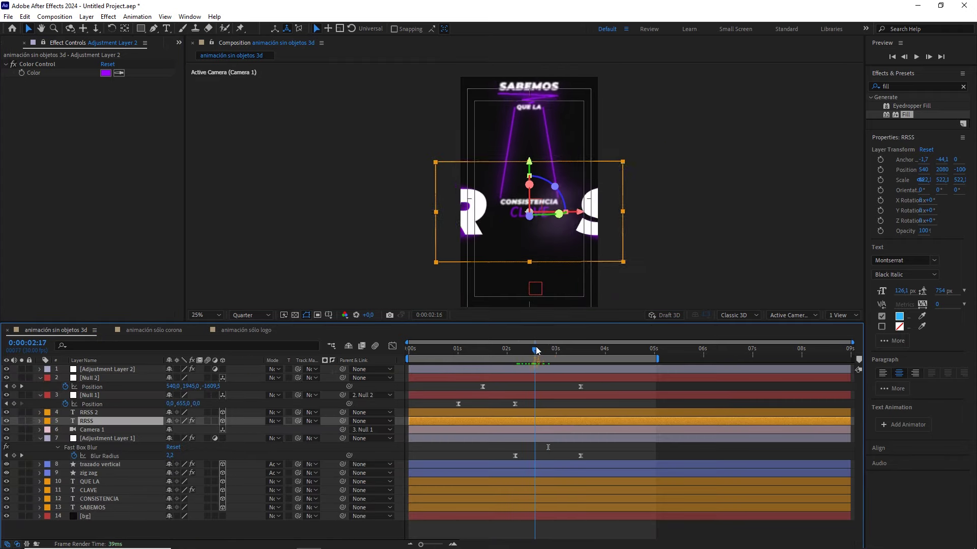
- Switch the Color Control colour to red (FF2E2E)
left_click(105, 73)
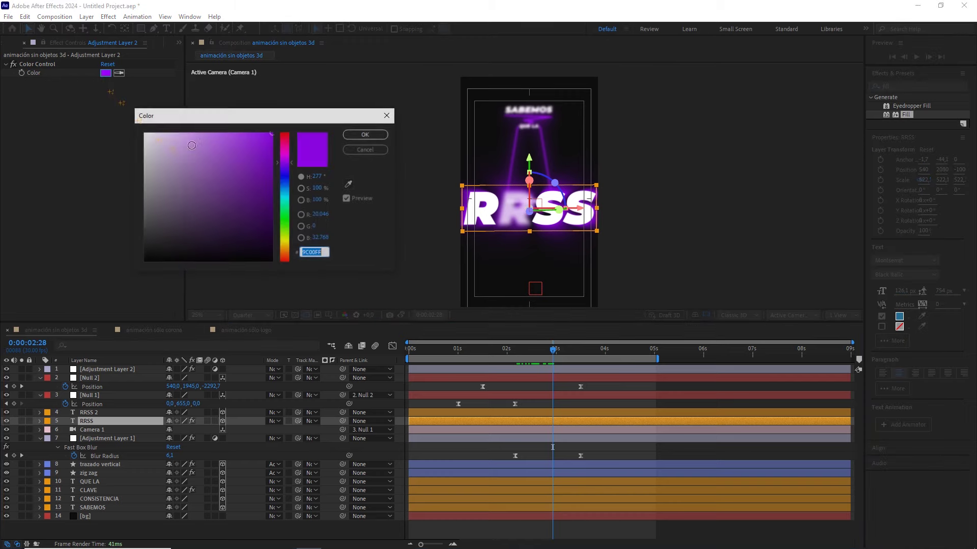
mouse_move(285, 166)
left_mouse_down()
mouse_move(285, 232)
mouse_move(293, 146)
mouse_move(303, 248)
mouse_move(299, 132)
mouse_move(267, 129)
left_mouse_up()
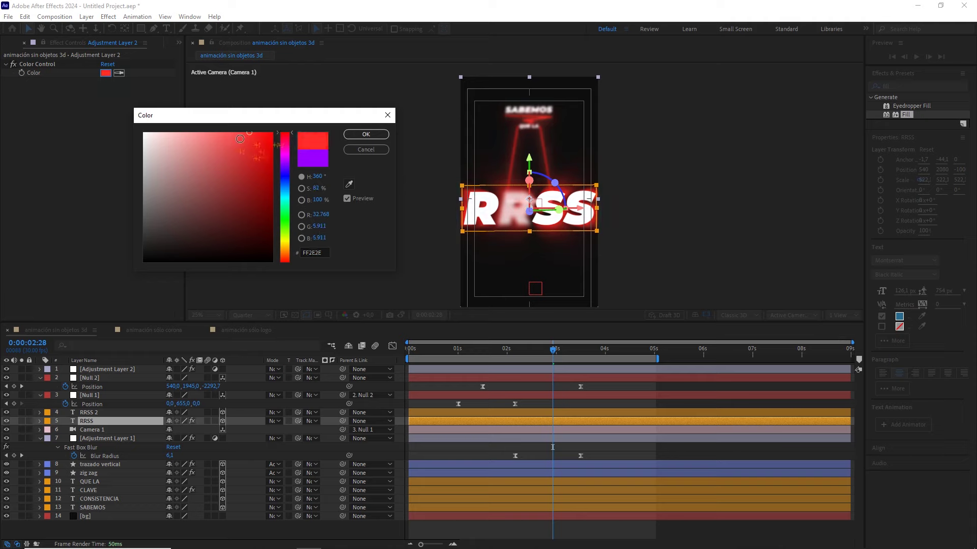
left_click(355, 135)
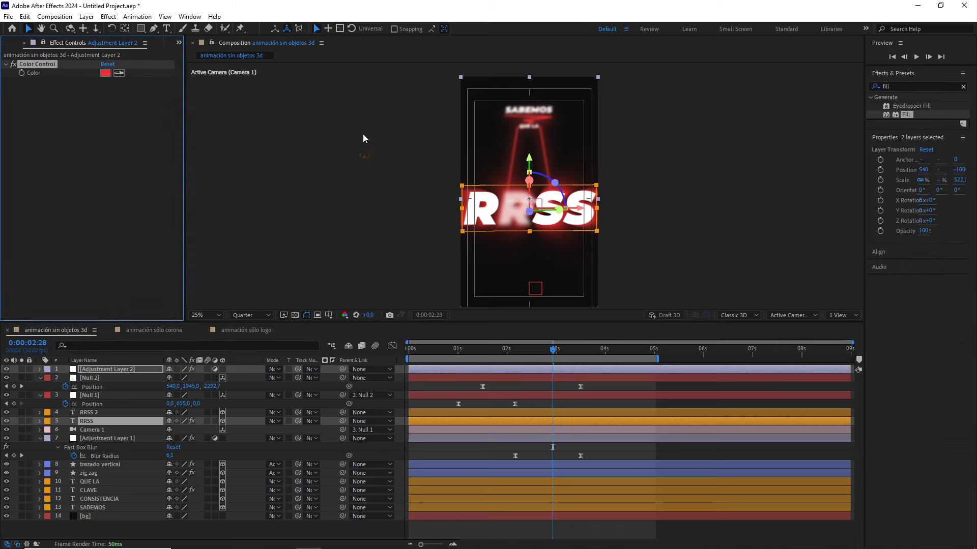
left_click(529, 384)
- Copy the Glow and Glow 2 effects from the zig zag line layer
mouse_move(526, 349)
left_mouse_down()
mouse_move(410, 345)
mouse_move(528, 349)
left_mouse_up()
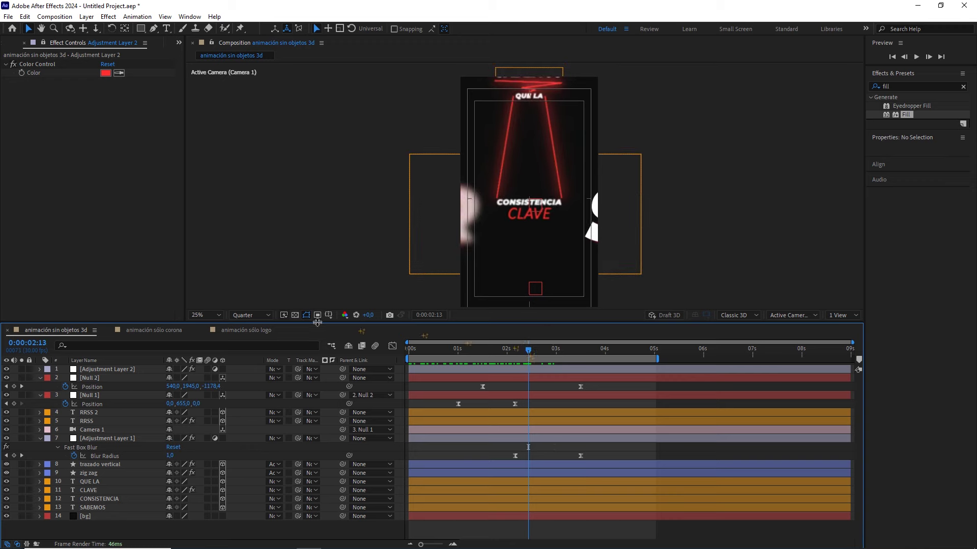
left_click(100, 492)
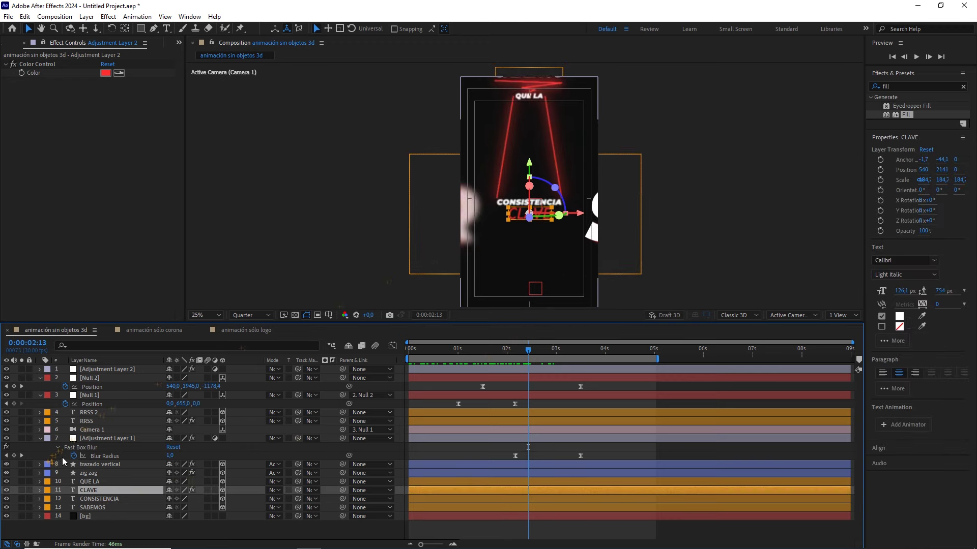
left_click(100, 472)
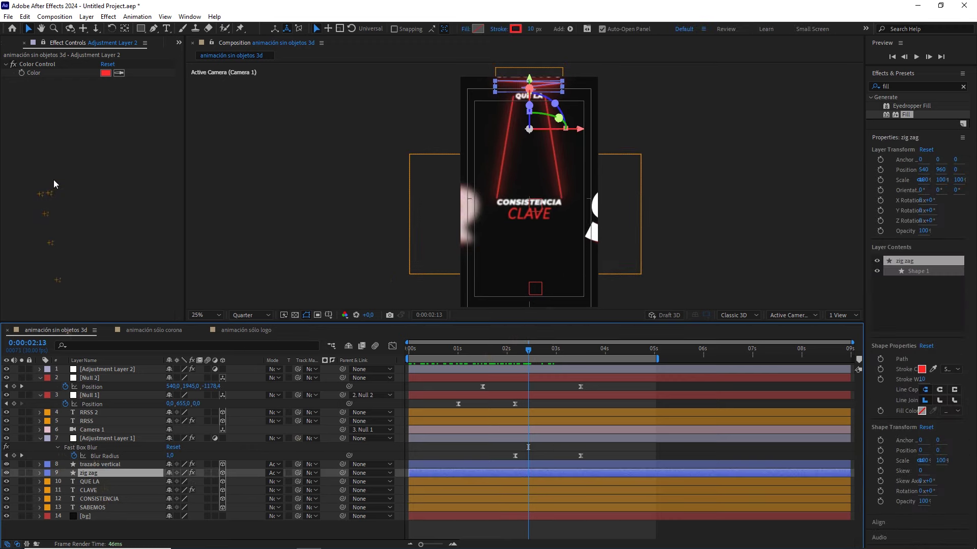
left_click(45, 45)
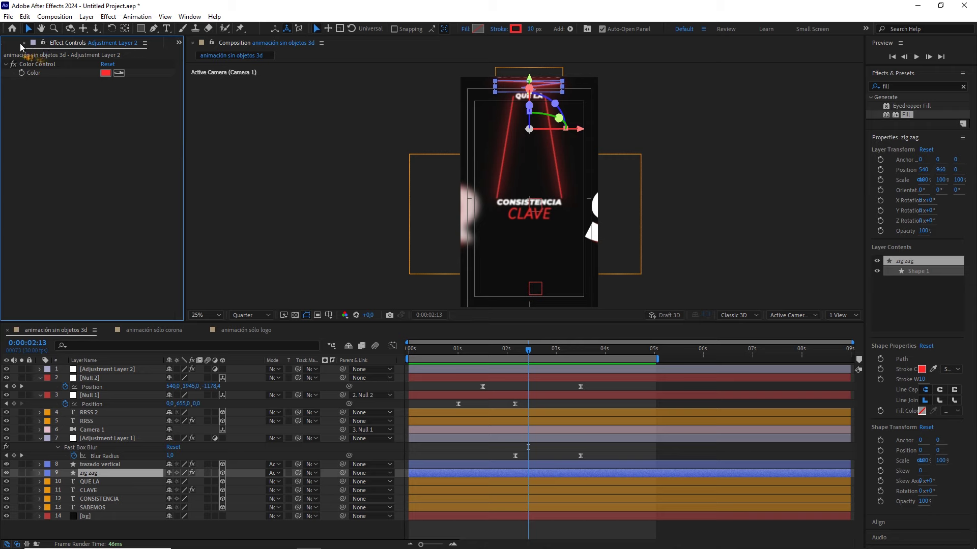
left_click(179, 43)
left_click(213, 83)
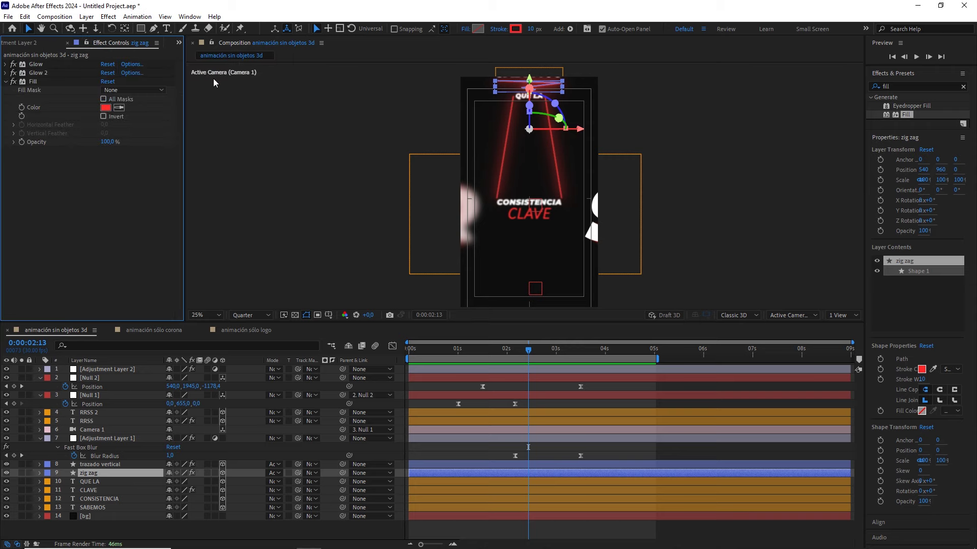
left_click(95, 473)
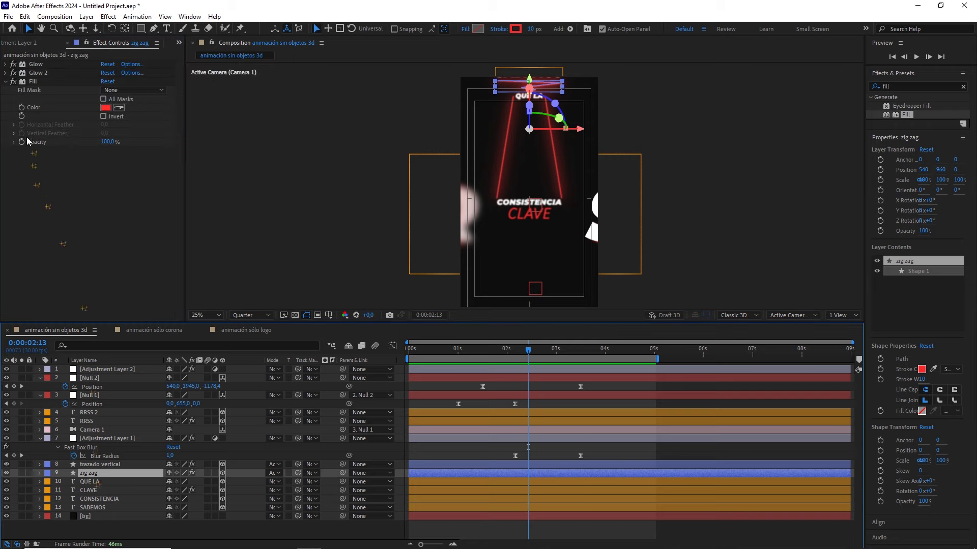
left_click(36, 64)
left_click(46, 73, "shift")
key("ctrl+c")
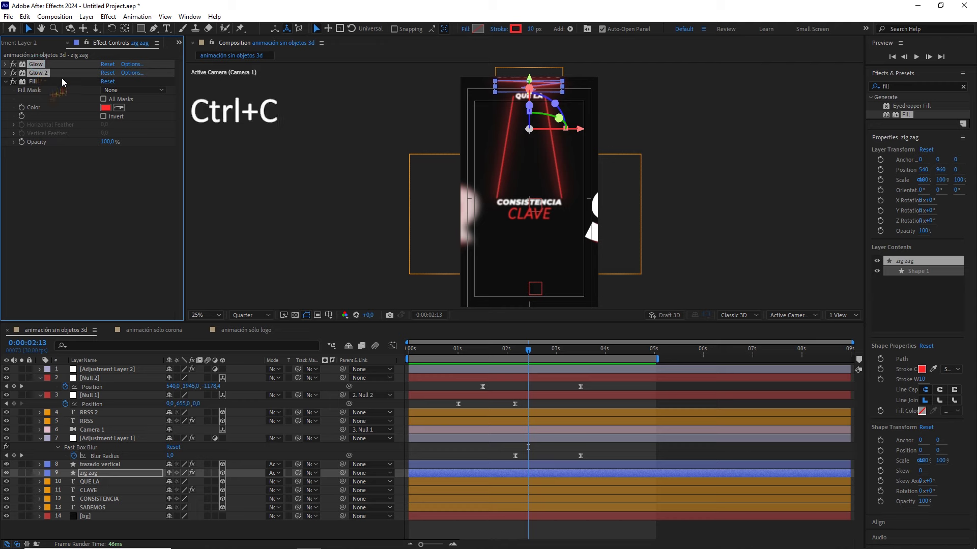
- Paste both glow effects onto the CLAVE text layer and set its blending mode to Add
left_click(94, 491)
key("ctrl+v")
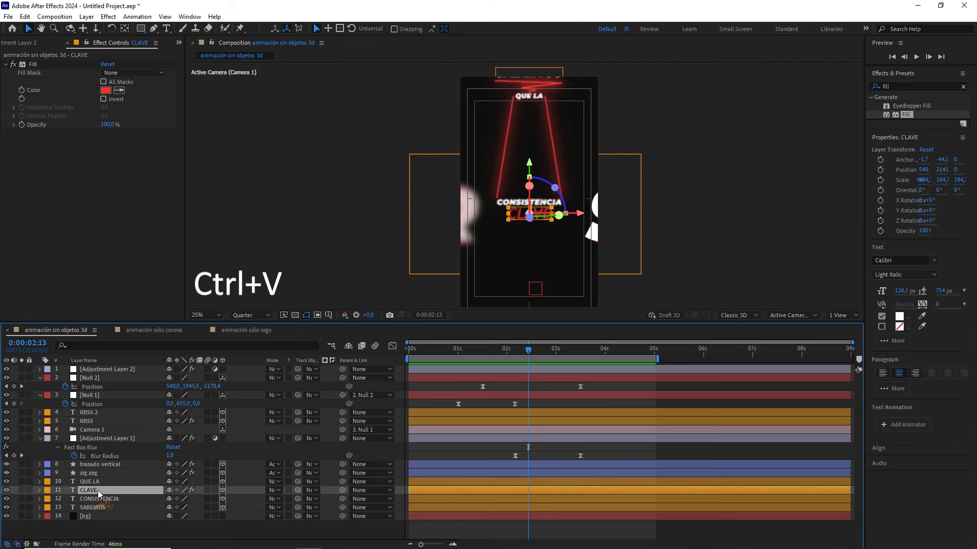
scroll(542, 259, "up", 2)
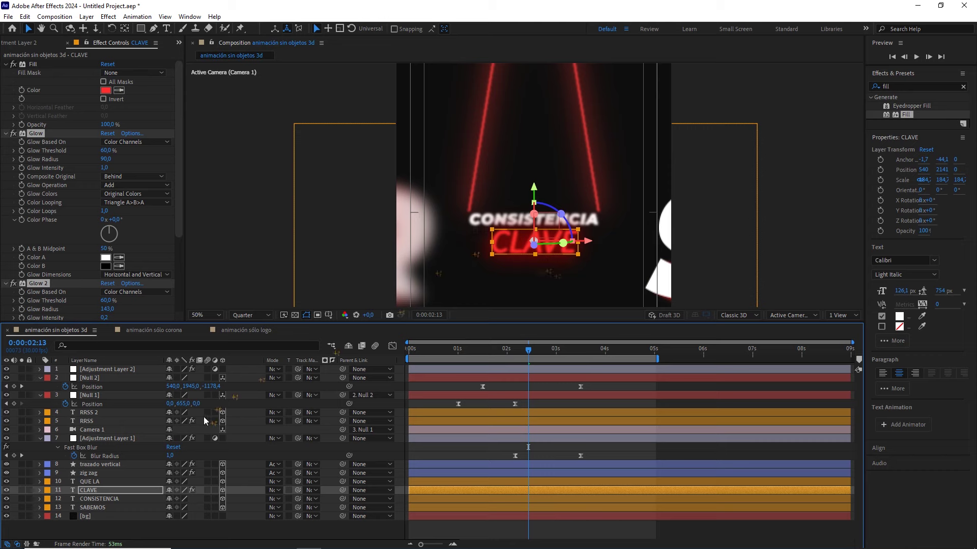
left_click(267, 491)
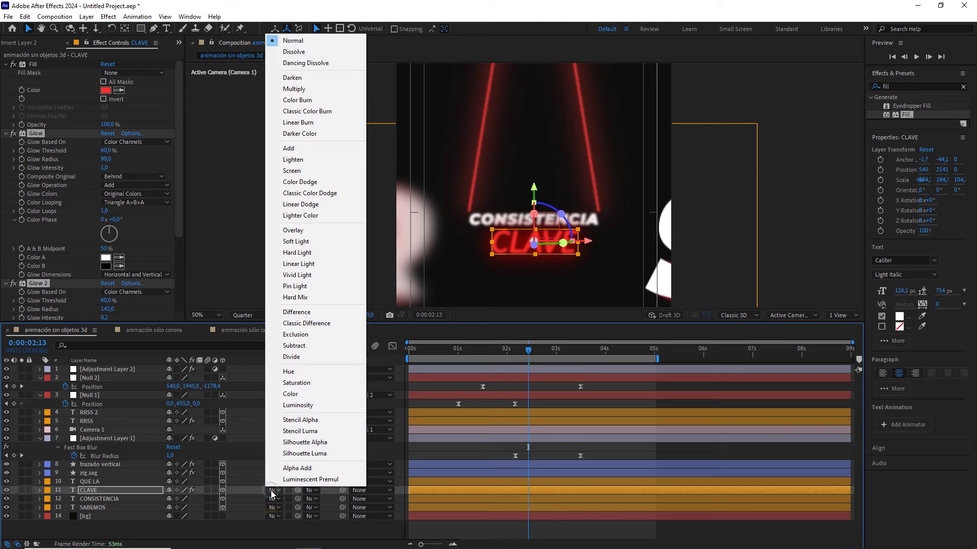
left_click(303, 150)
key("ctrl+shift+a")
scroll(563, 220, "down", 2)
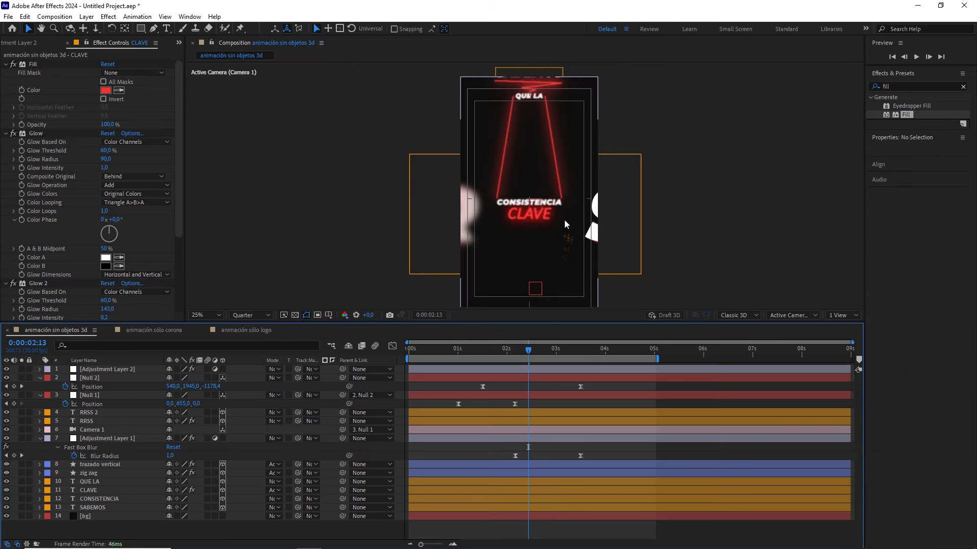
left_click_drag(522, 355, 405, 335)
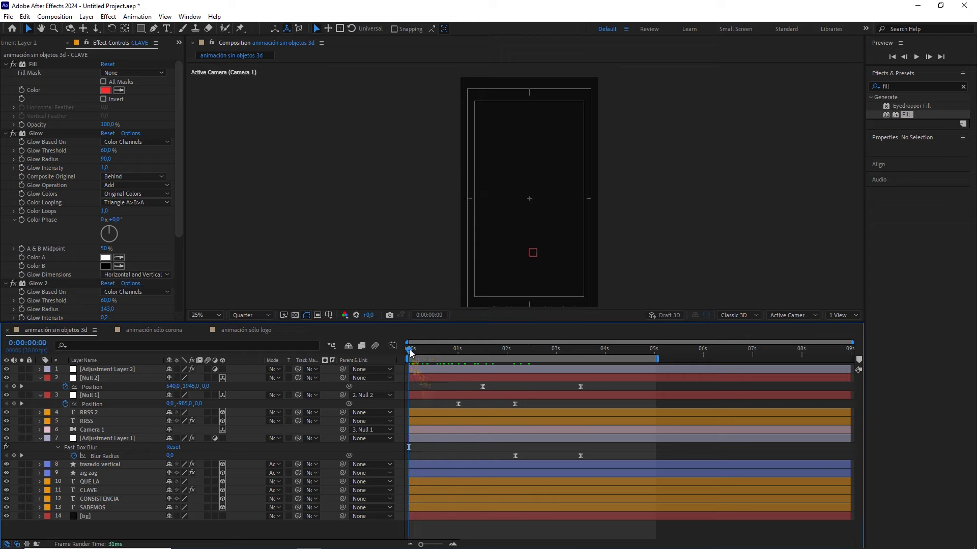
- Enable motion blur on RRSS, RRSS 2 and the layers from trazado vertical to SABEMOS
left_click_drag(411, 353, 506, 365)
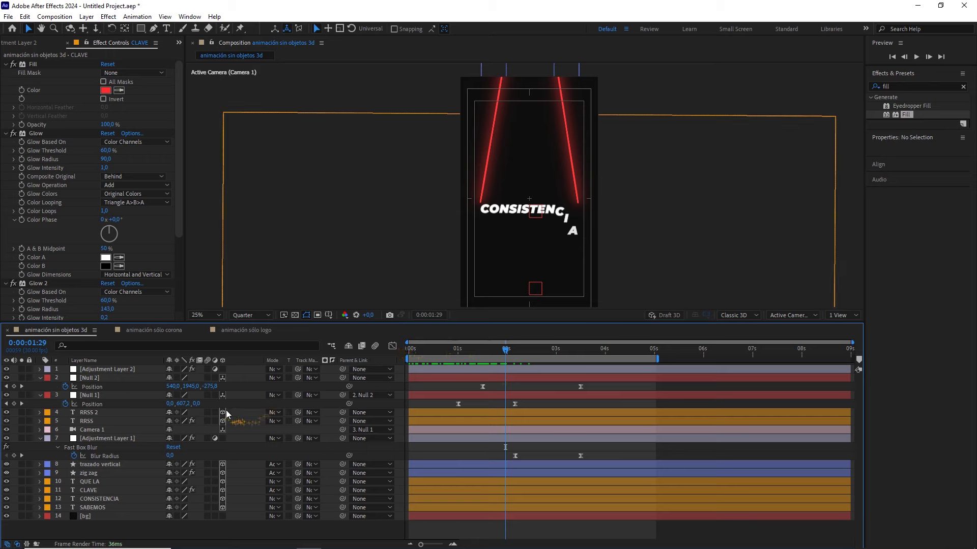
left_click(208, 412)
left_click(208, 421)
left_click(108, 466)
left_click(99, 507, "shift")
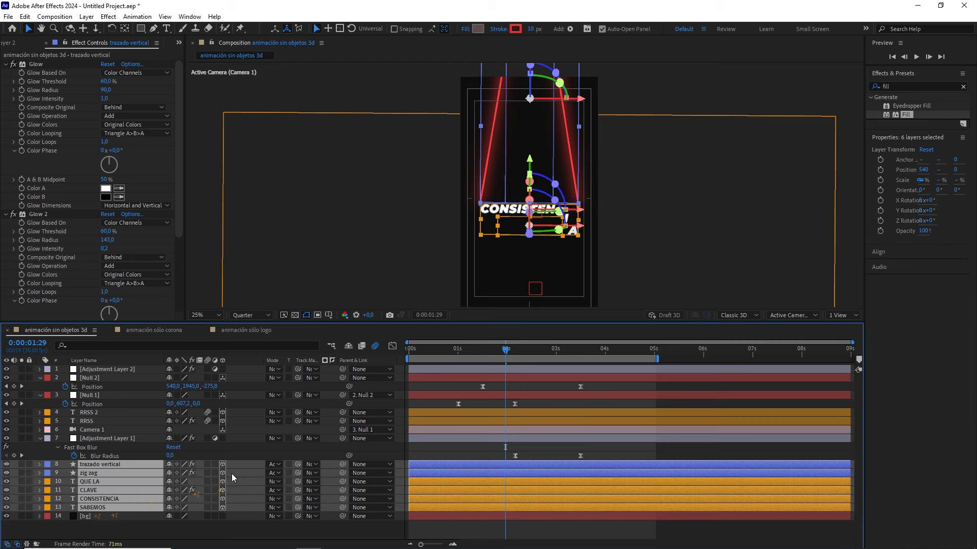
left_click(209, 463)
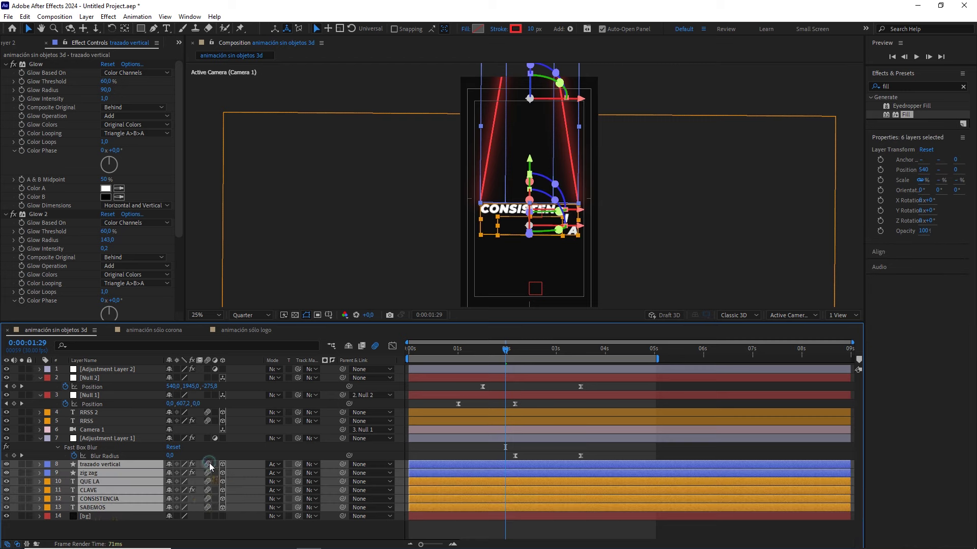
left_click(435, 384)
- Fit the viewer to the frame and preview the animation, then return to 0:00:03:00
left_click(205, 314)
left_click(209, 359)
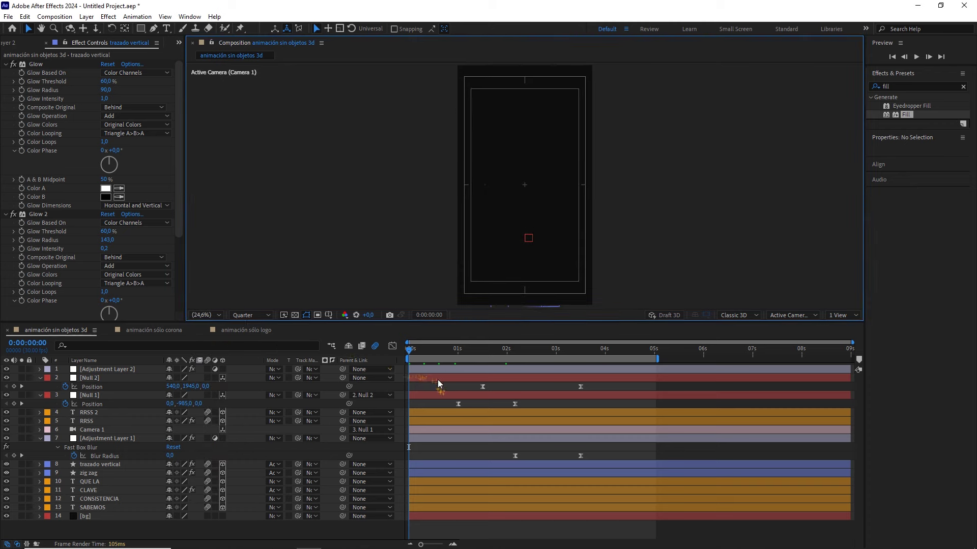
key("space")
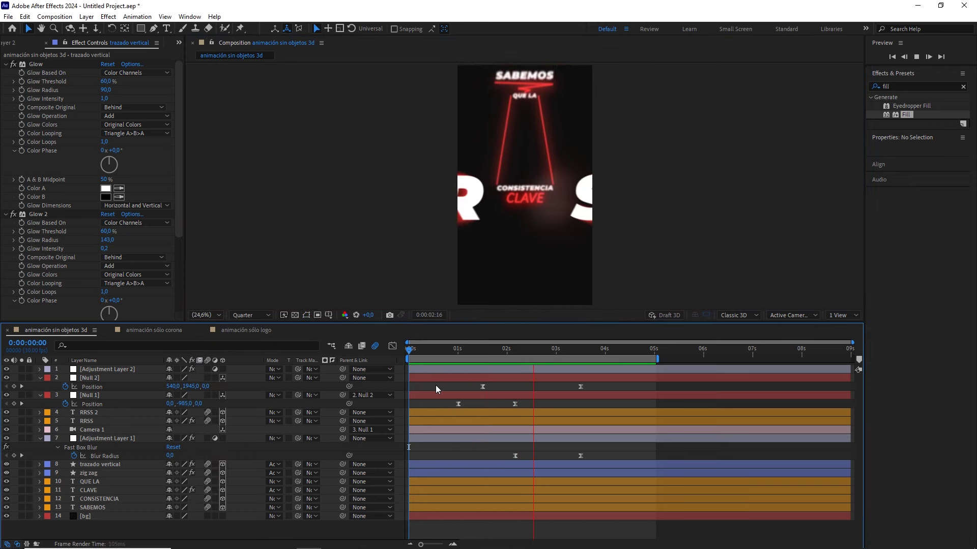
left_click(605, 348)
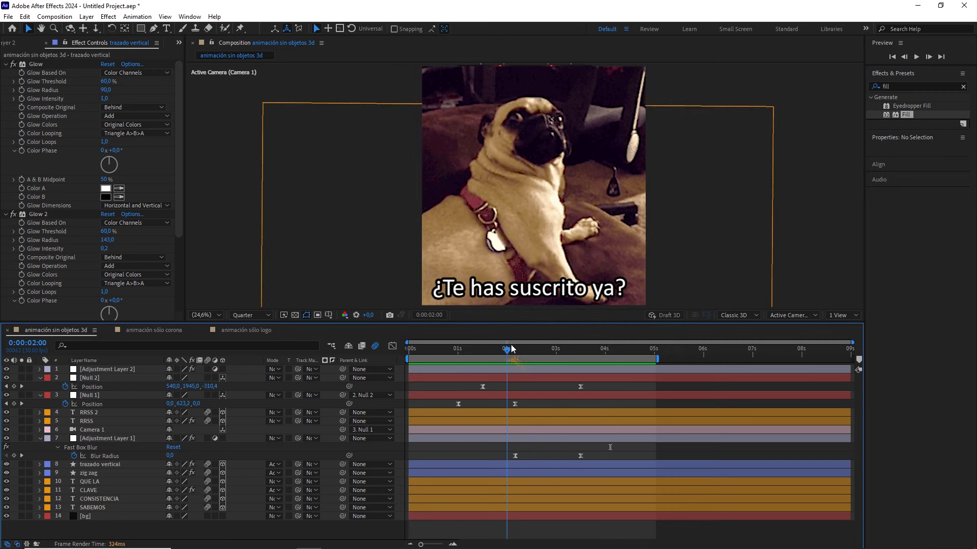
left_click_drag(511, 343, 559, 340)
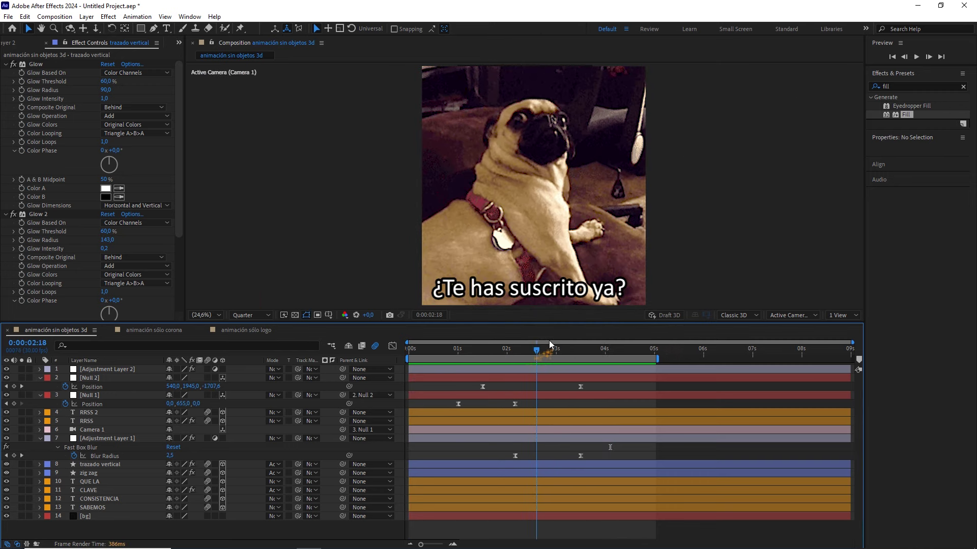
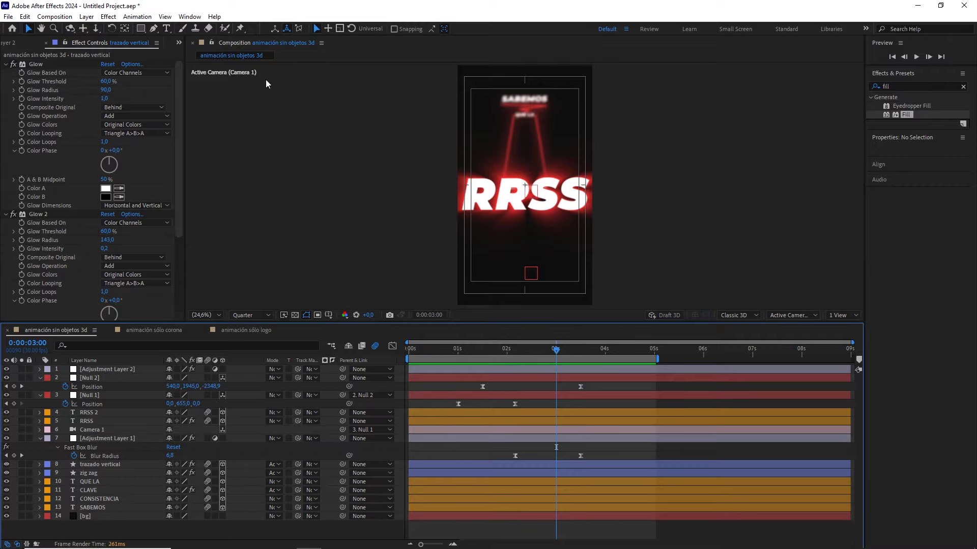
- Apply Fill to trazado vertical and create a new composition named Montaje (1080×1920, 30 fps)
left_click_drag(6, 69, 29, 118)
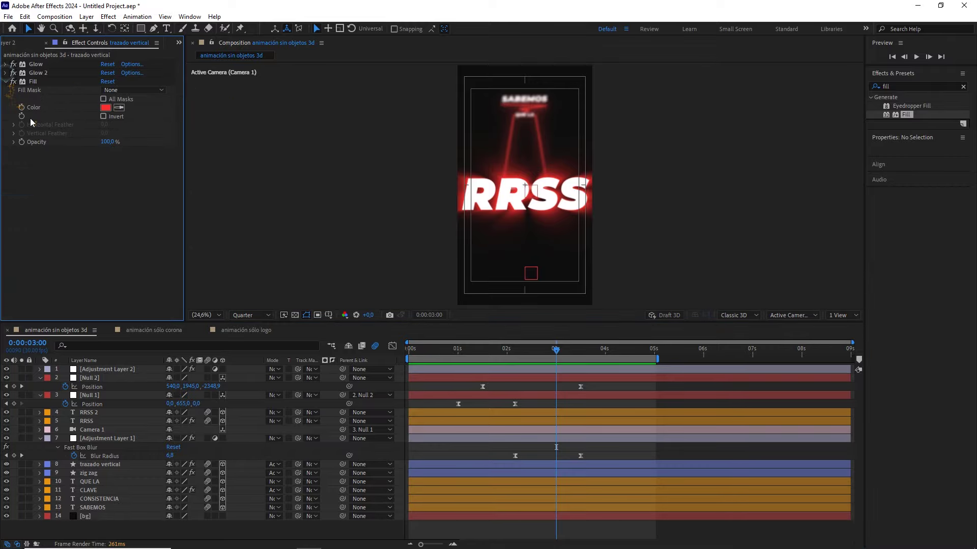
left_click(55, 16)
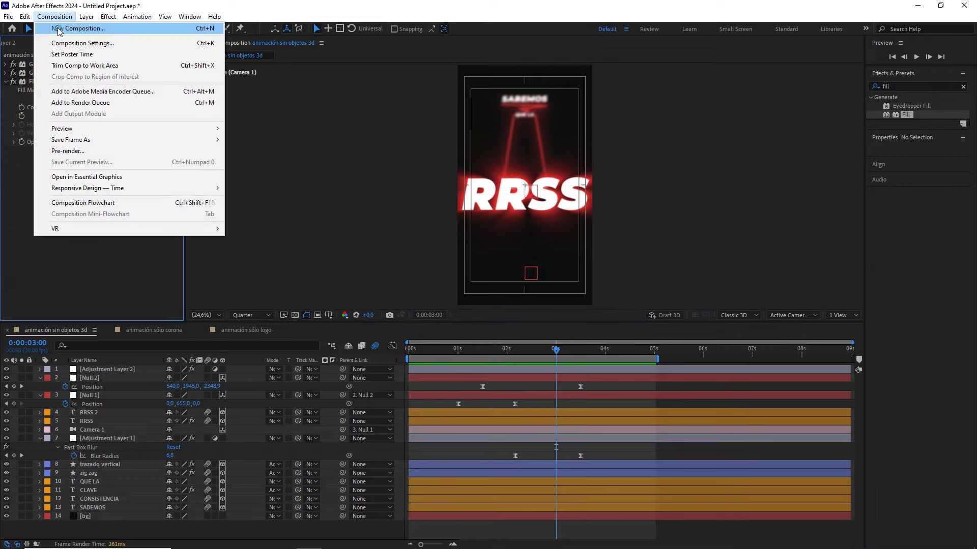
left_click(57, 27)
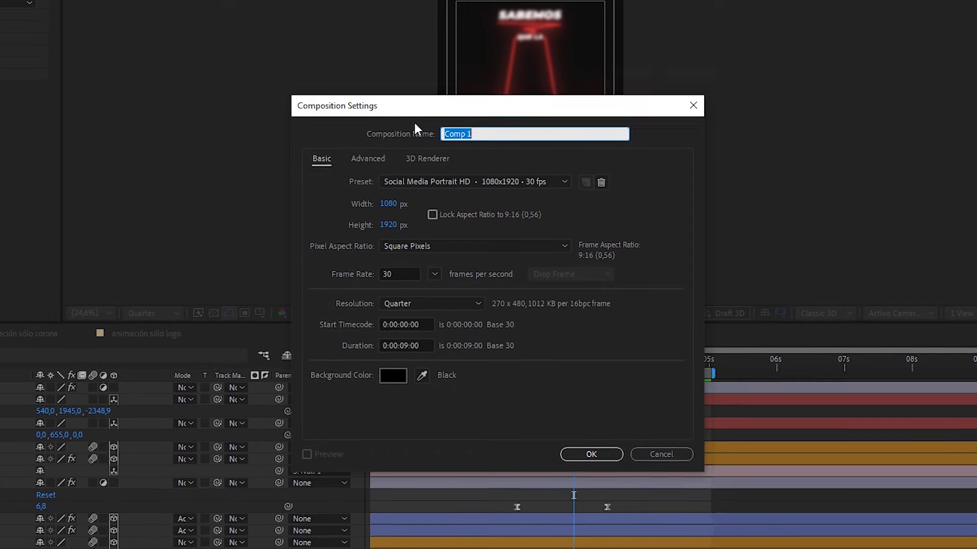
type("Montaje")
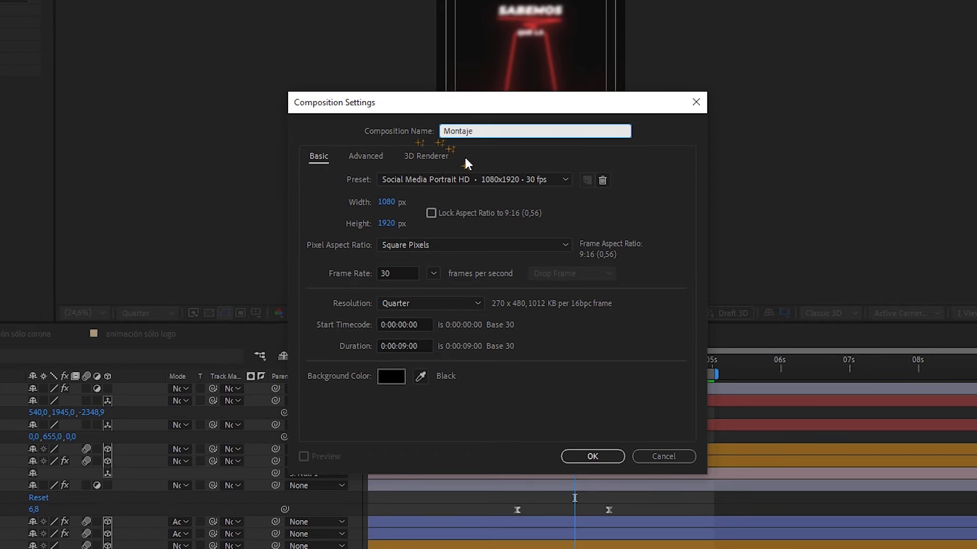
left_click(399, 275)
- Confirm the Montaje comp and add animación sin objetos 3d from the Project panel
left_click(578, 456)
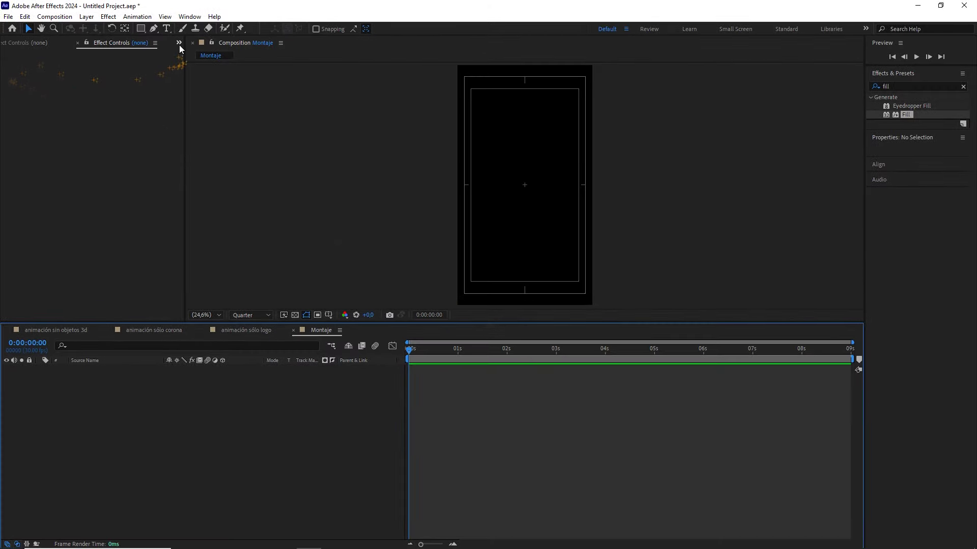
left_click(179, 43)
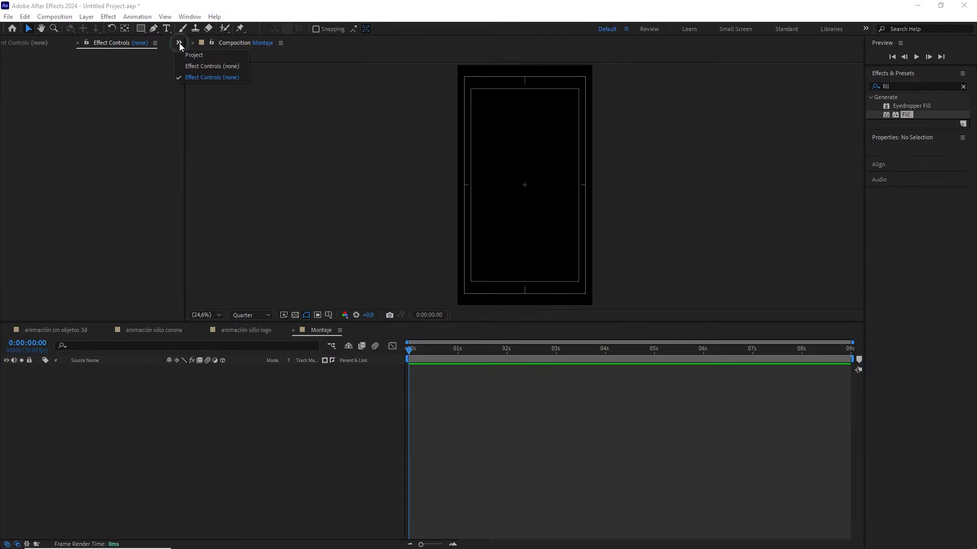
left_click(199, 53)
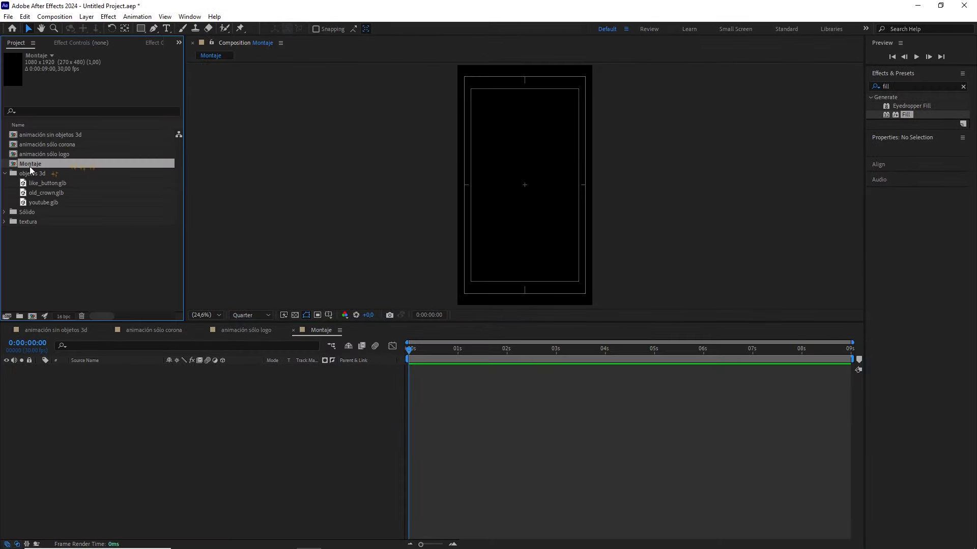
left_click_drag(65, 136, 121, 370)
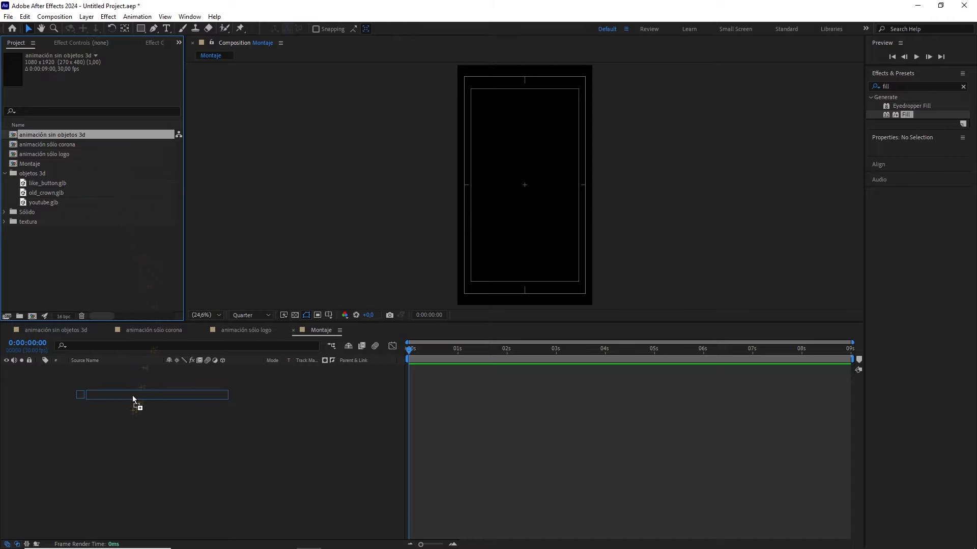
left_click_drag(410, 358, 538, 353)
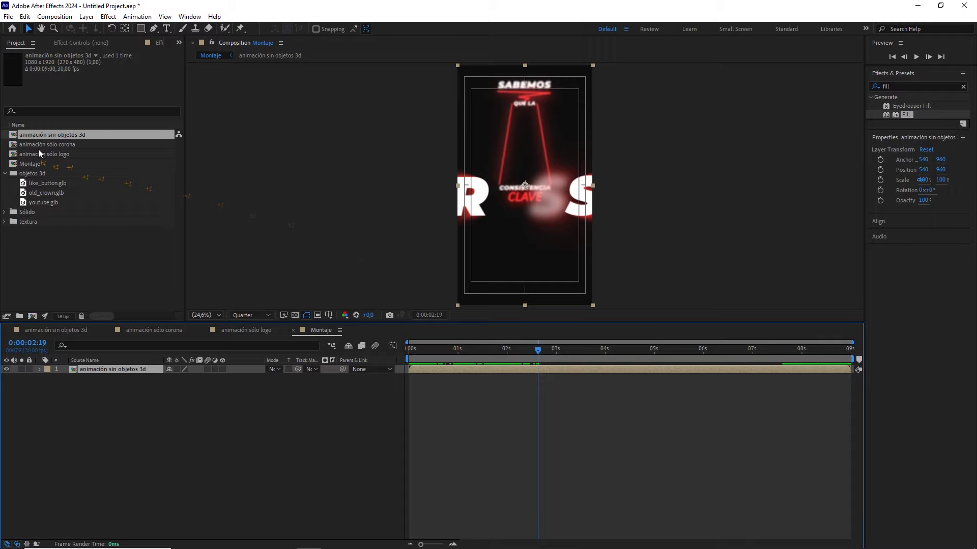
- Stack animación sólo corona and animación sólo logo on top and scrub to review the result
left_click_drag(61, 145, 104, 367)
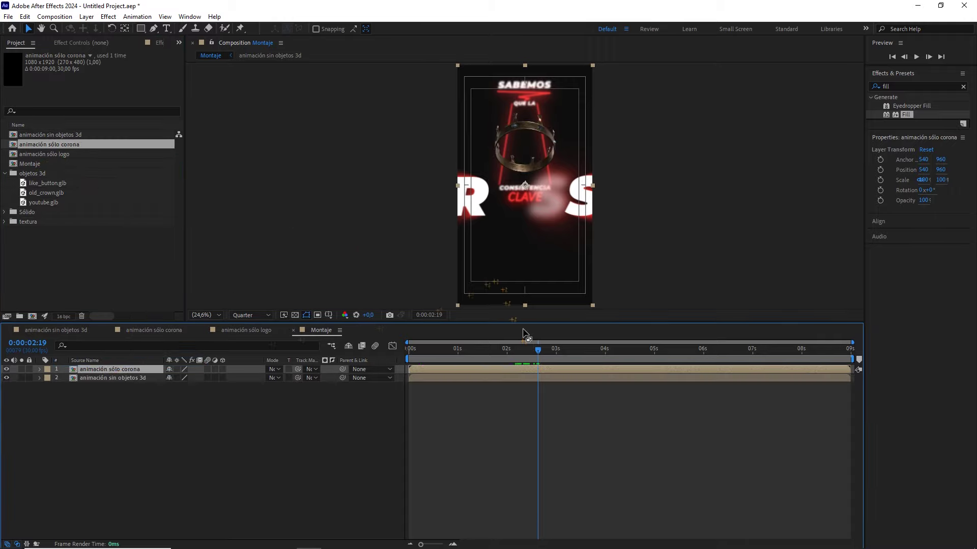
left_click_drag(535, 352, 569, 355)
mouse_move(45, 153)
left_mouse_down()
mouse_move(108, 365)
mouse_move(118, 365)
left_mouse_up()
left_click_drag(568, 348, 497, 348)
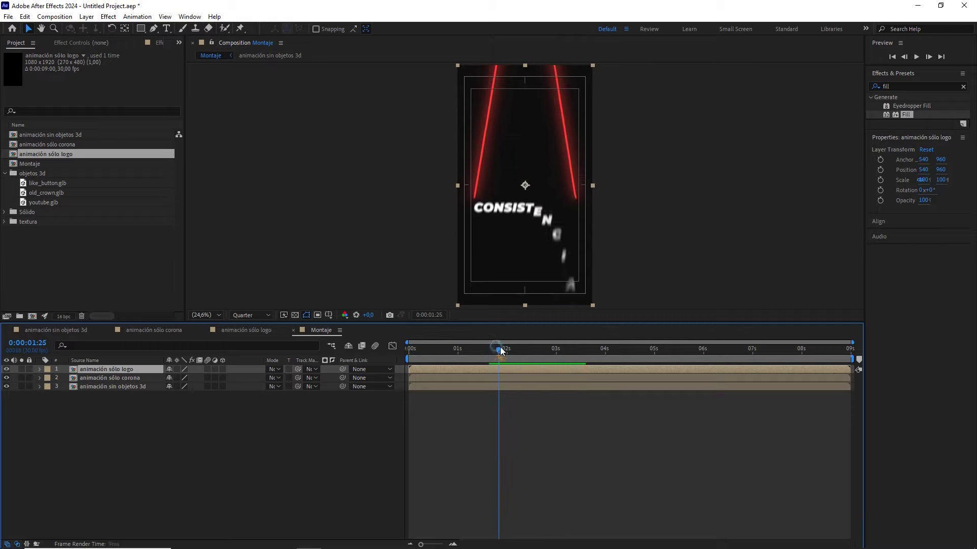
left_click_drag(497, 350, 577, 353)
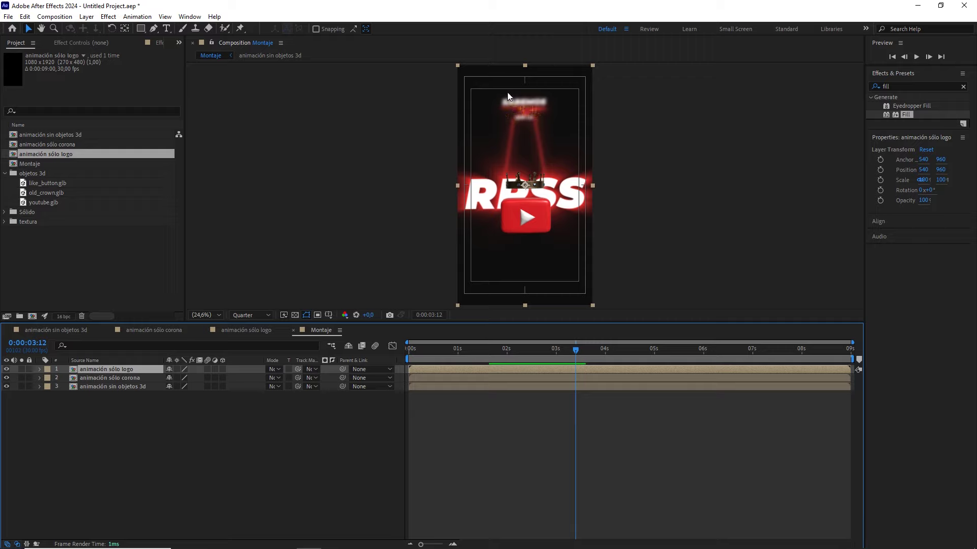
mouse_move(576, 355)
left_mouse_down()
mouse_move(540, 359)
mouse_move(550, 360)
left_mouse_up()
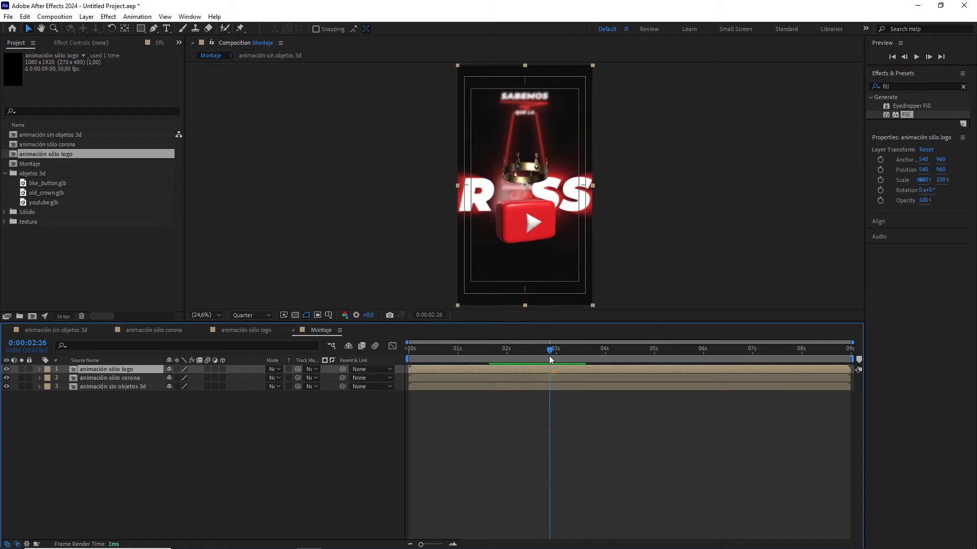
left_click(155, 423)
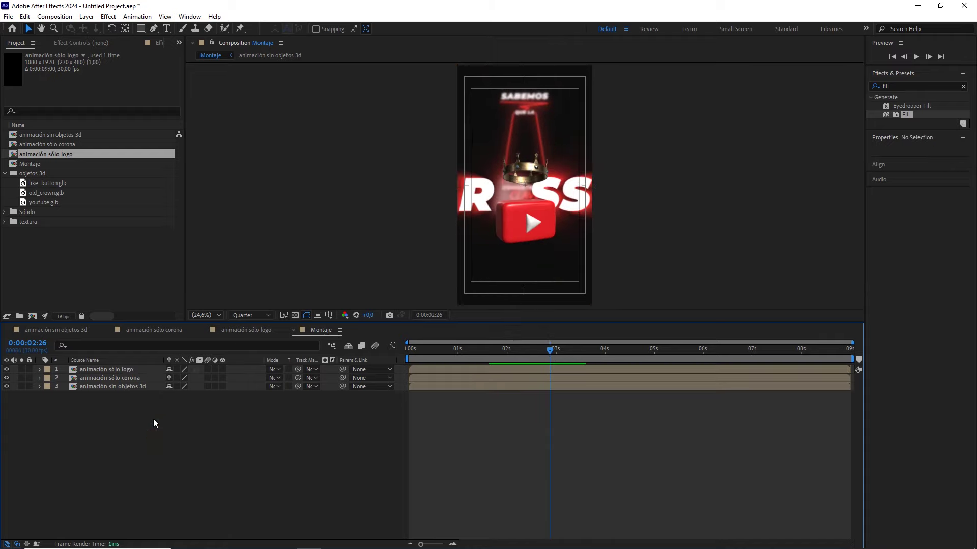
- Add an adjustment layer with Posterize Time at a 15 fps frame rate
right_click(155, 423)
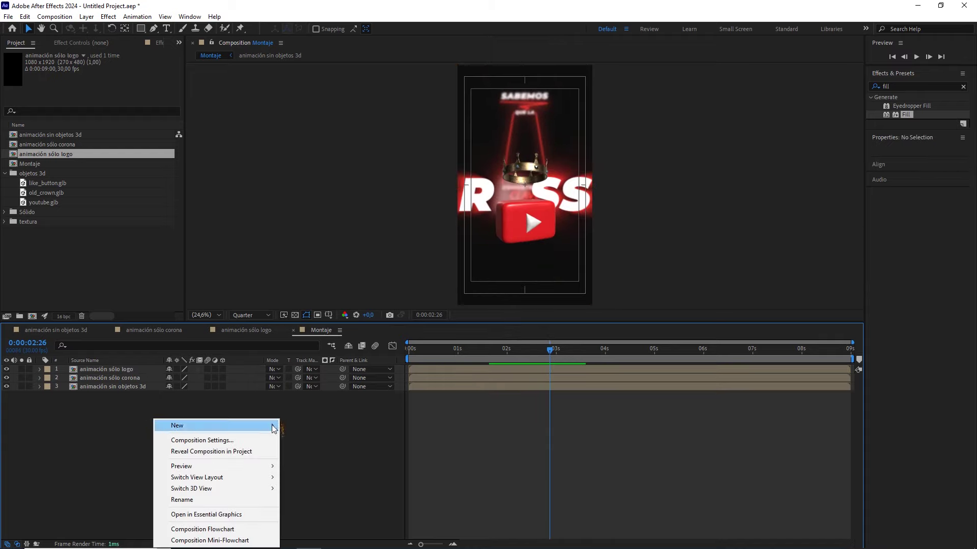
mouse_move(270, 426)
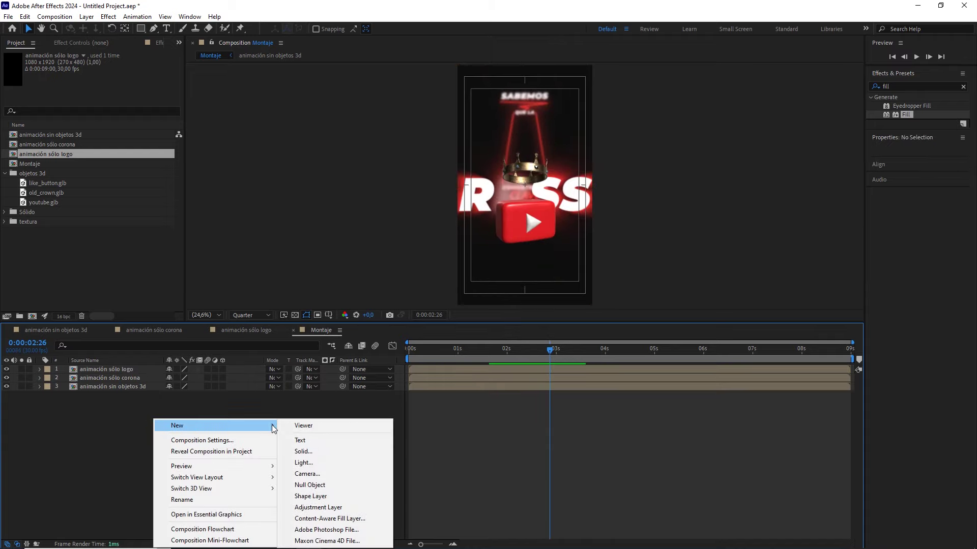
left_click(346, 509)
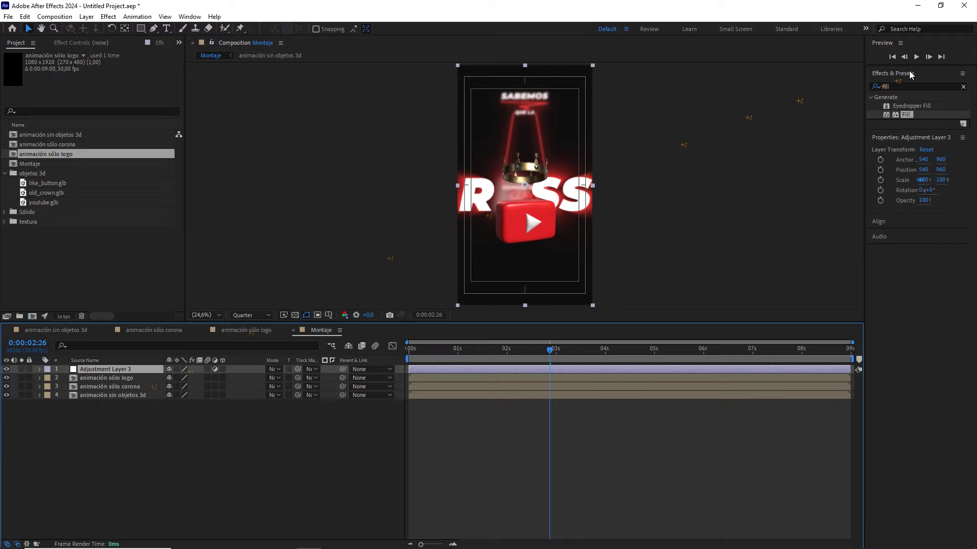
left_click(876, 86)
type("poster")
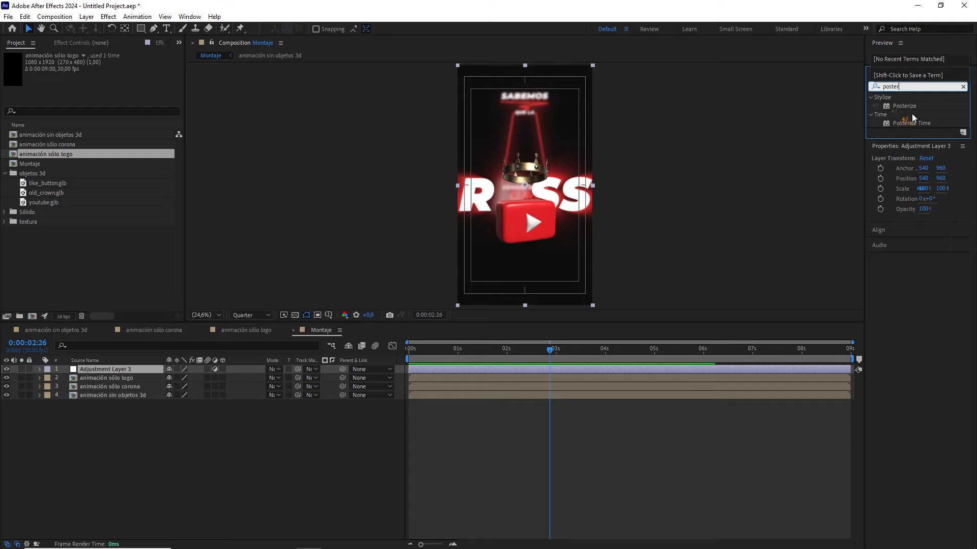
left_click_drag(912, 118, 127, 372)
type("15")
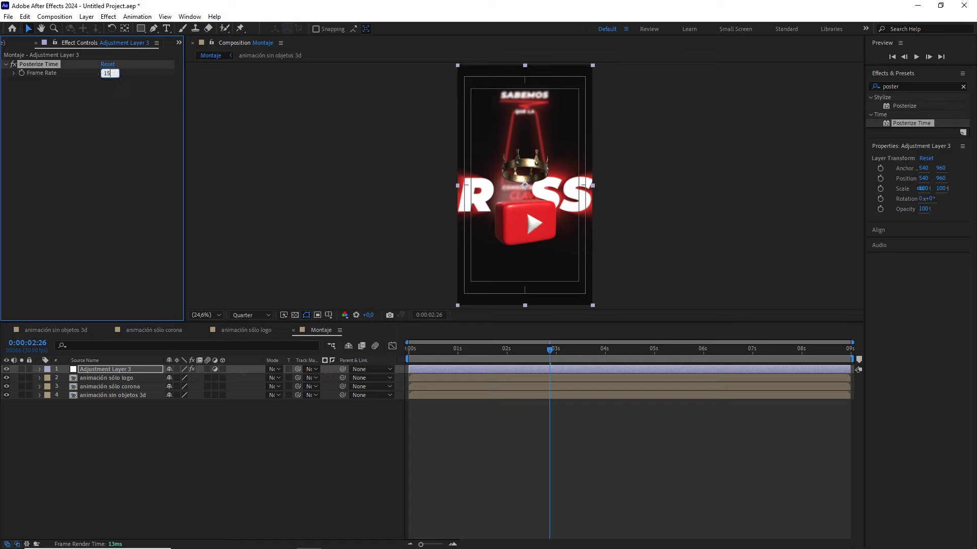
left_click(118, 130)
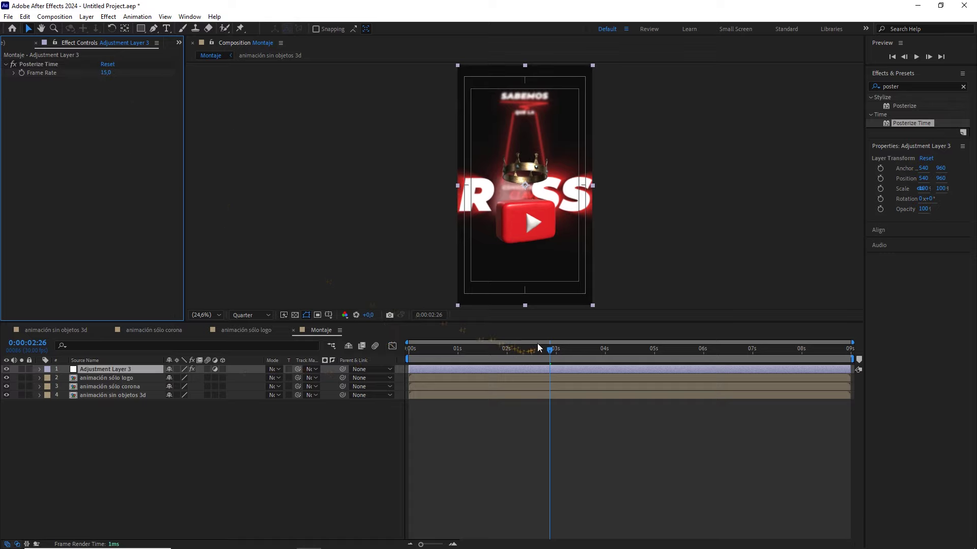
- End the work area at 4 seconds and play a preview of it
mouse_move(553, 358)
left_mouse_down()
mouse_move(611, 361)
mouse_move(397, 359)
left_mouse_up()
key("n")
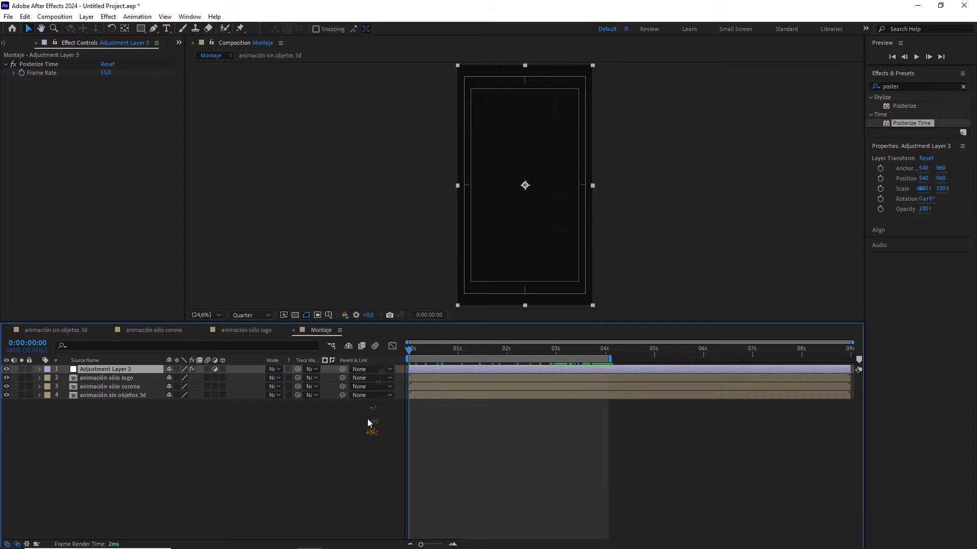
left_click(367, 420)
key("space")
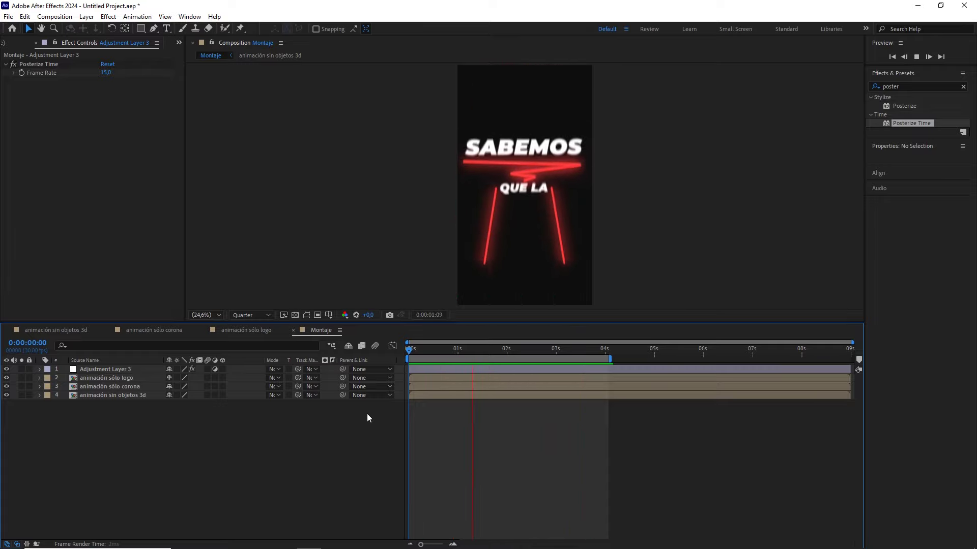
key("space")
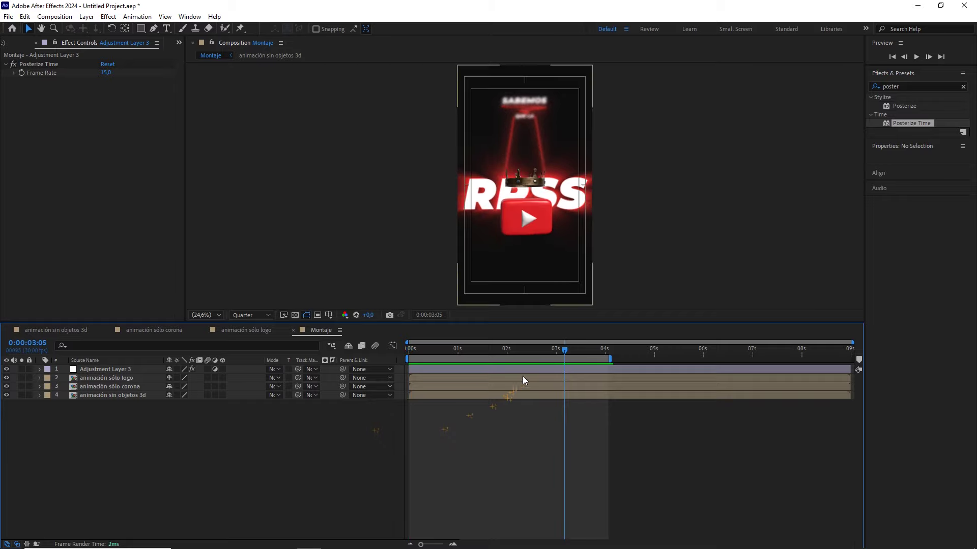
- Return the playhead to around 1:14 and bring the Project panel back
left_click_drag(534, 348, 484, 330)
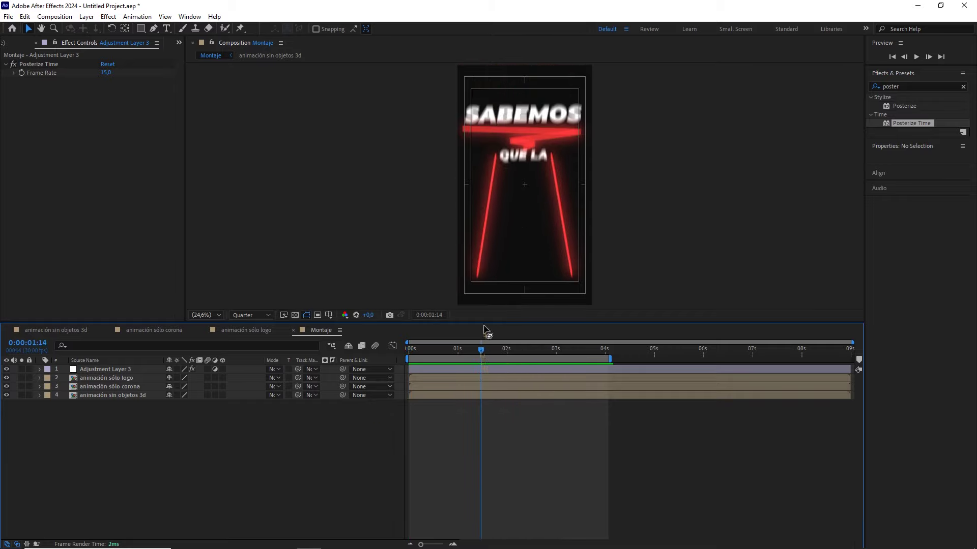
left_click_drag(13, 47, 10, 49)
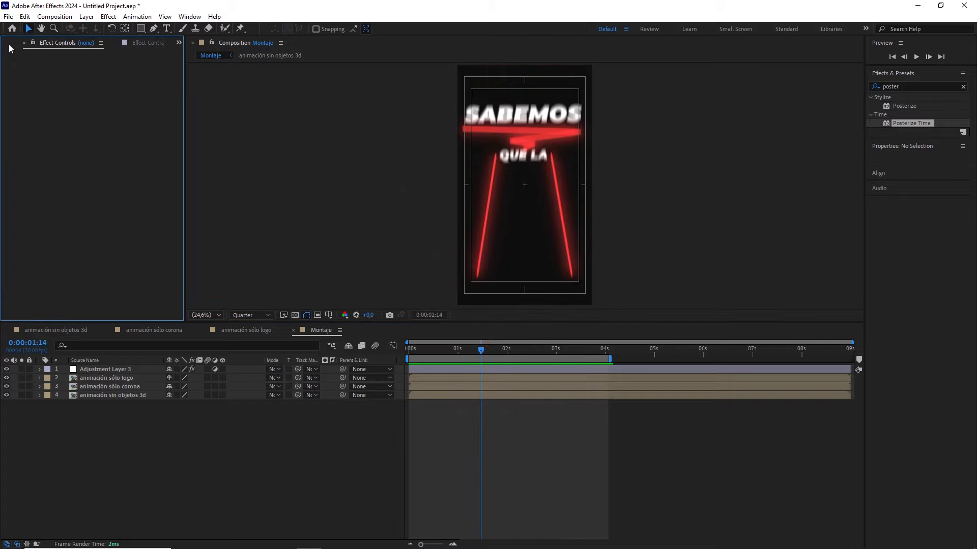
left_click(178, 42)
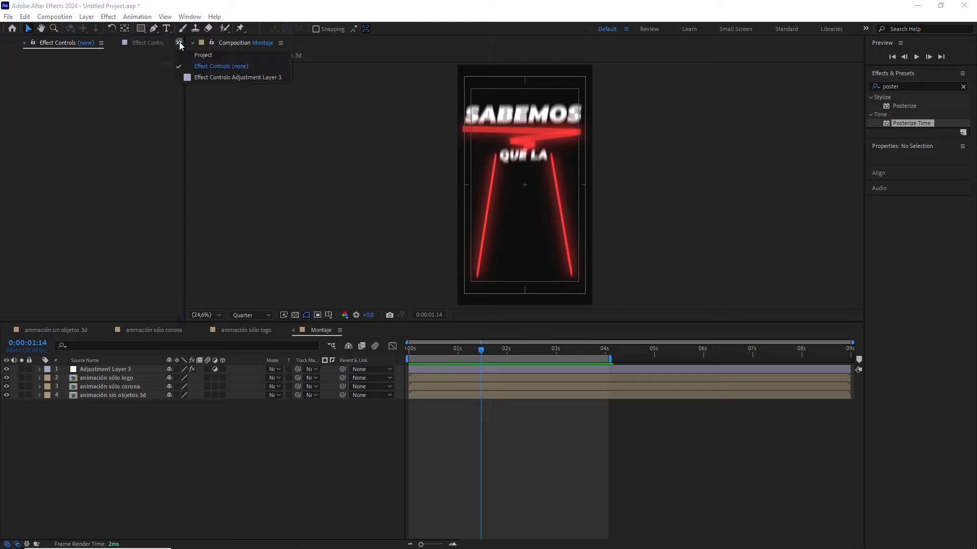
left_click(199, 60)
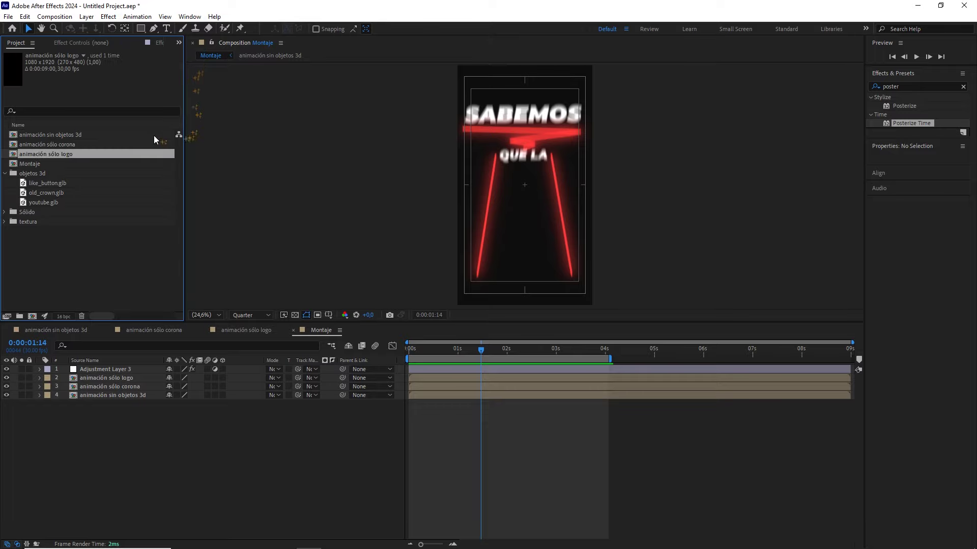
- Add text halftone.jpg from the textura folder to the Montaje timeline
left_click(18, 223)
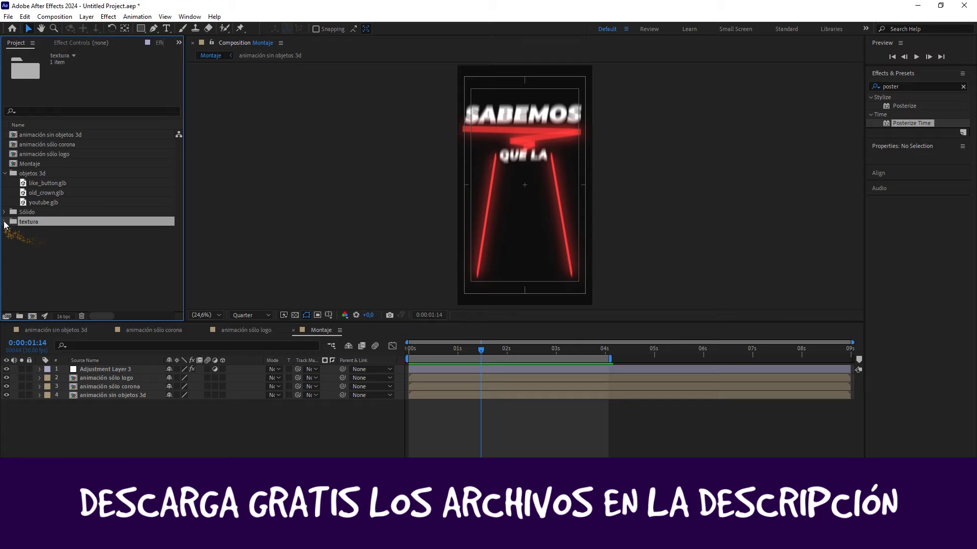
left_click(5, 221)
left_click_drag(44, 230, 94, 390)
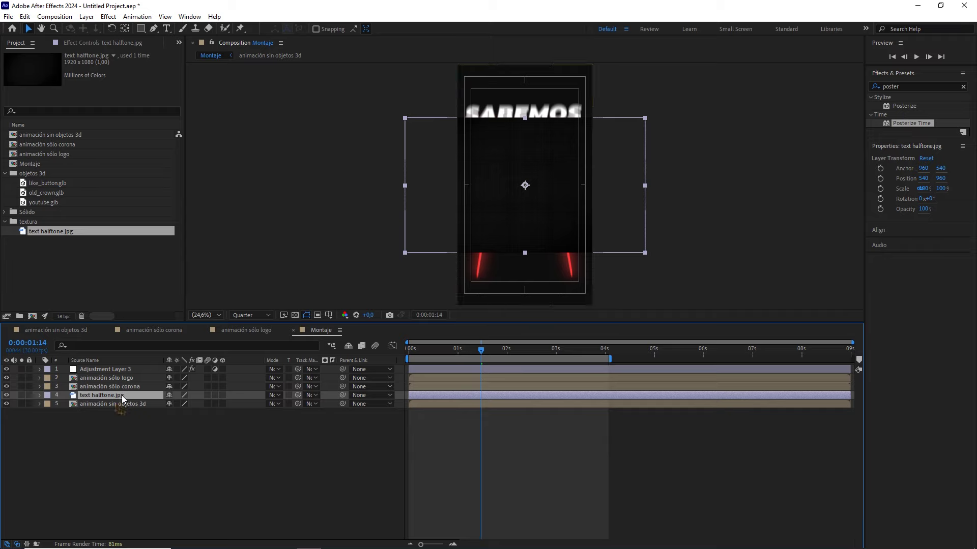
- Rotate the text halftone.jpg layer by 90°
key("r")
left_click(181, 403)
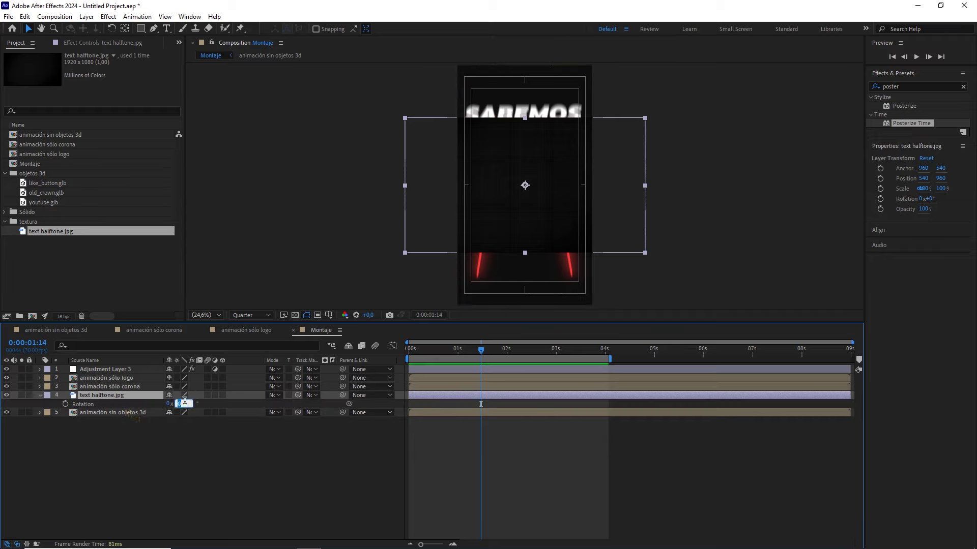
left_click(193, 437)
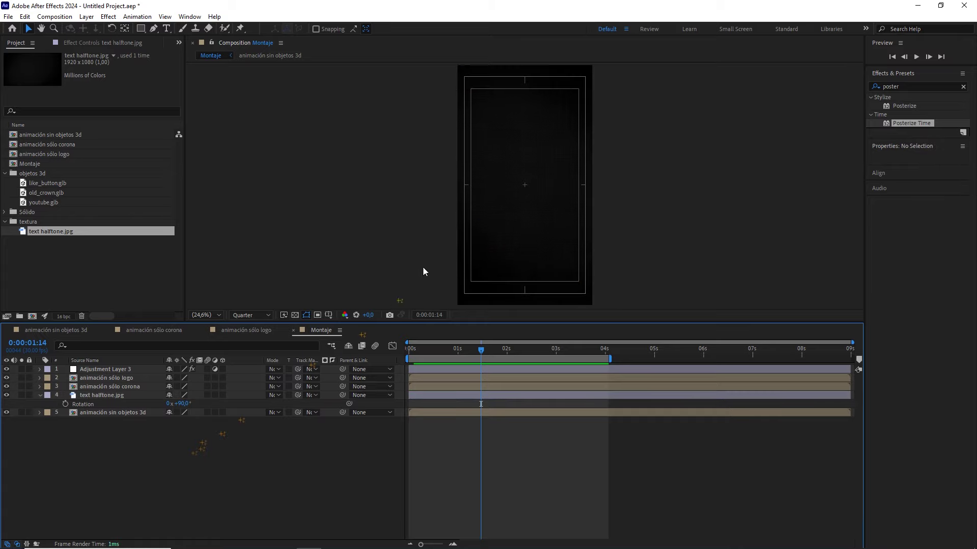
left_click(116, 394)
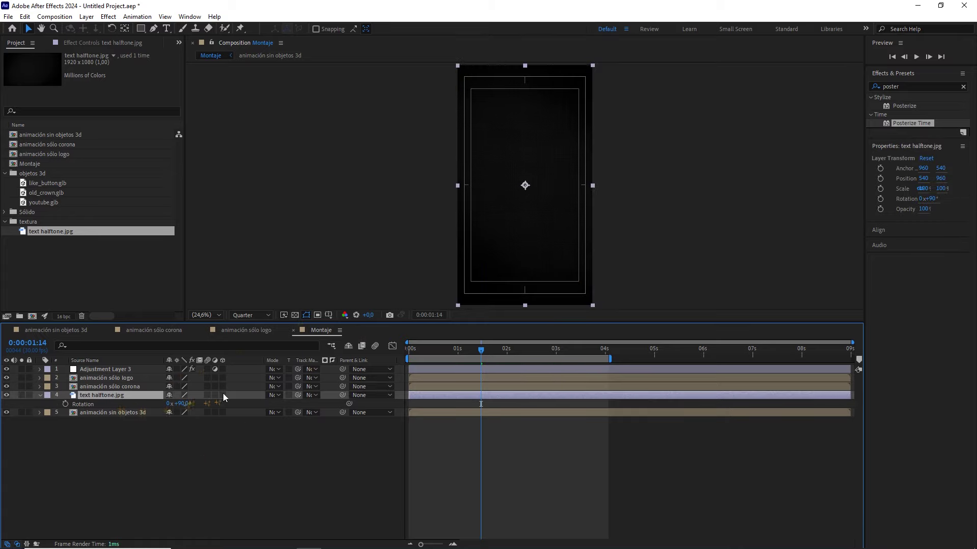
- Set the halftone layer's blending mode to Screen
left_click(274, 396)
left_click(324, 234)
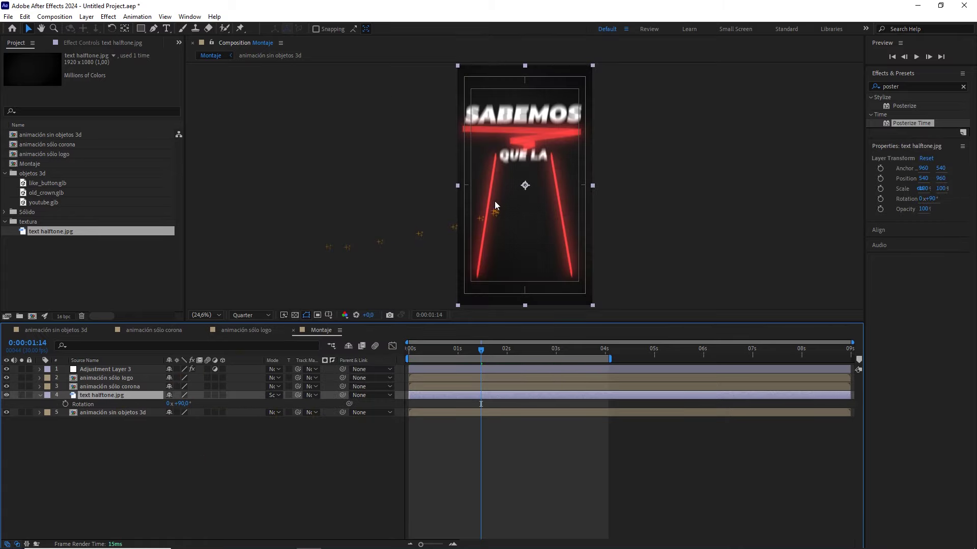
scroll(495, 201, "up", 2)
scroll(497, 201, "up", 2)
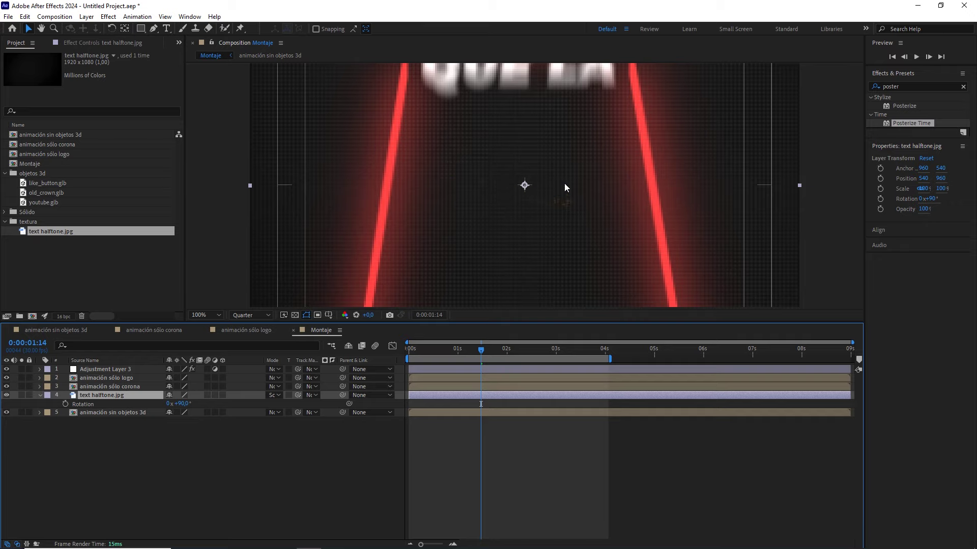
scroll(564, 183, "down", 2)
scroll(564, 183, "up", 2)
left_click(896, 86)
- Apply Levels to text halftone.jpg and raise Input Black to 1413.5
type("lev")
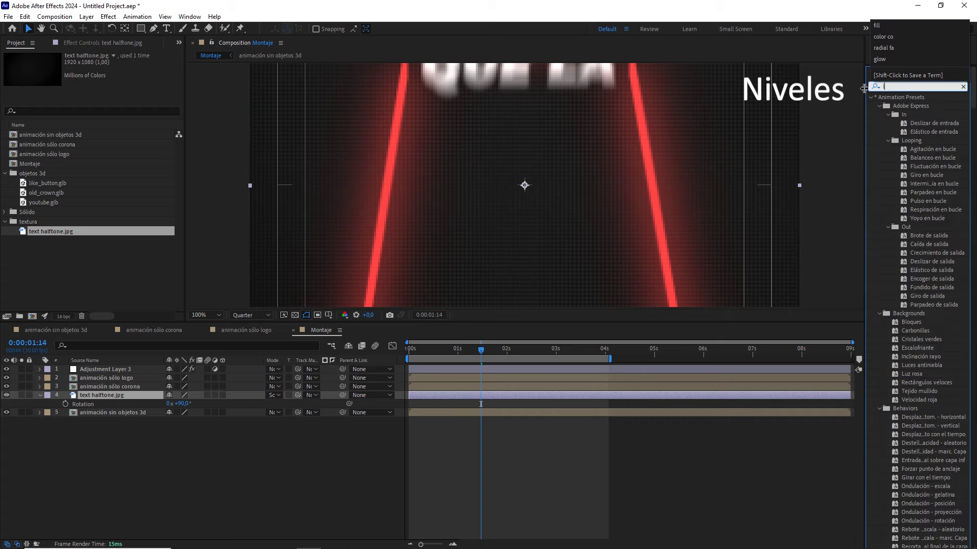
type("e")
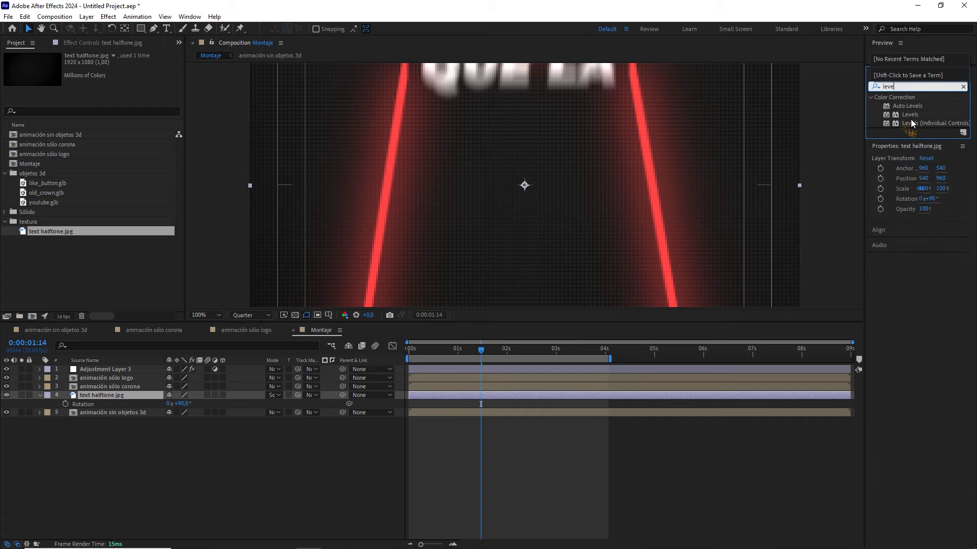
left_click(907, 115)
left_click_drag(906, 115, 121, 394)
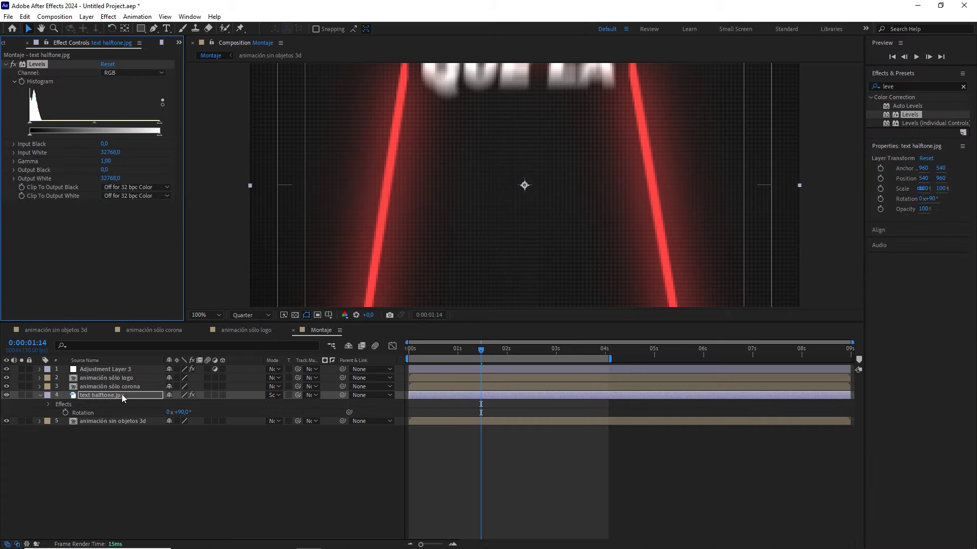
mouse_move(30, 122)
left_mouse_down()
mouse_move(46, 126)
mouse_move(36, 126)
left_mouse_up()
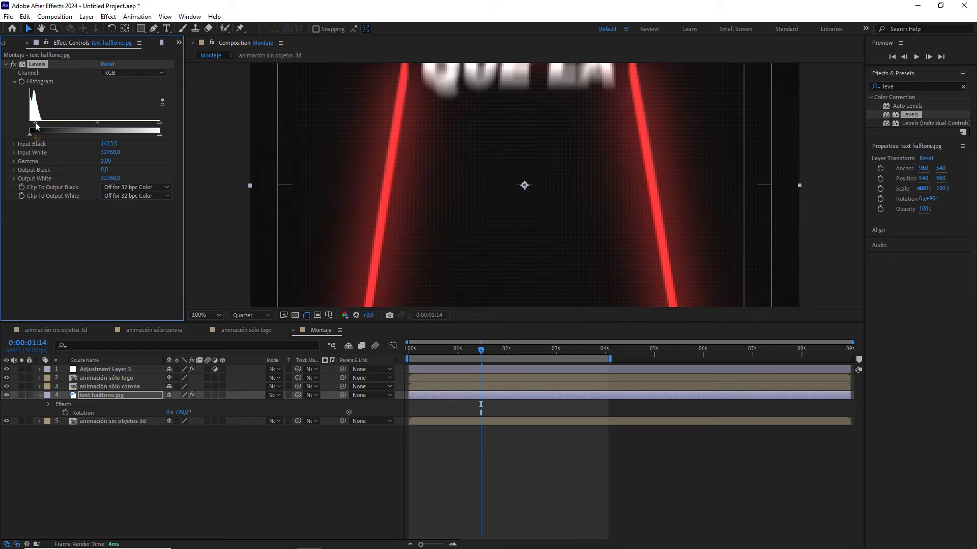
- Zoom, pan and scrub to about 2 seconds to inspect the darkened halftone texture
key("comma")
left_click_drag(435, 157, 424, 220)
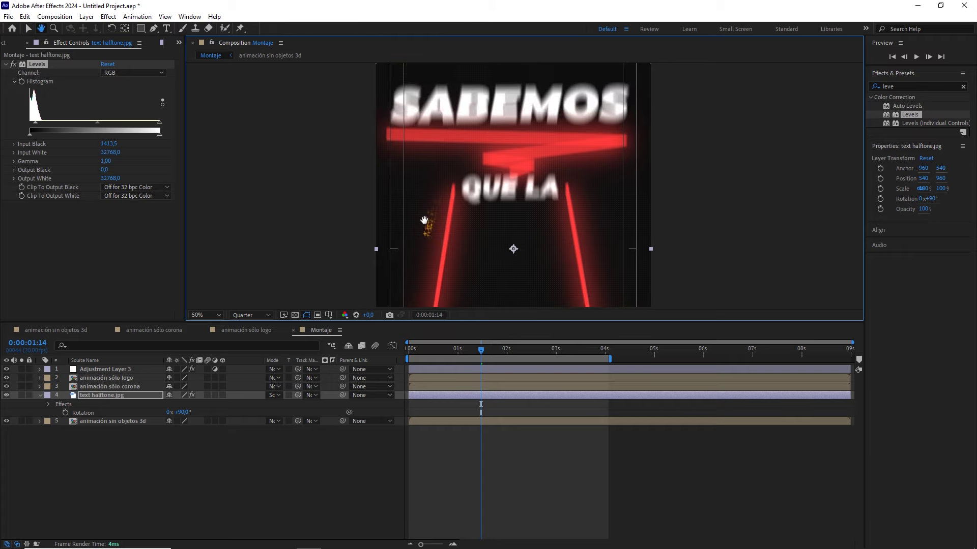
key("v")
left_click_drag(489, 349, 548, 354)
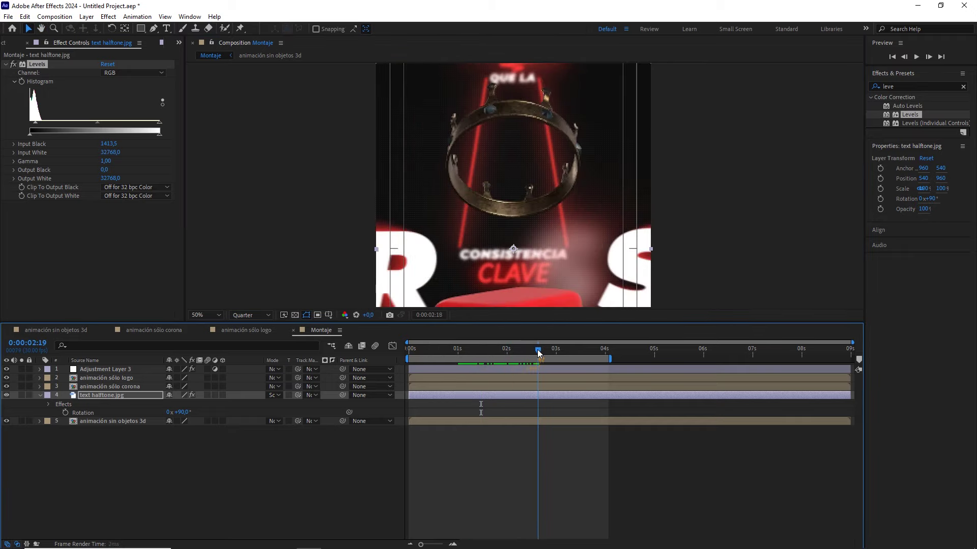
mouse_move(531, 145)
left_mouse_down()
mouse_move(514, 222)
mouse_move(512, 206)
left_mouse_up()
scroll(514, 221, "up", 2)
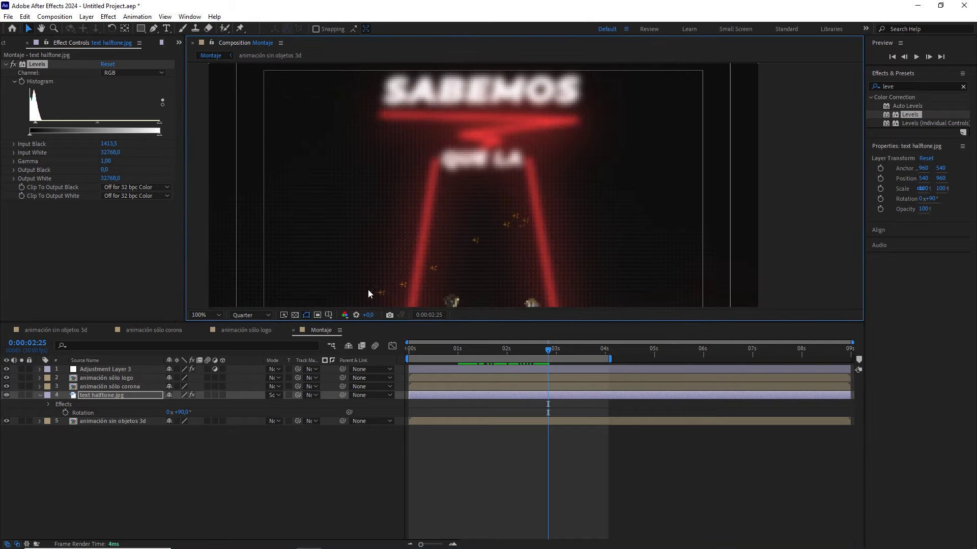
left_click(176, 443)
- Create a mid-grey 808080 solid named grano
right_click(176, 442)
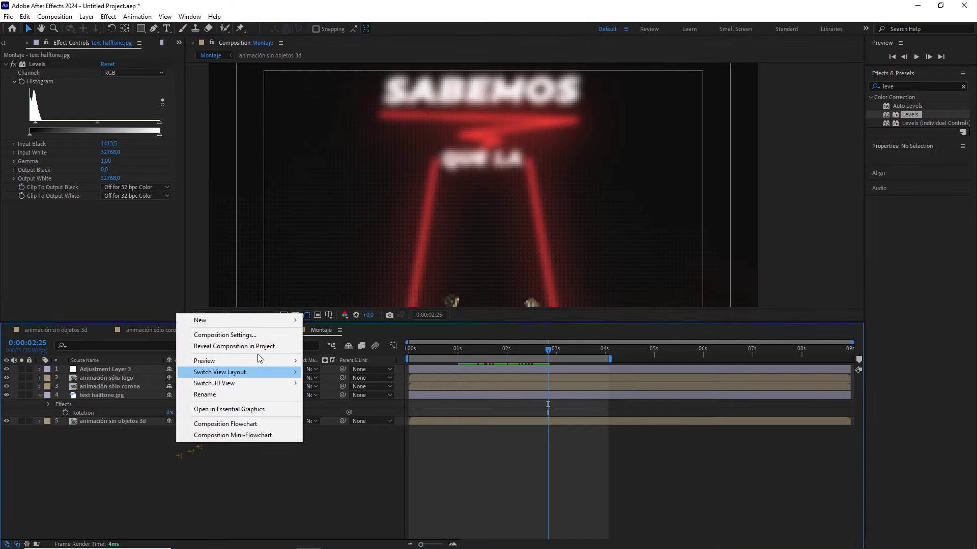
mouse_move(273, 321)
left_click(345, 347)
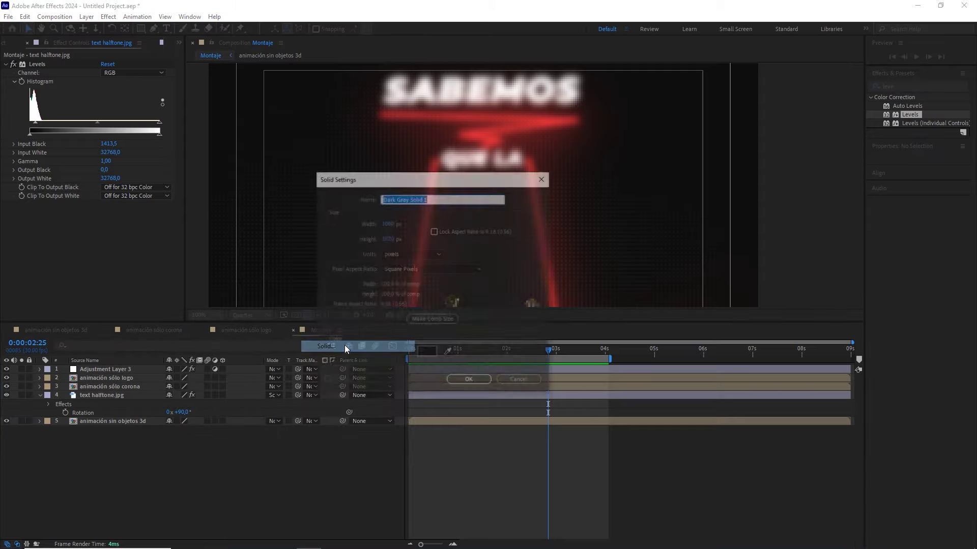
left_click(427, 353)
left_click_drag(140, 149, 141, 195)
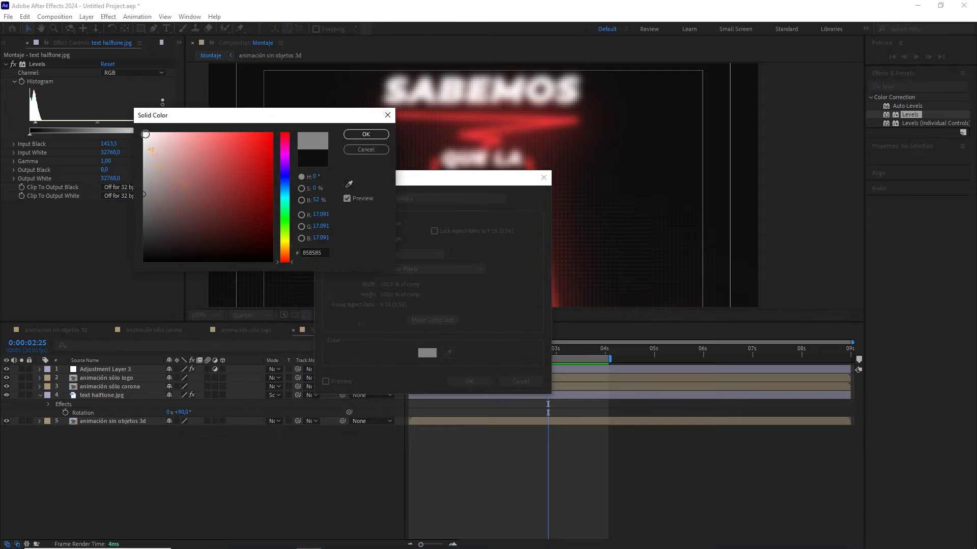
left_click(317, 200)
type("50")
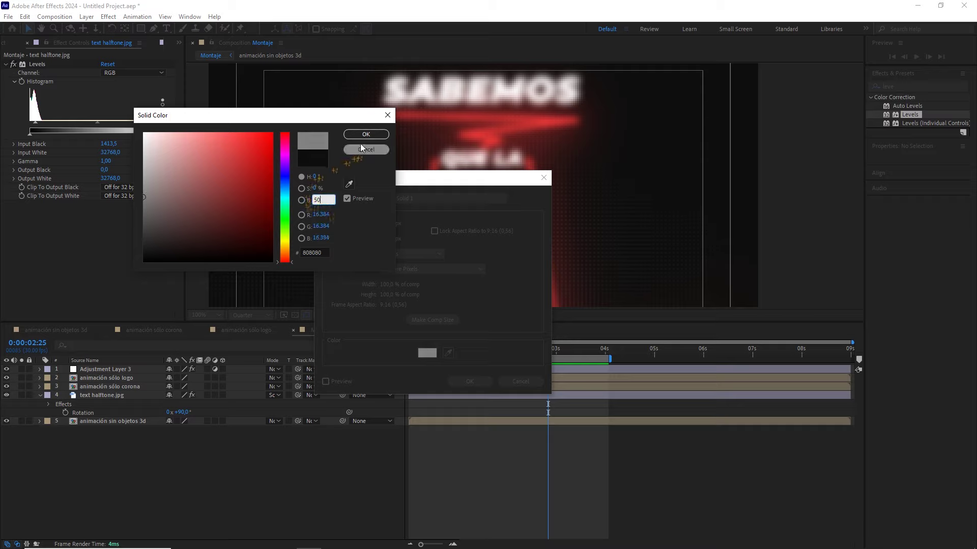
left_click(364, 136)
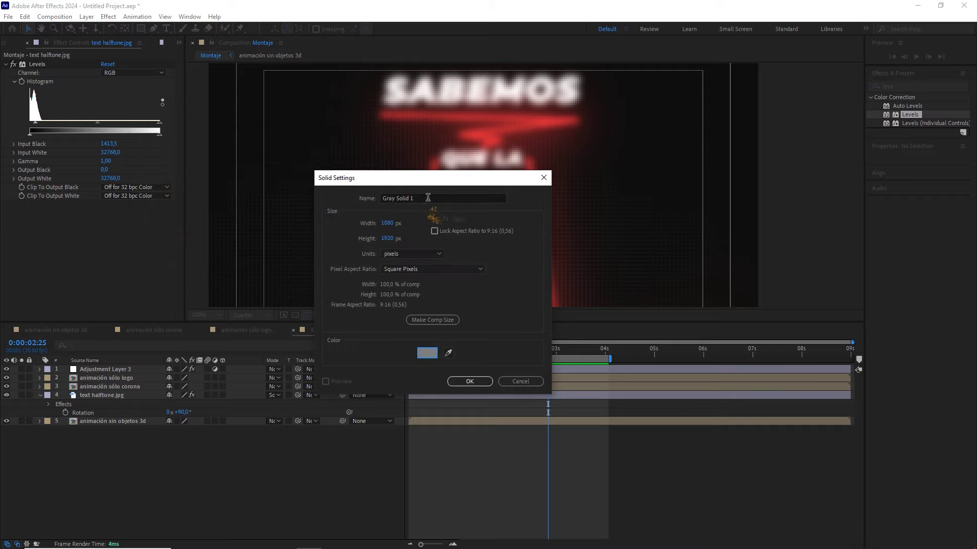
left_click(454, 197)
type("grano")
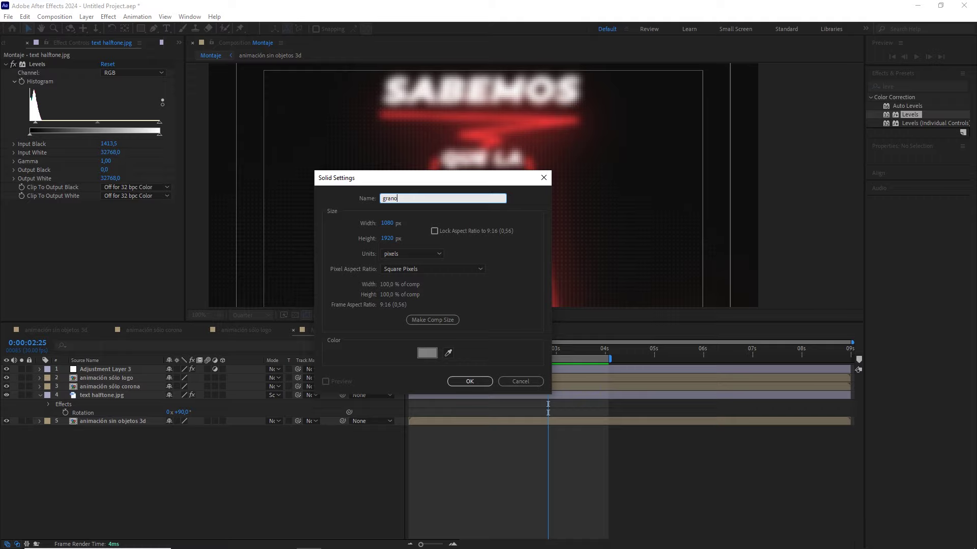
left_click(468, 381)
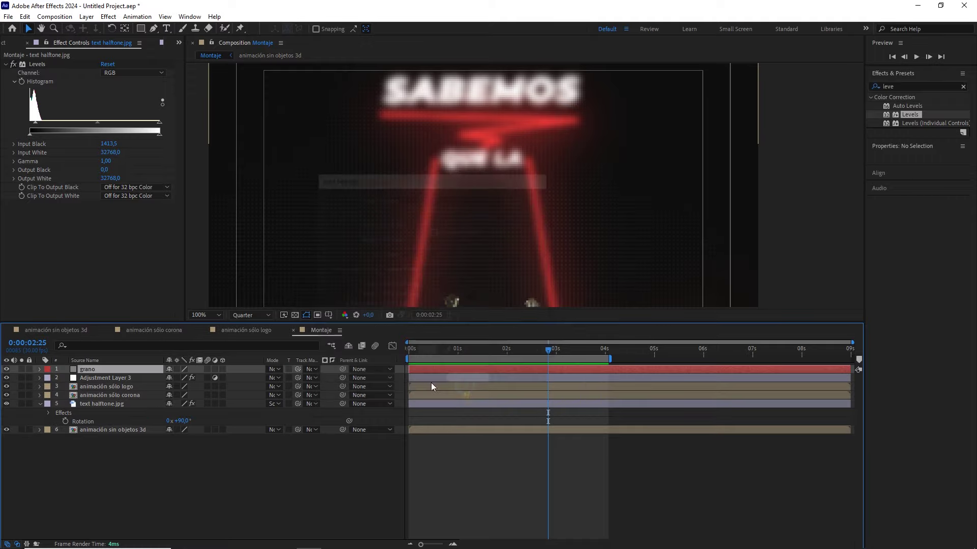
- Pre-compose grano into a composition named grano, moving all attributes
right_click(96, 370)
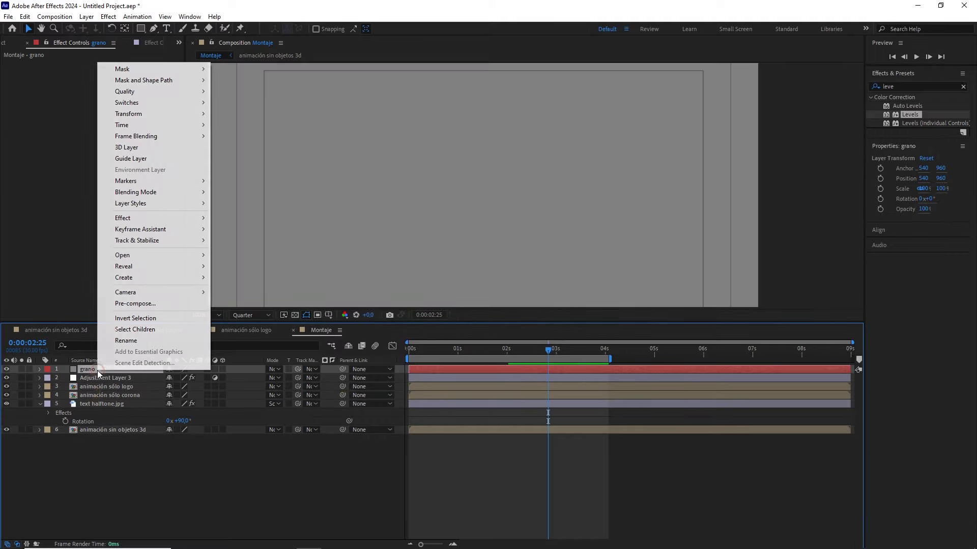
left_click(147, 304)
left_click_drag(496, 230, 560, 235)
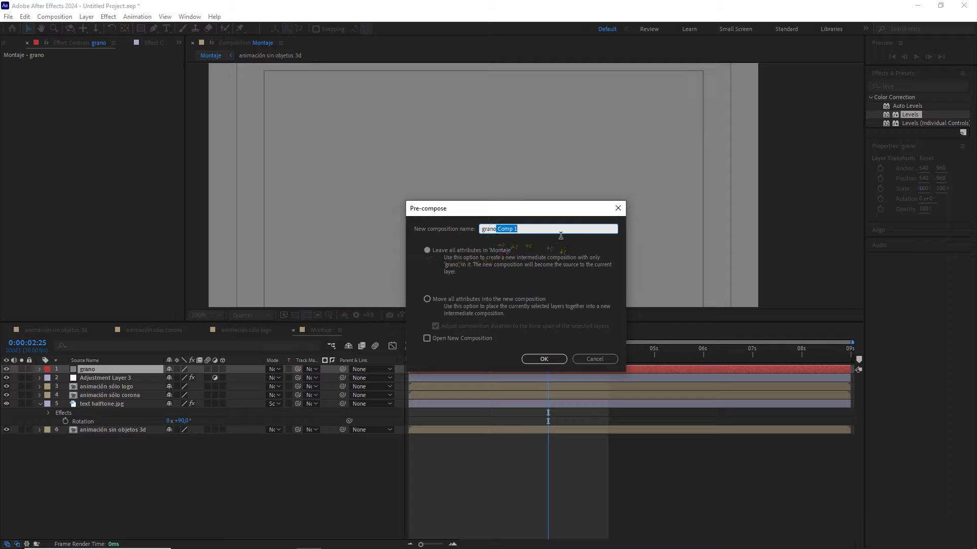
key("BackSpace")
left_click(427, 300)
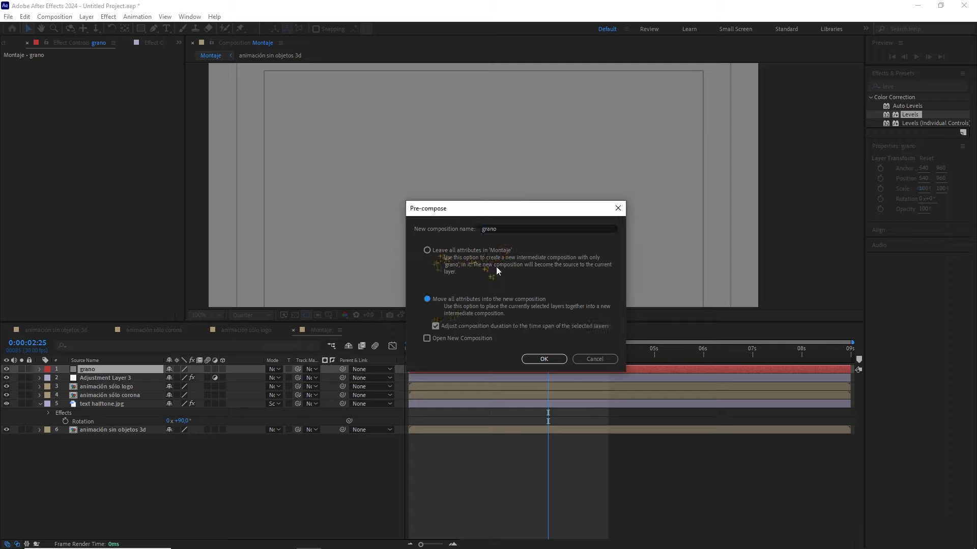
left_click(550, 358)
scroll(531, 219, "down", 4)
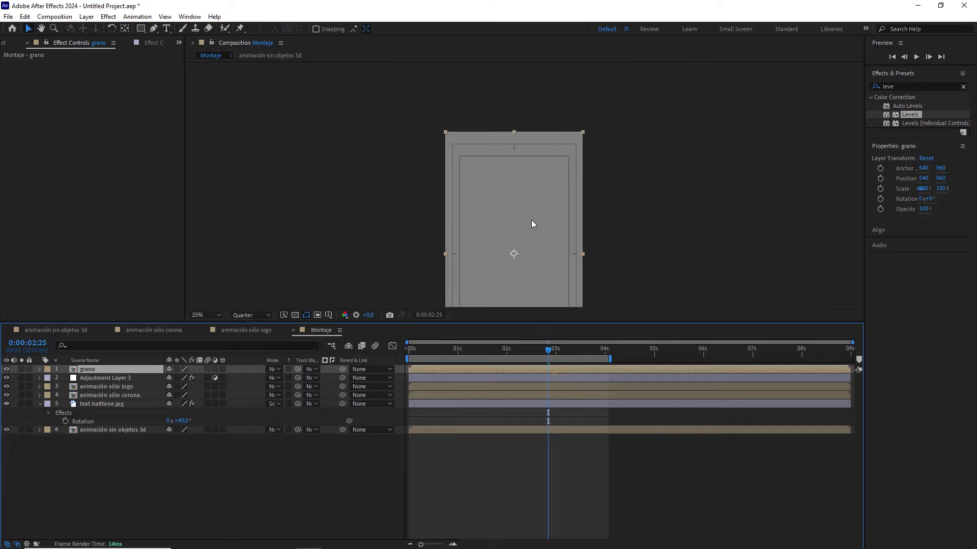
left_click_drag(525, 237, 517, 183)
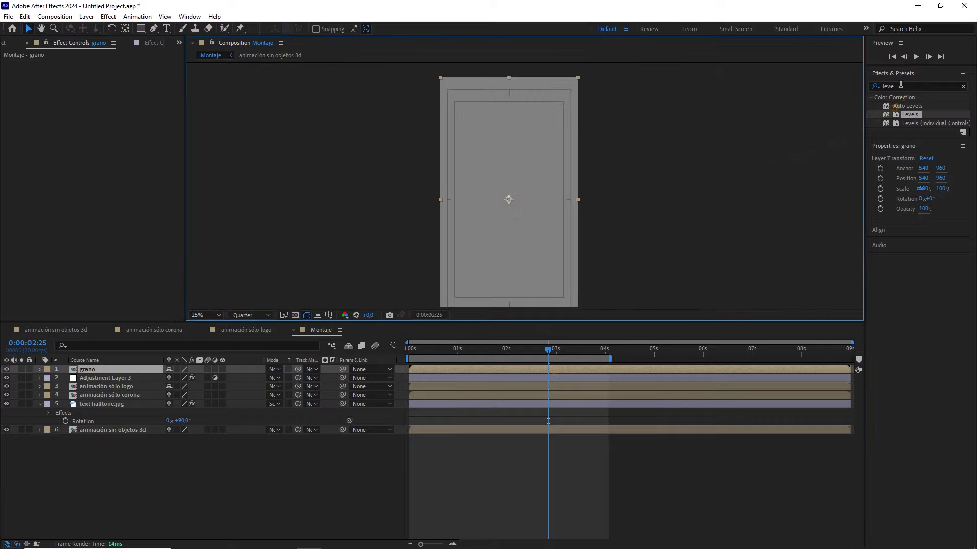
- Apply Add Grain to grano with Final Output view and the Kodak Vision 250D preset
left_click(869, 86)
type("add")
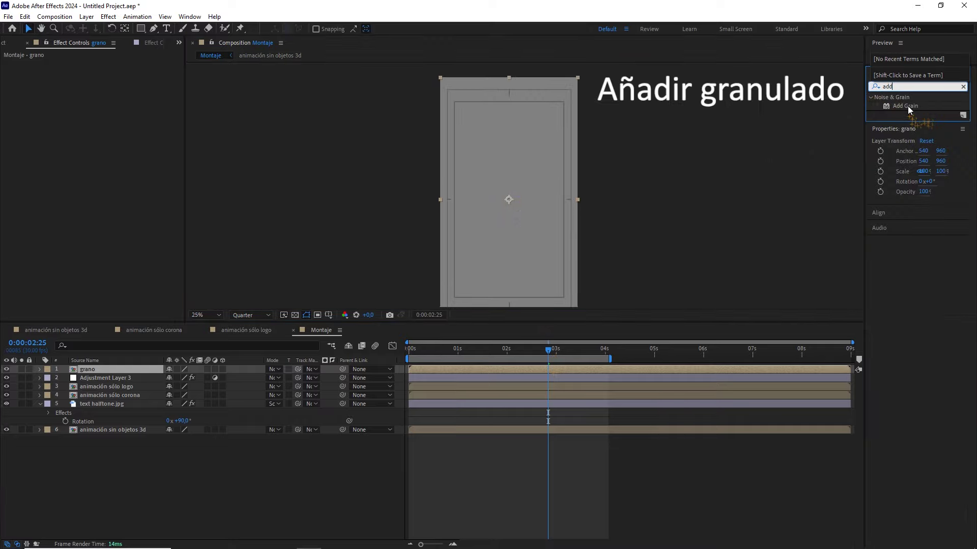
left_click_drag(907, 106, 109, 367)
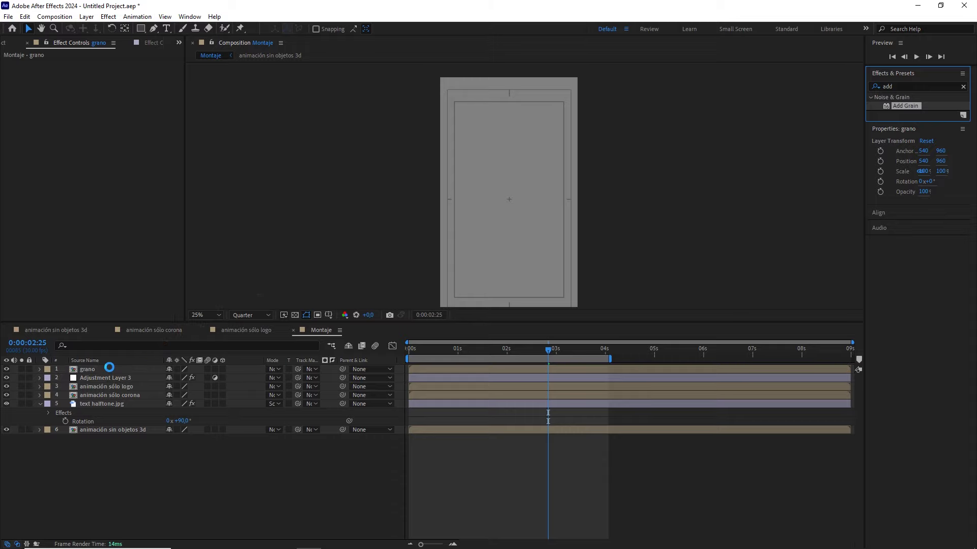
left_click(136, 74)
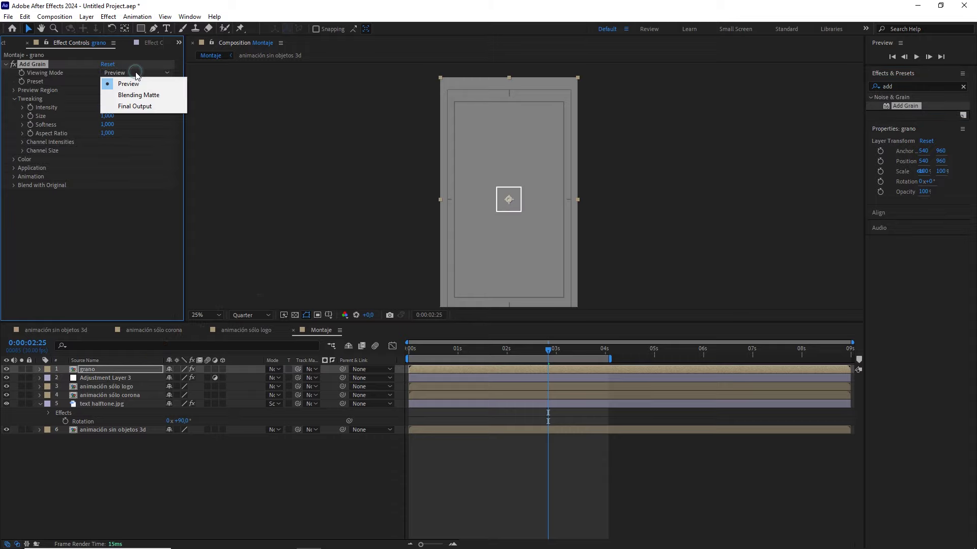
left_click(134, 106)
left_click(116, 82)
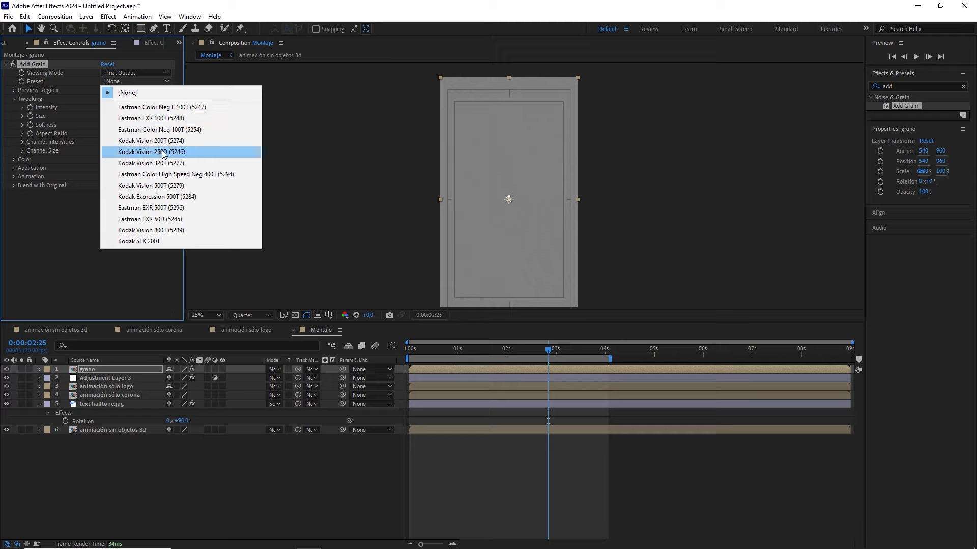
left_click(155, 152)
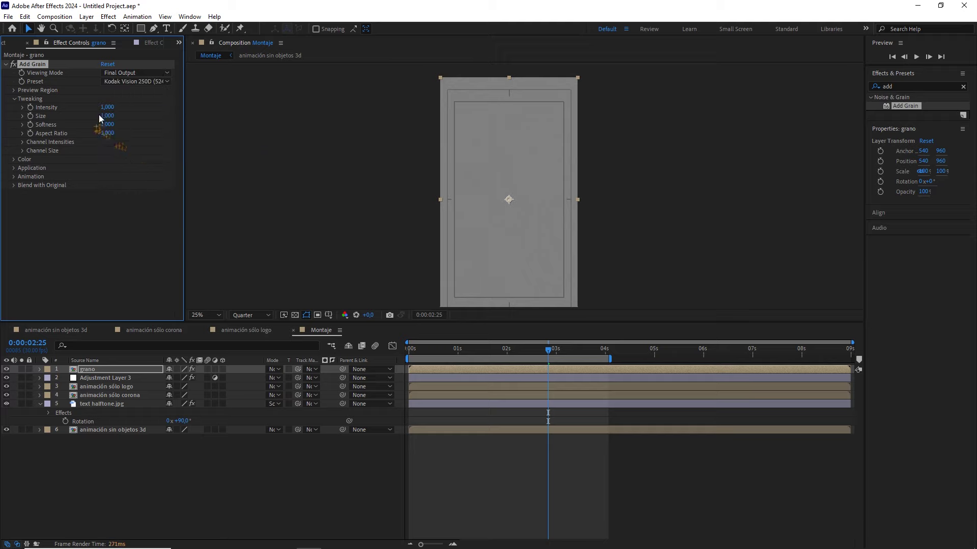
- Set grain intensity to 1.6, make it monochromatic and set animation speed to 0
left_click_drag(107, 110, 104, 110)
left_click(107, 108)
left_click(133, 103)
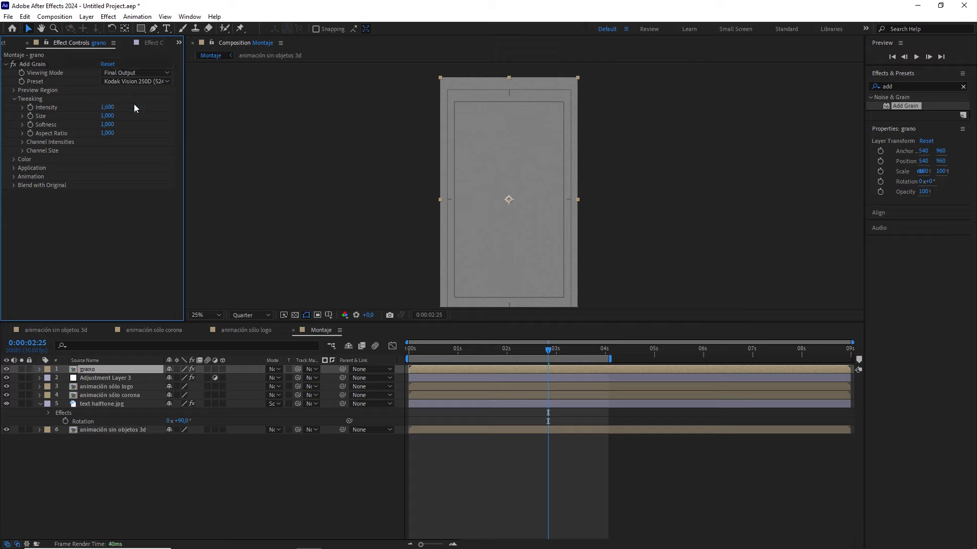
left_click(15, 159)
left_click(104, 167)
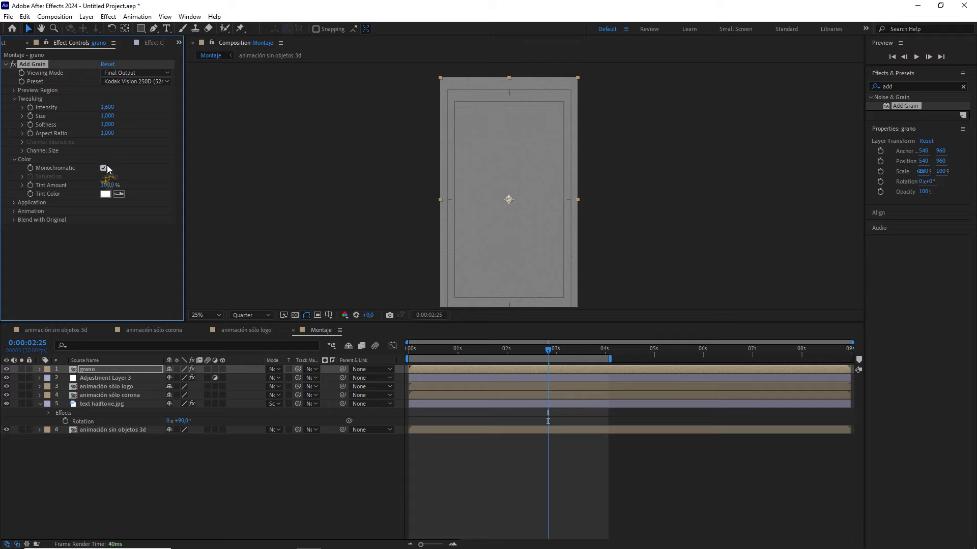
left_click(14, 211)
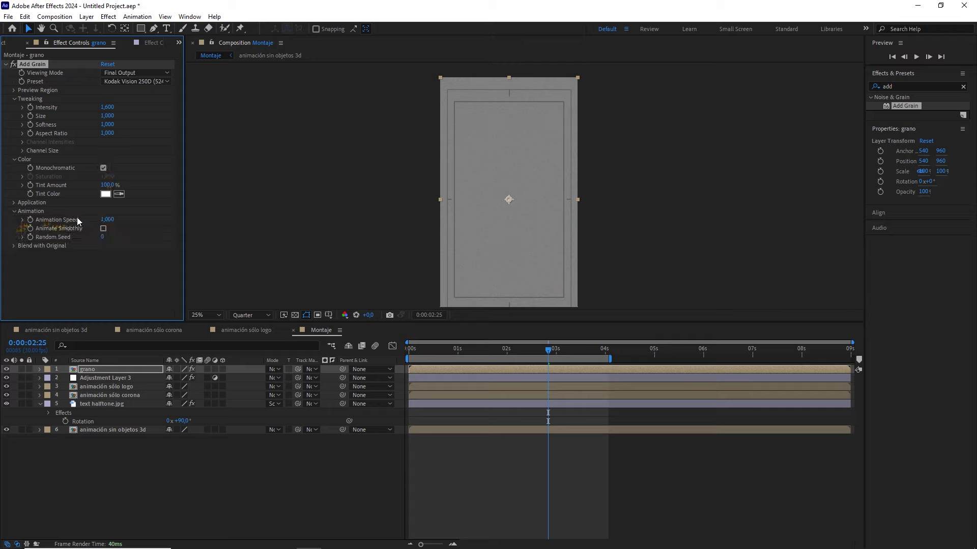
left_click(106, 219)
type("0,000")
key("Return")
scroll(512, 196, "up", 2)
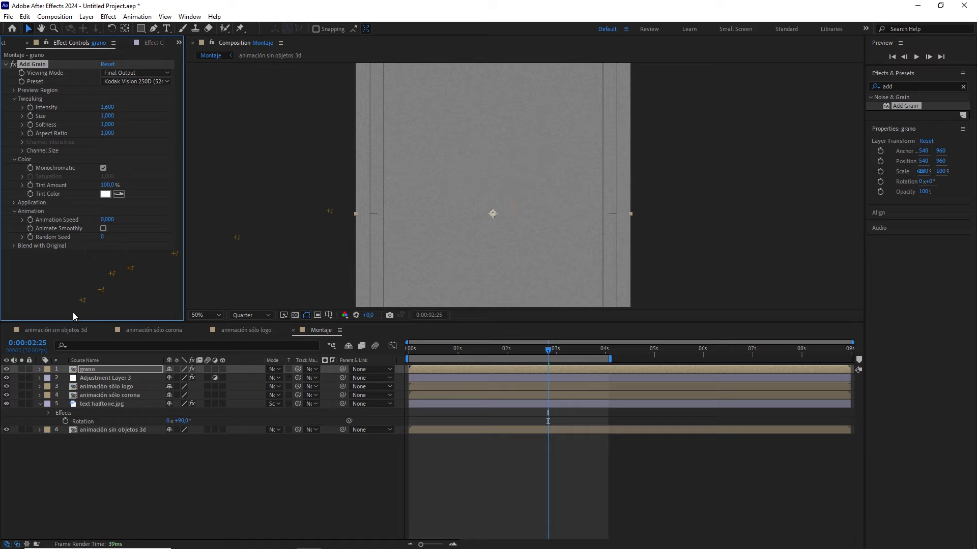
left_click(105, 368)
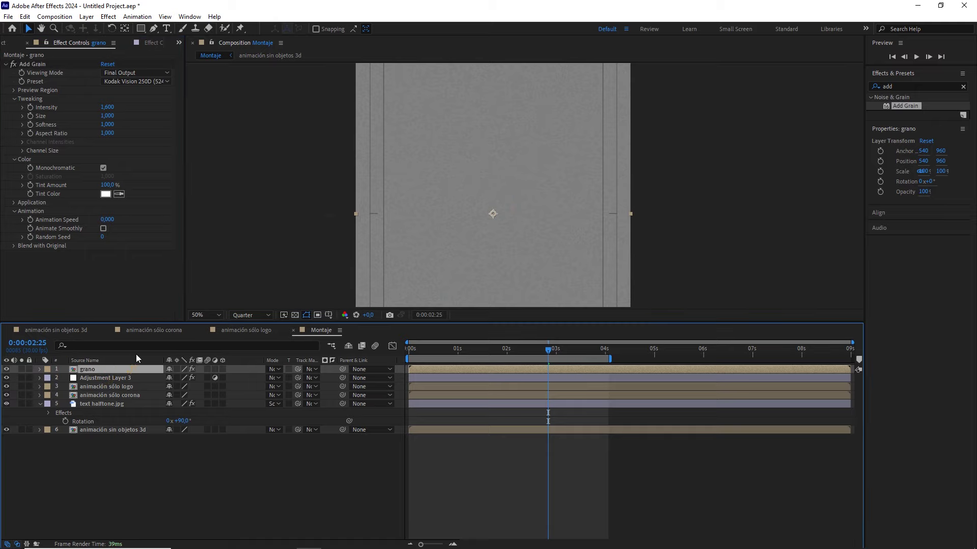
left_click(274, 370)
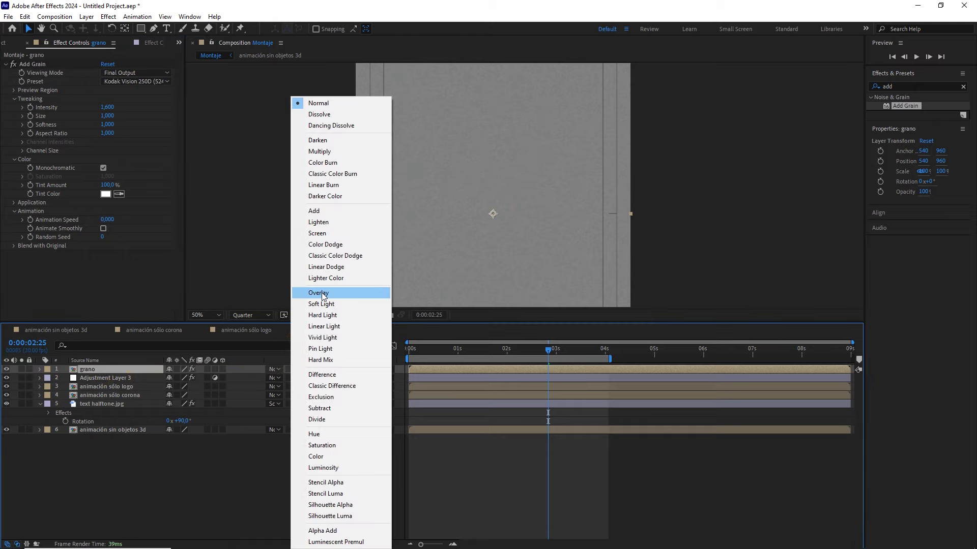
- Blend grano in Overlay mode and render the preview at Full resolution
left_click(318, 292)
scroll(434, 257, "up", 2)
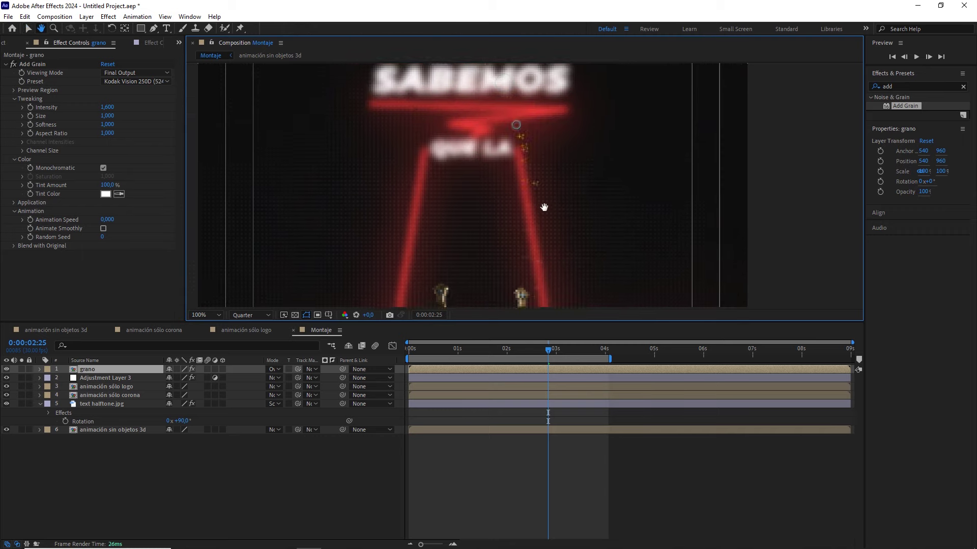
left_click(249, 315)
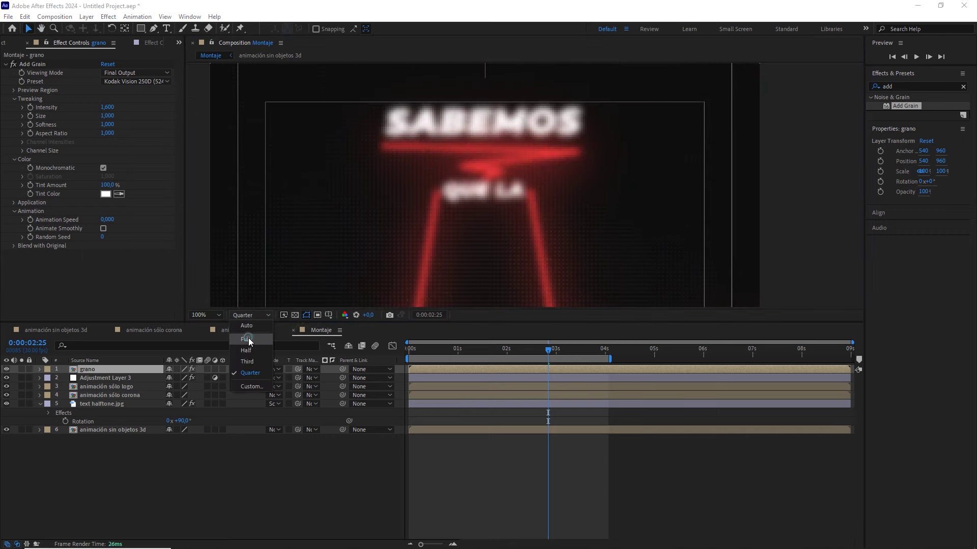
left_click(248, 338)
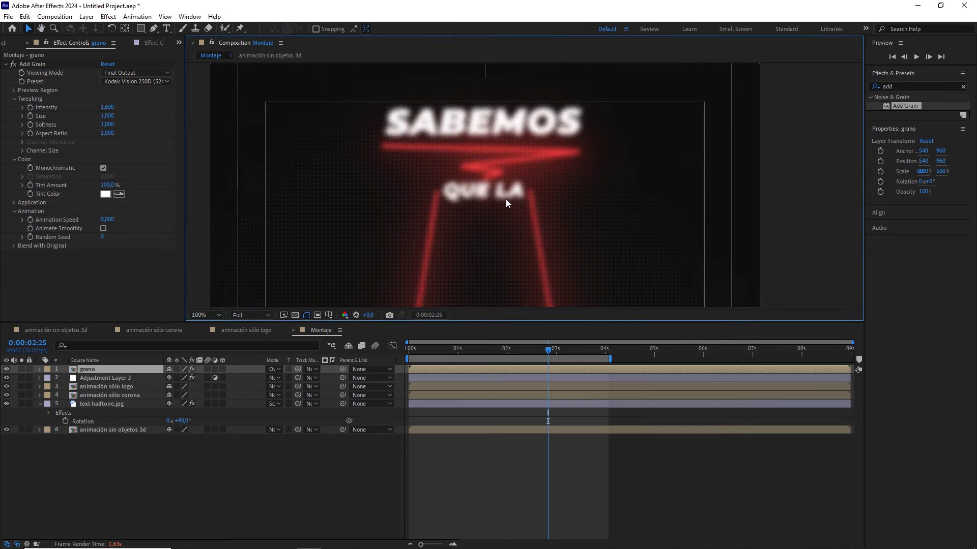
- Zoom and pan over the SABEMOS text, crown and SS letters to inspect the grain
scroll(506, 199, "up", 2)
mouse_move(507, 243)
left_mouse_down()
mouse_move(504, 267)
mouse_move(511, 191)
left_mouse_up()
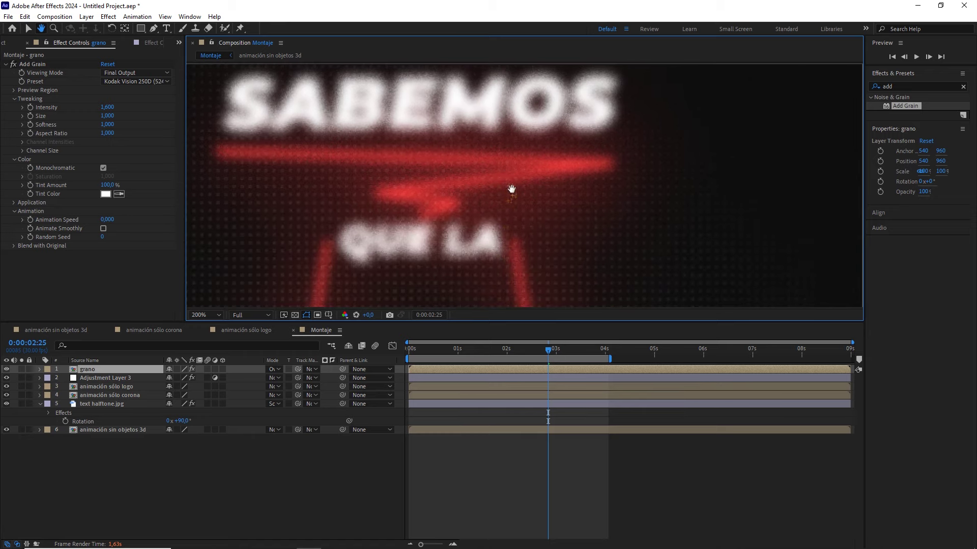
scroll(532, 236, "down", 2)
left_click_drag(532, 236, 545, 140)
key("v")
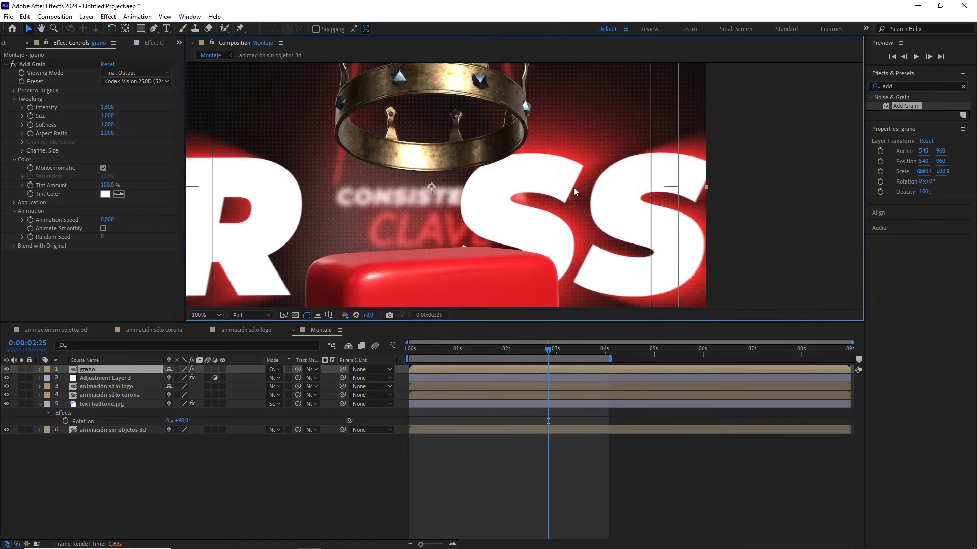
scroll(571, 186, "up", 2)
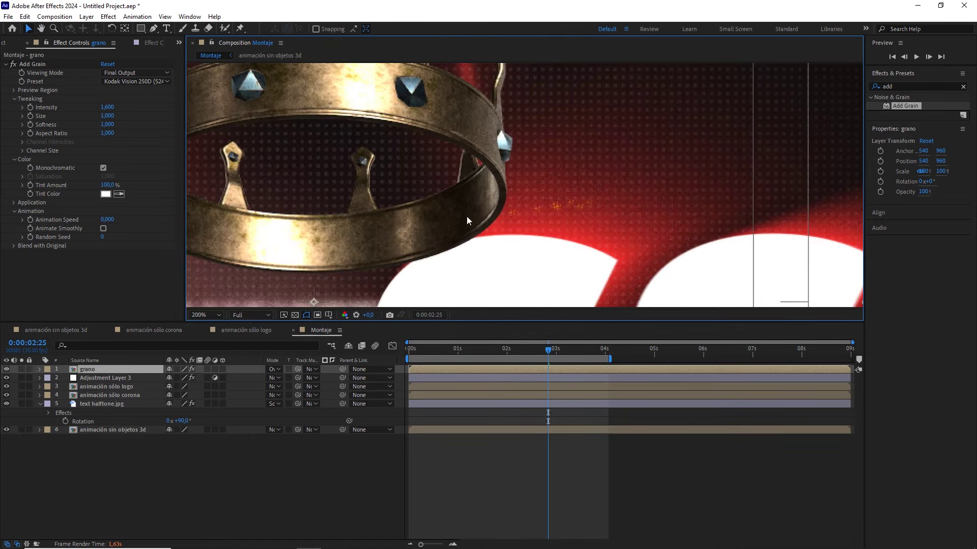
left_click_drag(585, 227, 500, 176)
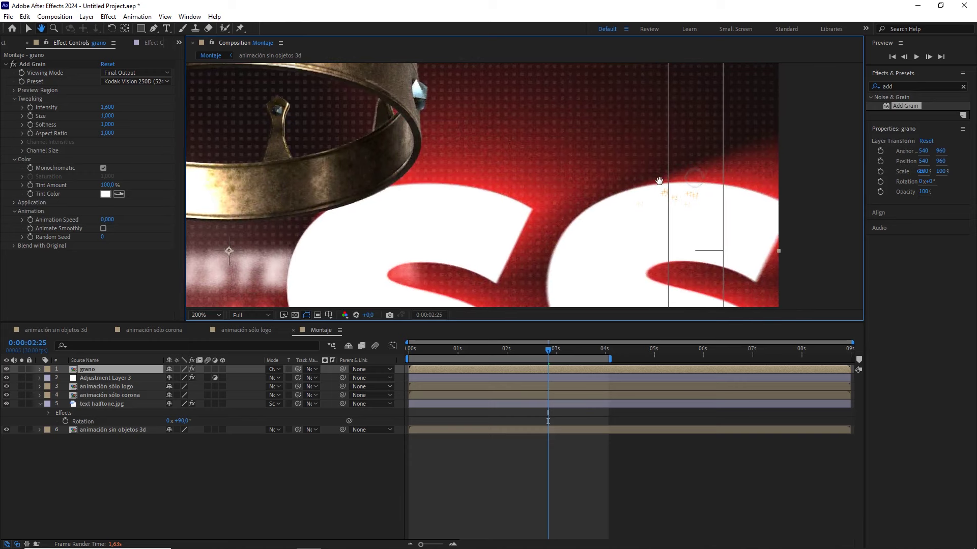
left_click(94, 404)
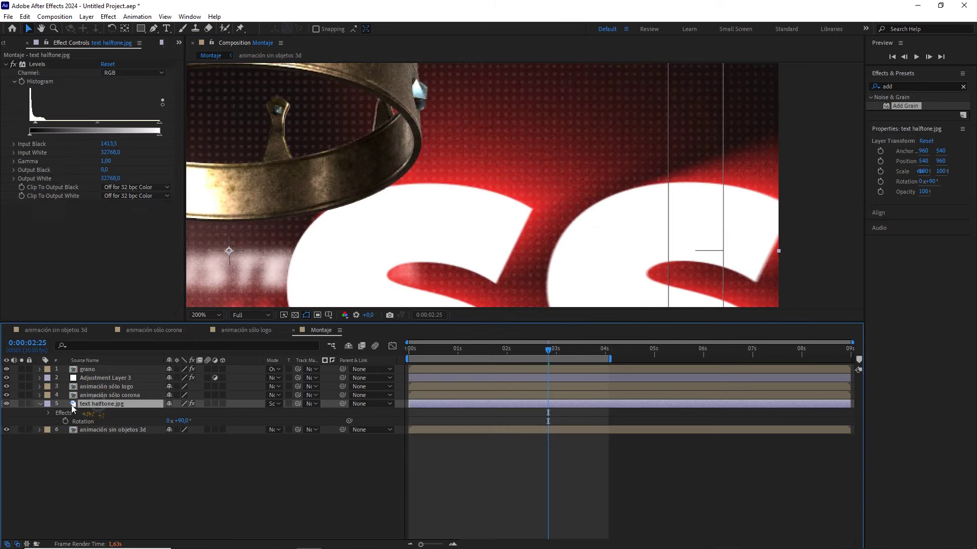
- Hide the text halftone.jpg and grano layers, comparing grano on and off
left_click(6, 404)
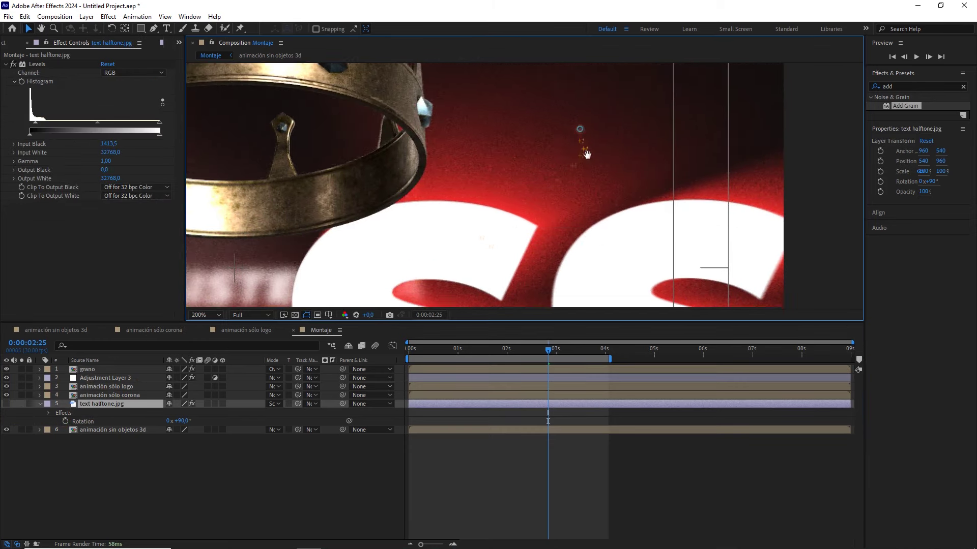
left_click_drag(587, 154, 600, 255)
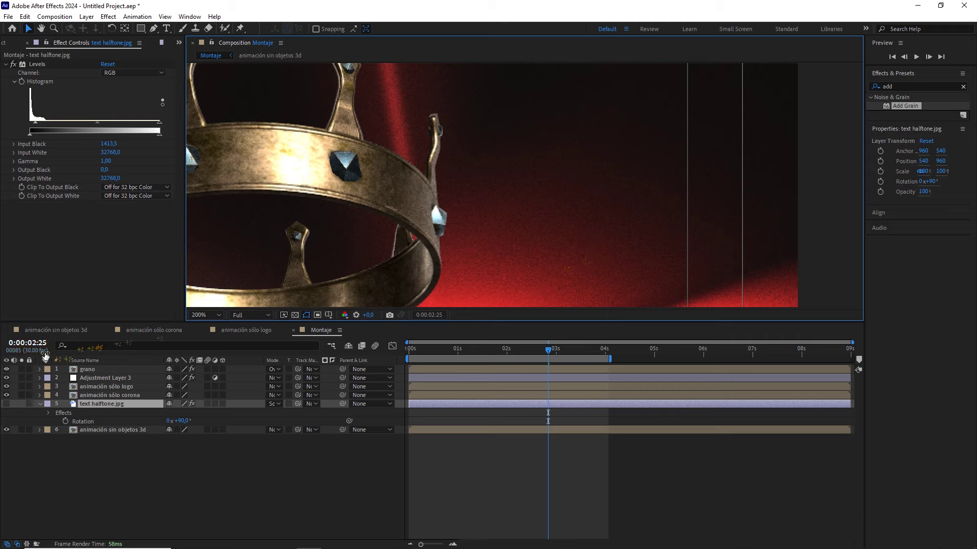
left_click(6, 369)
left_click(6, 369)
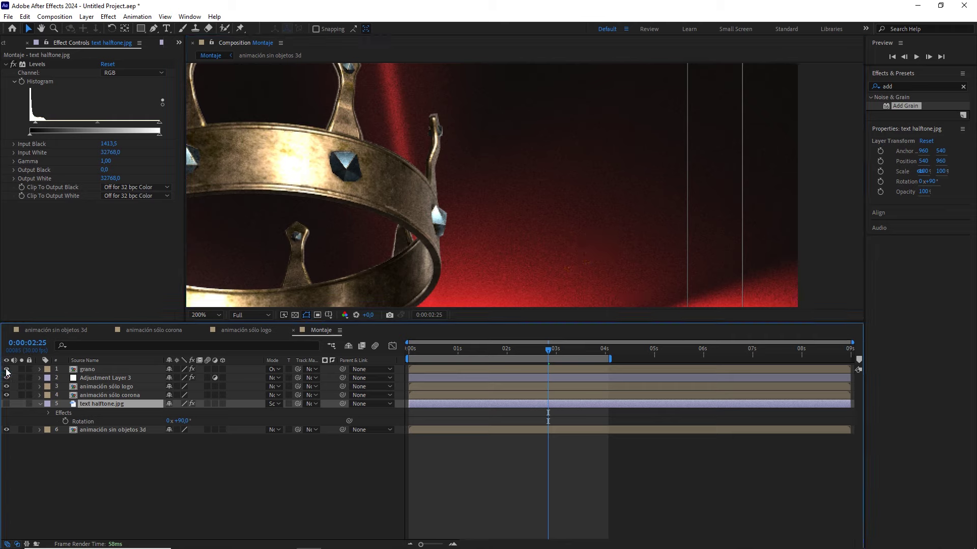
left_click(7, 369)
- Zoom the viewer out to 50% and frame the whole vertical composition
key("comma")
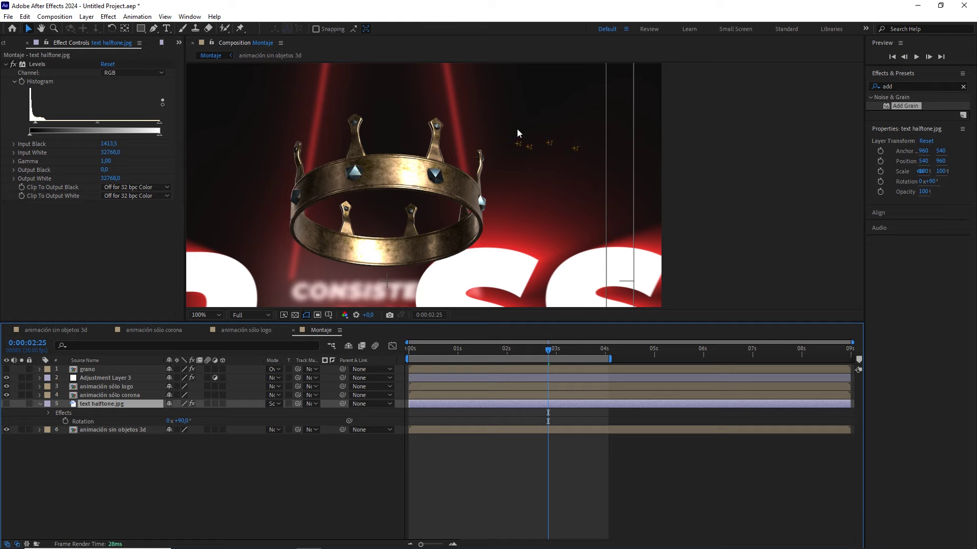
left_click_drag(477, 122, 543, 146)
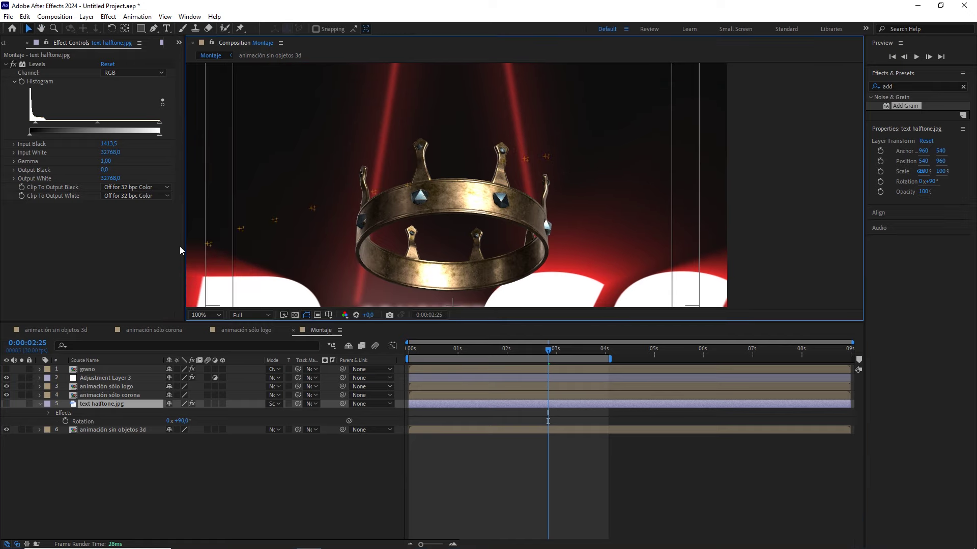
key("comma")
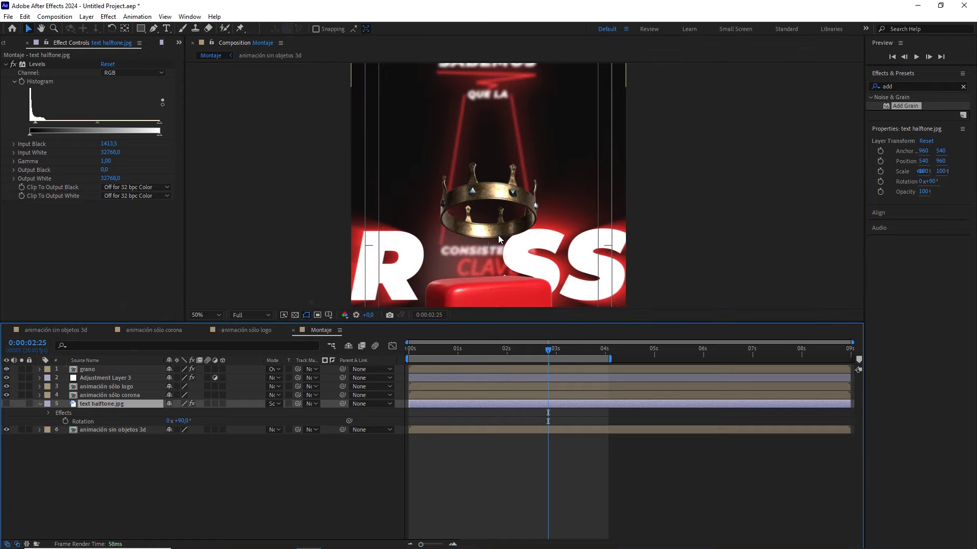
left_click_drag(499, 235, 519, 167)
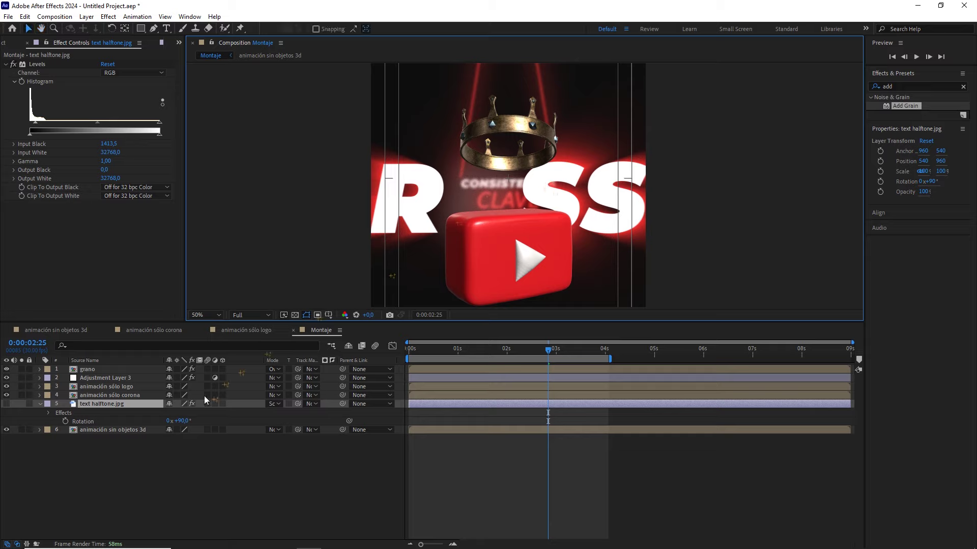
left_click(148, 456)
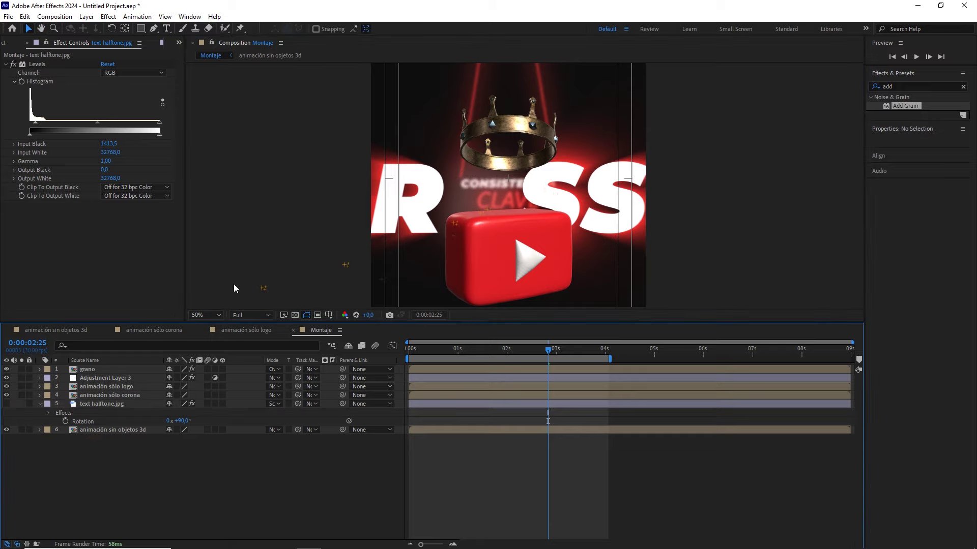
- Duplicate the animación sólo corona layer and solo the copy
left_click(104, 395)
left_click(22, 395)
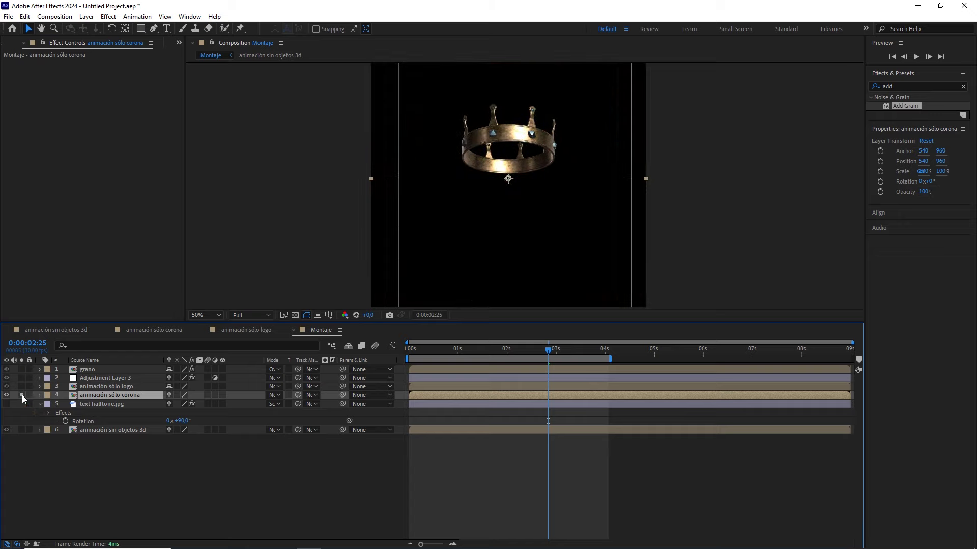
left_click(22, 395)
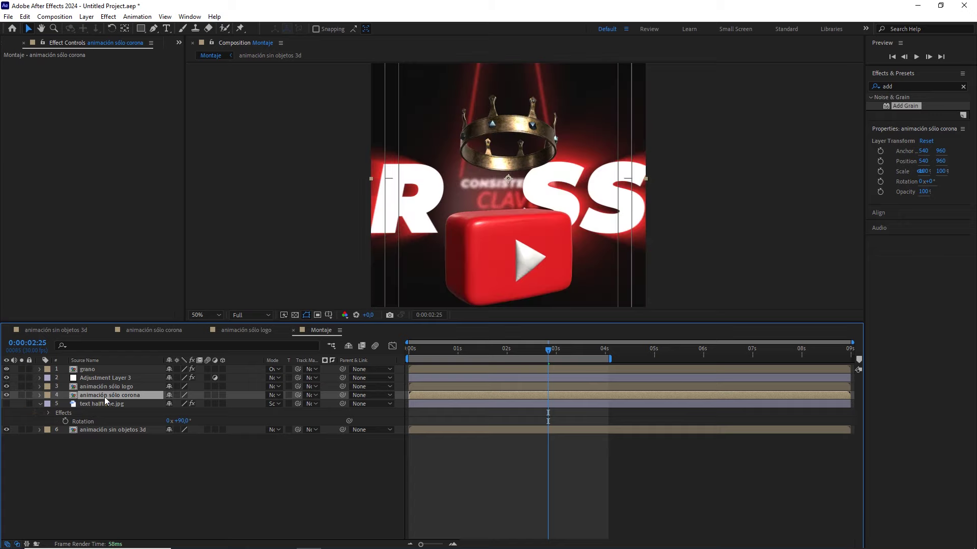
key("ctrl+d")
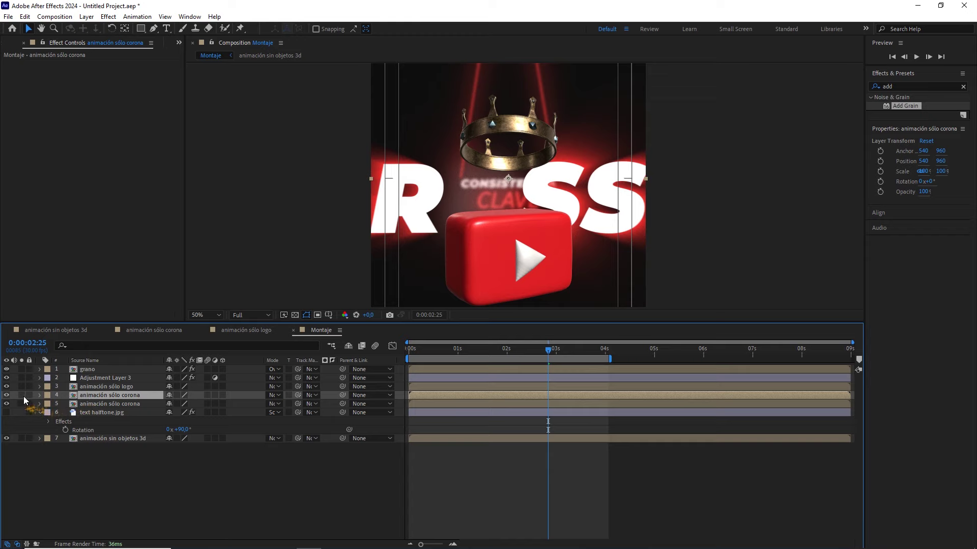
left_click(21, 395)
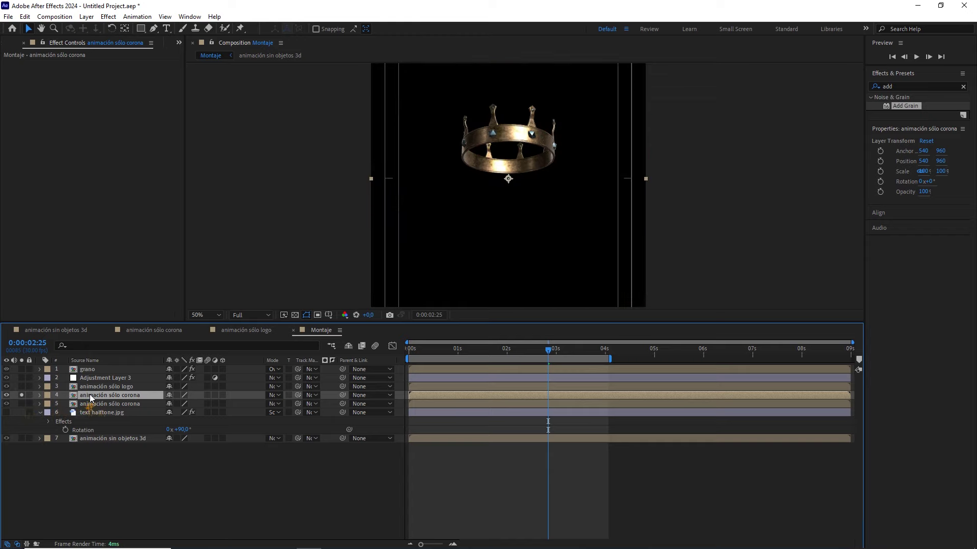
- Apply Tint and Extract to the duplicated crown layer
double_click(883, 87)
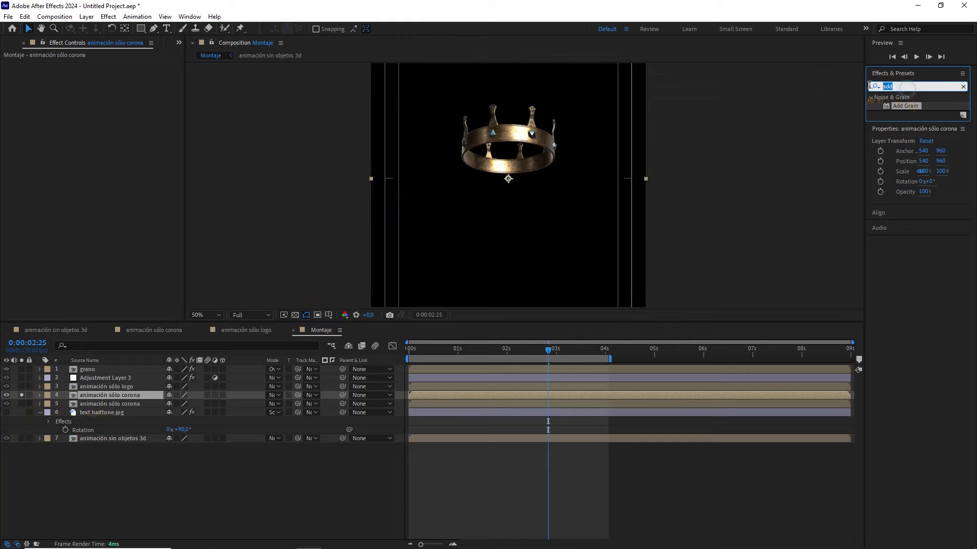
key("BackSpace")
type("tint")
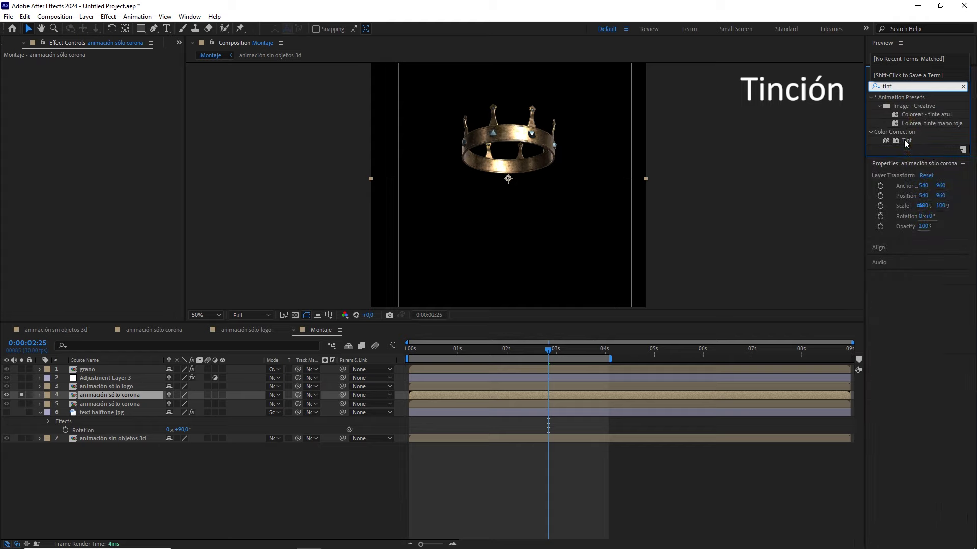
mouse_move(904, 139)
left_mouse_down()
mouse_move(142, 380)
mouse_move(129, 395)
left_mouse_up()
left_click(882, 86)
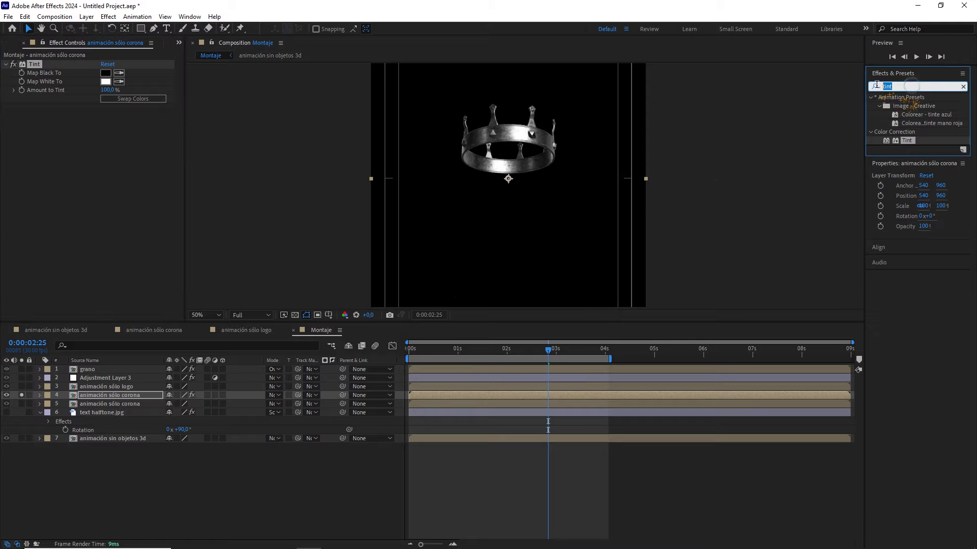
type("extra")
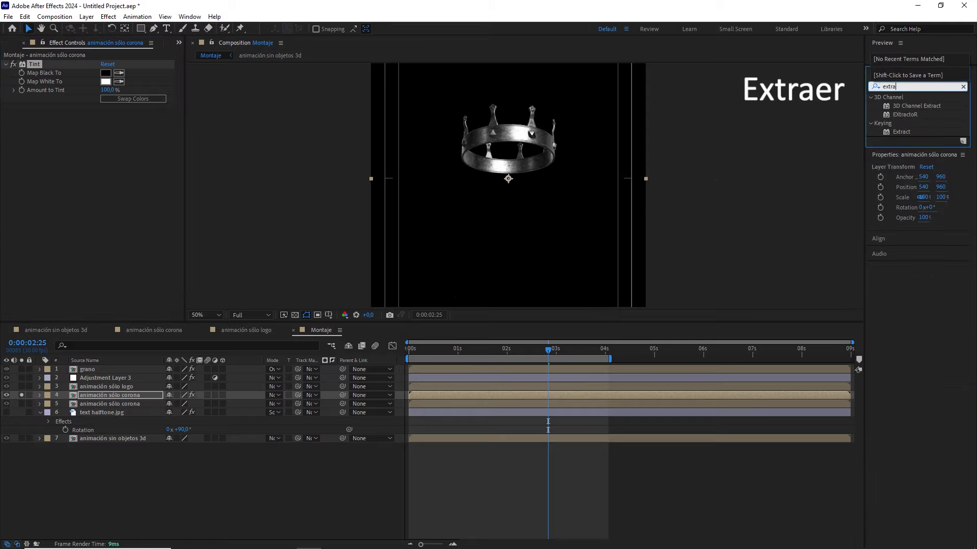
left_click_drag(902, 132, 121, 397)
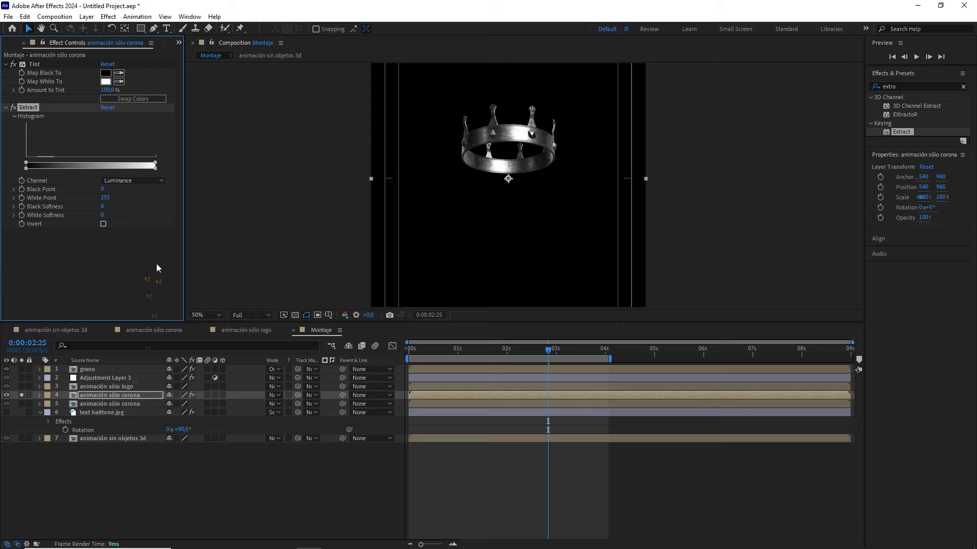
- Raise Extract's black point to 228 so only the crown highlights remain
left_click_drag(187, 164, 208, 168)
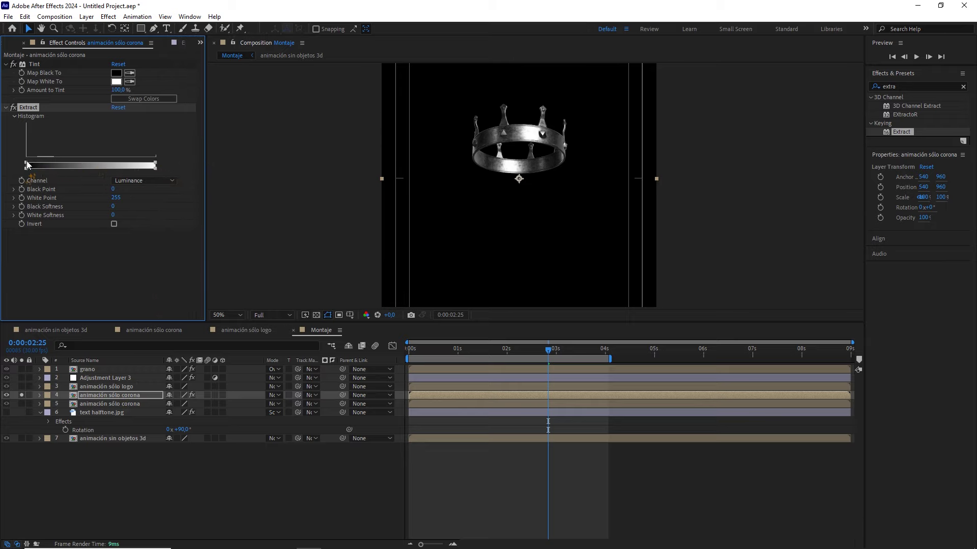
left_click_drag(28, 165, 115, 170)
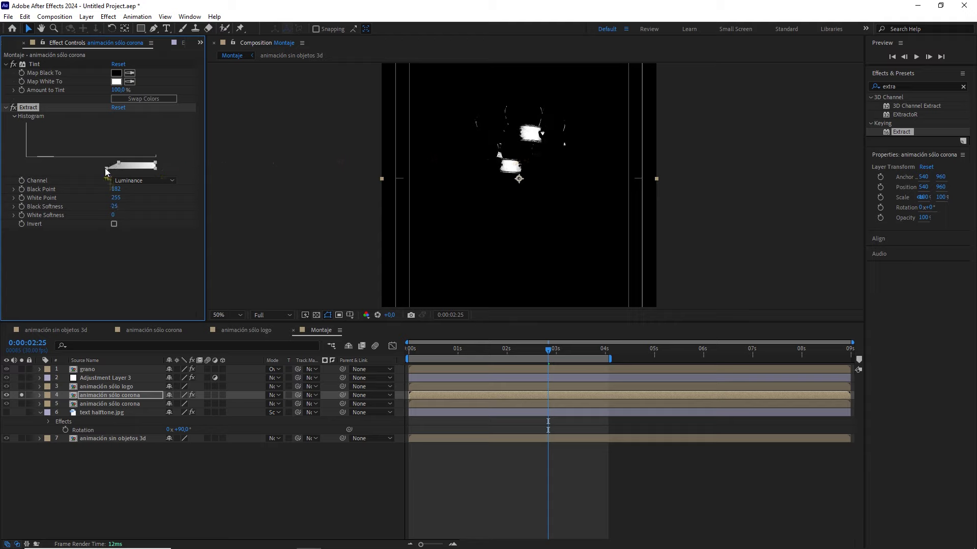
left_click_drag(96, 169, 143, 167)
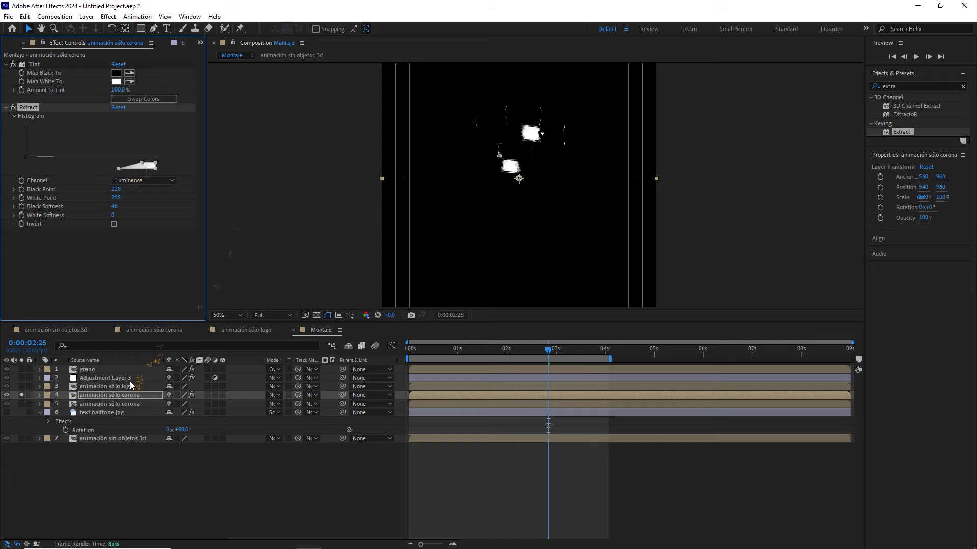
left_click(122, 396)
- Apply Glow to the crown highlight layer with a Glow Radius of 57
left_click(871, 86)
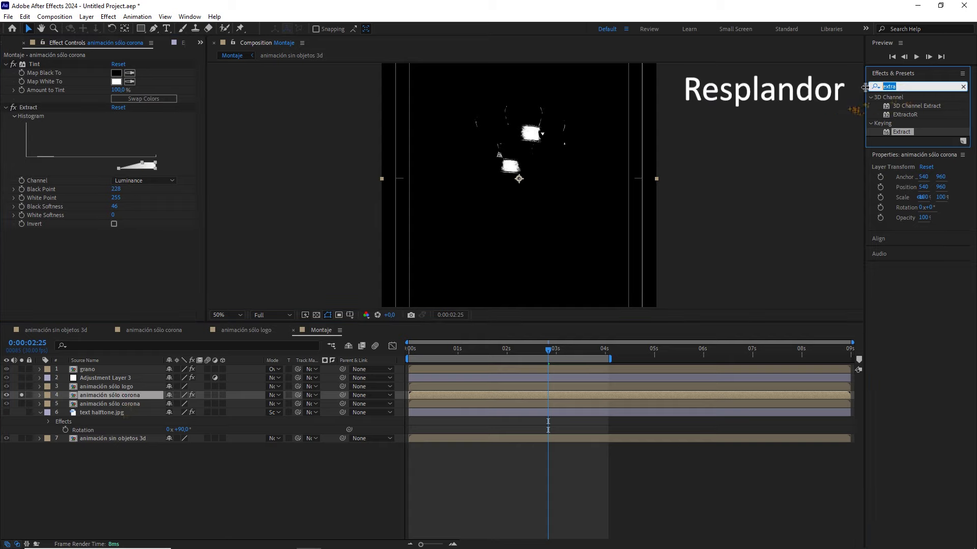
type("glow")
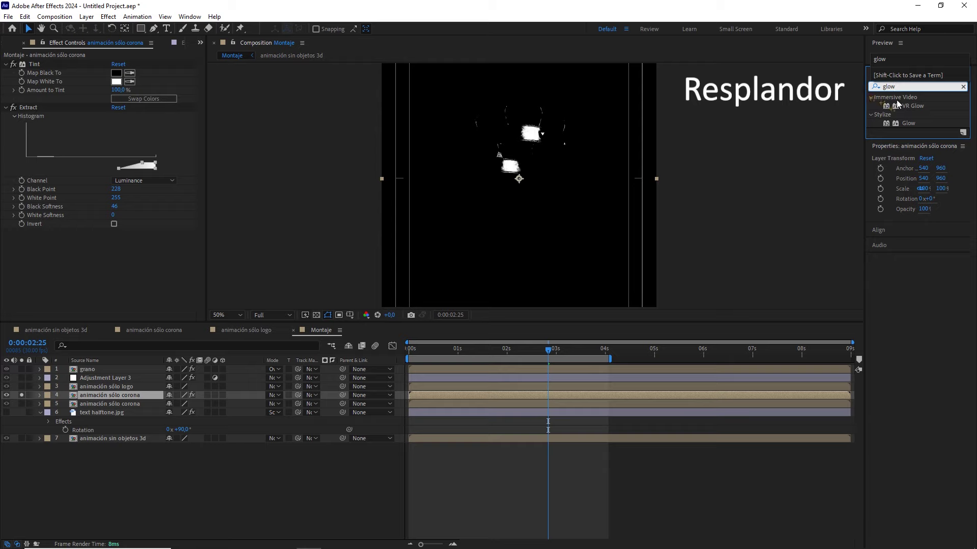
left_click_drag(908, 123, 173, 385)
left_click_drag(144, 396, 144, 395)
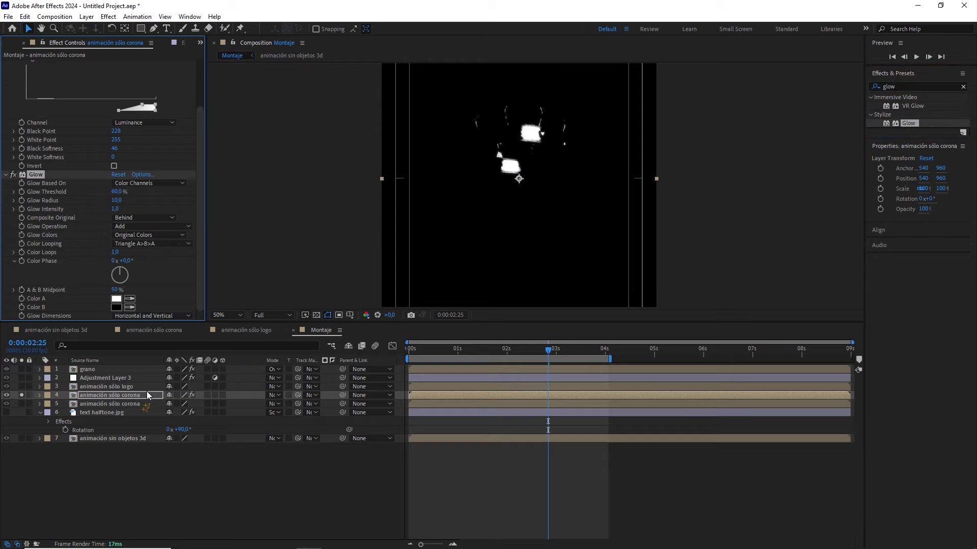
left_click_drag(114, 204, 134, 201)
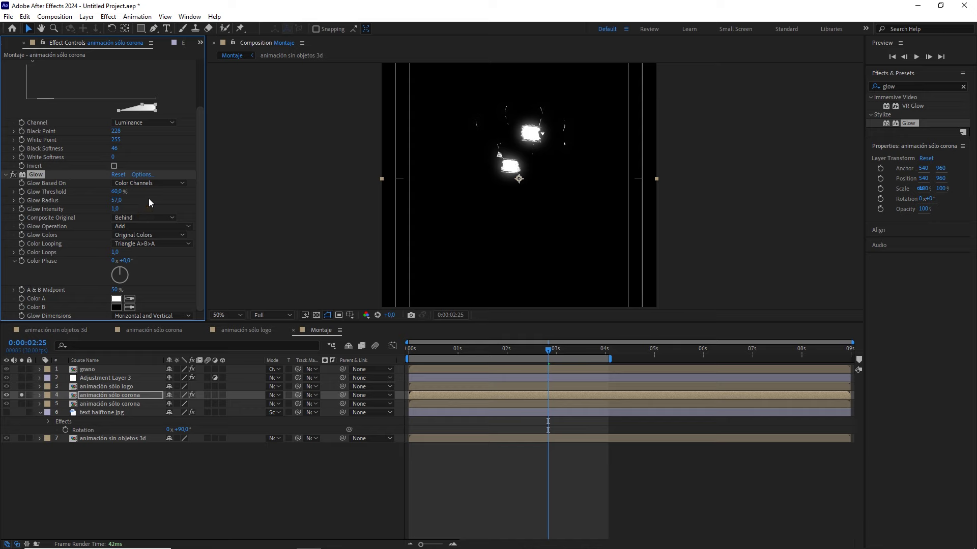
- Unsolo the crown highlight layer, set it to Add blending, and compare it toggled off and on
left_click(80, 396)
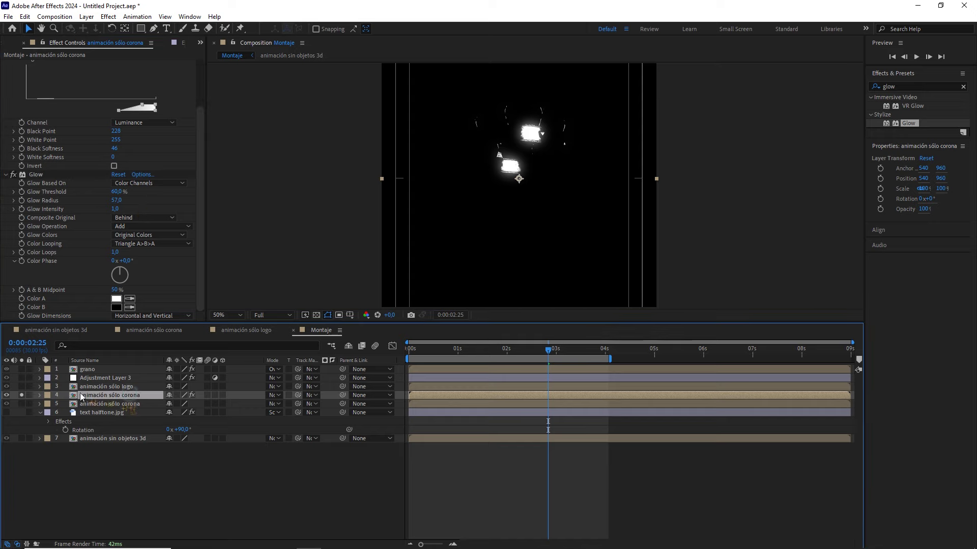
left_click(22, 395)
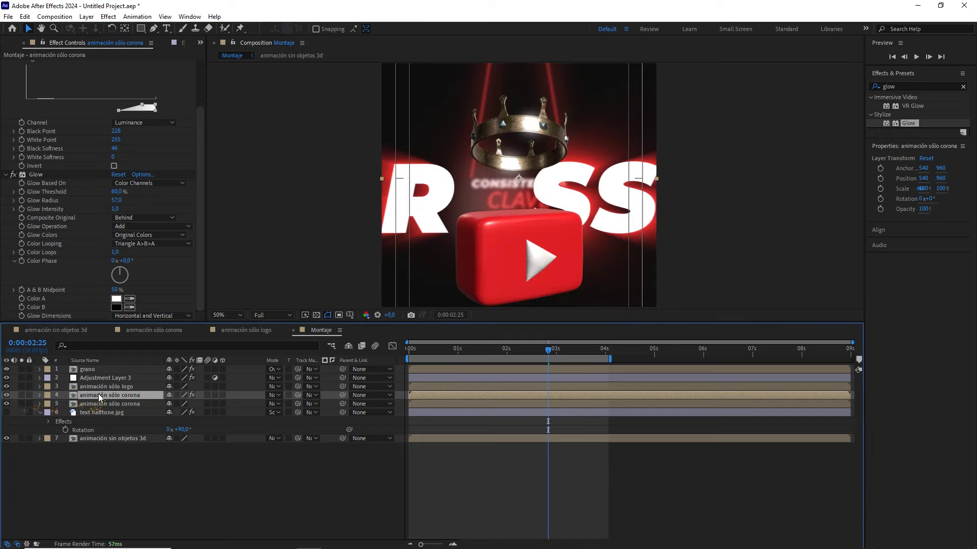
left_click(277, 397)
left_click(334, 214)
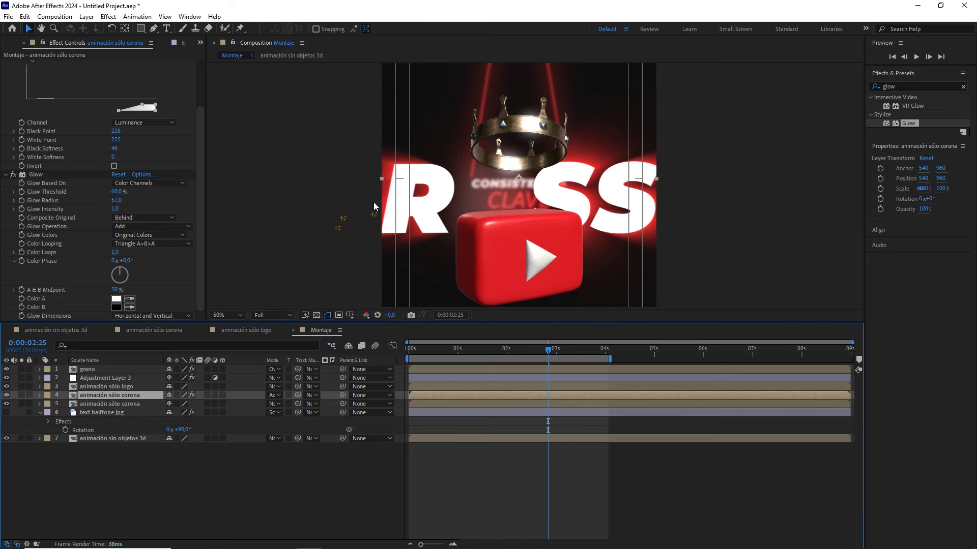
scroll(517, 184, "up", 2)
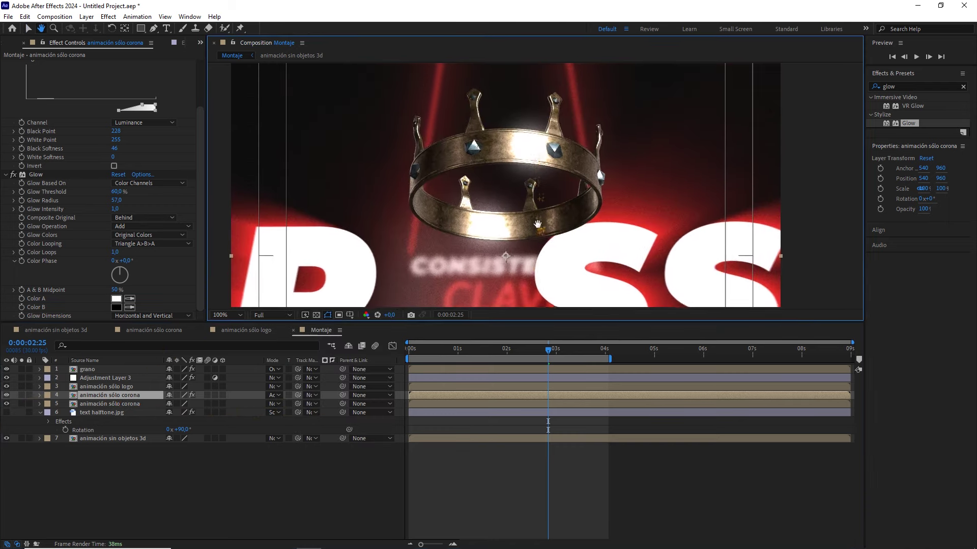
left_click(6, 395)
left_click(7, 395)
left_click(6, 396)
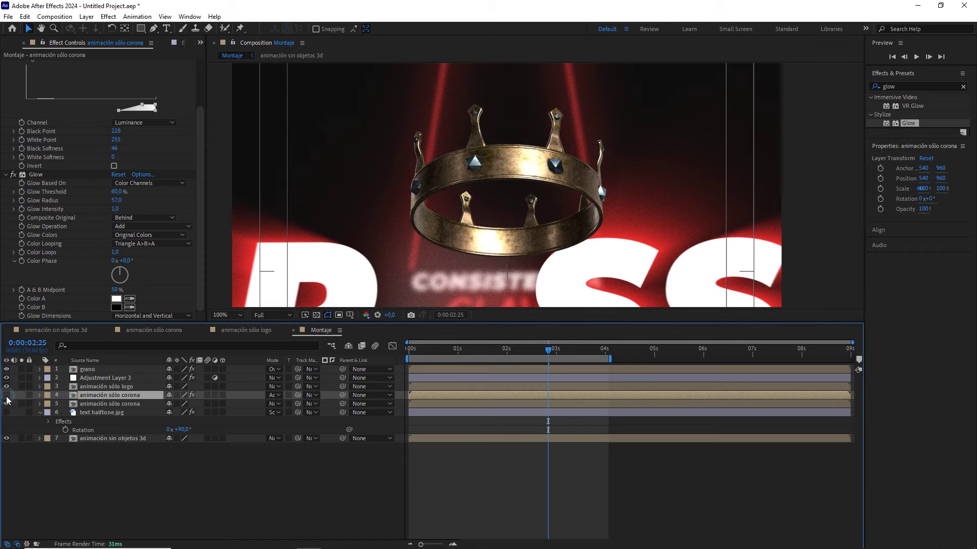
left_click(6, 397)
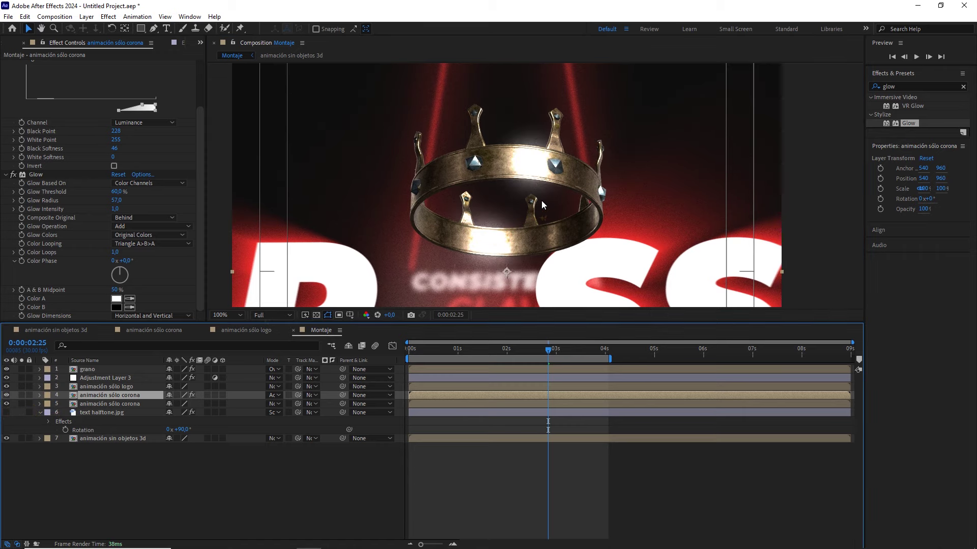
scroll(542, 200, "down", 3)
scroll(541, 201, "down", 1)
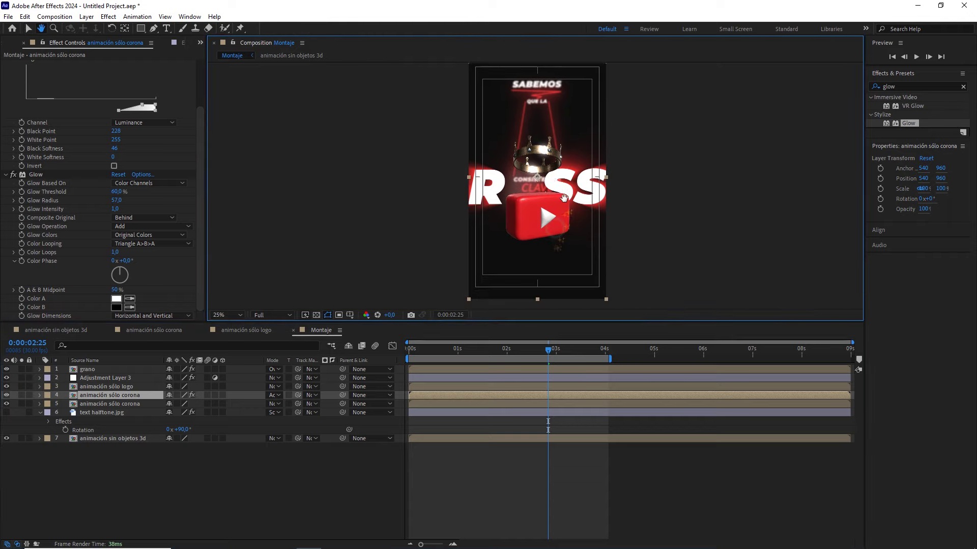
- Collapse the text halftone.jpg layer's properties and clear the selection
left_click(214, 465)
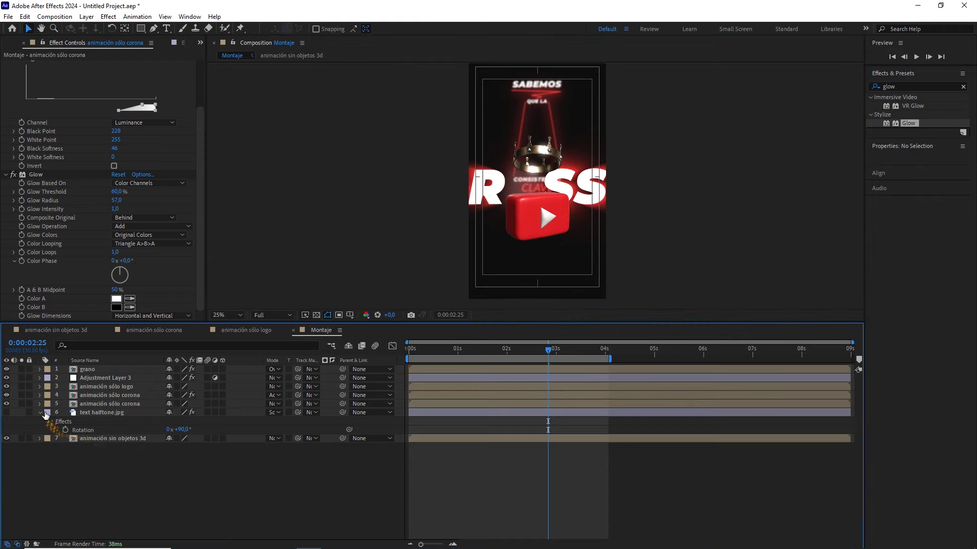
left_click(41, 414)
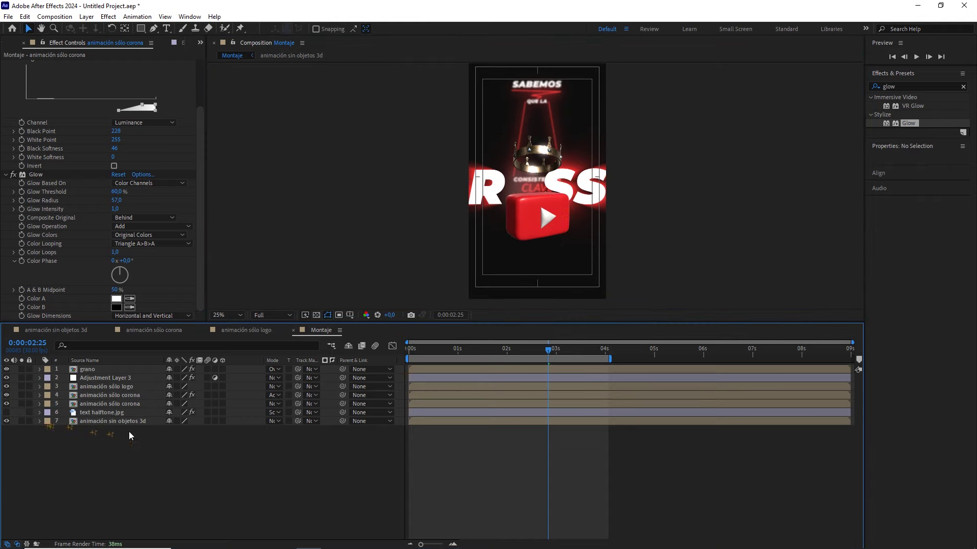
left_click(108, 413)
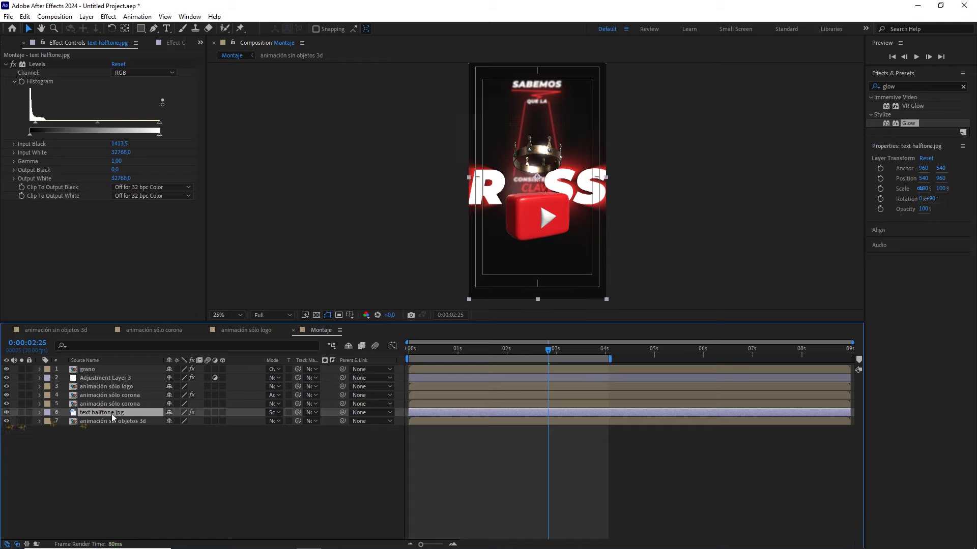
left_click(208, 498)
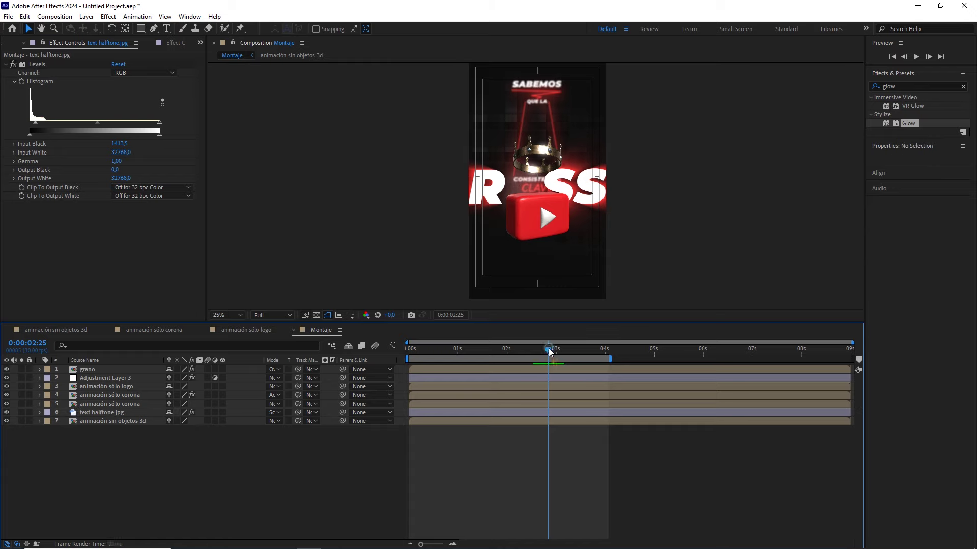
- Preview Montaje from frame 0, then scrub back to the CONSISTENCIA CLAVE frame
left_click_drag(549, 351, 398, 349)
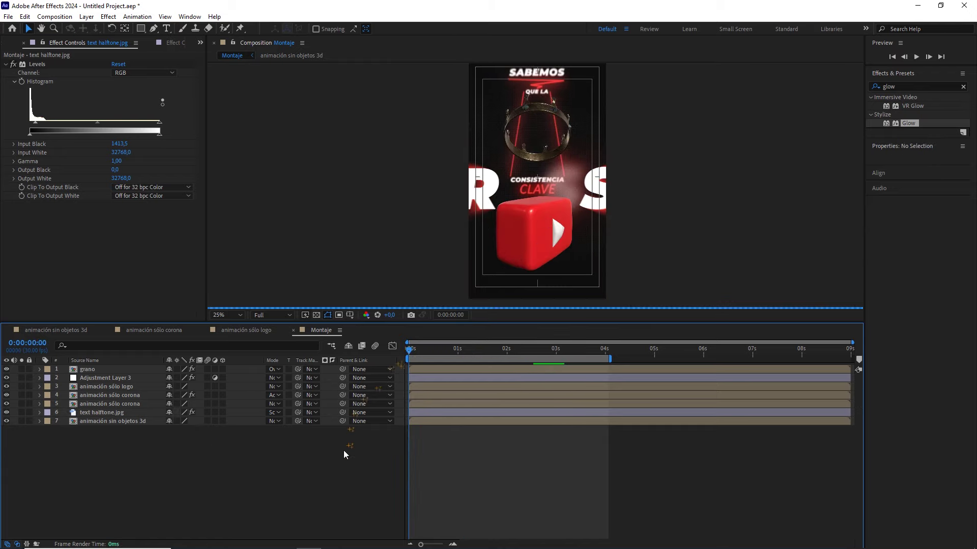
key("space")
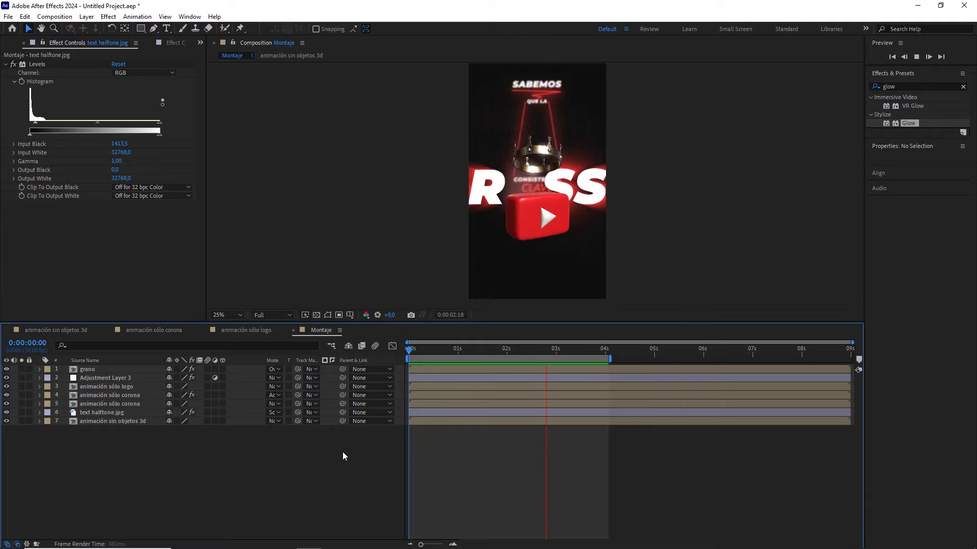
mouse_move(566, 349)
left_mouse_down()
mouse_move(521, 348)
mouse_move(557, 348)
left_mouse_up()
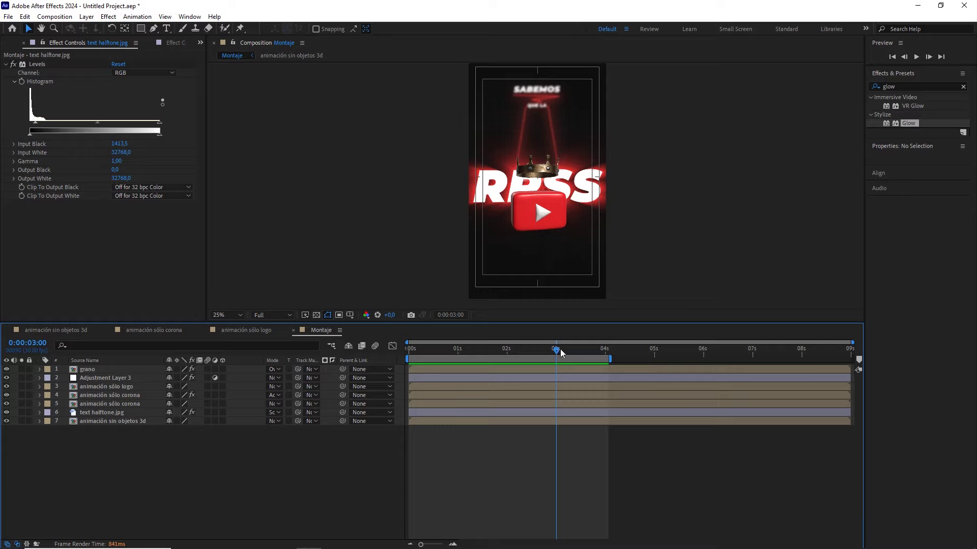
mouse_move(560, 349)
left_mouse_down()
mouse_move(512, 348)
mouse_move(540, 348)
left_mouse_up()
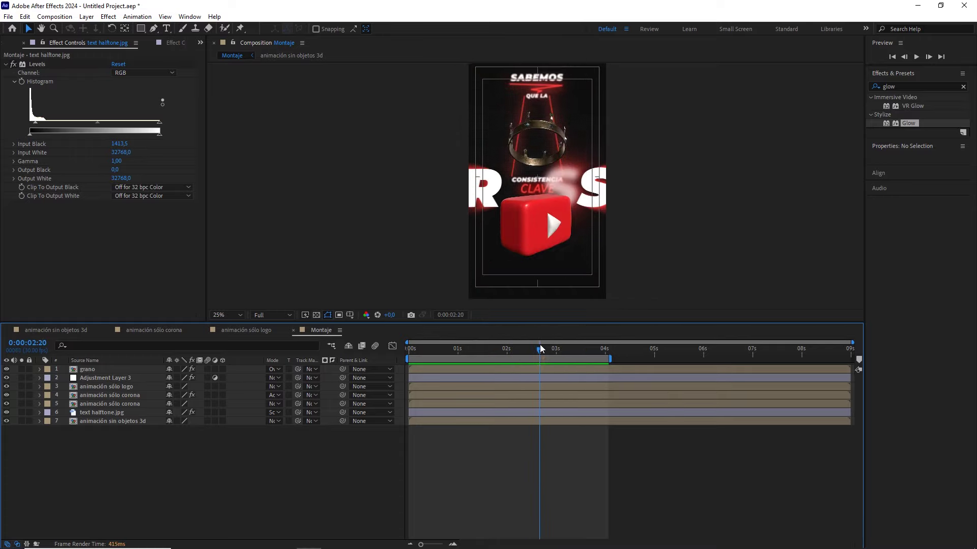
- In the animación sólo logo comp, show rulers and place guides at the YouTube logo's top and bottom
left_click(255, 330)
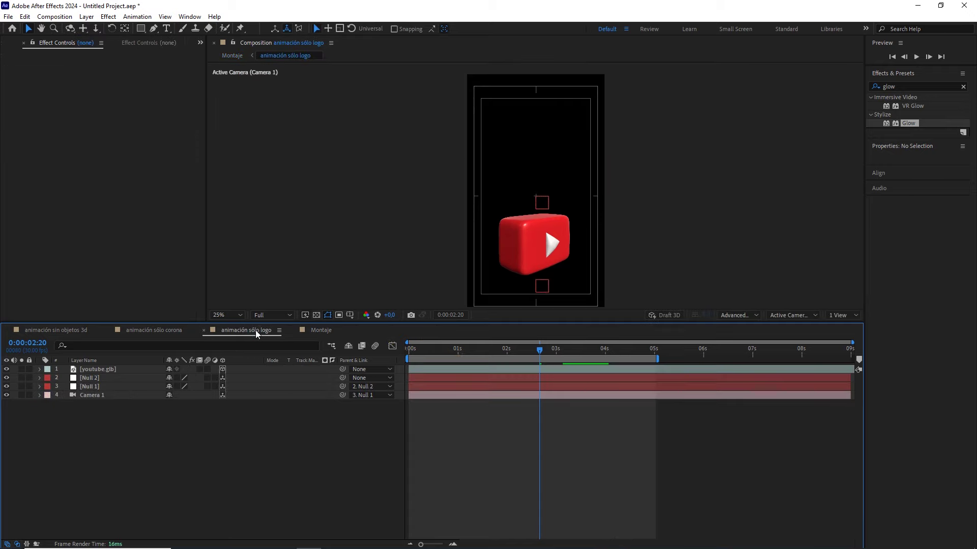
left_click(101, 368)
left_click_drag(539, 350, 600, 358)
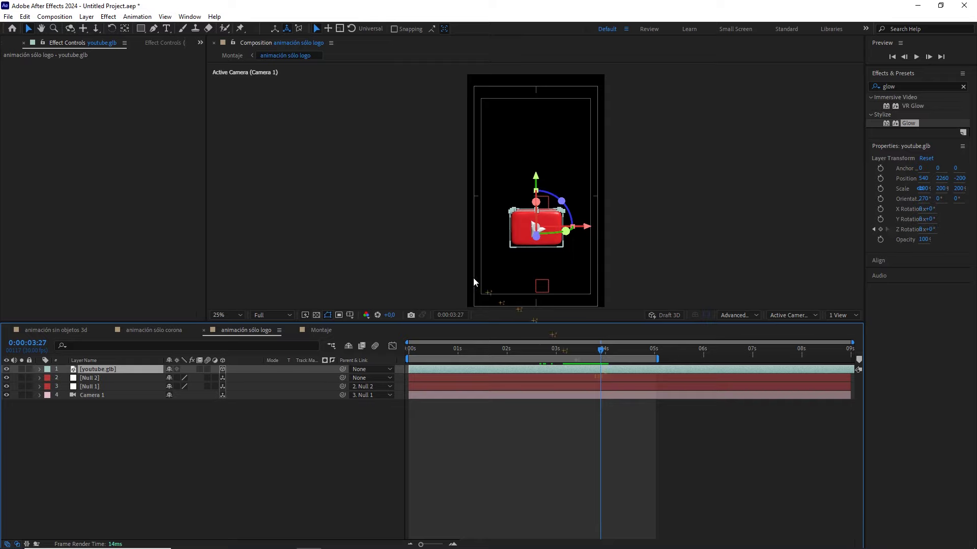
key("ctrl+r")
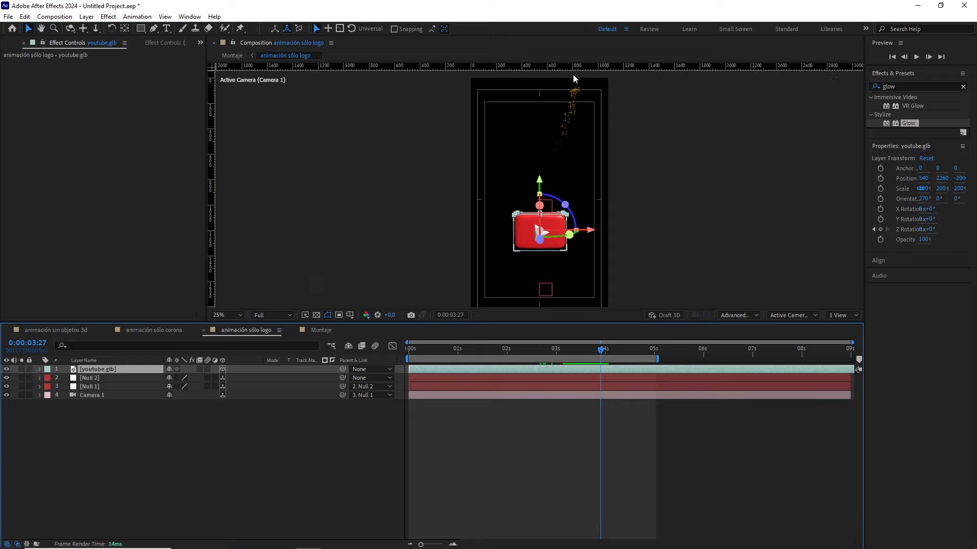
left_click_drag(562, 69, 581, 217)
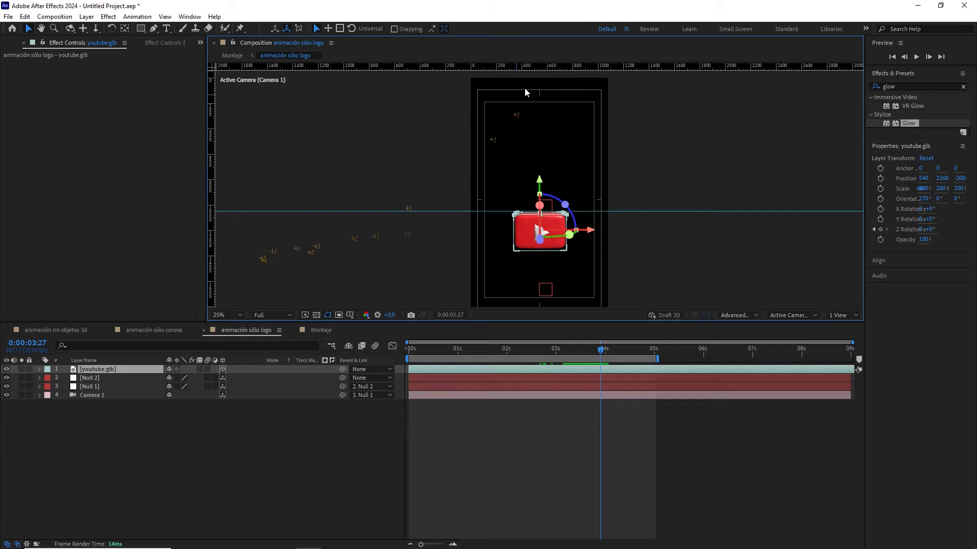
mouse_move(527, 66)
left_mouse_down()
mouse_move(576, 253)
mouse_move(585, 249)
left_mouse_up()
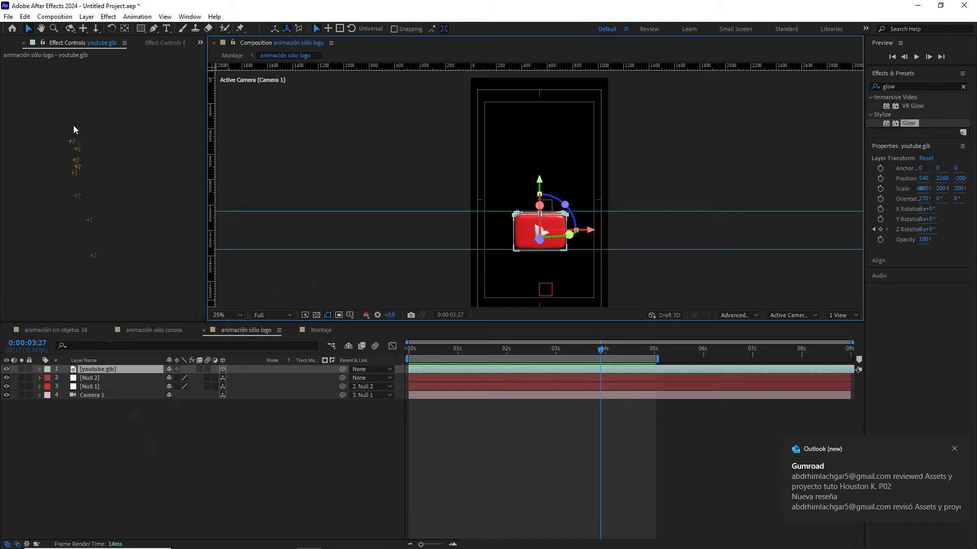
- Select like_button.glb in the Project panel
key("ctrl+0")
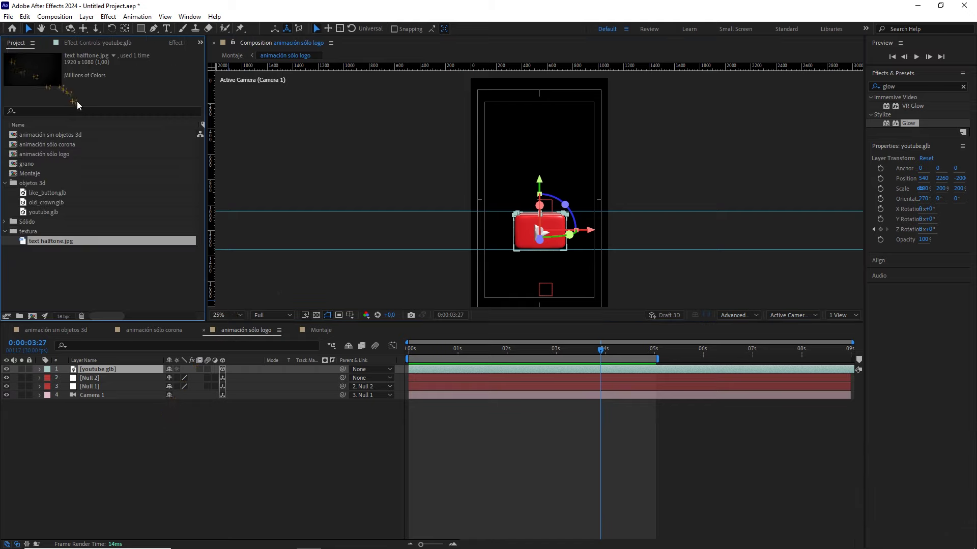
left_click(82, 192)
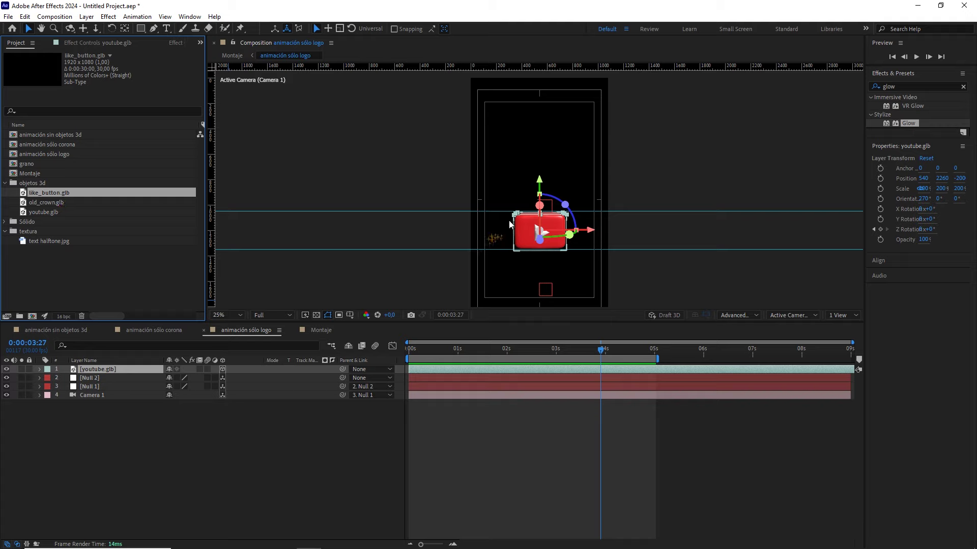
left_click(107, 369)
- Replace the youtube.glb layer with like_button.glb and scale it to 22%
key("alt")
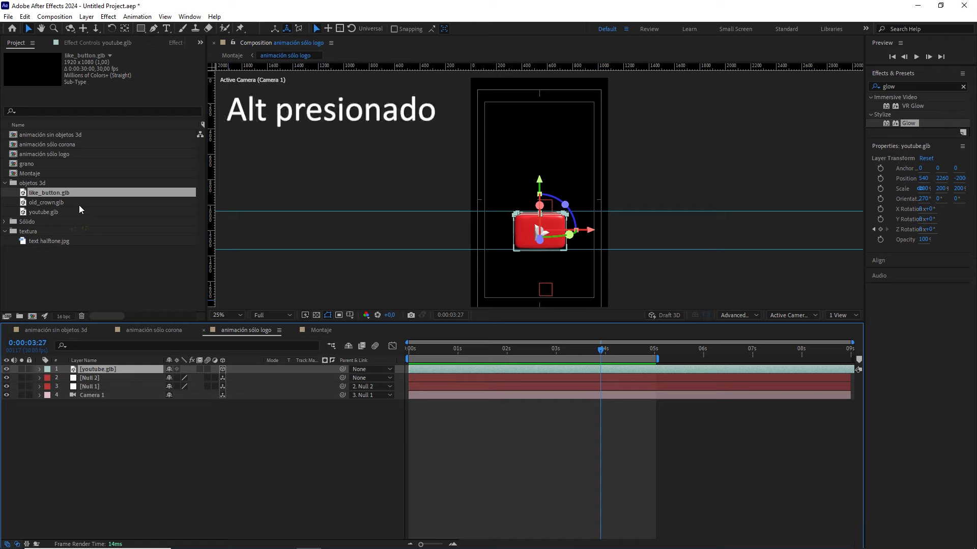
left_click_drag(58, 194, 93, 368)
key("s")
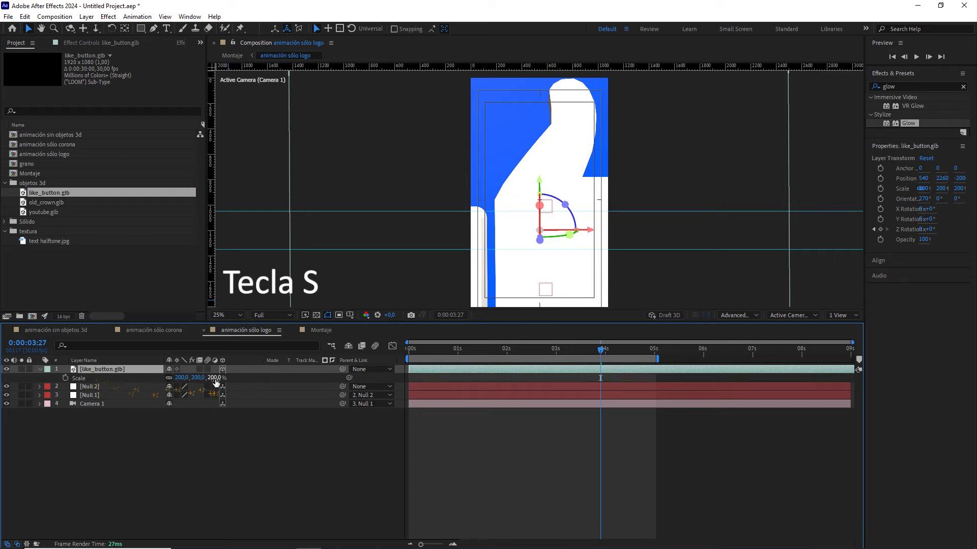
mouse_move(182, 378)
left_mouse_down()
mouse_move(130, 395)
mouse_move(132, 384)
left_mouse_up()
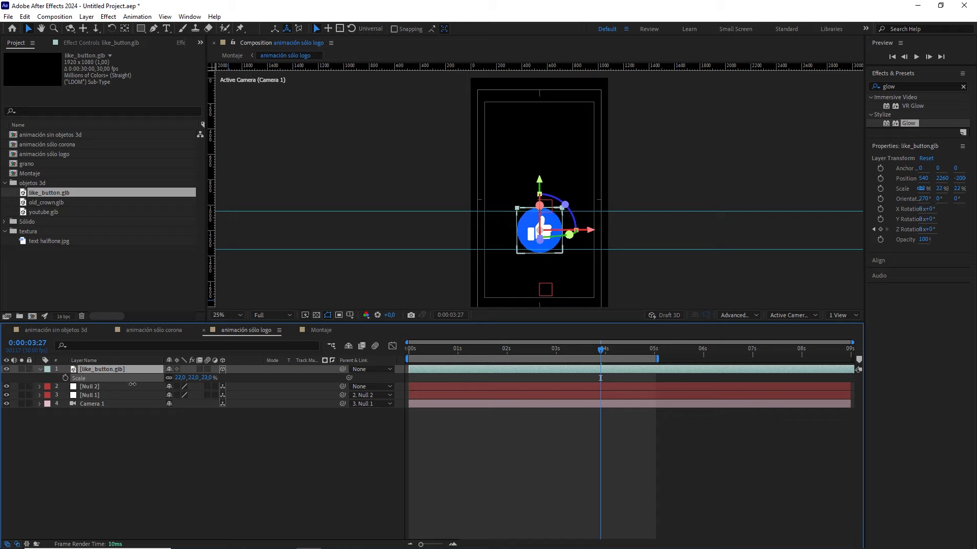
left_click(203, 433)
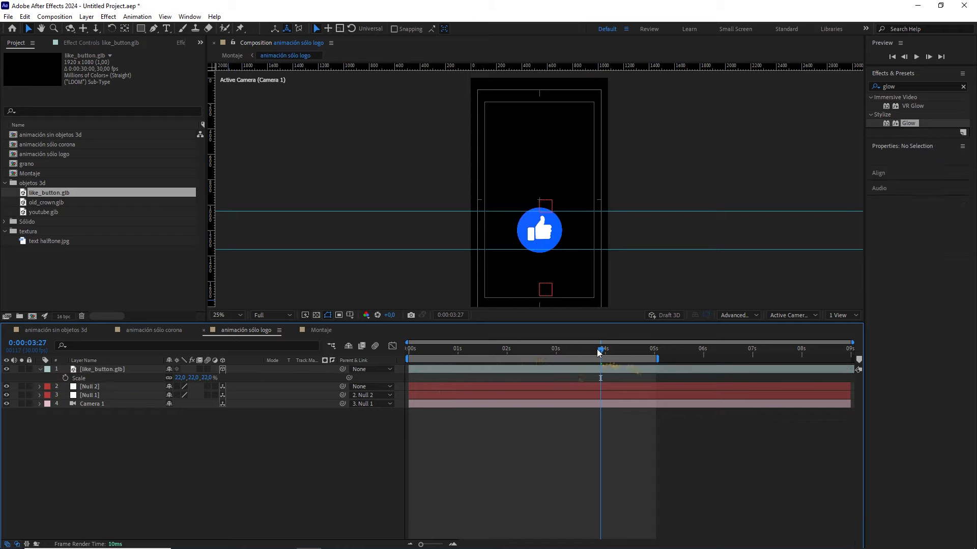
- Set the viewer resolution to Quarter and check the thumbs-up at earlier and later frames
left_click_drag(597, 352, 509, 357)
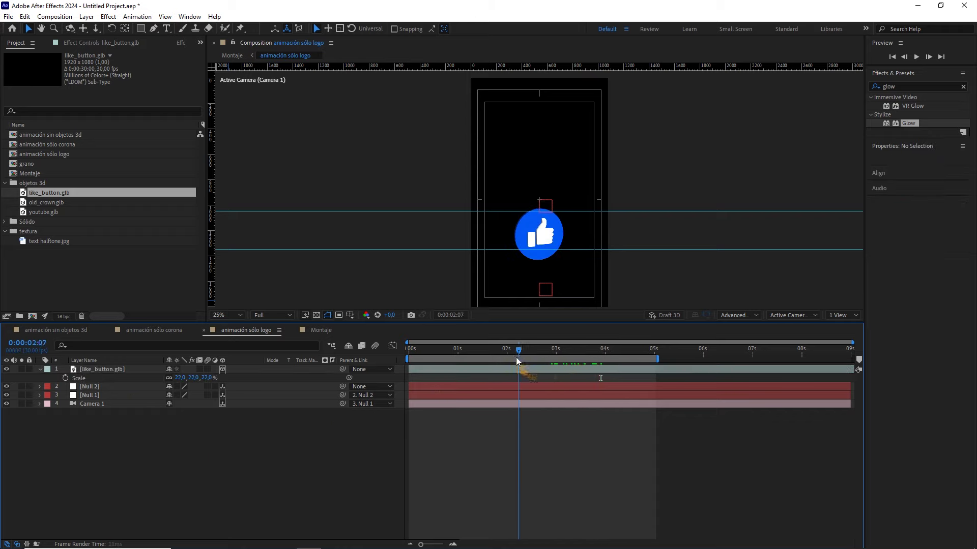
left_click(279, 315)
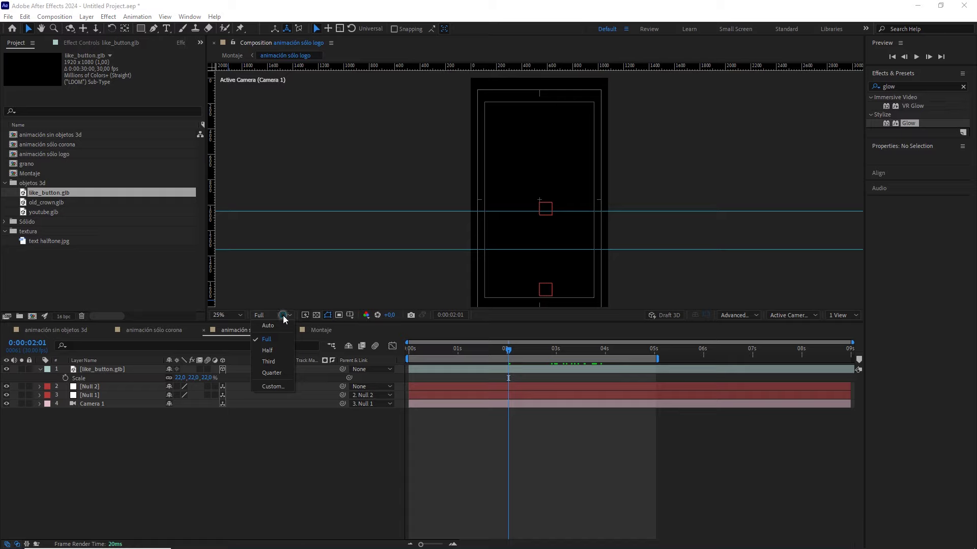
left_click(279, 373)
mouse_move(507, 350)
left_mouse_down()
mouse_move(562, 360)
mouse_move(530, 356)
left_mouse_up()
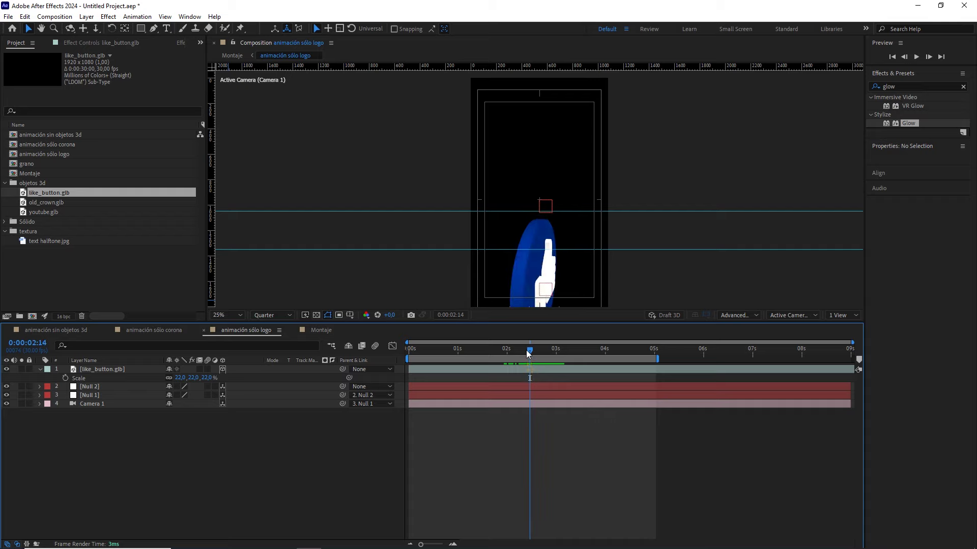
- In 'animación sin objetos 3d', show Effect Controls and select Adjustment Layer 2
left_click(67, 331)
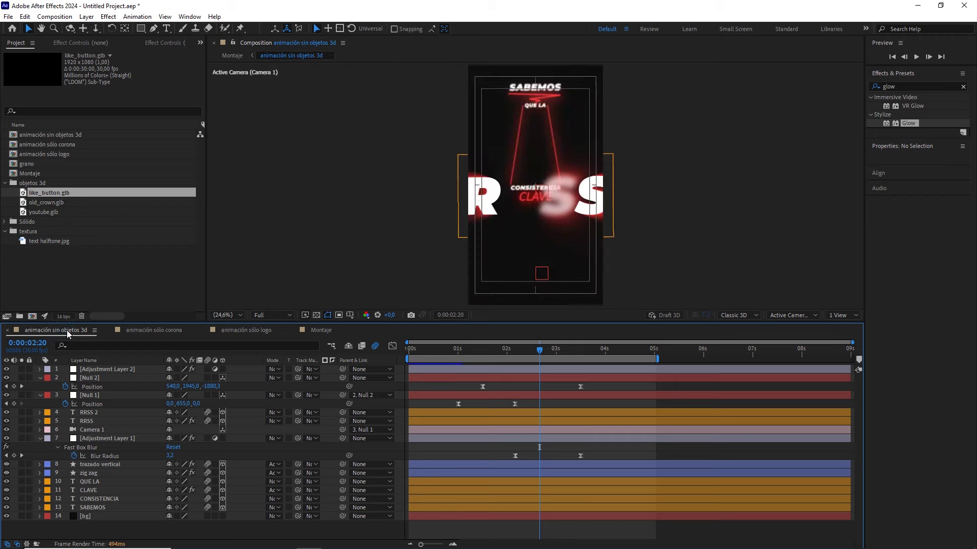
left_click(86, 43)
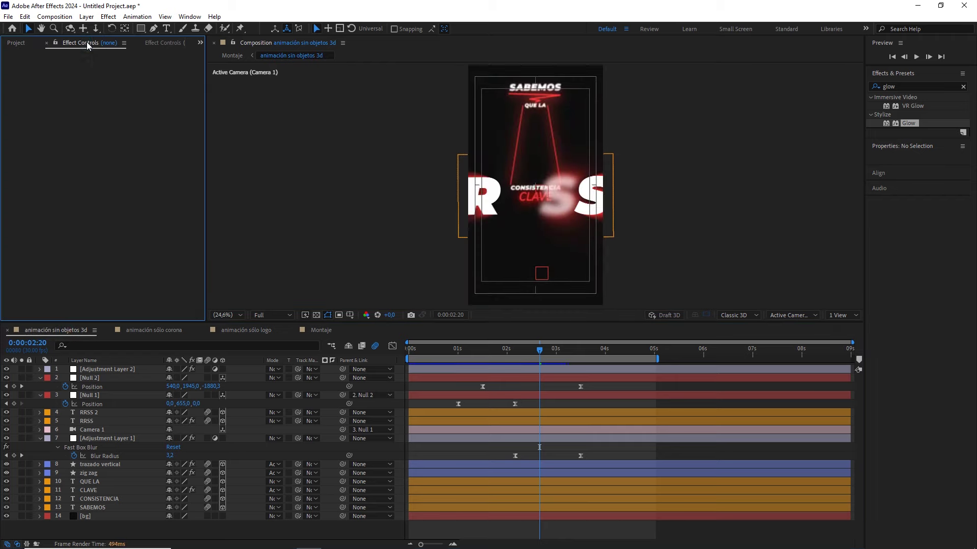
left_click(162, 44)
left_click(201, 43)
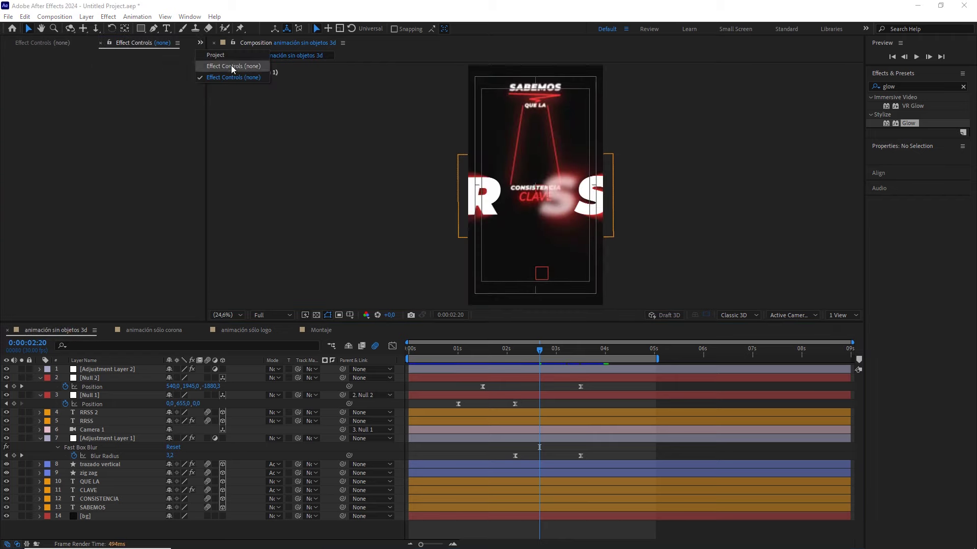
left_click(119, 371)
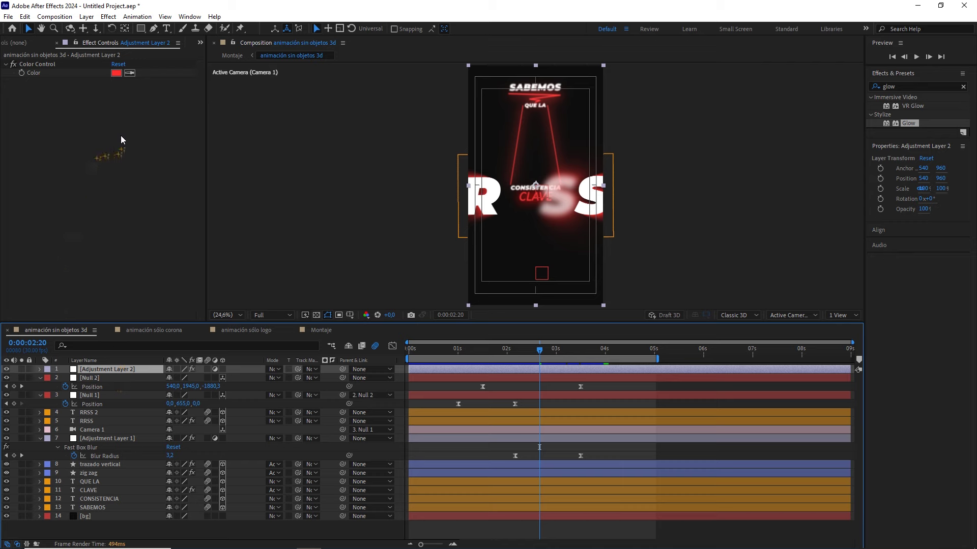
- Change the Color Control color to blue (hue 220, 2E5FFF) and confirm
left_click(116, 72)
left_click(286, 201)
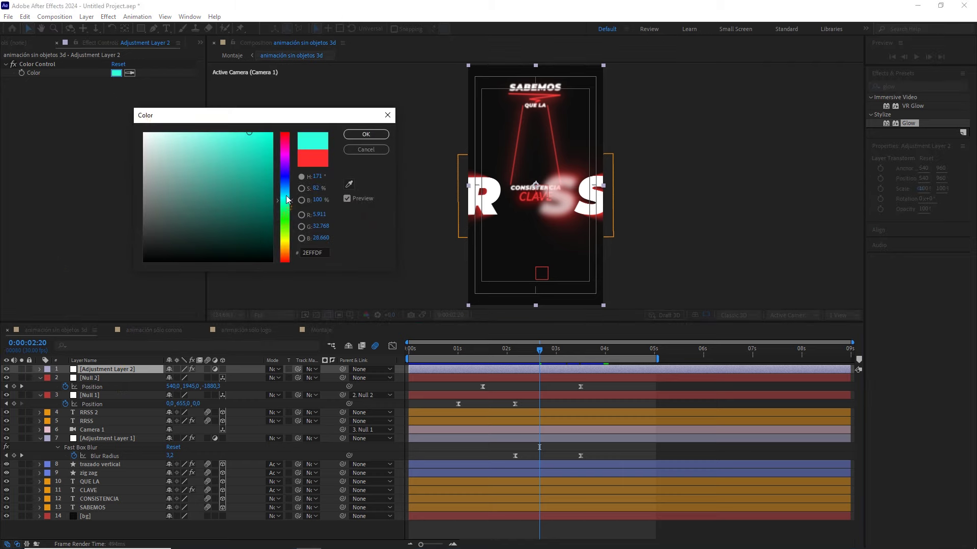
left_click_drag(288, 200, 291, 188)
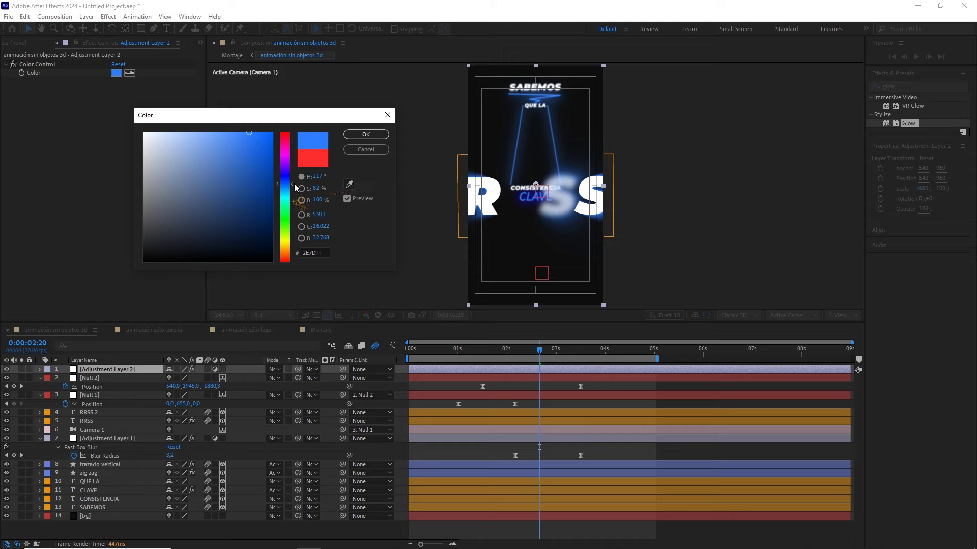
left_click_drag(293, 187, 295, 182)
left_click(371, 135)
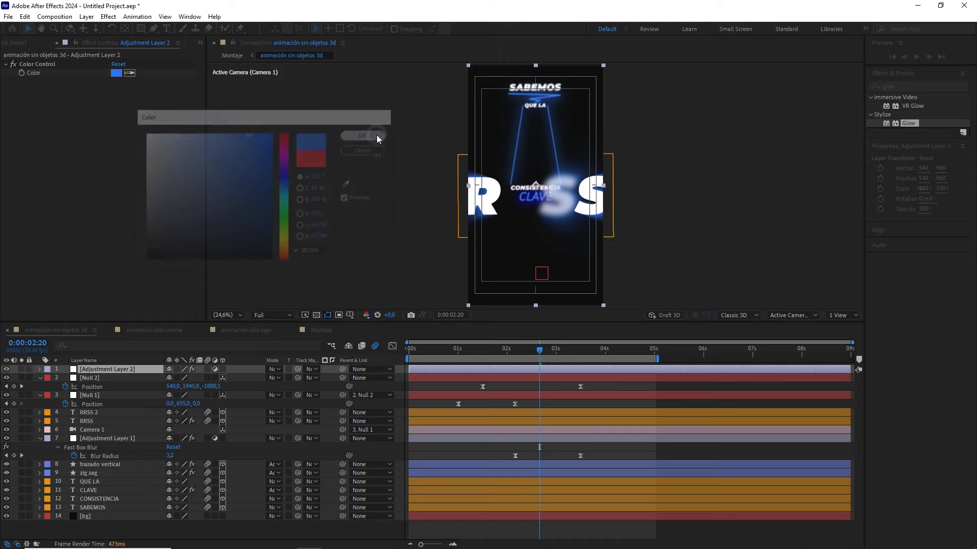
- Switch to Montaje and preview it from 0:00:00:00 with the blue neon and thumbs-up
left_click(323, 332)
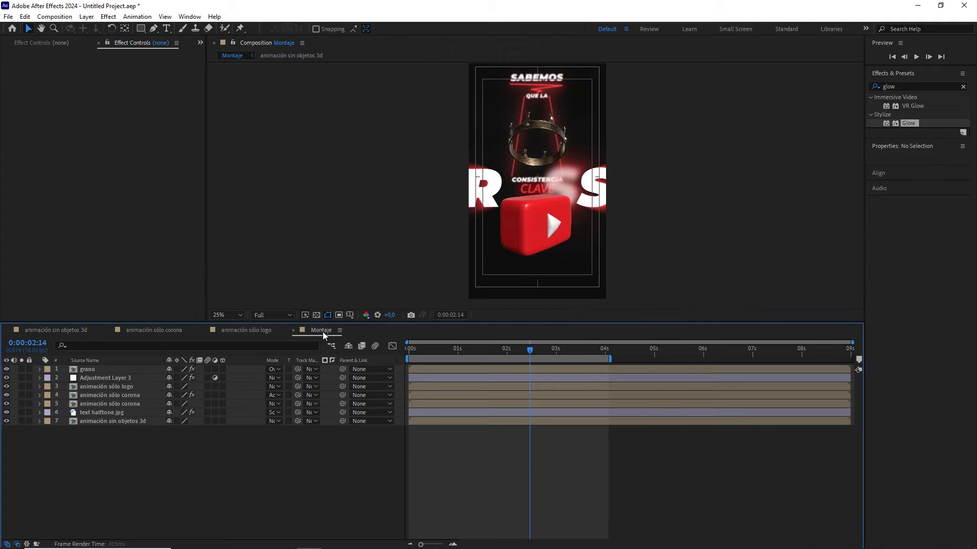
left_click_drag(531, 351, 566, 352)
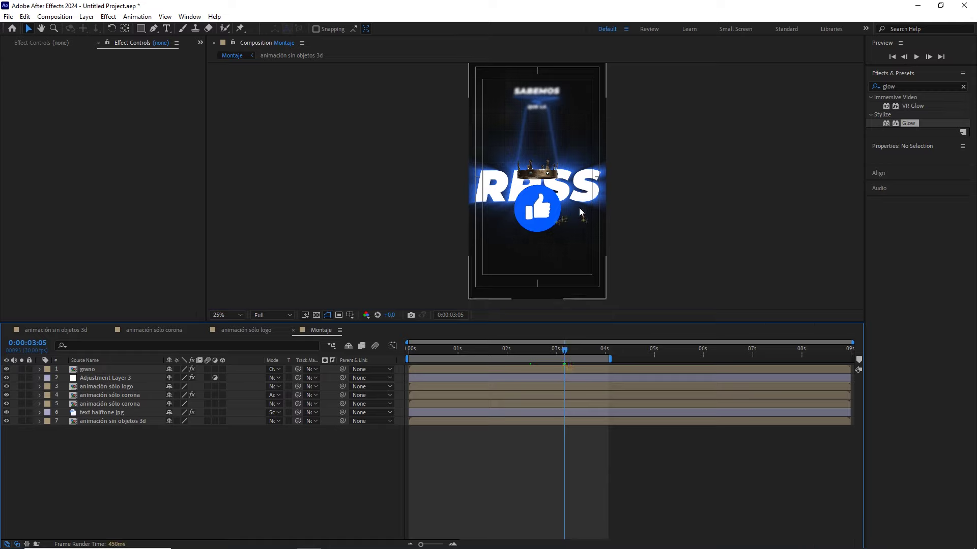
left_click_drag(564, 353, 390, 361)
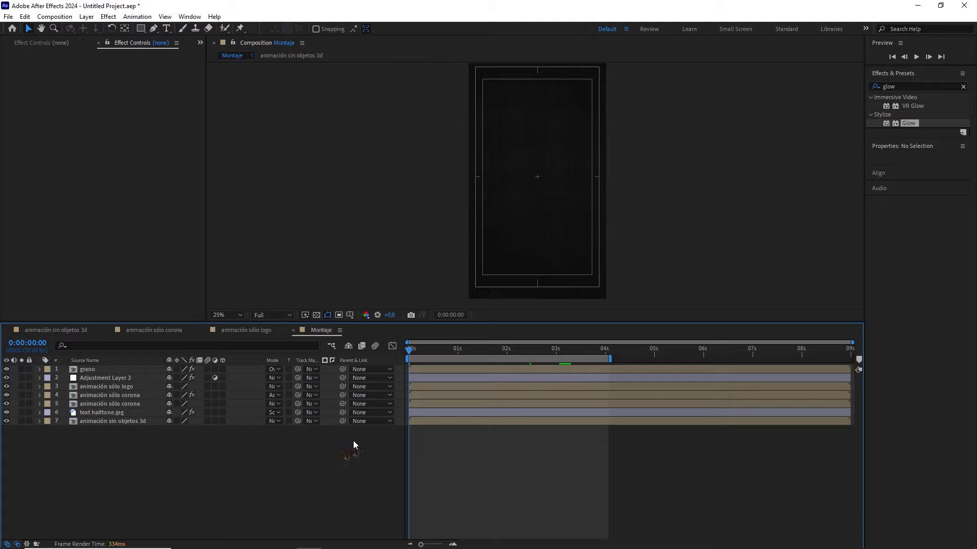
key("space")
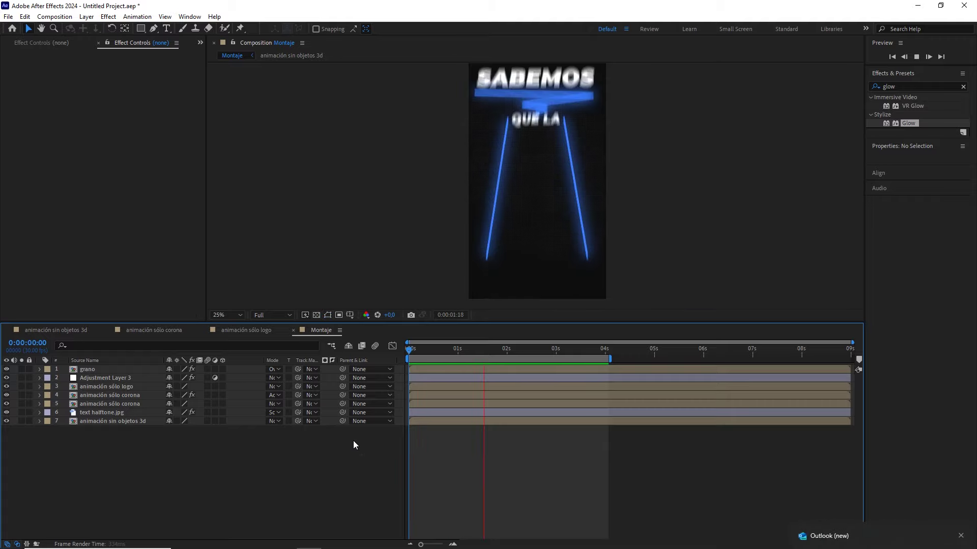